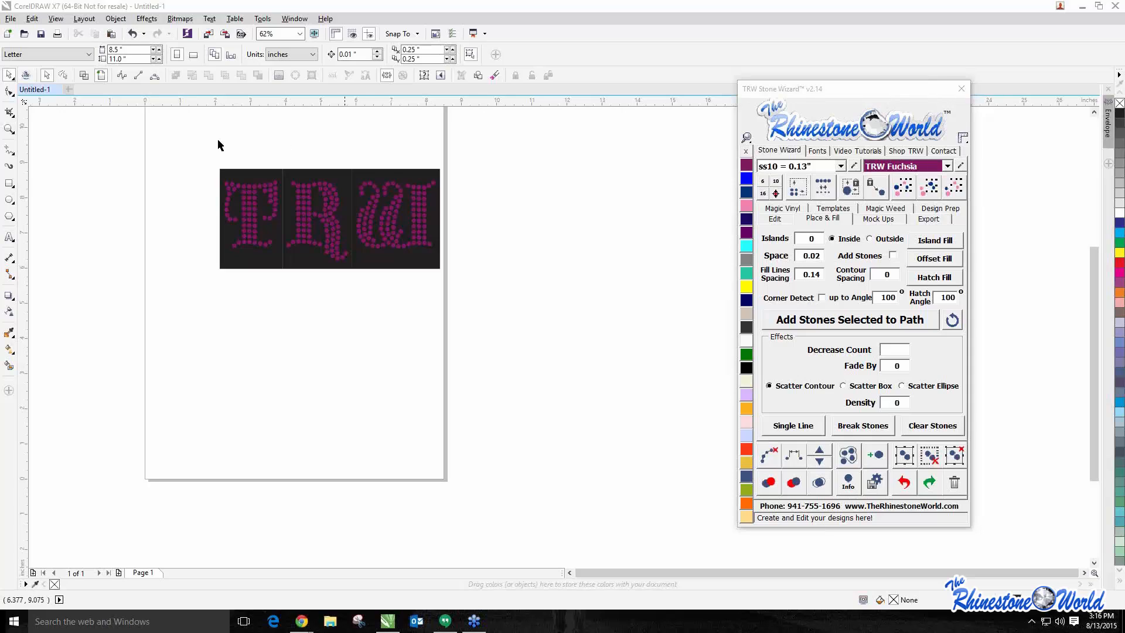
Delete all of the TRW rhinestone letters and their dark background from the page
drag(208, 140, 505, 323)
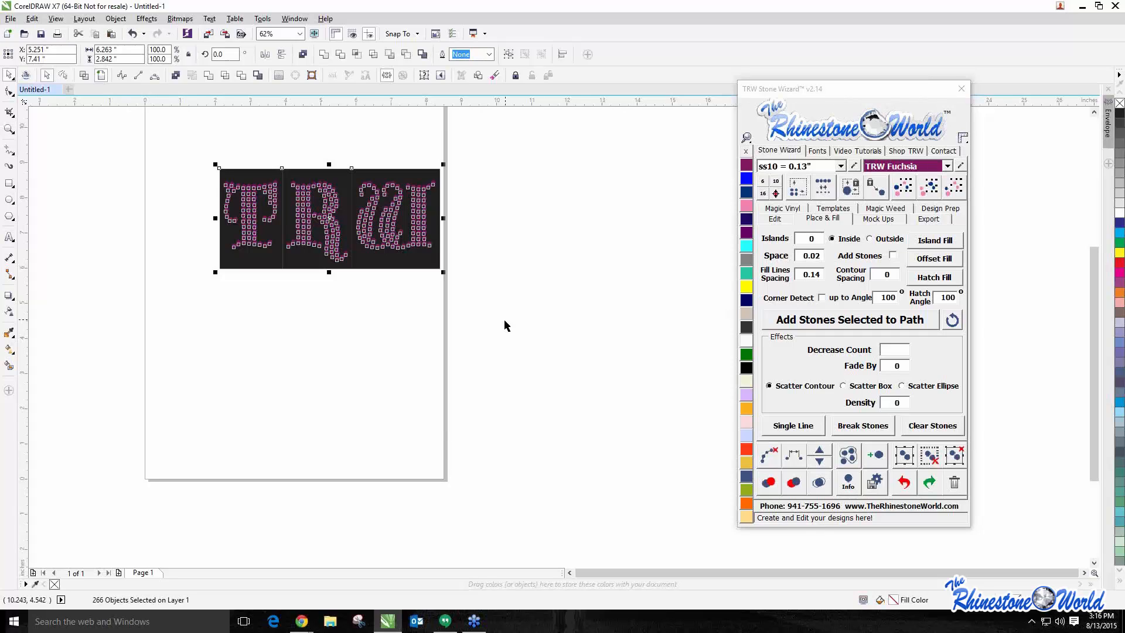
key(Delete)
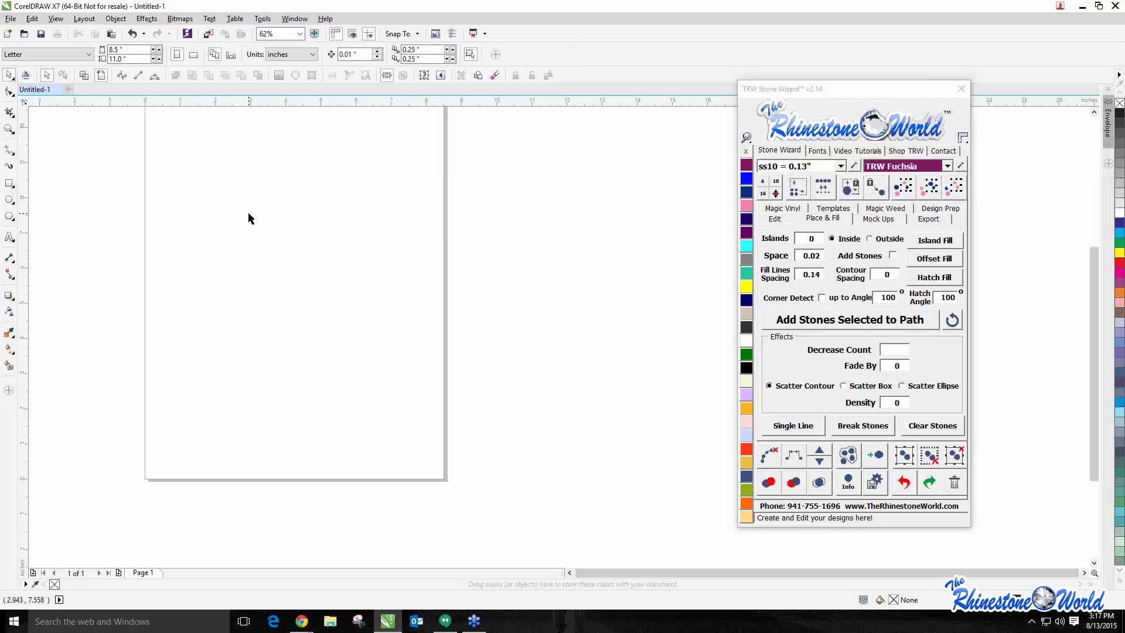
Add the artistic text "the best teachers teach from the heart" near the top of the page
scroll(248, 274, down, 2)
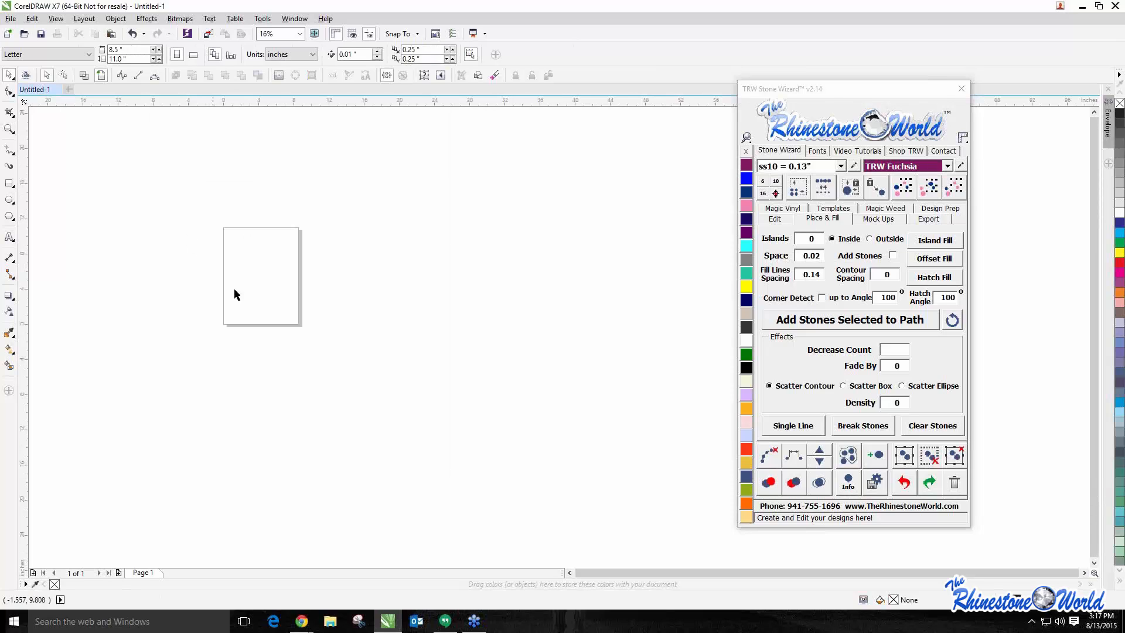
scroll(229, 287, up, 1)
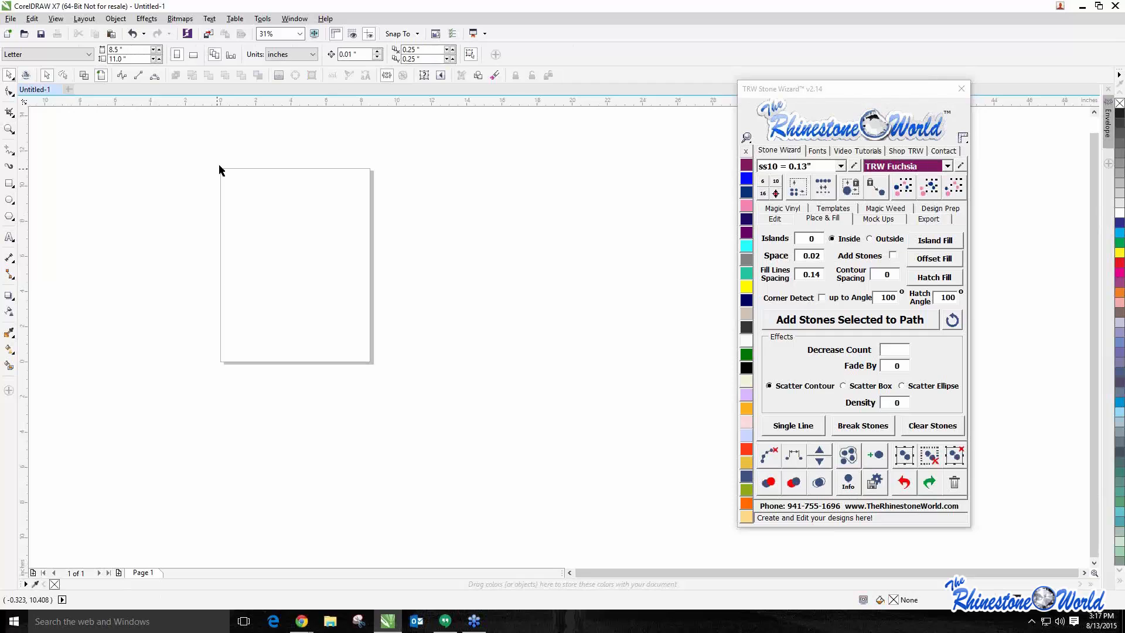
scroll(211, 171, up, 1)
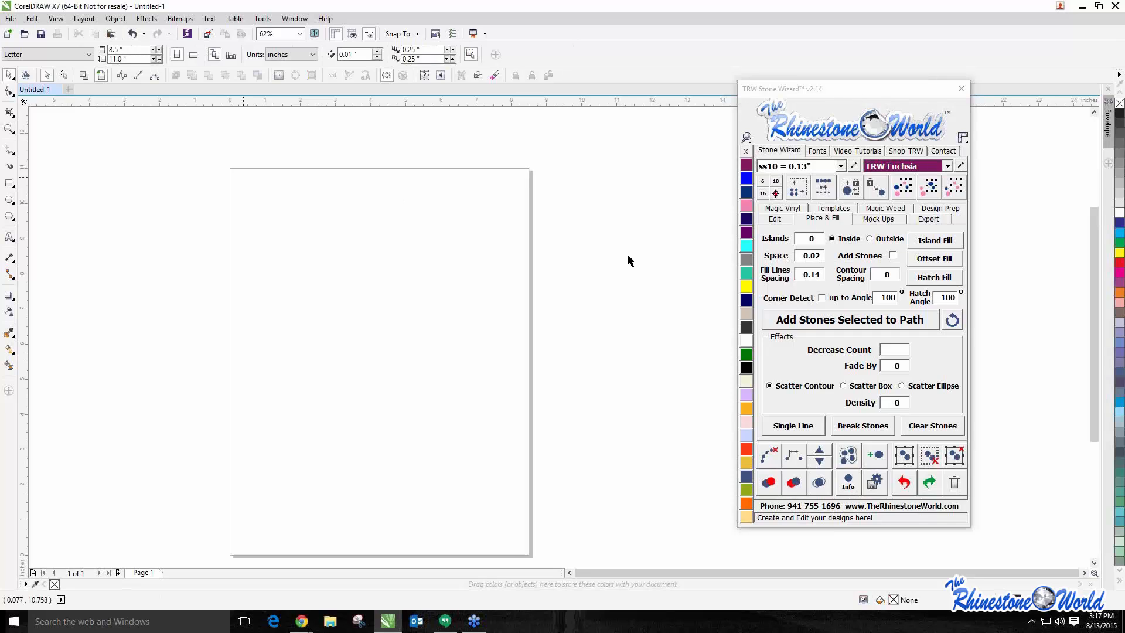
scroll(573, 236, down, 2)
scroll(574, 234, up, 2)
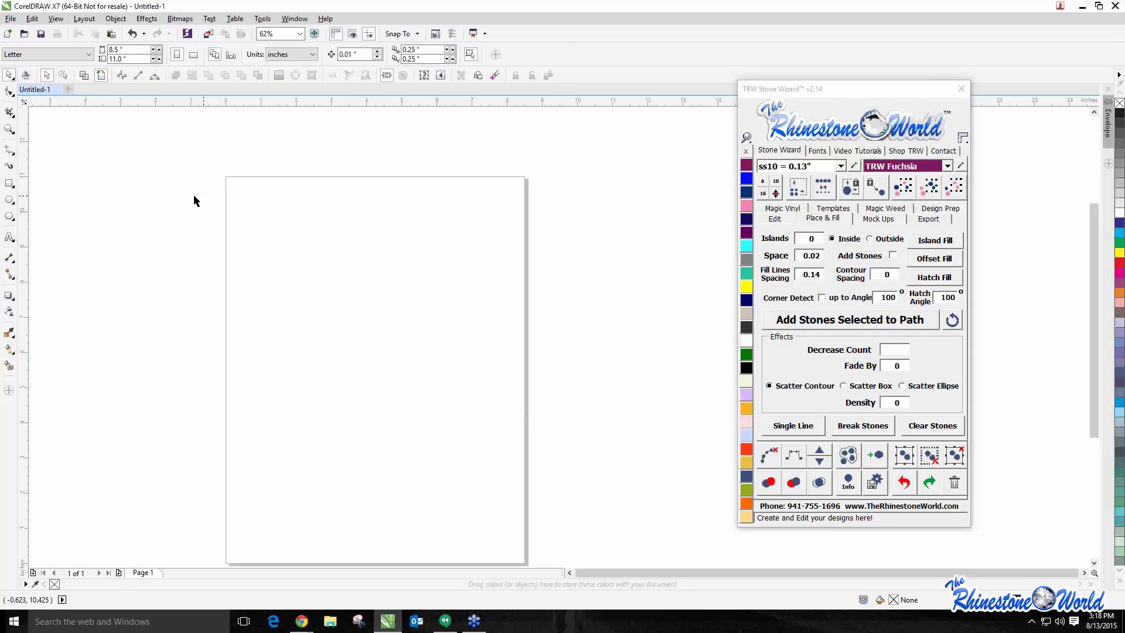
key(F8)
click(263, 223)
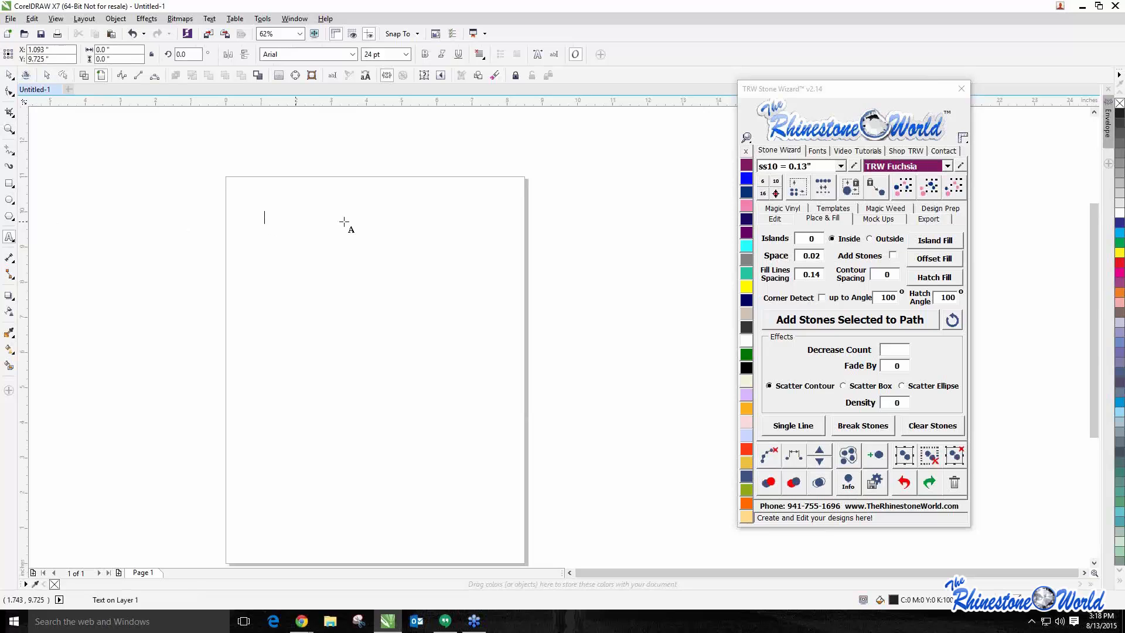
text(the b)
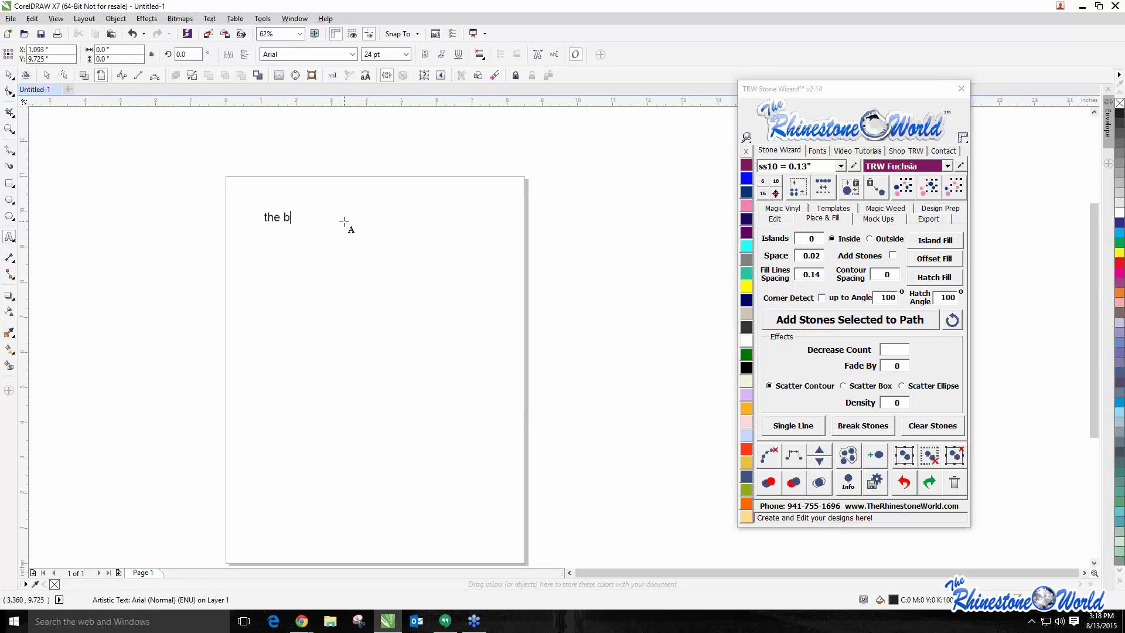
text(est teachers teach from the heart)
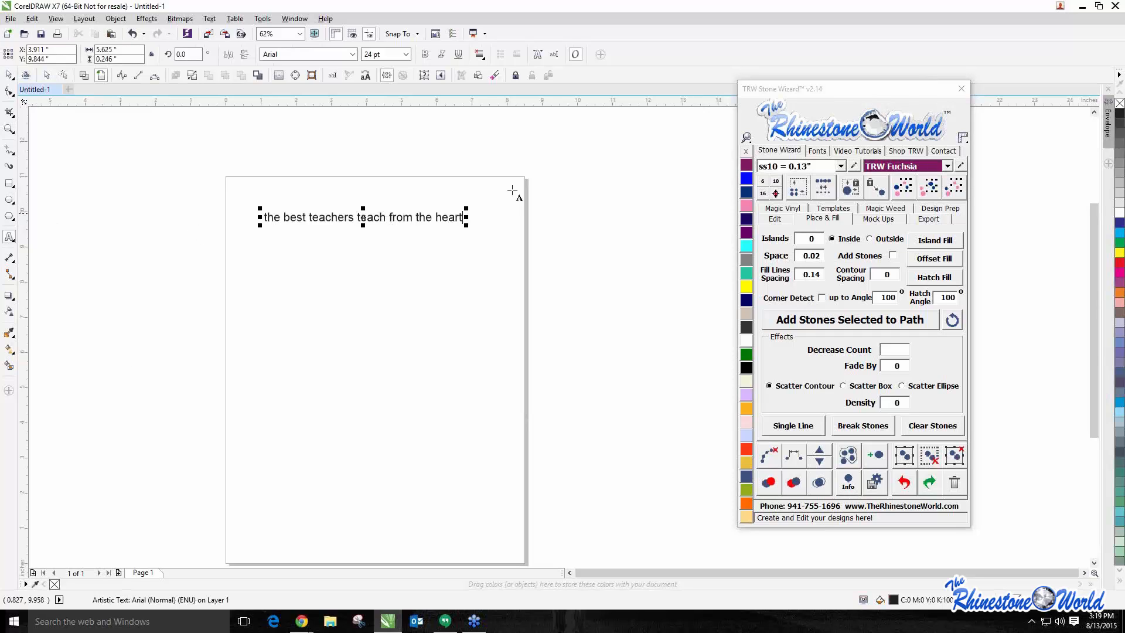
click(8, 75)
Draw an ellipse about 8.2 inches wide and 7.5 inches high below the text line
scroll(150, 226, down, 2)
scroll(264, 225, up, 2)
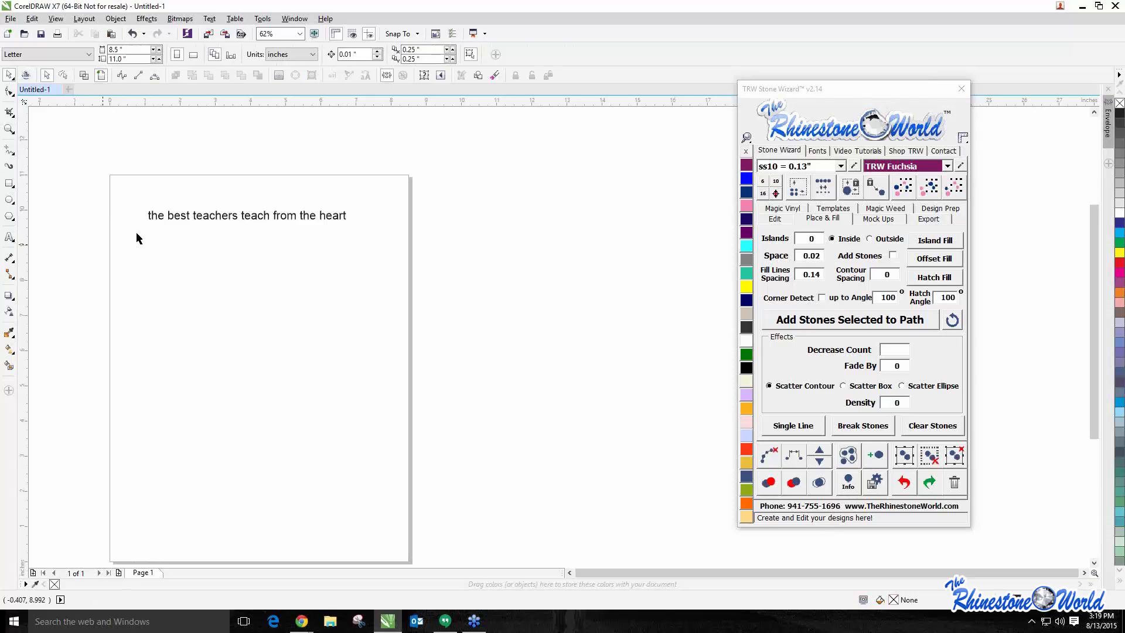
click(214, 219)
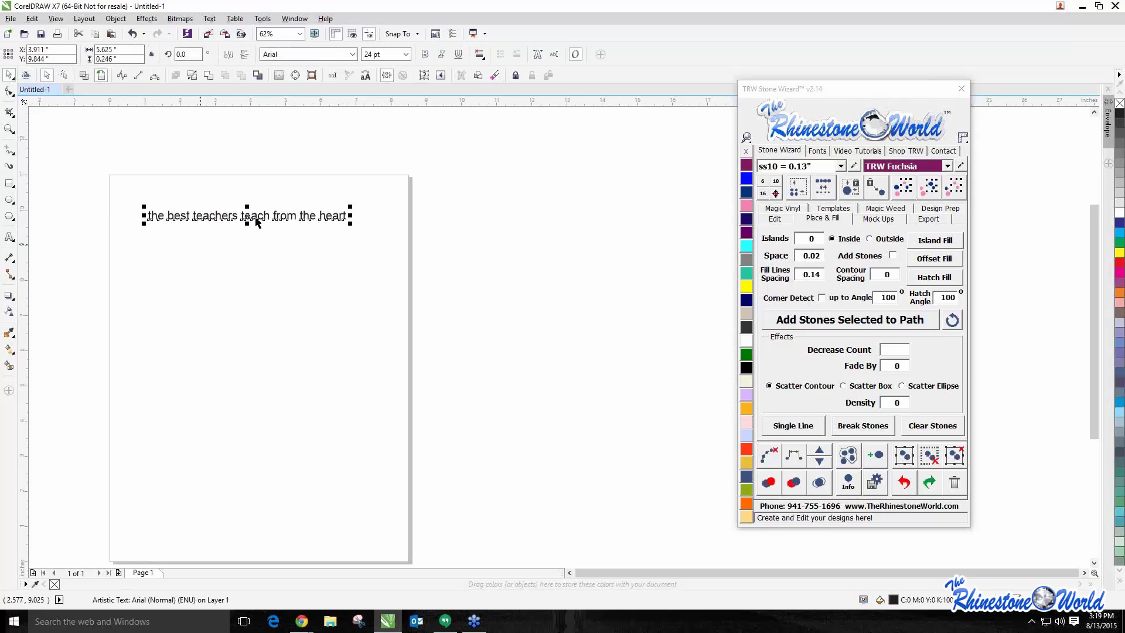
key(Escape)
click(10, 200)
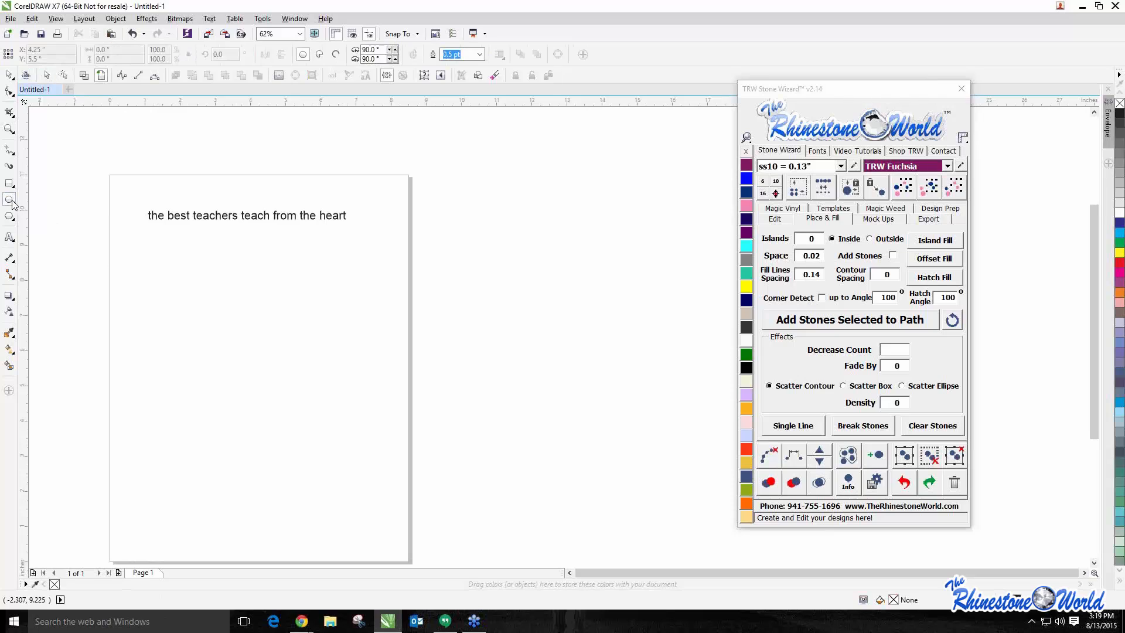
mouse_move(116, 261)
mouse_down()
mouse_move(157, 342)
mouse_move(223, 365)
mouse_move(310, 468)
mouse_move(405, 529)
mouse_up()
click(11, 76)
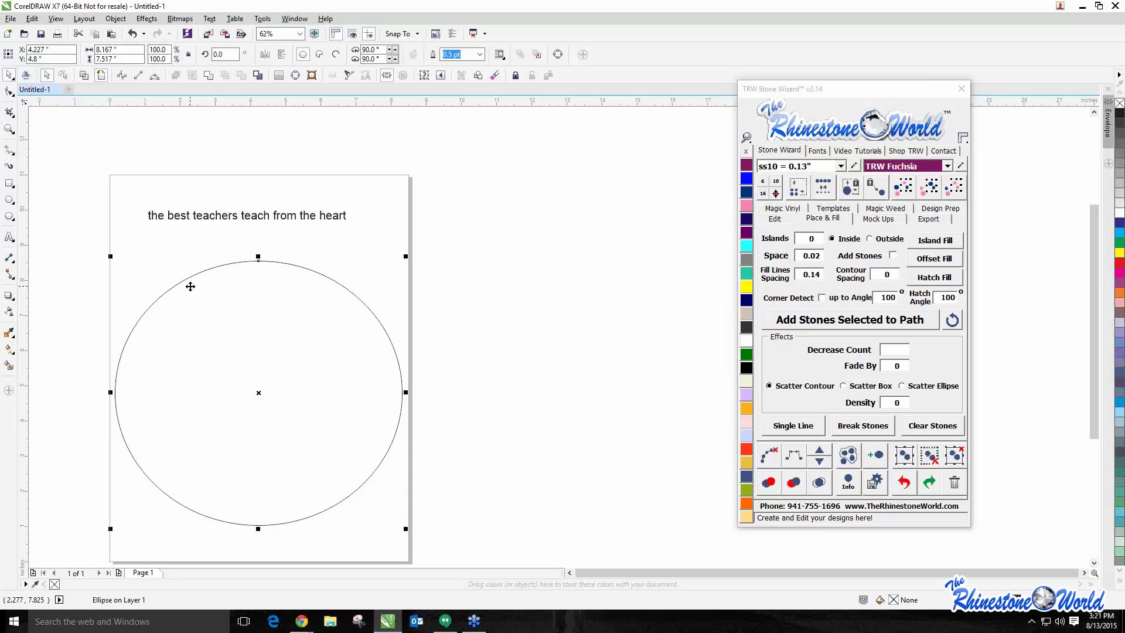
Fit the text line to the ellipse as a path, centred on its top edge
click(296, 168)
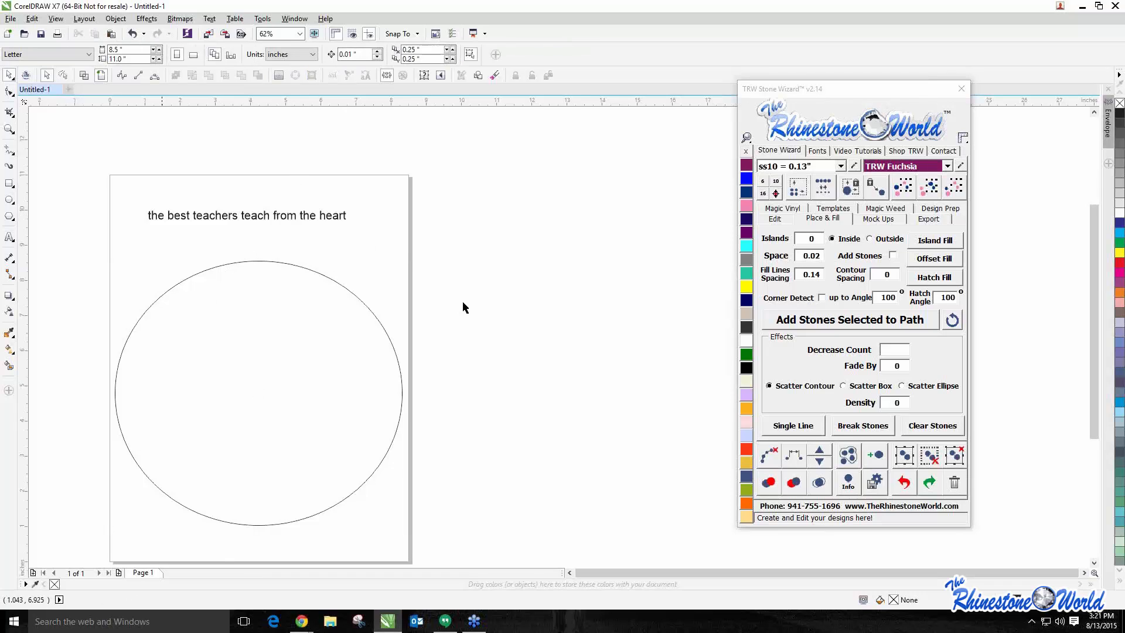
double_click(315, 219)
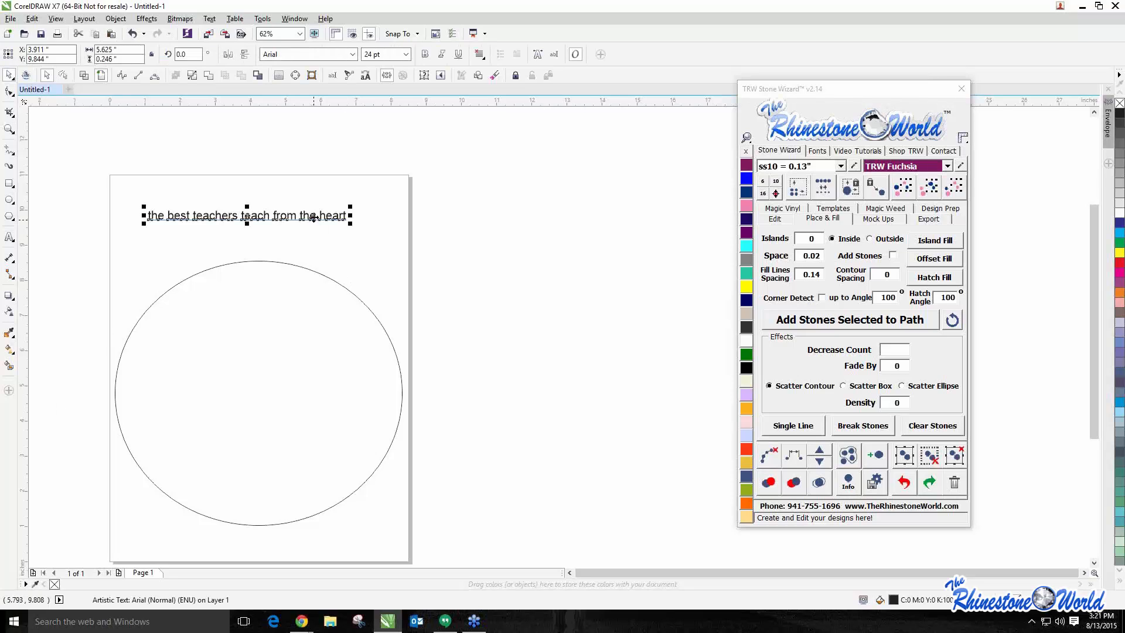
click(311, 157)
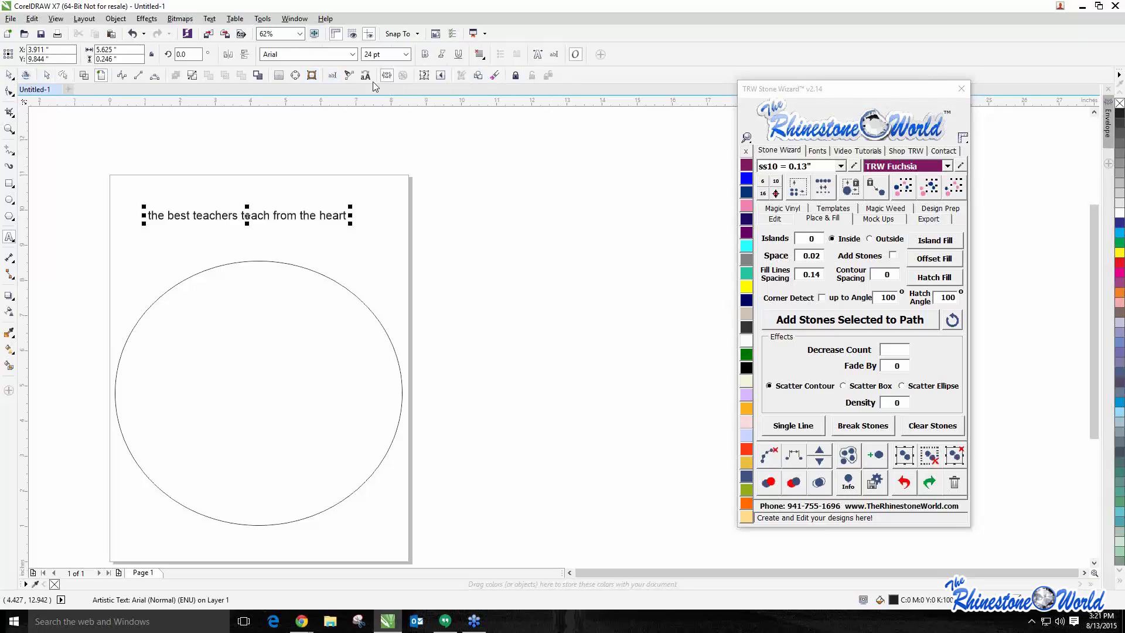
click(215, 19)
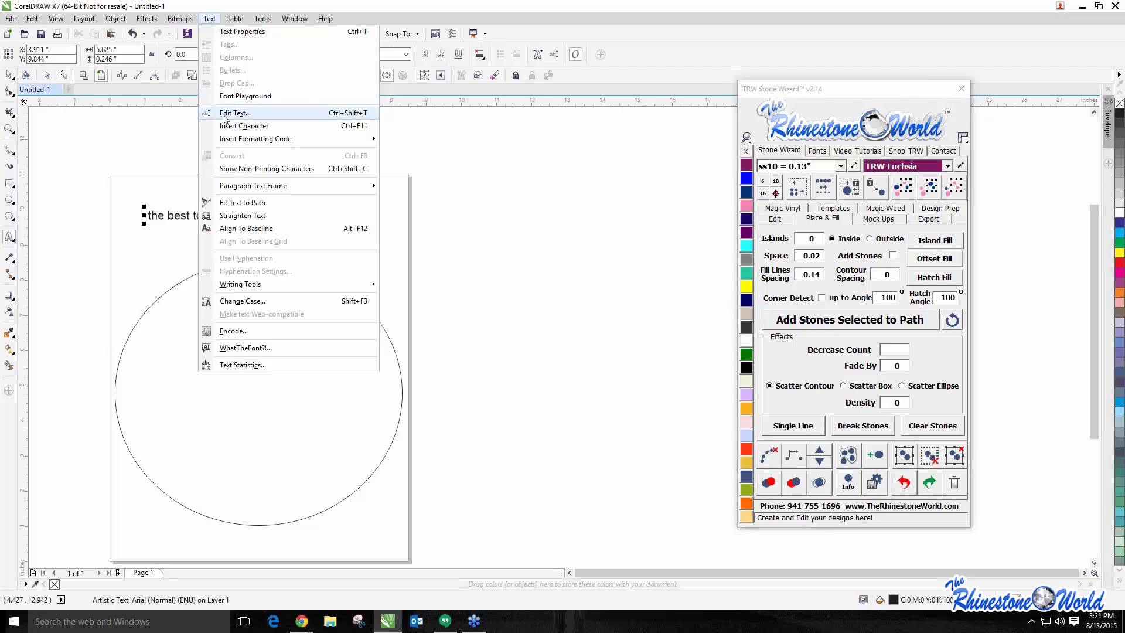
click(220, 204)
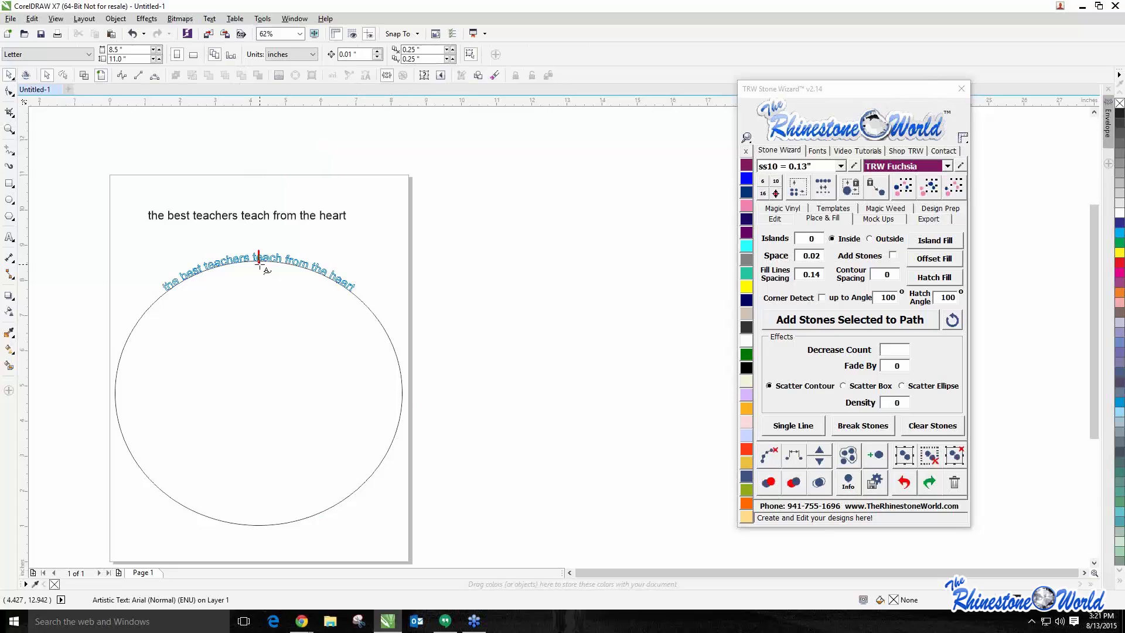
click(259, 263)
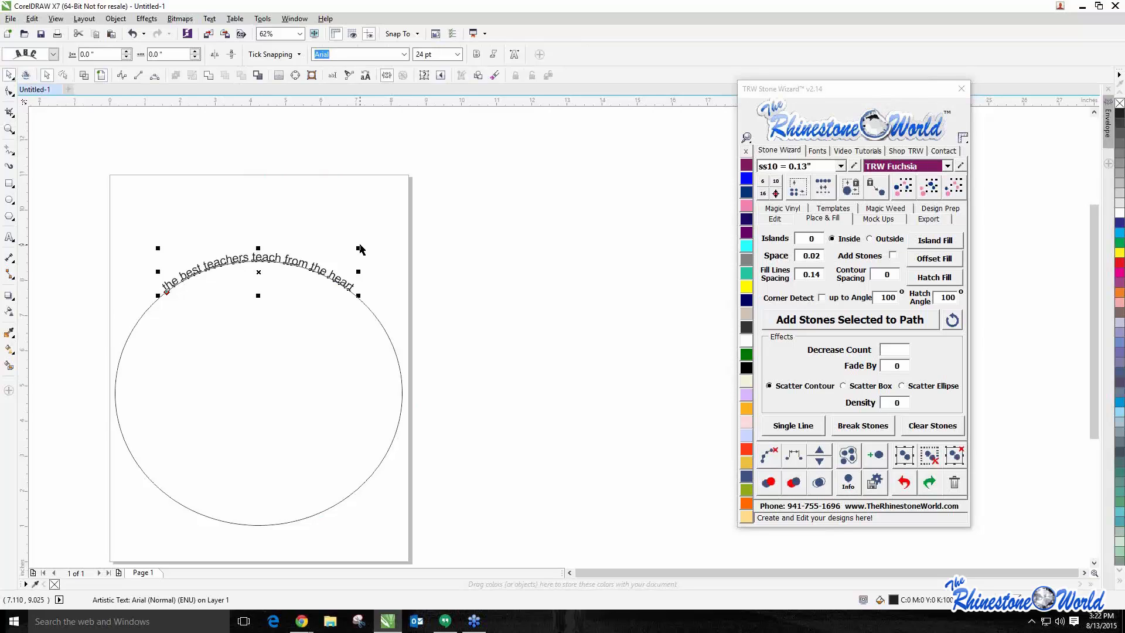
Scale up the curved text to about 99.5 pt so it wraps around the whole ellipse
drag(358, 247, 372, 246)
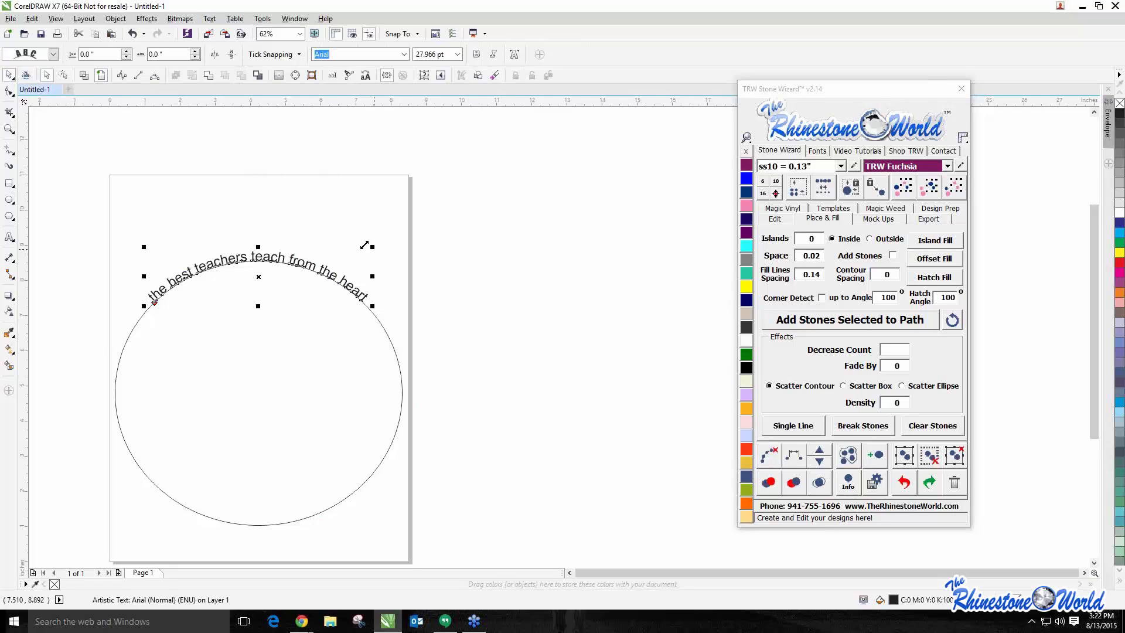
drag(364, 244, 571, 133)
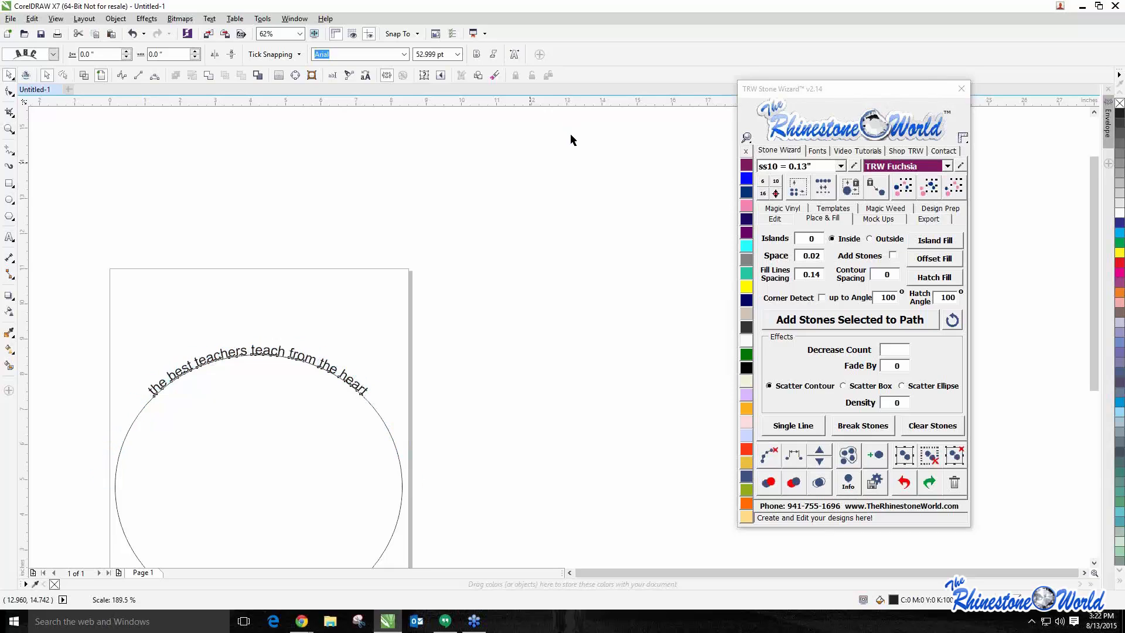
scroll(224, 399, down, 1)
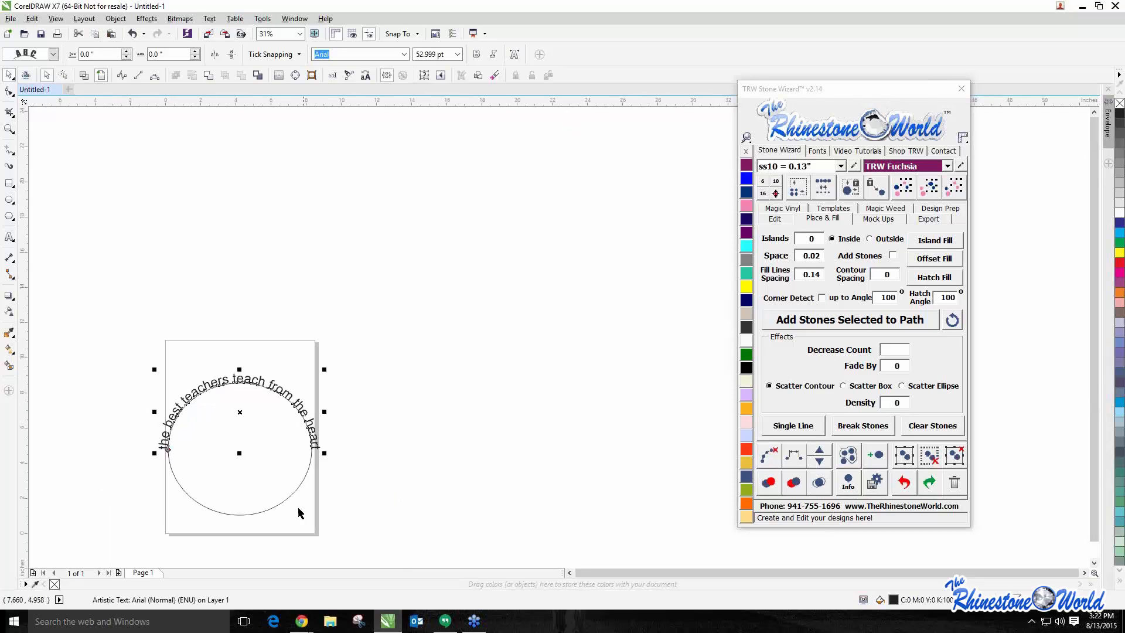
drag(324, 370, 464, 269)
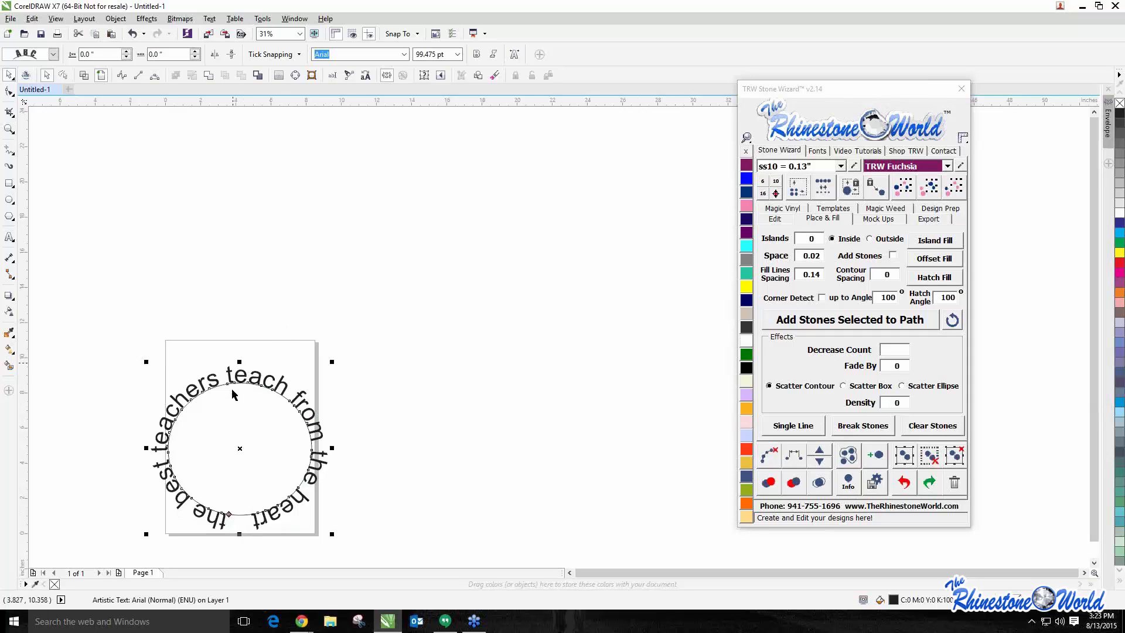
Search the Stone Wizard fonts for "trw 130" and apply TRW 130 Super Small to the curved text
click(818, 151)
drag(829, 88, 466, 87)
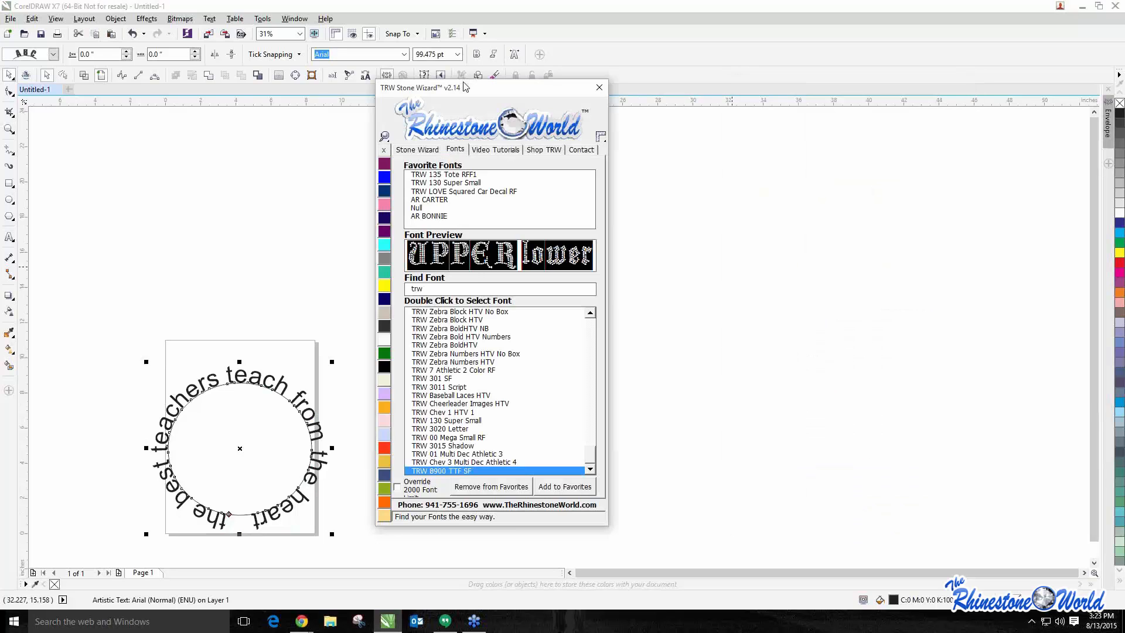
double_click(458, 288)
click(441, 293)
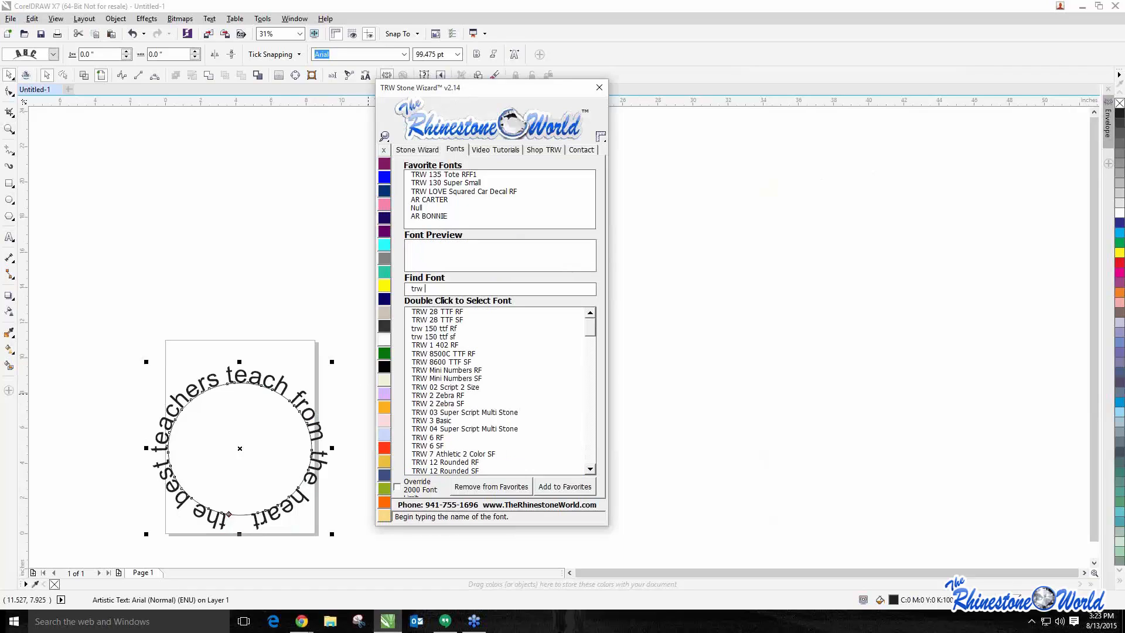
text(130)
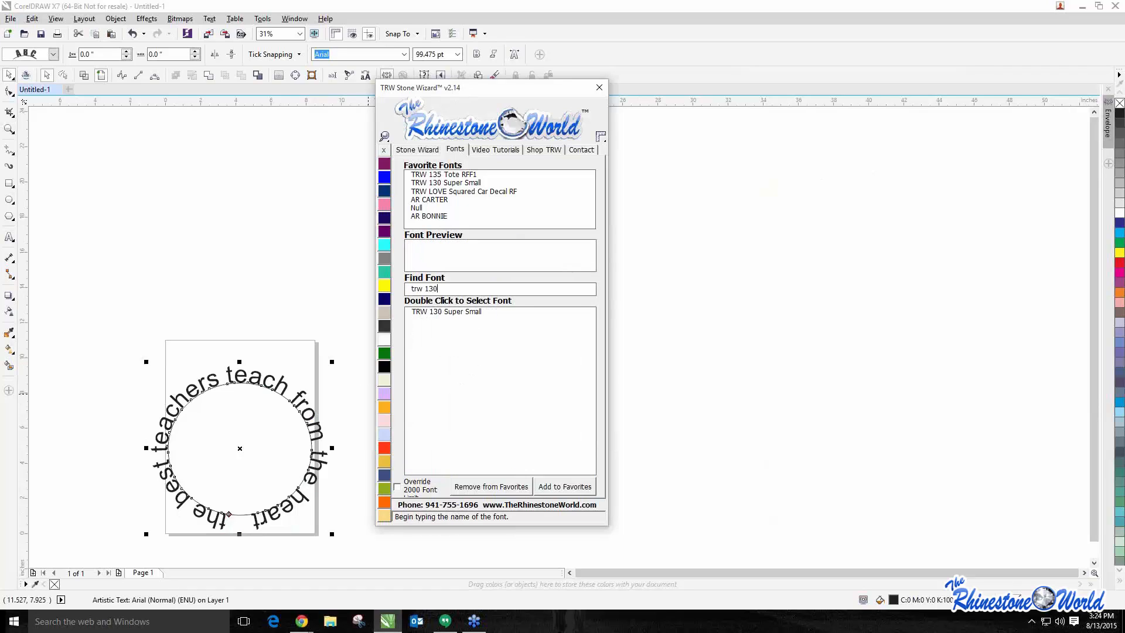
double_click(476, 311)
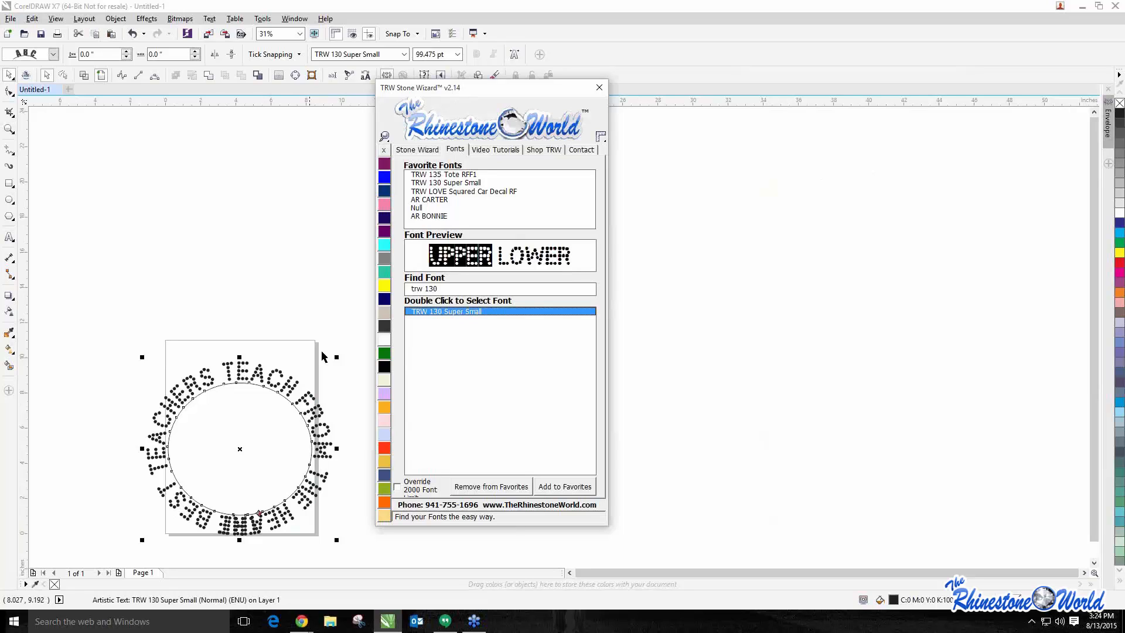
Scale the rhinestone text to about 90.7 pt so the phrase goes around the ellipse without overlapping
mouse_move(338, 357)
mouse_down()
mouse_move(294, 353)
mouse_move(316, 352)
mouse_up()
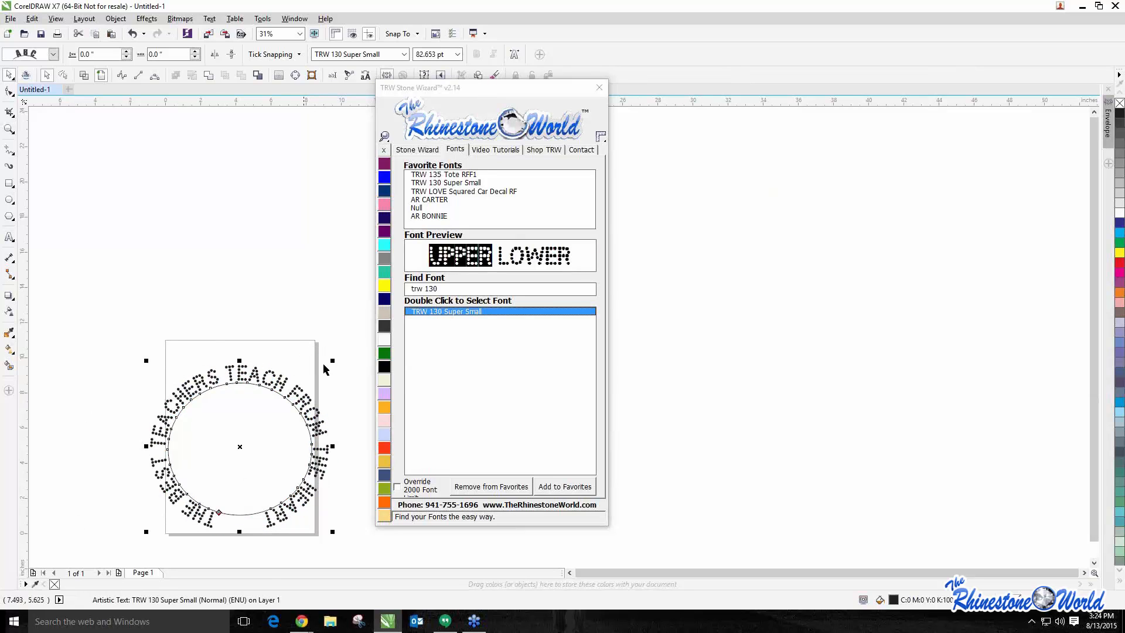
drag(326, 360, 323, 378)
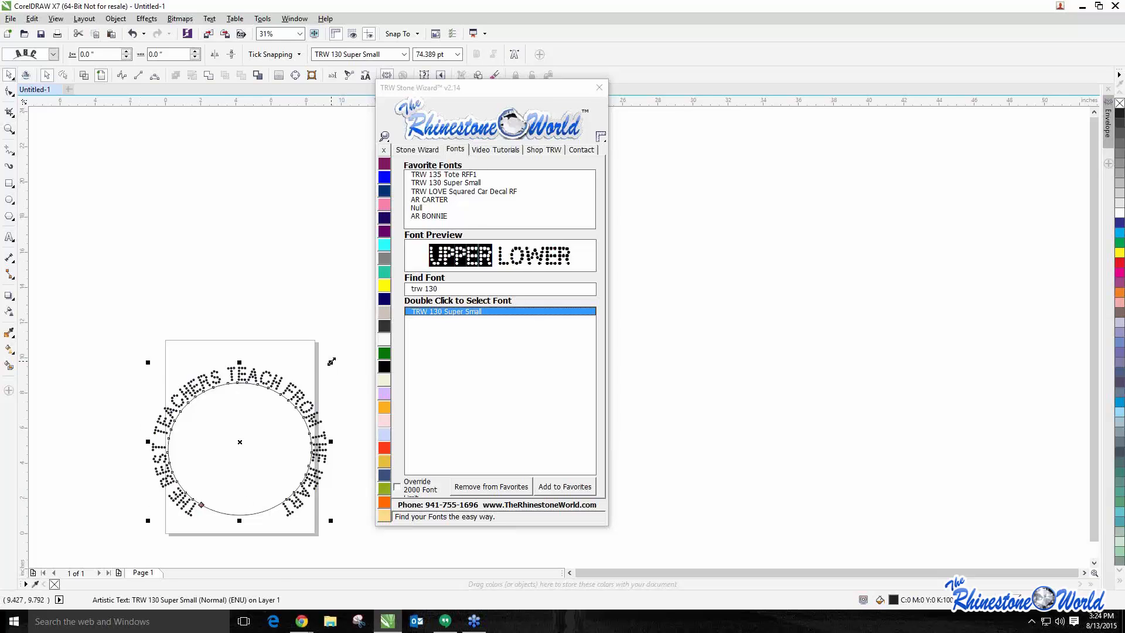
drag(331, 362, 393, 328)
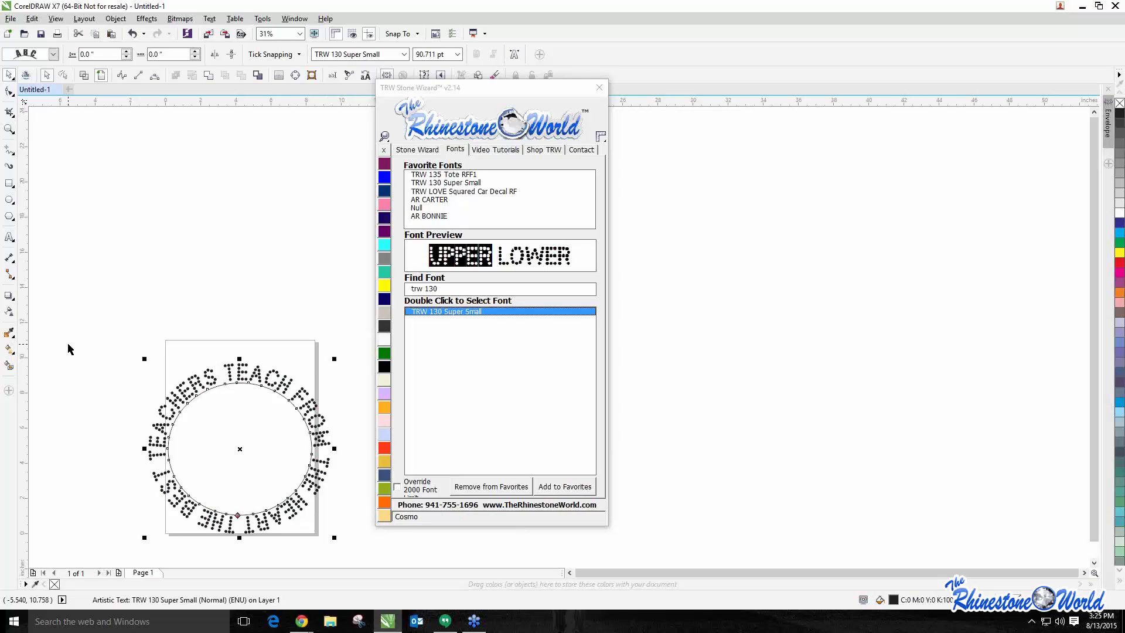
click(111, 316)
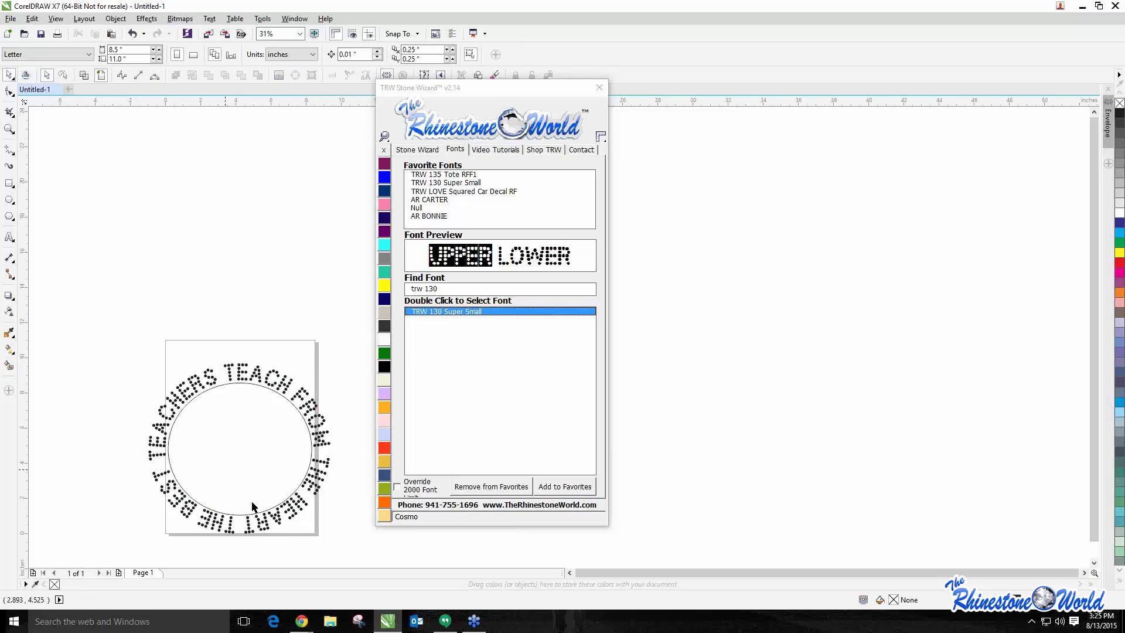
scroll(258, 487, down, 1)
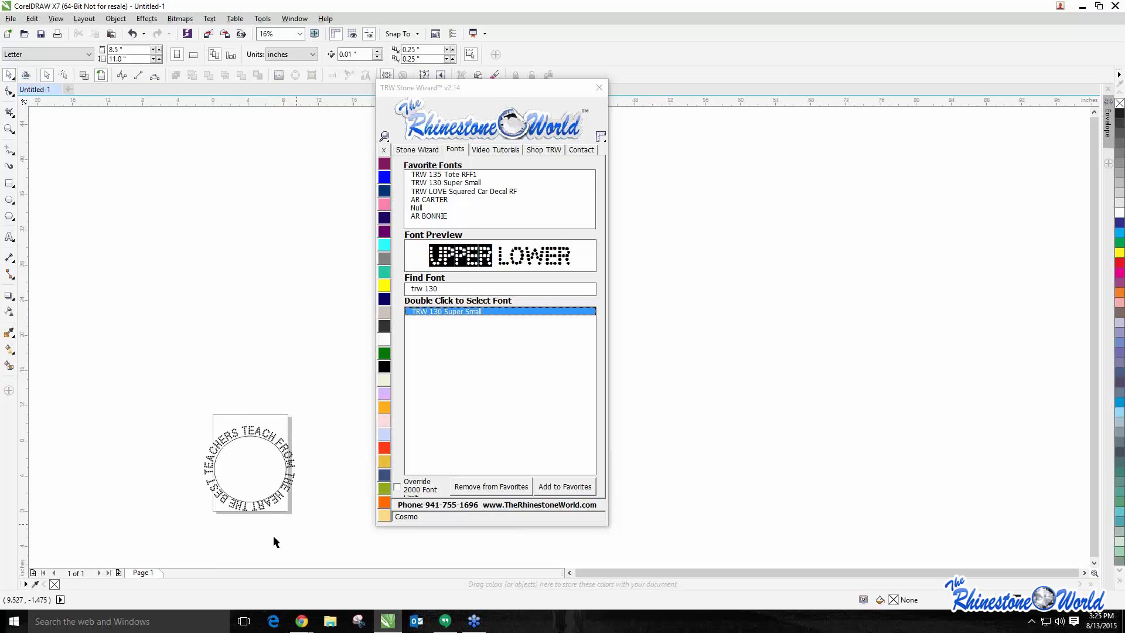
scroll(328, 501, up, 3)
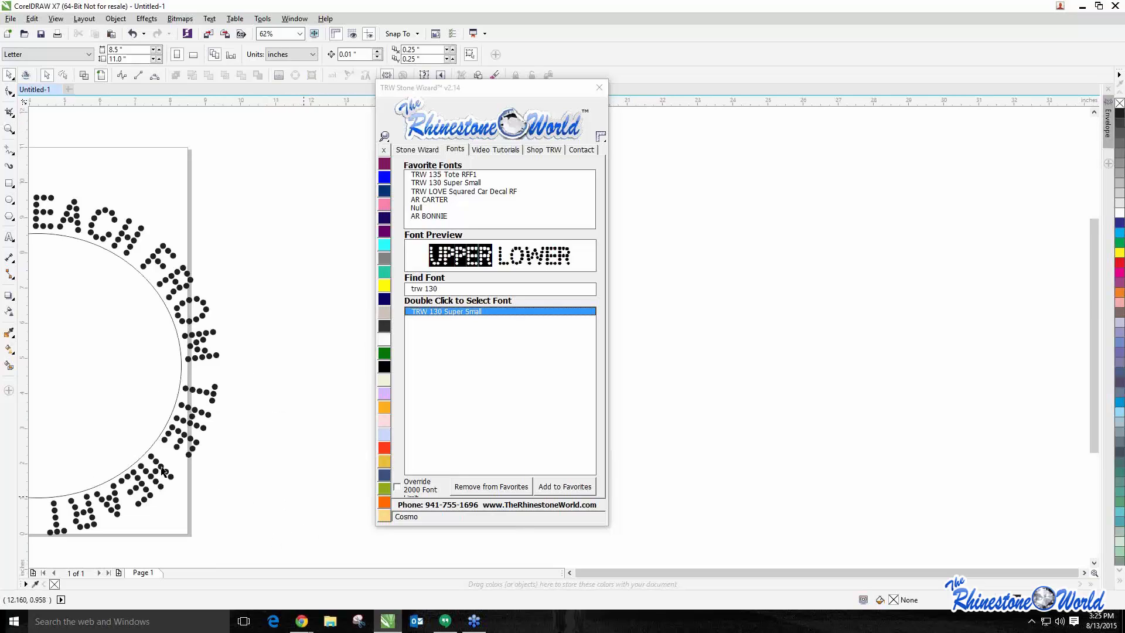
scroll(157, 465, down, 3)
scroll(99, 480, up, 3)
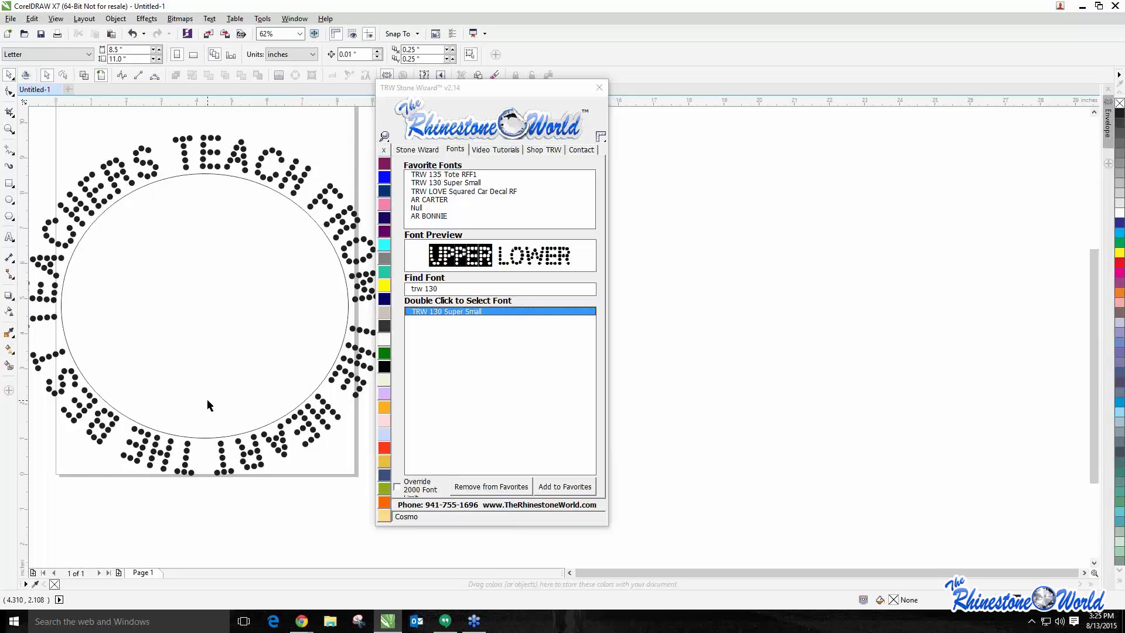
scroll(208, 403, down, 2)
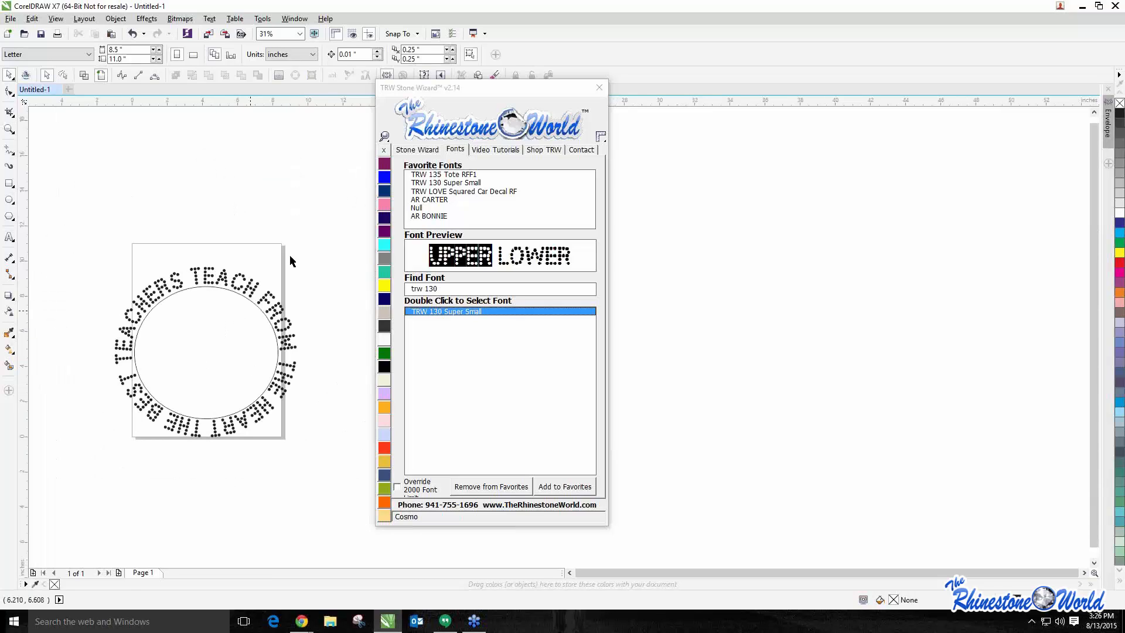
Try to delete the ellipse while keeping the curved text, and undo the deletion and the moves
drag(482, 88, 546, 94)
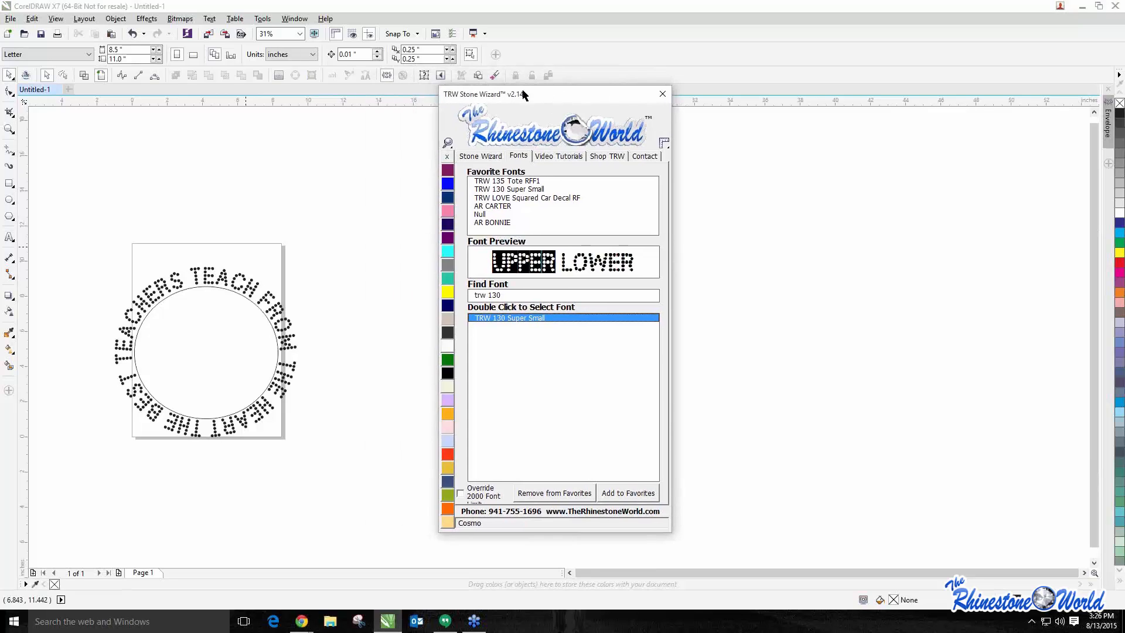
click(200, 287)
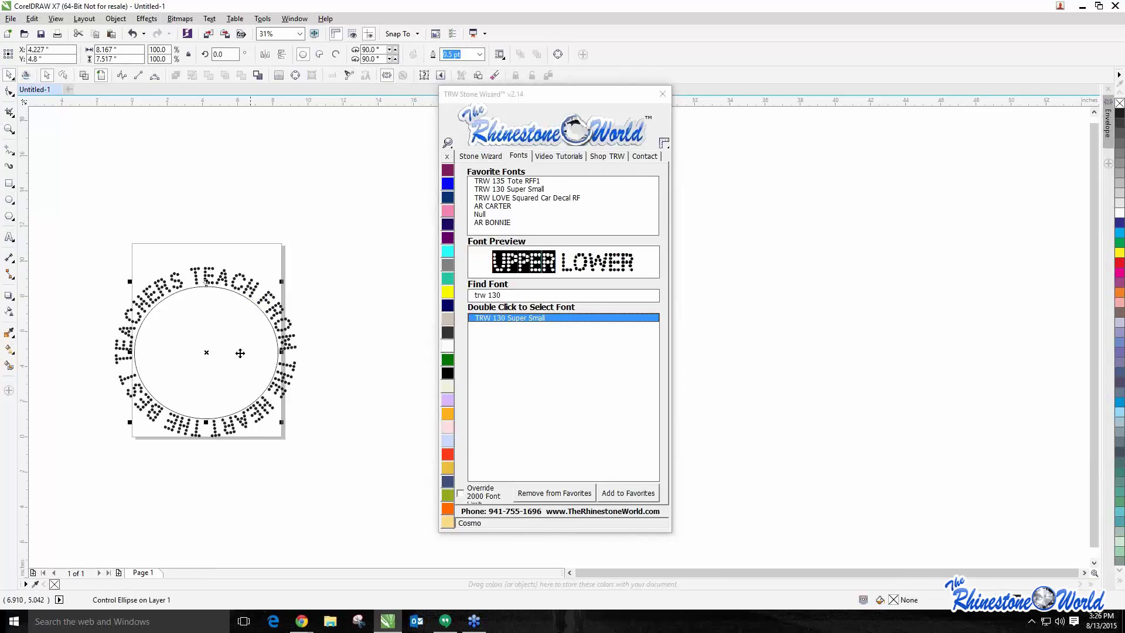
mouse_move(208, 354)
mouse_down()
mouse_move(332, 366)
mouse_move(226, 349)
mouse_up()
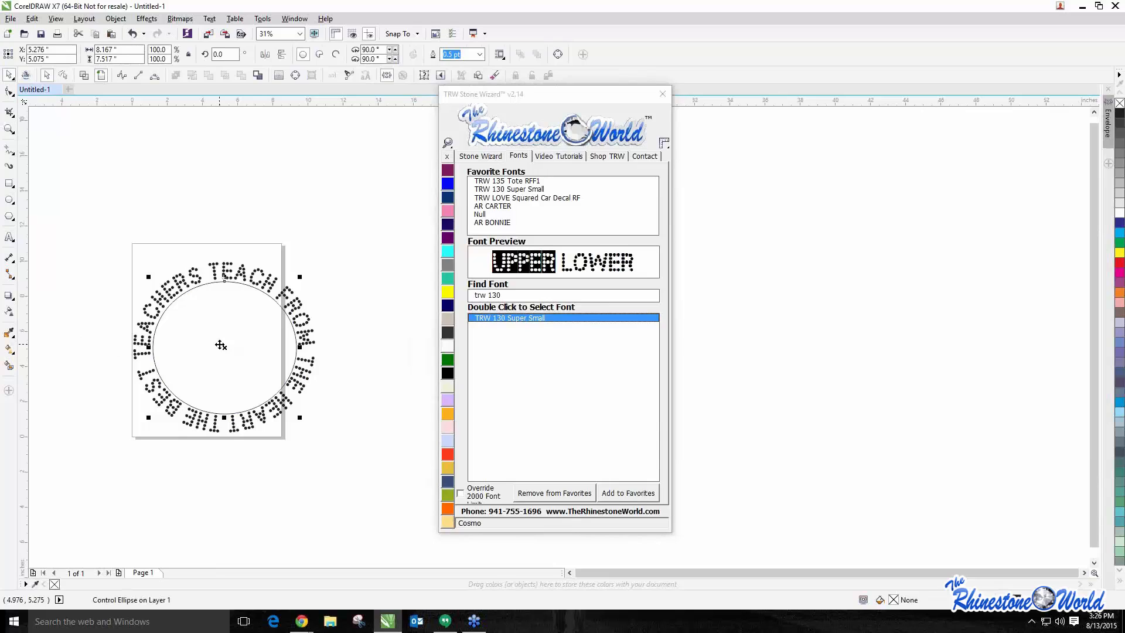
key(Delete)
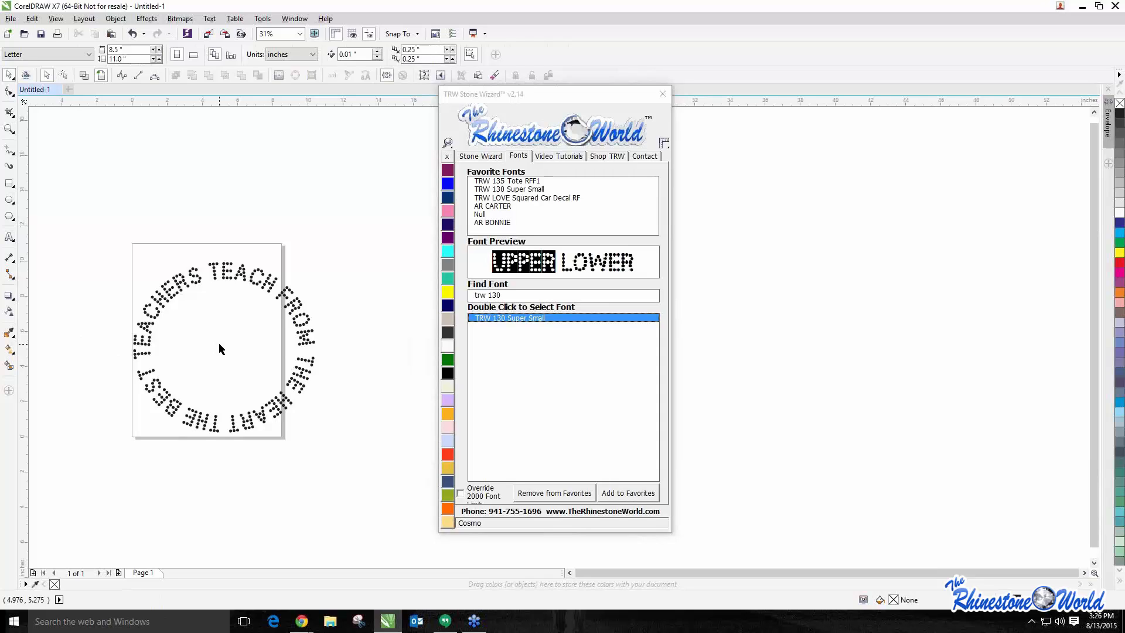
click(220, 346)
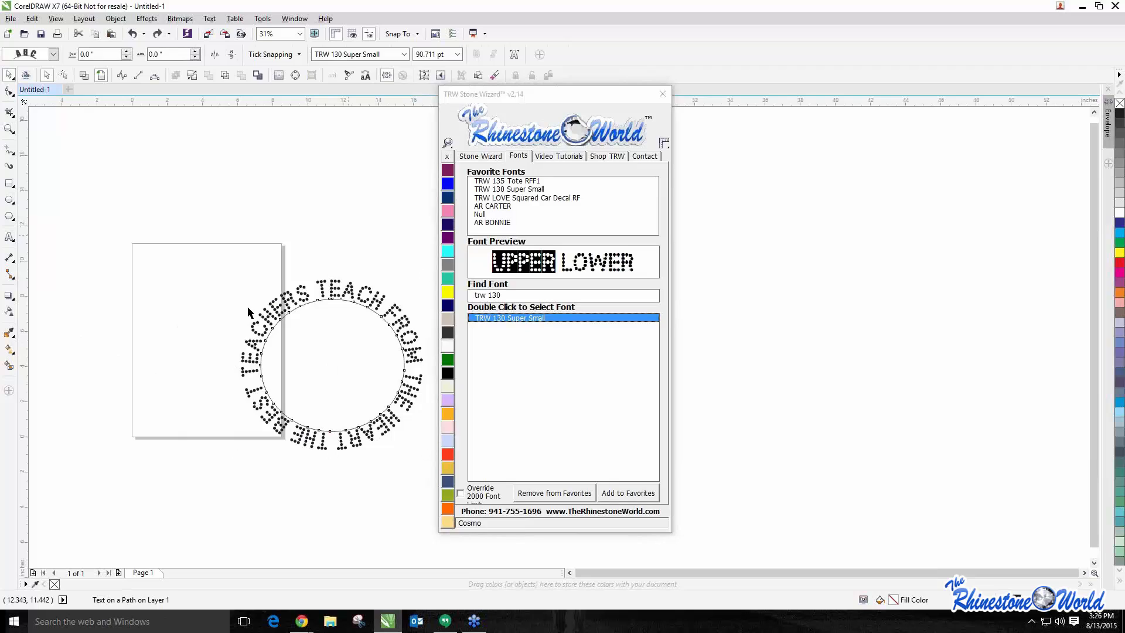
key(p)
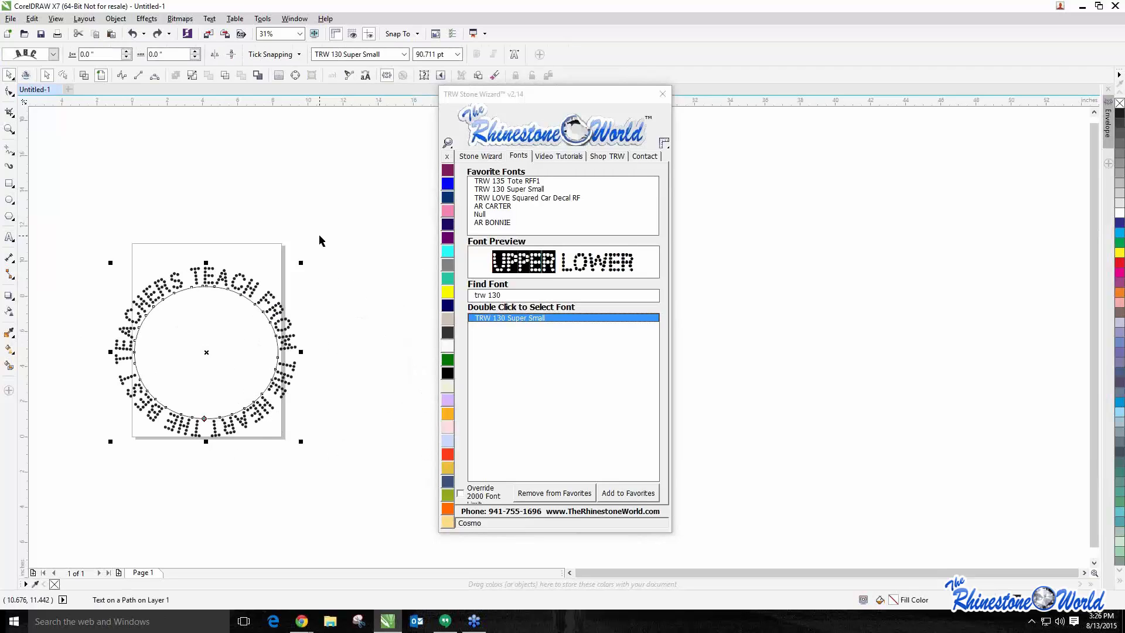
click(317, 241)
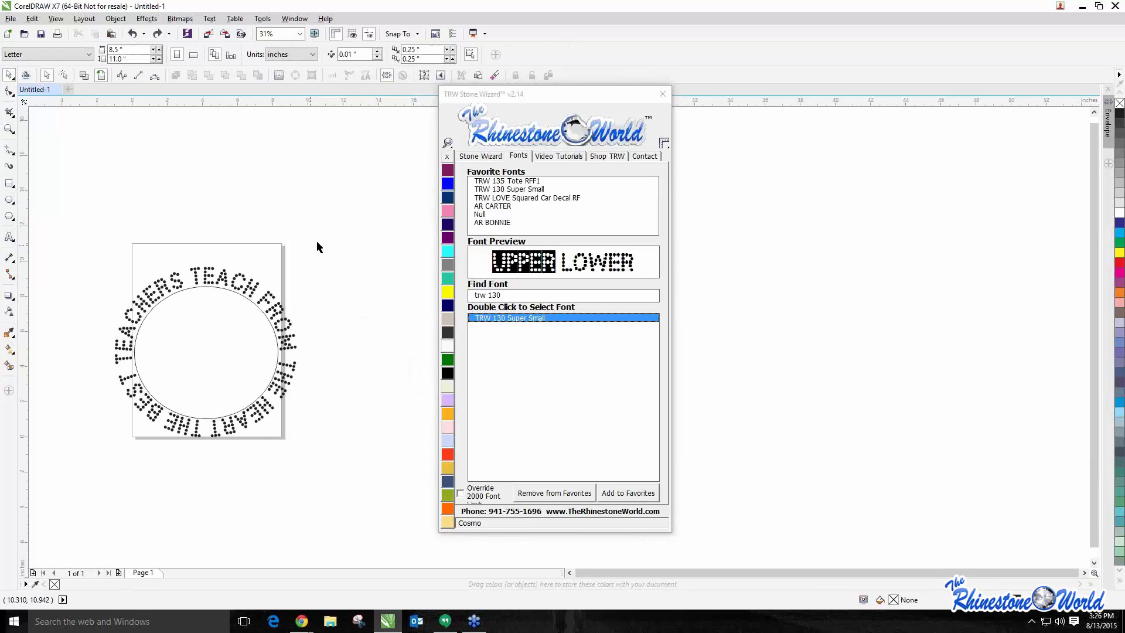
Try to move the curved text away from its ellipse and undo the move
scroll(207, 304, down, 3)
scroll(207, 304, up, 3)
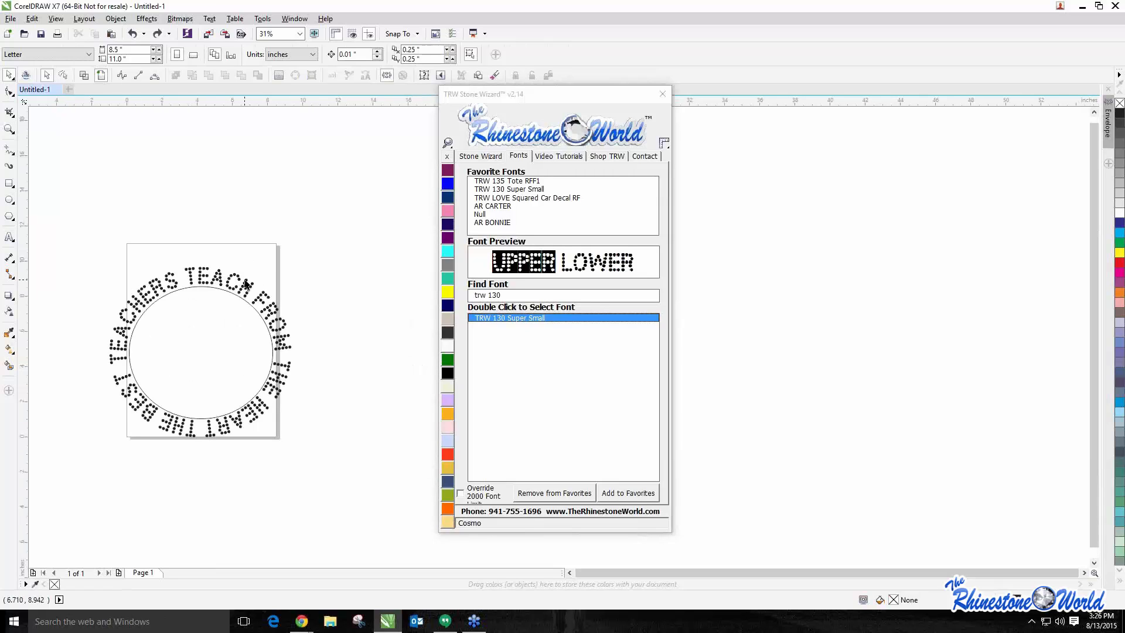
click(246, 284)
drag(246, 284, 309, 221)
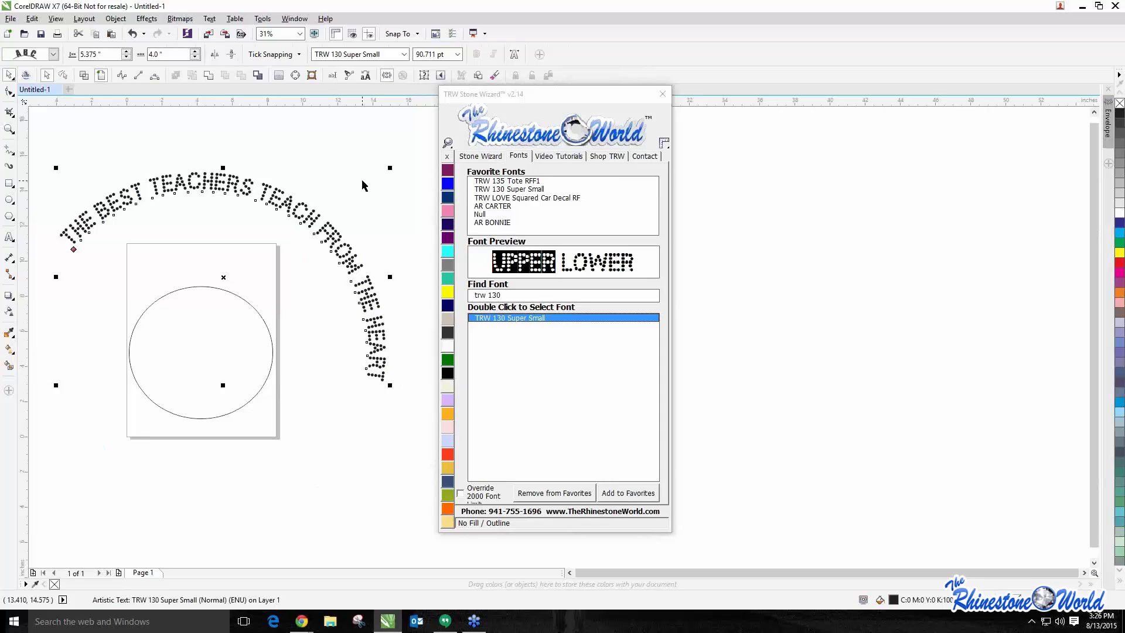
key(ctrl+z)
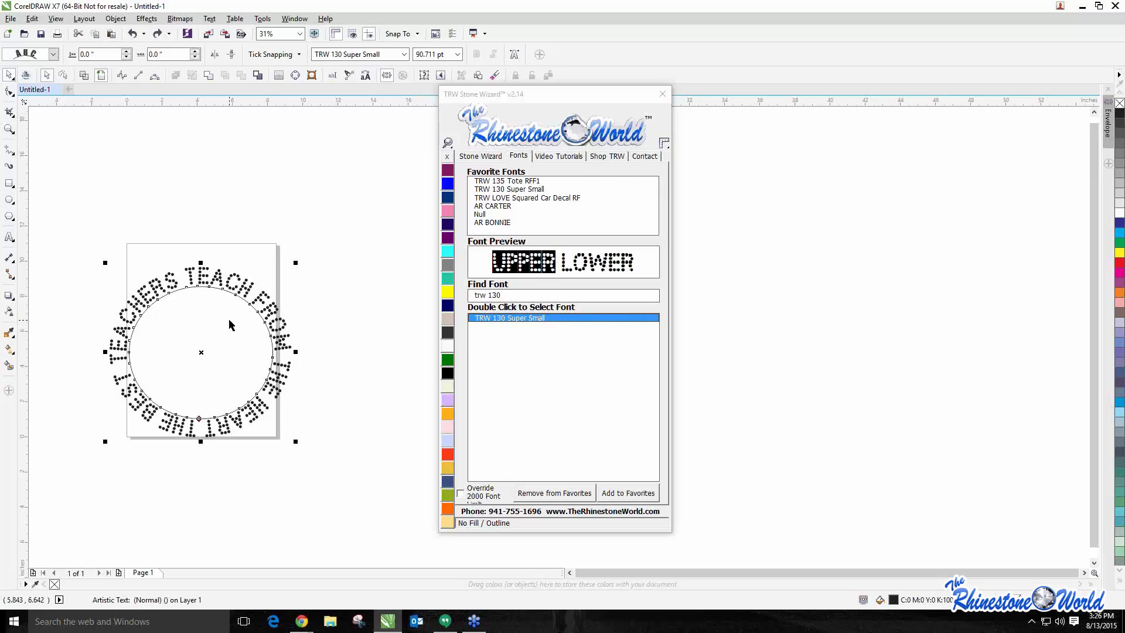
Move the ellipse with its attached text above the page and back onto it
click(176, 295)
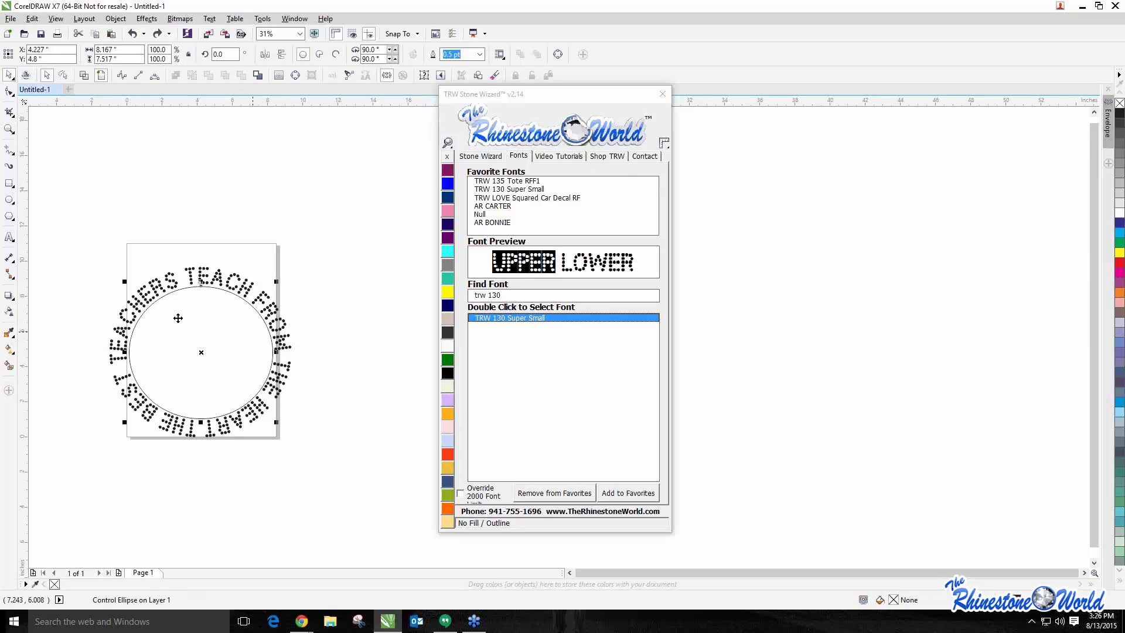
drag(241, 324, 224, 214)
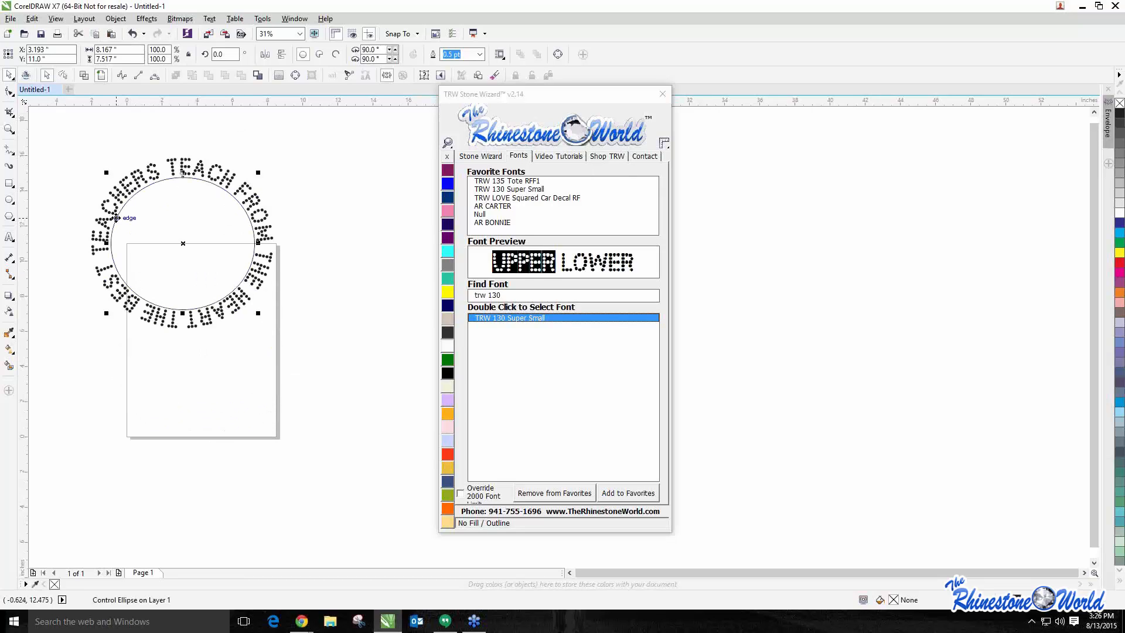
drag(179, 234, 190, 332)
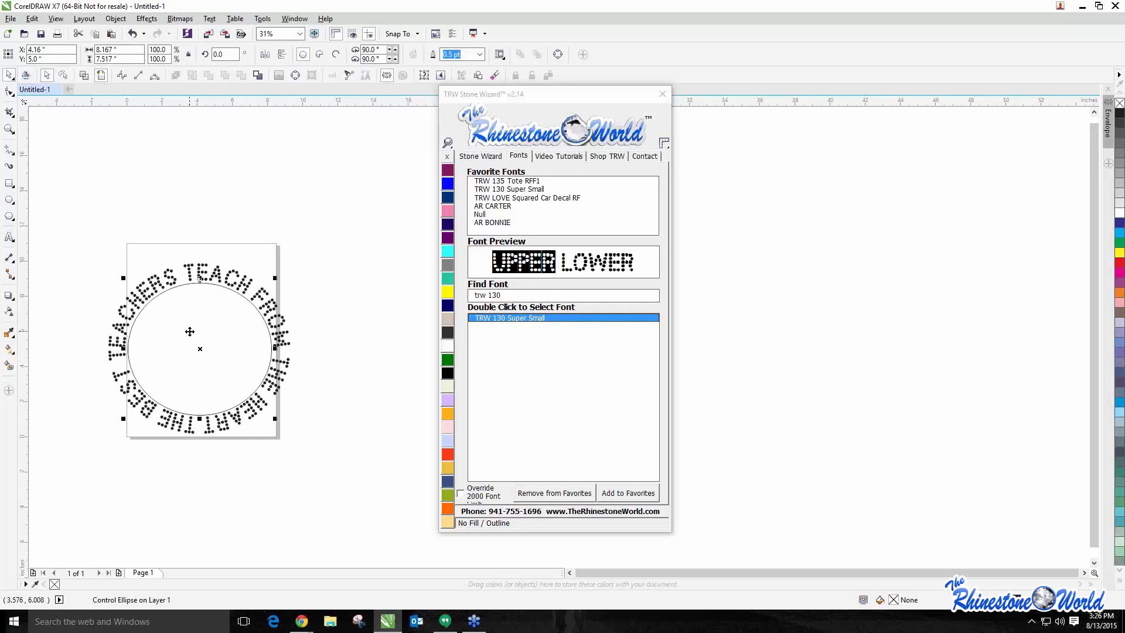
Break the curved text apart from the ellipse, delete the ellipse and centre the text on the page
click(189, 336)
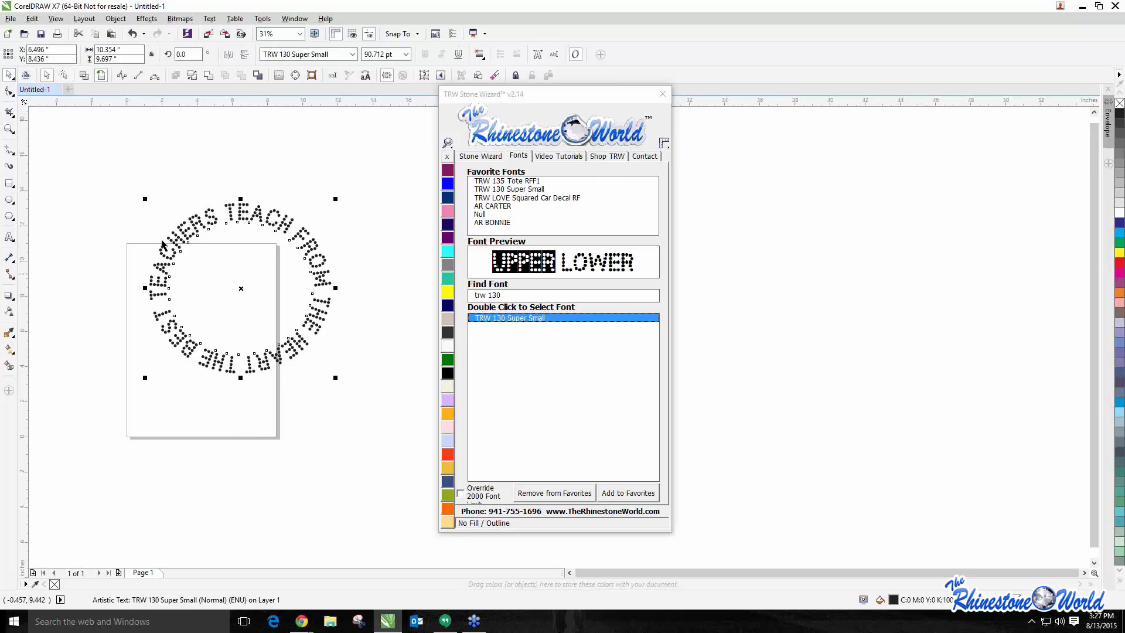
scroll(162, 243, up, 5)
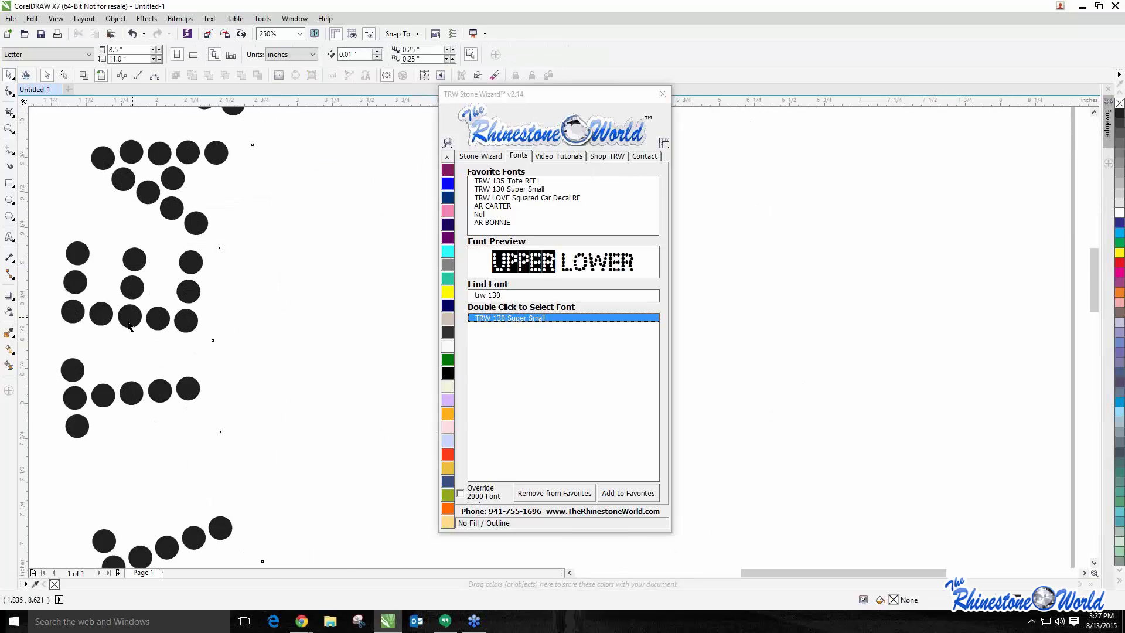
click(129, 326)
scroll(129, 325, down, 5)
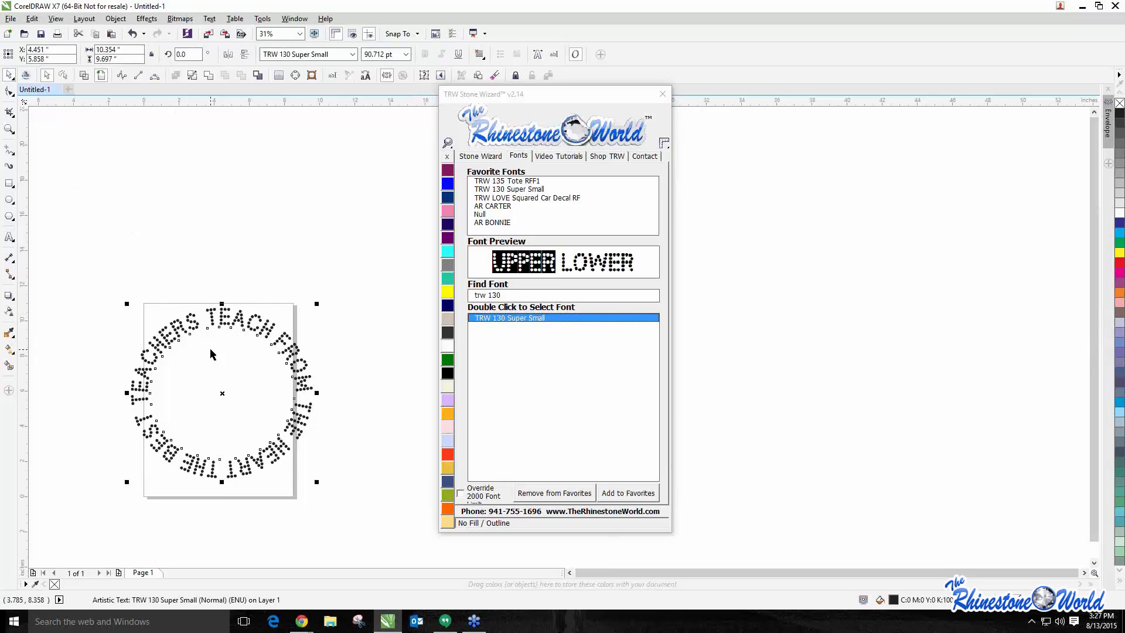
Convert the circular text into individual stones sized ss10 (0.13") with the Stone Wizard and check one stone in TEACH
click(481, 156)
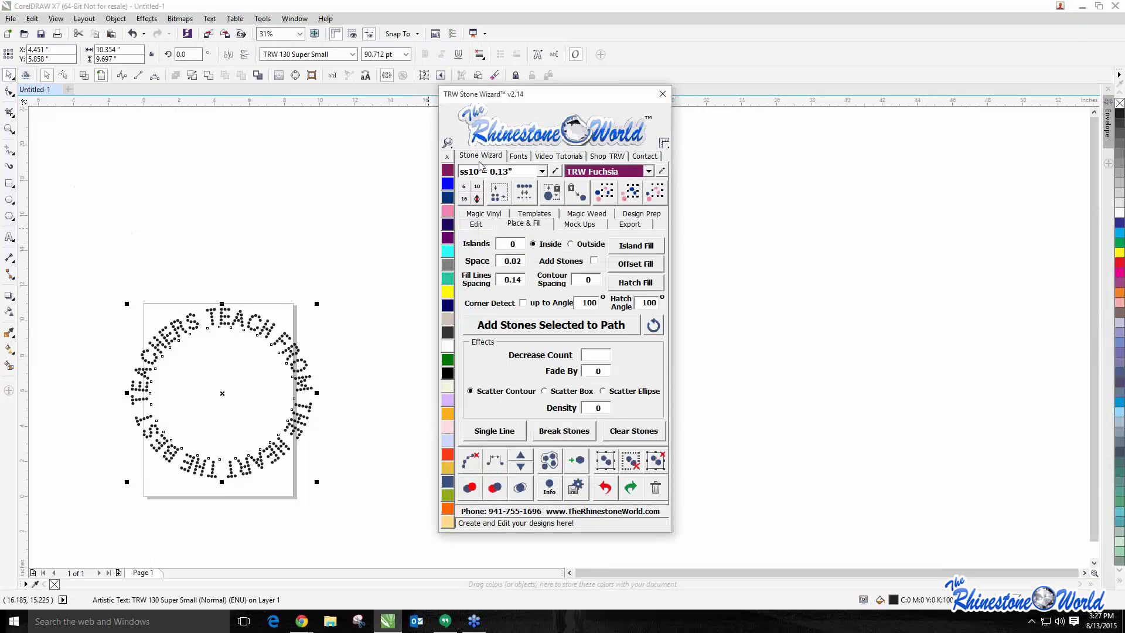
click(496, 197)
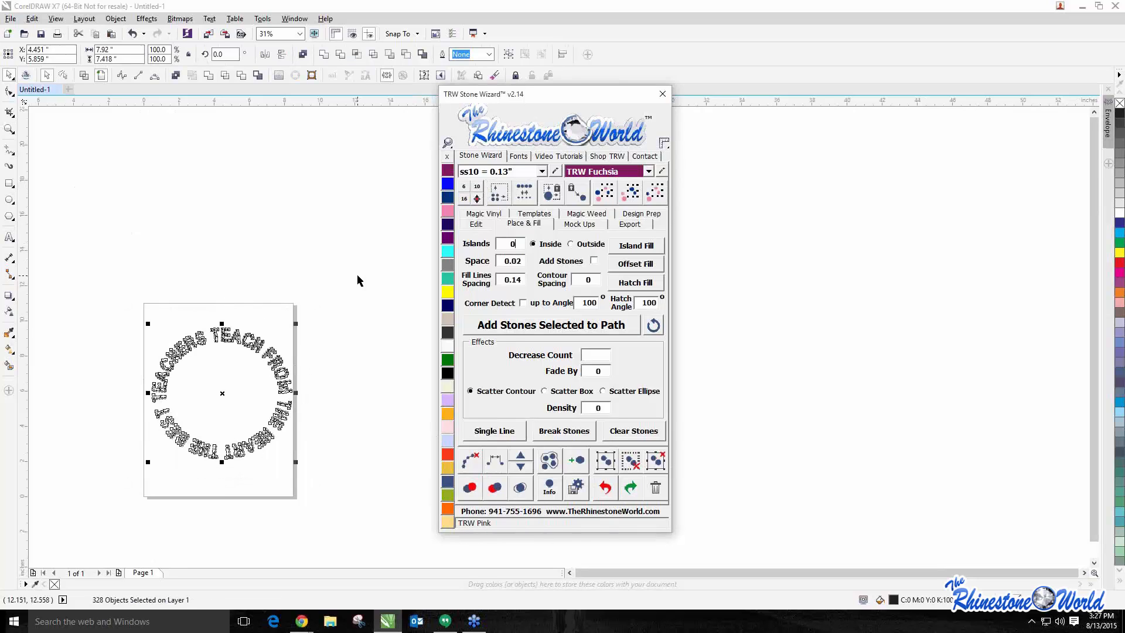
click(259, 181)
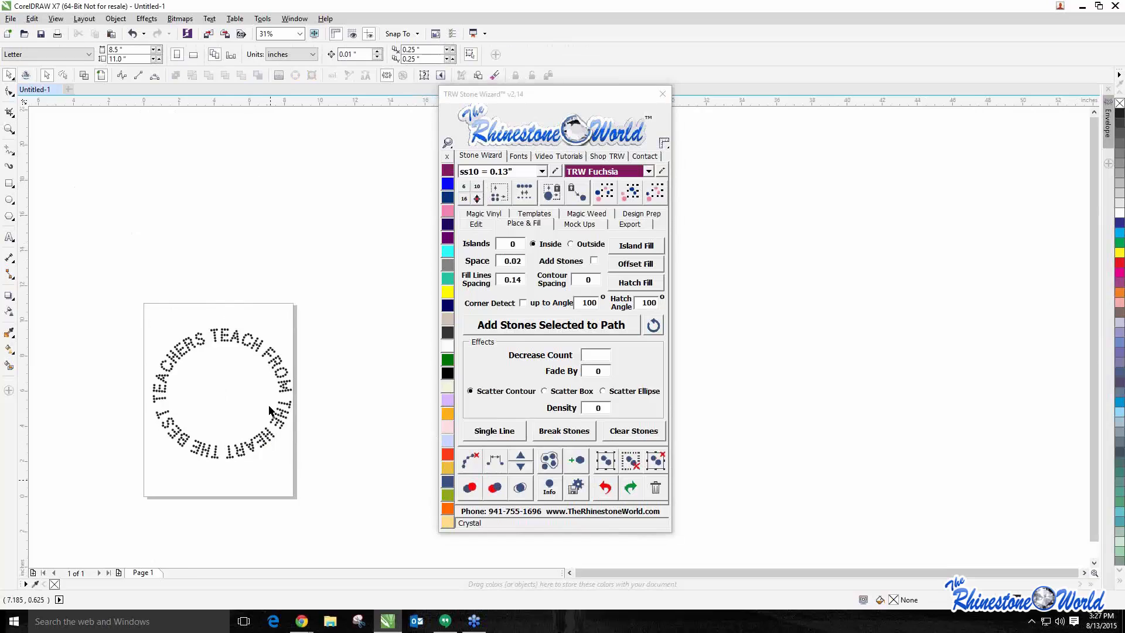
scroll(235, 335, up, 6)
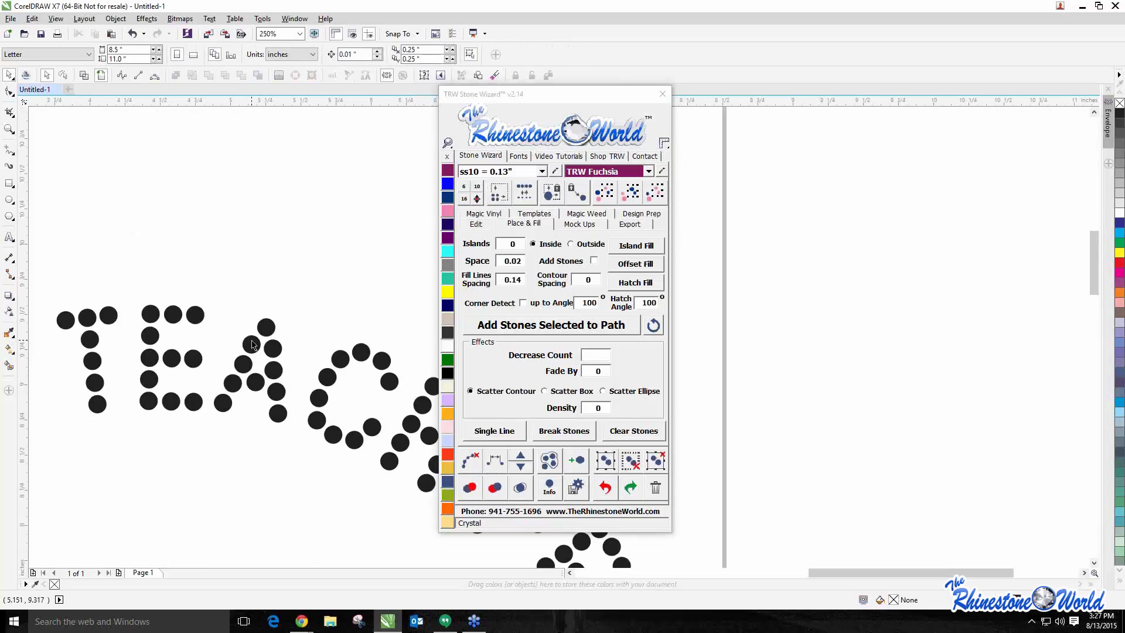
click(251, 344)
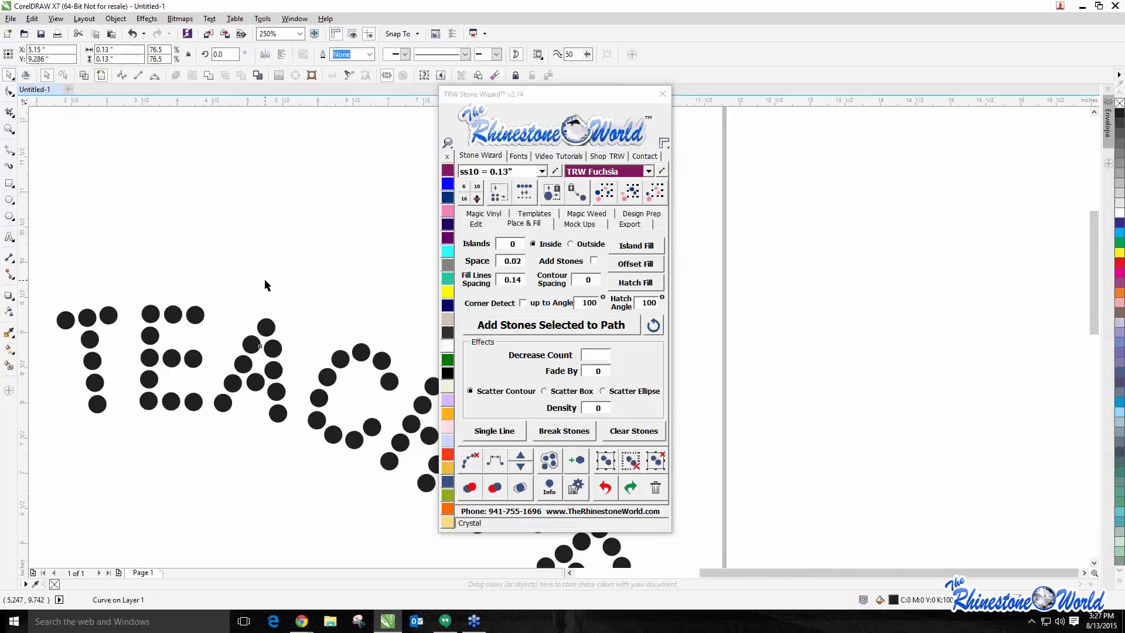
scroll(265, 279, down, 2)
scroll(266, 279, down, 1)
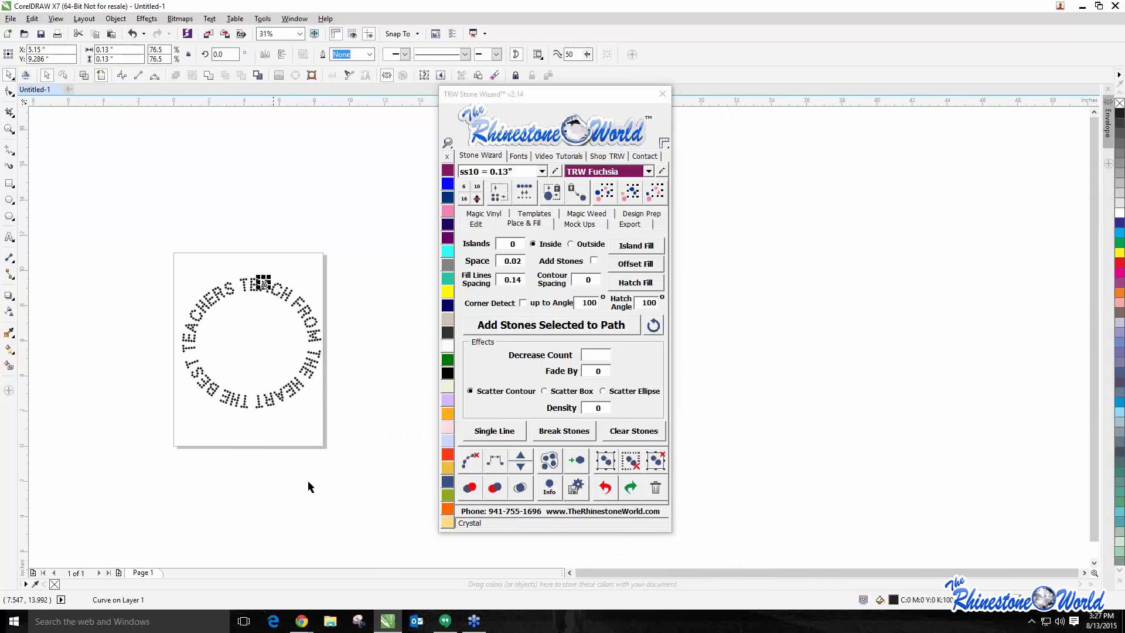
click(274, 465)
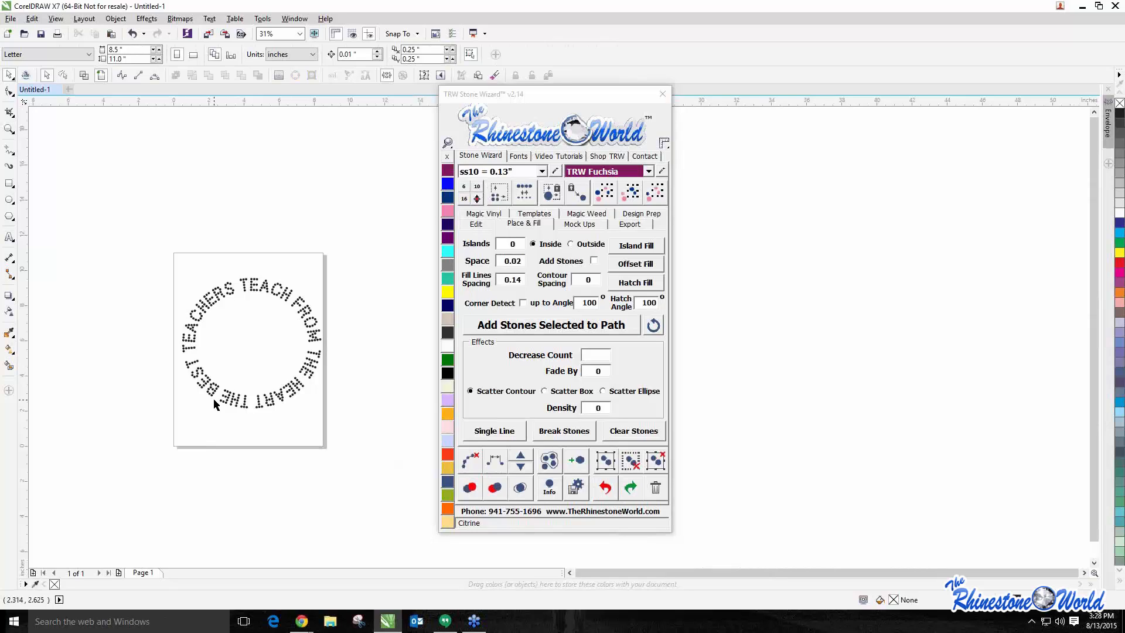
Try rotating all the ungrouped stones about a quarter turn clockwise and undo the rotation
drag(125, 241, 367, 457)
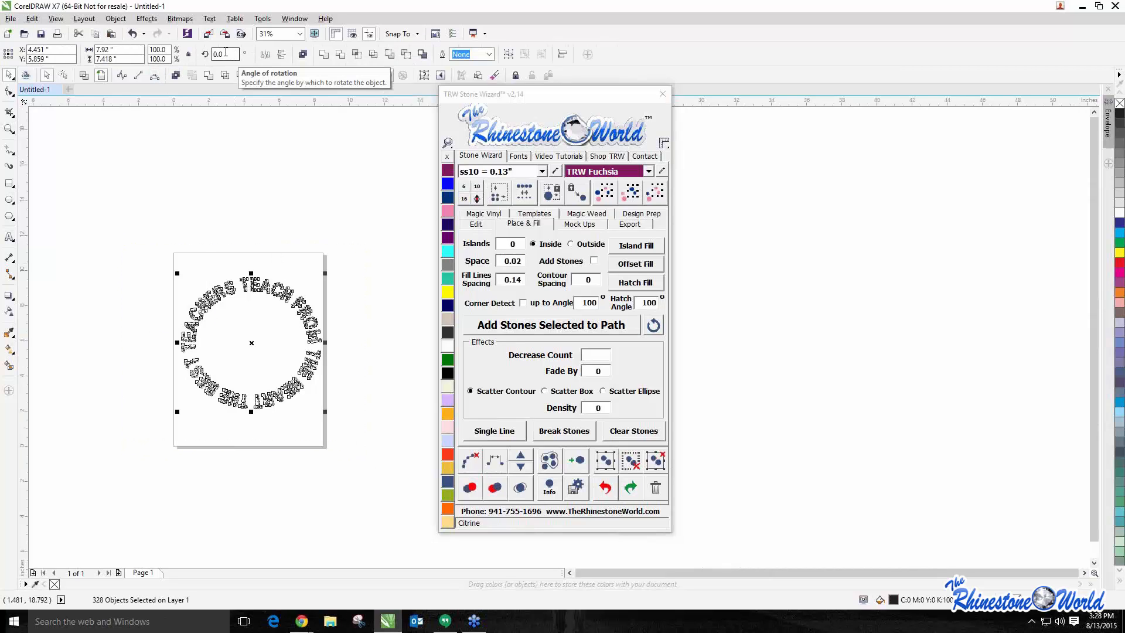
click(251, 344)
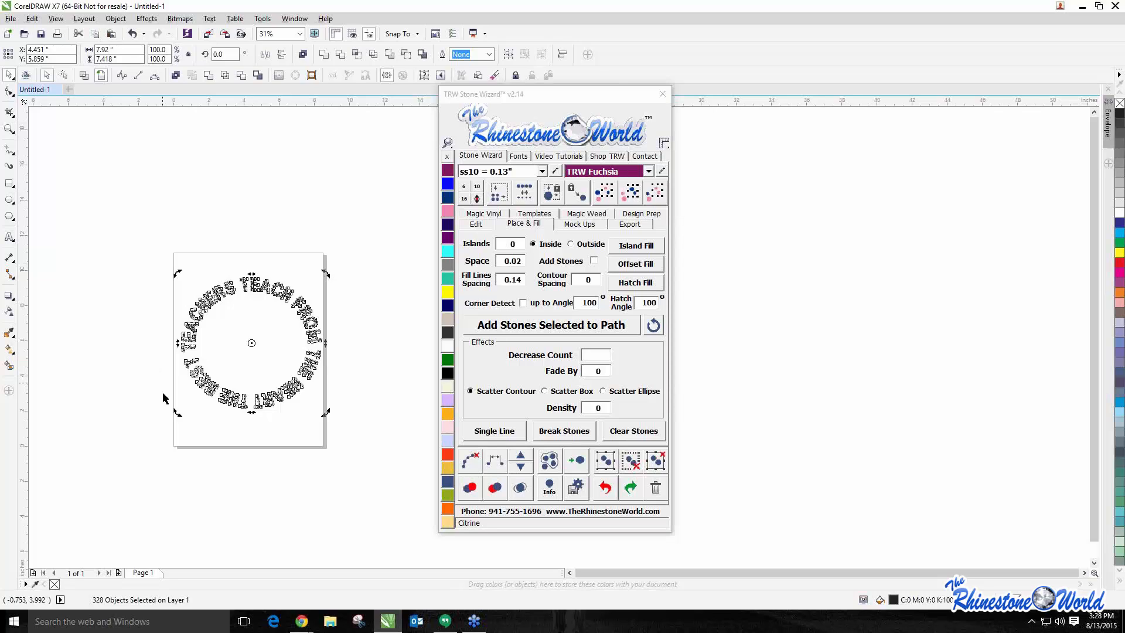
drag(331, 278, 327, 421)
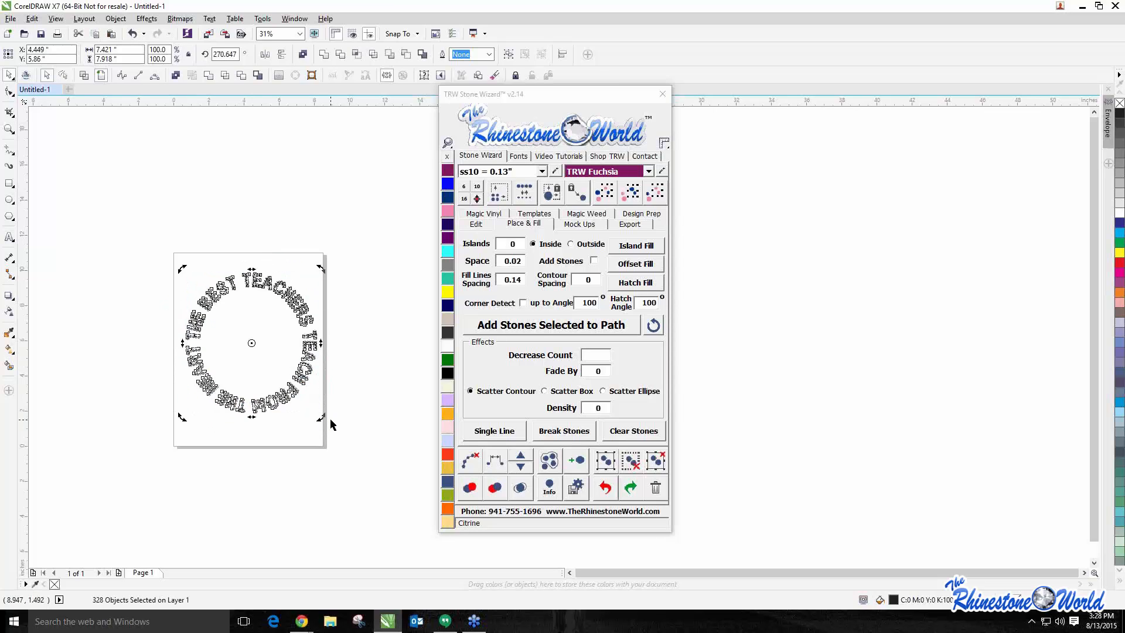
key(ctrl+z)
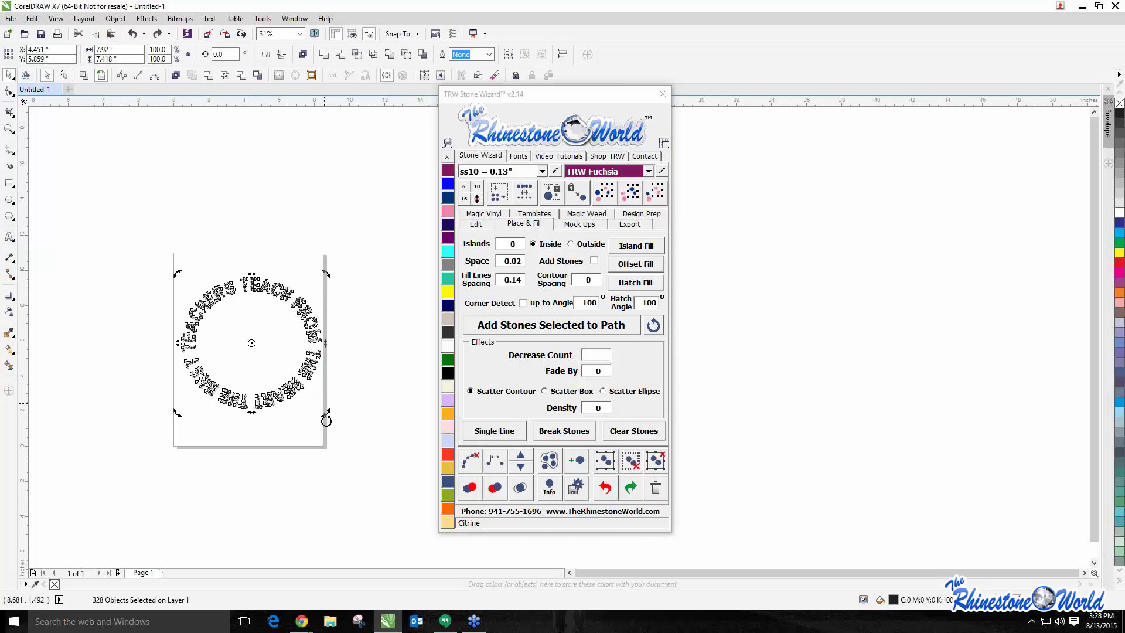
Group all the stones of the circular text and rotate the group clockwise to about 269.9°
click(268, 354)
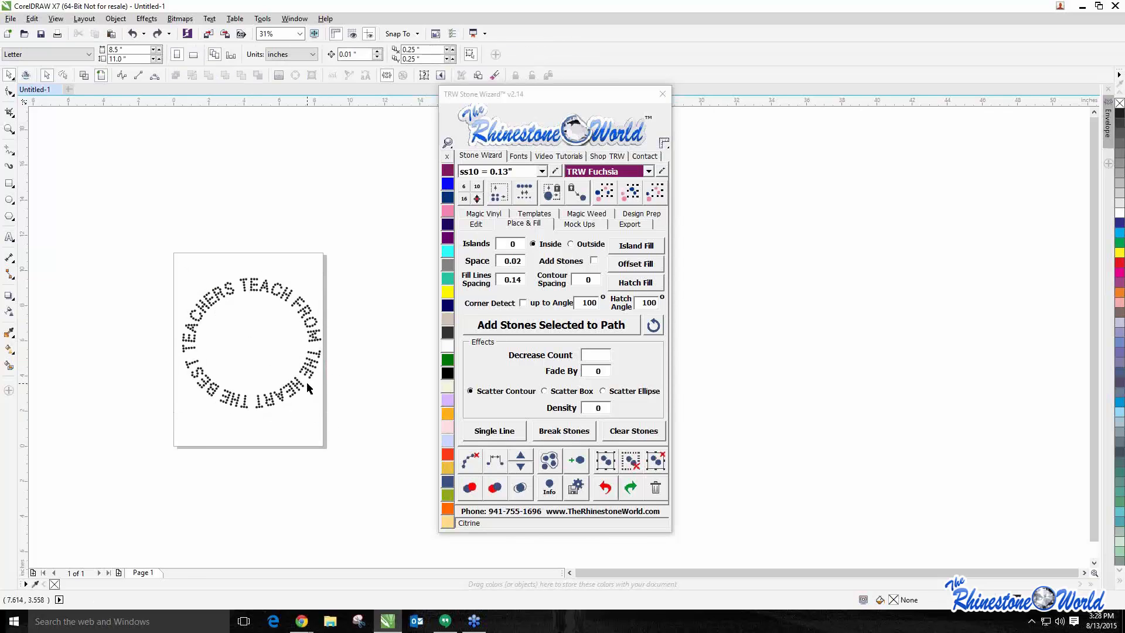
drag(138, 457, 351, 246)
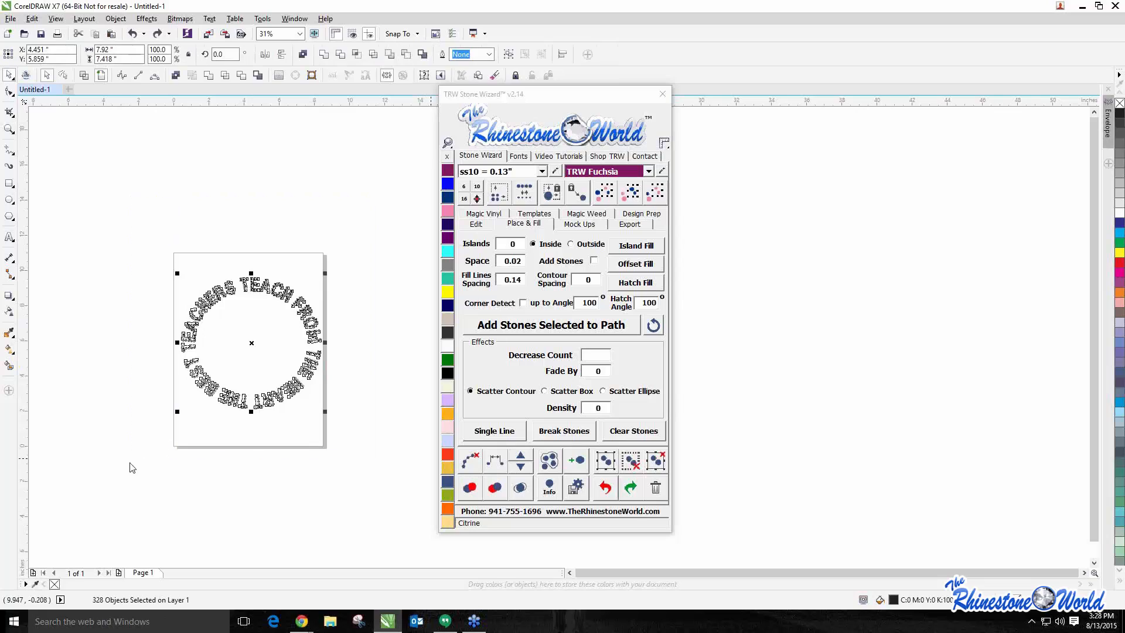
click(607, 462)
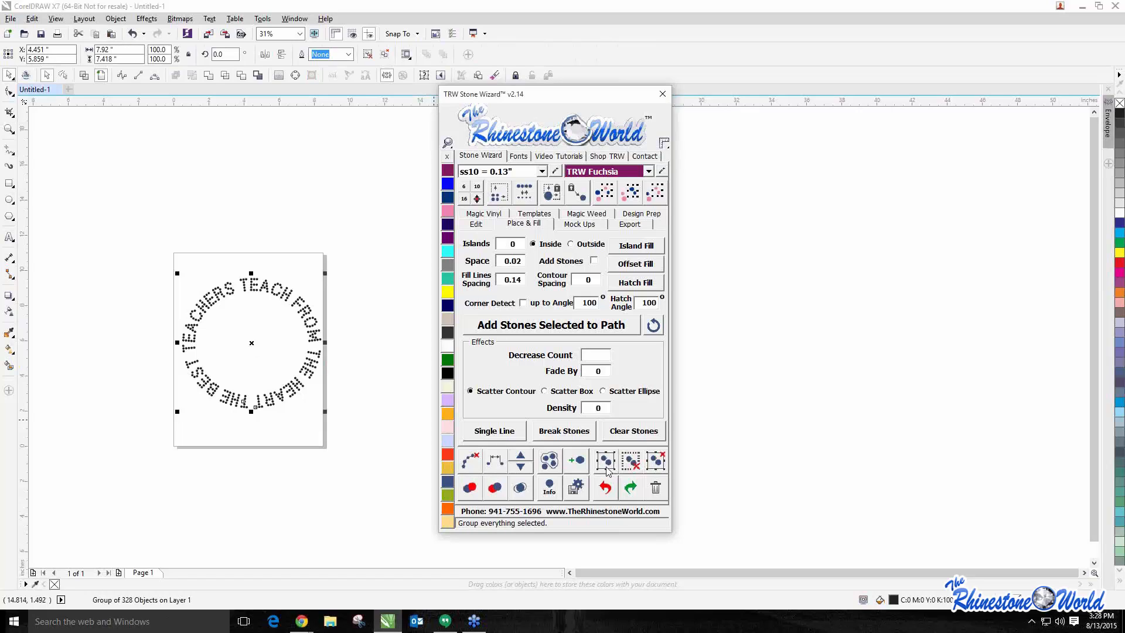
click(246, 346)
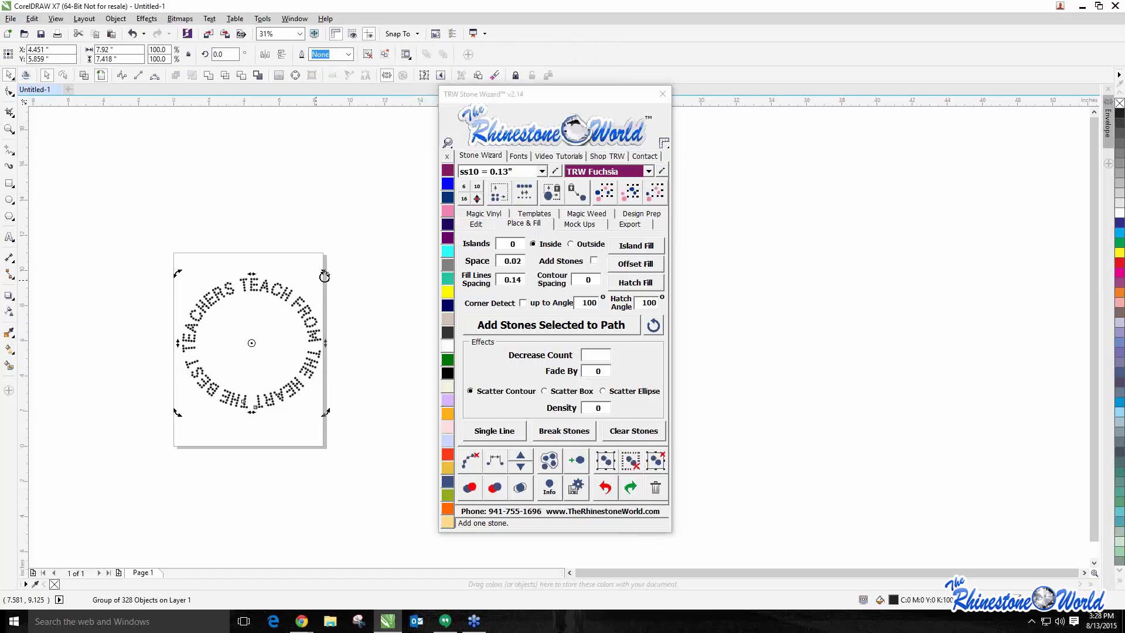
drag(325, 274, 323, 421)
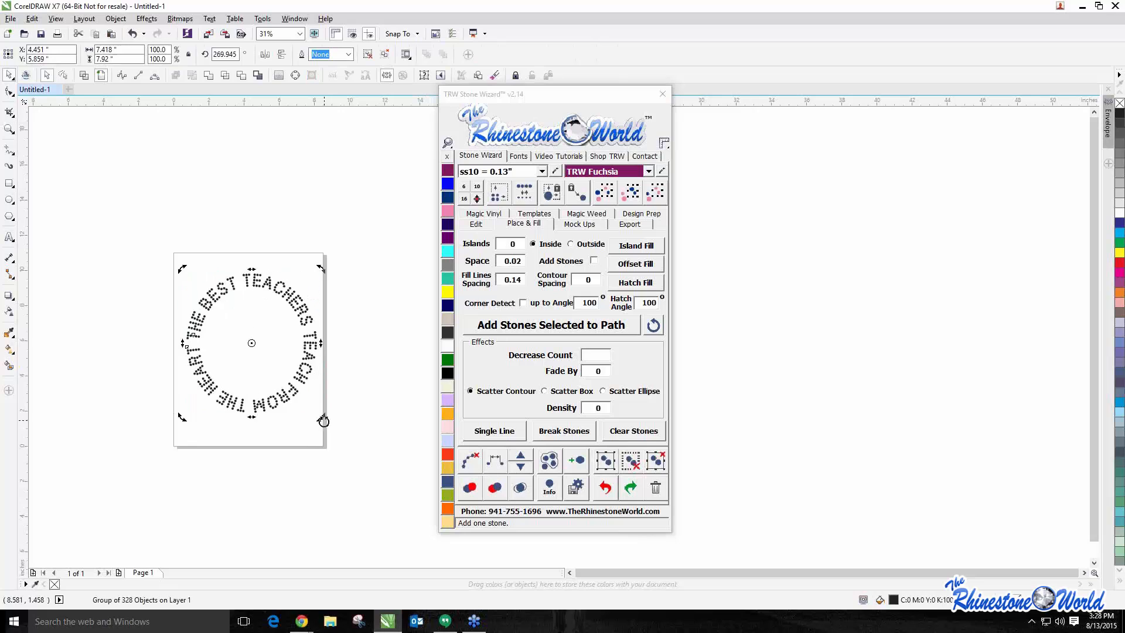
Replace all the stones in the rotated group with ss10 (0.13") stones and check one stone's size
click(516, 200)
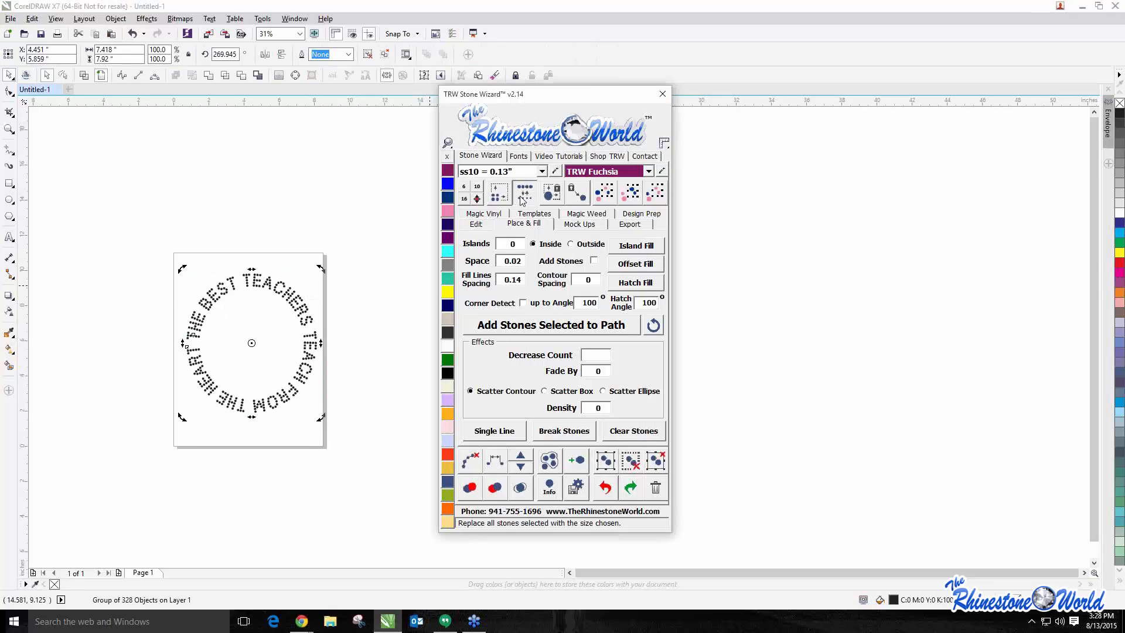
click(295, 292)
scroll(285, 290, up, 4)
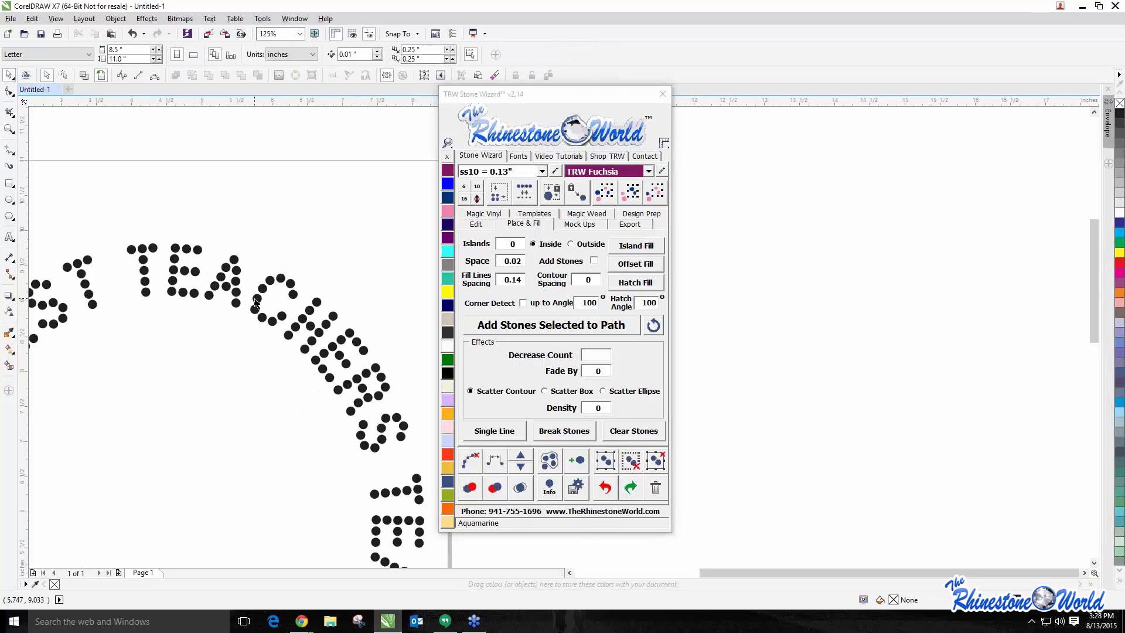
click(256, 299)
scroll(267, 241, down, 4)
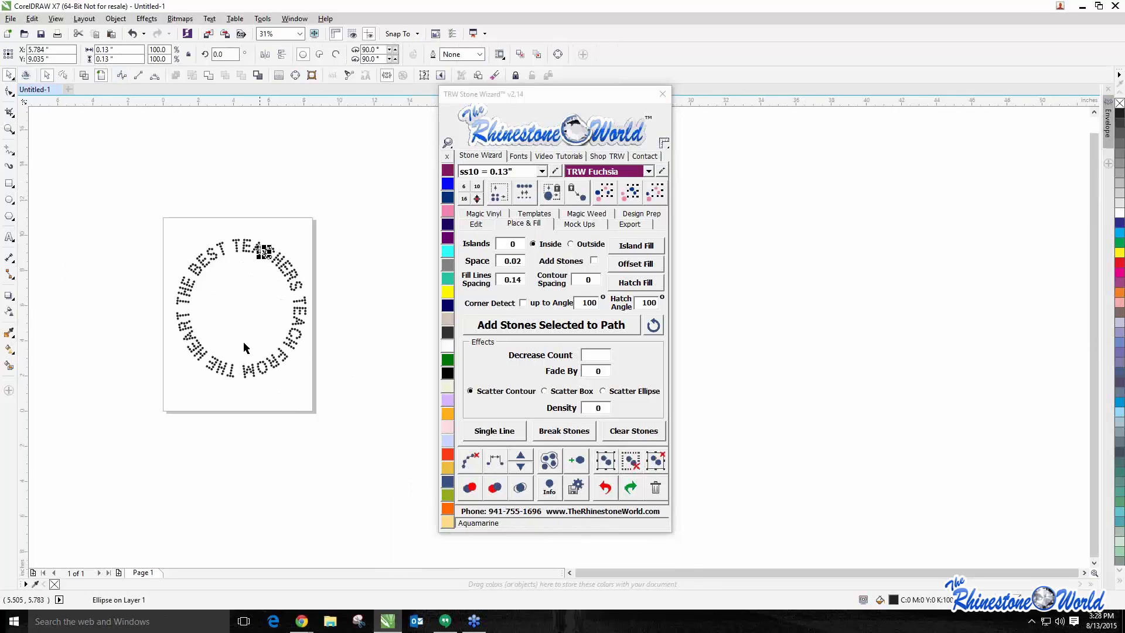
Draw a heart basic shape about 3.92" wide and 3.88" high inside the circular stone text
click(164, 422)
scroll(165, 421, down, 2)
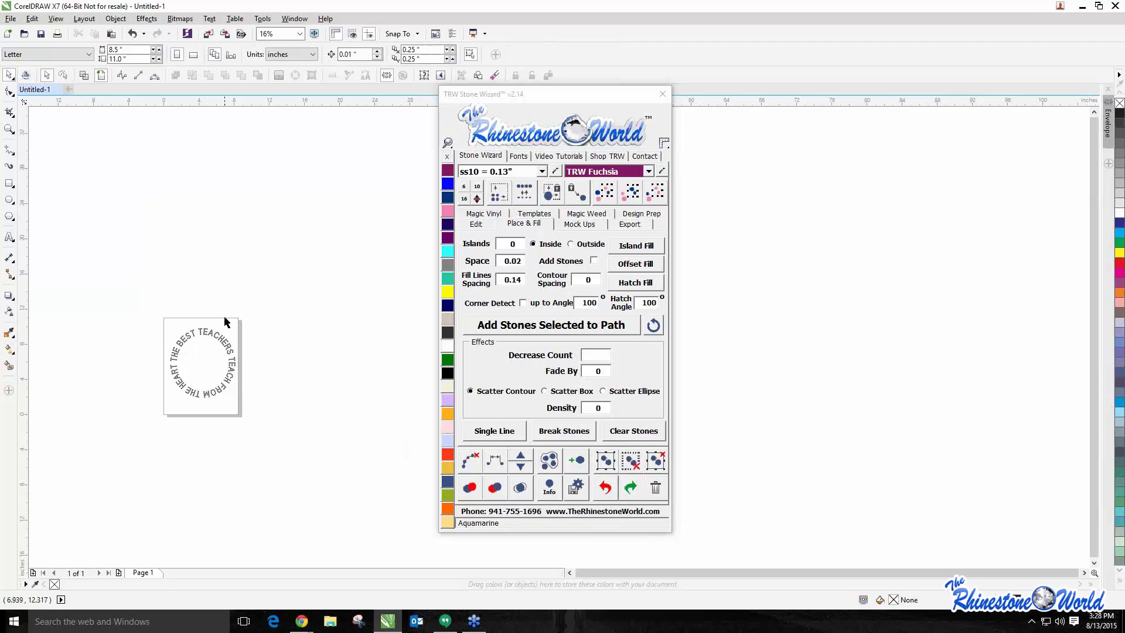
scroll(195, 375, up, 2)
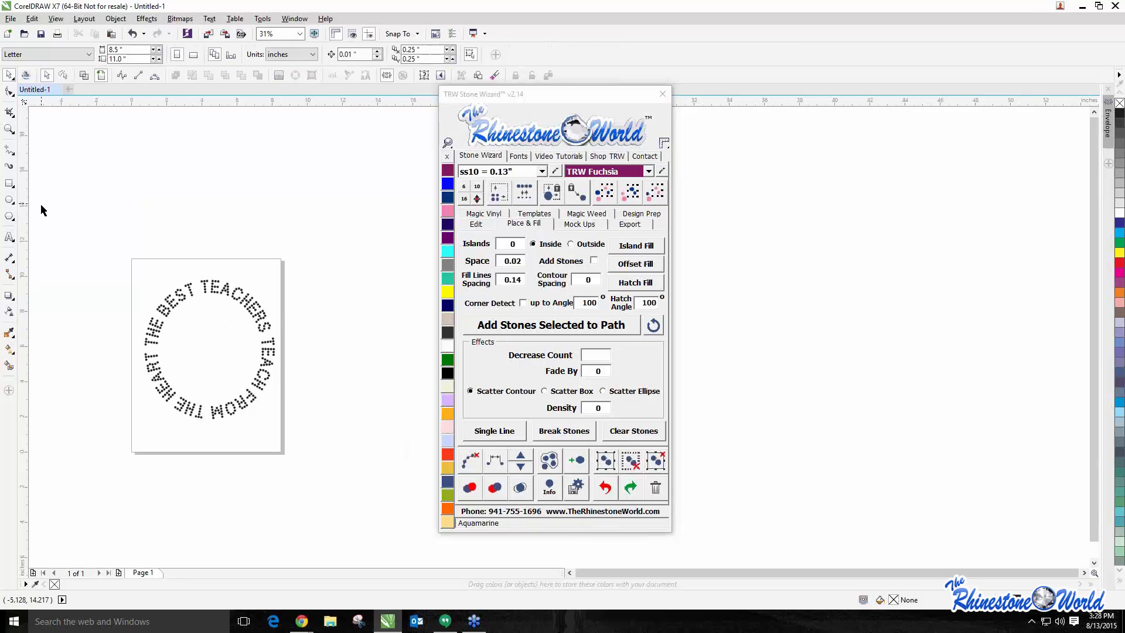
click(11, 216)
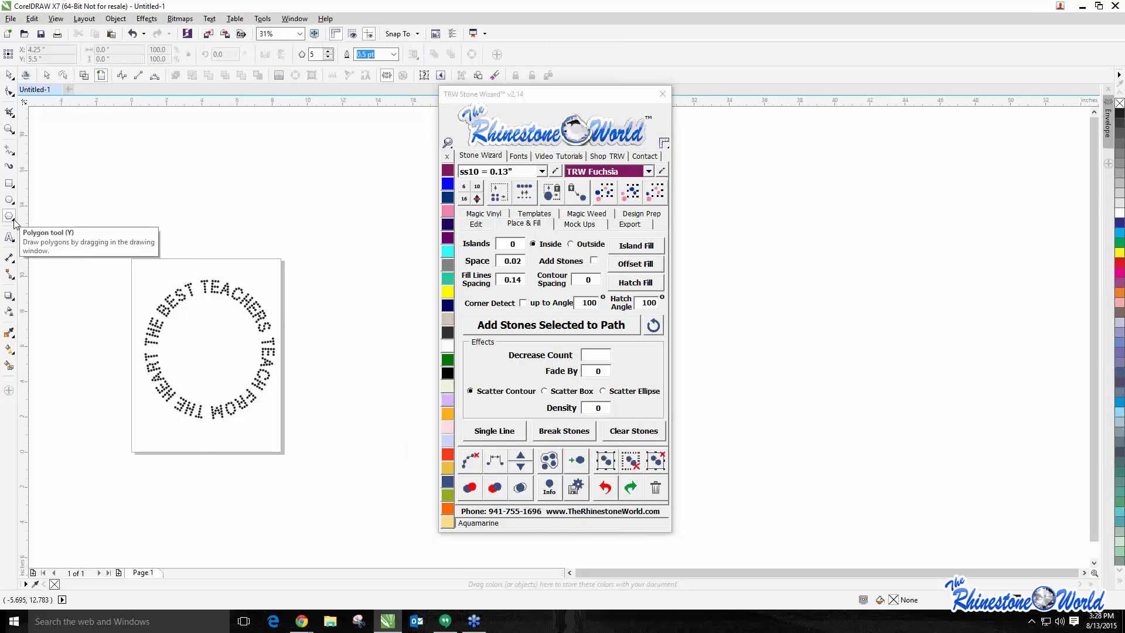
click(14, 222)
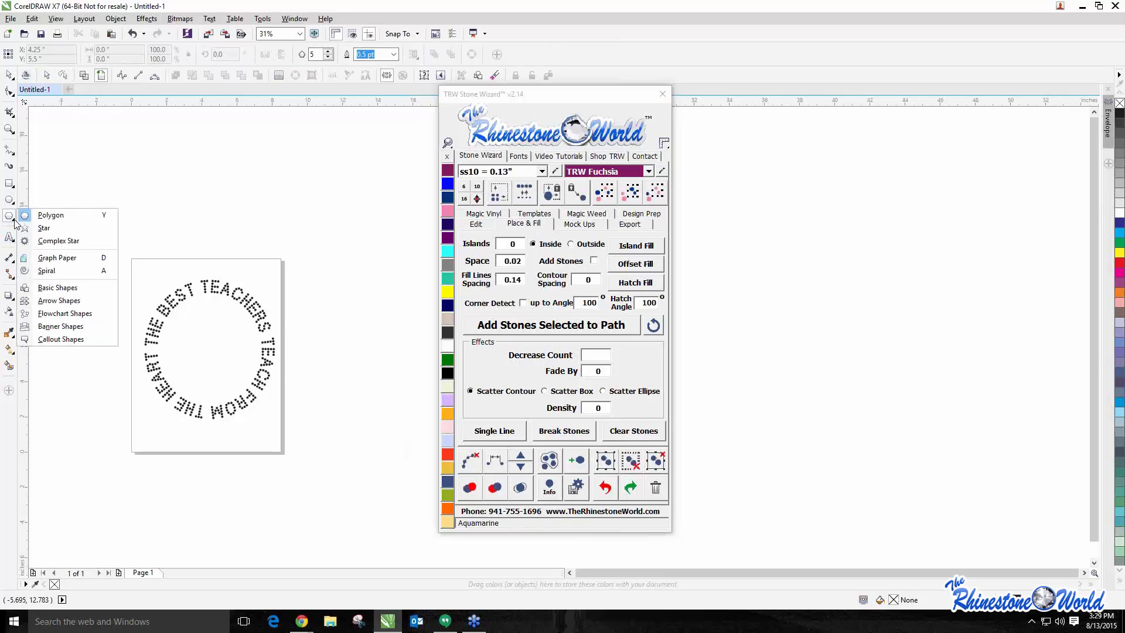
click(65, 288)
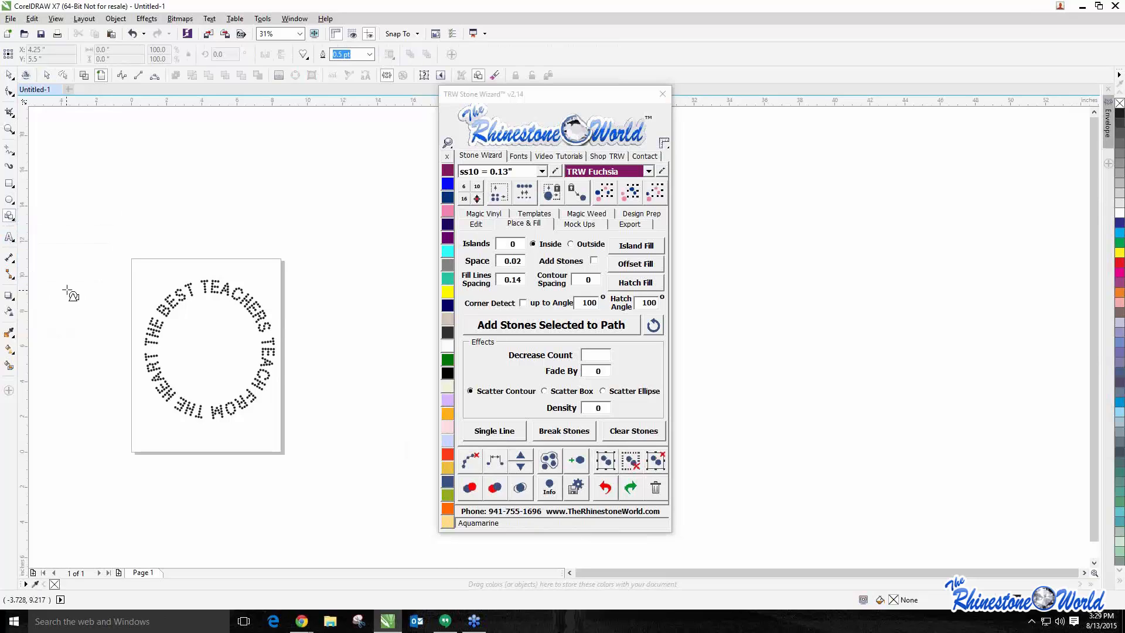
click(303, 54)
click(321, 109)
scroll(208, 369, up, 1)
scroll(187, 353, down, 1)
scroll(150, 326, up, 1)
scroll(171, 338, down, 1)
scroll(226, 351, up, 1)
scroll(197, 351, down, 1)
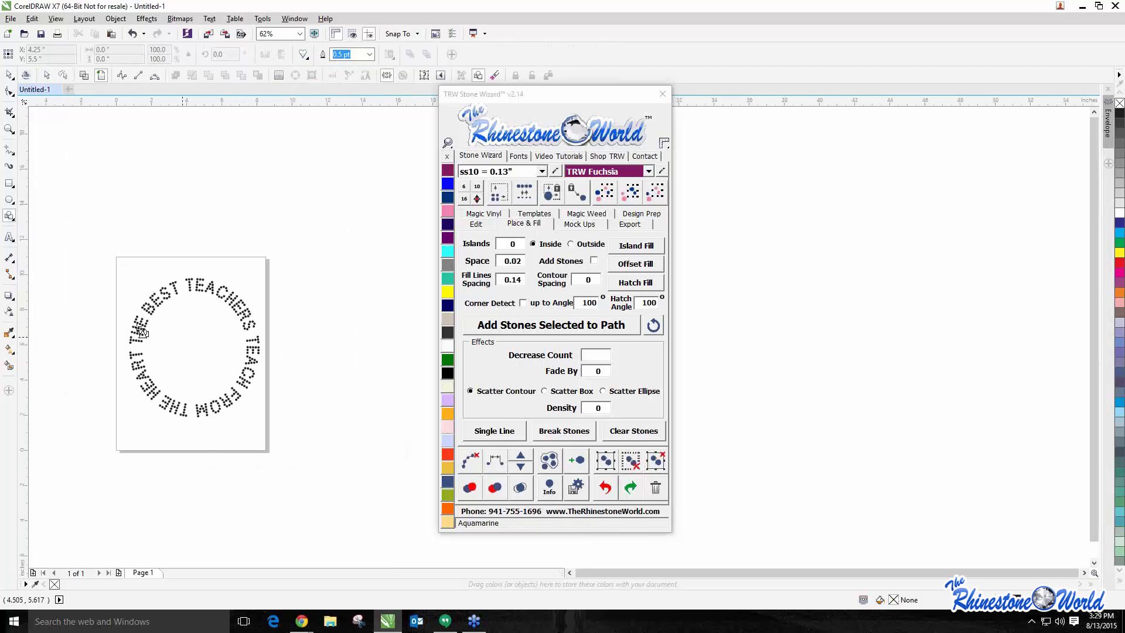
drag(168, 331, 240, 403)
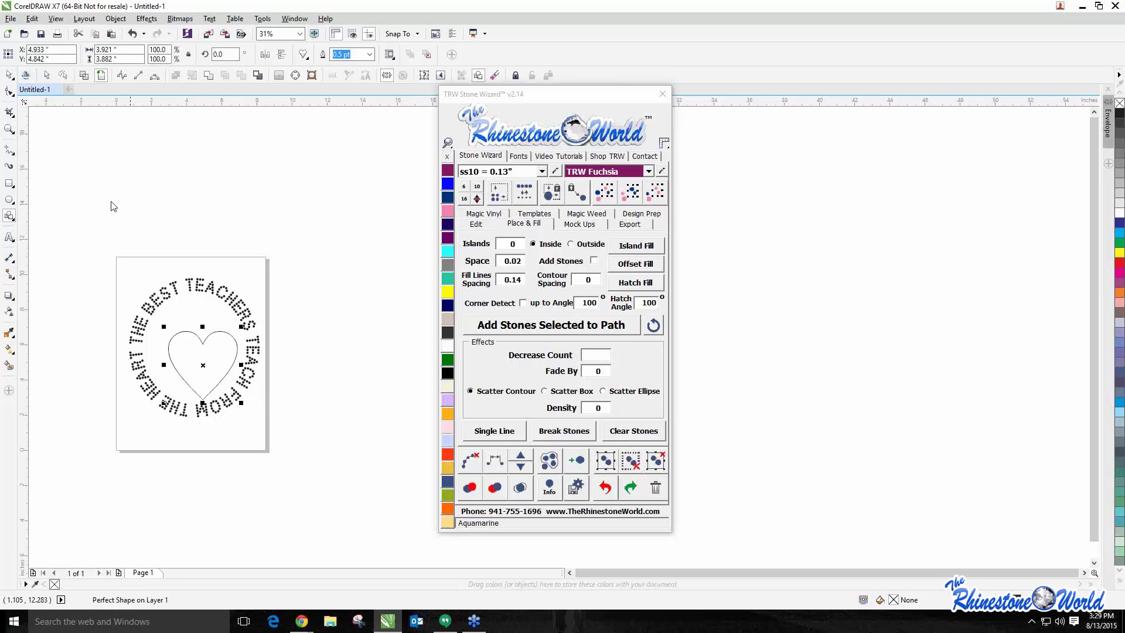
Stretch the heart to about 4.52" wide and 4.03" high and shift it toward the middle of the text circle
click(11, 76)
drag(165, 381, 155, 381)
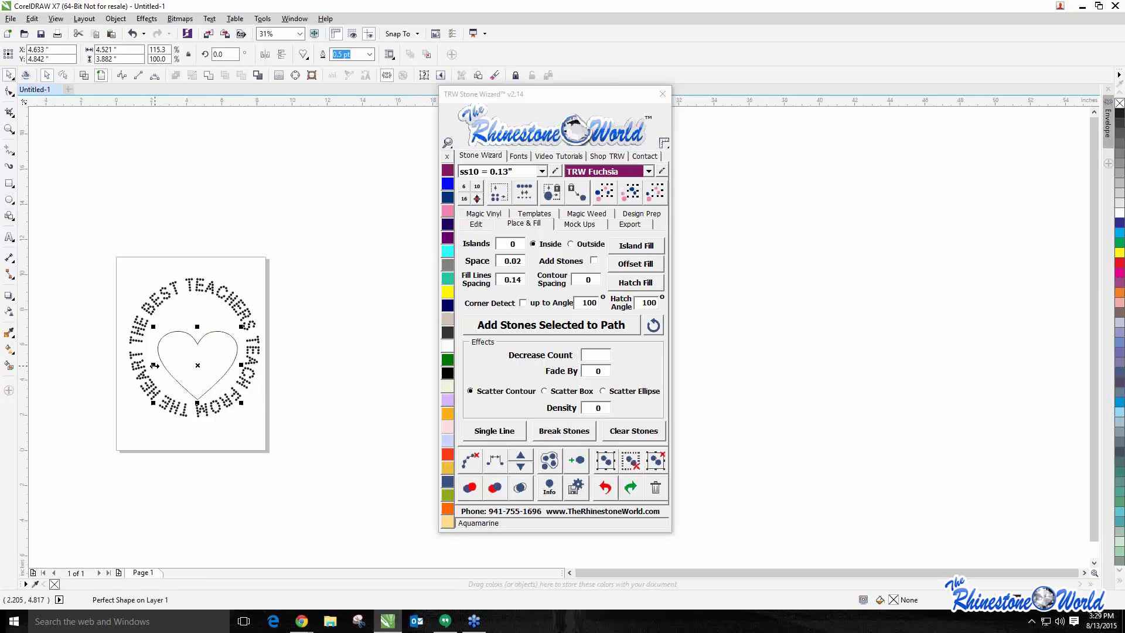
scroll(202, 351, up, 2)
drag(195, 306, 195, 301)
drag(194, 372, 207, 379)
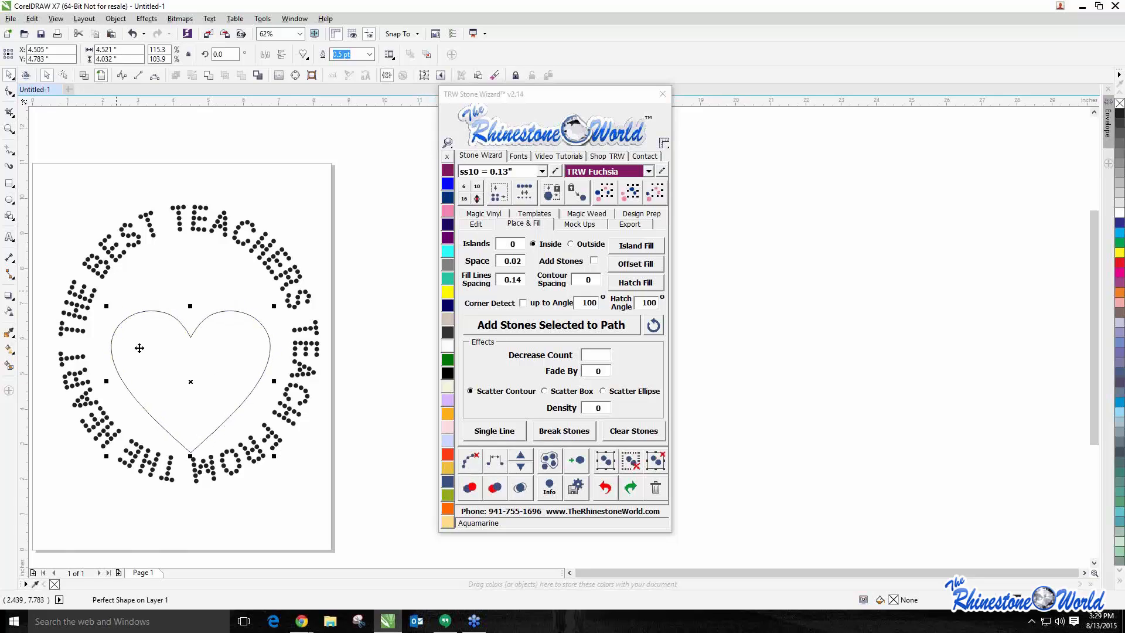
drag(165, 348, 164, 347)
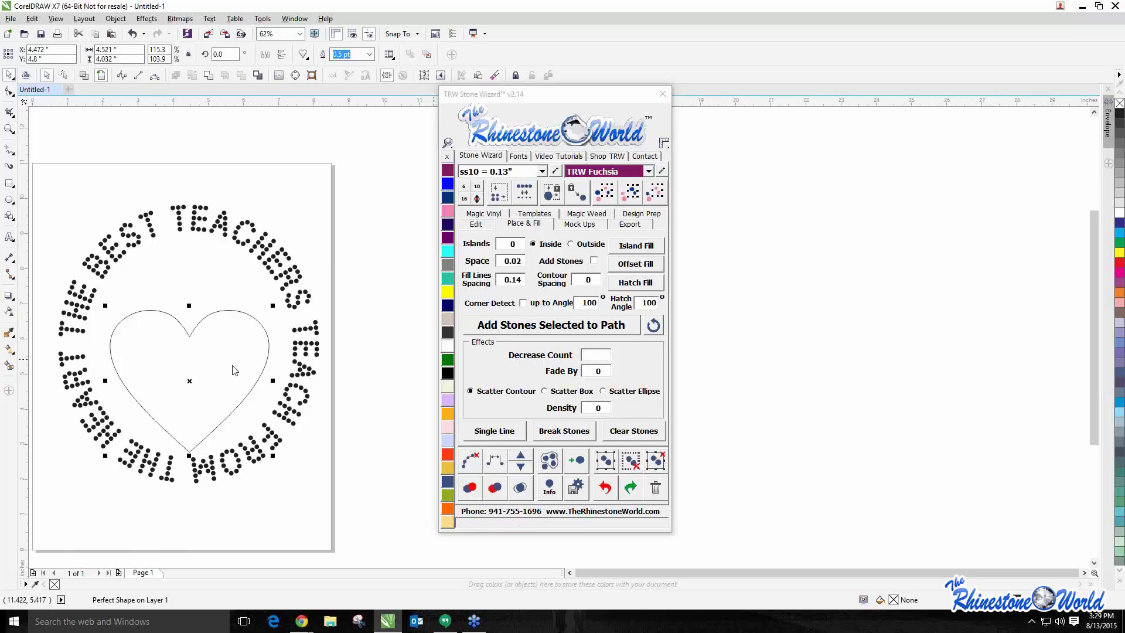
Island-fill the heart with TRW Fuchsia ss10 stones using 2 inside islands, Add Stones, contour spacing 0.0 and Corner Detect up to 100°
click(480, 252)
text(2)
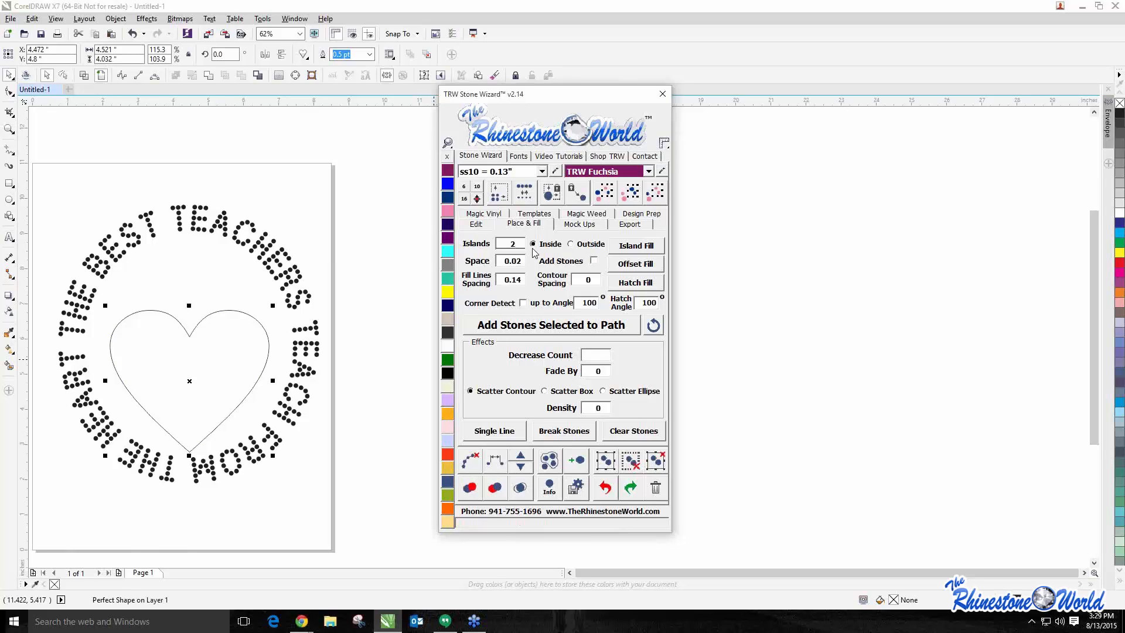
click(593, 261)
click(596, 278)
text(.0)
click(522, 304)
click(642, 251)
click(356, 378)
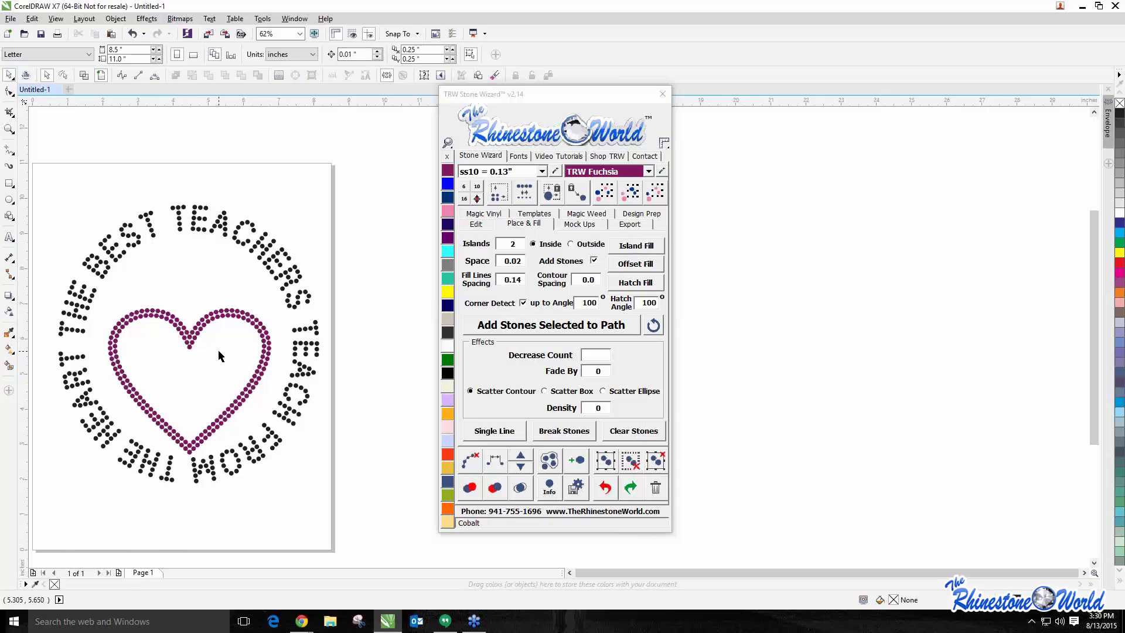
Inspect the heart's stones and underlying paths up close in wireframe view, and return to the filled view
scroll(266, 352, up, 4)
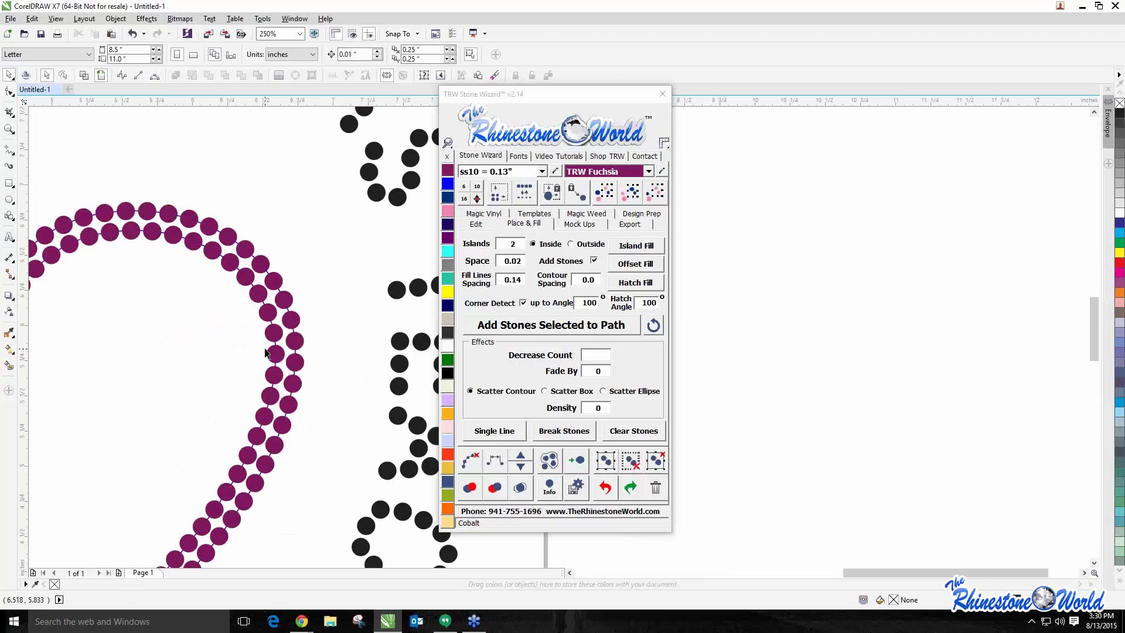
scroll(265, 351, up, 4)
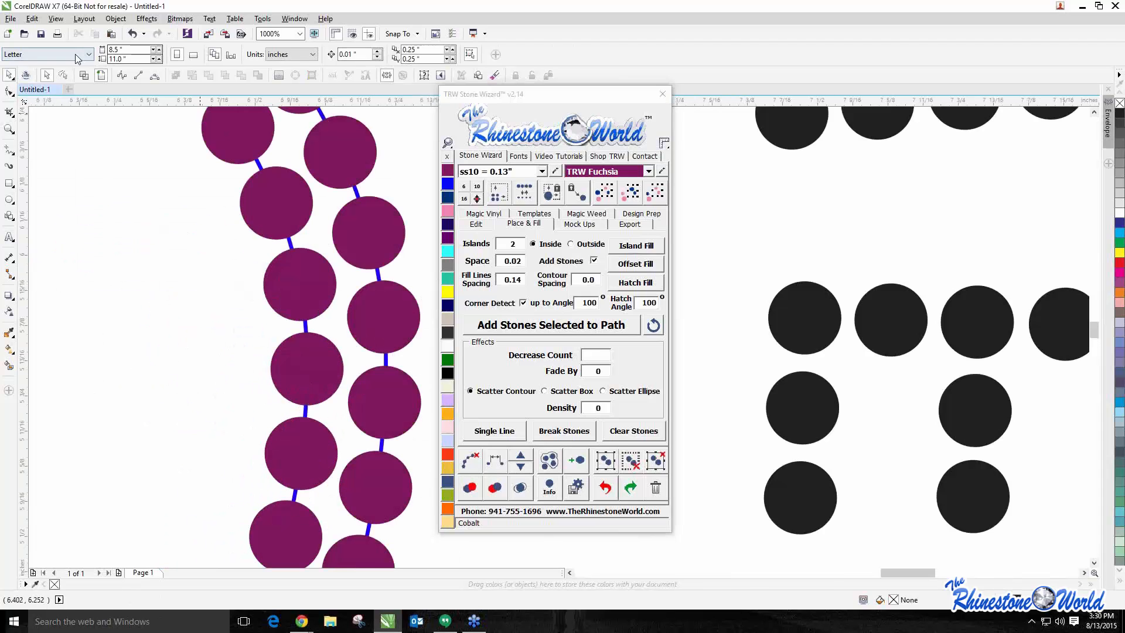
click(86, 79)
scroll(237, 270, down, 4)
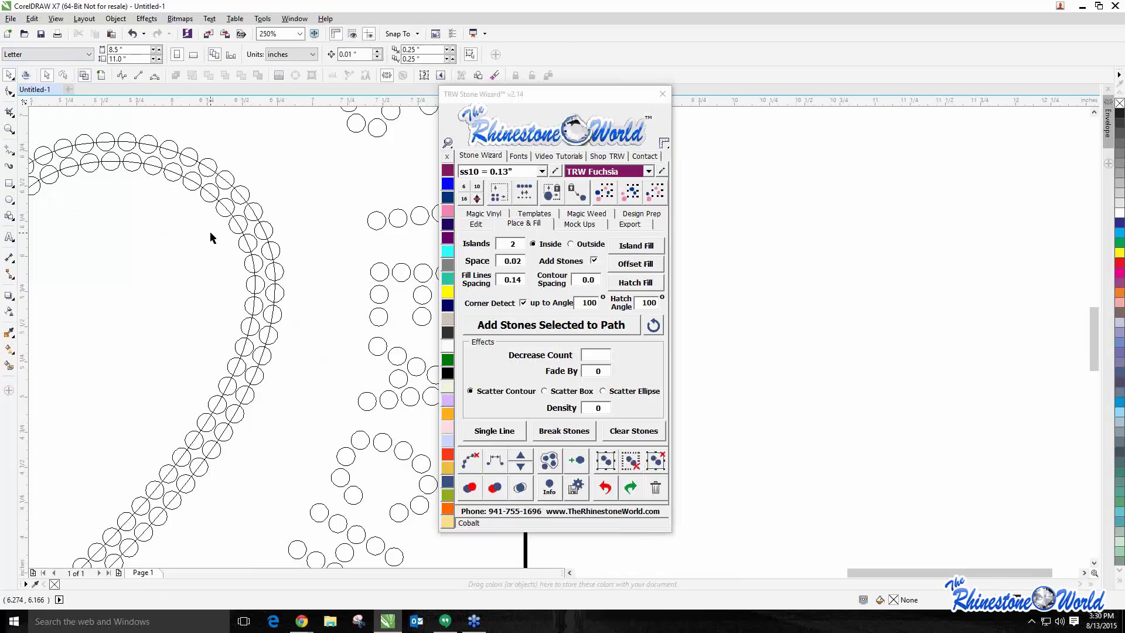
scroll(210, 232, down, 4)
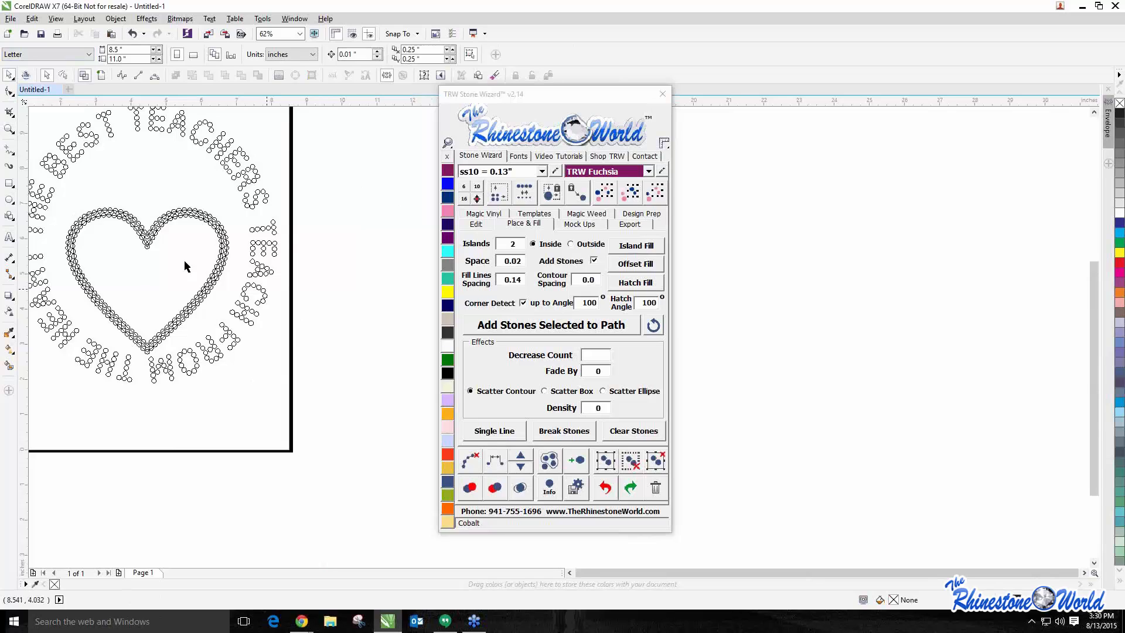
click(103, 79)
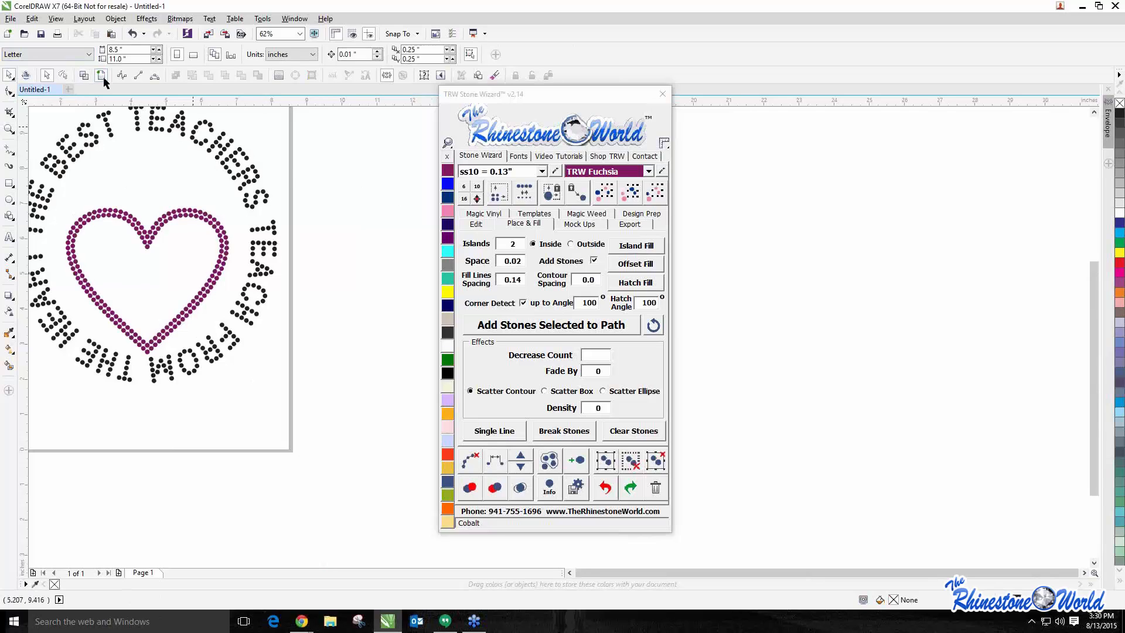
Select the whole design and clear the paths beneath the heart's stones
scroll(335, 230, down, 1)
drag(107, 139, 344, 345)
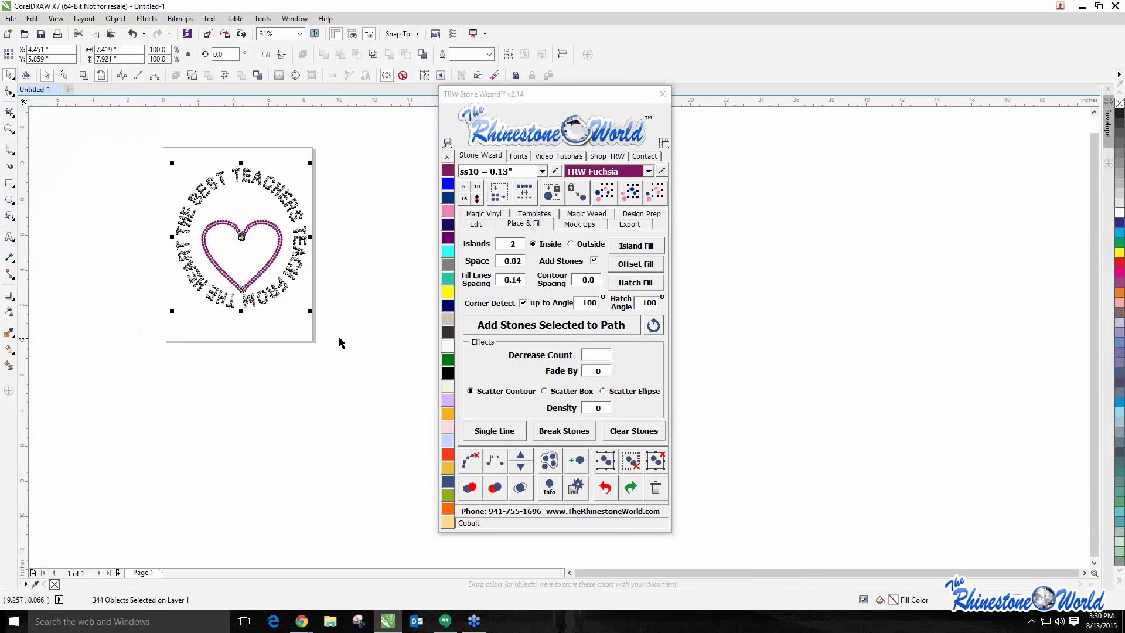
click(468, 465)
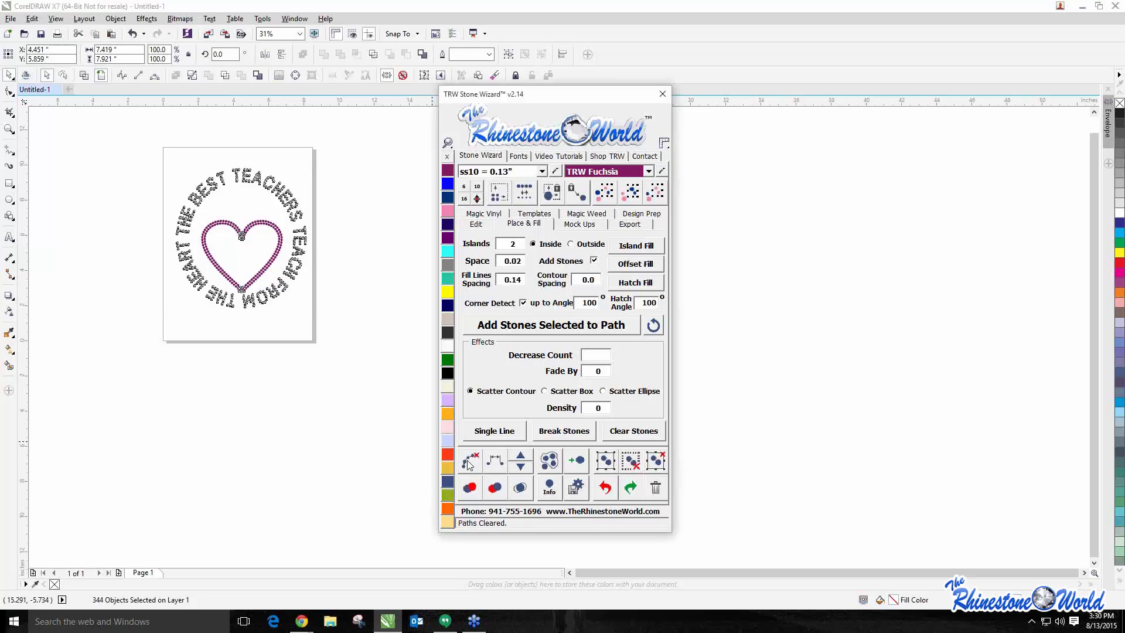
Try moving one stone near the heart's upper notch and undo the move
scroll(256, 239, up, 2)
scroll(225, 220, up, 2)
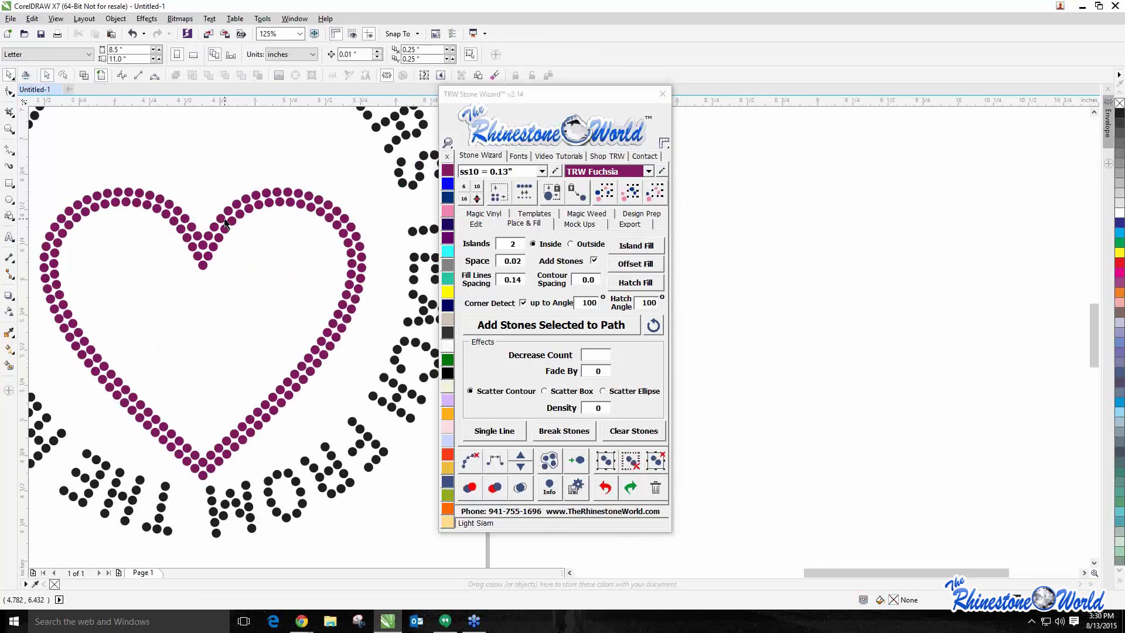
drag(247, 229, 274, 282)
key(ctrl+z)
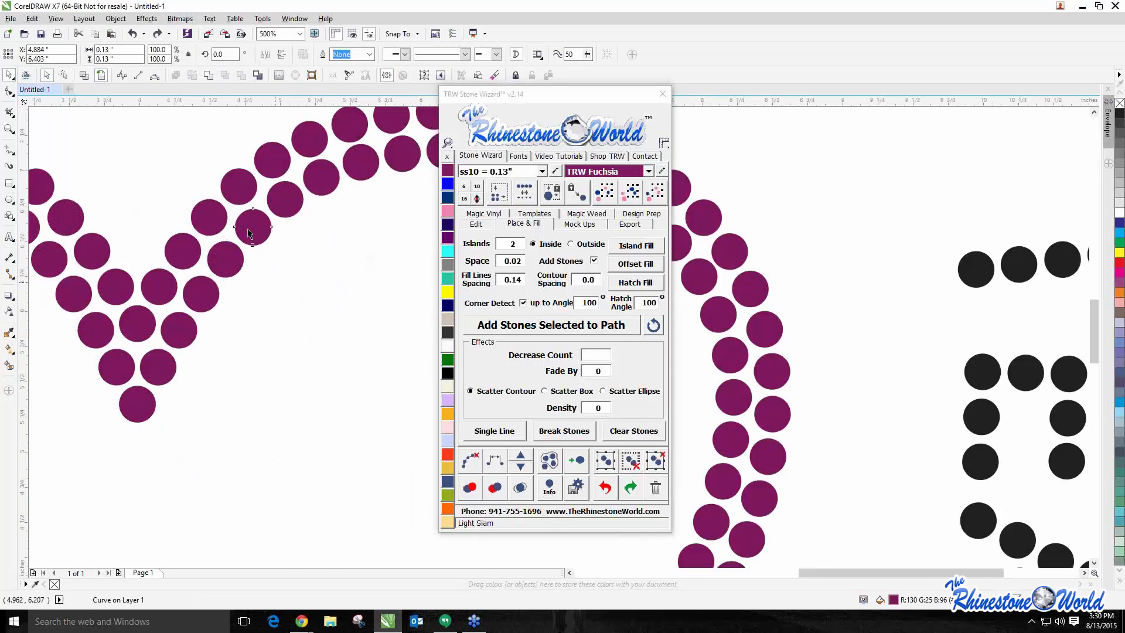
scroll(247, 227, down, 3)
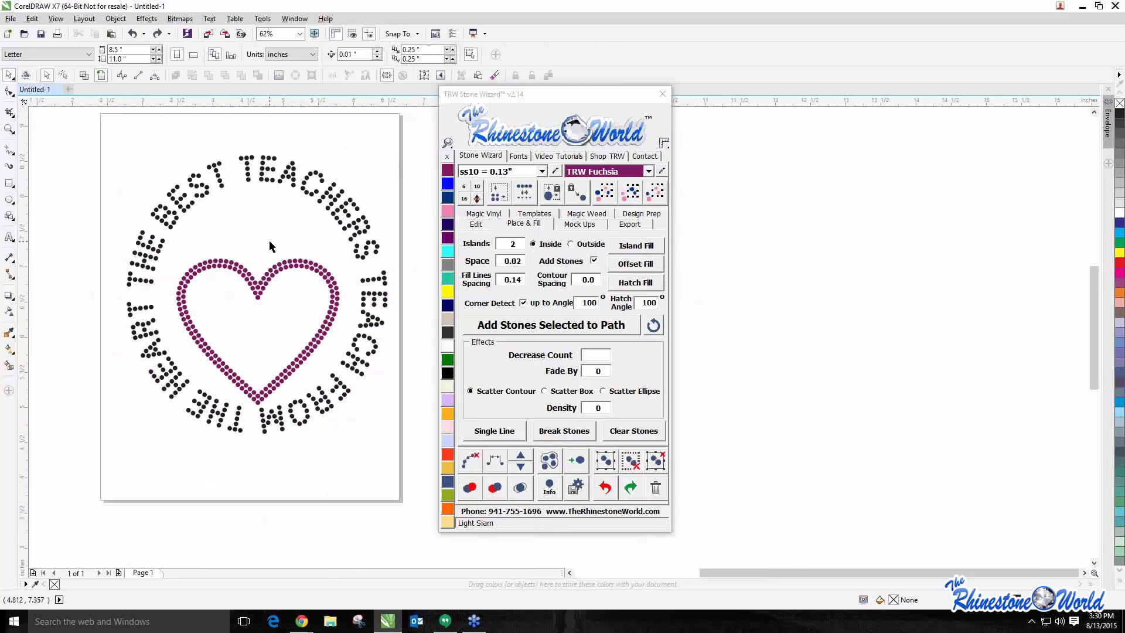
Place four Topaz ss10 stones individually in a vertical line rising from the heart's upper notch
scroll(269, 240, up, 2)
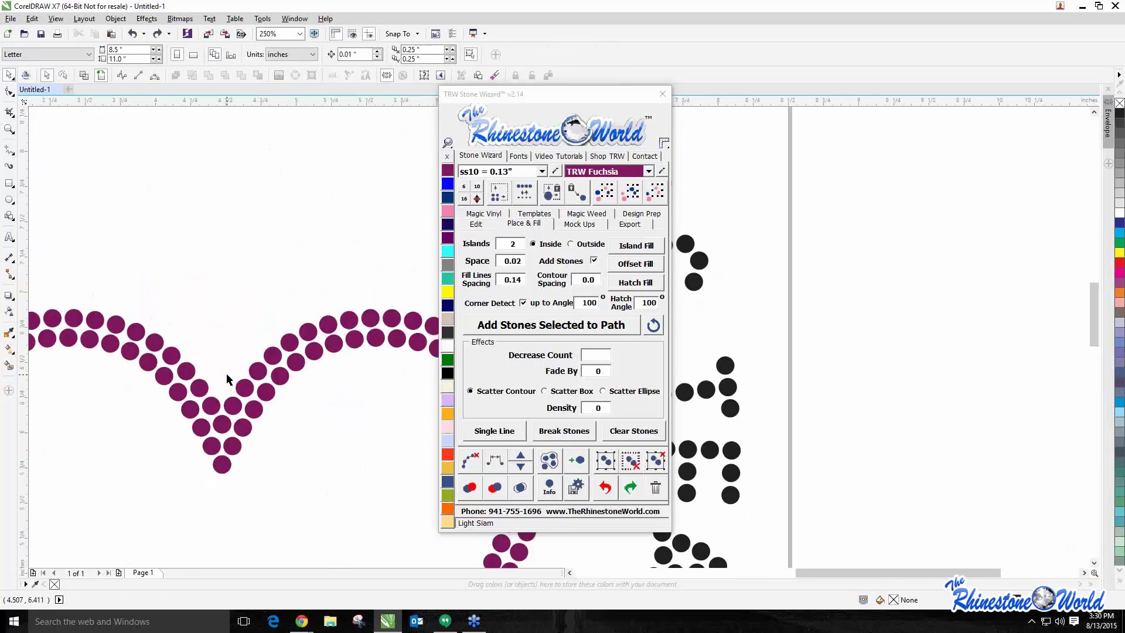
click(647, 170)
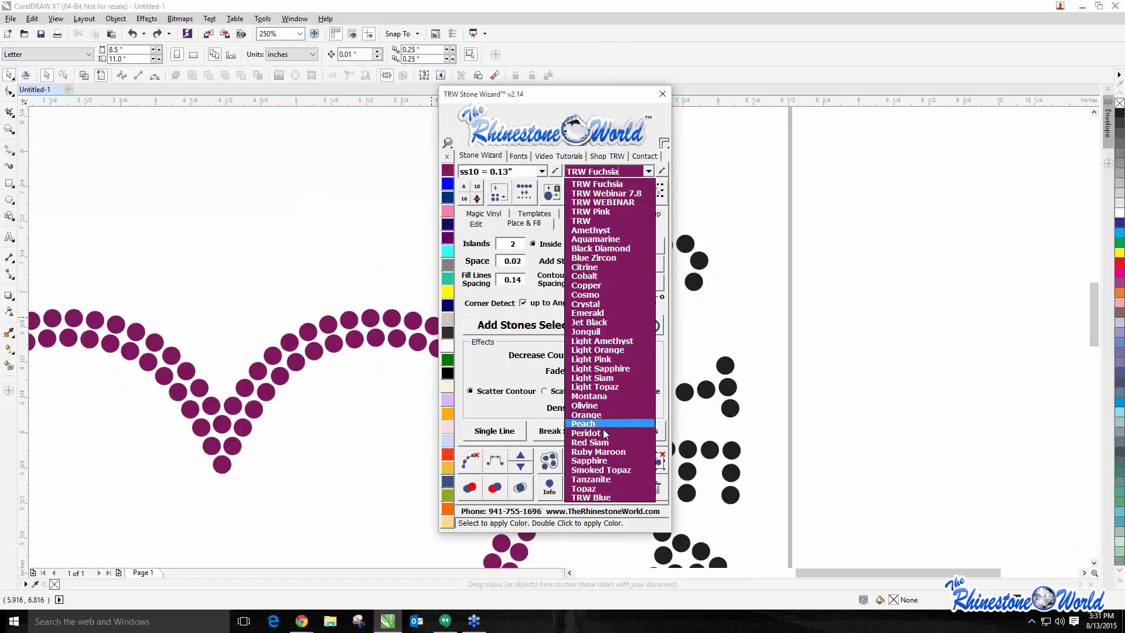
click(598, 488)
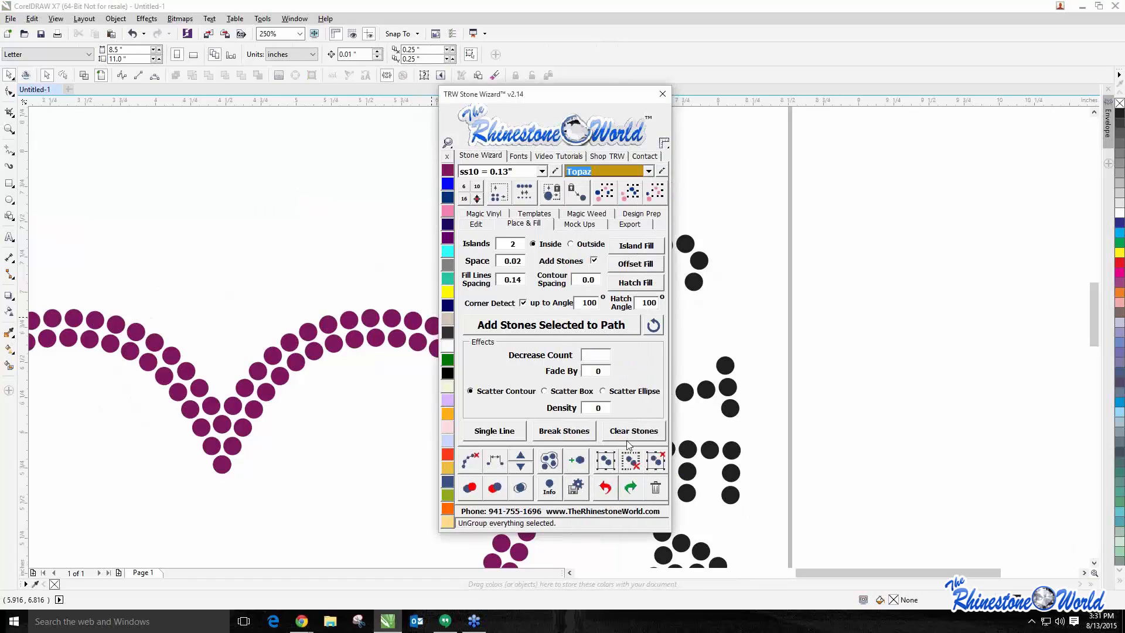
click(578, 463)
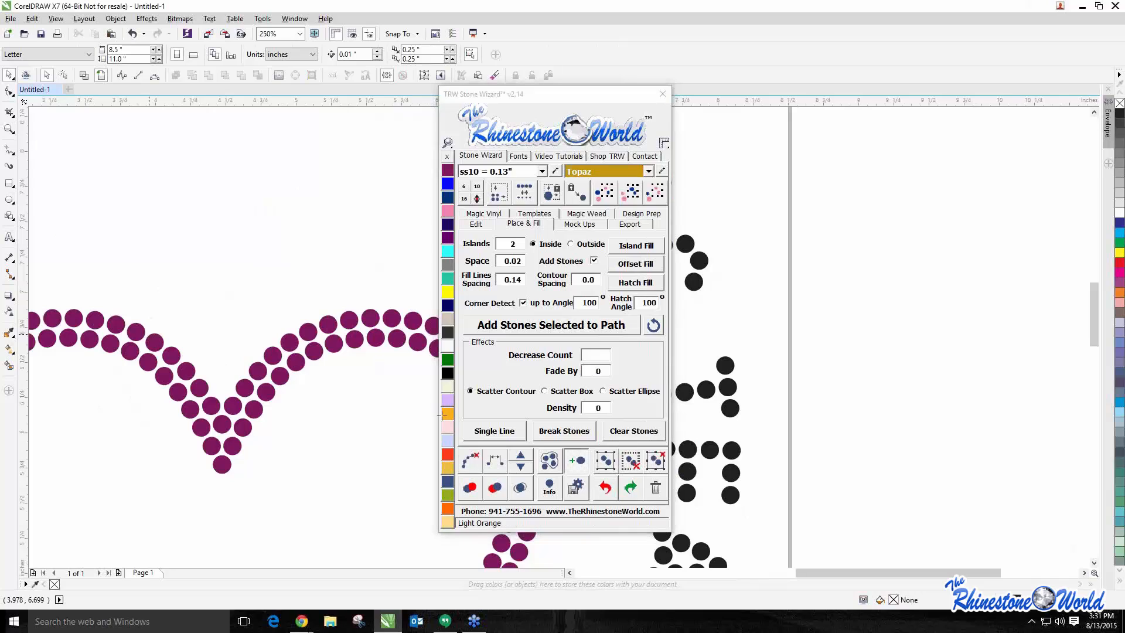
click(220, 379)
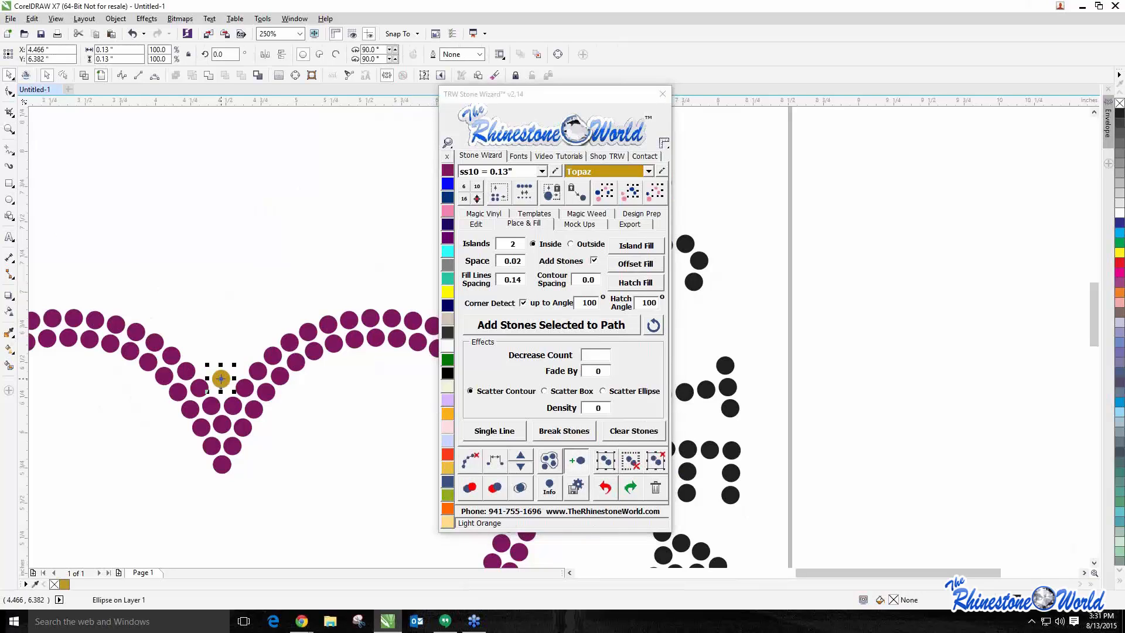
click(220, 335)
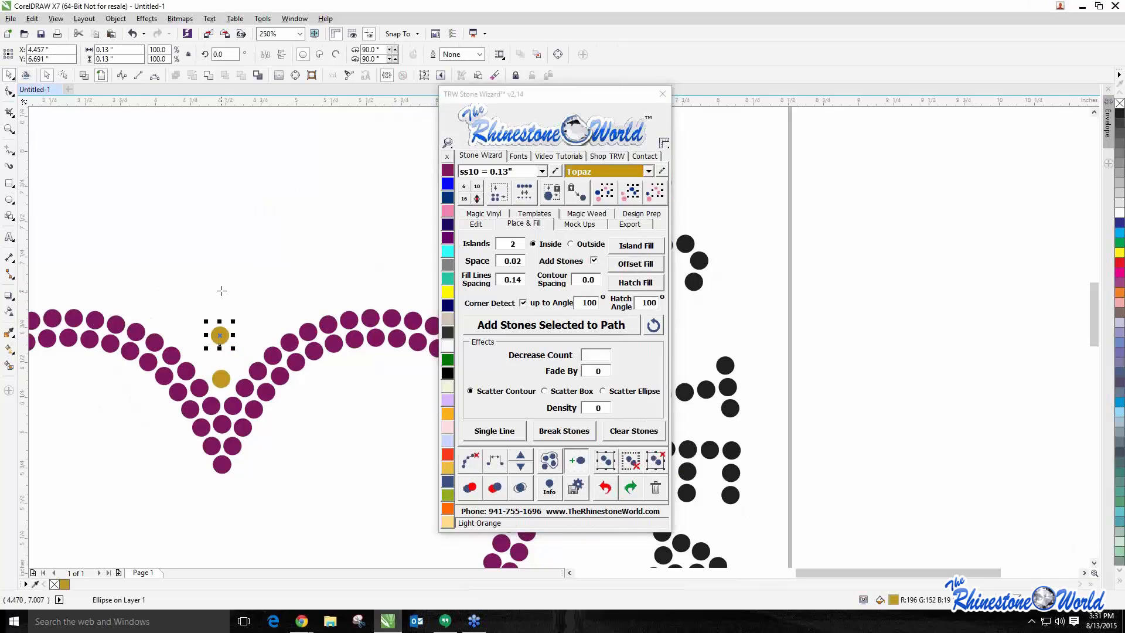
click(221, 289)
click(226, 239)
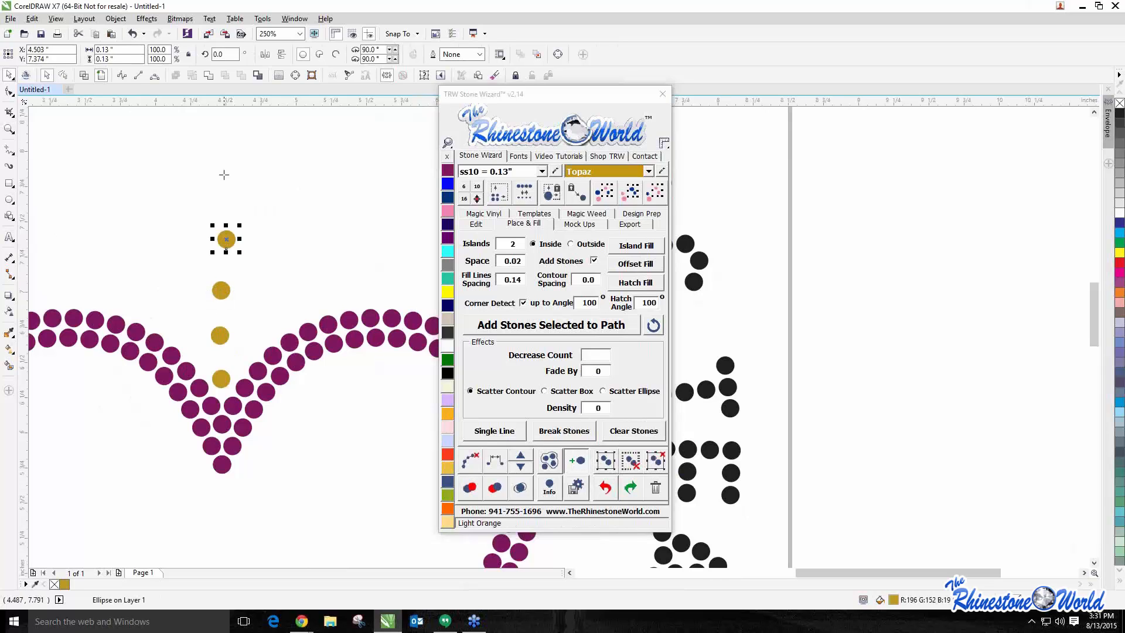
Try adding a fifth Topaz stone at the upper end of the line and delete it
click(232, 165)
scroll(231, 165, down, 2)
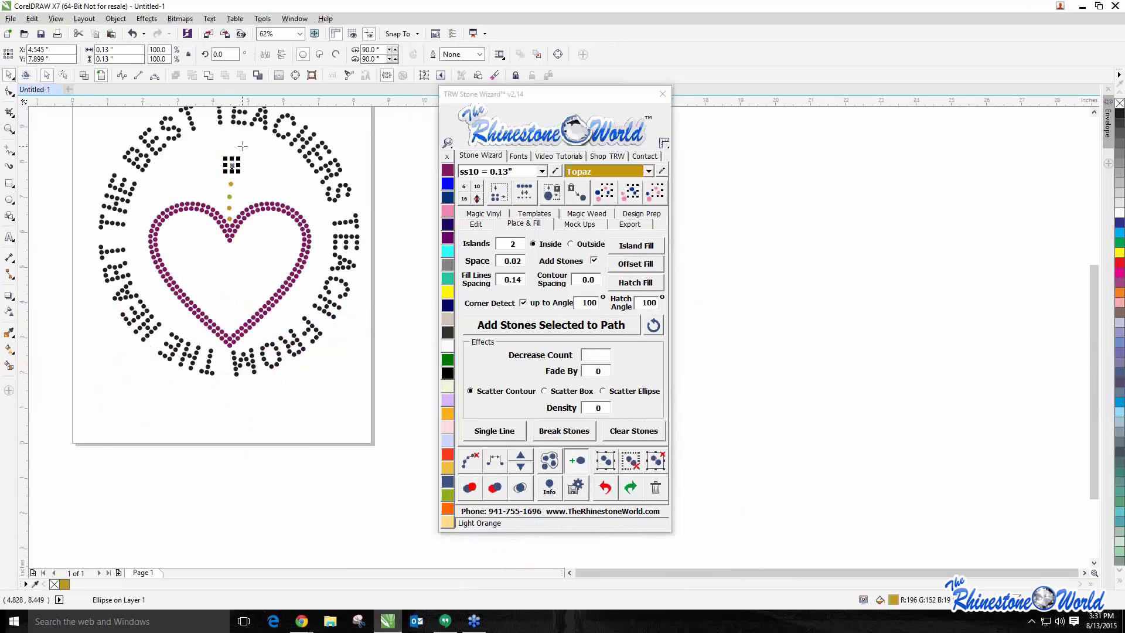
scroll(241, 150, up, 1)
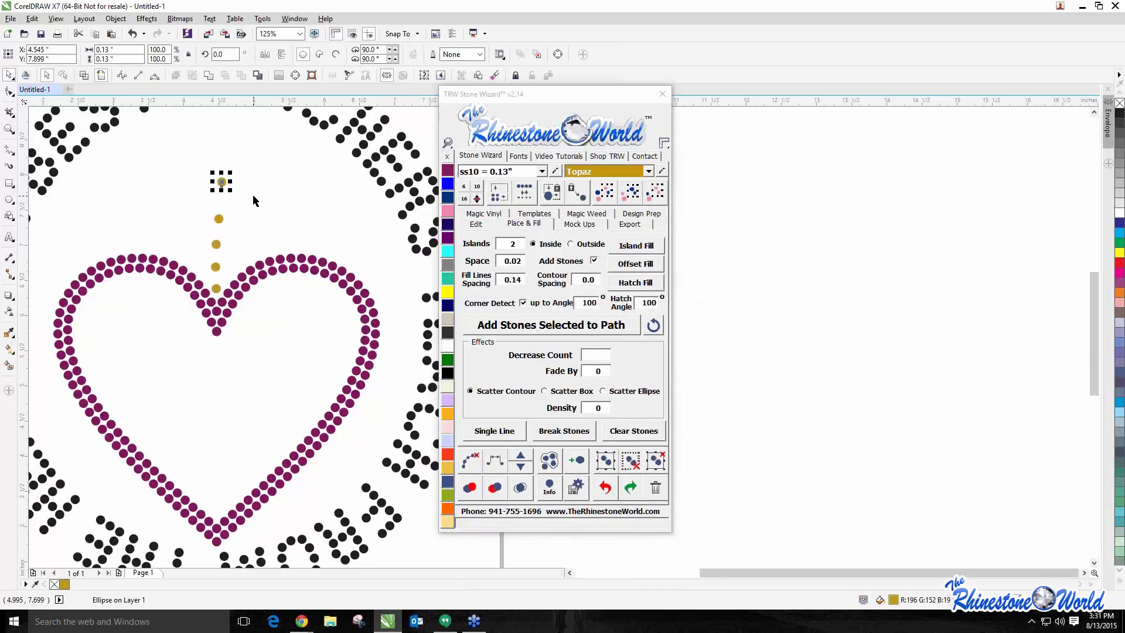
key(Delete)
scroll(201, 213, up, 1)
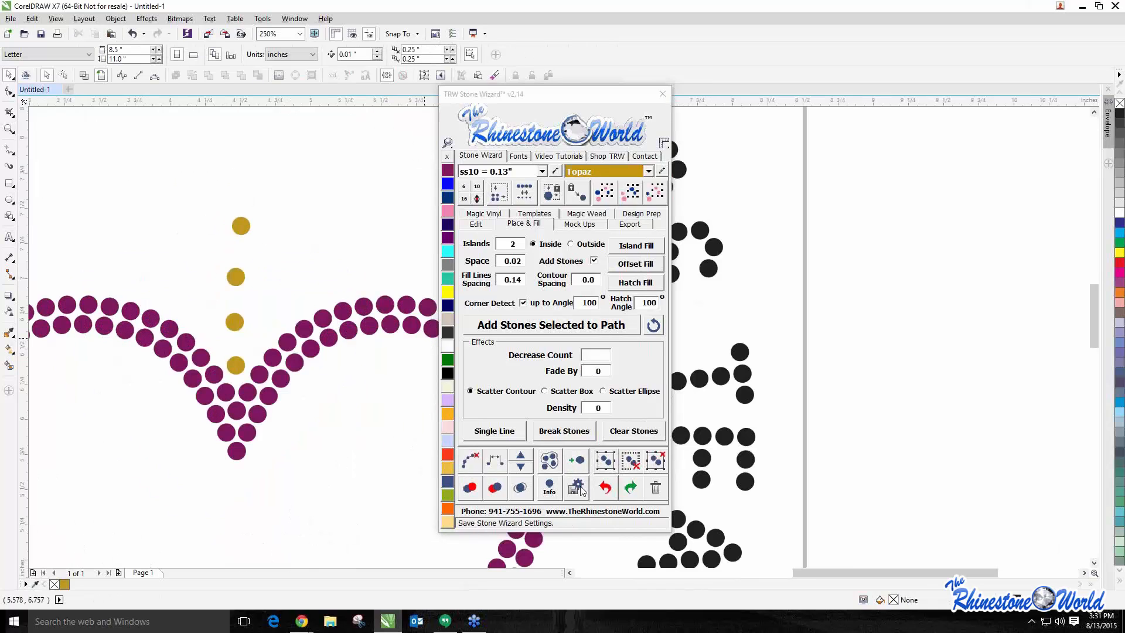
Add two more Topaz stones that curve the upper end of the line to the right
click(575, 461)
click(259, 181)
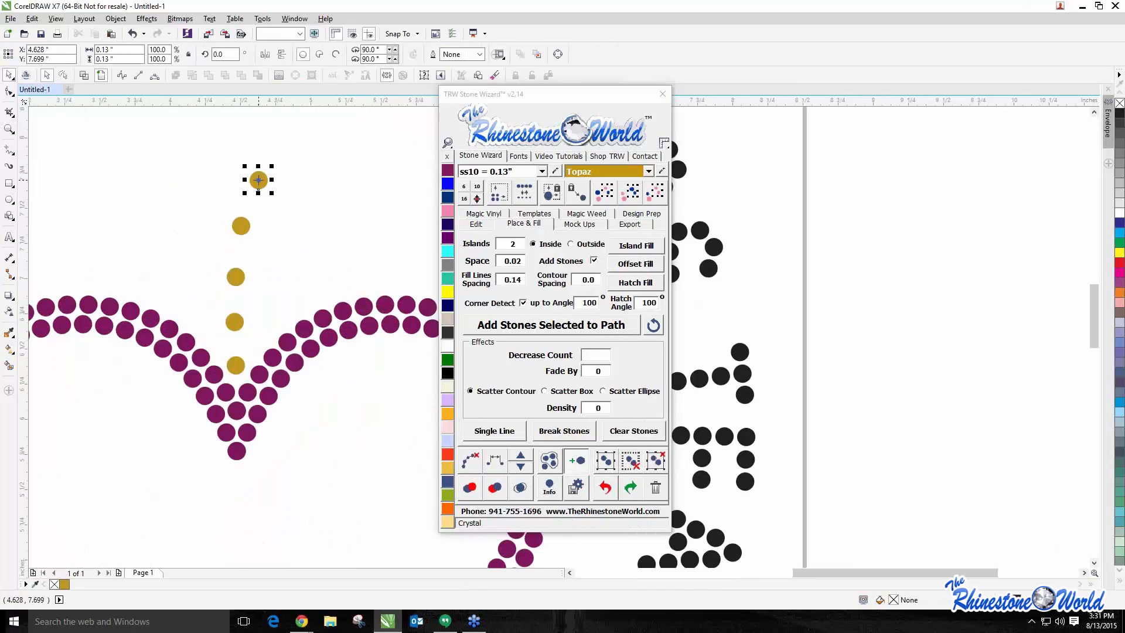
click(291, 148)
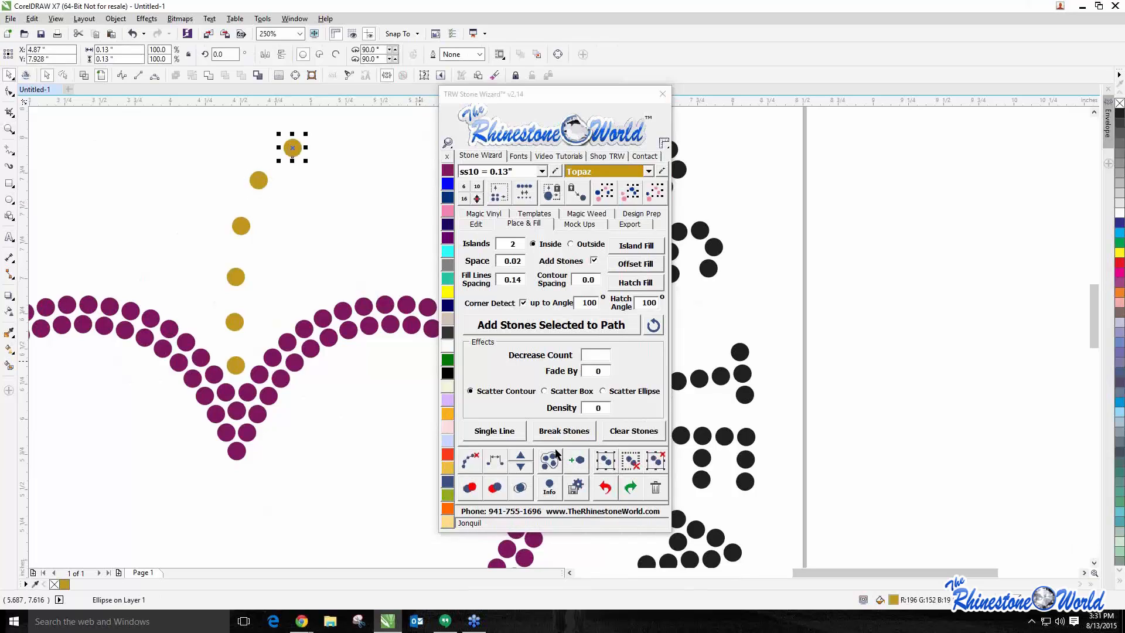
click(369, 251)
scroll(369, 251, down, 2)
scroll(349, 248, up, 2)
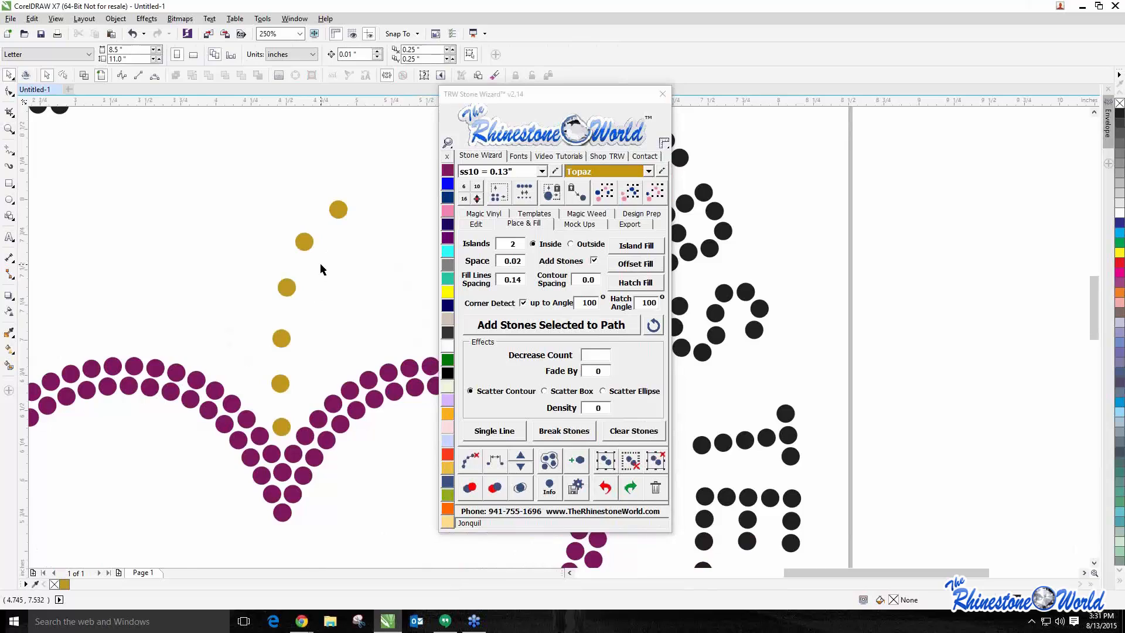
Select the six Topaz stem stones from the heart's notch upward and connect them along a single smooth curved path
scroll(320, 263, up, 1)
scroll(291, 266, down, 1)
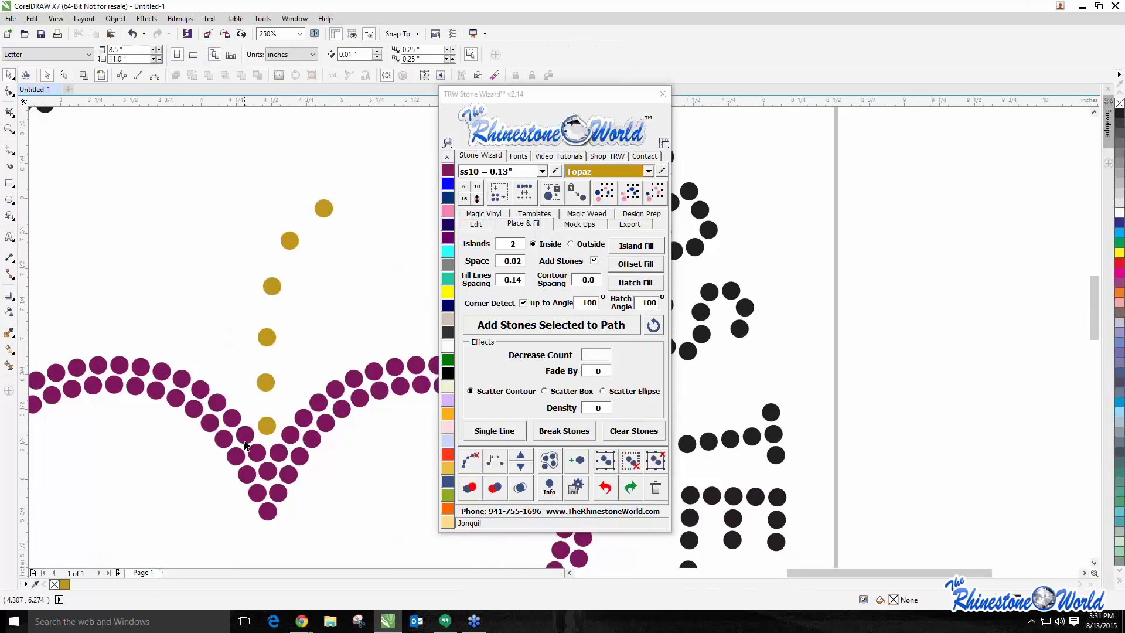
click(269, 424)
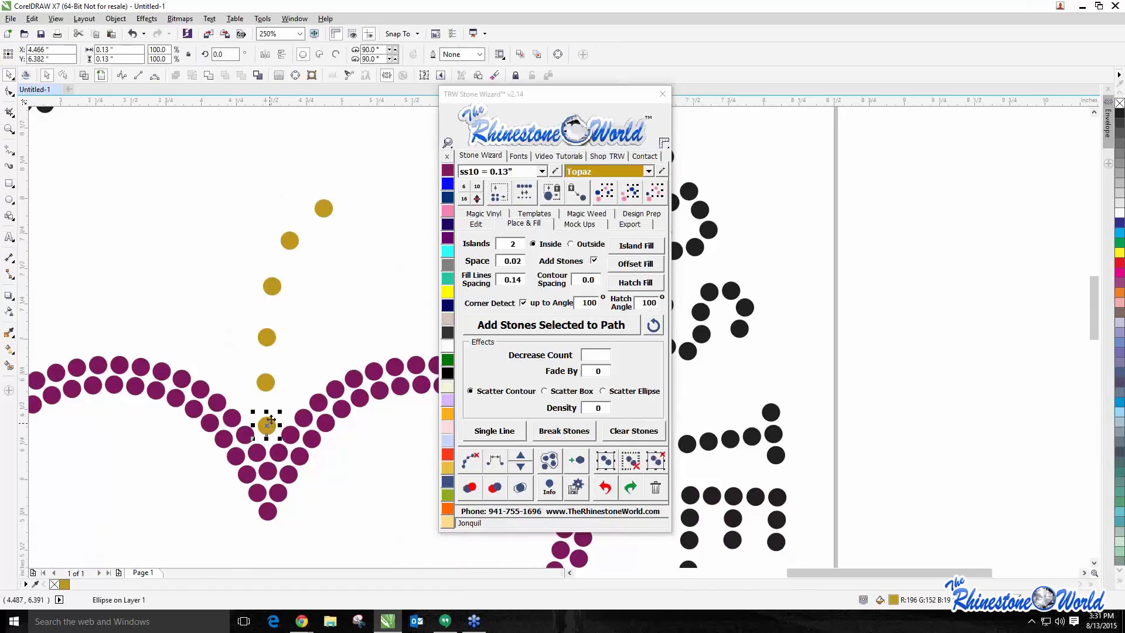
shift+click(267, 386)
shift+click(267, 339)
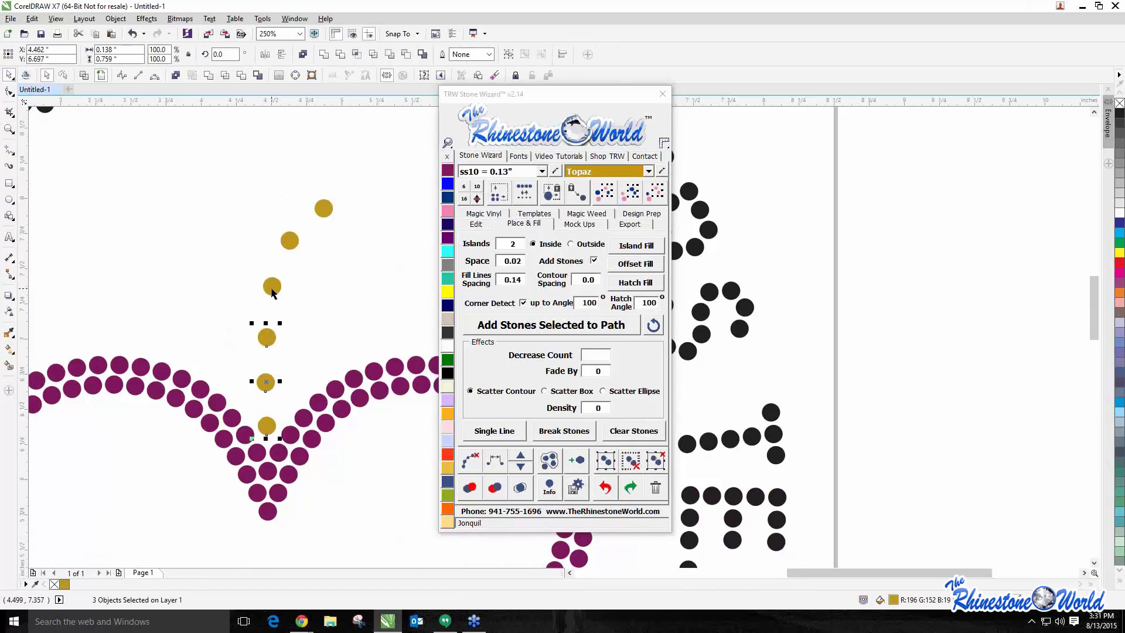
shift+click(271, 287)
shift+click(290, 241)
shift+click(321, 207)
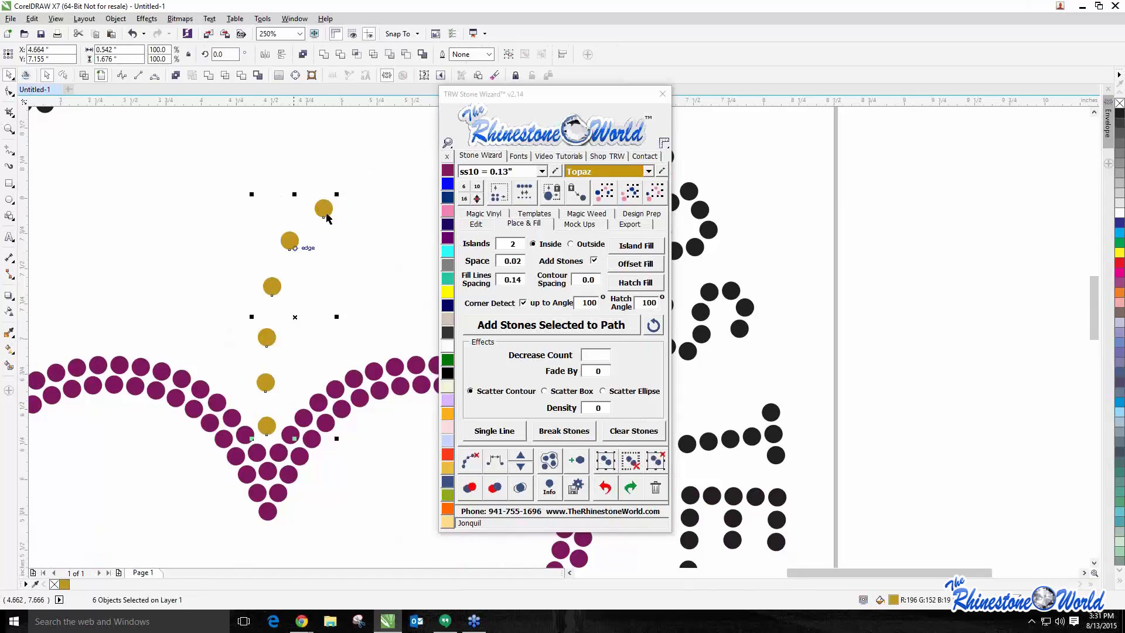
click(494, 463)
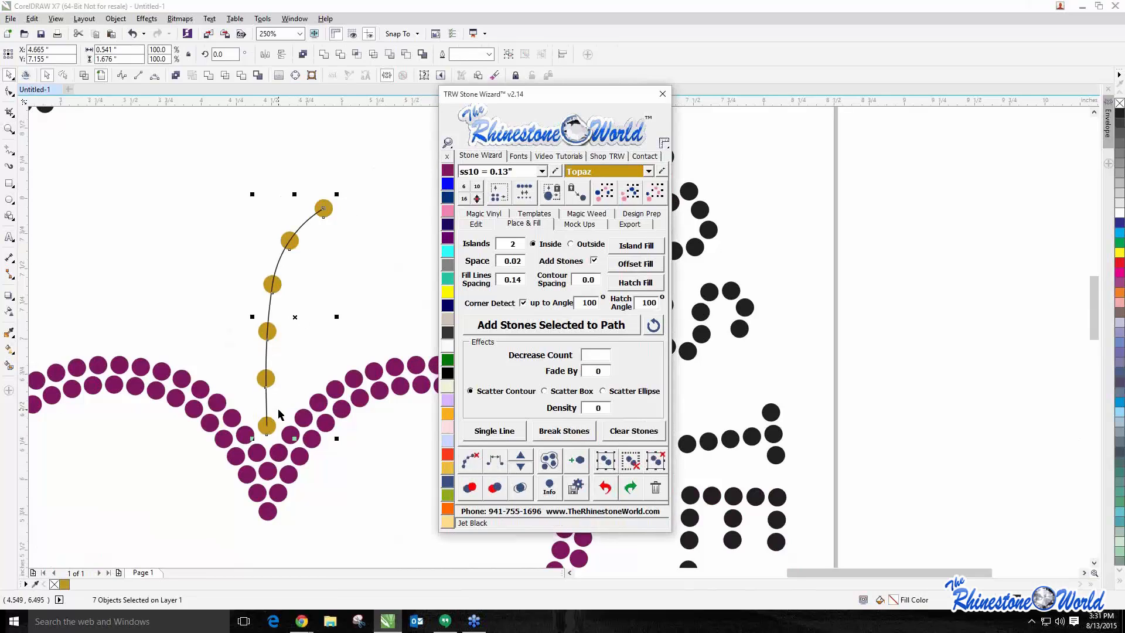
Add five evenly spaced Topaz stones to the stem path and clear the path from the stones
click(520, 460)
click(520, 461)
click(520, 461)
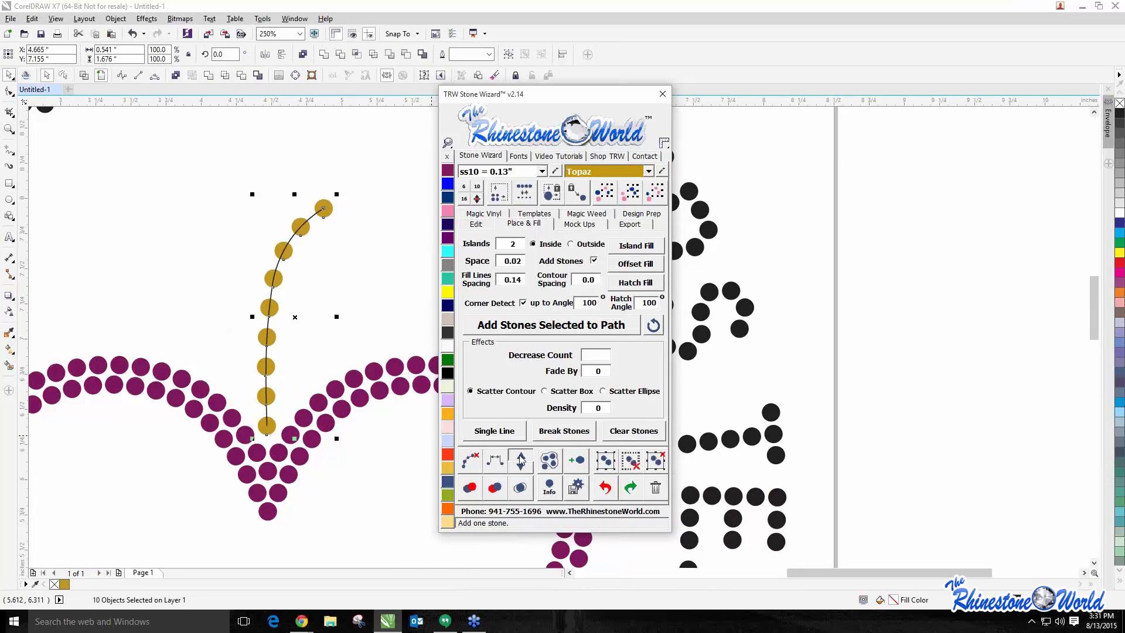
click(520, 461)
click(520, 461)
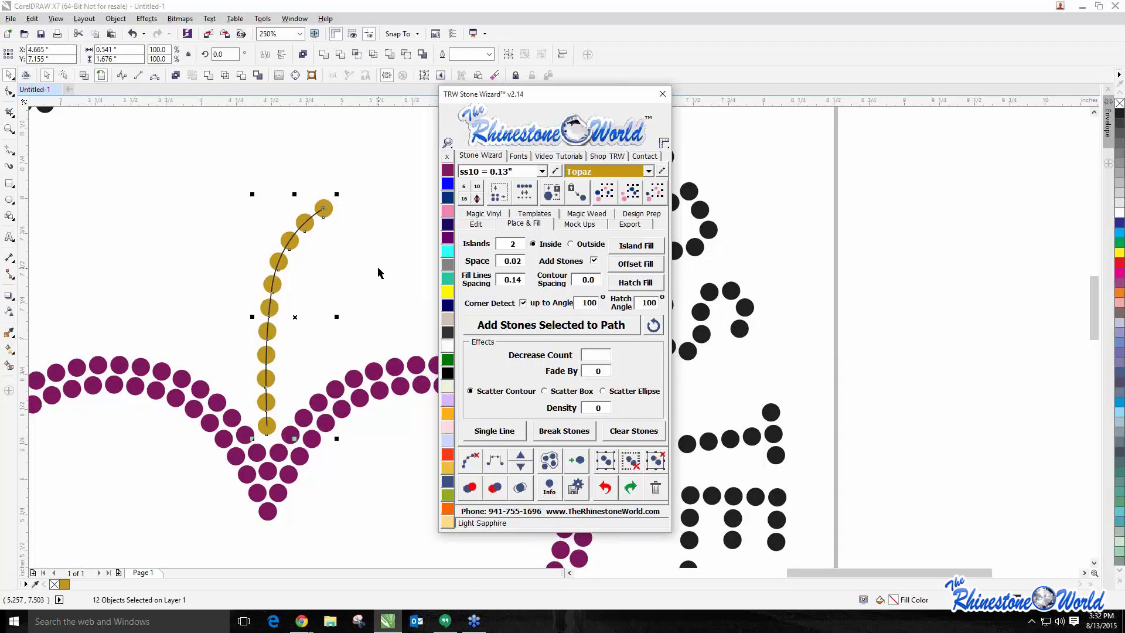
click(468, 459)
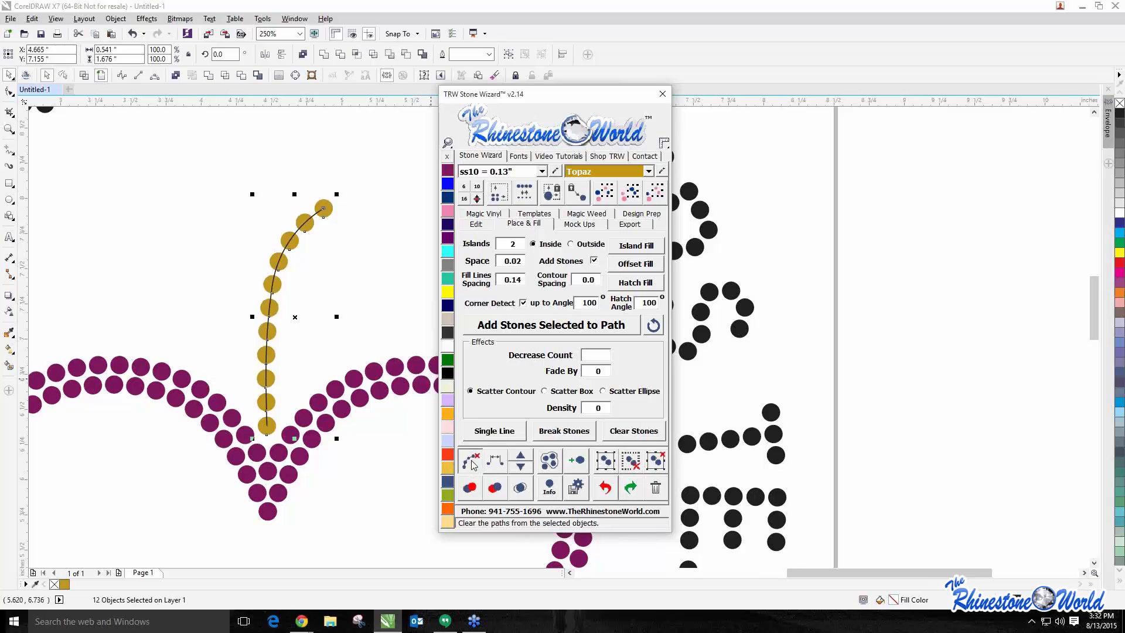
click(320, 277)
Import the TRW Inspire Apple 2 CorelDRAW file beside the page, with the Stone Wizard window moved clear of the artwork
scroll(320, 277, down, 1)
scroll(320, 276, down, 3)
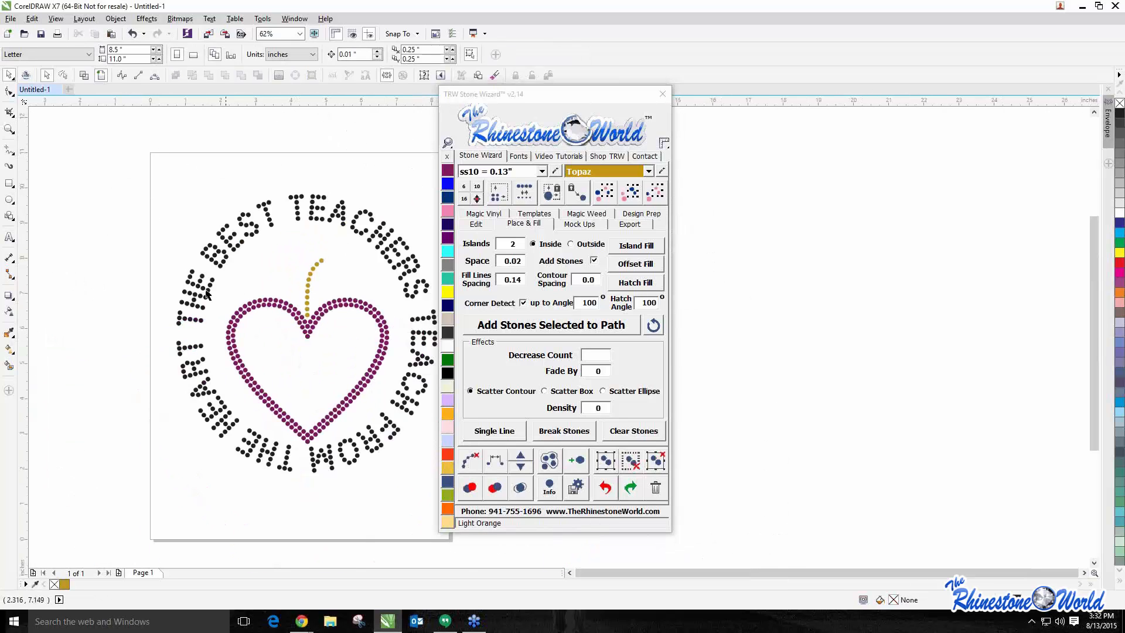
scroll(203, 288, down, 1)
scroll(266, 275, up, 1)
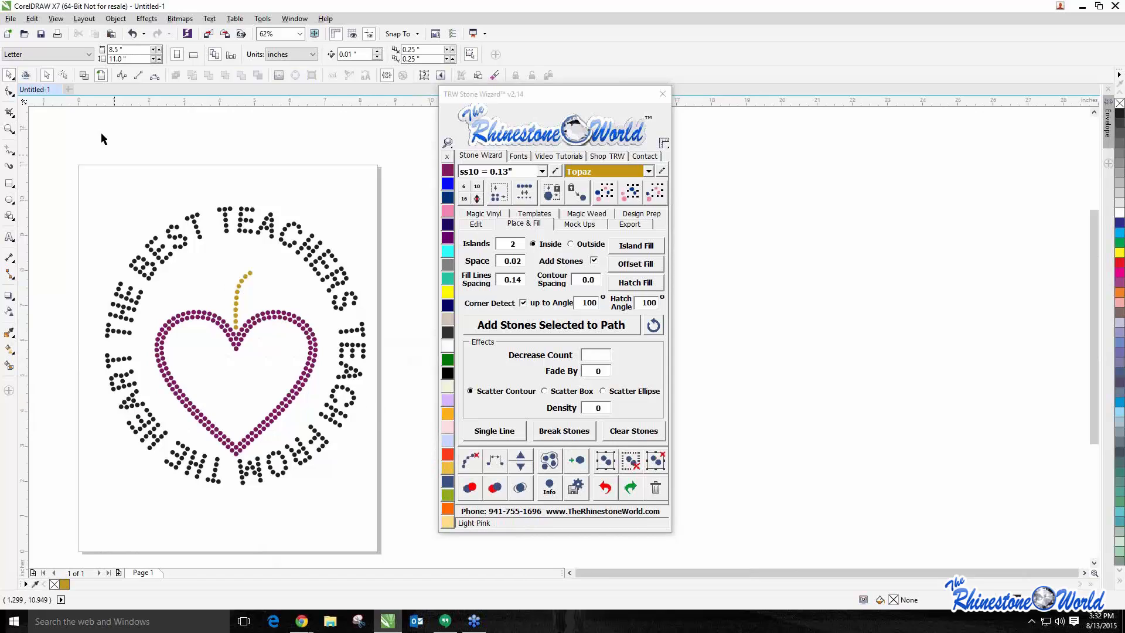
click(15, 21)
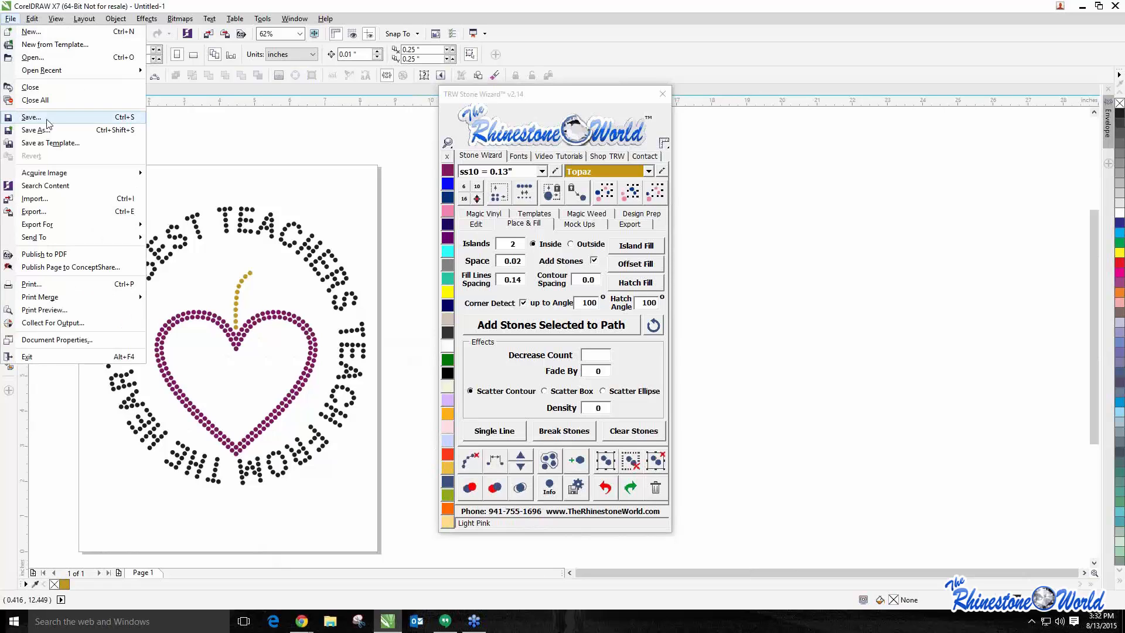
click(34, 198)
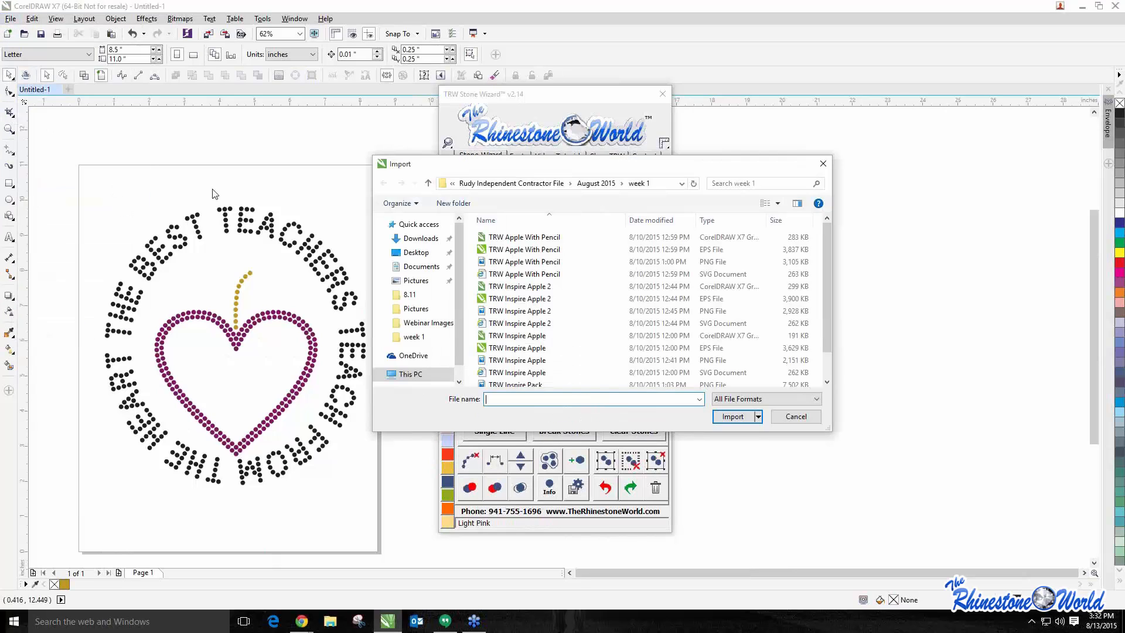
drag(543, 168, 502, 128)
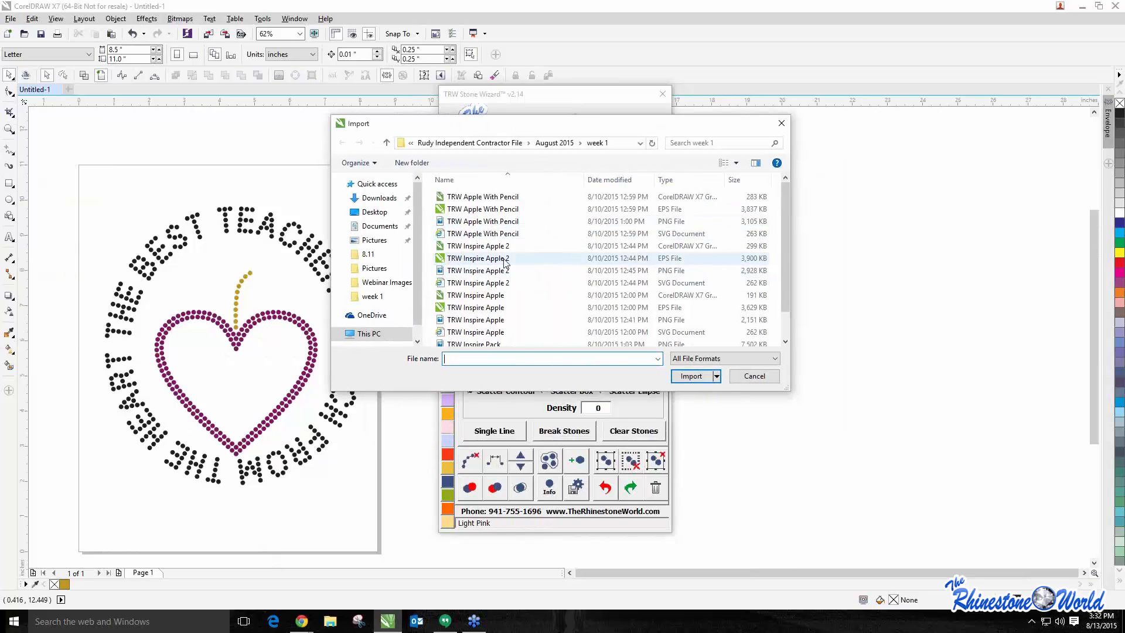
double_click(484, 252)
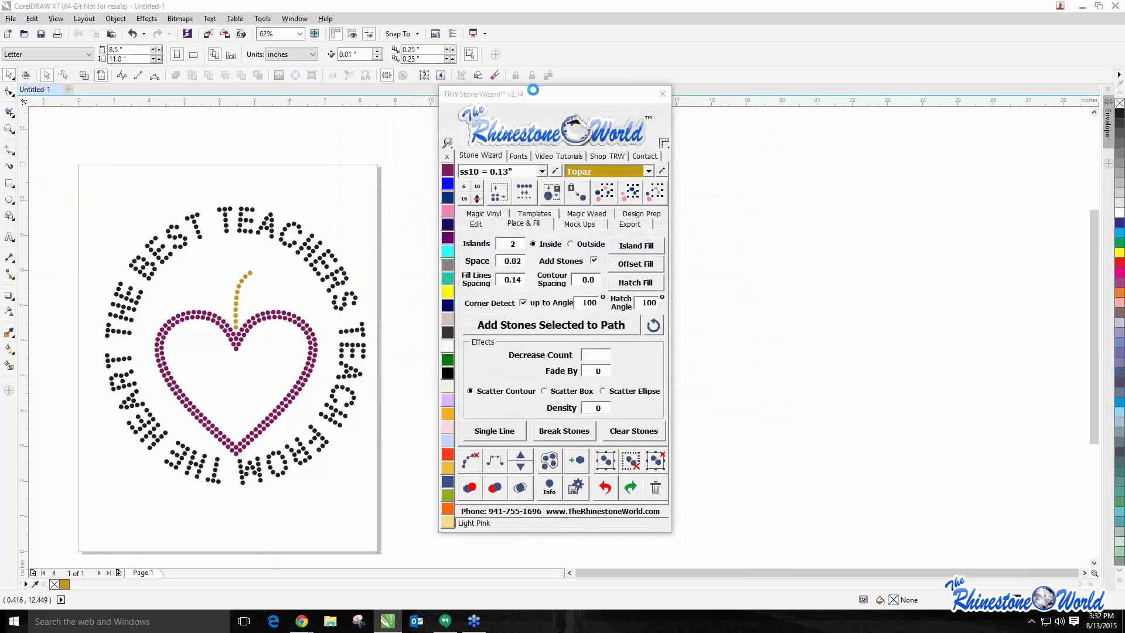
drag(594, 101, 982, 95)
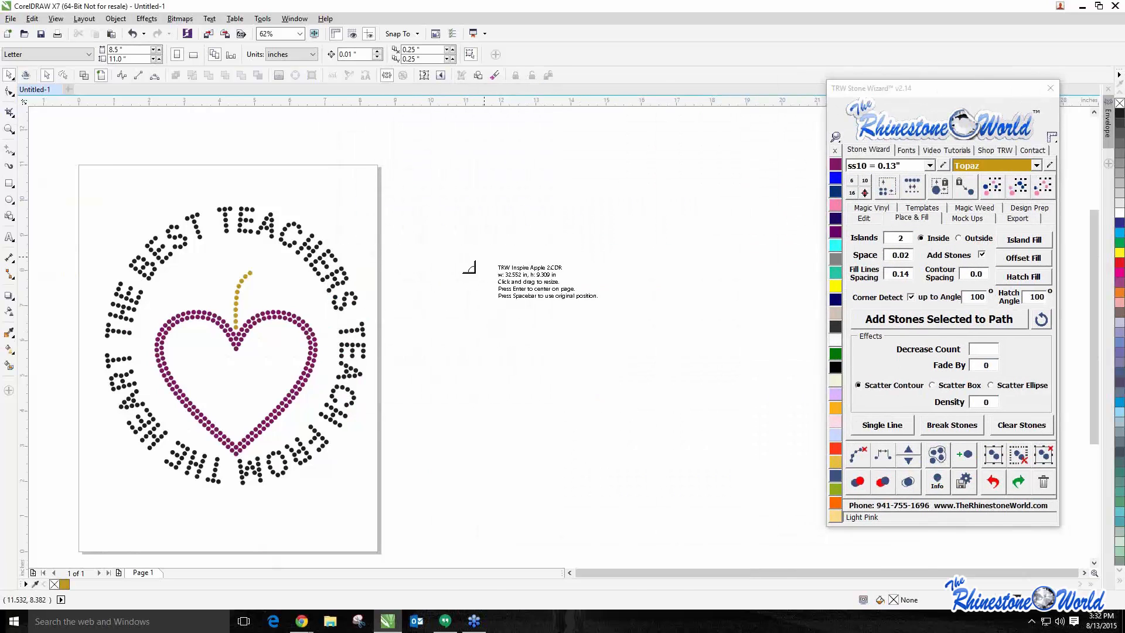
click(458, 229)
Ungroup all objects in the imported artwork and delete its four yellow-backed template panels
scroll(448, 226, down, 3)
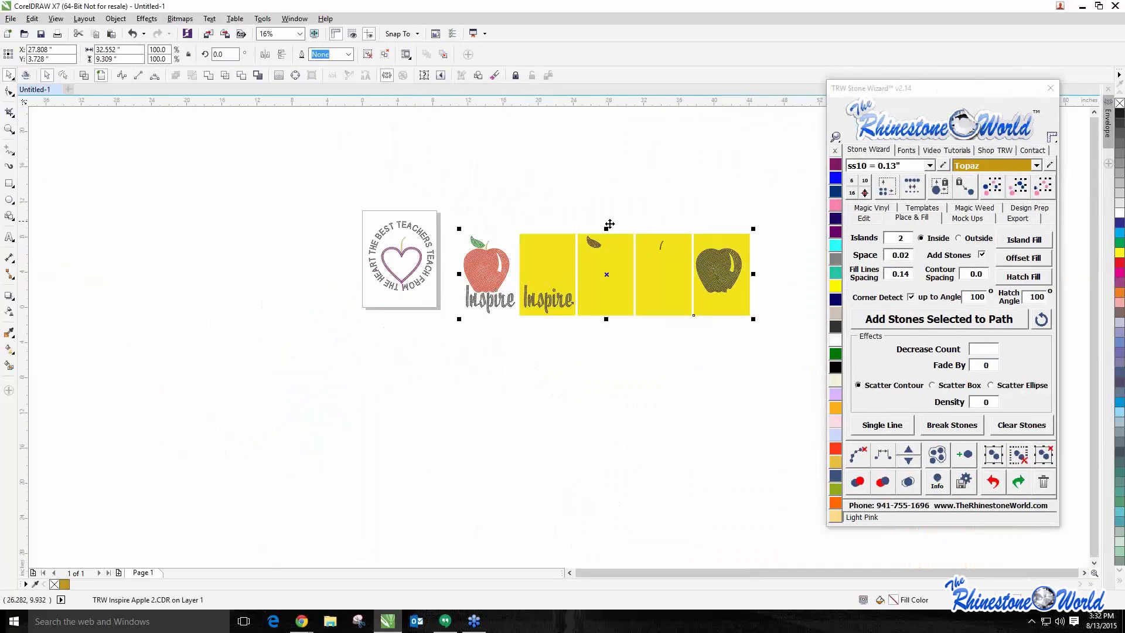
scroll(689, 192, up, 2)
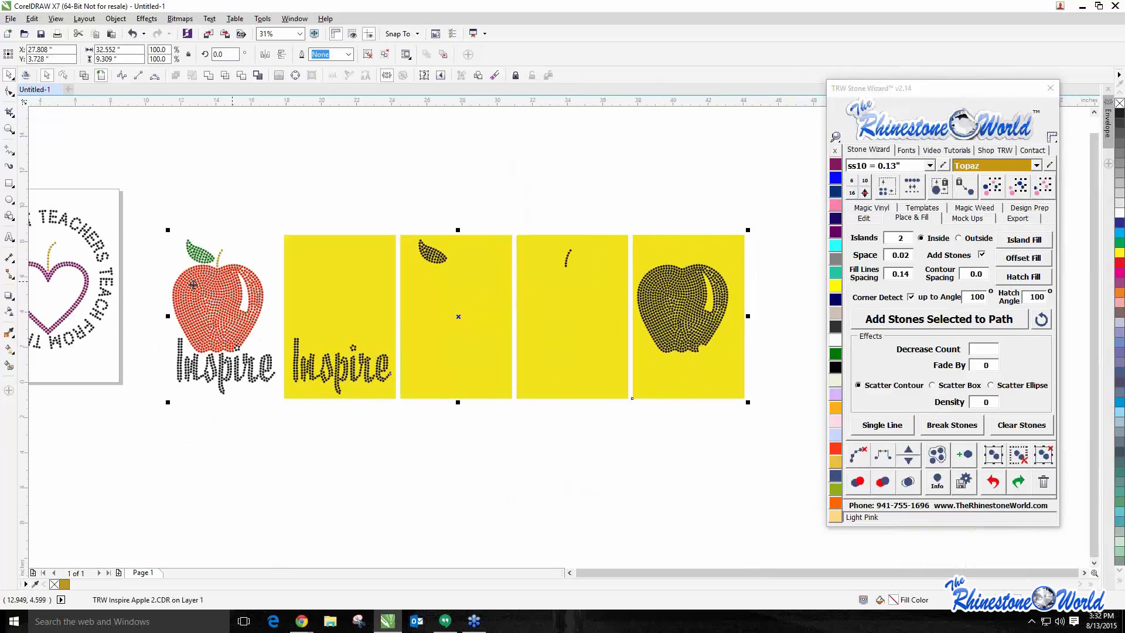
scroll(255, 306, down, 1)
scroll(255, 306, up, 1)
scroll(237, 303, down, 2)
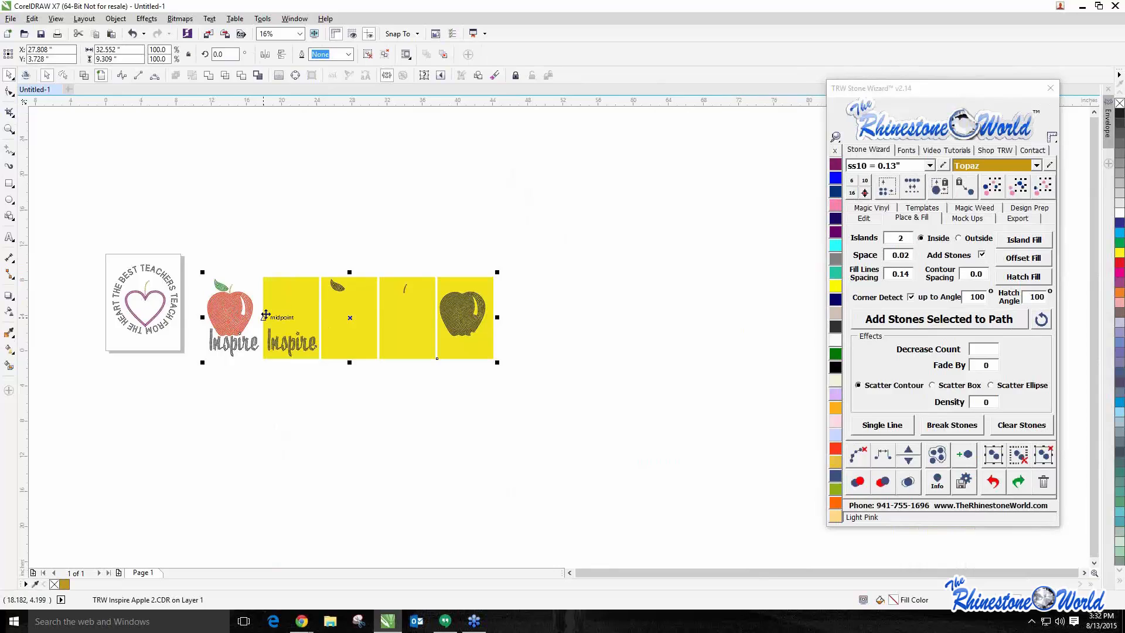
key(Escape)
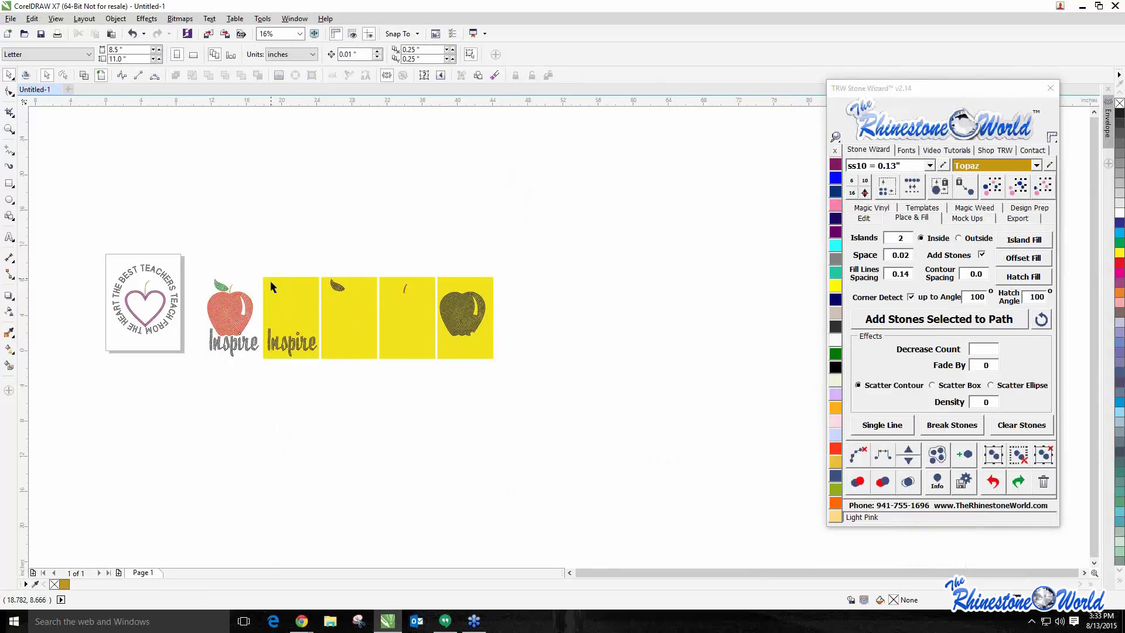
scroll(264, 300, up, 2)
right_click(264, 299)
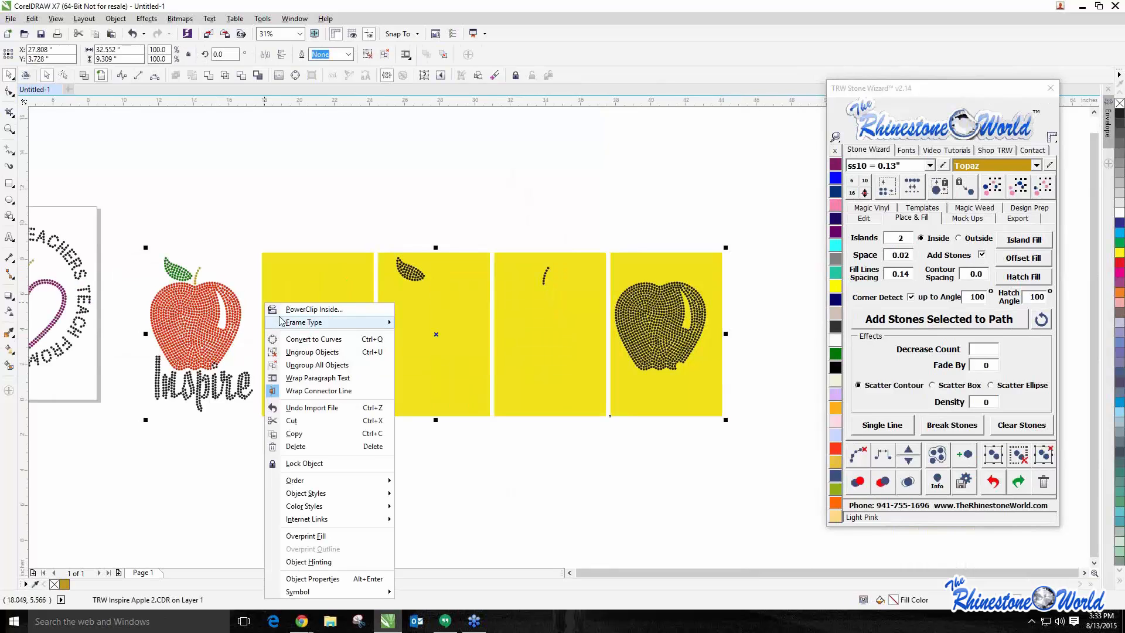
click(287, 361)
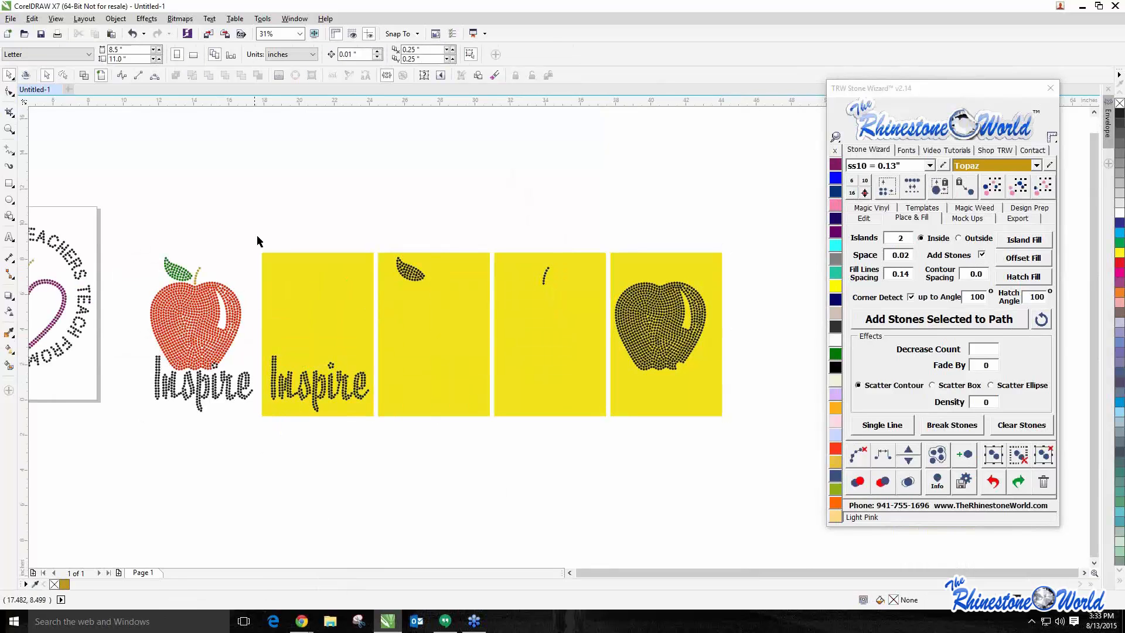
drag(257, 235, 738, 450)
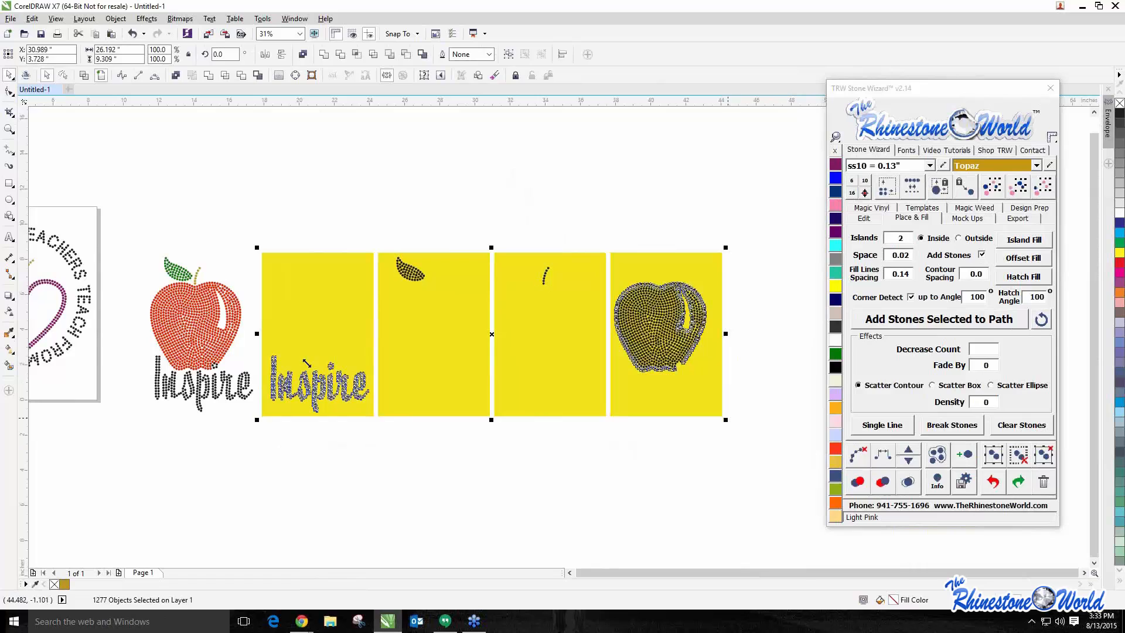
key(Delete)
Delete the imported apple, Inspire lettering and stem, keeping only the green leaf, and check for leftover objects in wireframe view
drag(139, 283, 288, 451)
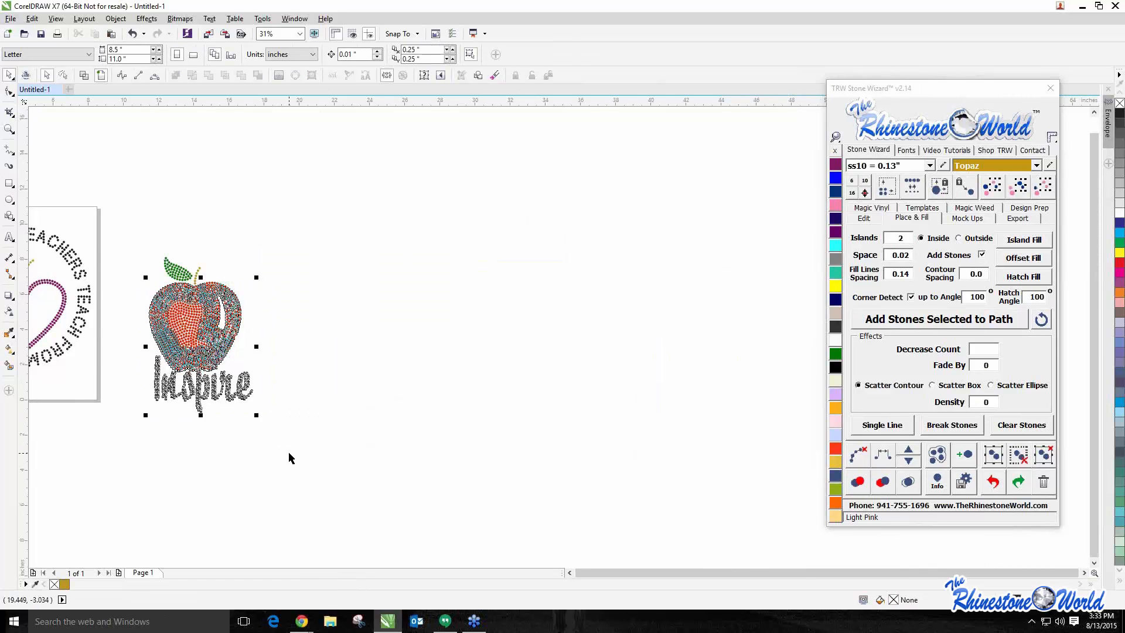
key(Delete)
drag(315, 214, 193, 314)
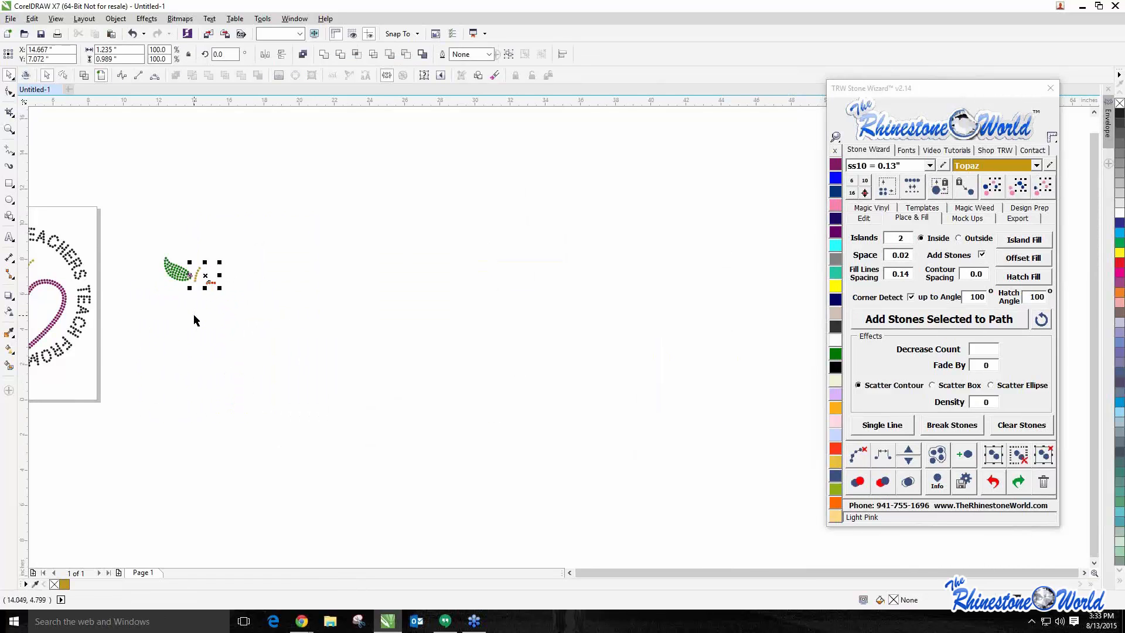
key(Delete)
double_click(195, 282)
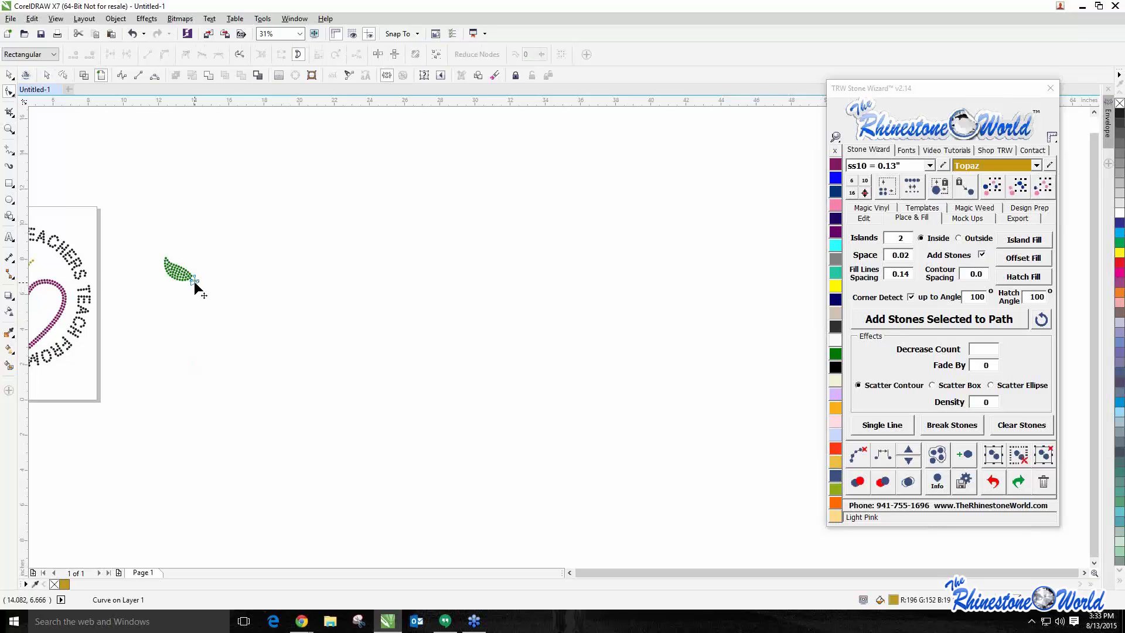
click(9, 75)
click(124, 112)
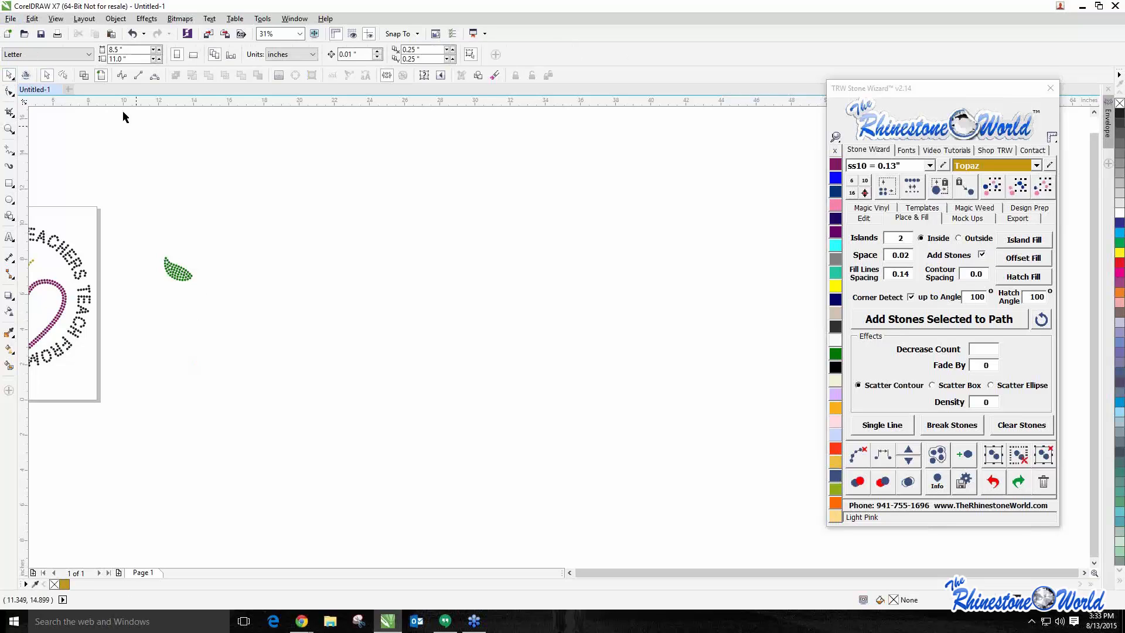
click(85, 75)
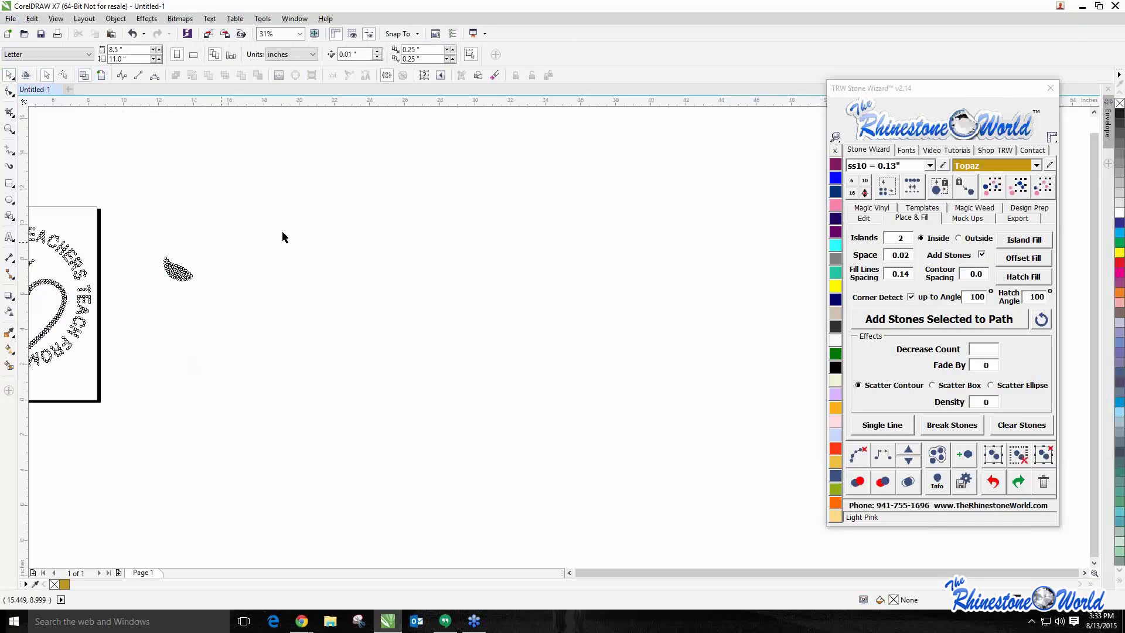
click(101, 75)
Group all the green leaf stones and move the group above the heart, against the left side of the Topaz stem
scroll(256, 298, up, 5)
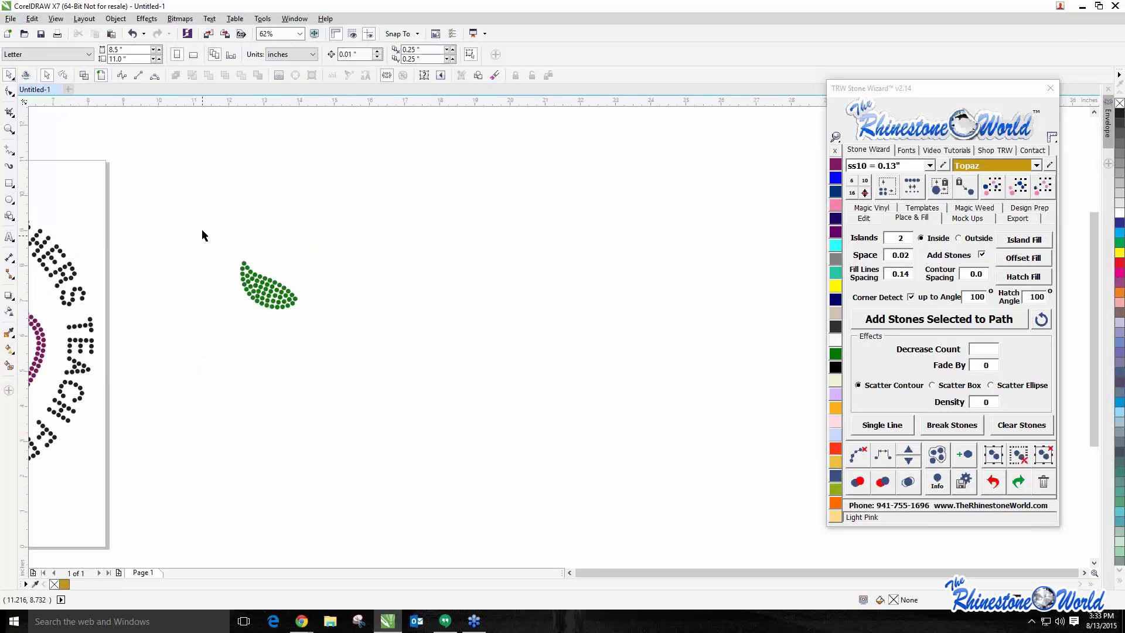
drag(202, 234, 430, 388)
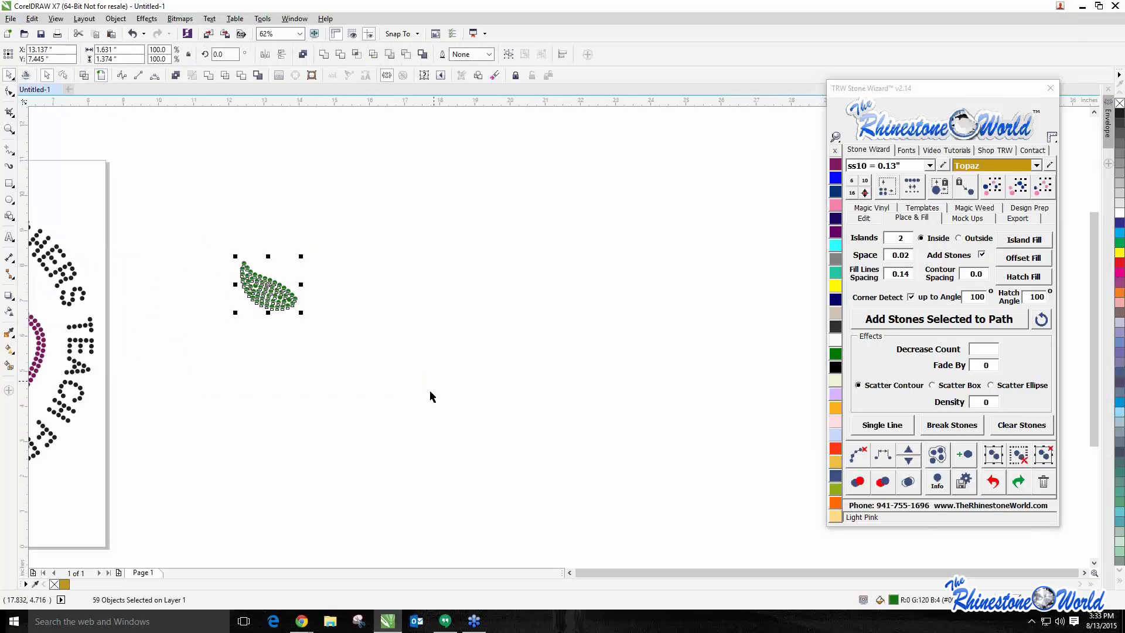
click(993, 455)
scroll(582, 475, down, 2)
scroll(417, 496, up, 1)
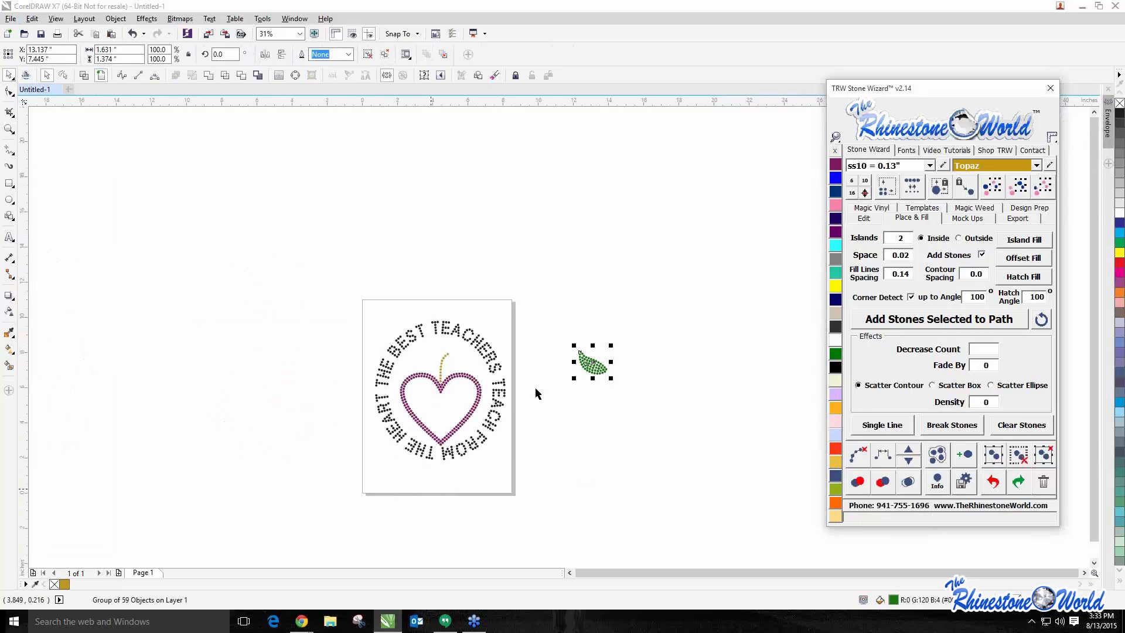
drag(591, 363, 429, 361)
key(Escape)
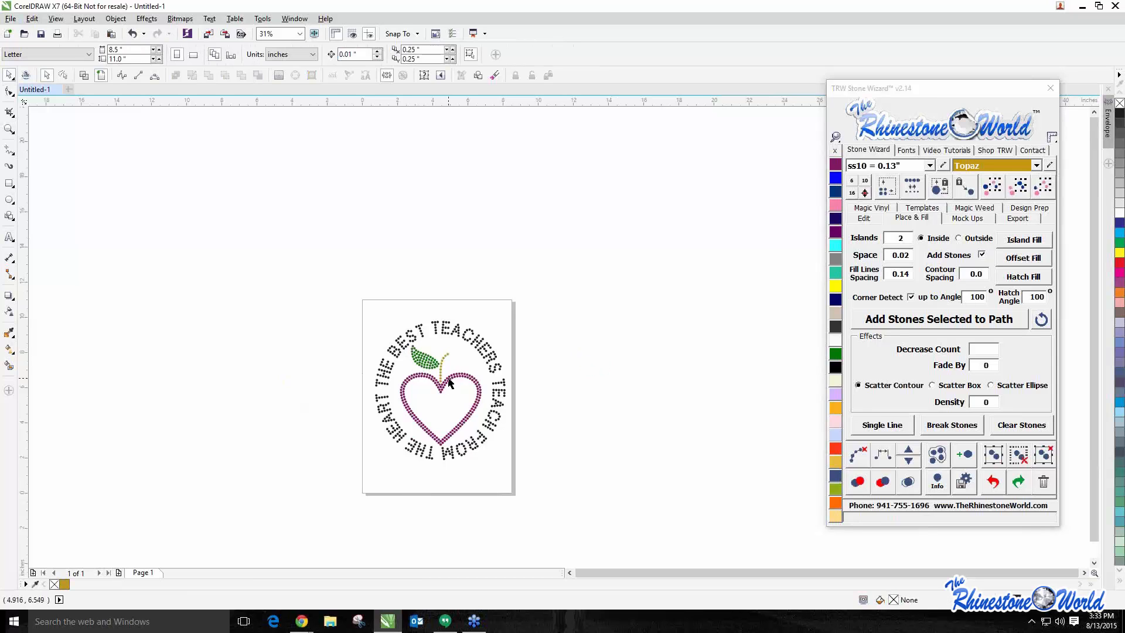
Delete the two outermost Topaz stones from the curved upper end of the stem
scroll(423, 367, up, 5)
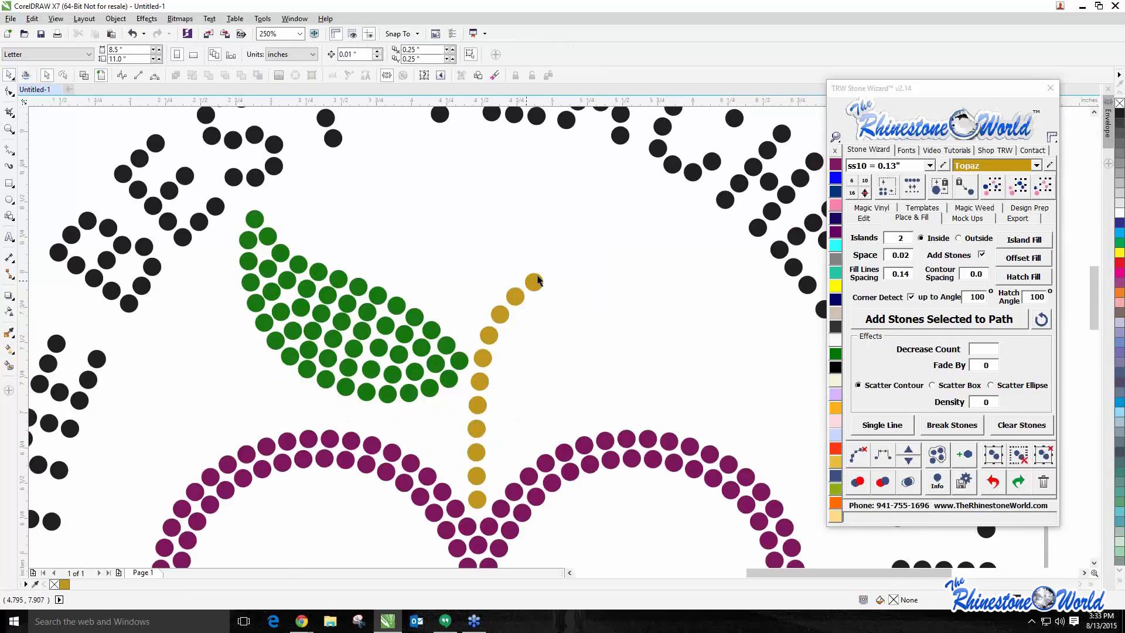
click(535, 280)
key(Delete)
click(516, 296)
key(Delete)
Move the green leaf group down about 0.11 inch, closer to the heart's left lobe
scroll(517, 298, down, 2)
click(479, 303)
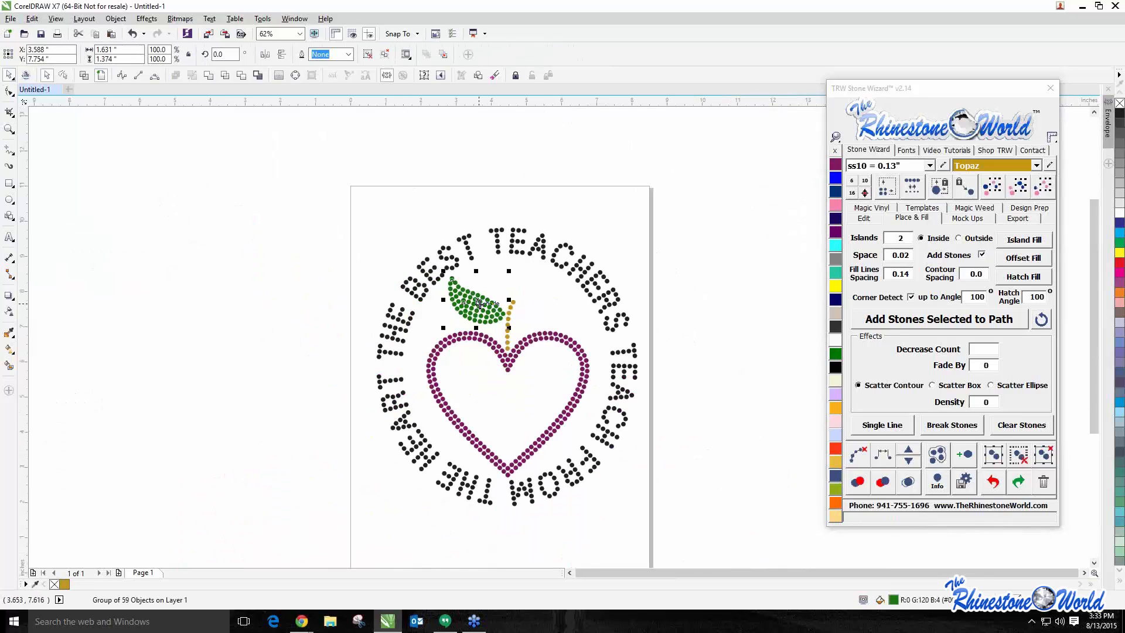
drag(479, 303, 482, 334)
scroll(520, 326, up, 2)
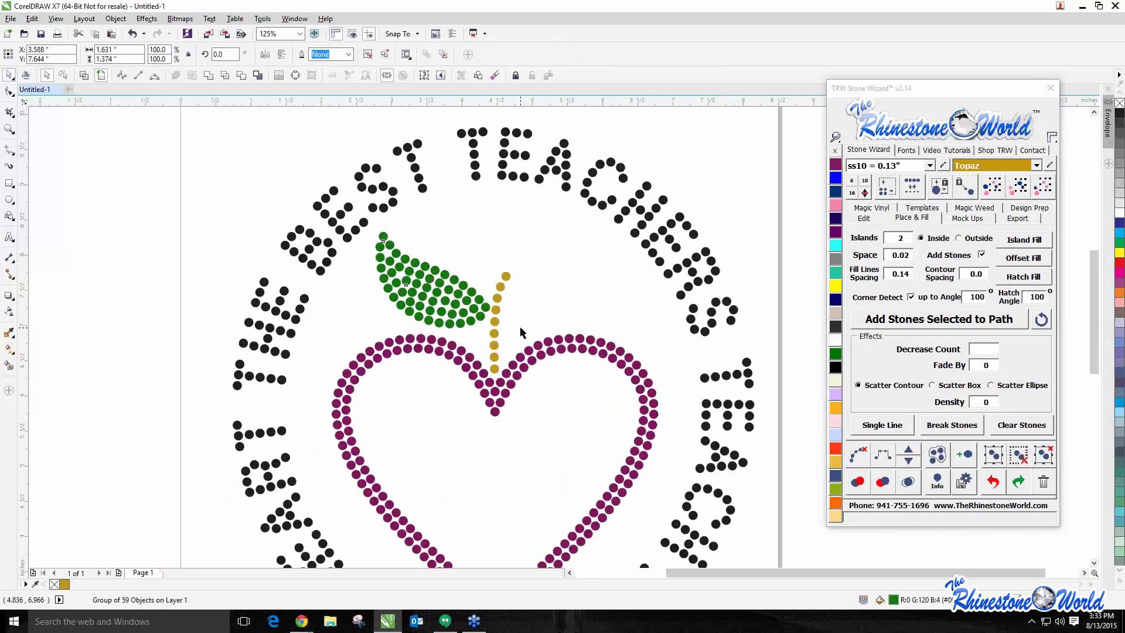
click(492, 223)
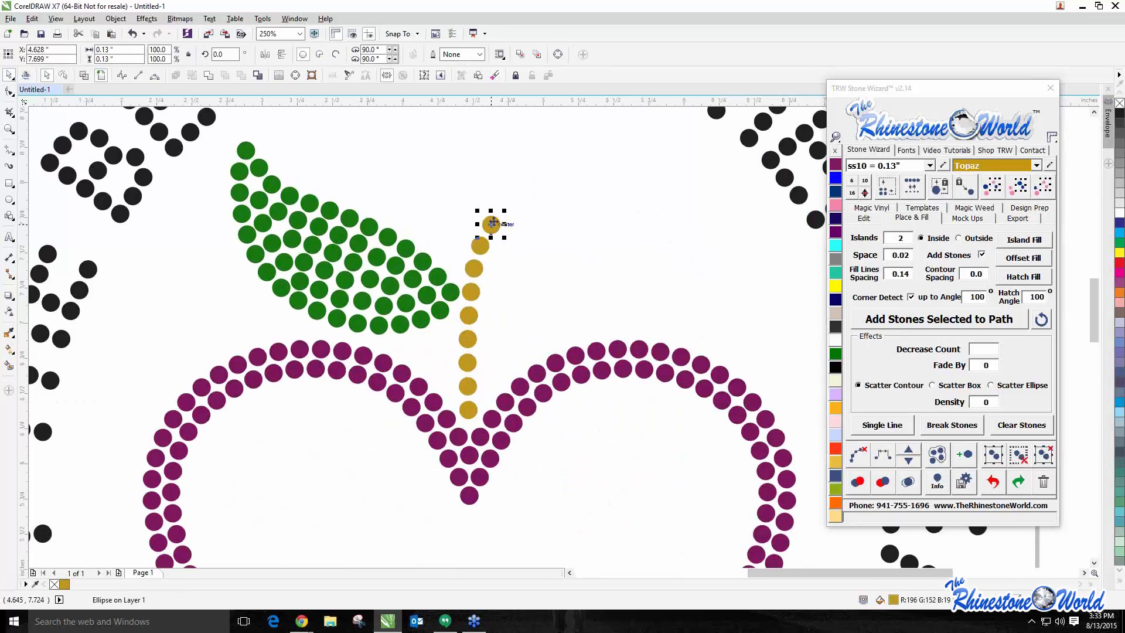
key(Escape)
scroll(469, 256, down, 2)
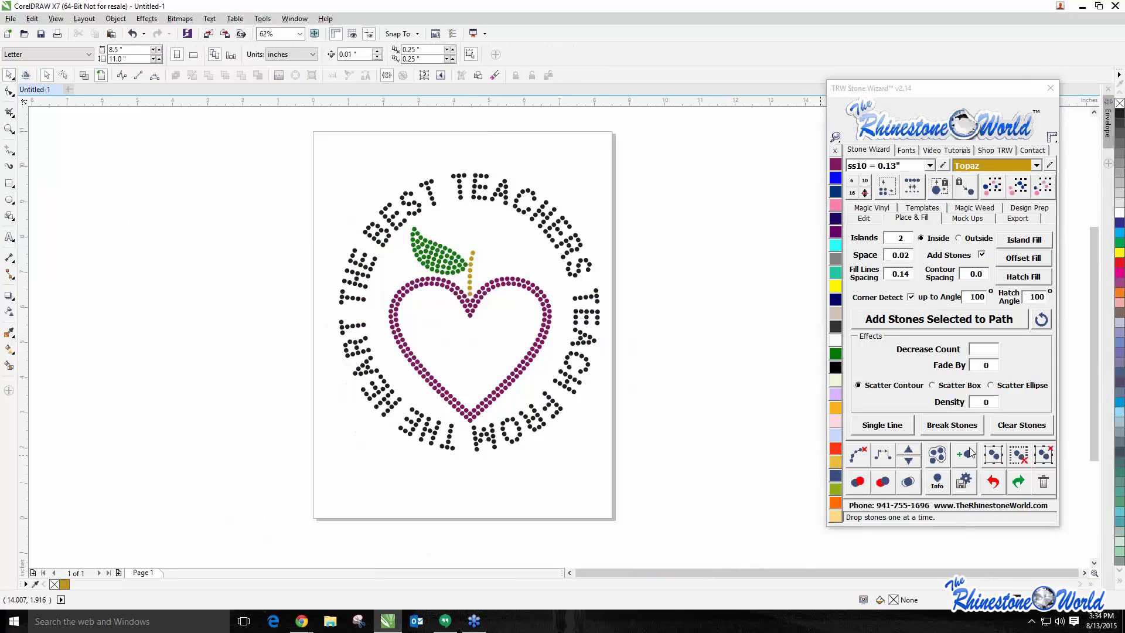
scroll(104, 249, down, 4)
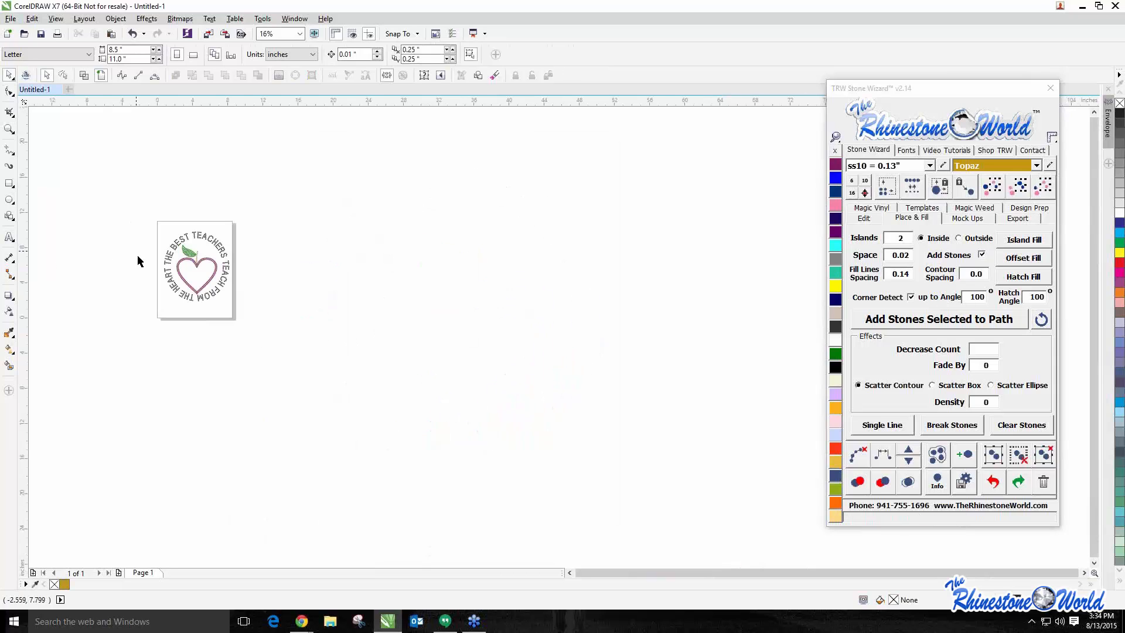
scroll(137, 255, up, 4)
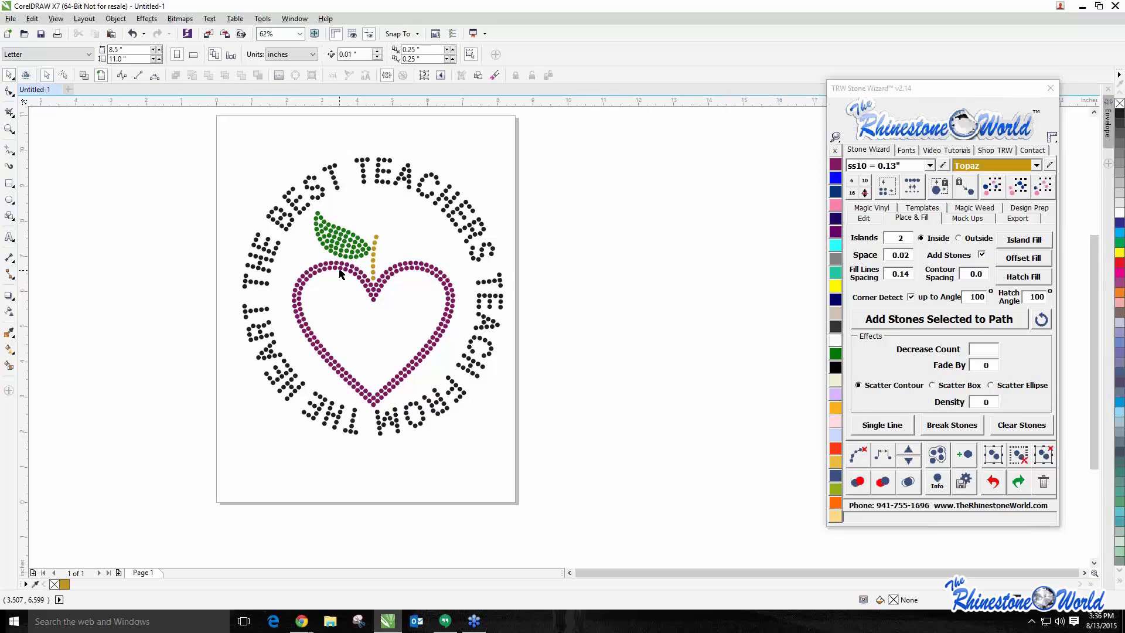
Try moving a single black text stone off the page, and undo the move
click(491, 256)
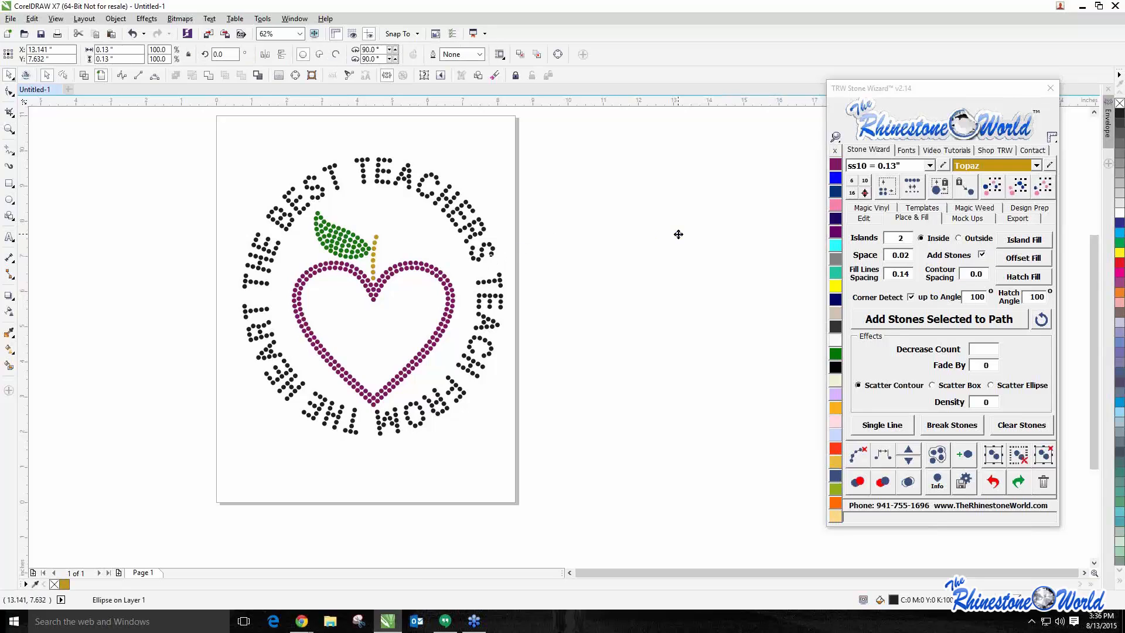
click(643, 239)
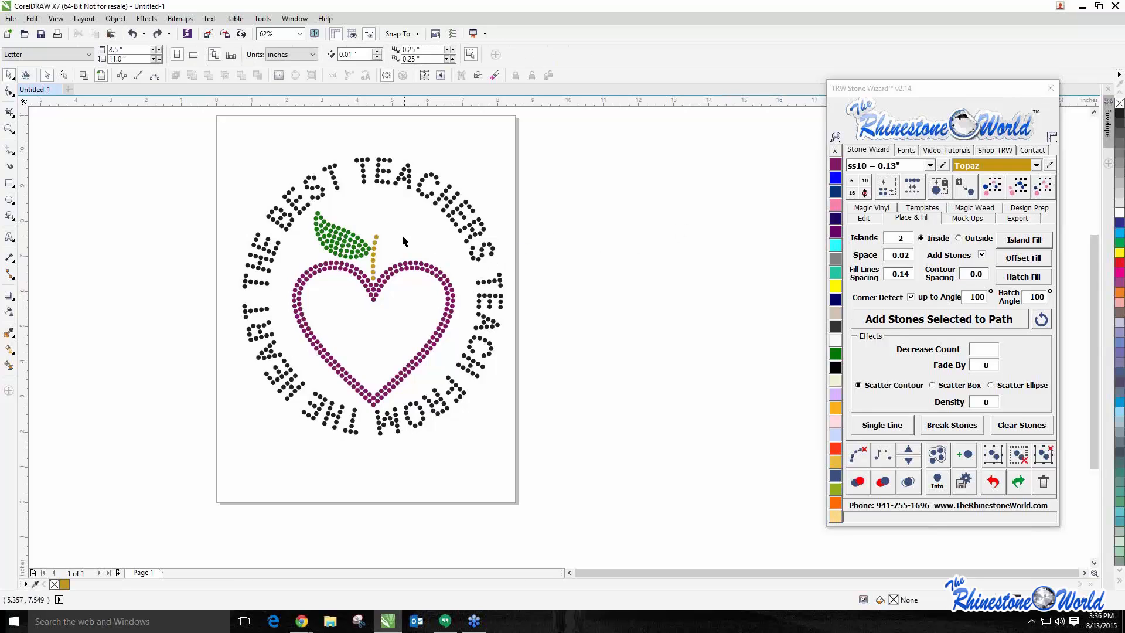
scroll(301, 223, down, 3)
scroll(343, 239, up, 3)
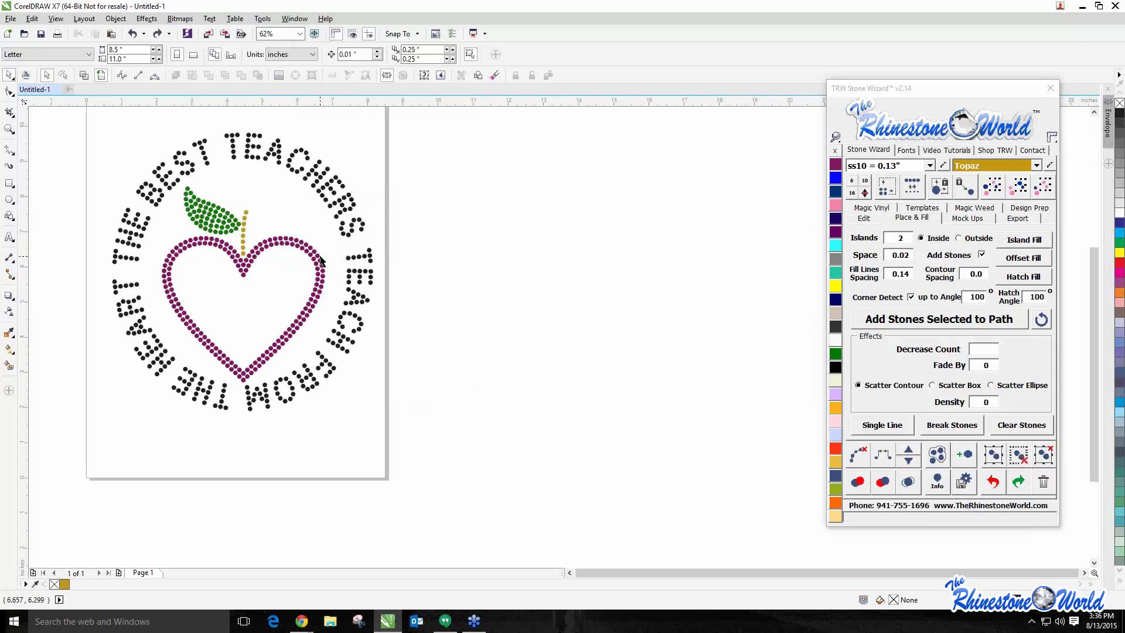
Select all black text stones by their colour, group them, and move the text ring off the page to the right
scroll(321, 259, down, 1)
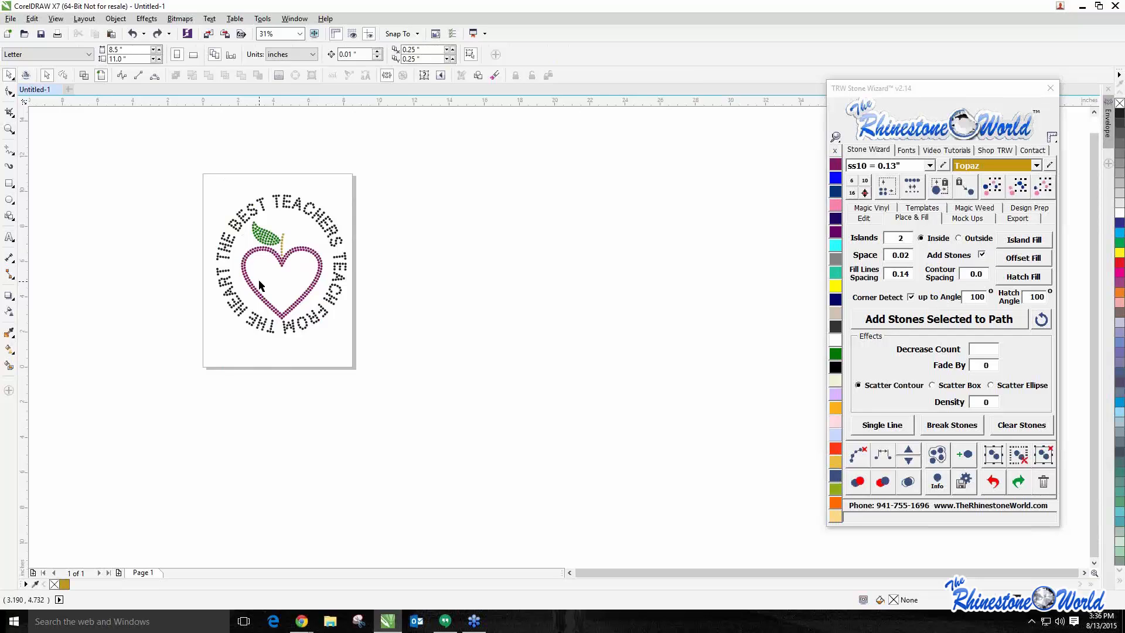
scroll(328, 189, up, 1)
click(313, 248)
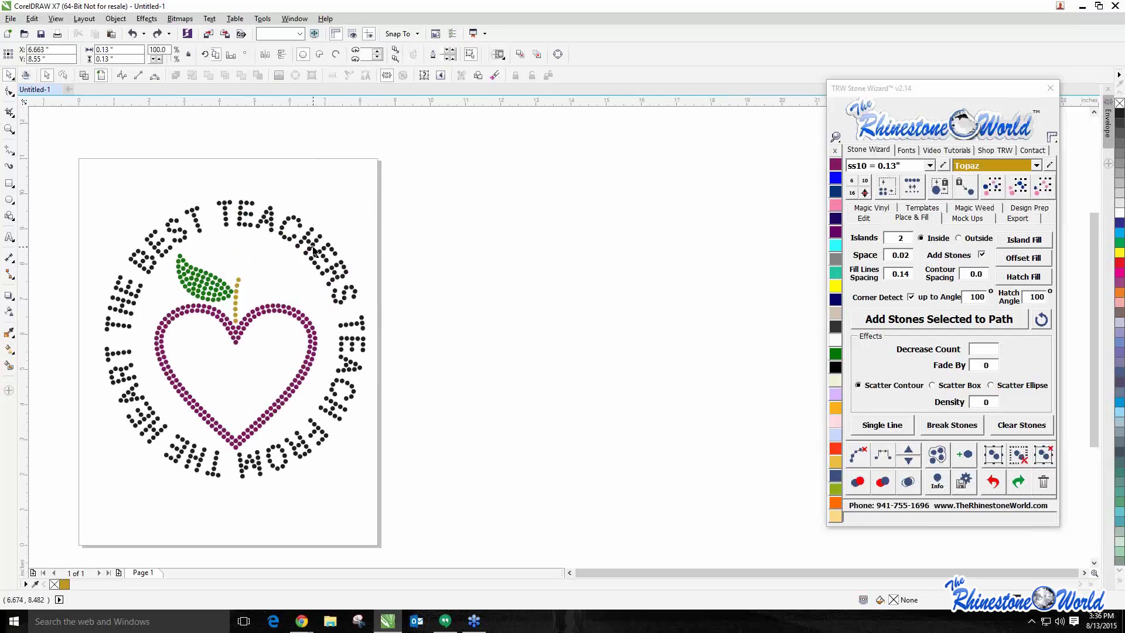
click(1024, 190)
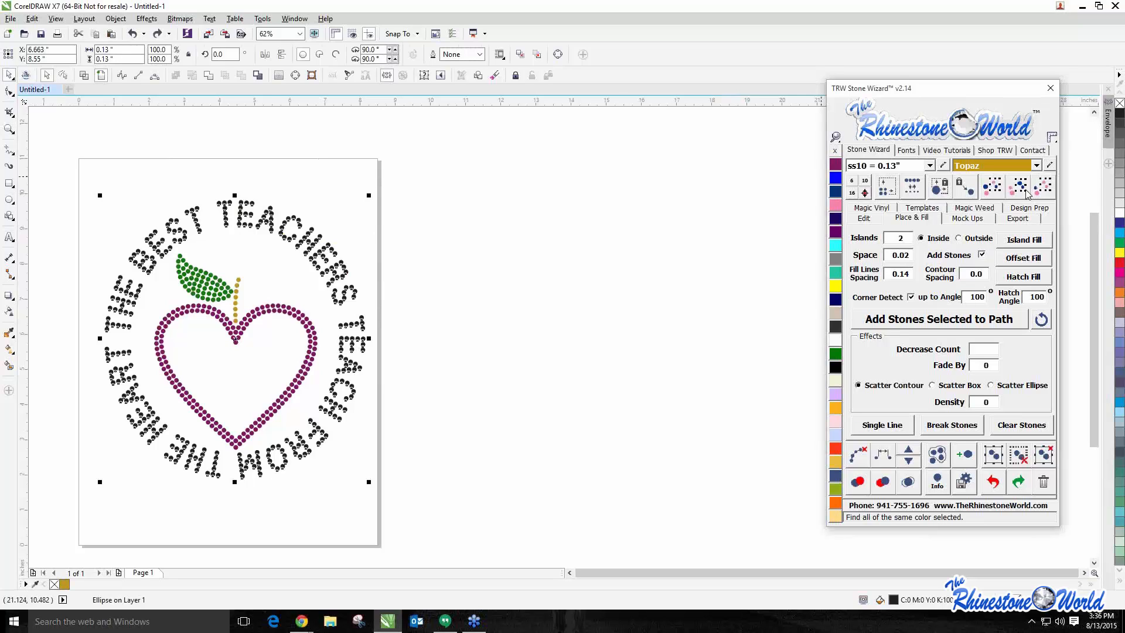
click(996, 456)
click(383, 338)
drag(348, 343, 751, 322)
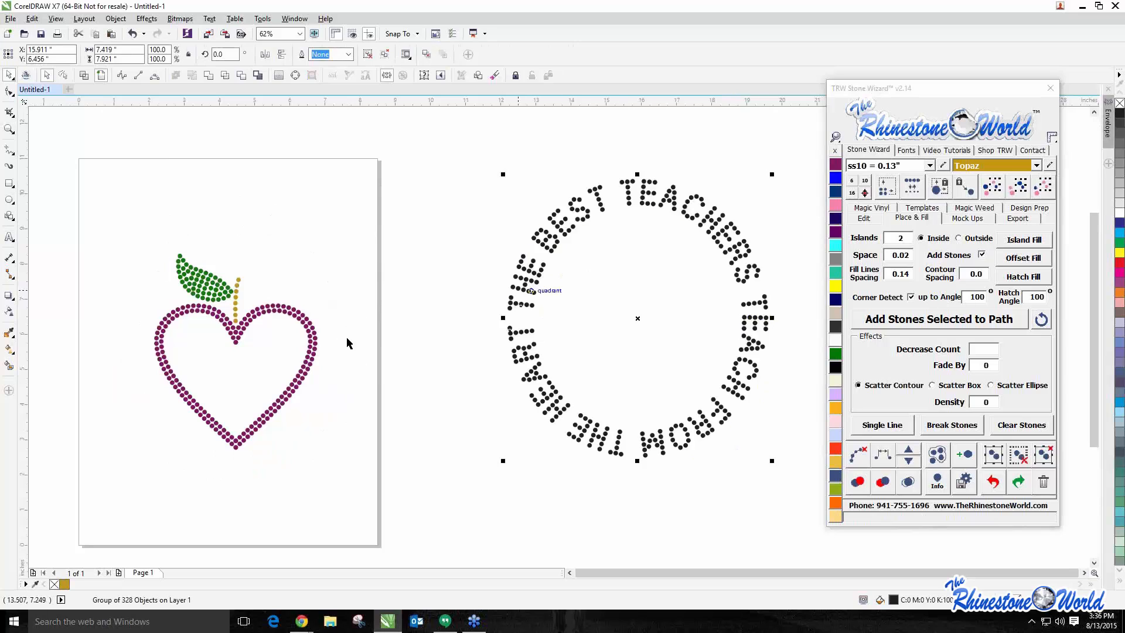
click(424, 297)
Select all fuchsia heart stones by their colour and recolour them to Red Siam
scroll(305, 337, up, 2)
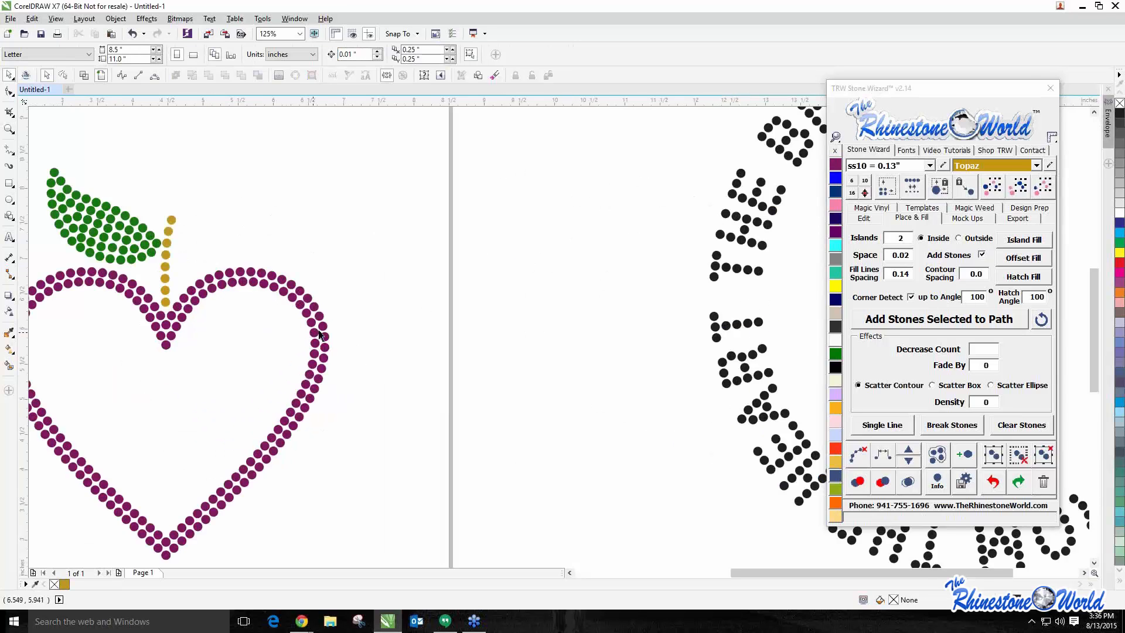
click(315, 335)
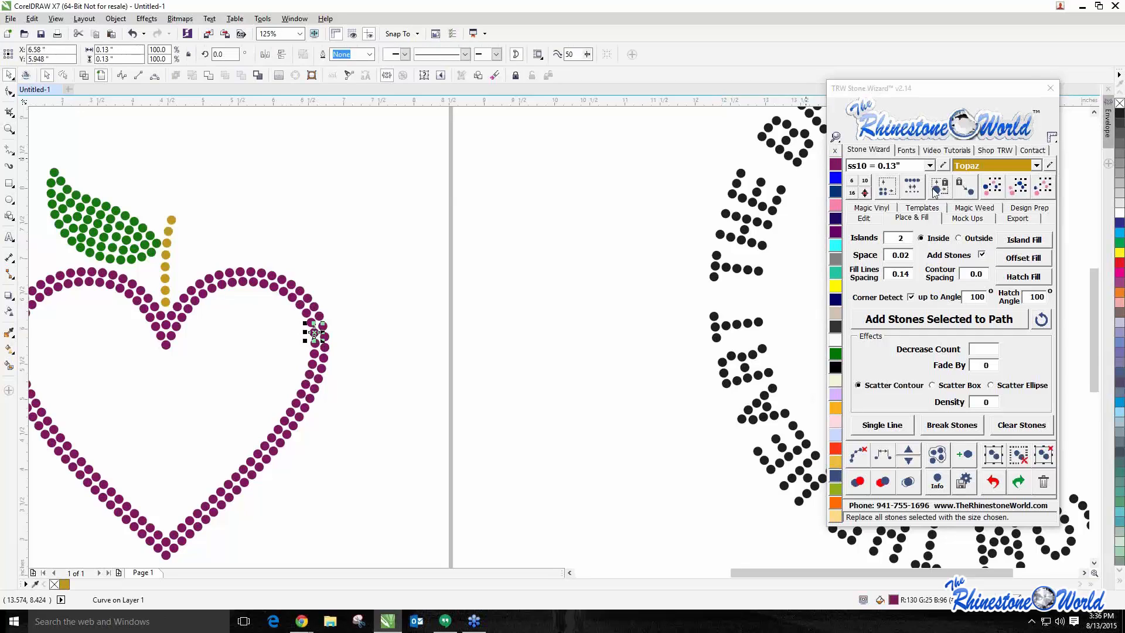
click(1017, 191)
click(1015, 163)
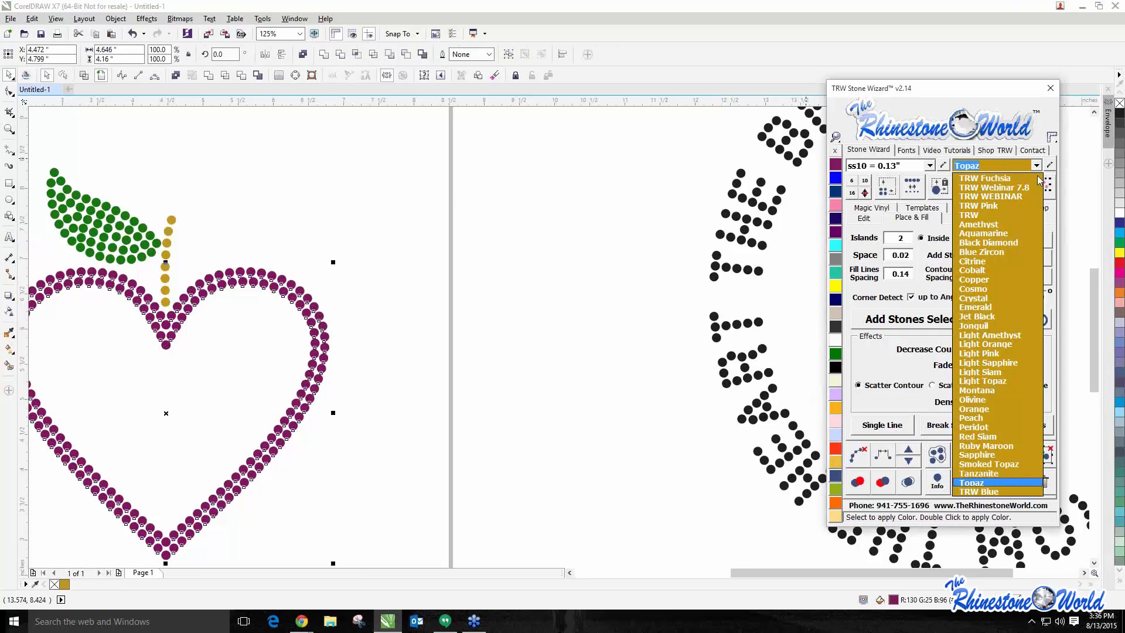
click(952, 440)
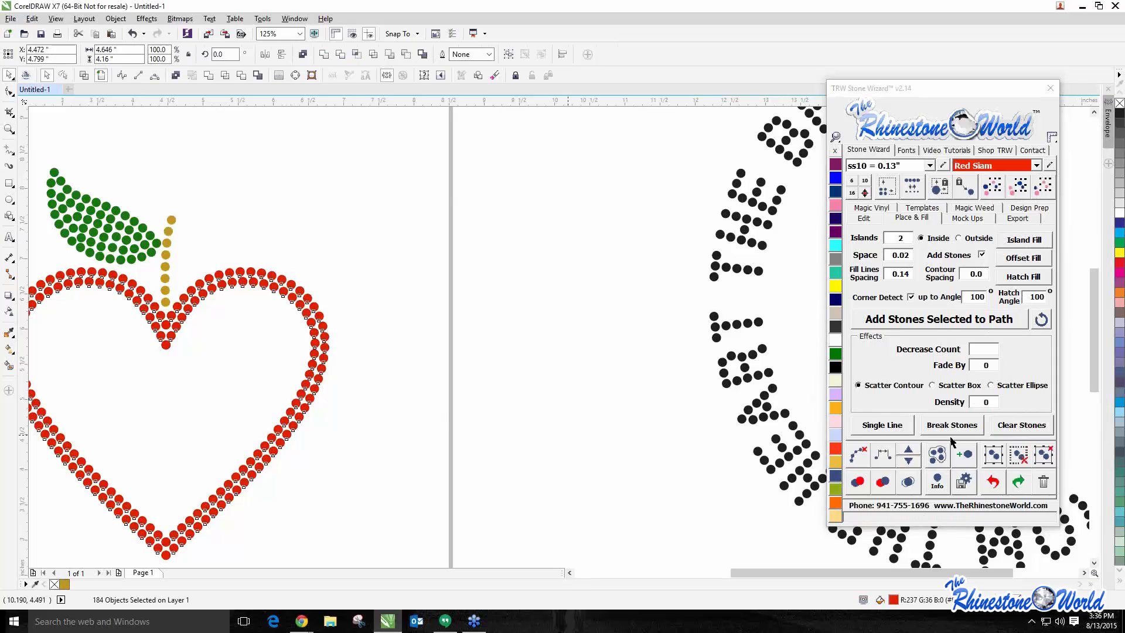
click(527, 409)
scroll(519, 408, down, 1)
scroll(349, 372, up, 1)
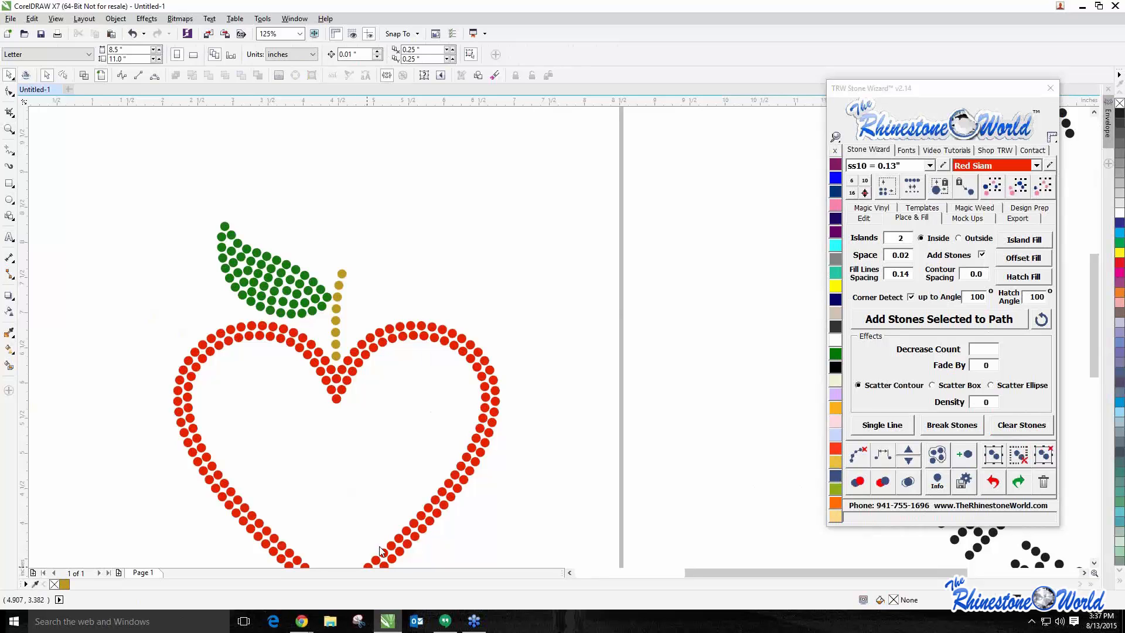
Group the heart, stem and leaf stones together and move the group over the page's left edge
mouse_move(309, 621)
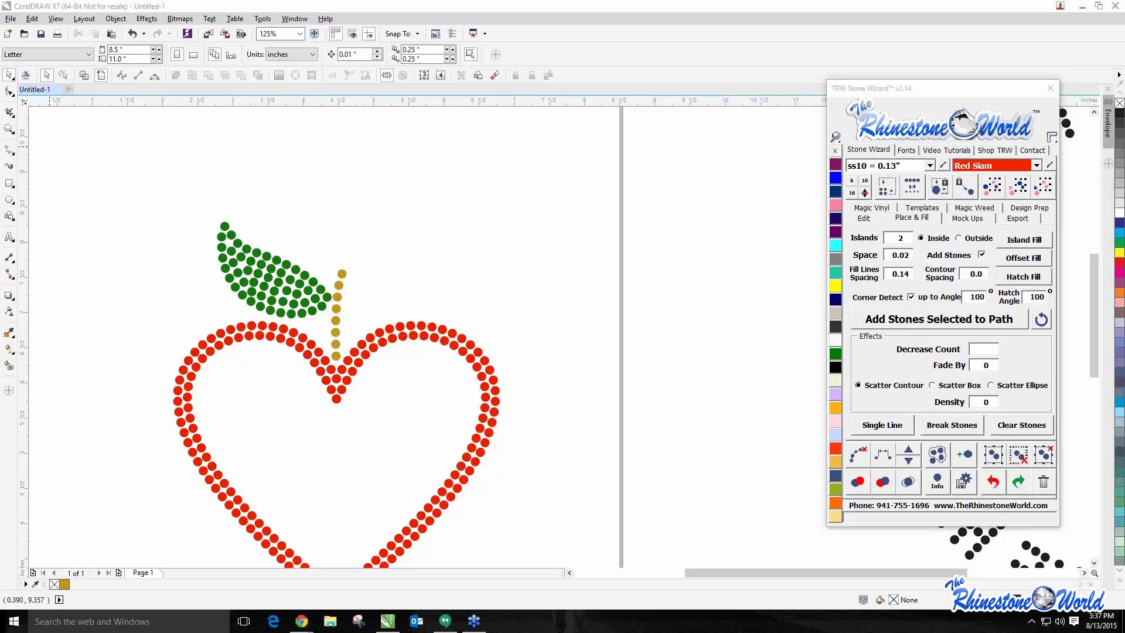
click(460, 311)
scroll(460, 312, down, 4)
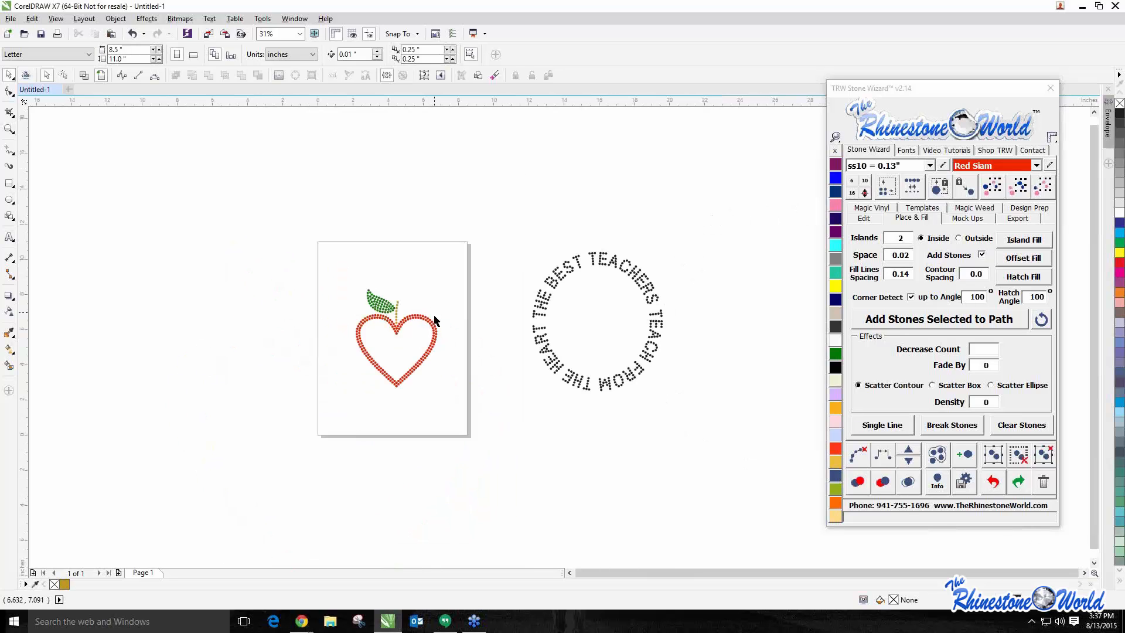
drag(489, 248, 304, 411)
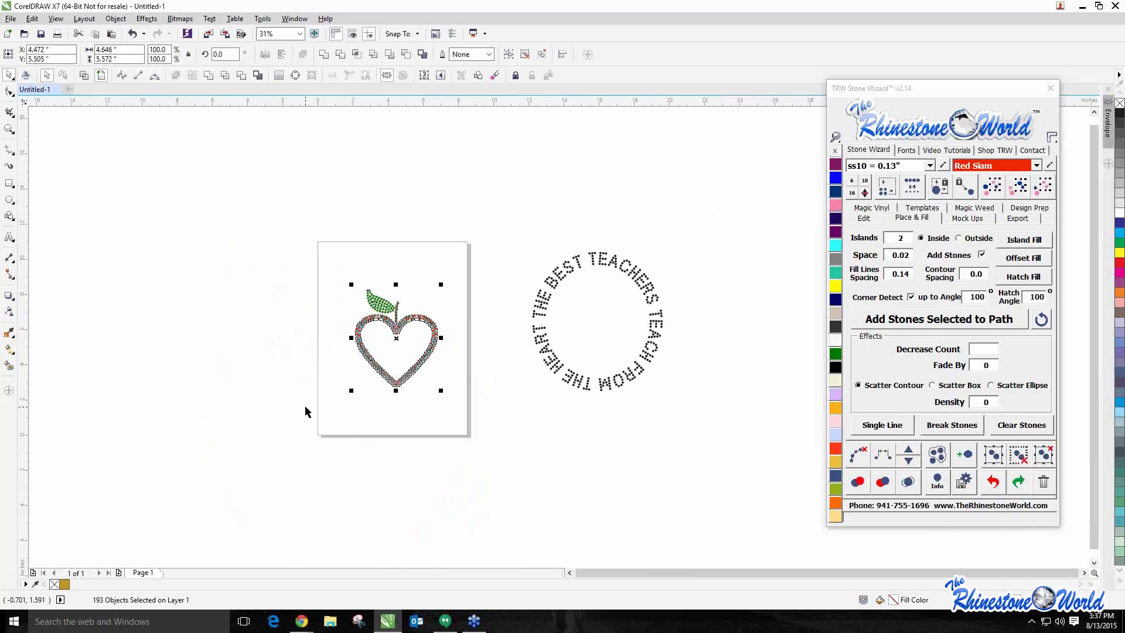
click(993, 454)
click(384, 322)
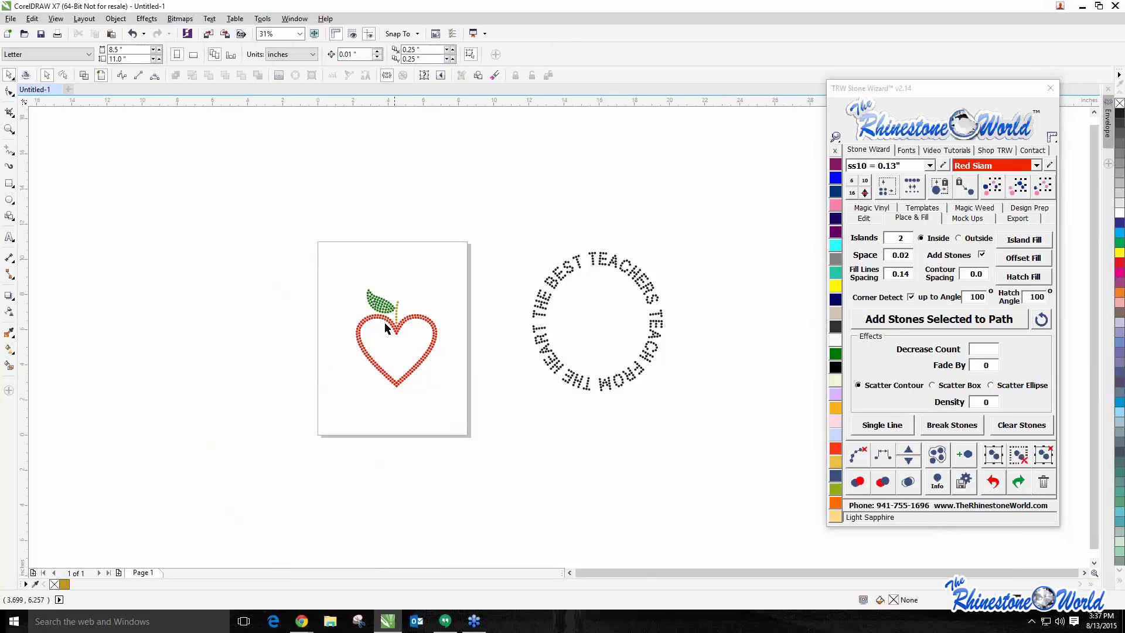
drag(392, 326, 278, 332)
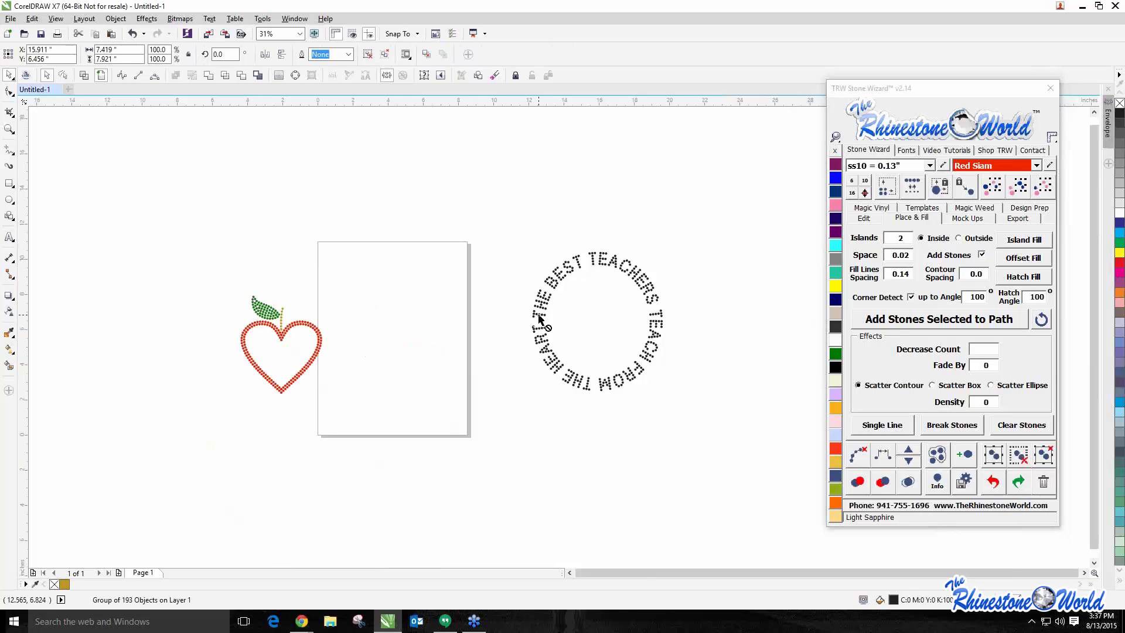
Move the circular text group back onto the page and place the heart apple group inside it
drag(538, 320, 344, 336)
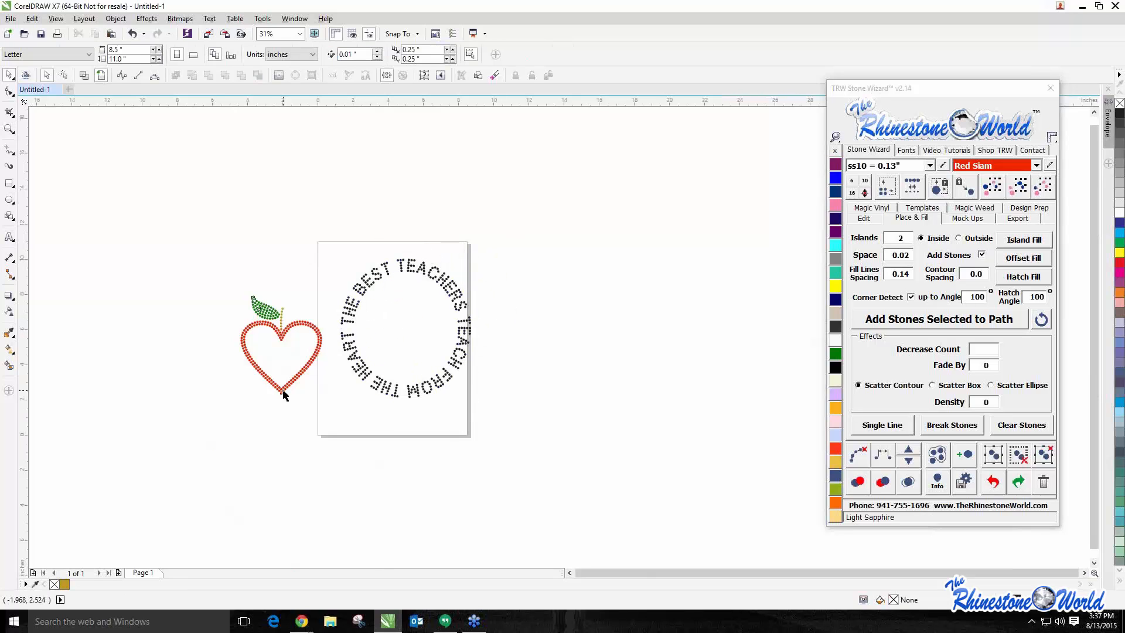
drag(281, 391, 412, 379)
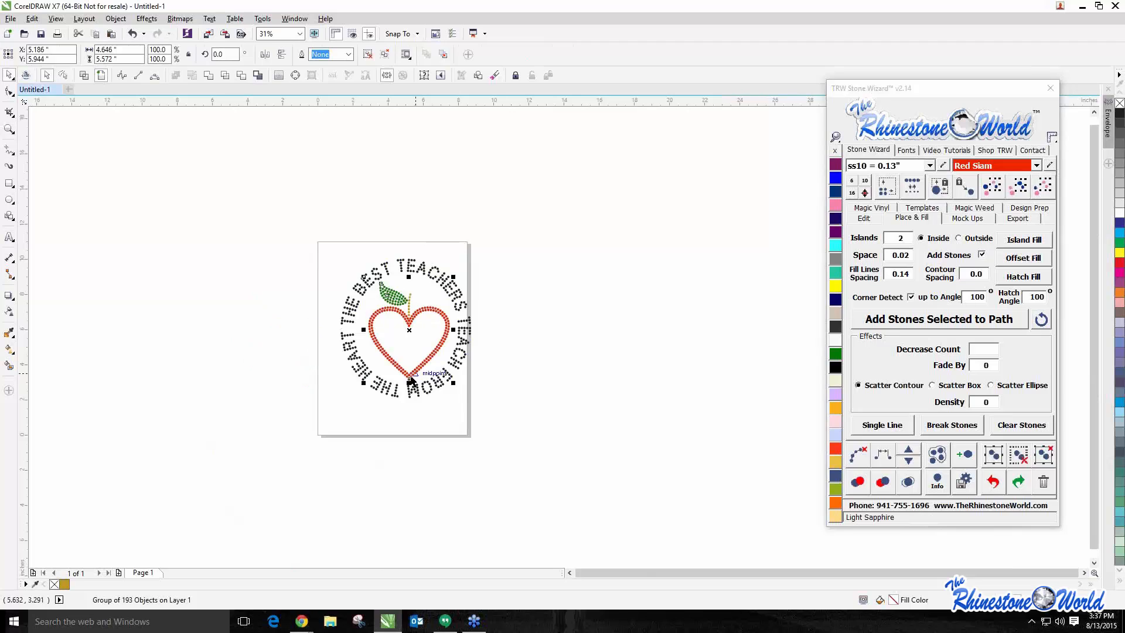
Centre the heart apple group and the circular text group together on the page
shift+click(465, 348)
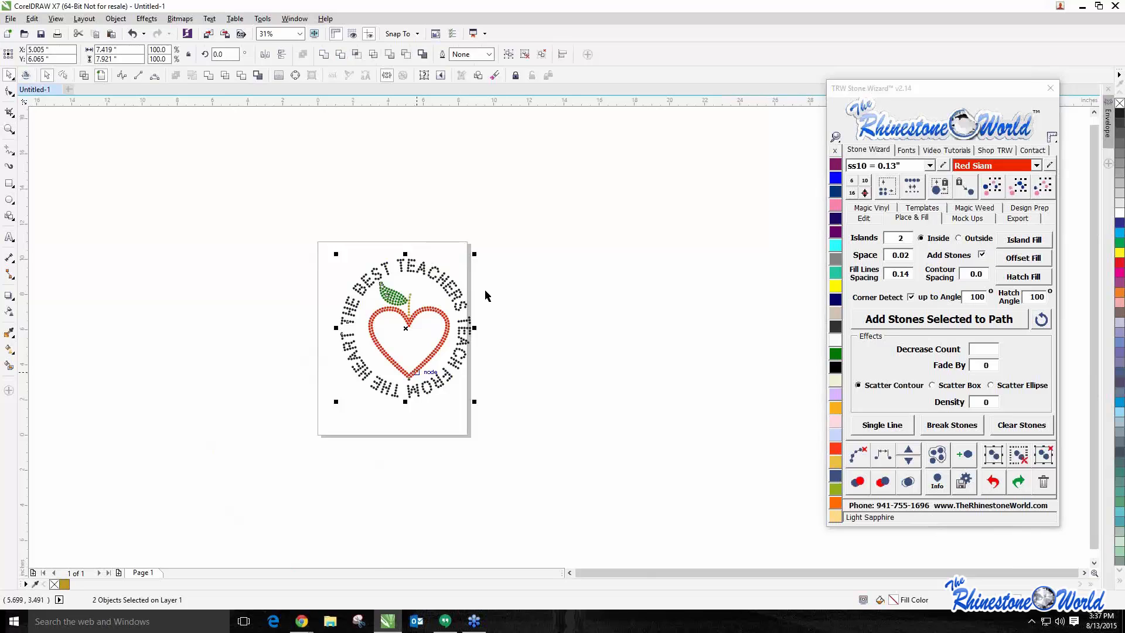
key(p)
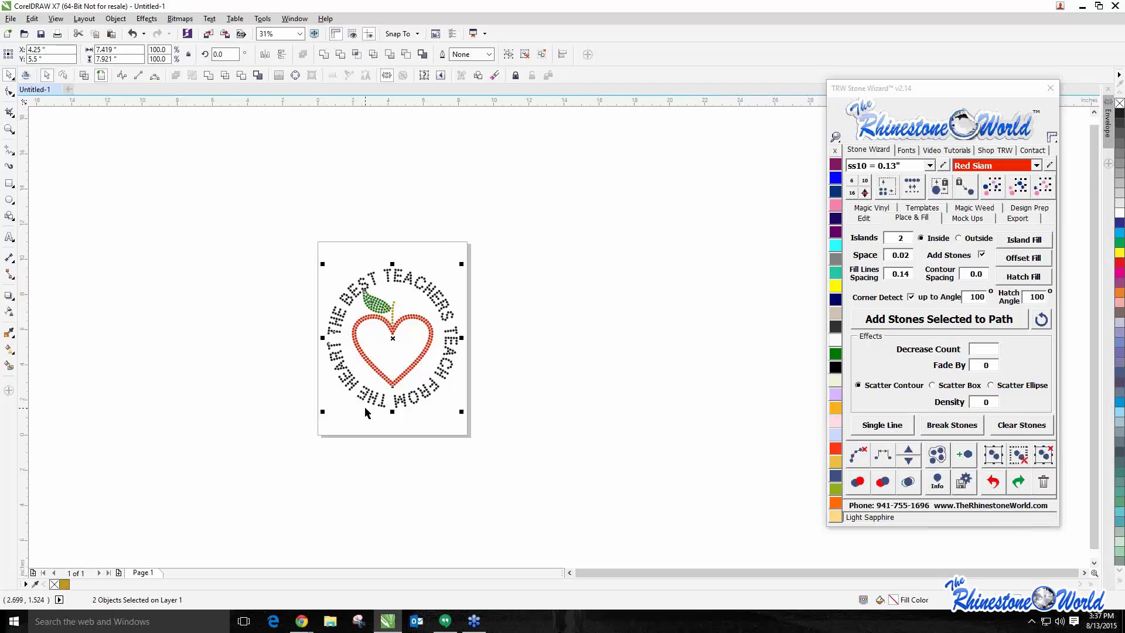
scroll(404, 328, up, 1)
click(411, 296)
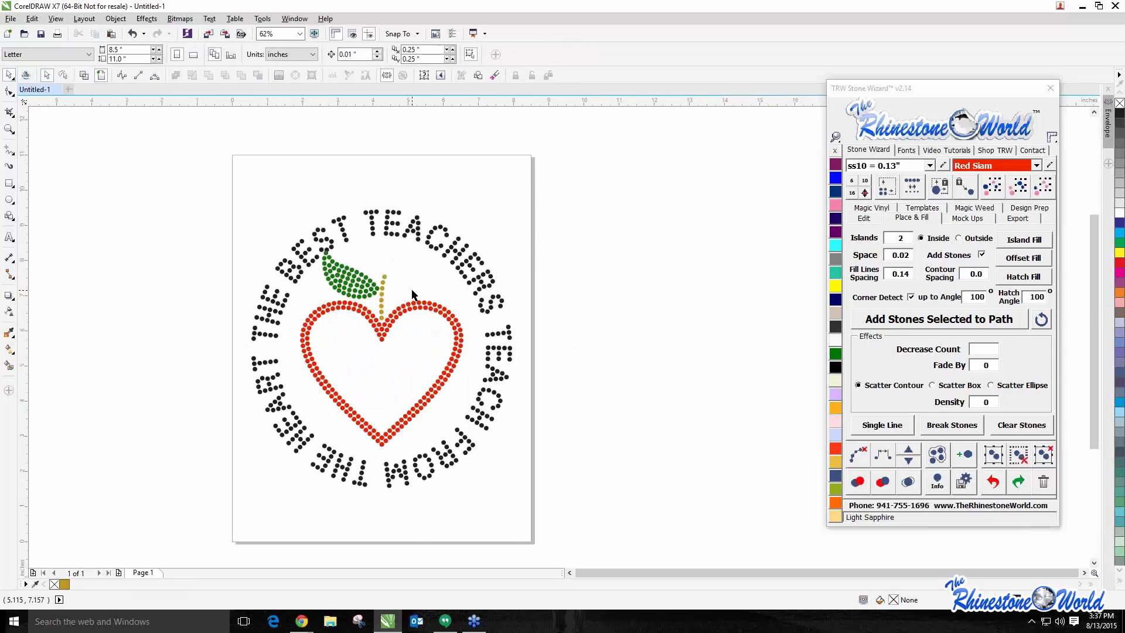
Nudge the heart apple group about 0.06 inch right and 0.08 inch down inside the text ring
scroll(412, 295, up, 1)
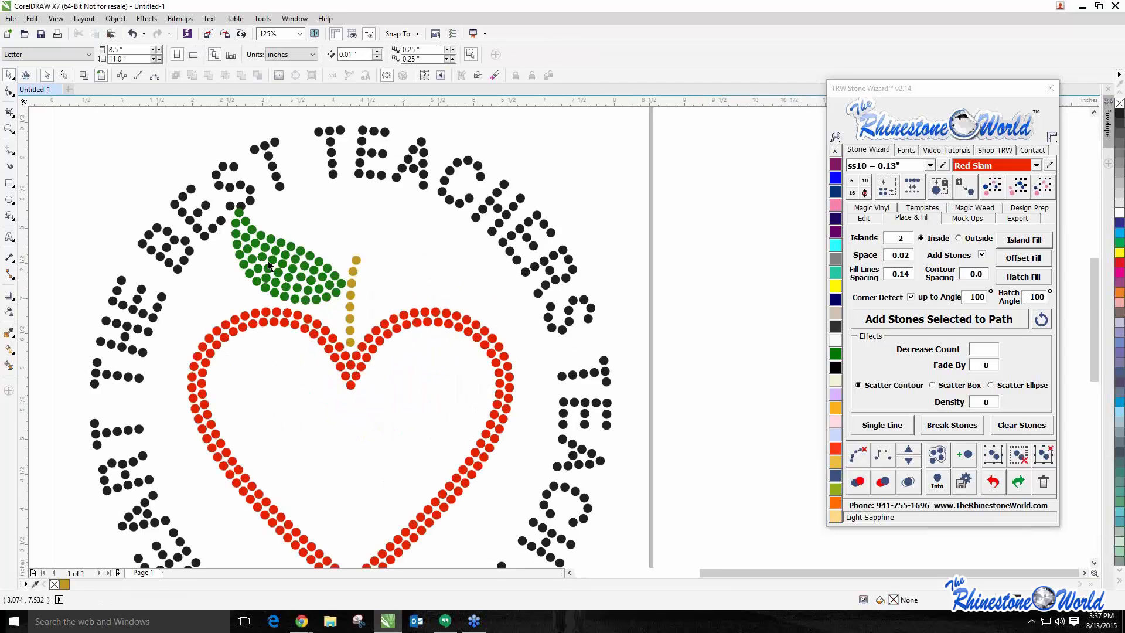
scroll(312, 328, down, 1)
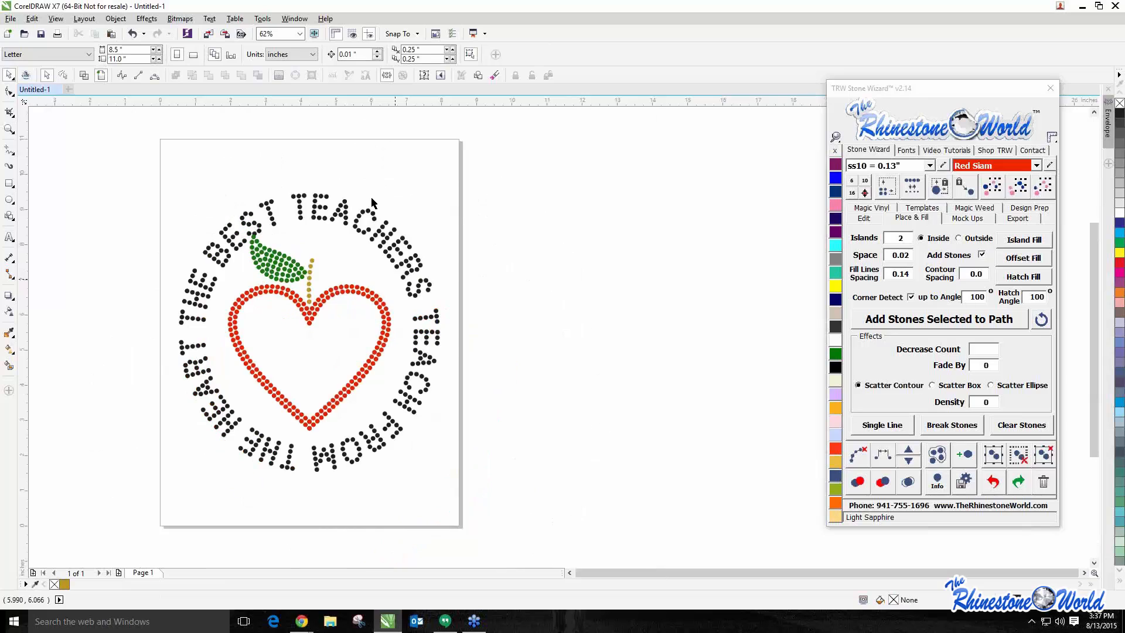
click(314, 318)
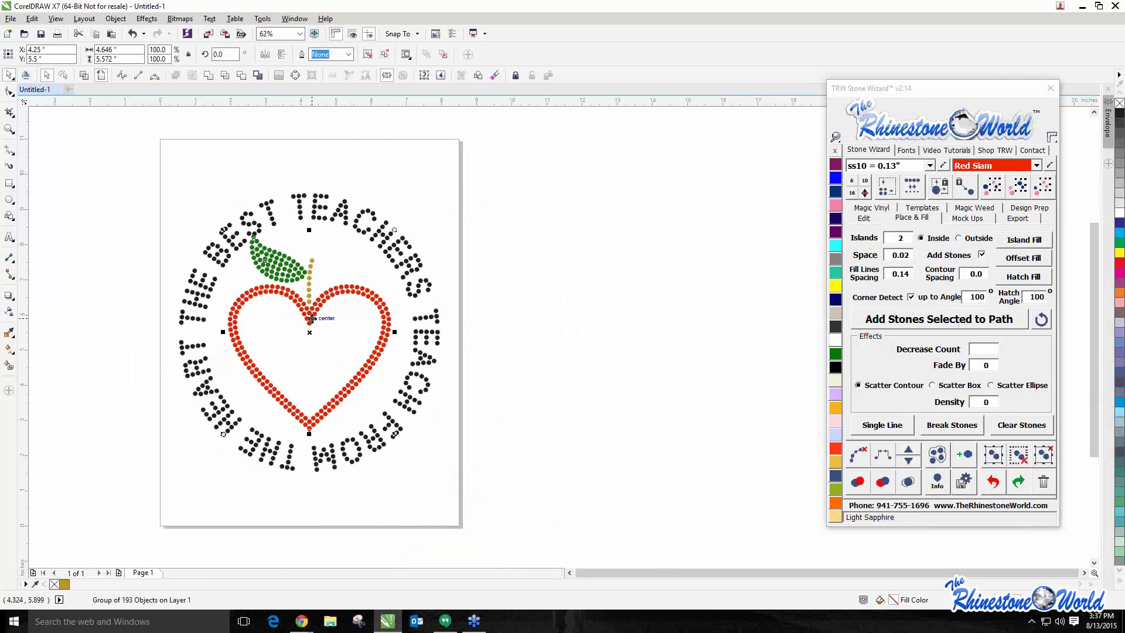
drag(311, 318, 313, 318)
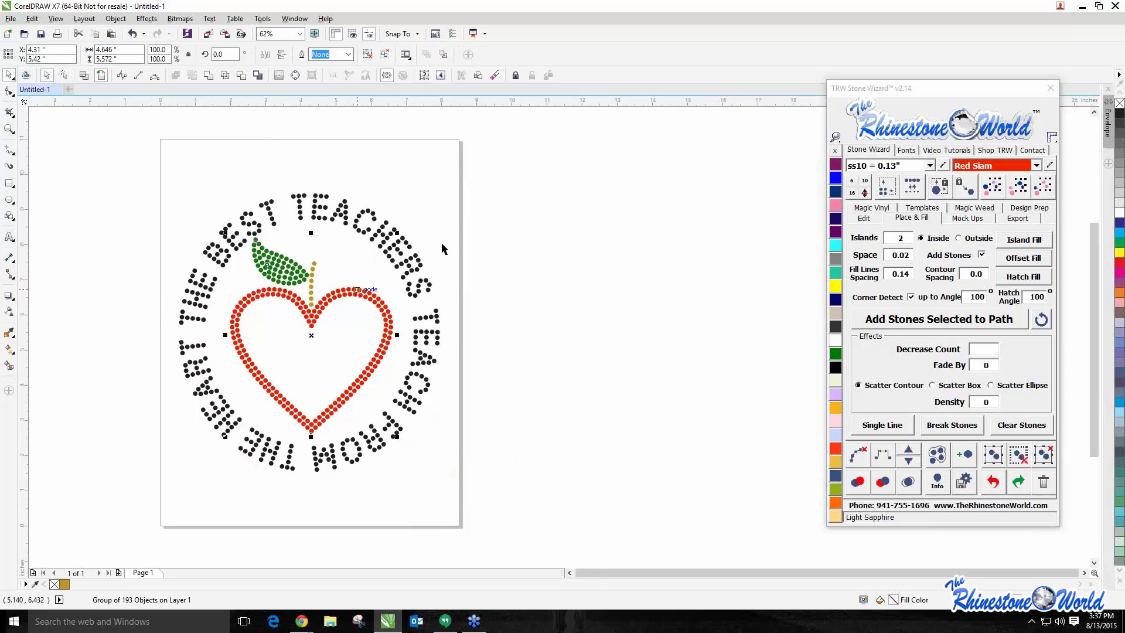
click(441, 241)
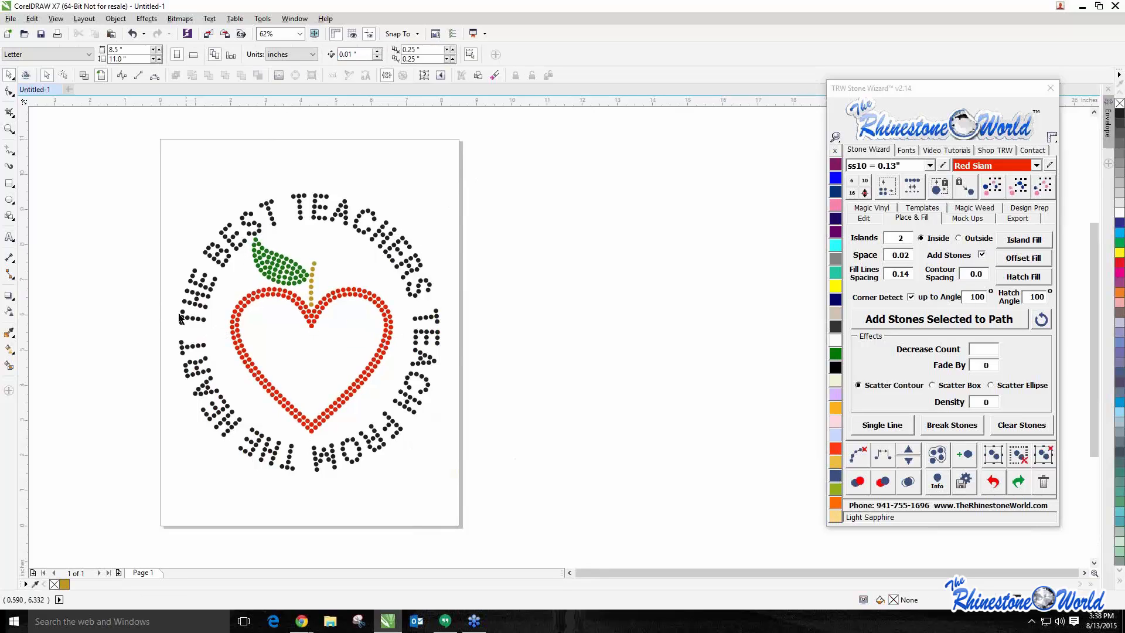
Recolour the circular text group's stones to Crystal
click(201, 328)
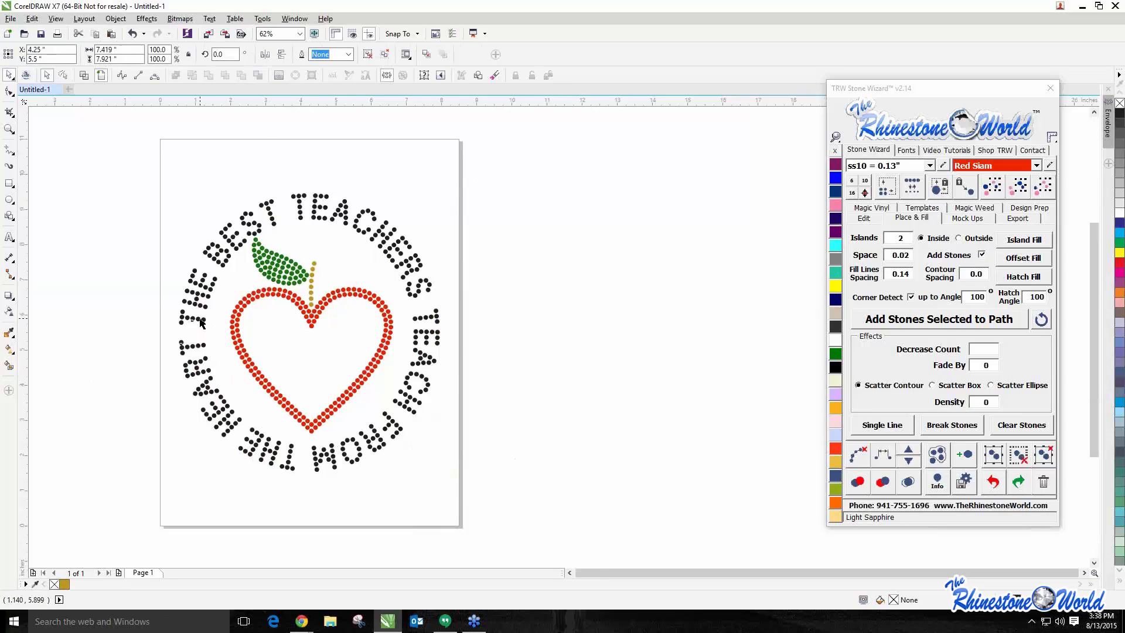
click(835, 338)
click(223, 295)
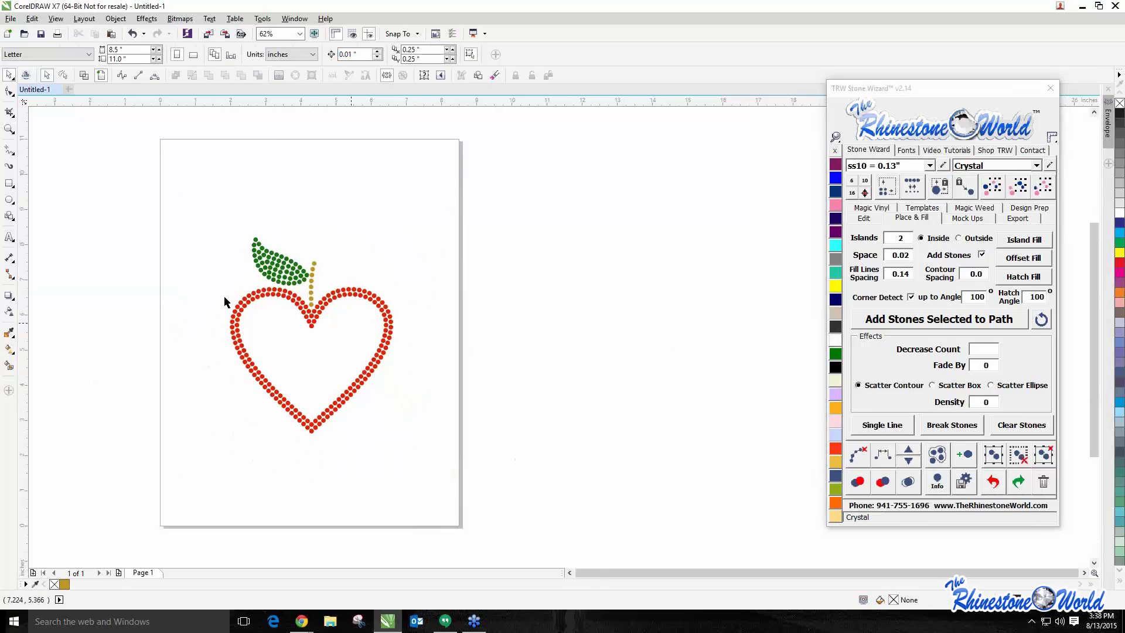
scroll(287, 293, down, 2)
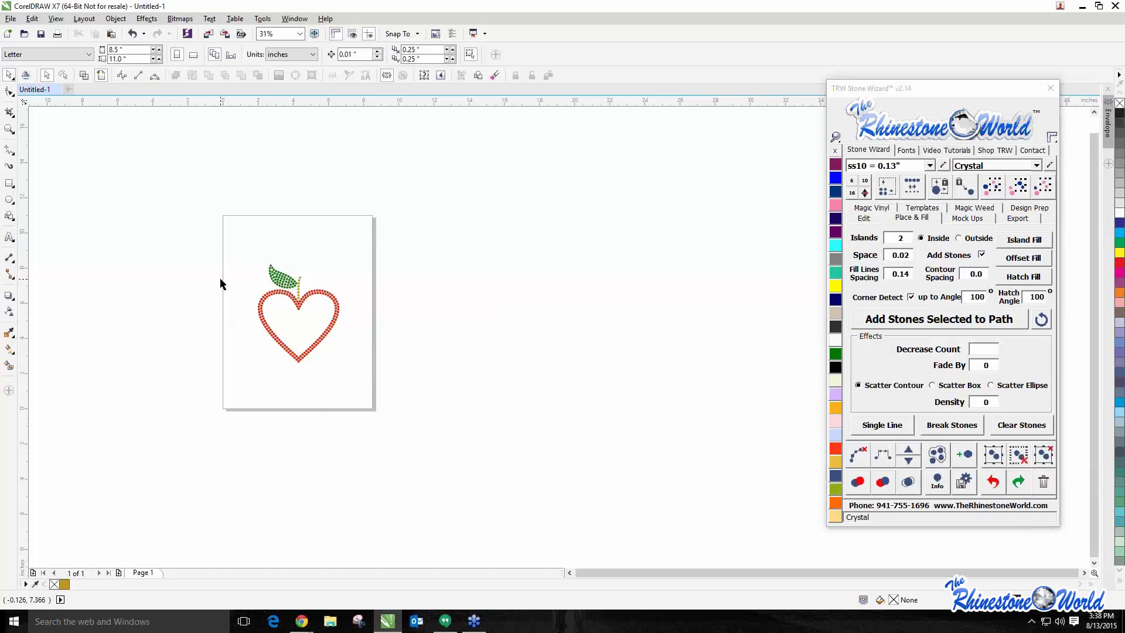
Select the whole design and enable Logo, Simulate Stones and Stone Detail for the mock-up
drag(164, 186, 542, 459)
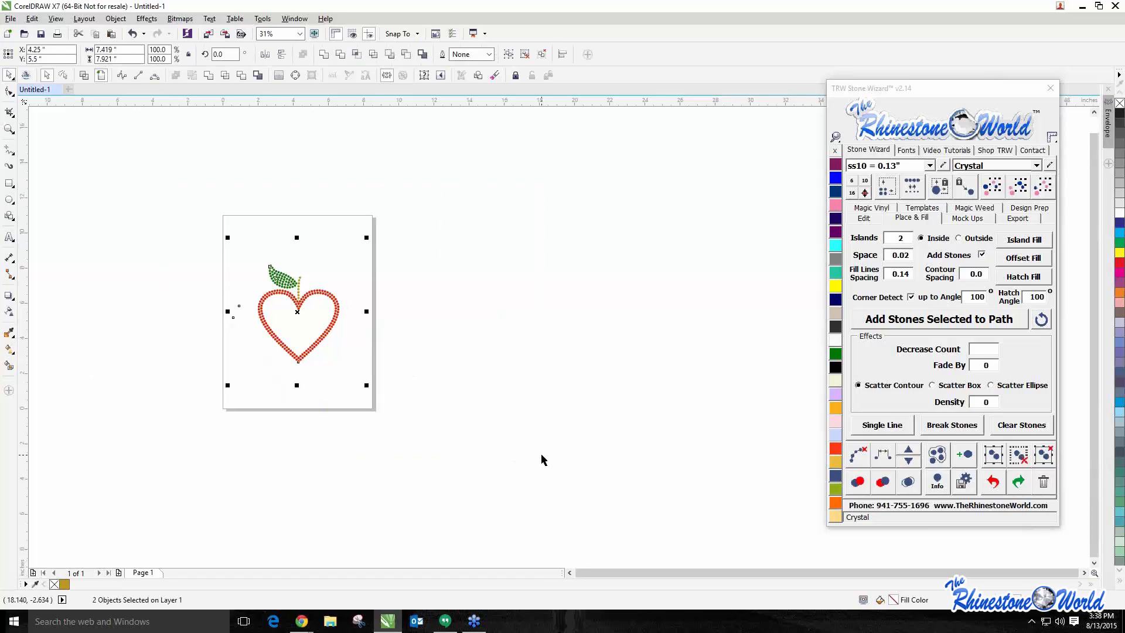
click(968, 219)
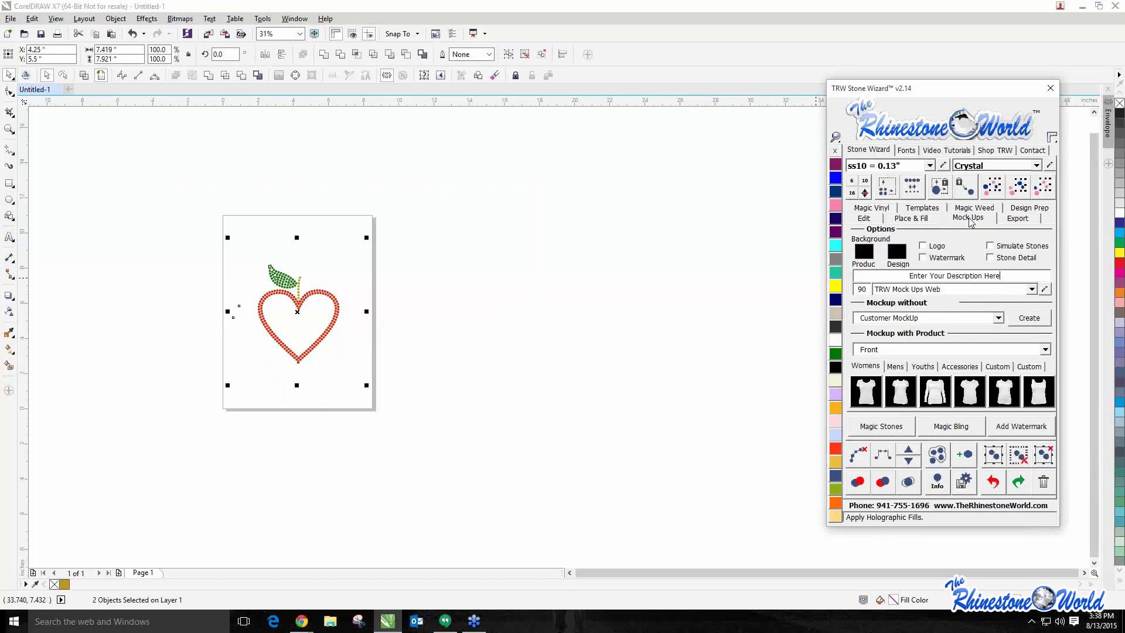
click(924, 246)
click(991, 246)
click(992, 257)
Set the mock-up description to "TRW Best Teachers" and the mock-up with product type to Proof - Front
click(968, 277)
text(TRW Best Teachers)
click(1045, 350)
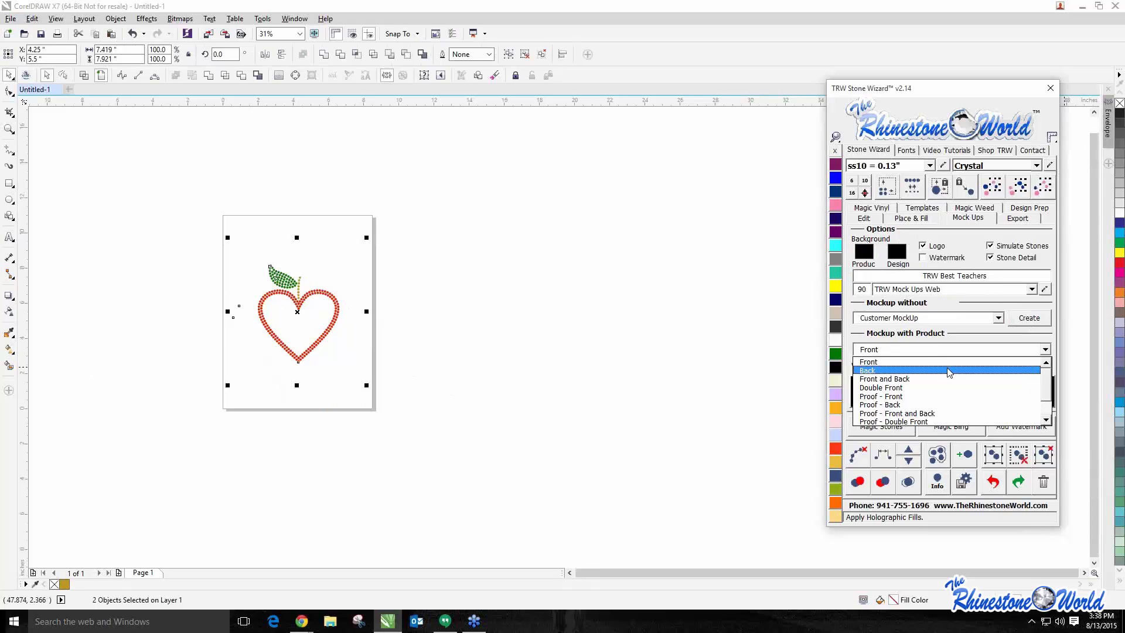
click(900, 397)
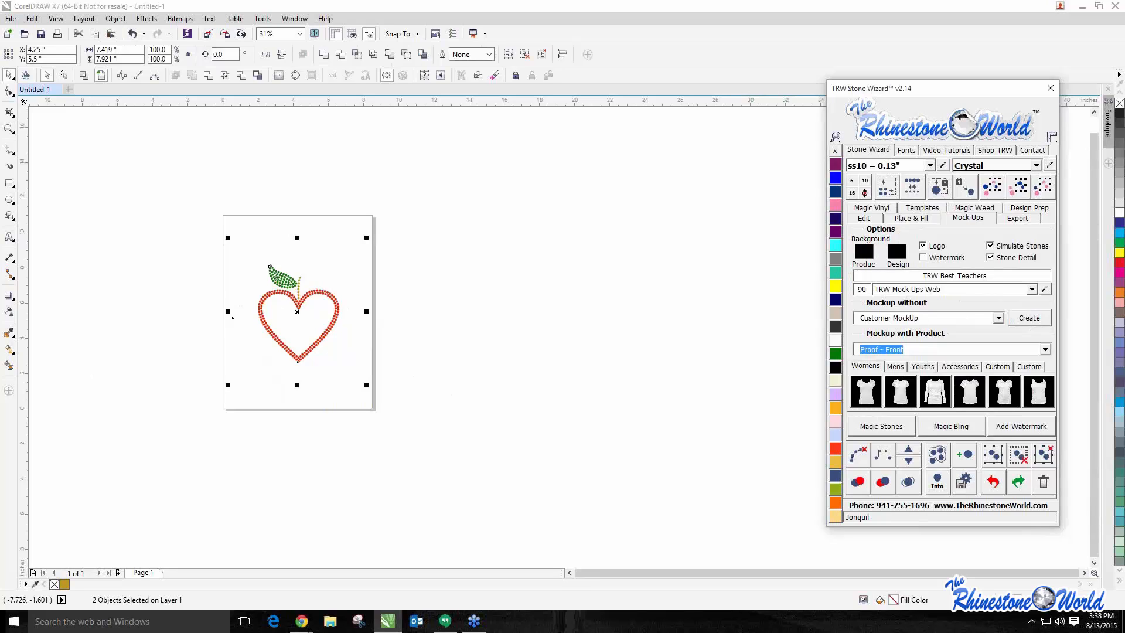
Enlarge the TRW Stone Wizard window to 150% and place it clear of the page
drag(890, 89, 579, 90)
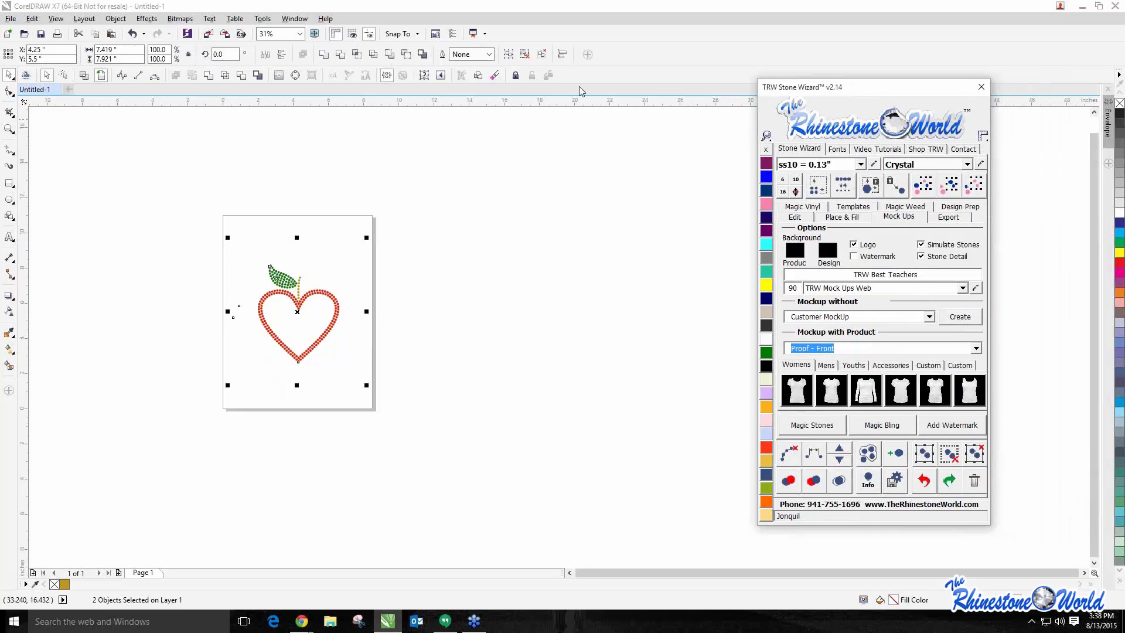
click(440, 133)
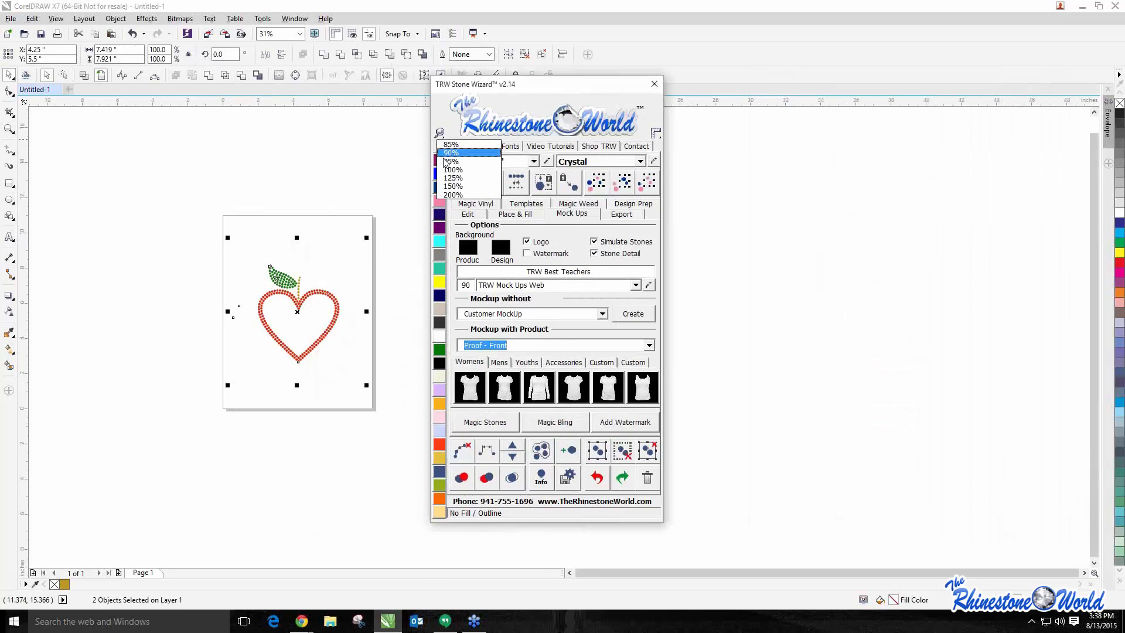
click(453, 187)
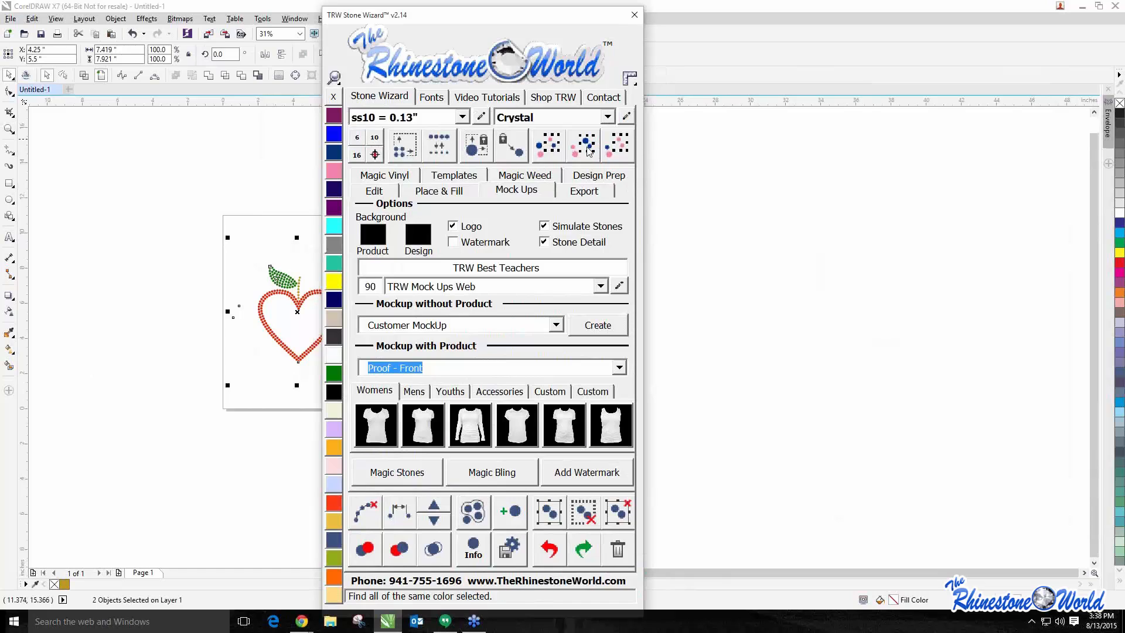
click(607, 117)
click(608, 117)
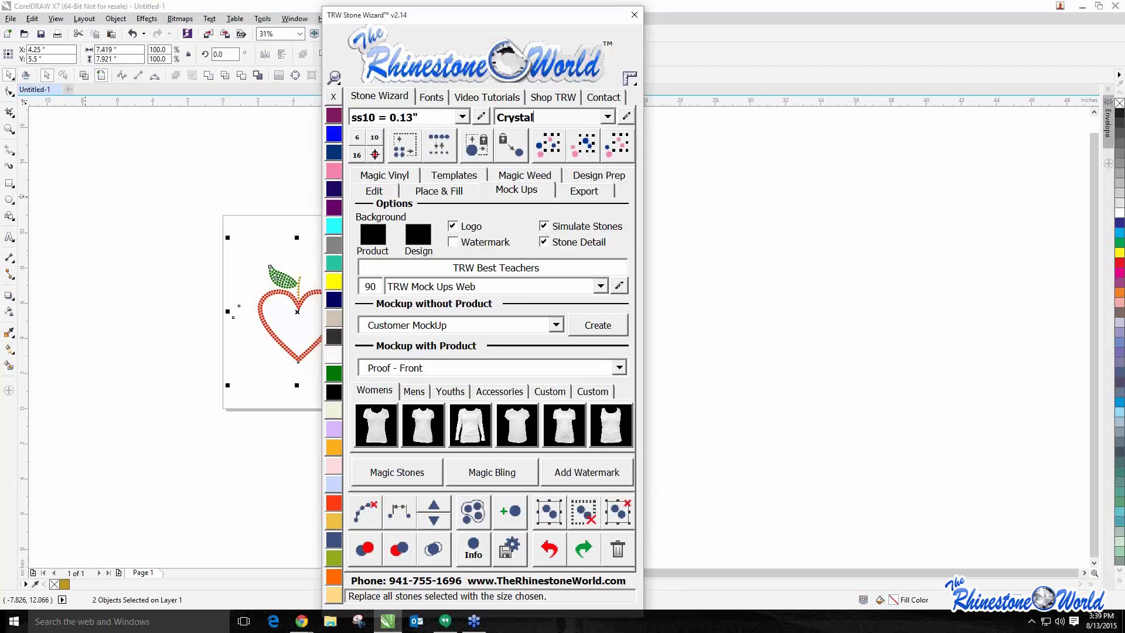
drag(526, 14, 649, 7)
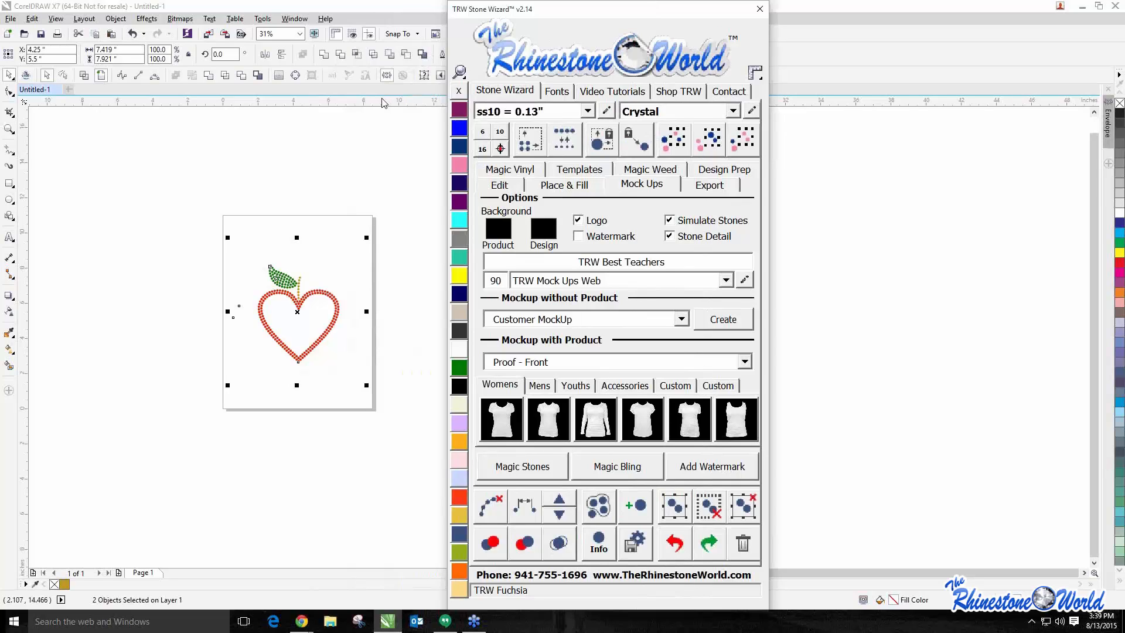
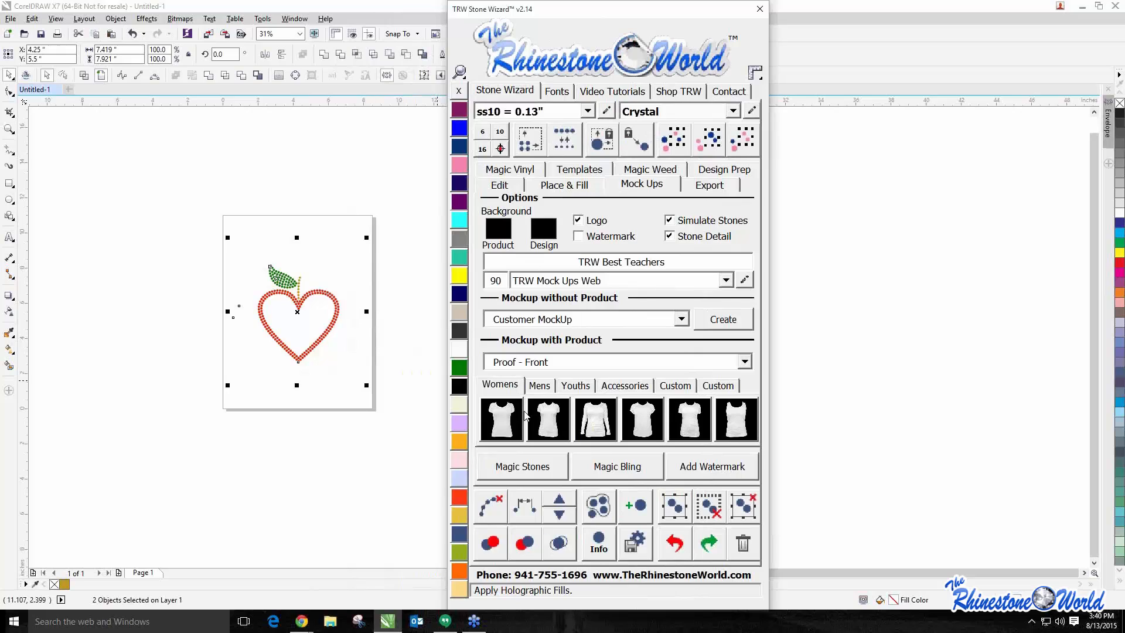
Generate the front proof of the selected design on the women's scoop-neck shirt
click(504, 422)
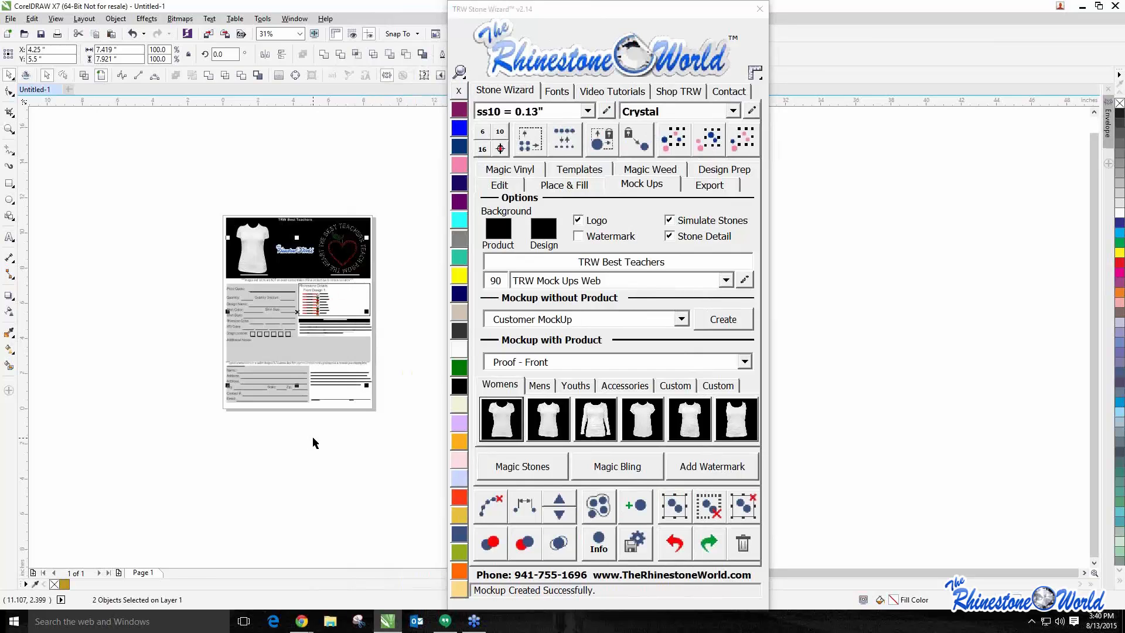
scroll(349, 238, up, 2)
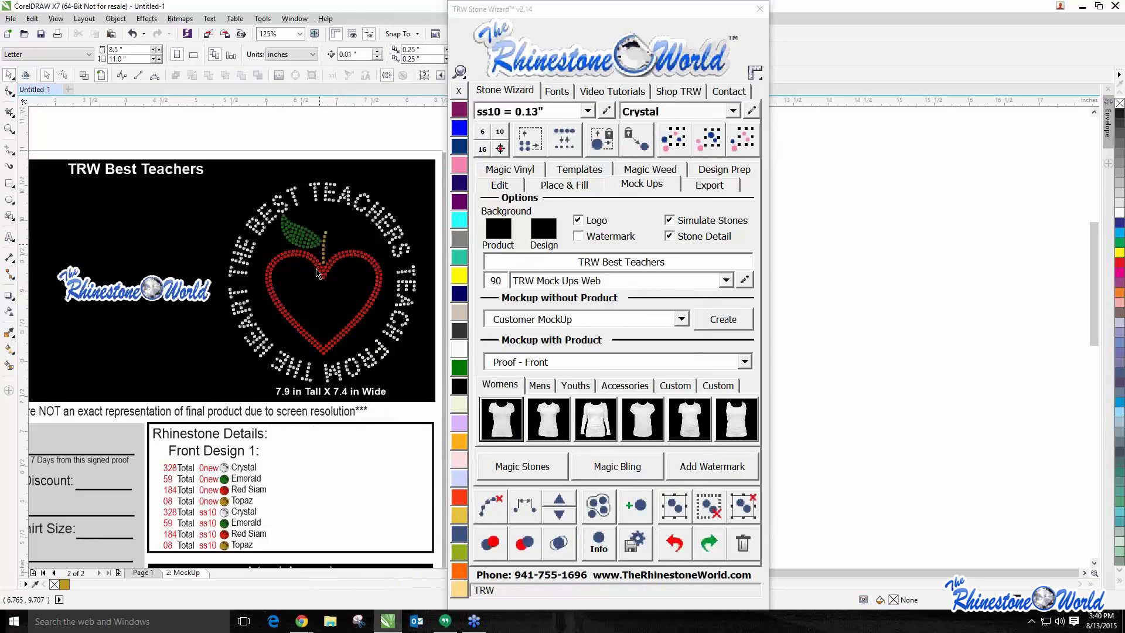
scroll(276, 276, down, 1)
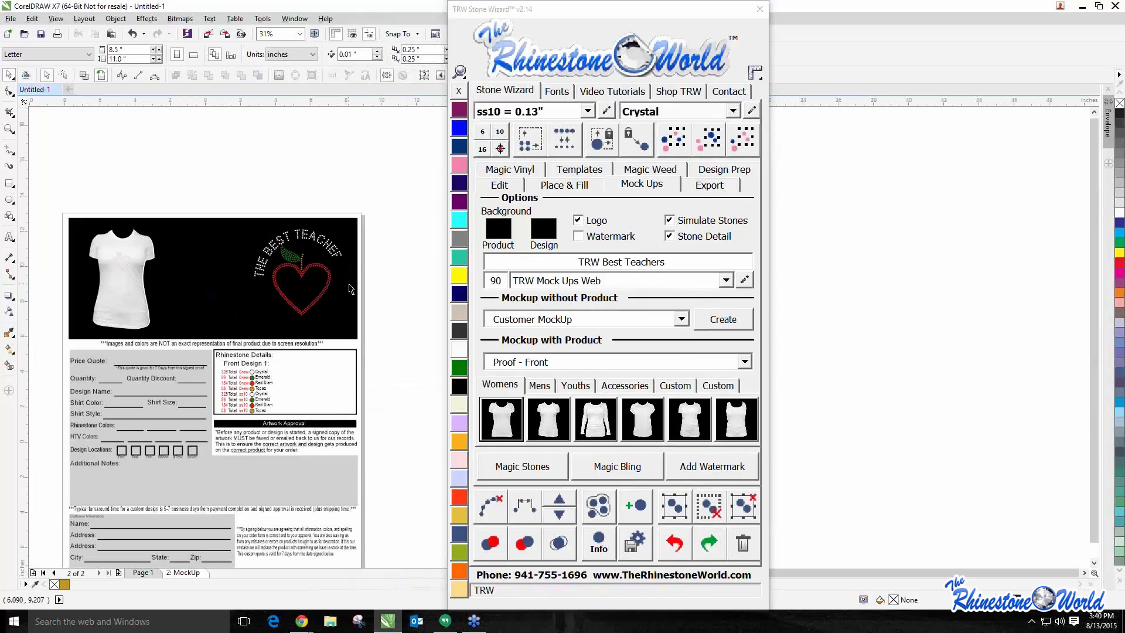
scroll(328, 281, down, 1)
Recolour the white shirt in the proof to magenta
scroll(272, 256, up, 4)
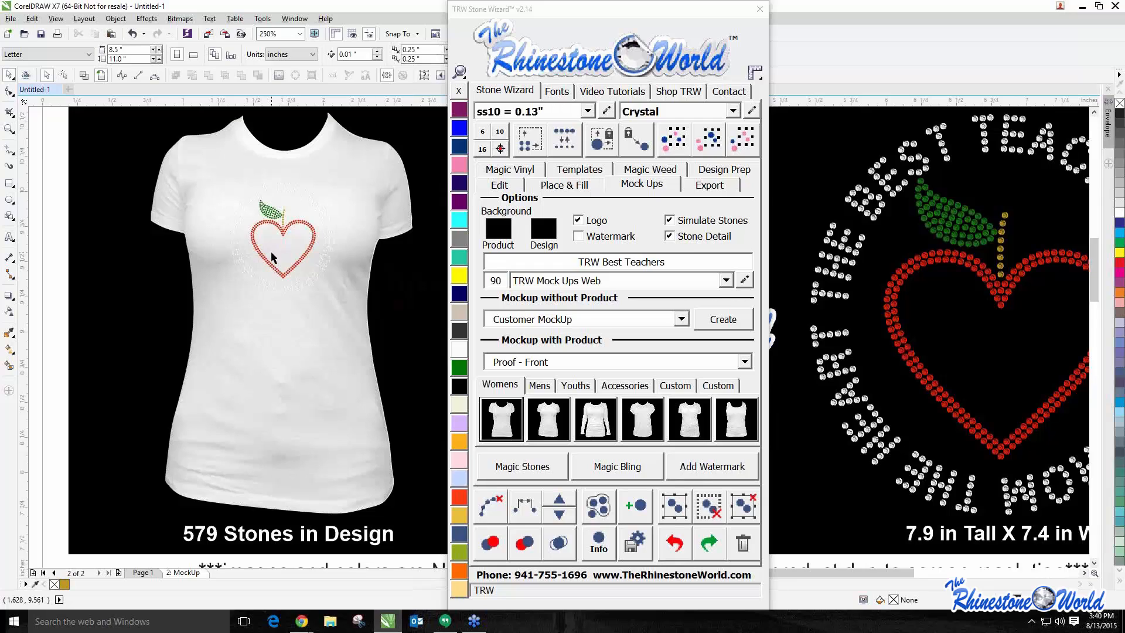
click(352, 143)
click(1118, 275)
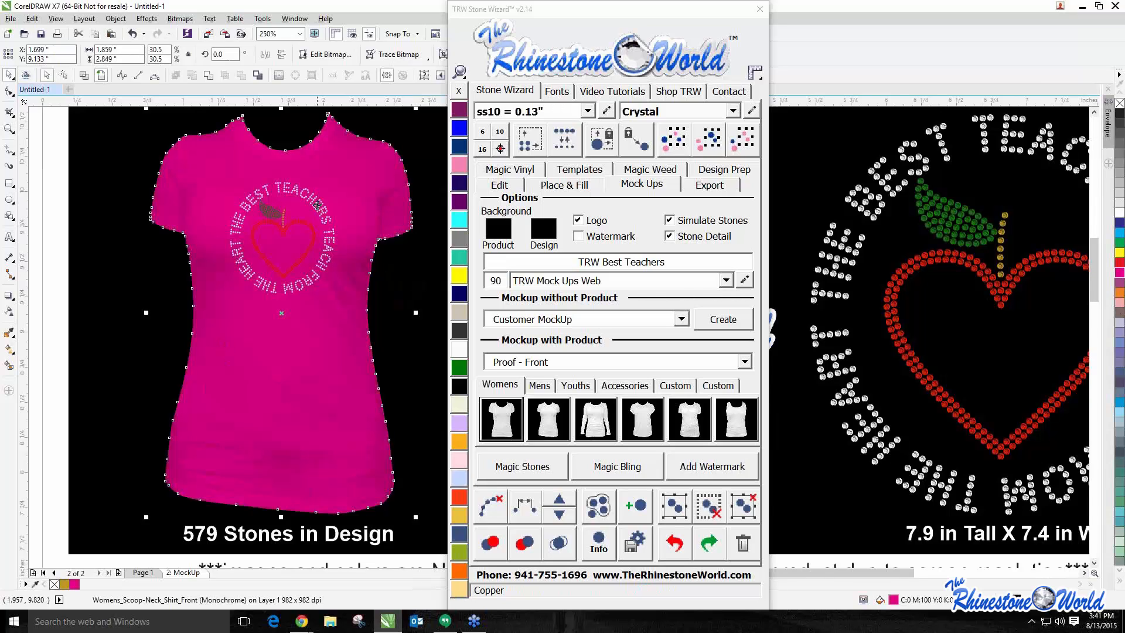
Examine the simulated stones of the heart, leaf, stem and circular text on the magenta shirt
scroll(319, 207, up, 1)
scroll(251, 249, up, 2)
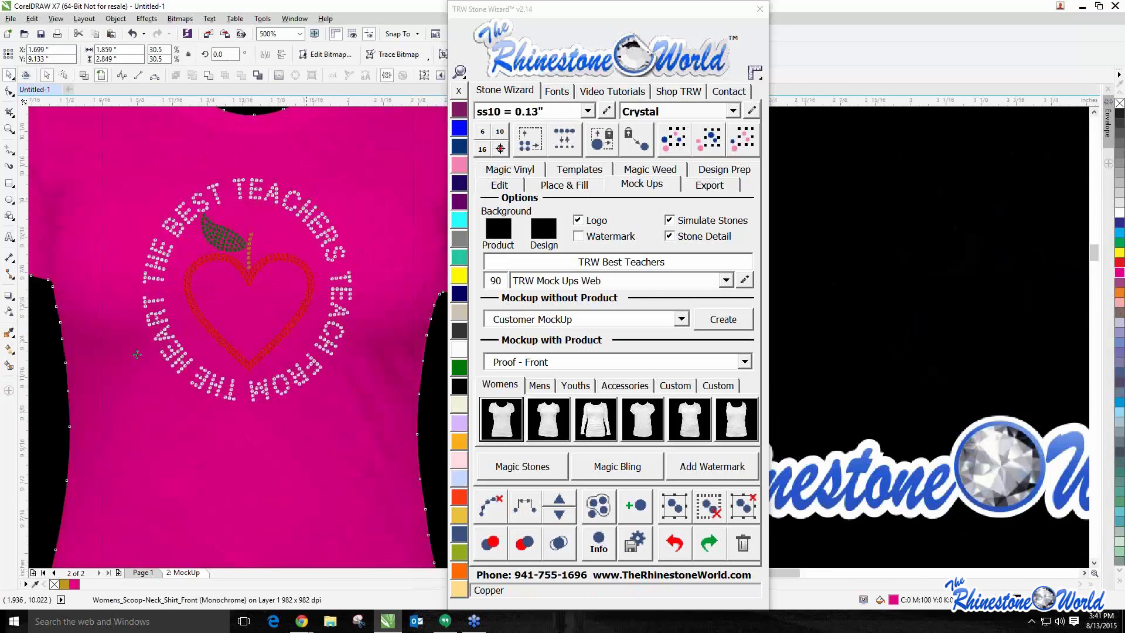
scroll(184, 226, up, 2)
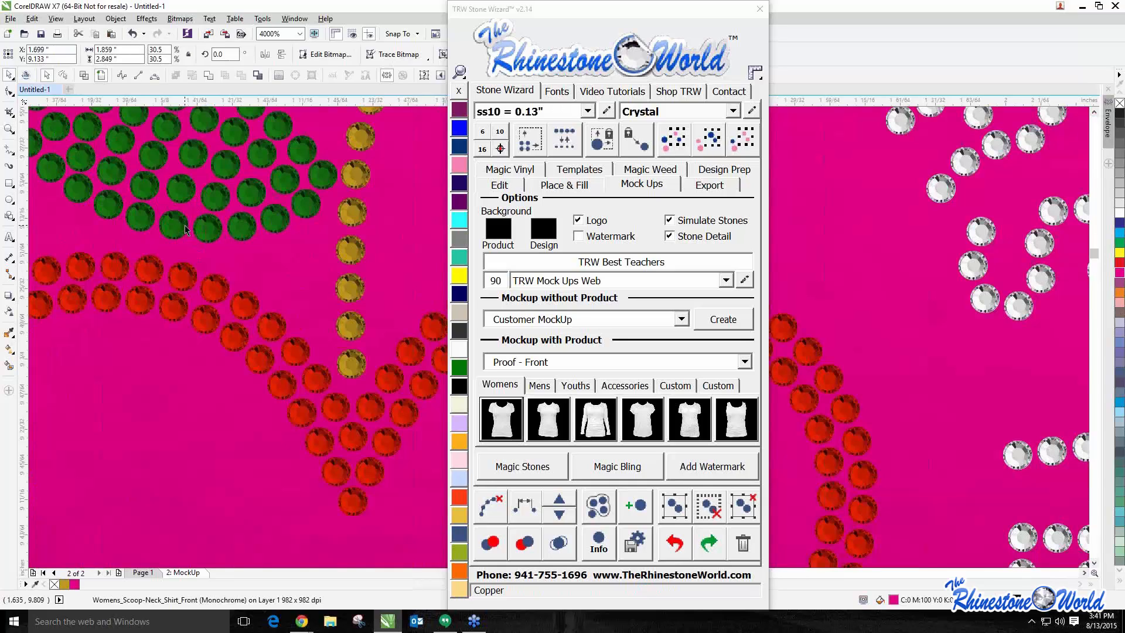
scroll(223, 178, down, 4)
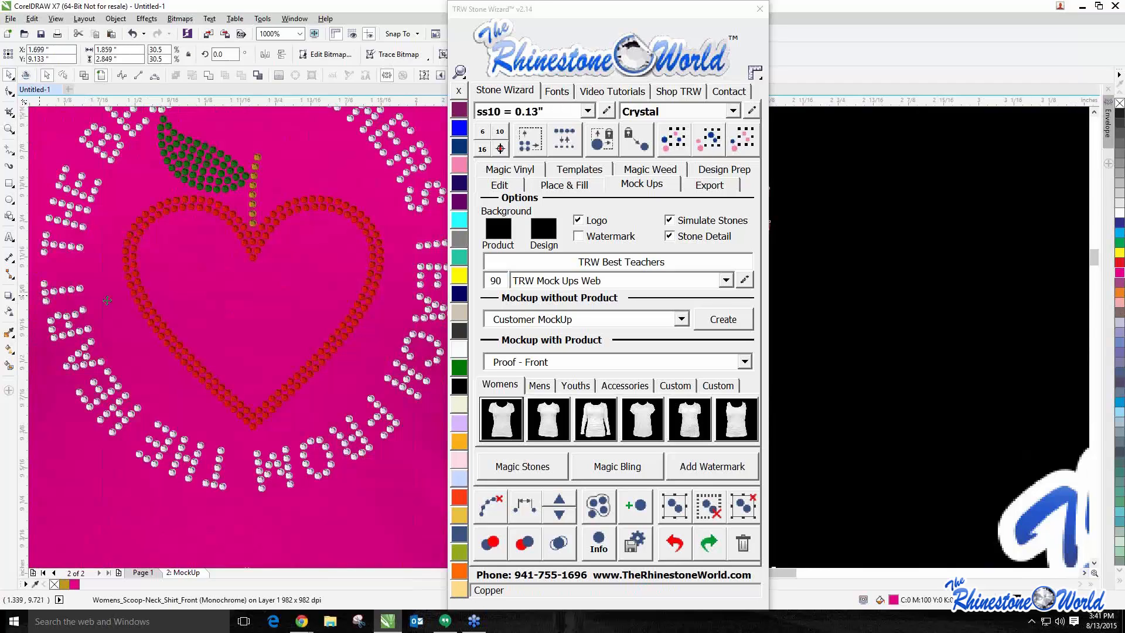
scroll(235, 316, down, 3)
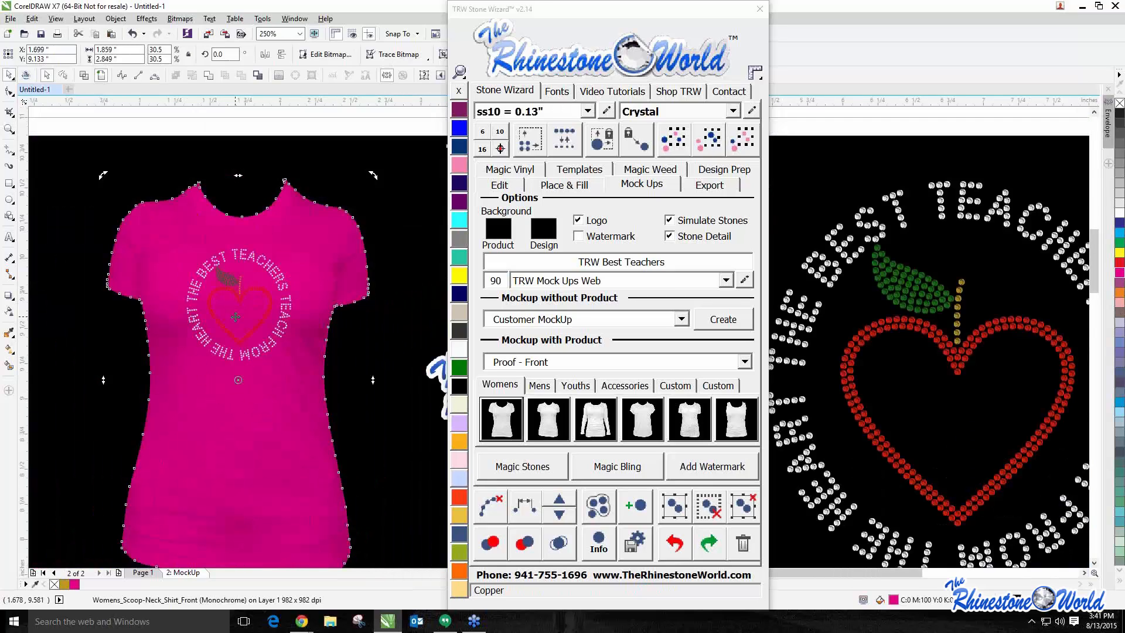
scroll(233, 291, down, 2)
click(299, 288)
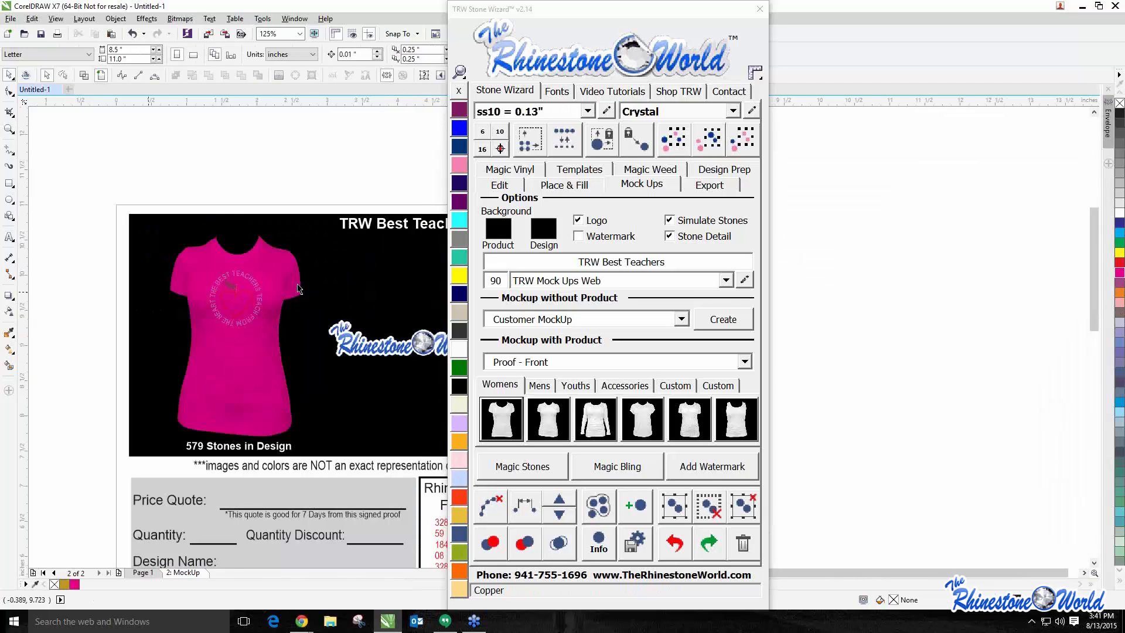
scroll(222, 290, up, 2)
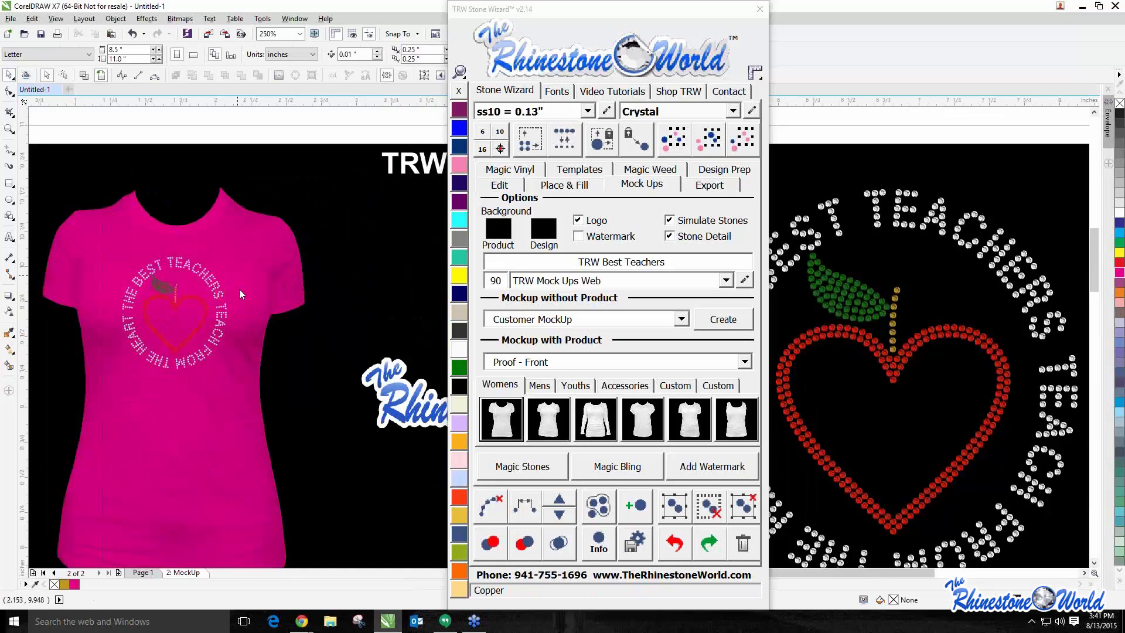
Add a Magic Bling sparkle over the upper part of the proof design's text ring
click(612, 468)
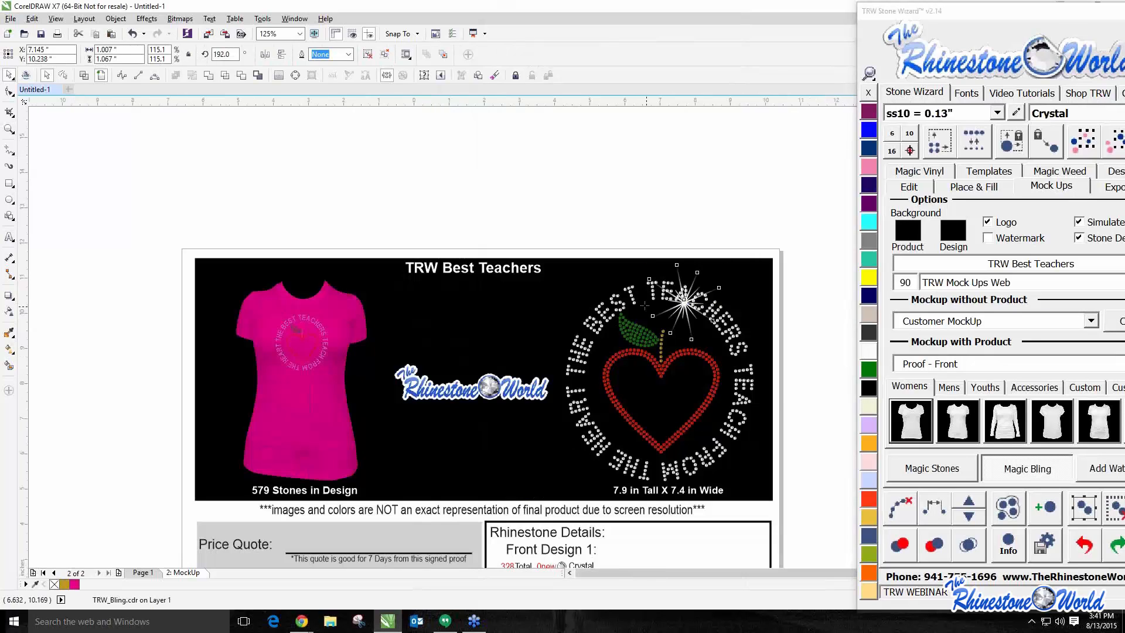
scroll(649, 317, up, 2)
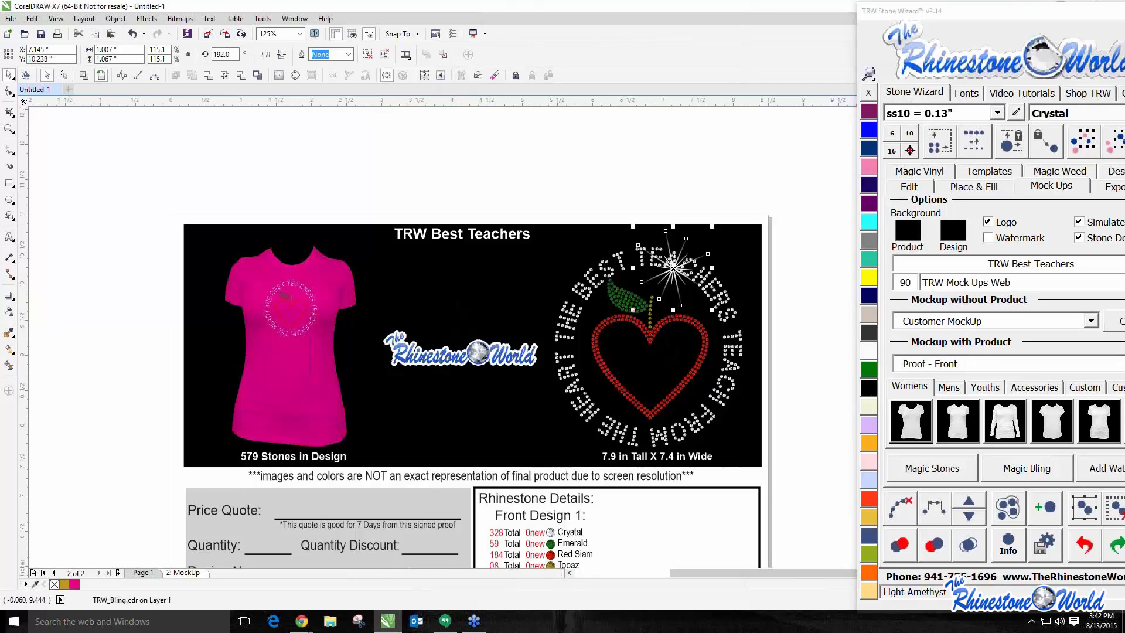
click(463, 150)
Move a single Crystal stone out of its letter in the proof's circular text and back into place
scroll(624, 262, up, 3)
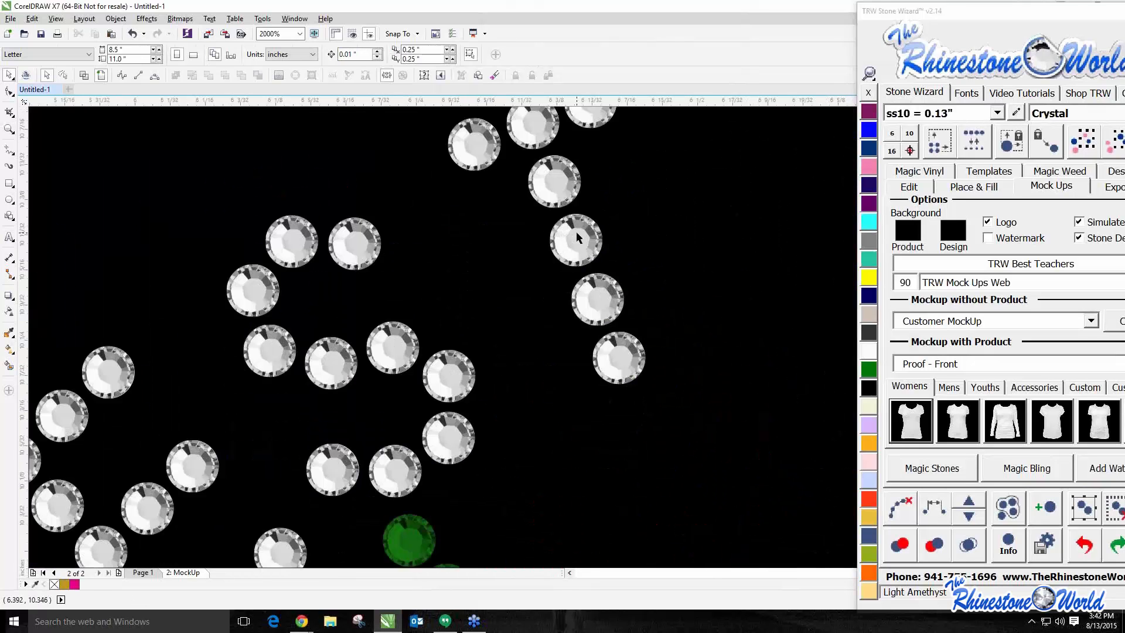
click(449, 246)
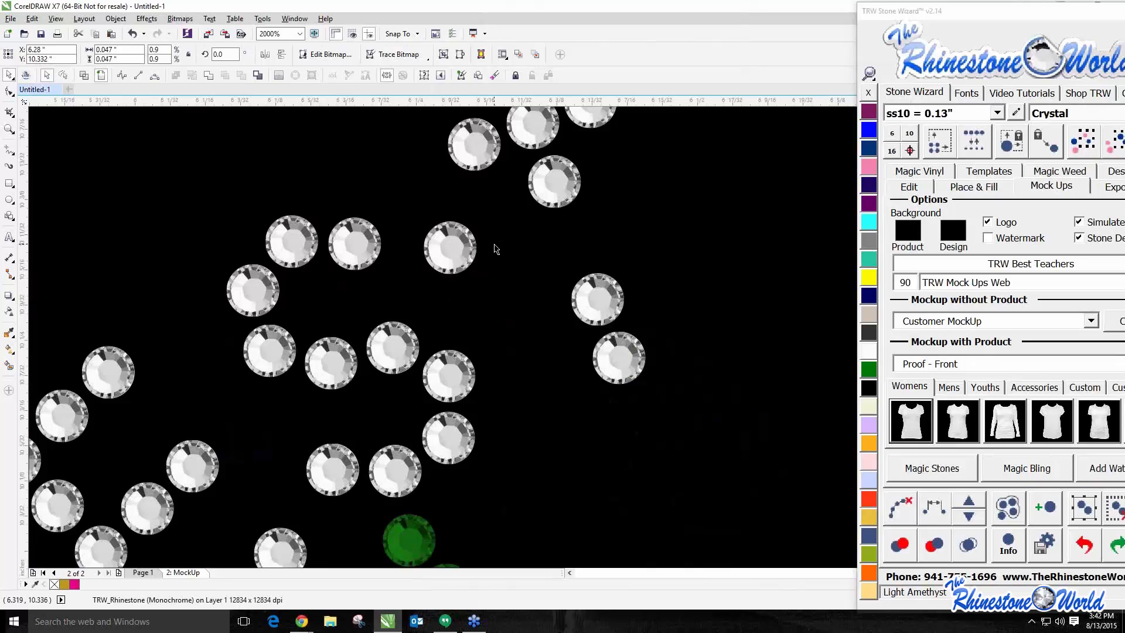
drag(450, 247, 576, 240)
drag(1034, 11, 927, 10)
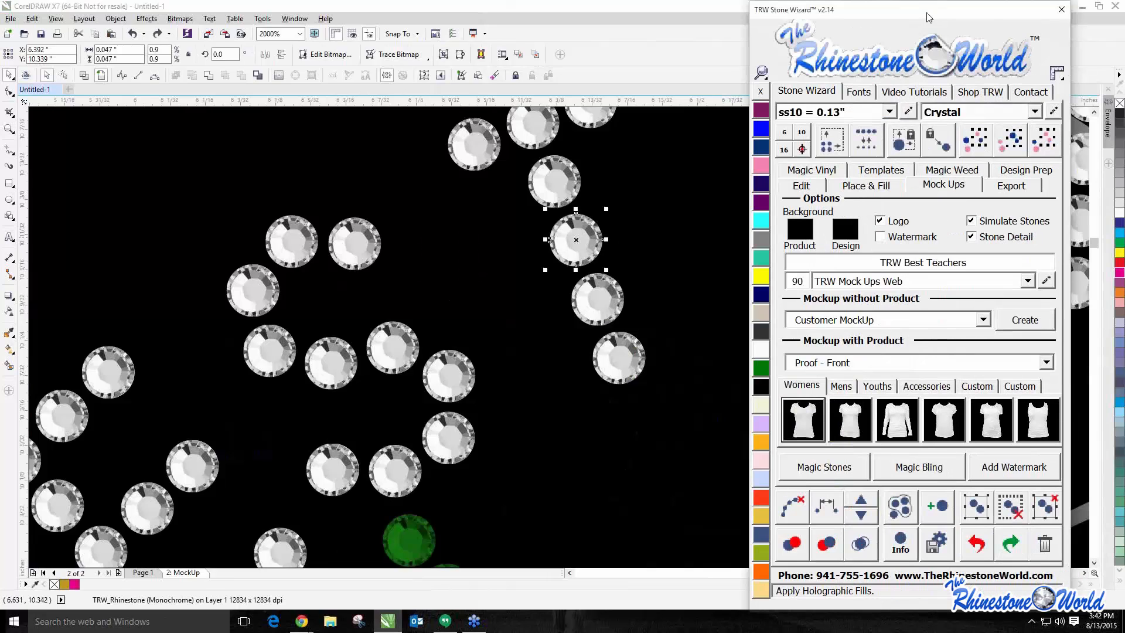
click(523, 334)
Return to the original heart apple design on Page 1
click(143, 572)
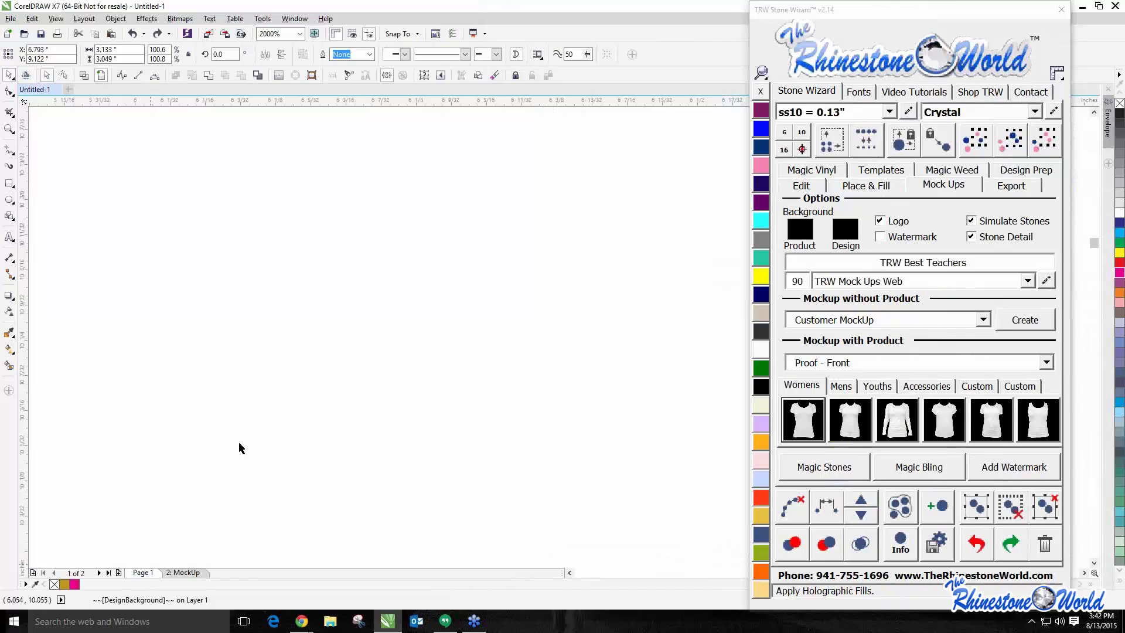
scroll(238, 444, down, 4)
scroll(240, 446, down, 4)
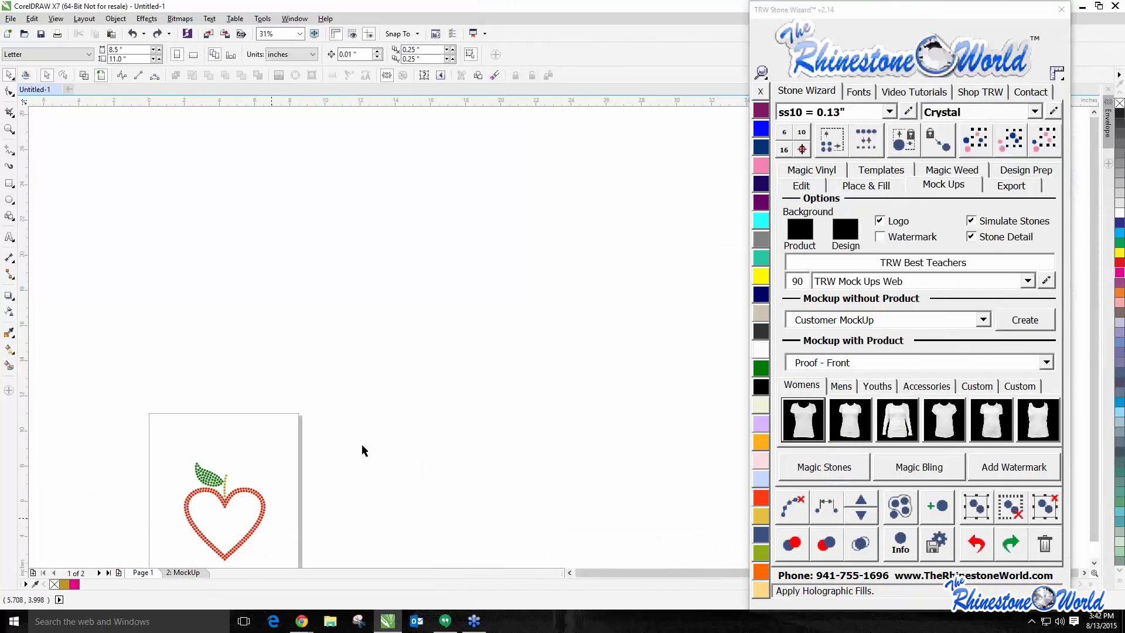
scroll(322, 474, up, 5)
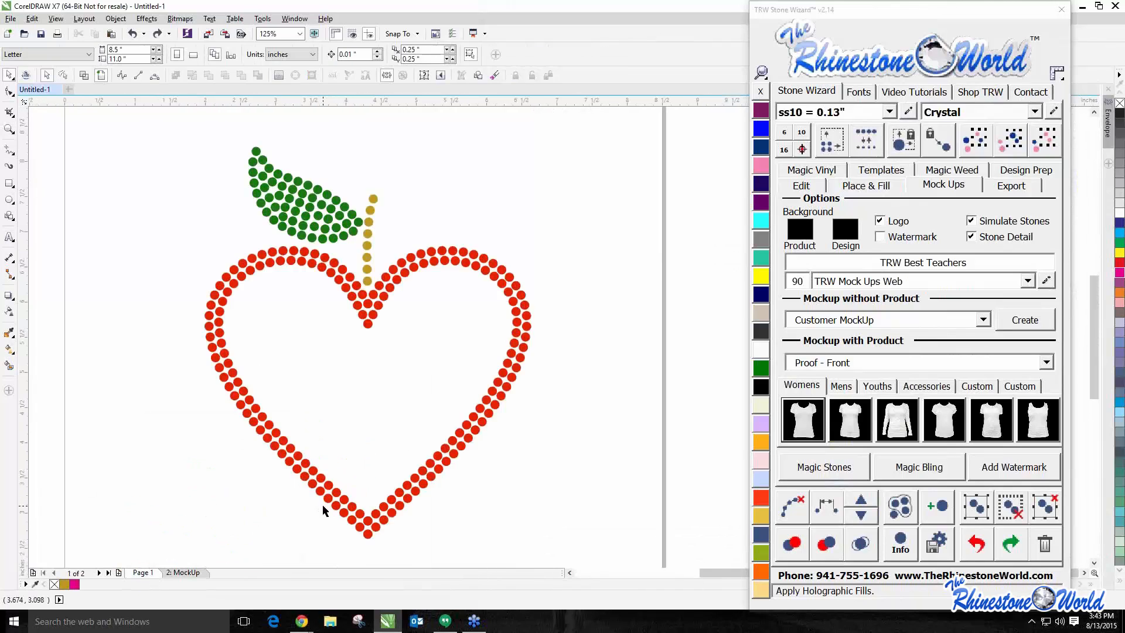
Apply Magic Stones to the heart apple group on Page 1
drag(370, 408, 281, 481)
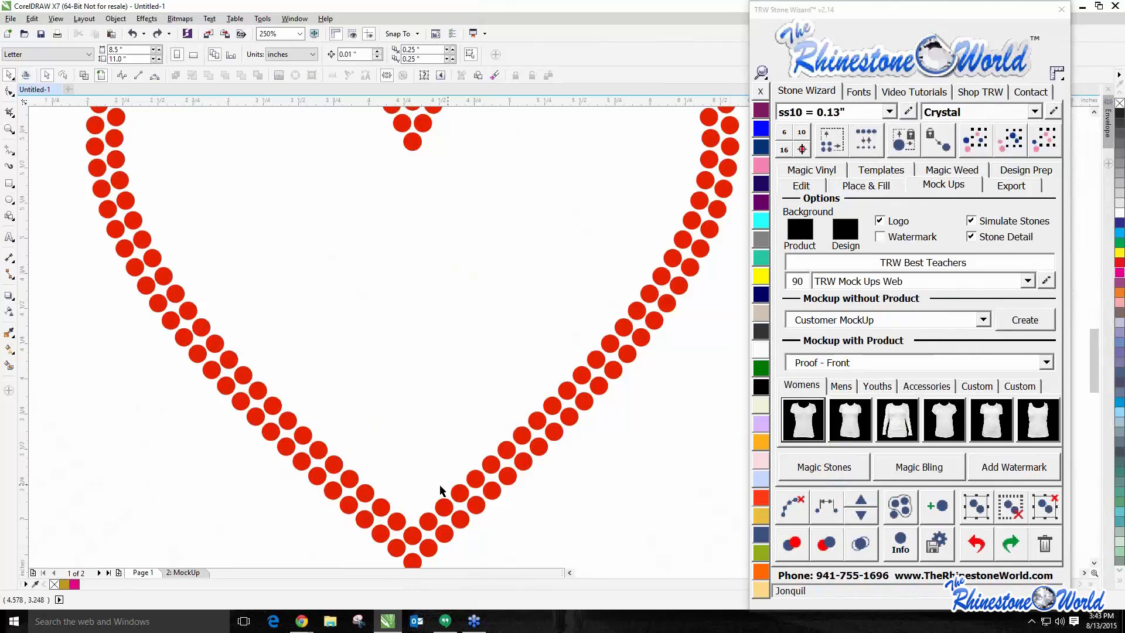
click(363, 492)
scroll(363, 492, down, 2)
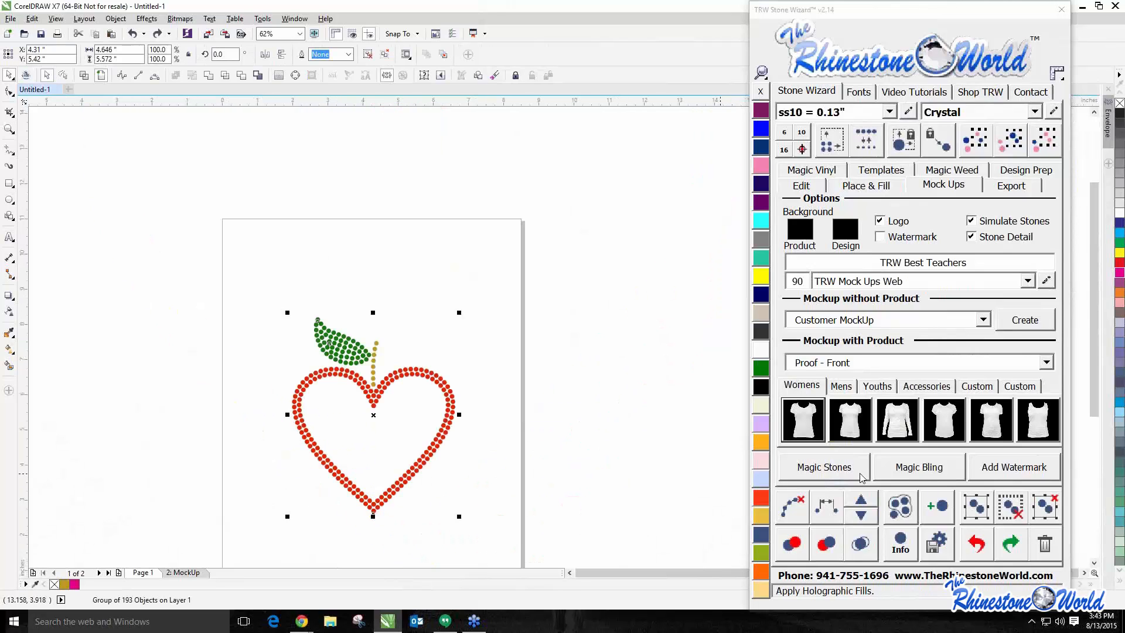
scroll(427, 385, up, 5)
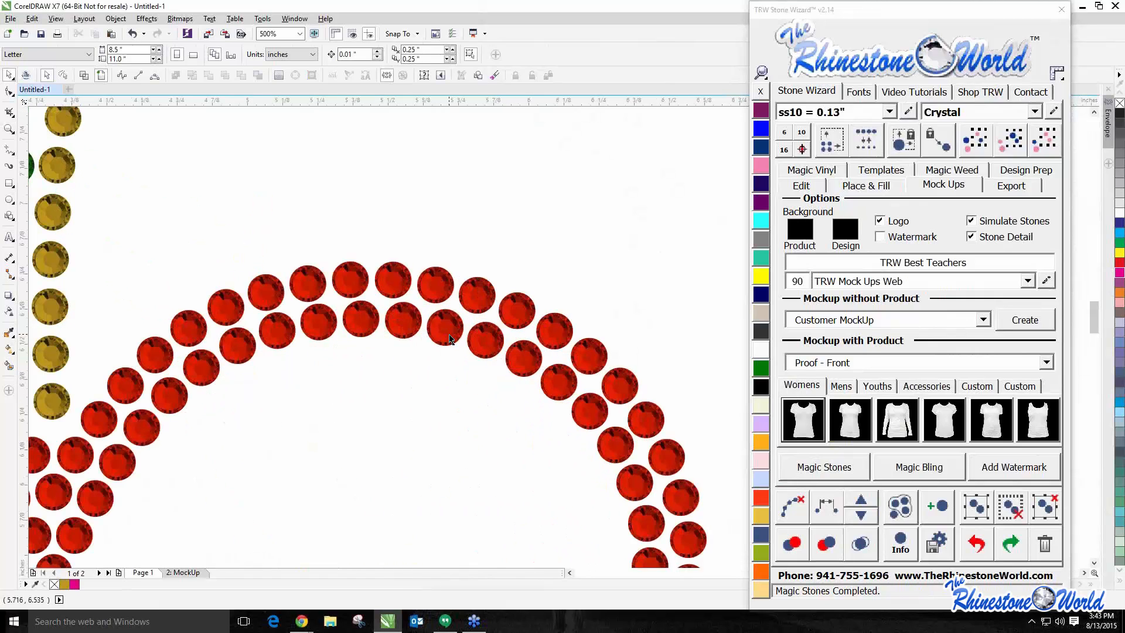
scroll(449, 339, down, 5)
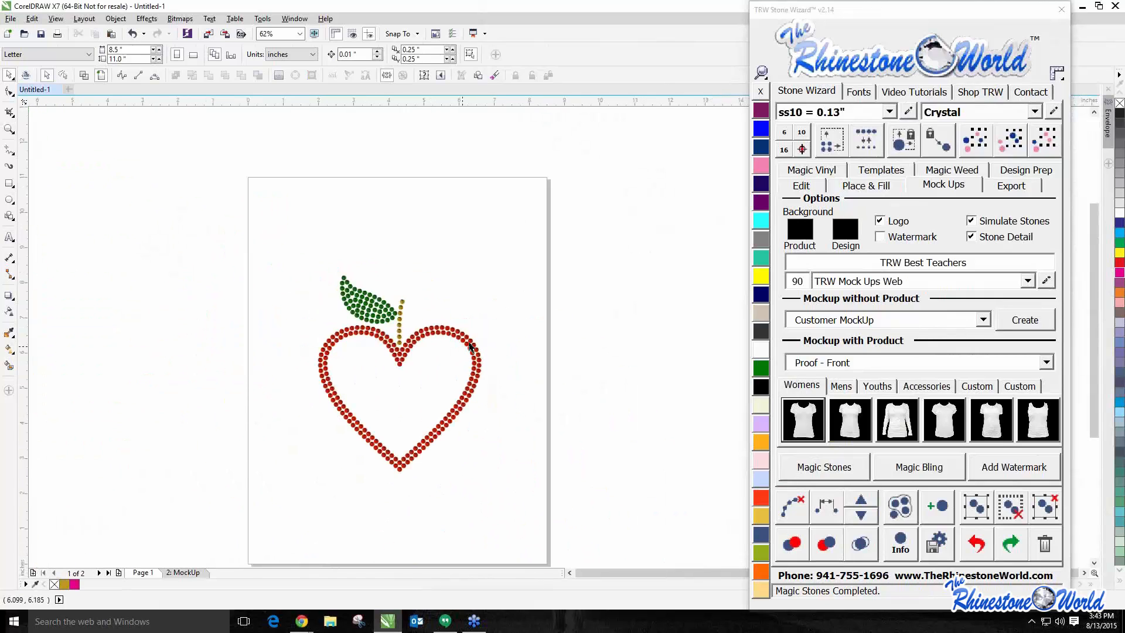
Select the whole design on Page 1 and remove its Magic Stones effect
drag(615, 237, 192, 558)
click(815, 472)
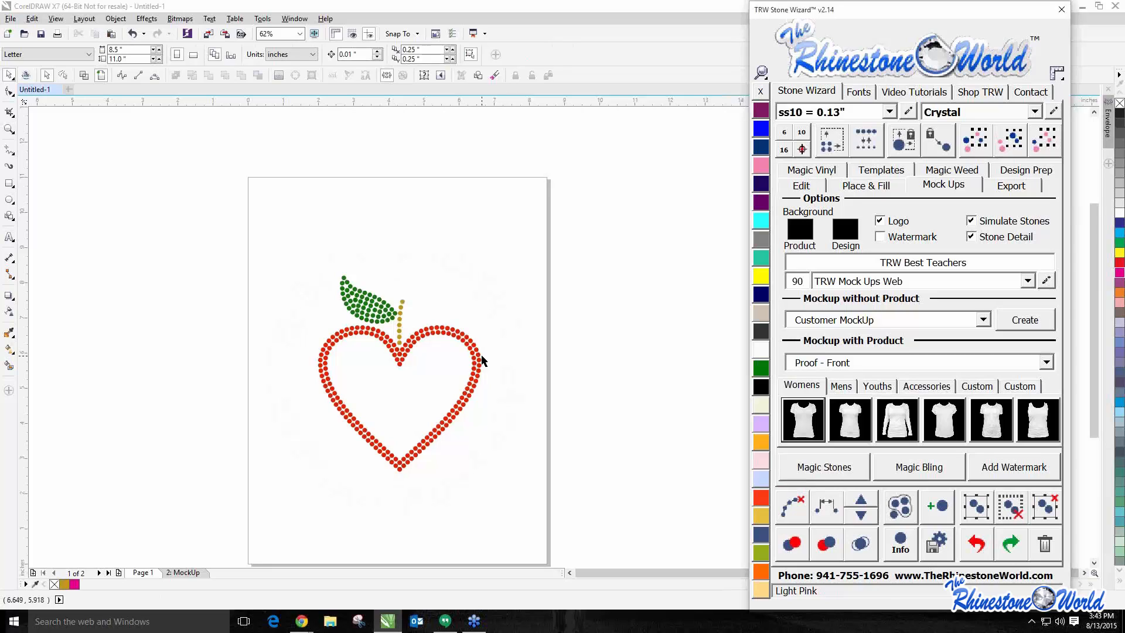
scroll(374, 301, up, 2)
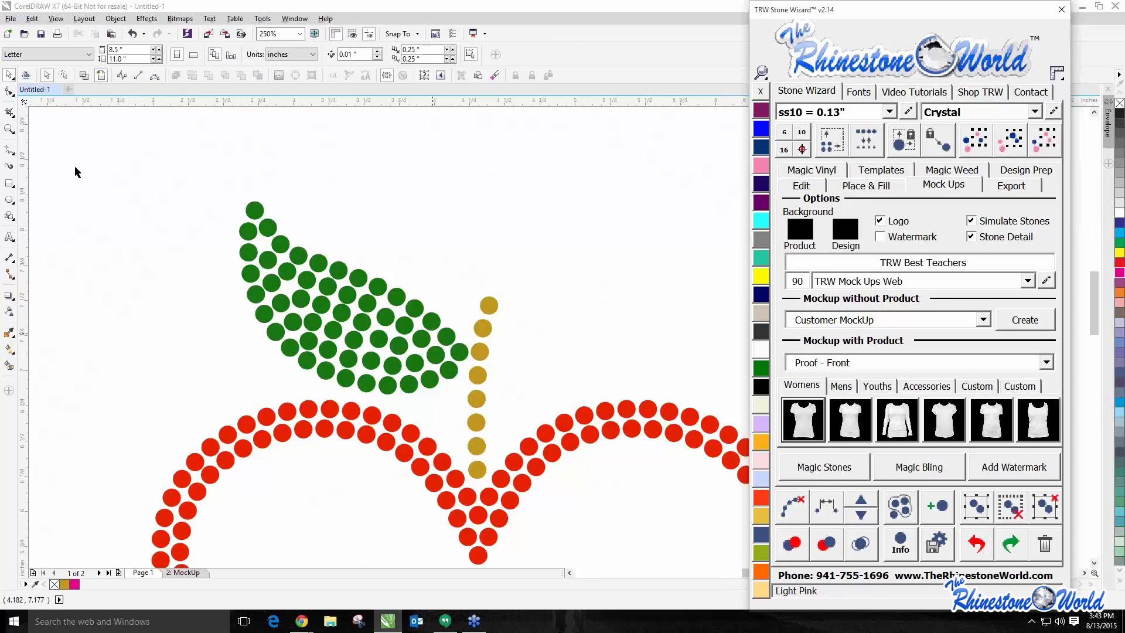
click(12, 153)
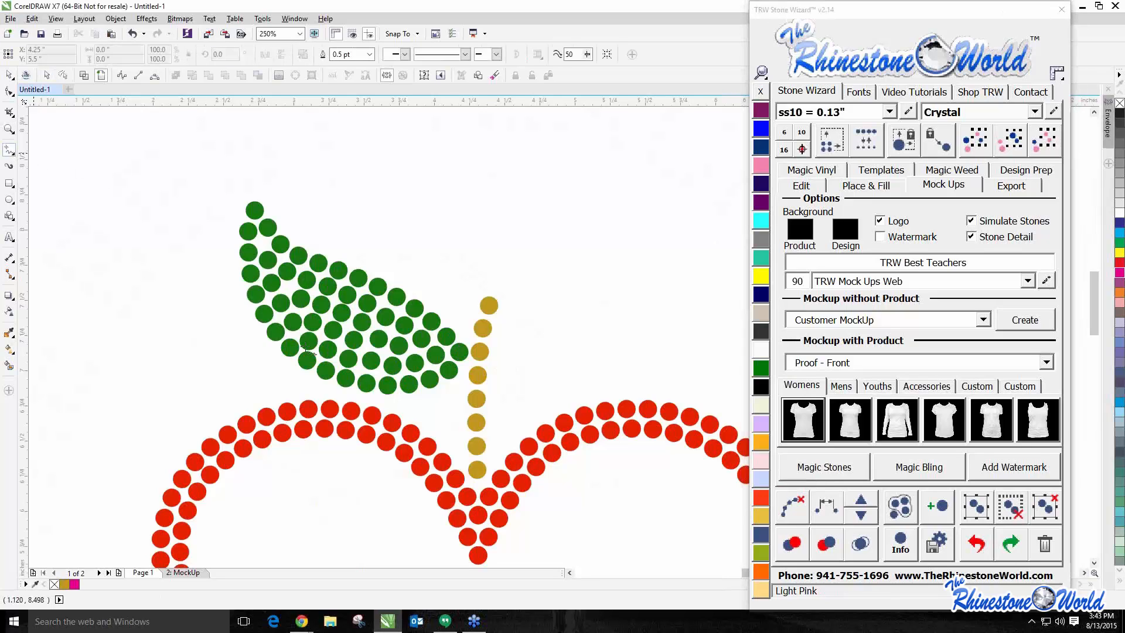
click(874, 186)
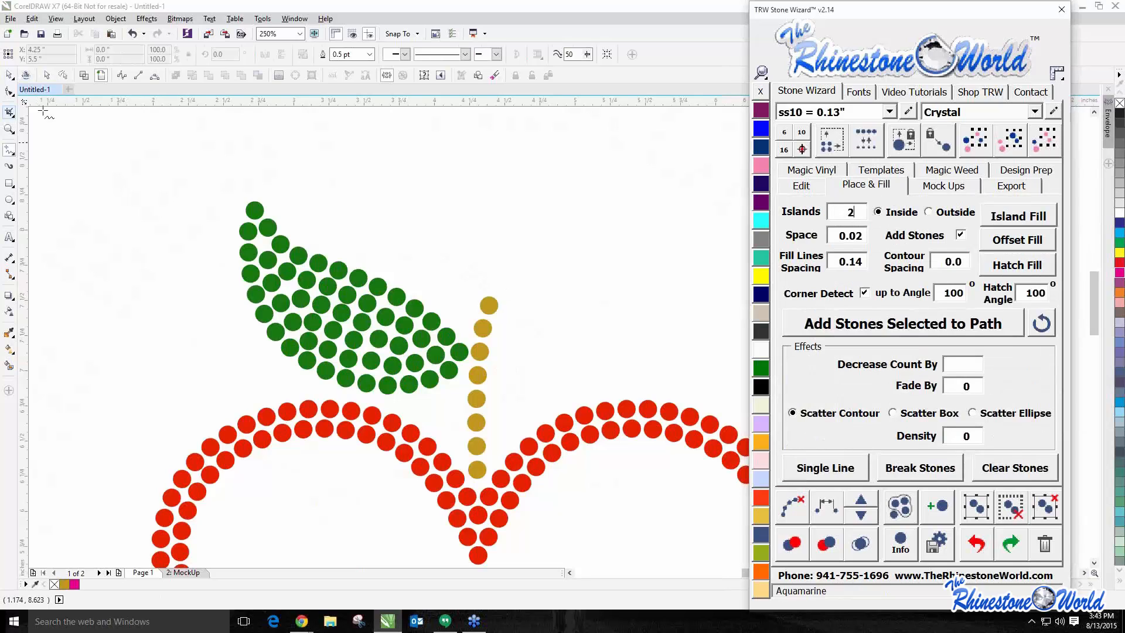
click(9, 75)
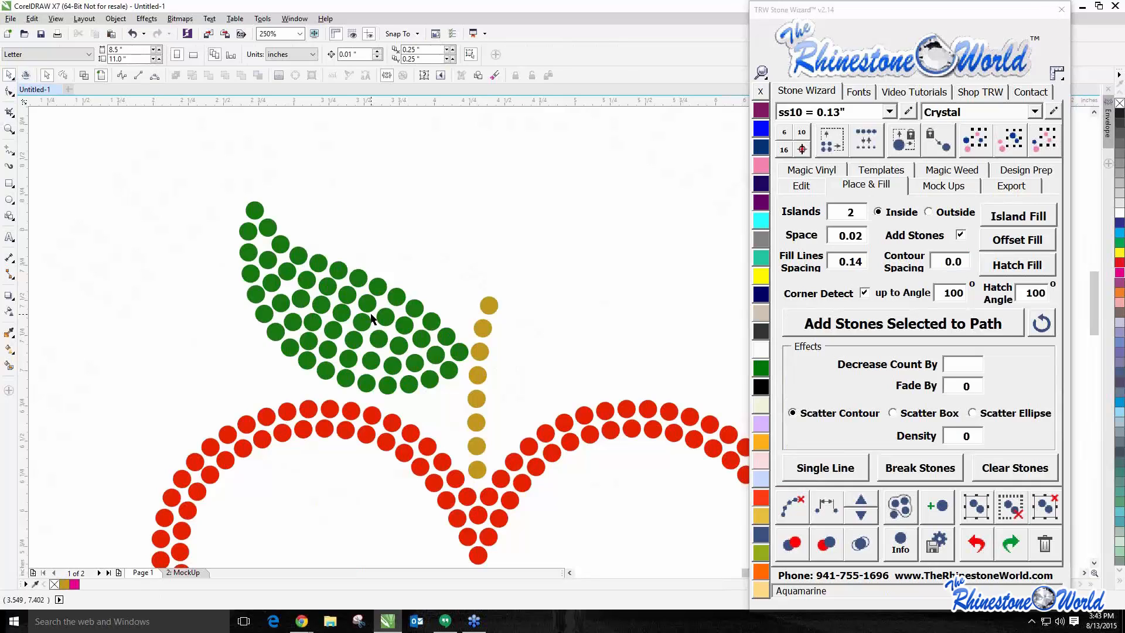
scroll(298, 290, down, 5)
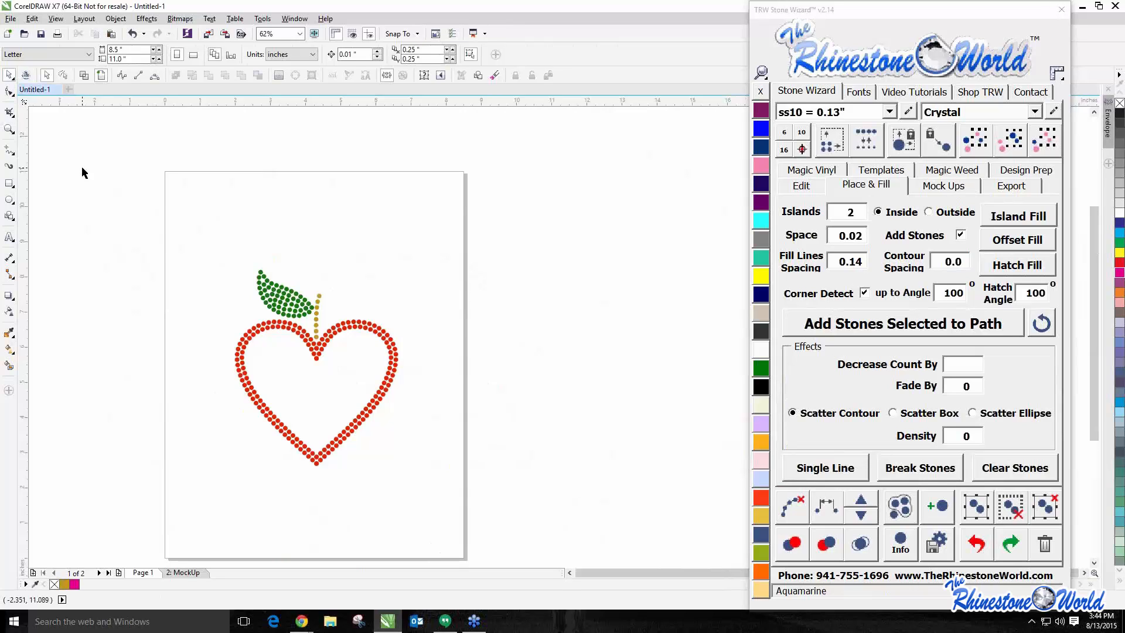
Switch to the MockUp page and examine the Rhinestone Details list on the proof
click(175, 572)
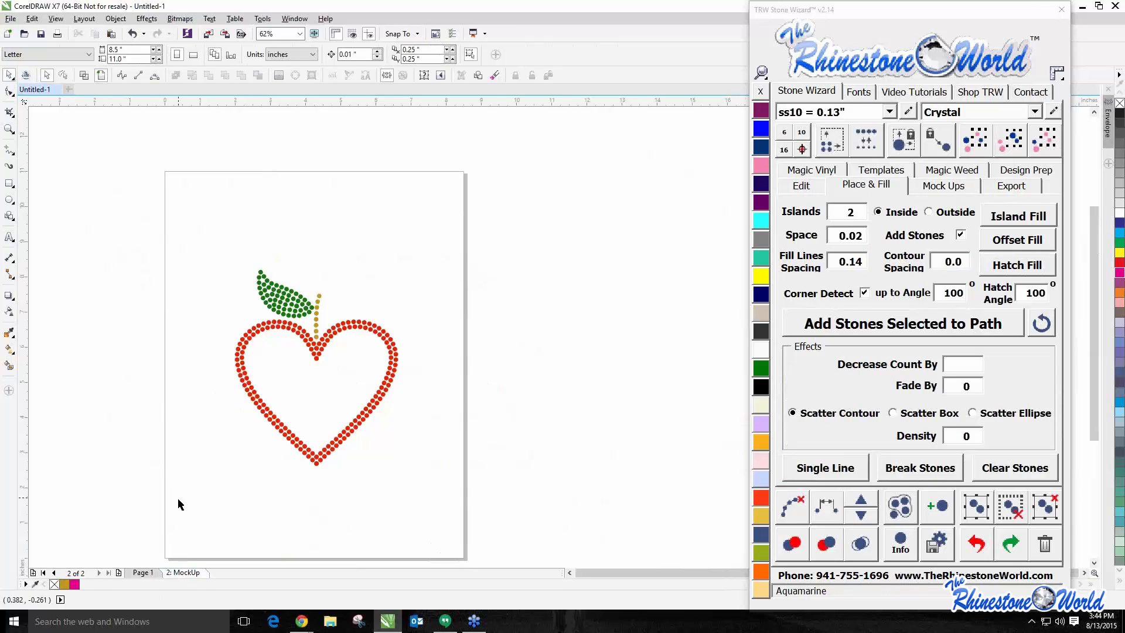
click(179, 504)
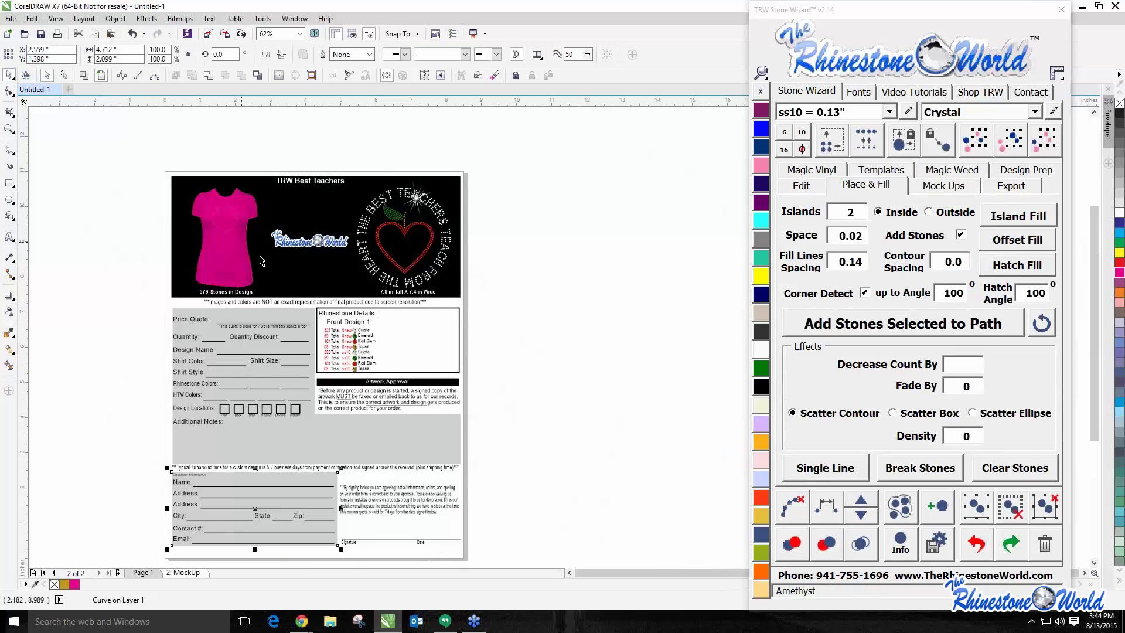
key(Escape)
scroll(356, 365, up, 5)
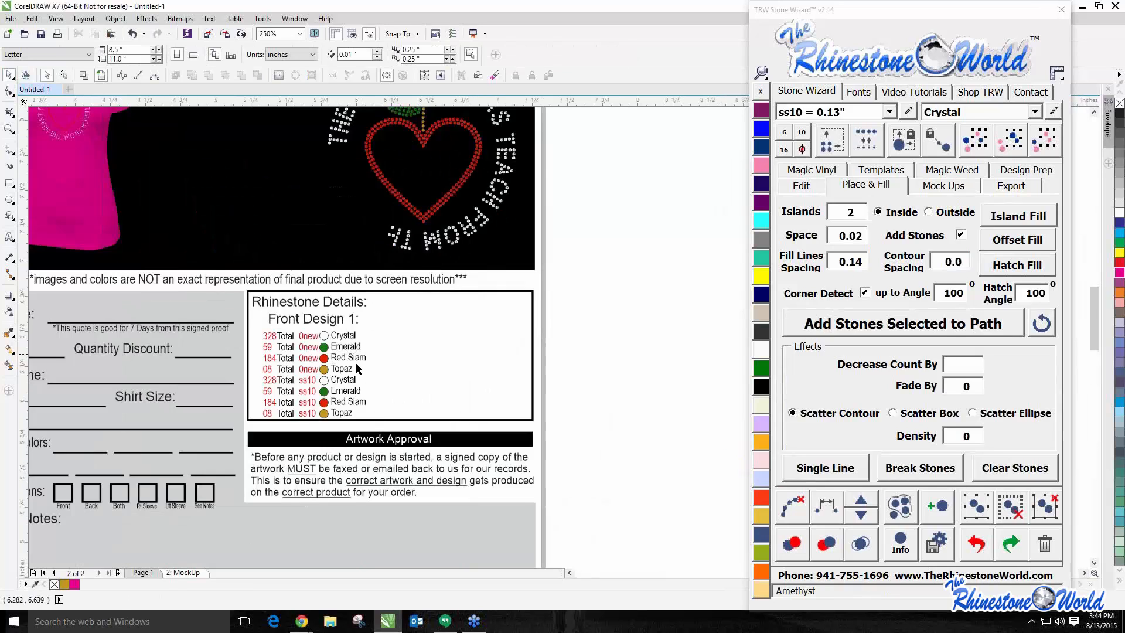
scroll(357, 362, up, 2)
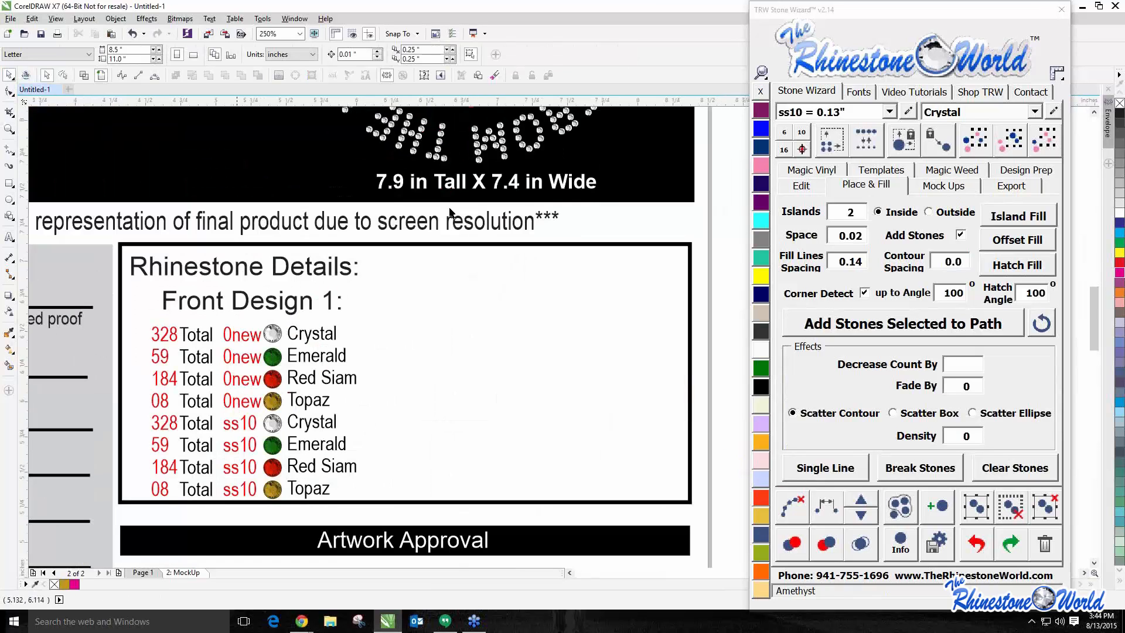
Check the defined stone sizes and their variance ranges in the stone size editor and close it without saving
click(889, 112)
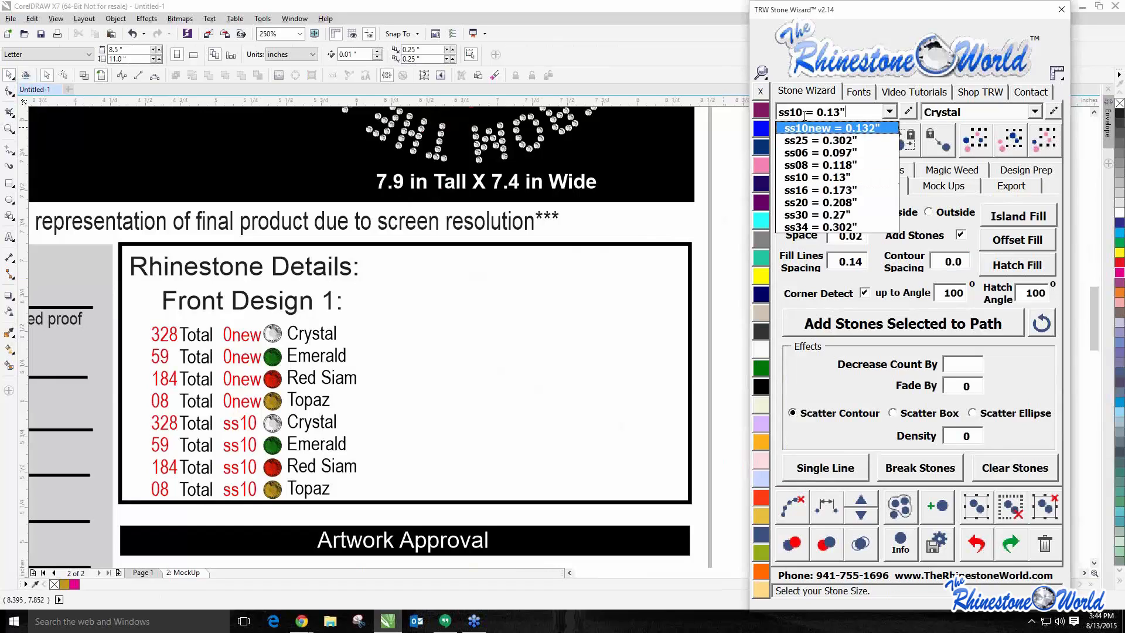
click(807, 179)
click(808, 185)
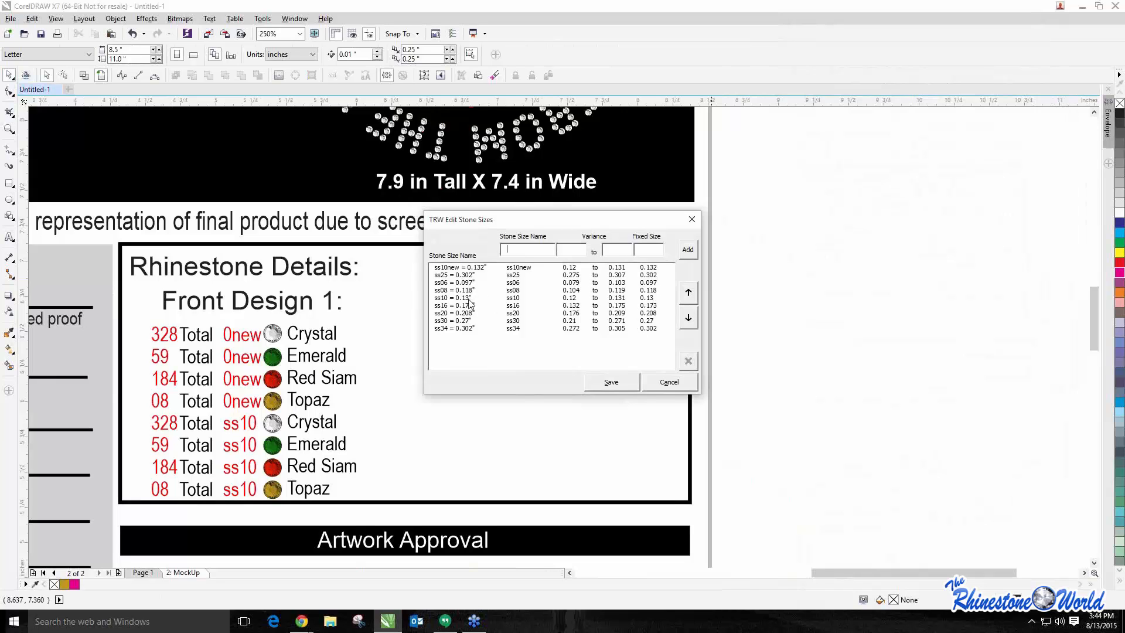
click(683, 385)
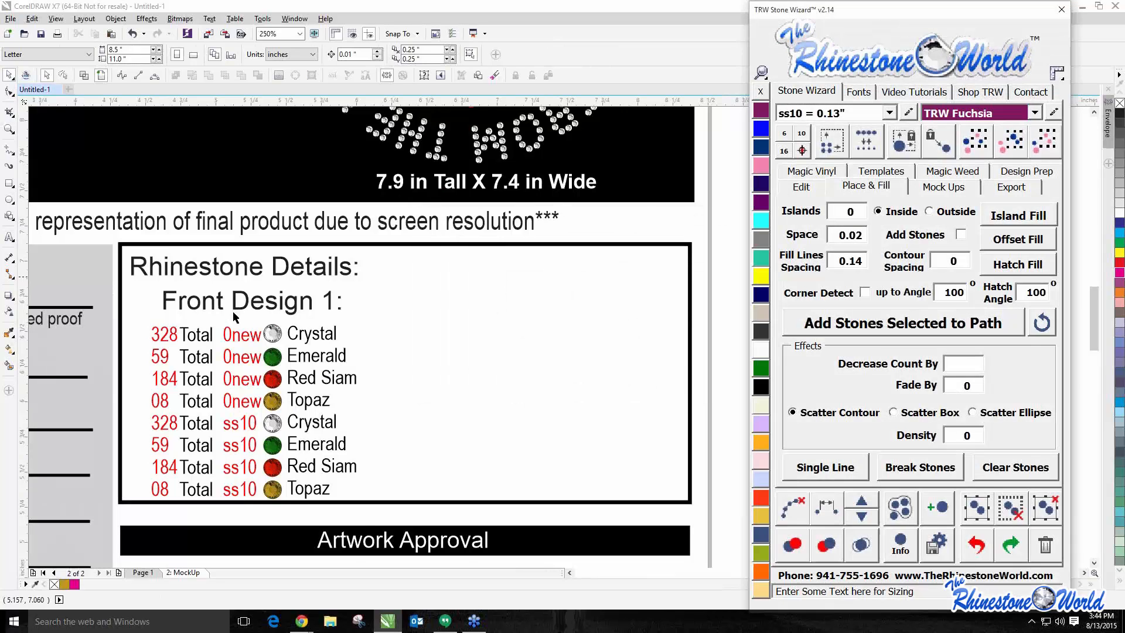
Compare the proof's stone details with the heart apple design preview on the MockUp page
click(494, 330)
scroll(495, 330, down, 2)
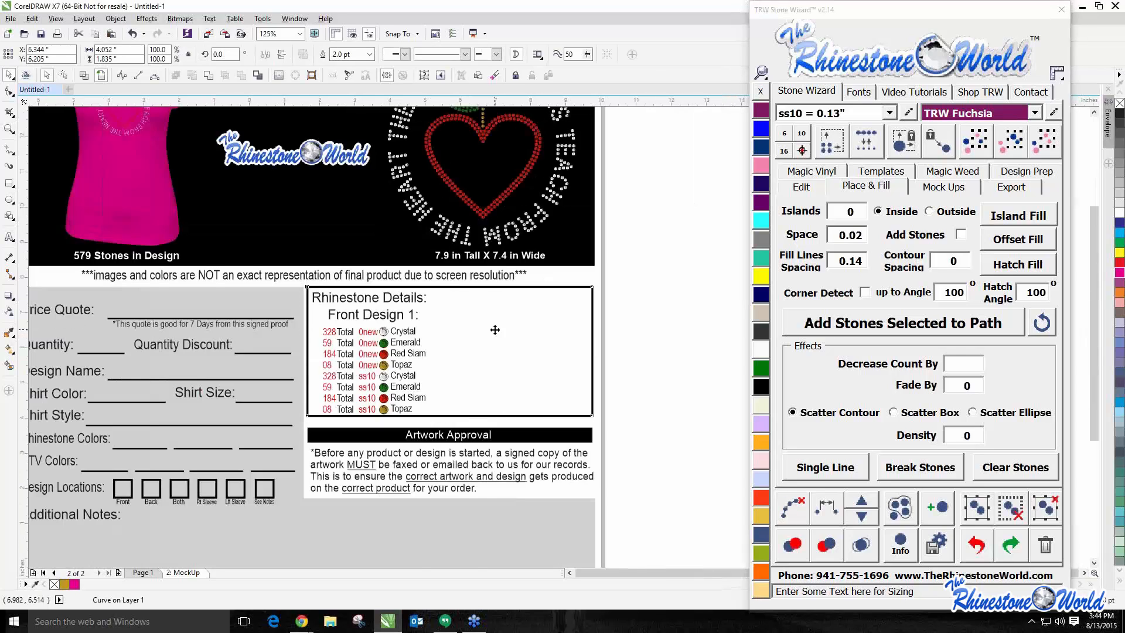
scroll(489, 215, up, 1)
scroll(489, 219, up, 1)
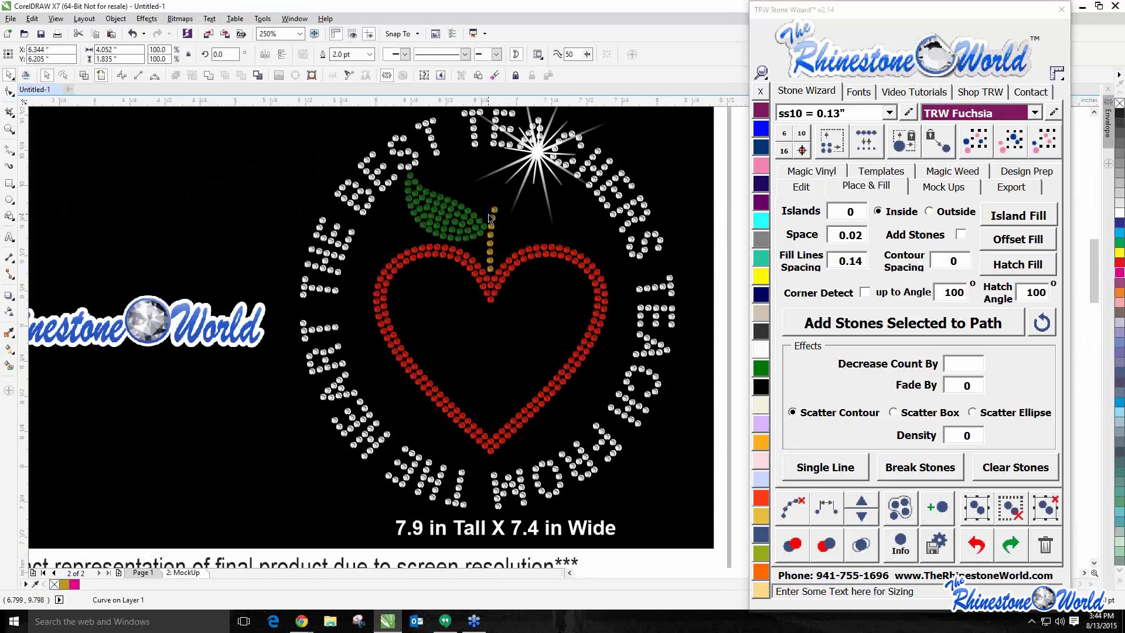
scroll(489, 217, down, 1)
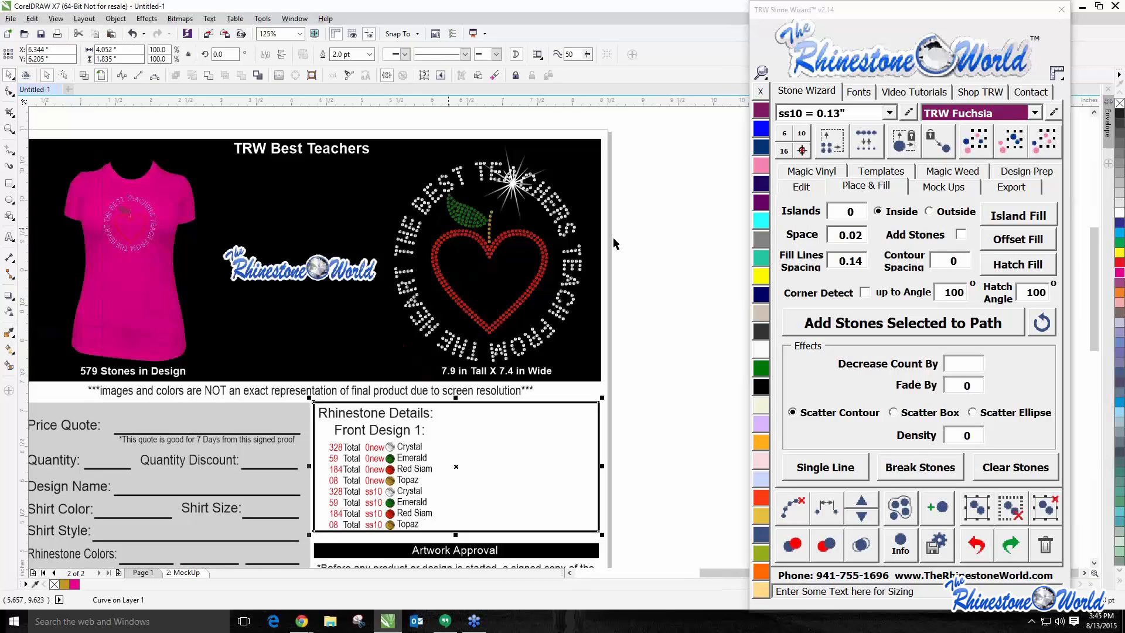
Recolor the circular text group on Page 1 to Jet Black
click(148, 573)
click(396, 290)
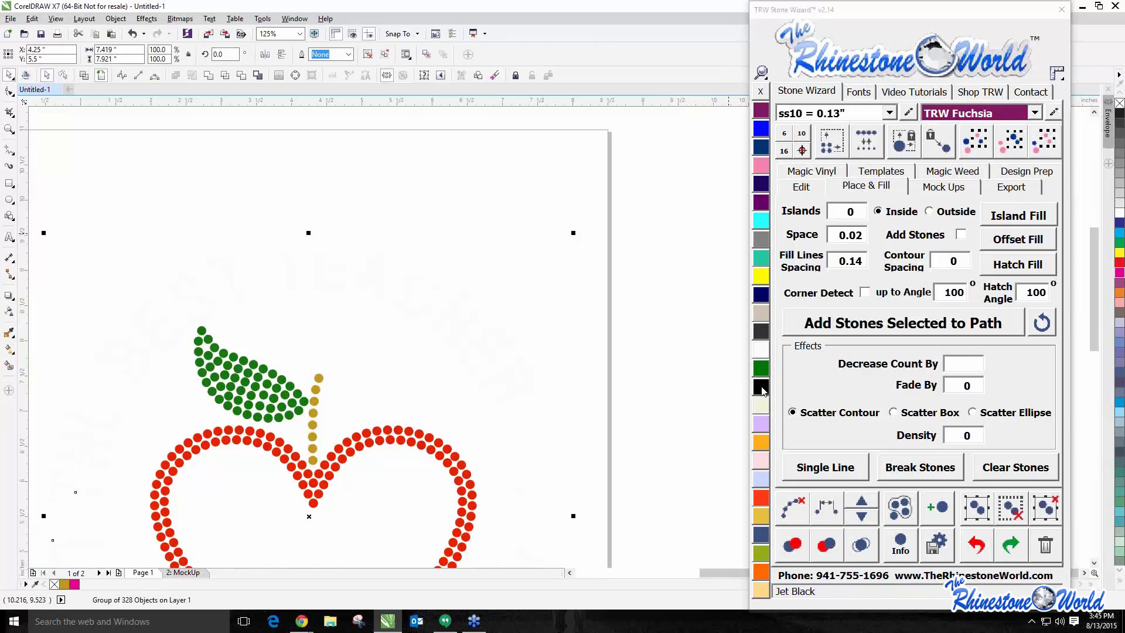
click(759, 384)
scroll(259, 261, up, 2)
scroll(383, 217, down, 1)
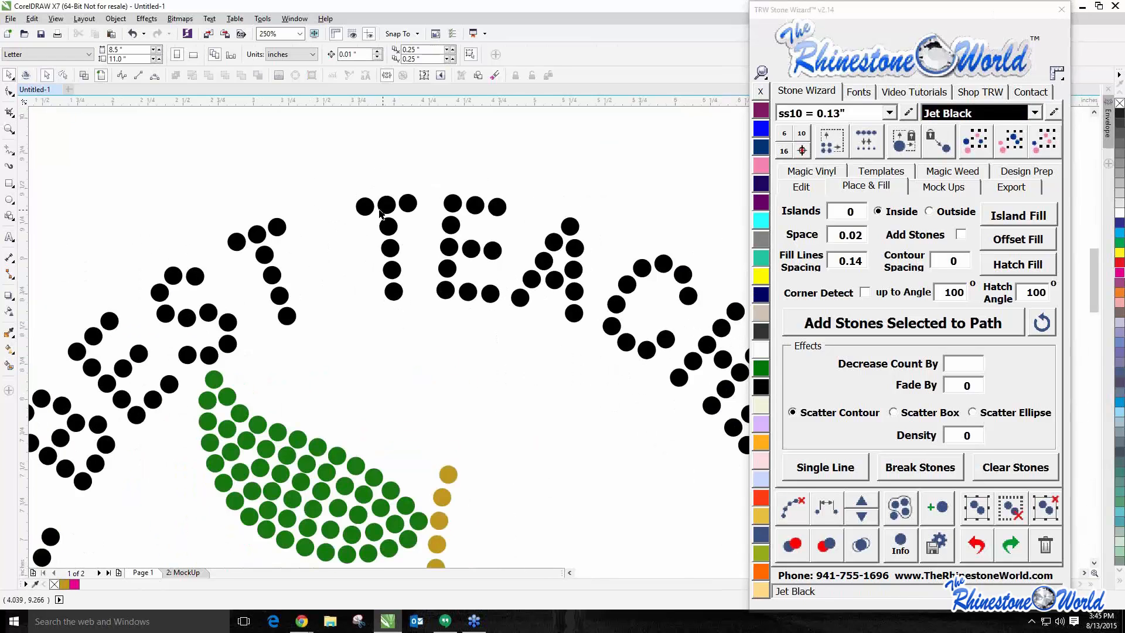
scroll(411, 249, down, 1)
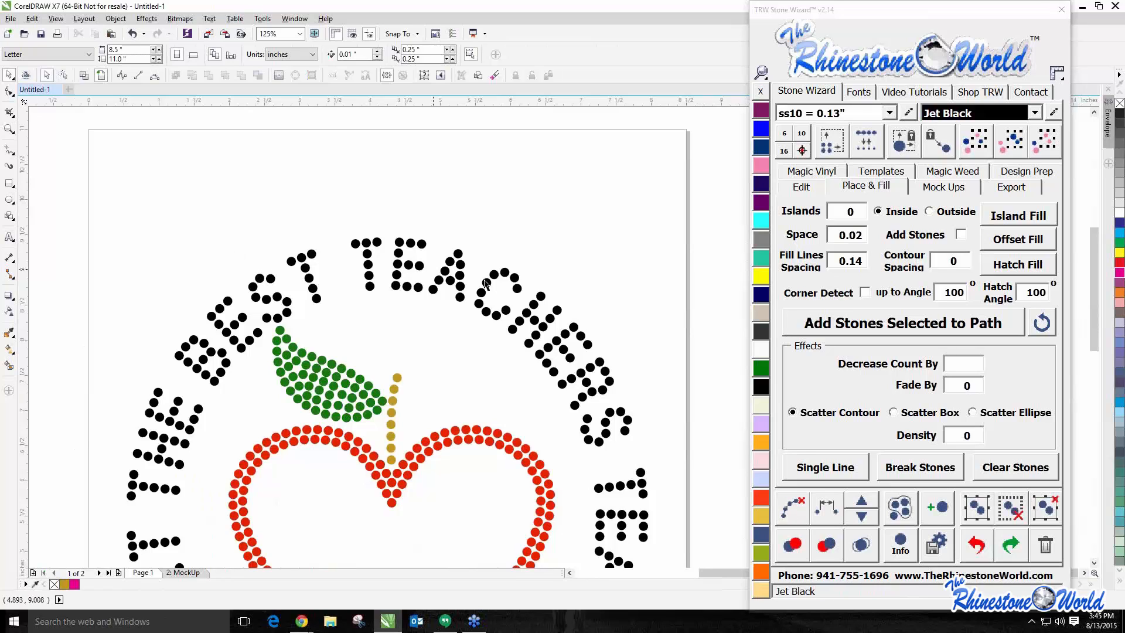
Ungroup the circular text's stones and select the letter B of BEST to check its width and height
scroll(560, 434, down, 2)
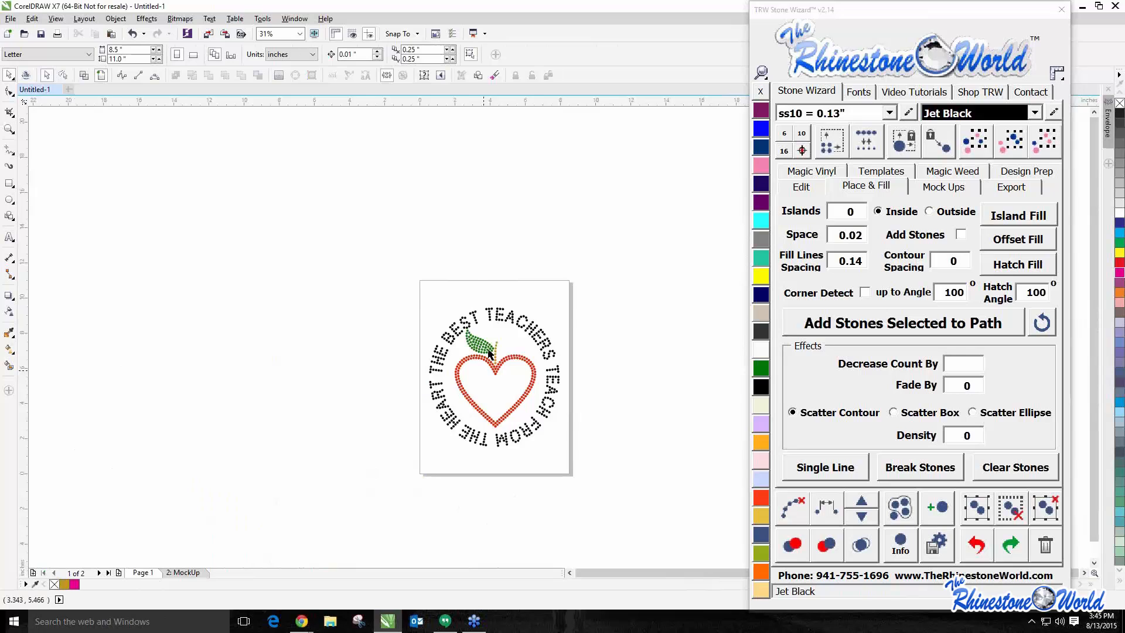
scroll(490, 354, up, 2)
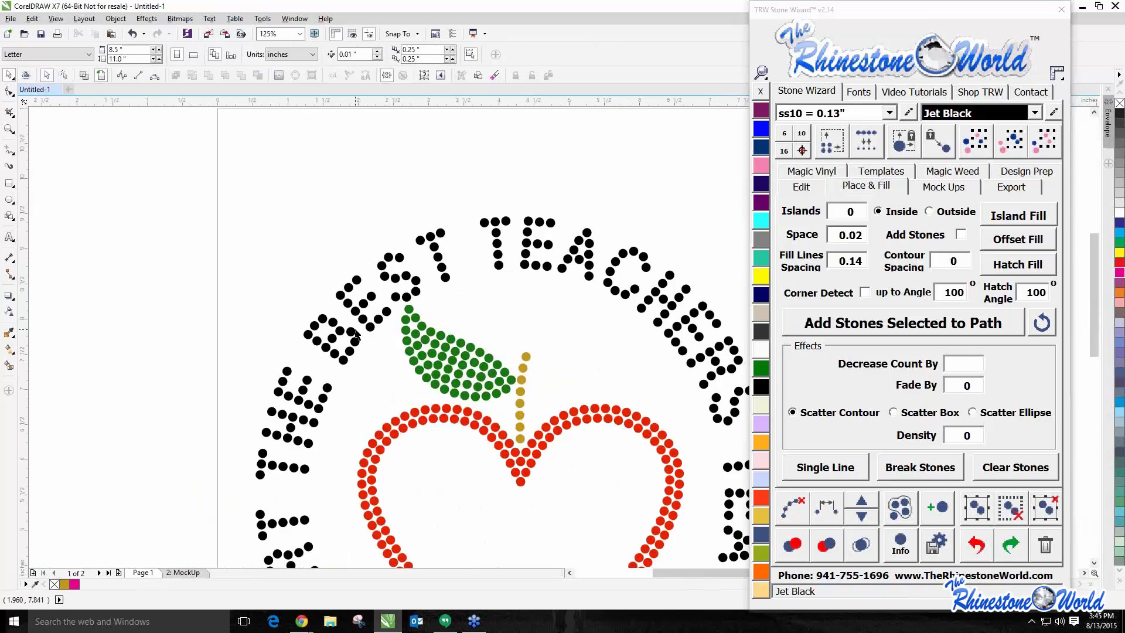
scroll(337, 351, up, 1)
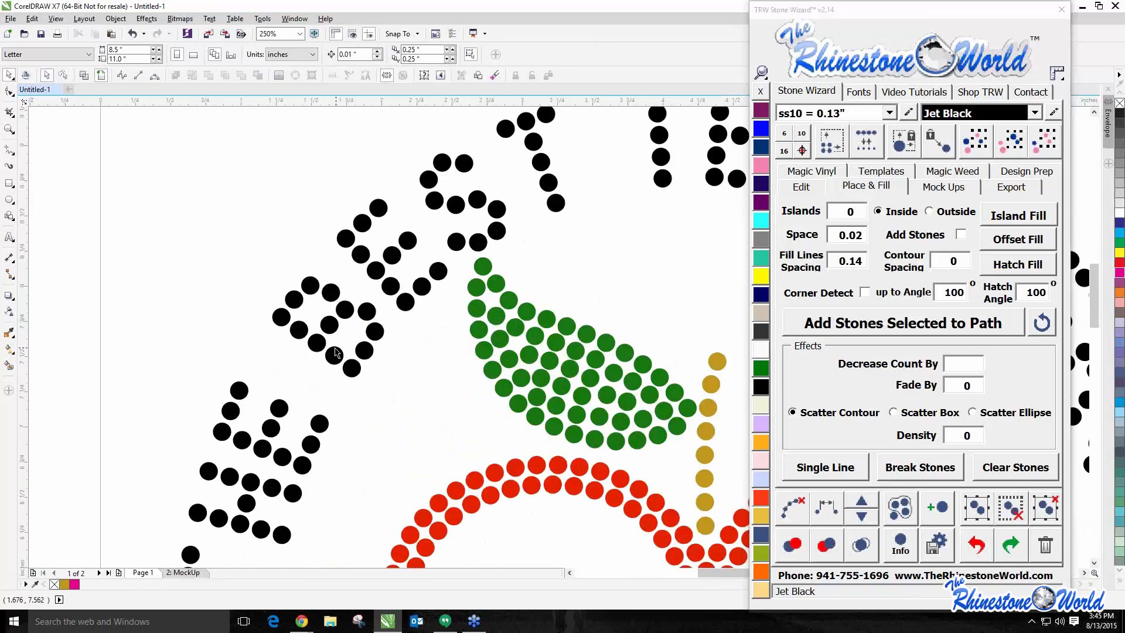
click(335, 351)
click(1048, 511)
drag(209, 254, 388, 392)
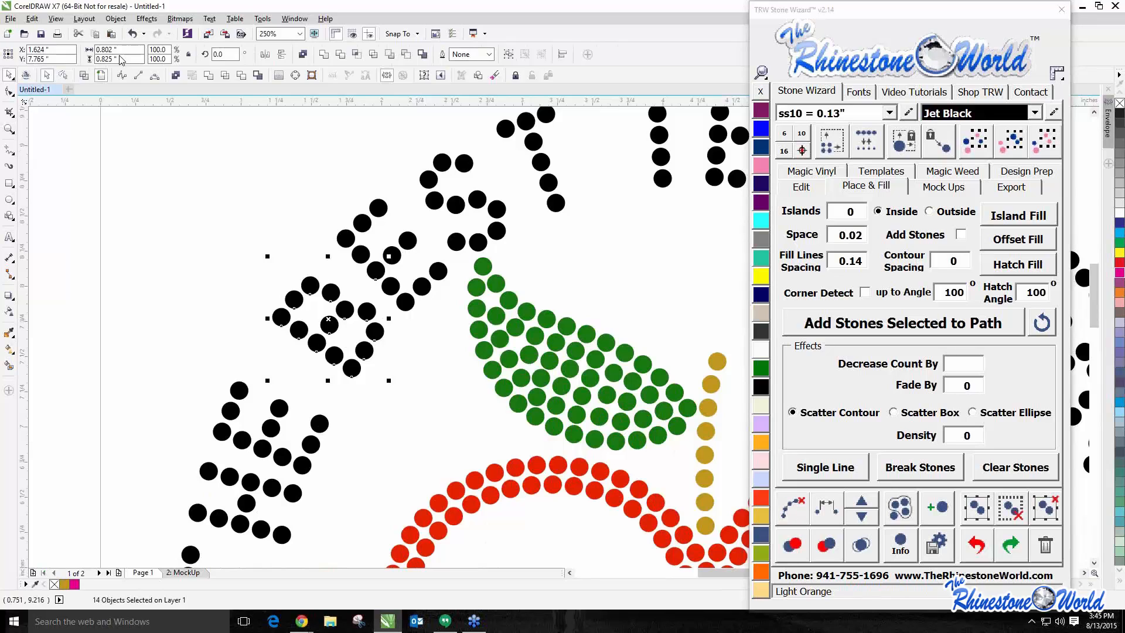
click(125, 171)
scroll(160, 227, down, 2)
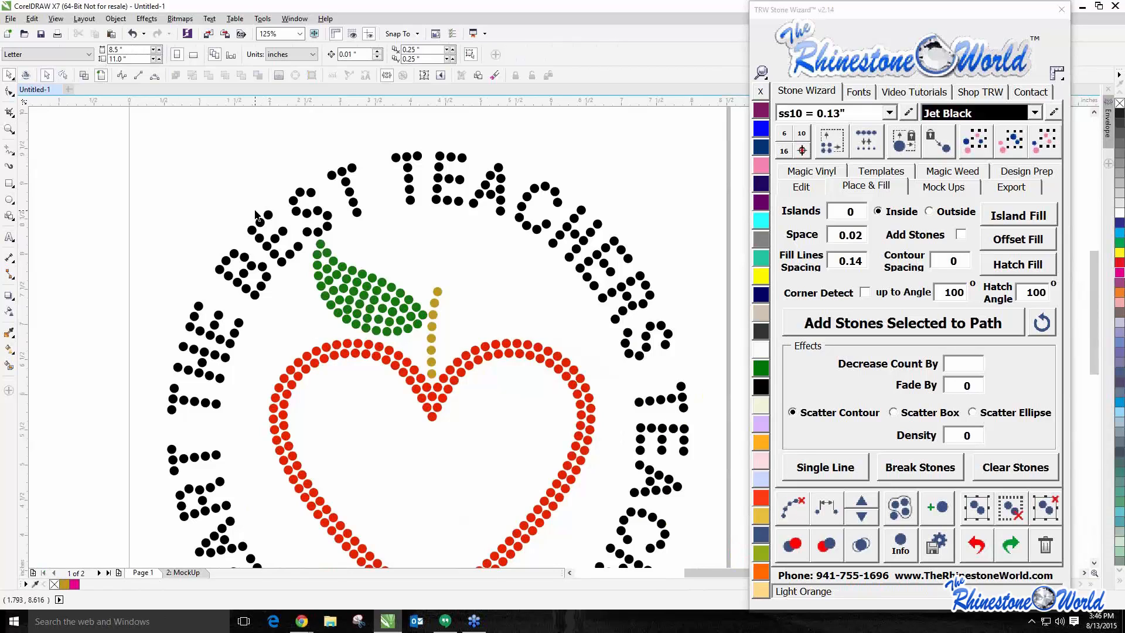
Select the whole design on Page 1 and replace its stones with size ss10
scroll(256, 214, down, 2)
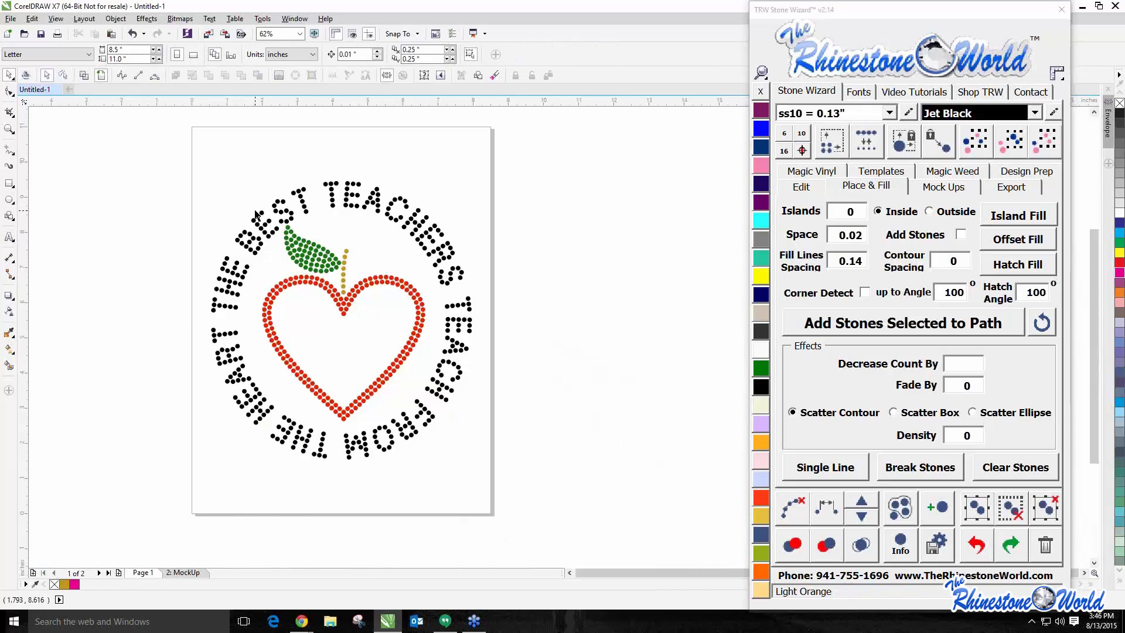
drag(155, 147, 516, 491)
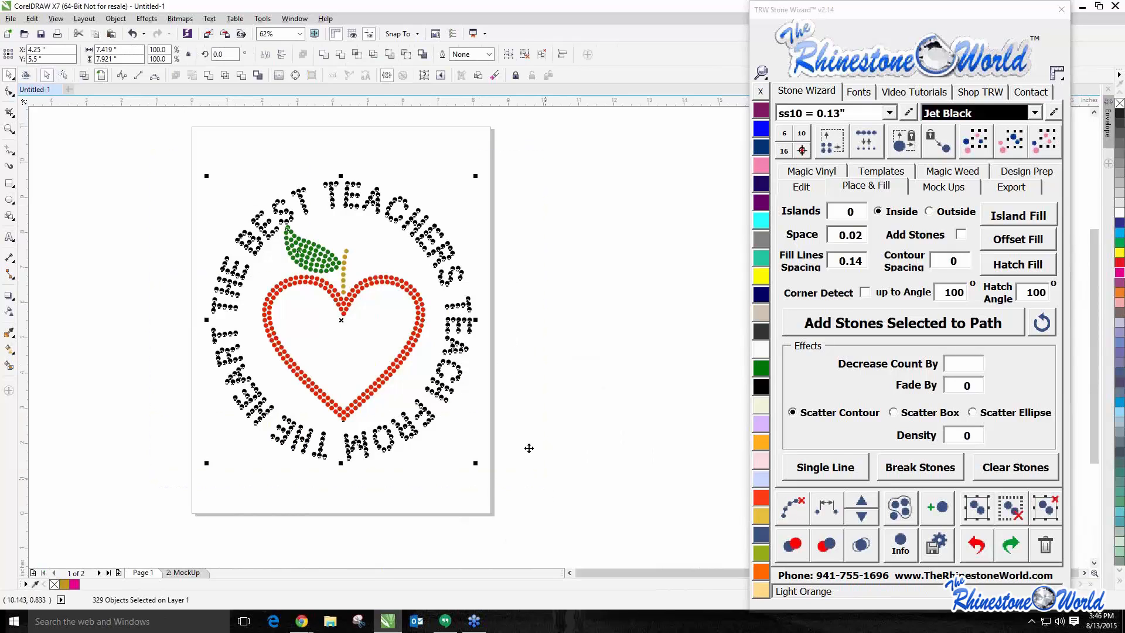
click(881, 170)
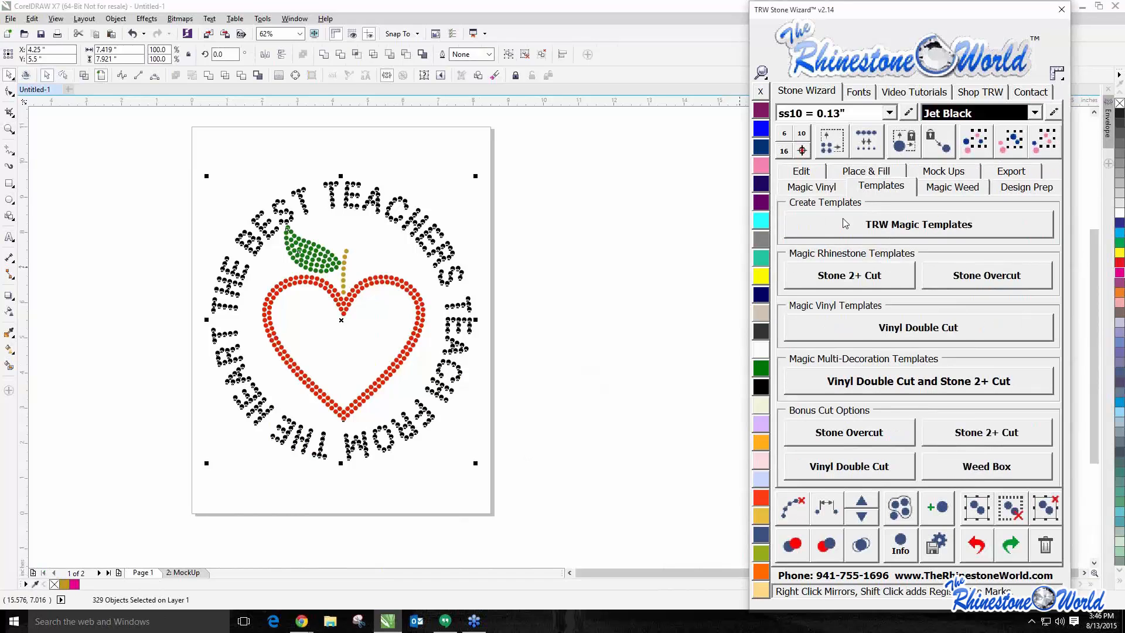
click(865, 141)
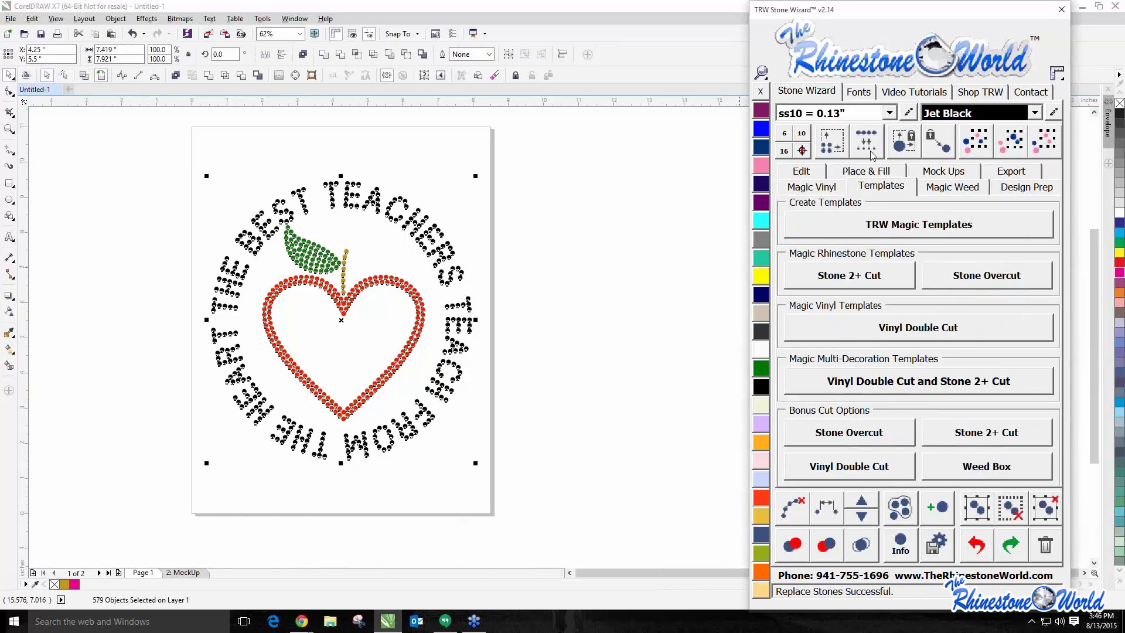
Create TRW Magic Templates from the whole design, with a separate template for each stone color beside the page
click(484, 193)
scroll(485, 193, down, 2)
drag(516, 177, 347, 309)
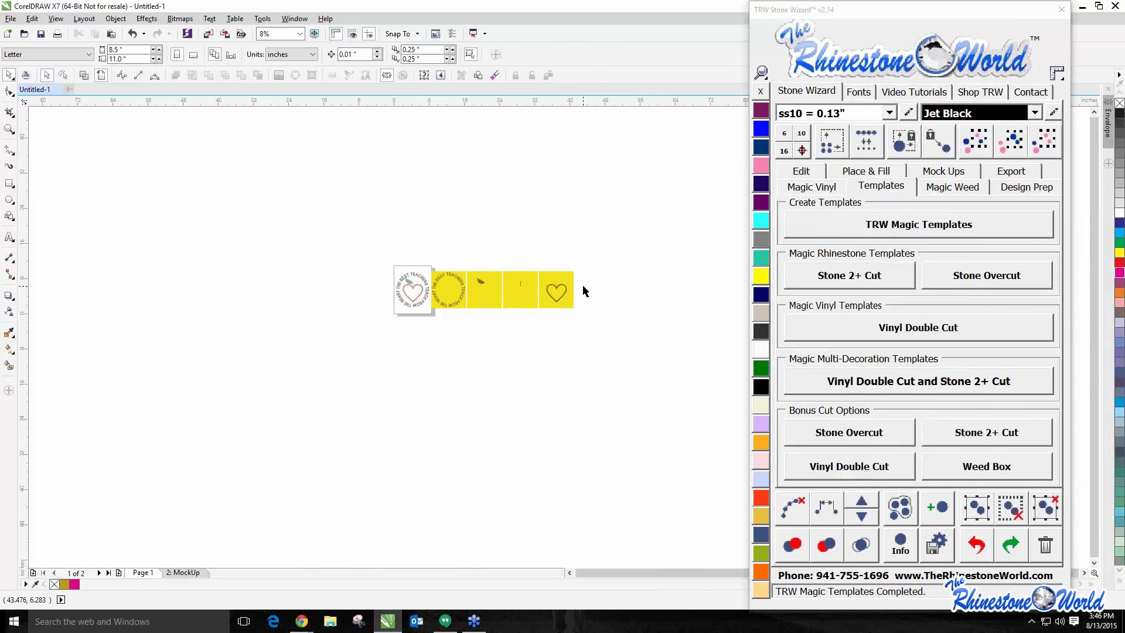
scroll(585, 286, up, 1)
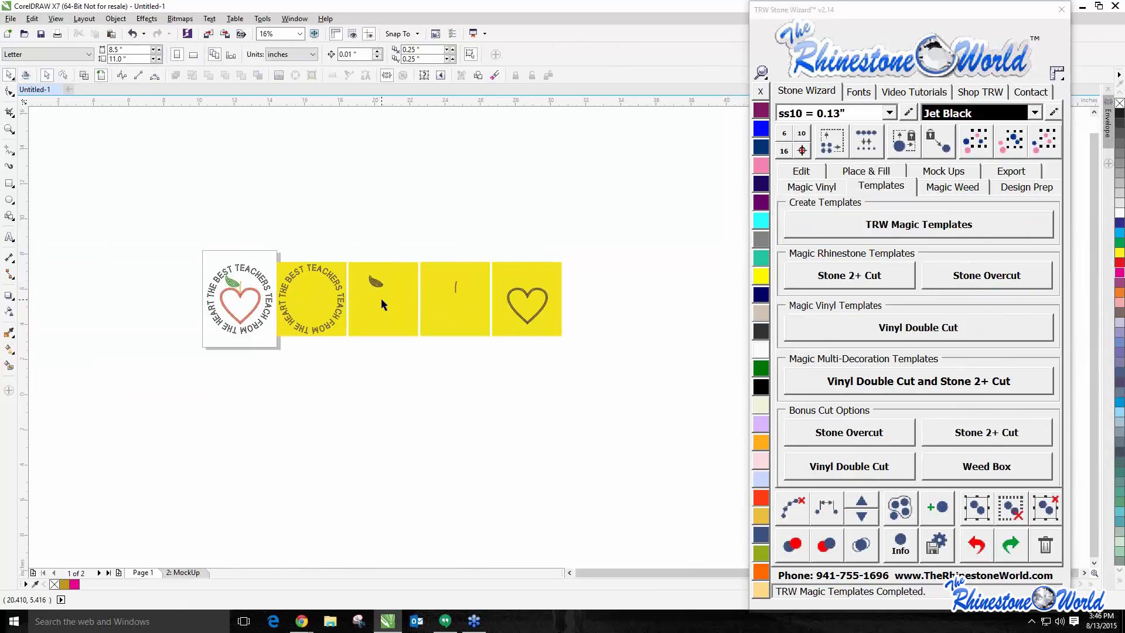
scroll(380, 297, up, 1)
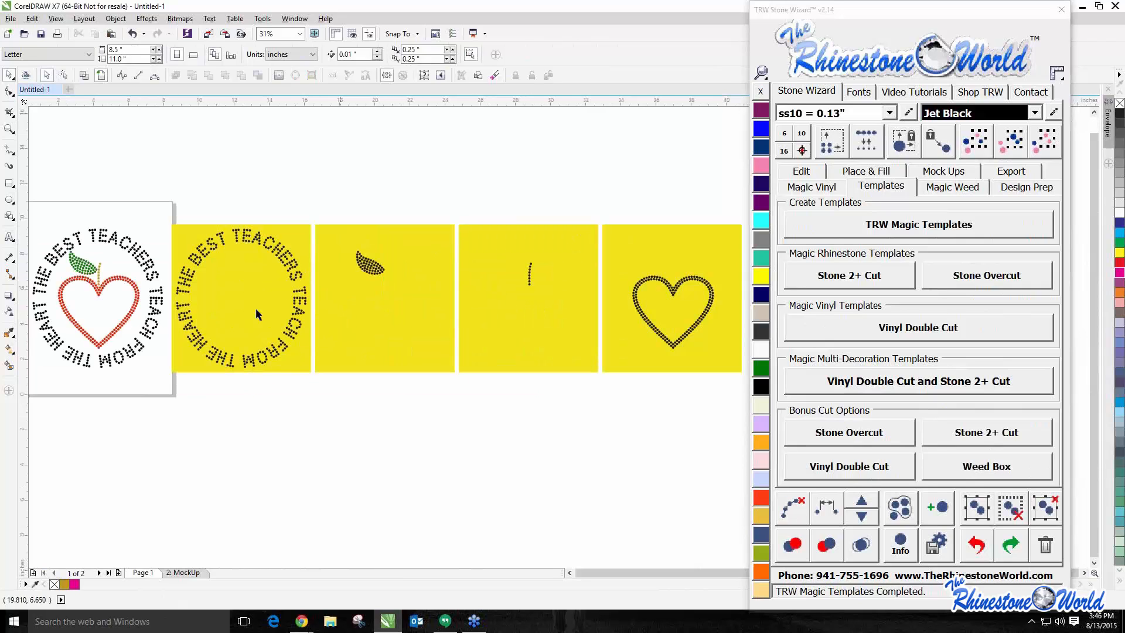
scroll(45, 276, up, 1)
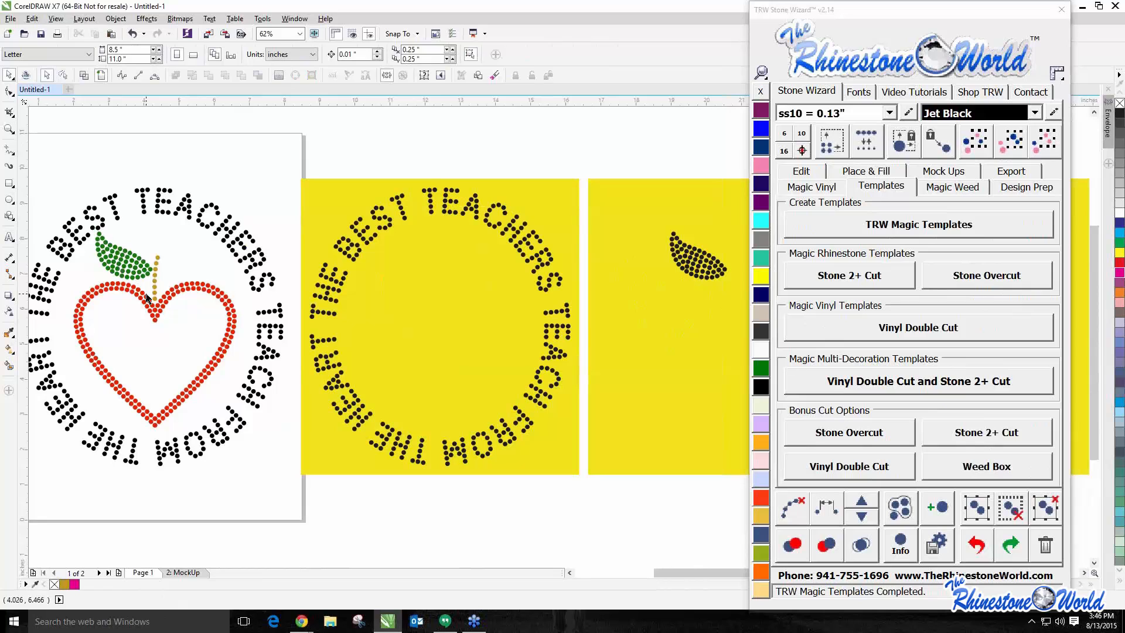
scroll(61, 267, down, 1)
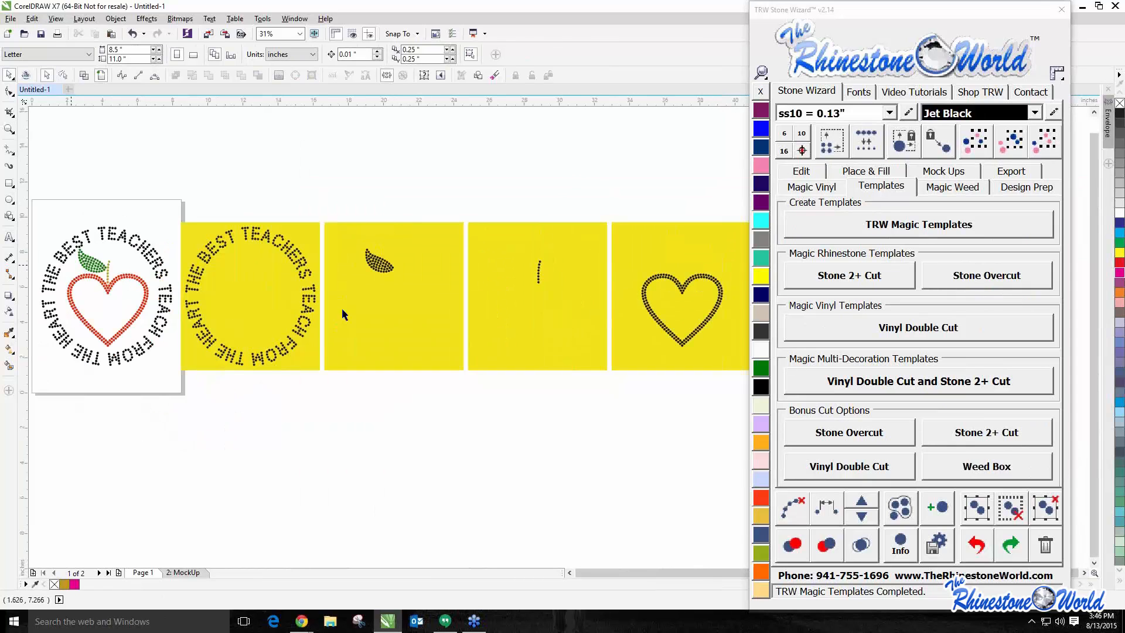
Shorten the leaf template's yellow background to about half its height and the stem template's background to about 2.8 inches high
click(342, 308)
scroll(381, 372, down, 1)
drag(386, 371, 385, 334)
click(459, 346)
drag(459, 371, 458, 334)
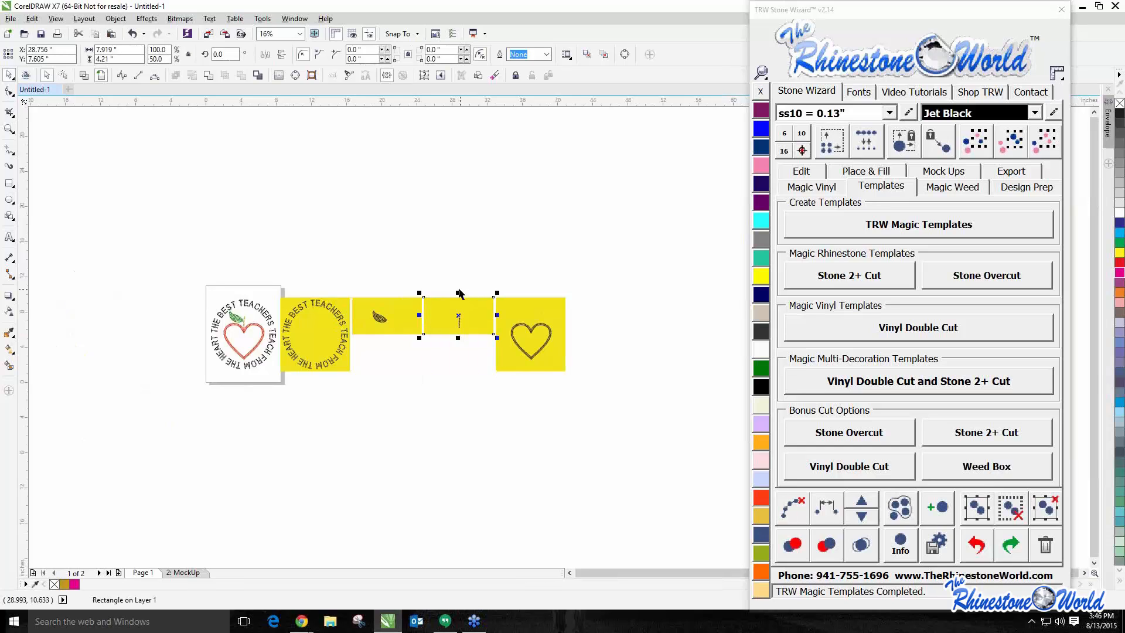
drag(459, 292, 459, 310)
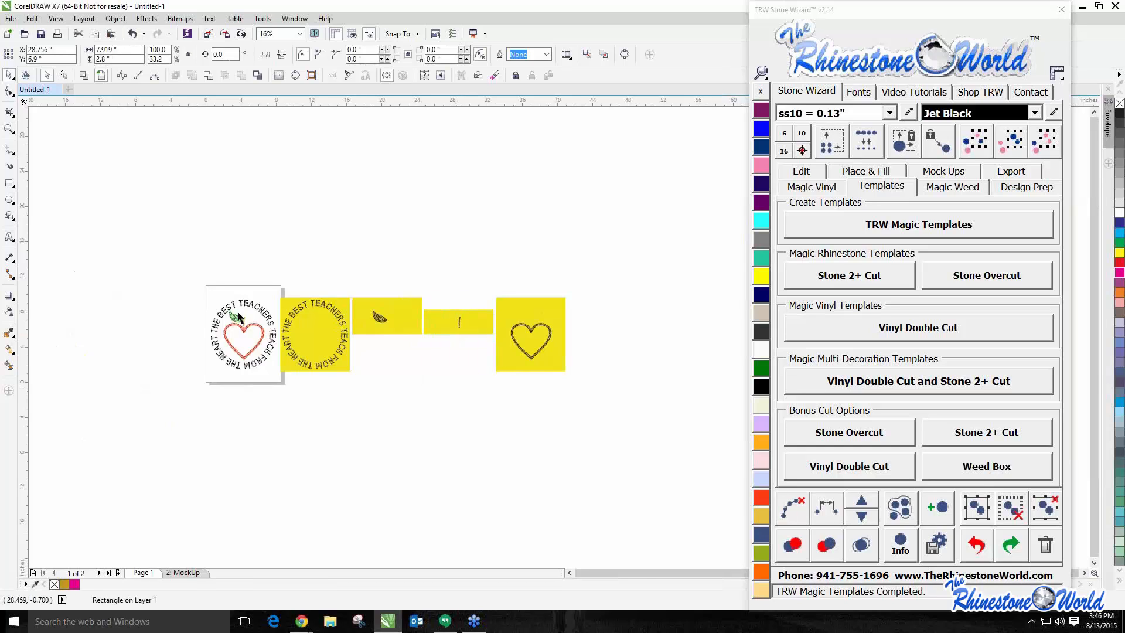
key(Escape)
scroll(237, 316, up, 3)
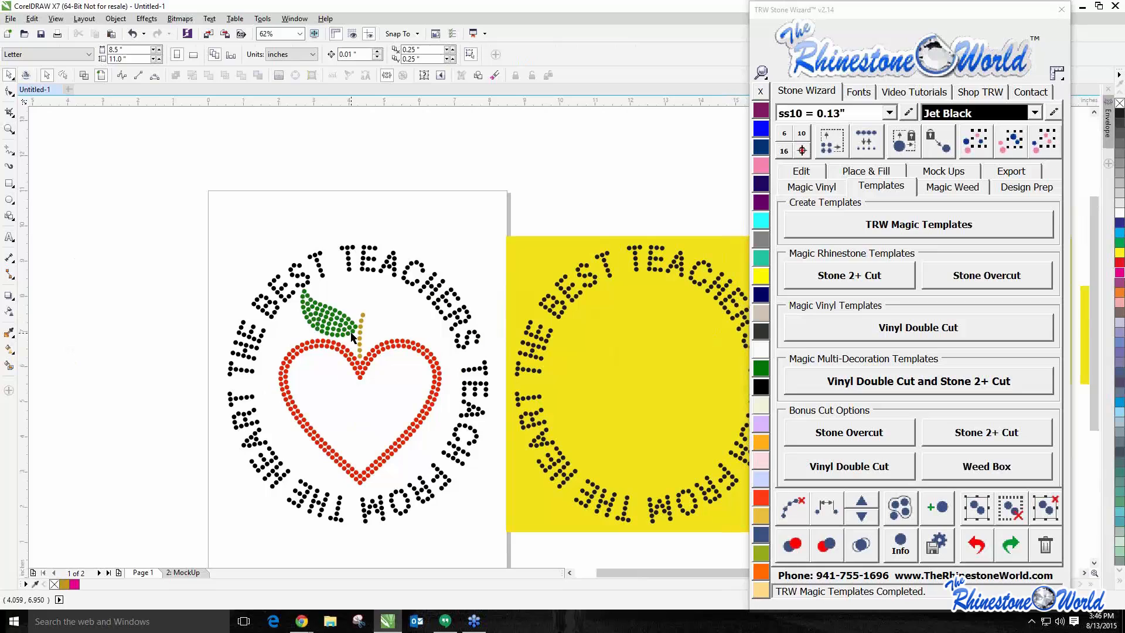
scroll(351, 337, down, 3)
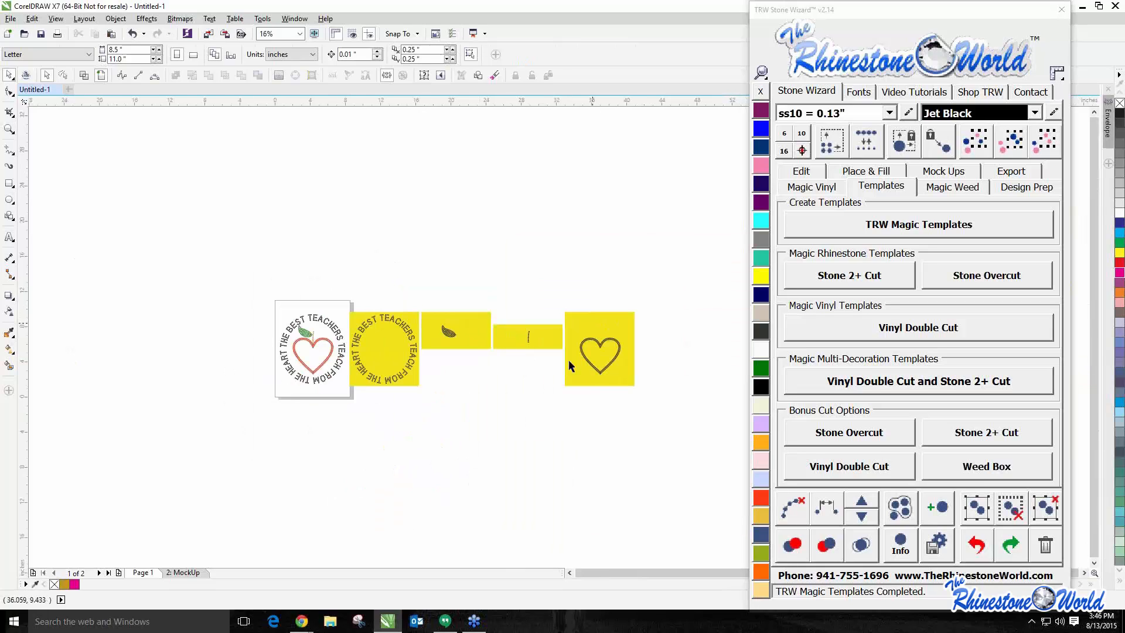
Trim the leaf template's yellow background to about 3.1 by 2.9 inches and move the template beside the circular text template
click(475, 328)
scroll(439, 317, up, 1)
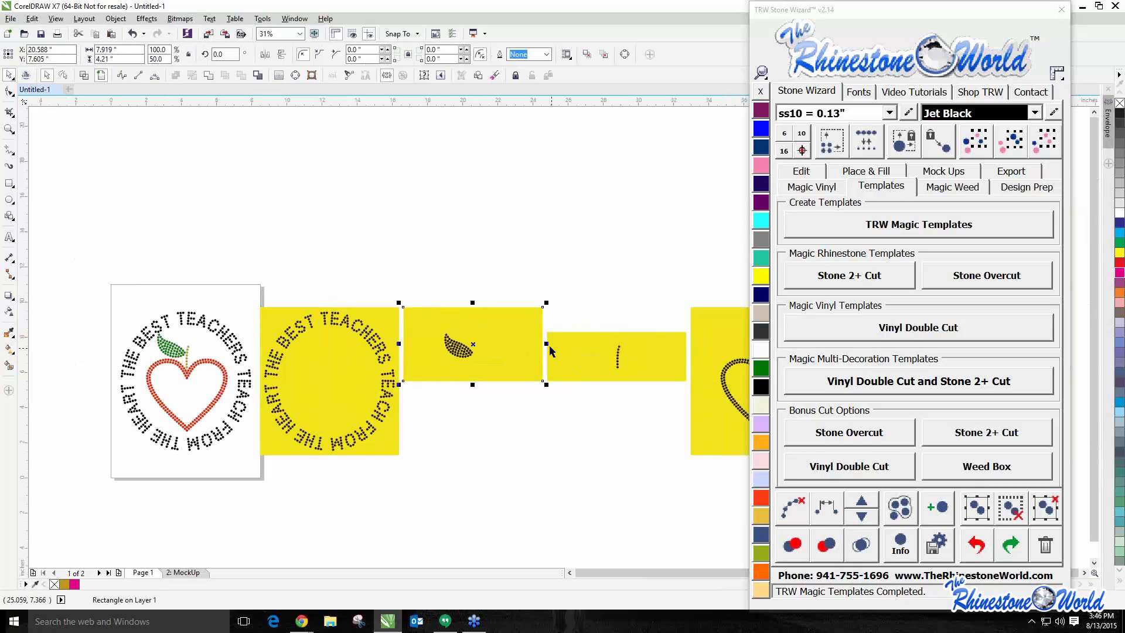
mouse_move(491, 330)
mouse_down()
mouse_move(465, 329)
mouse_move(488, 342)
mouse_up()
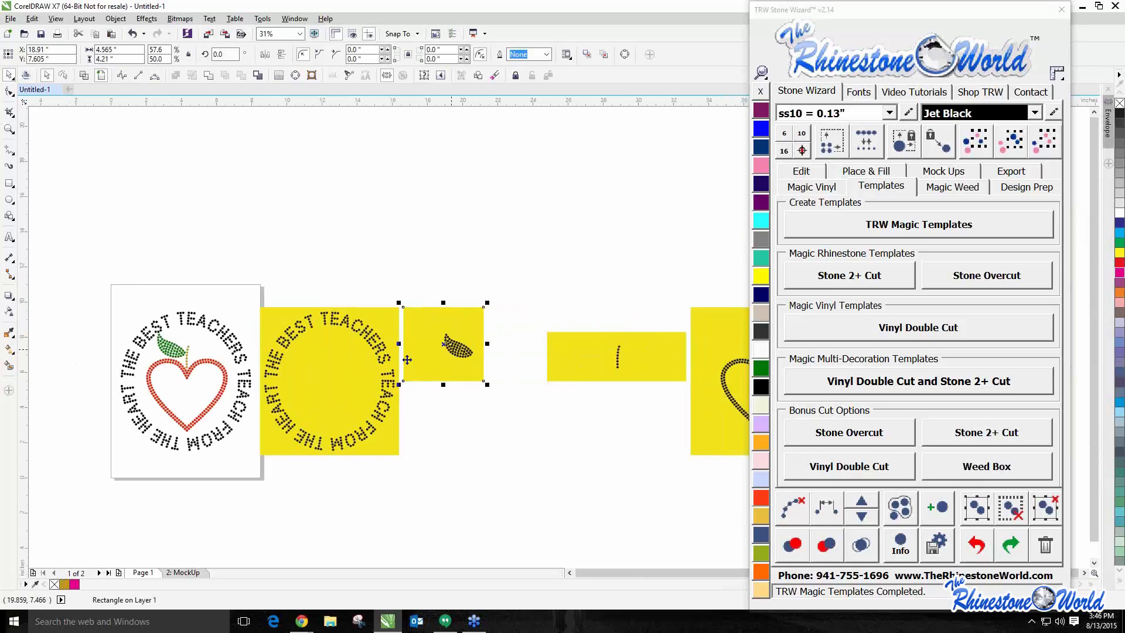
drag(403, 344, 428, 343)
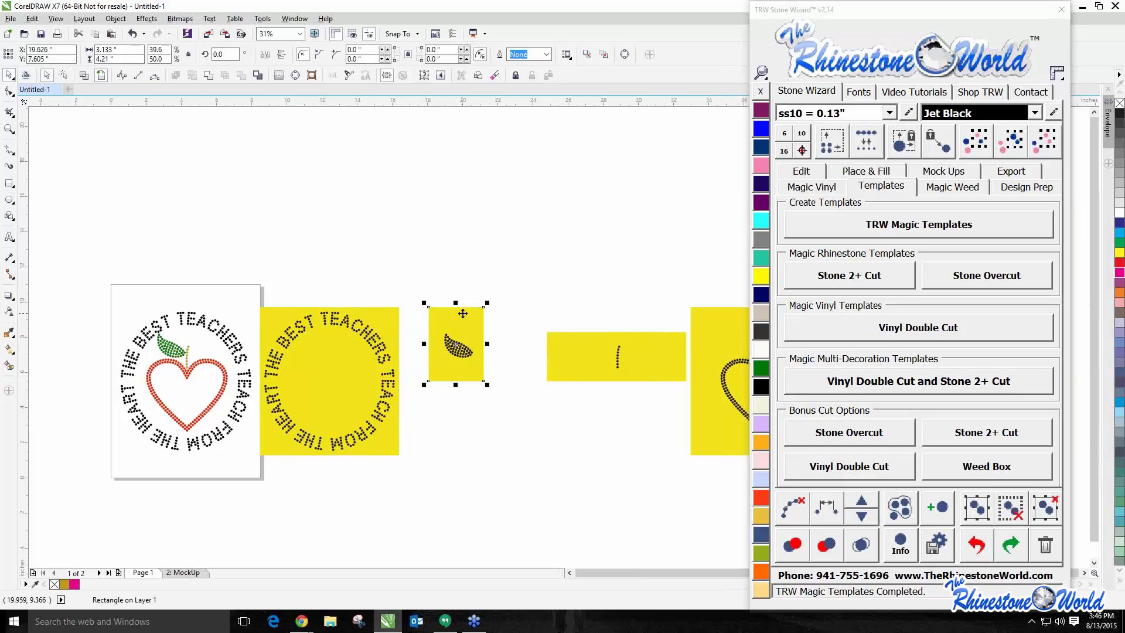
drag(456, 306, 454, 322)
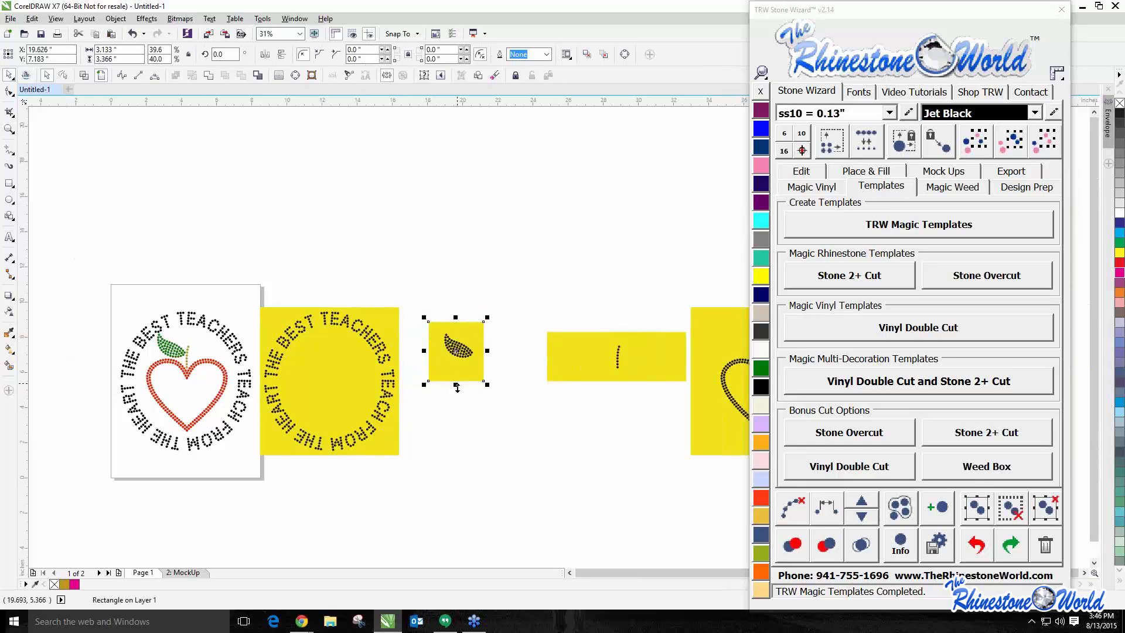
drag(456, 381, 456, 372)
drag(516, 313, 411, 352)
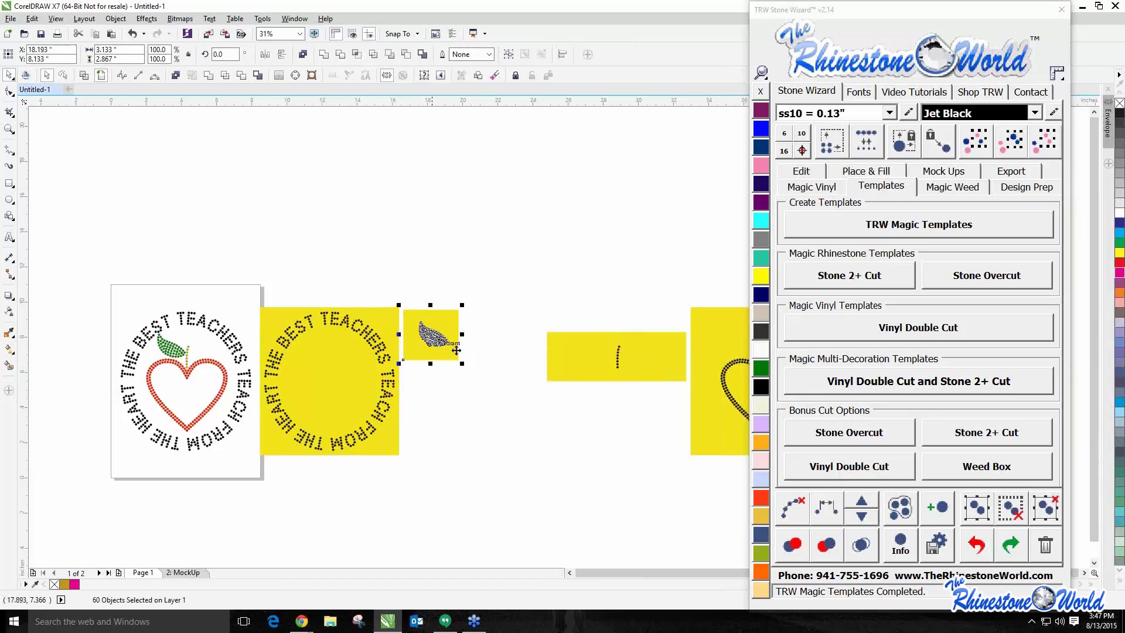
Narrow the stem template's yellow background to about 1.8 inches and move the template directly below the leaf template
click(555, 353)
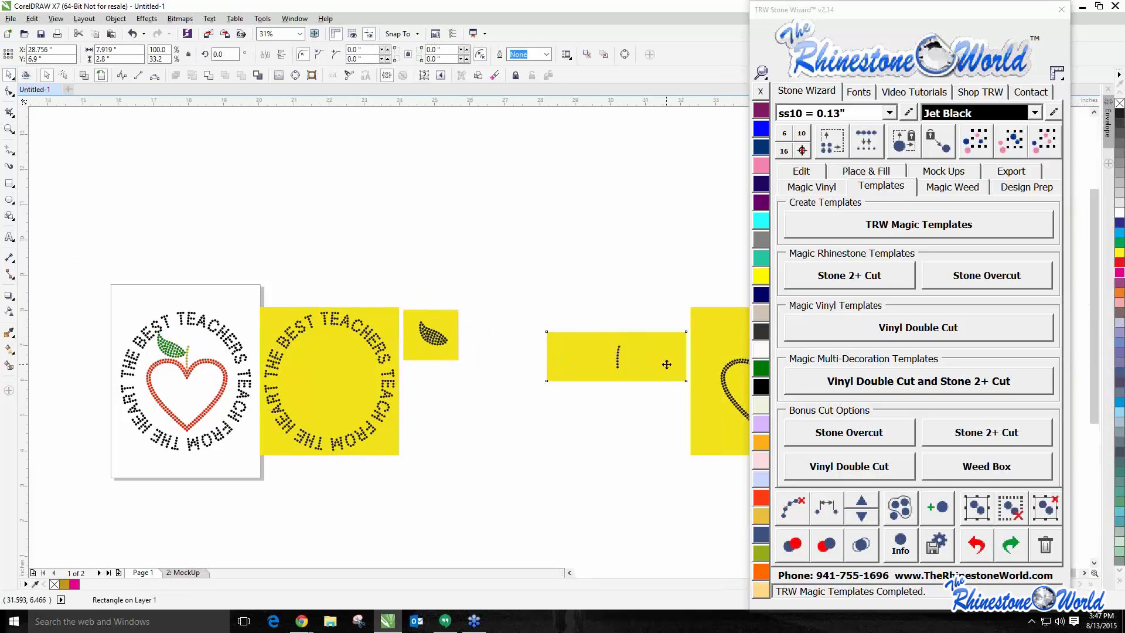
scroll(666, 359, up, 1)
drag(708, 349, 603, 349)
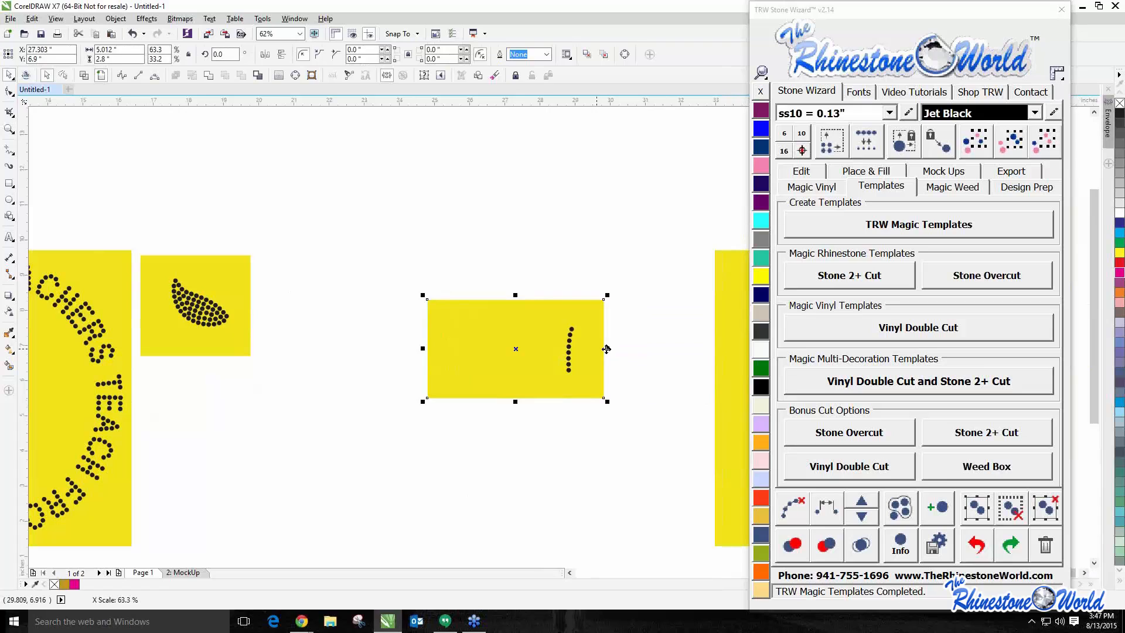
drag(424, 350, 536, 352)
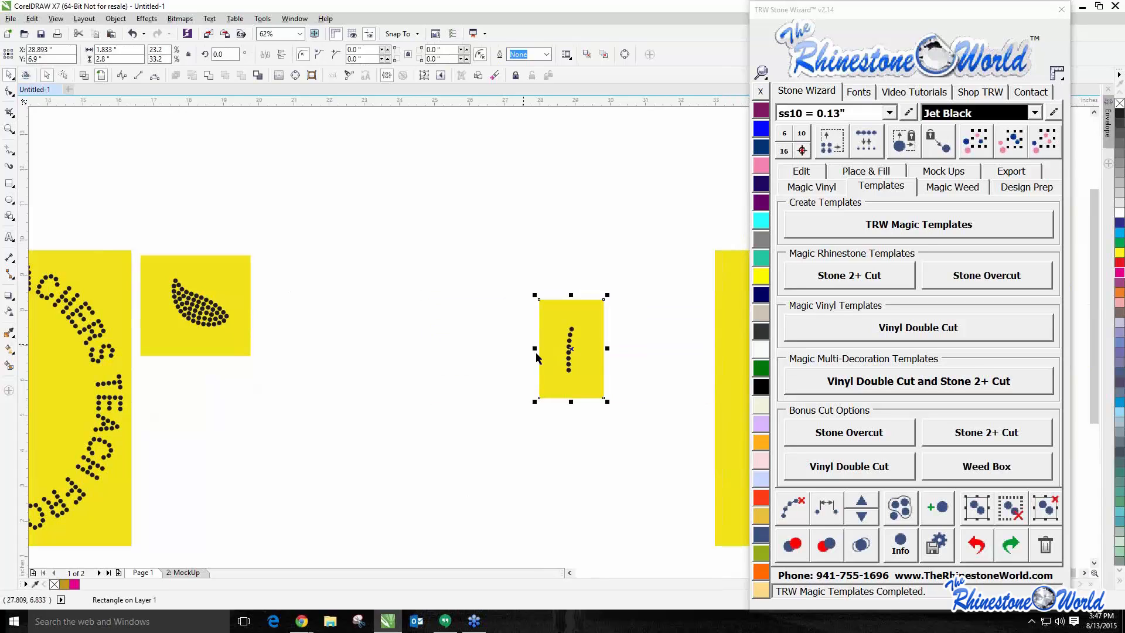
click(536, 353)
drag(598, 389, 202, 452)
Move the heart template with its yellow background close beside the leaf and stem templates
scroll(424, 495, down, 3)
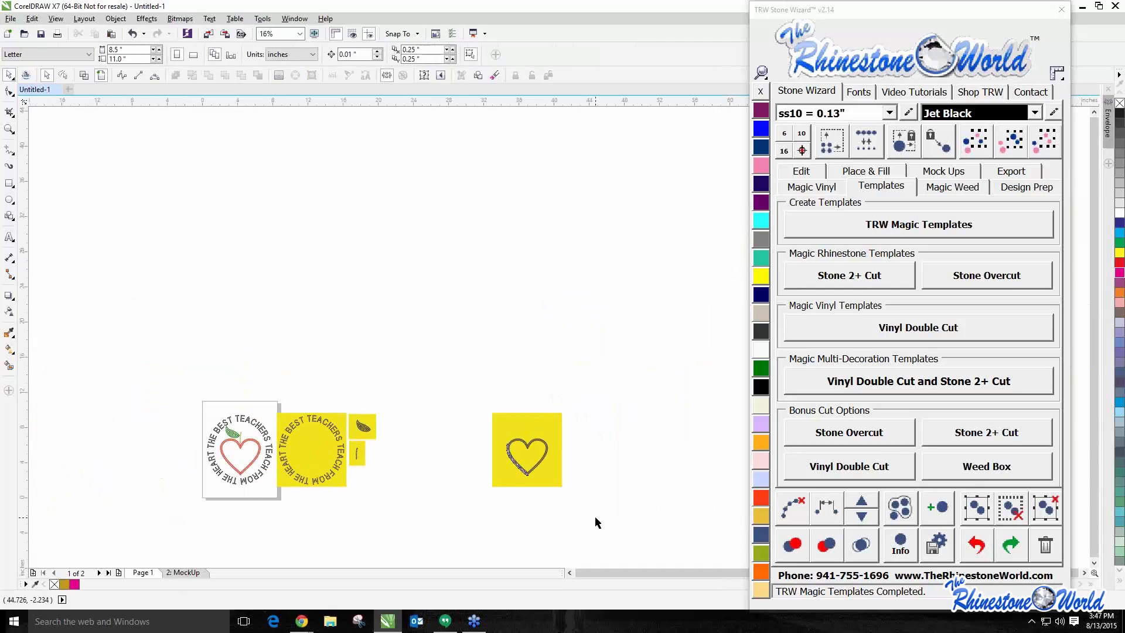
click(423, 468)
drag(422, 469, 433, 468)
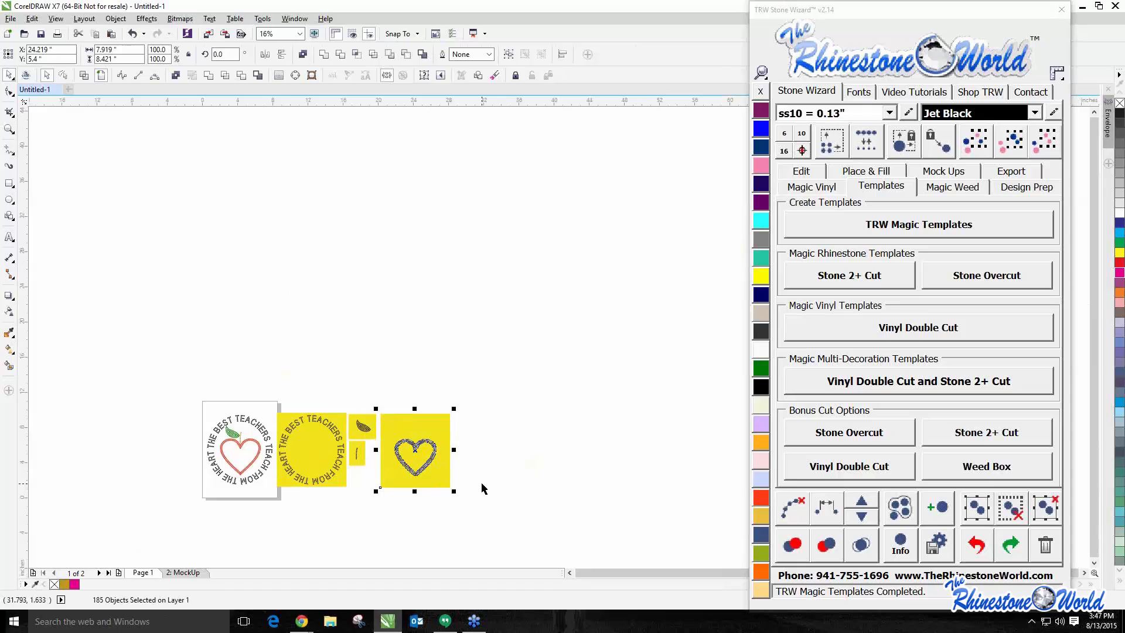
scroll(344, 519, up, 2)
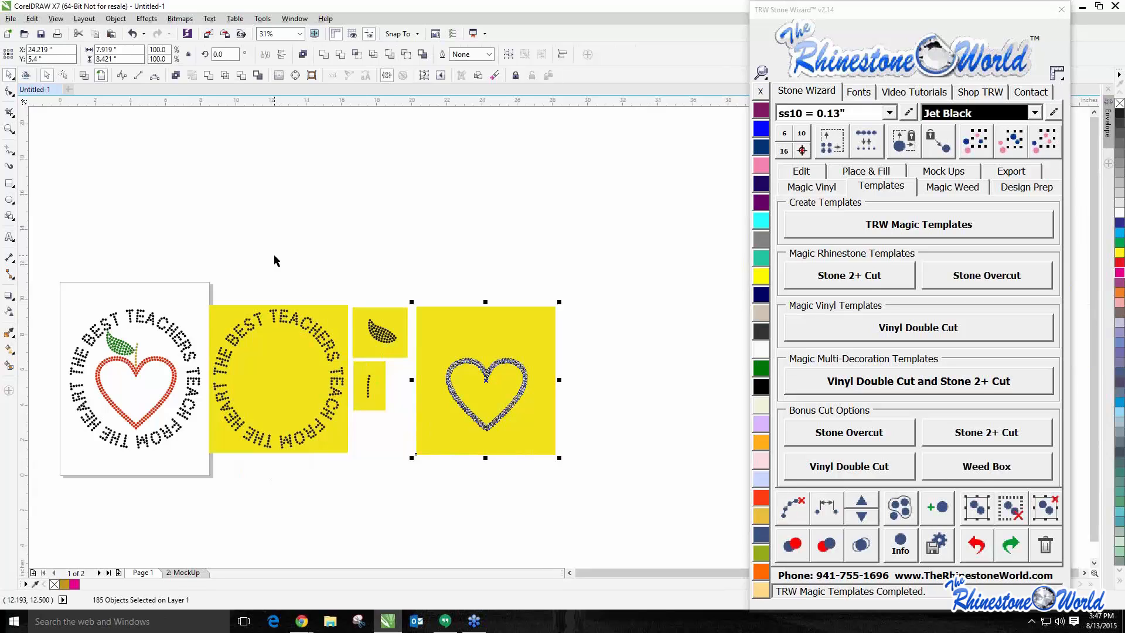
Search the Stone Wizard fonts for "trw 130"
click(858, 92)
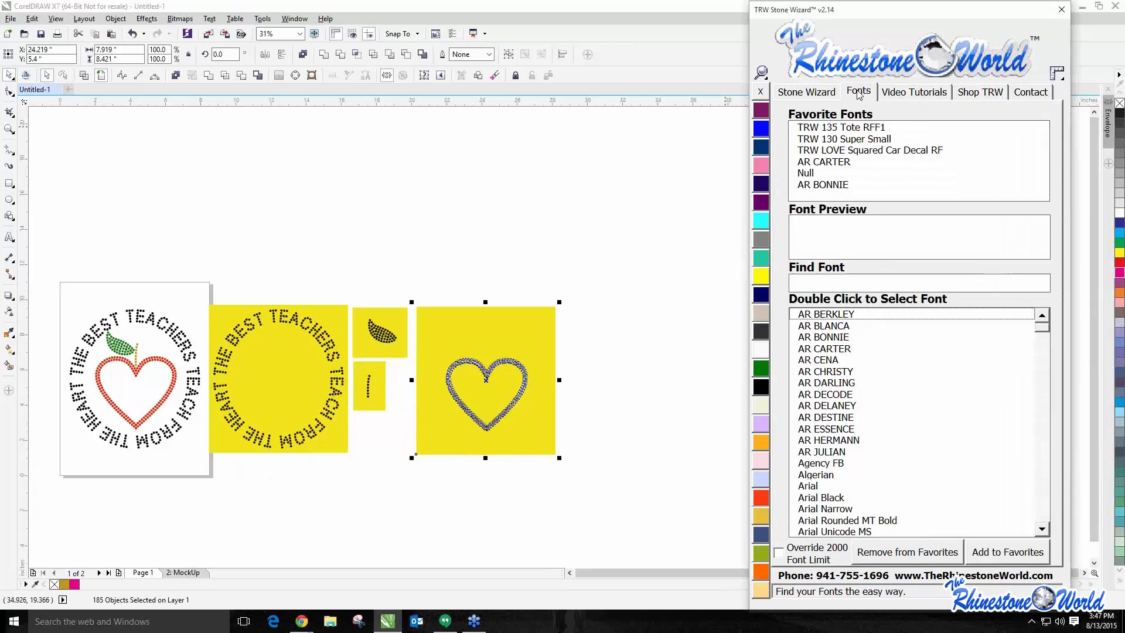
click(836, 274)
text(tw)
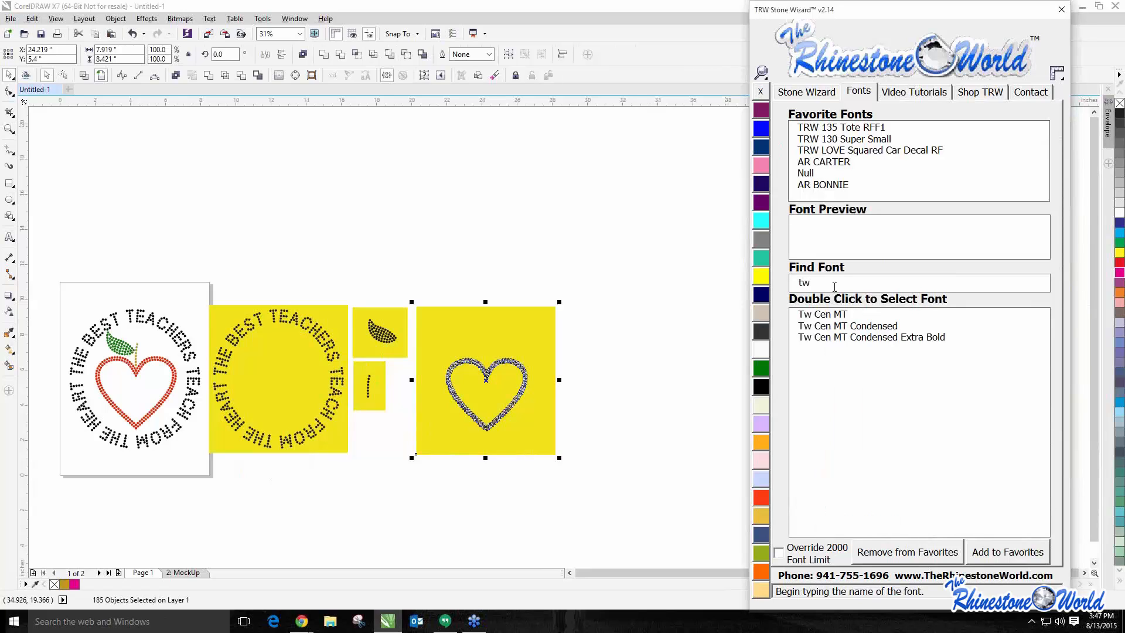
text(rw)
key(BackSpace)
key(BackSpace)
key(BackSpace)
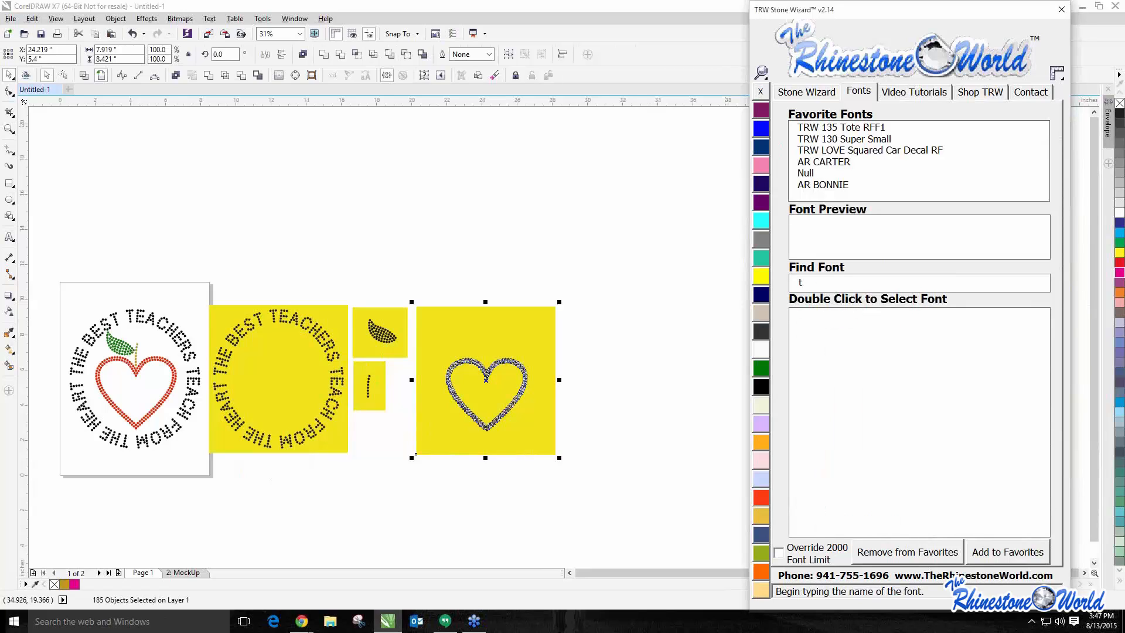
text(rw 130)
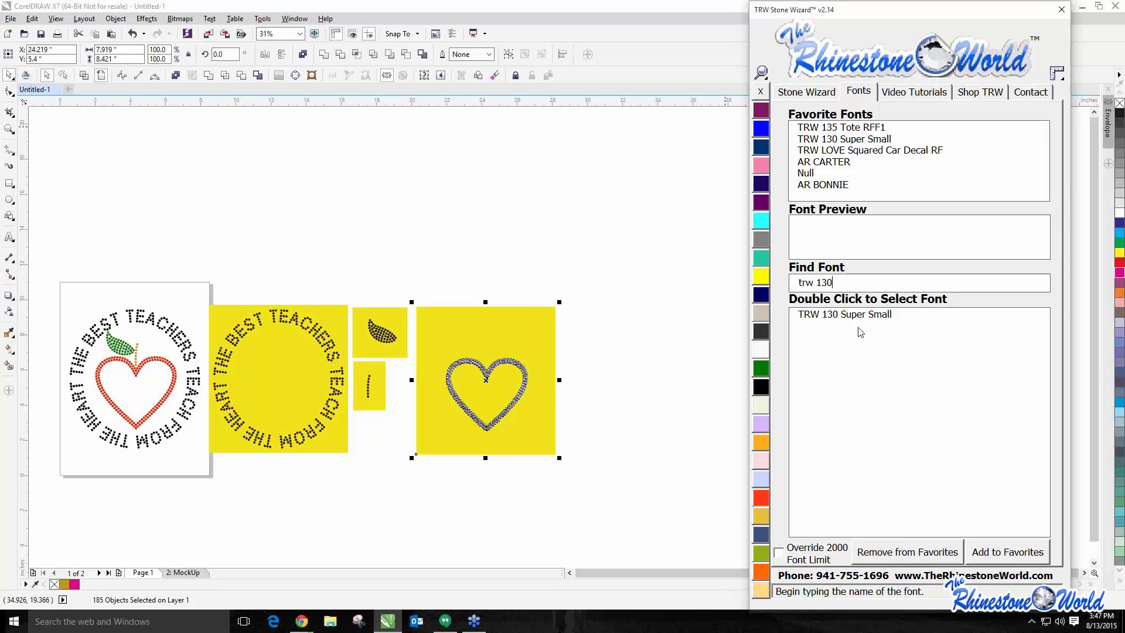
Set the width of Page 1 to 50 inches
click(654, 242)
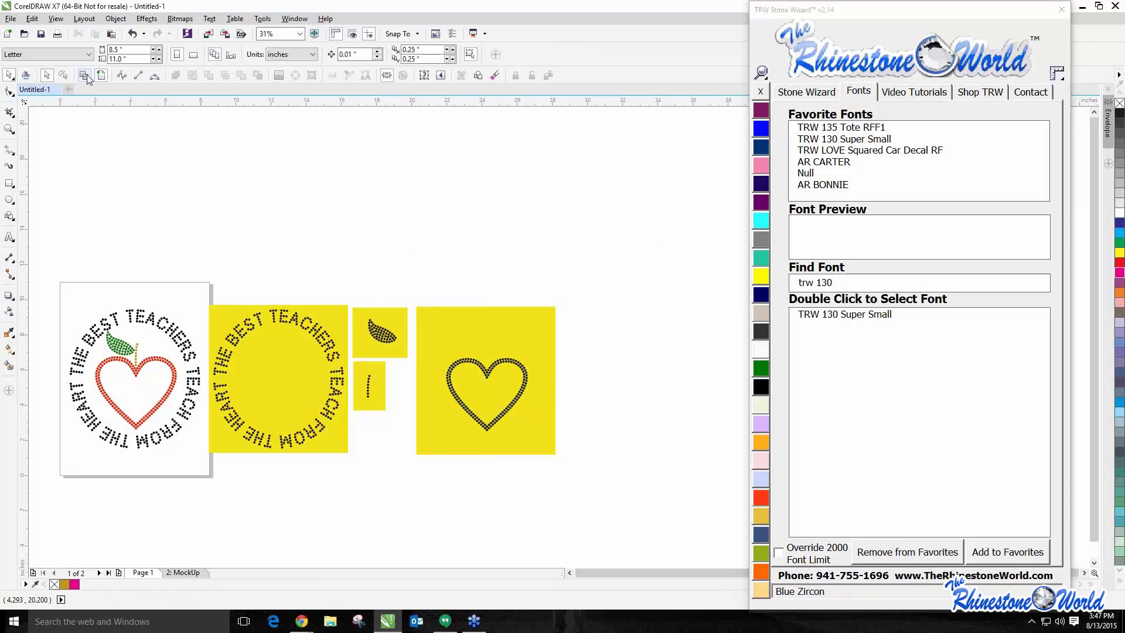
drag(119, 50, 75, 53)
text(50)
key(Return)
scroll(181, 176, down, 2)
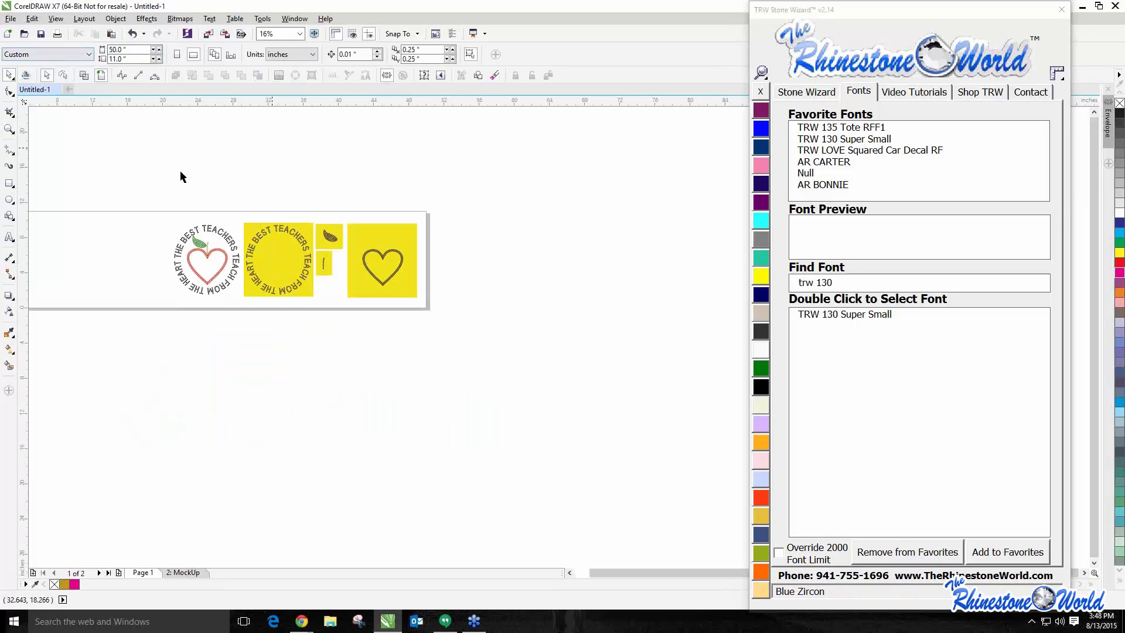
Move the apple design together with all its templates further left on the widened page
drag(145, 199, 481, 351)
drag(362, 274, 252, 273)
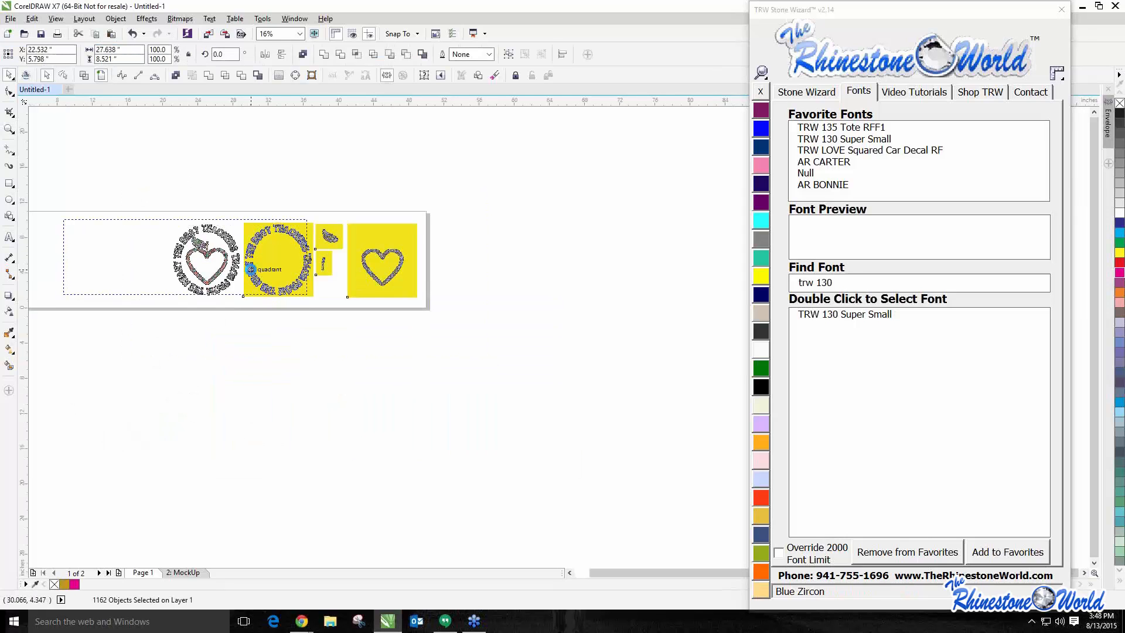
scroll(363, 258, down, 2)
scroll(164, 223, up, 2)
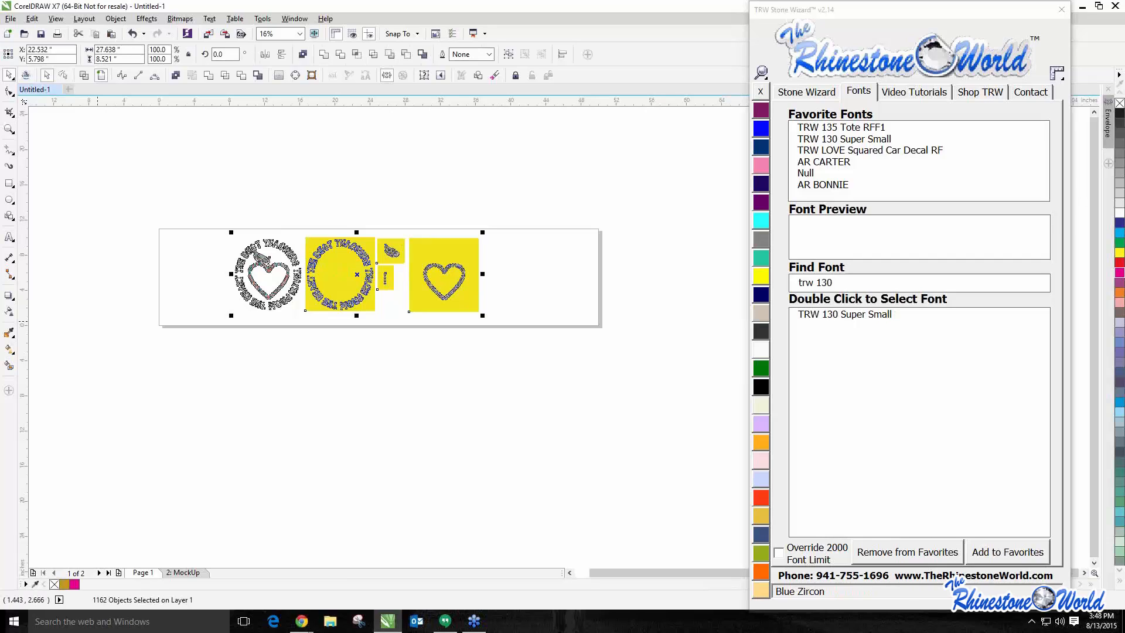
Enter "TRW Teachers Teach From the Heart Web" as the Stone Wizard's export file name
click(814, 94)
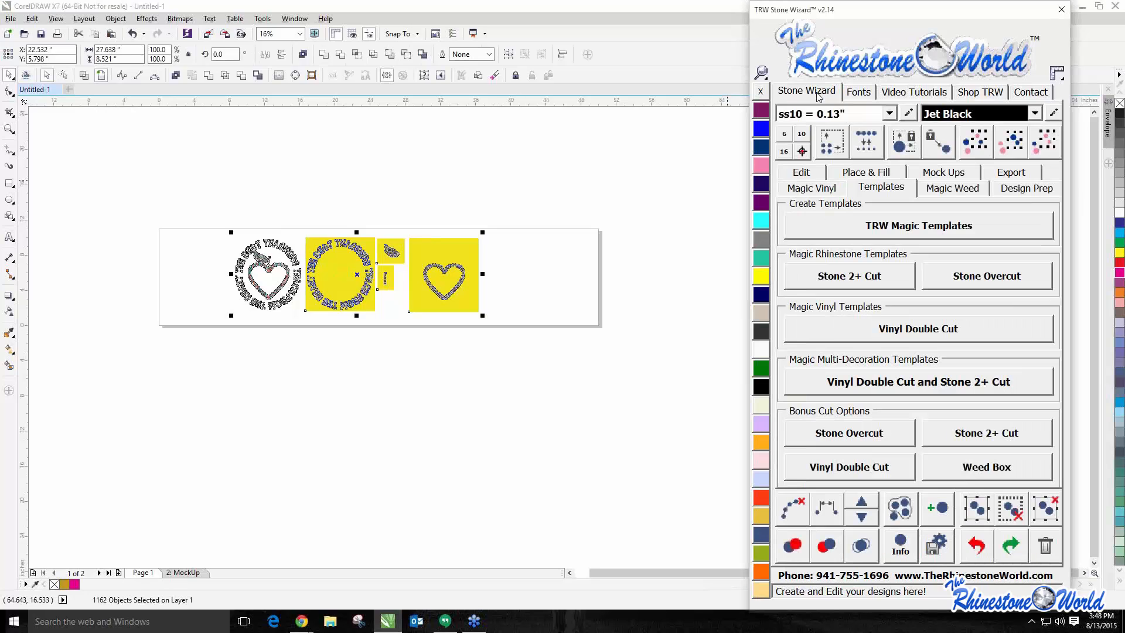
click(1012, 173)
click(1014, 219)
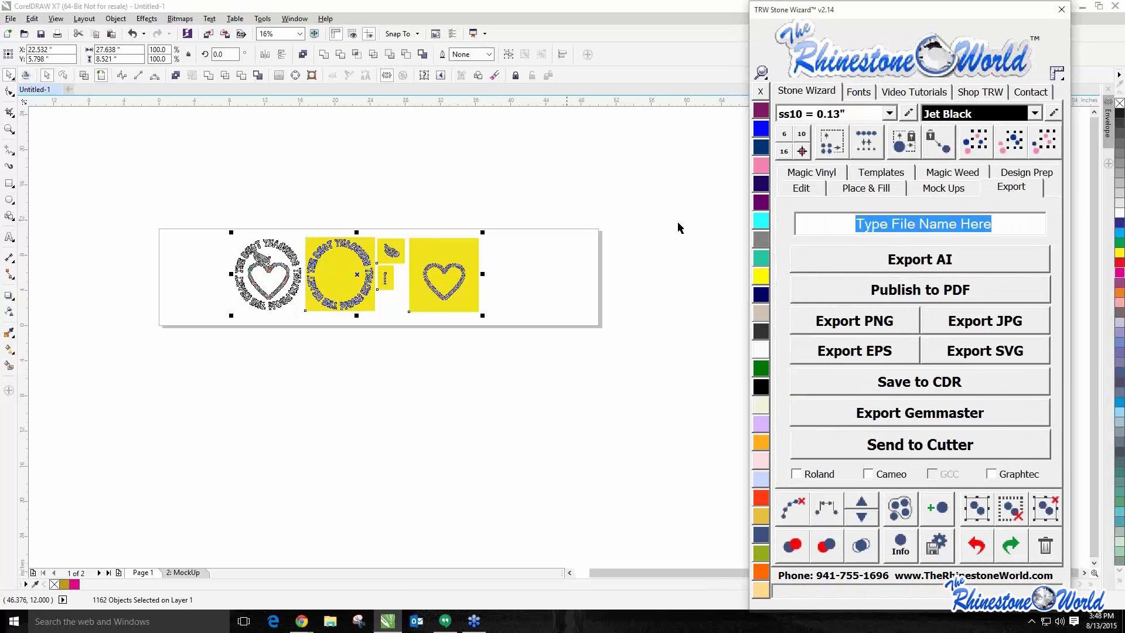
text(TRW Teachers)
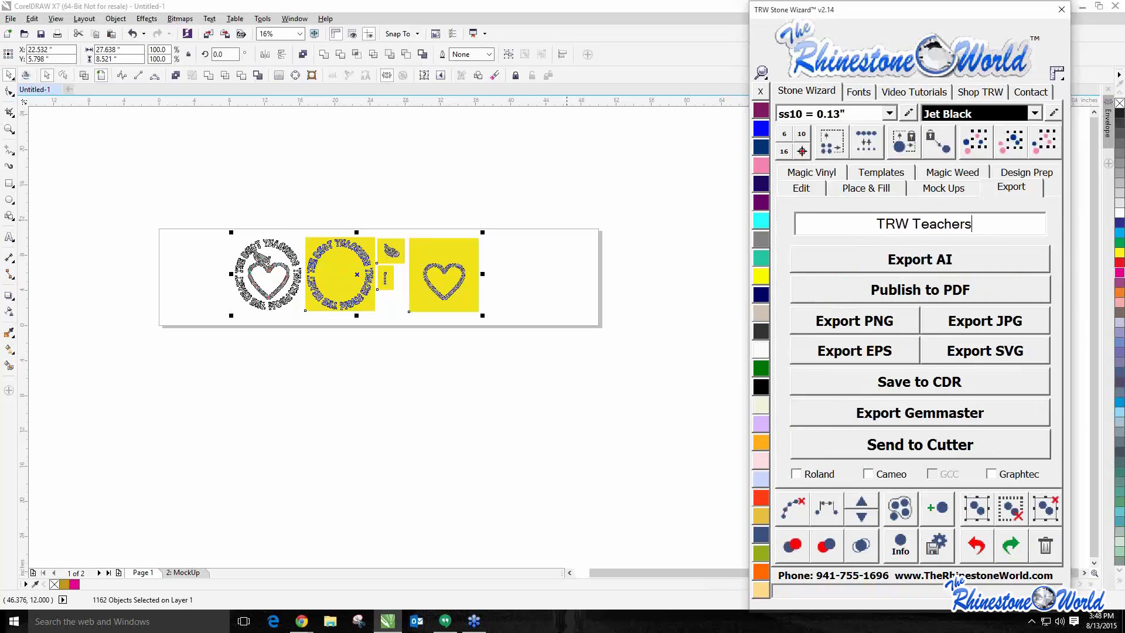
text( Teach from t)
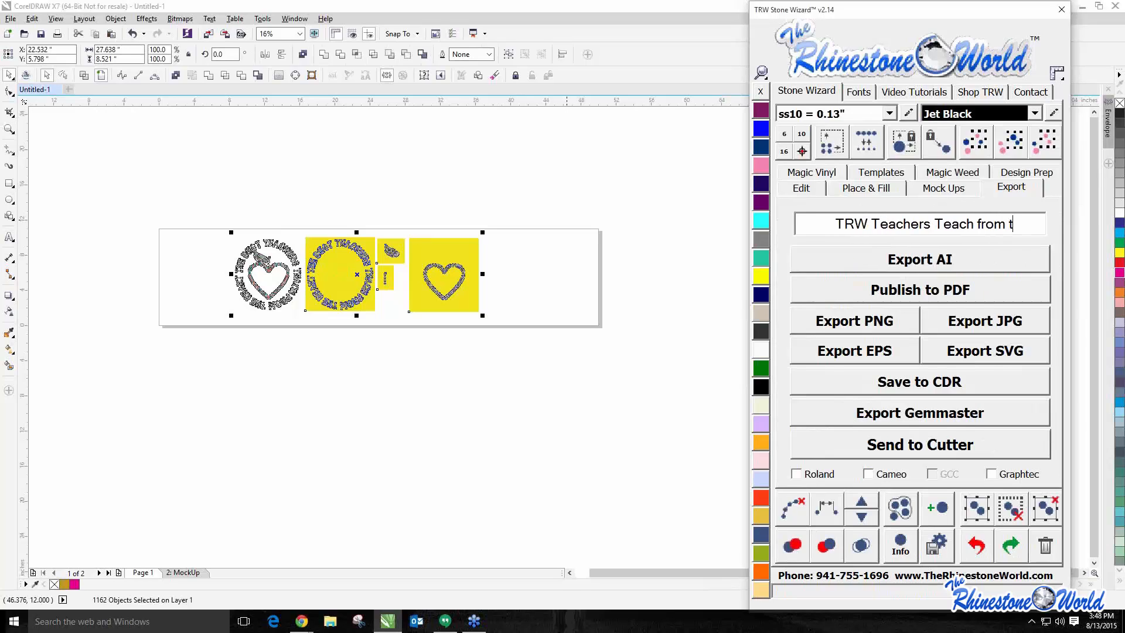
text(h)
key(BackSpace)
key(BackSpace)
key(BackSpace)
key(BackSpace)
key(BackSpace)
key(BackSpace)
key(BackSpace)
key(BackSpace)
text(Fr)
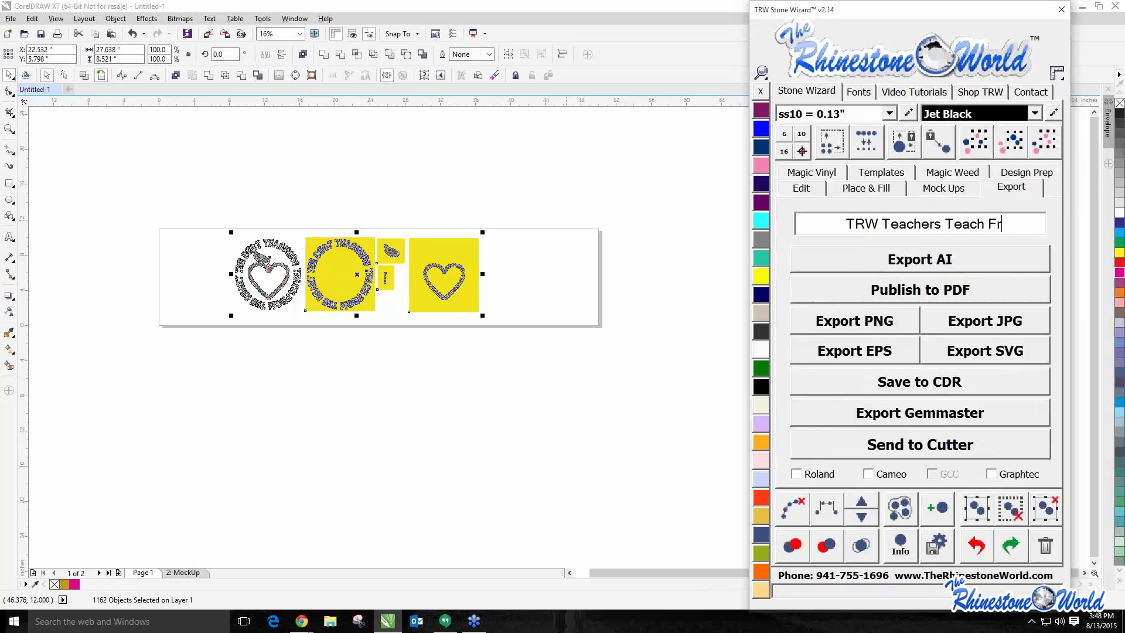
text(om the Heart)
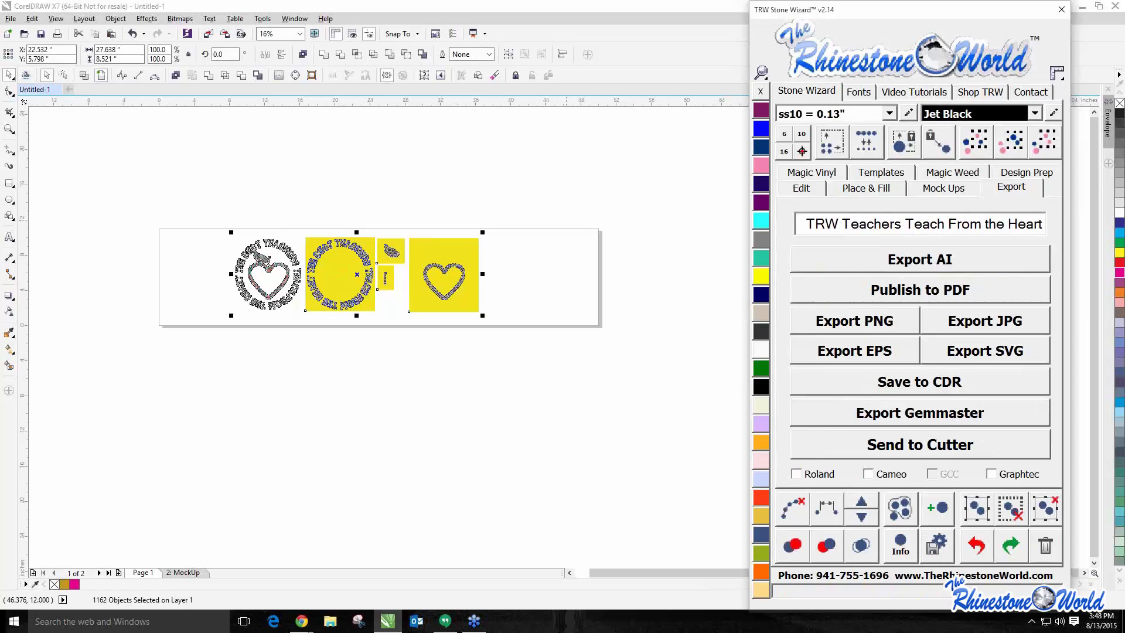
text( Web)
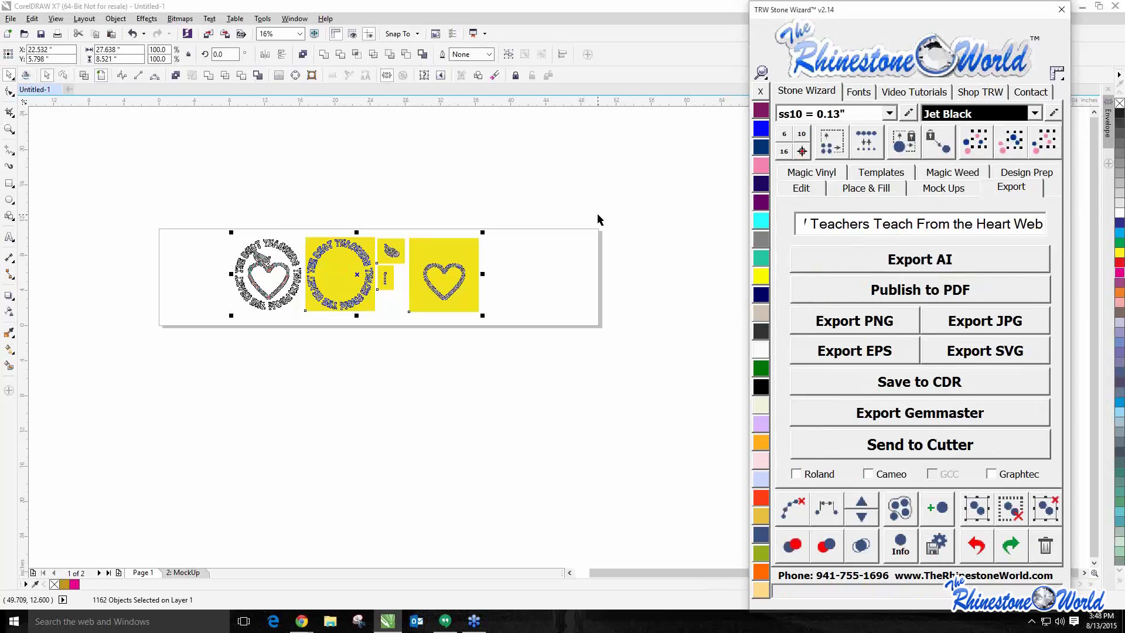
Save the selected design and templates to the Desktop as a CDR file
click(972, 380)
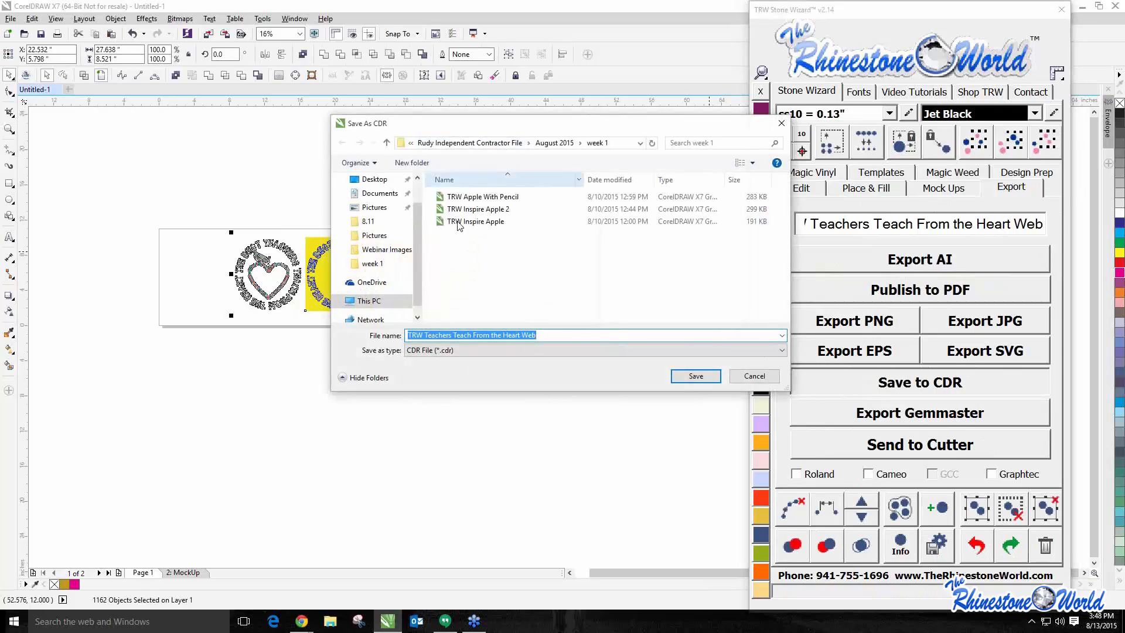
click(375, 179)
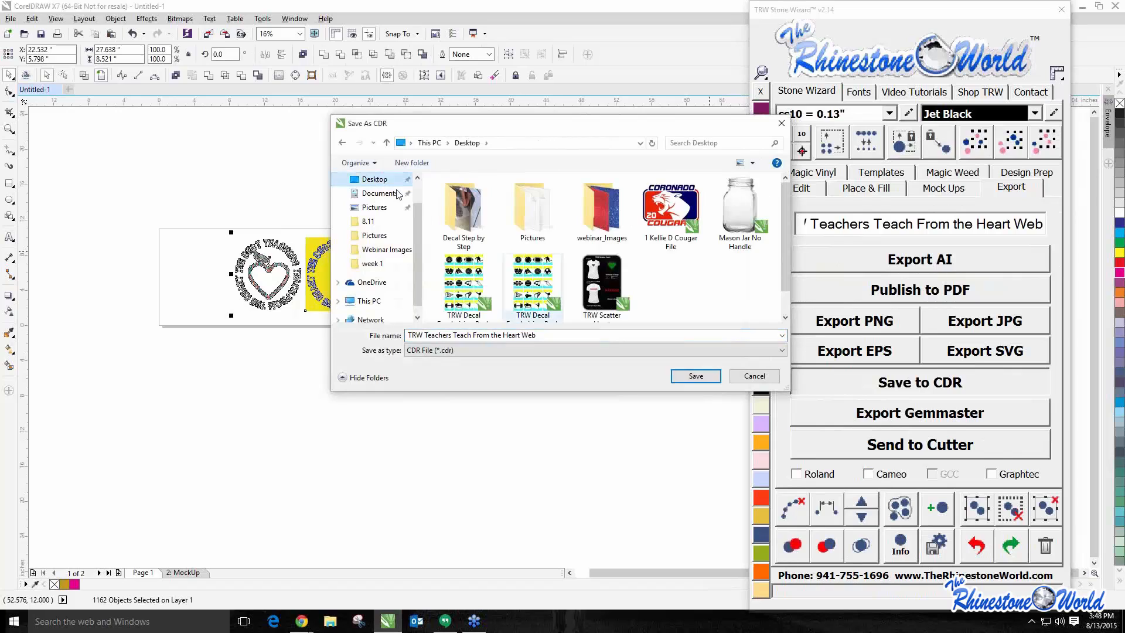
click(696, 375)
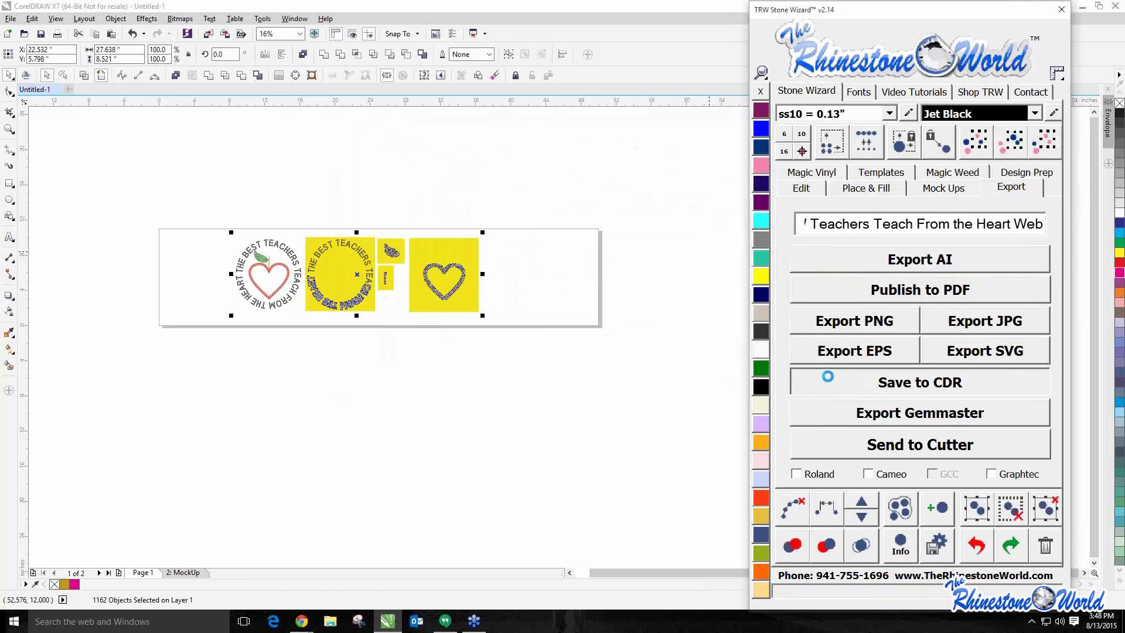
Export the selected design and templates to the Desktop as an SVG file and as an EPS file
click(975, 355)
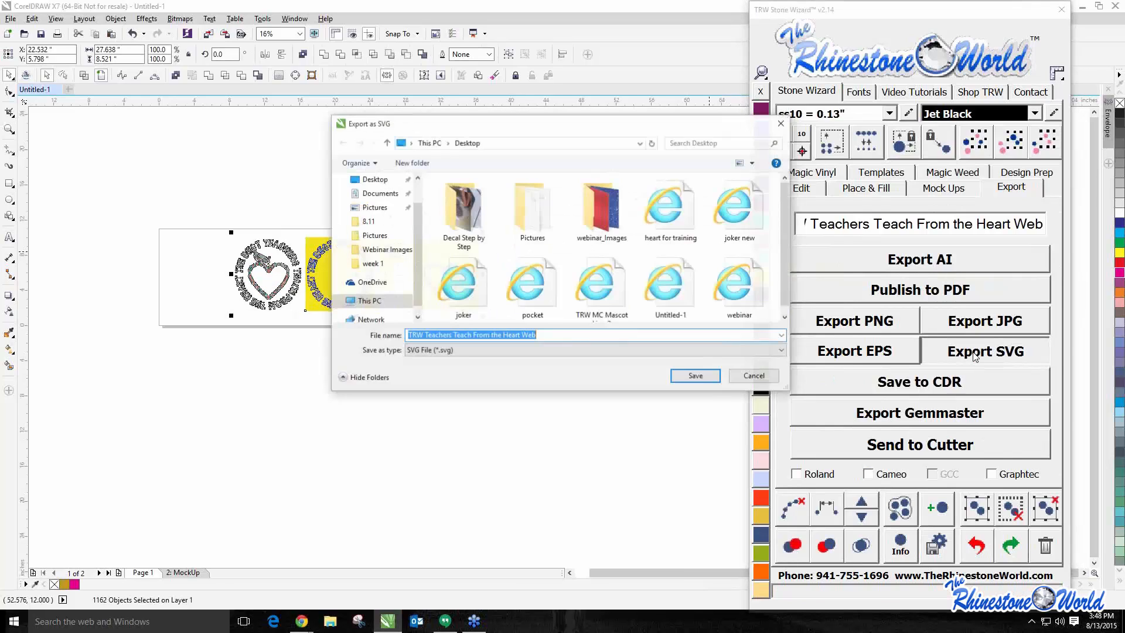
click(695, 375)
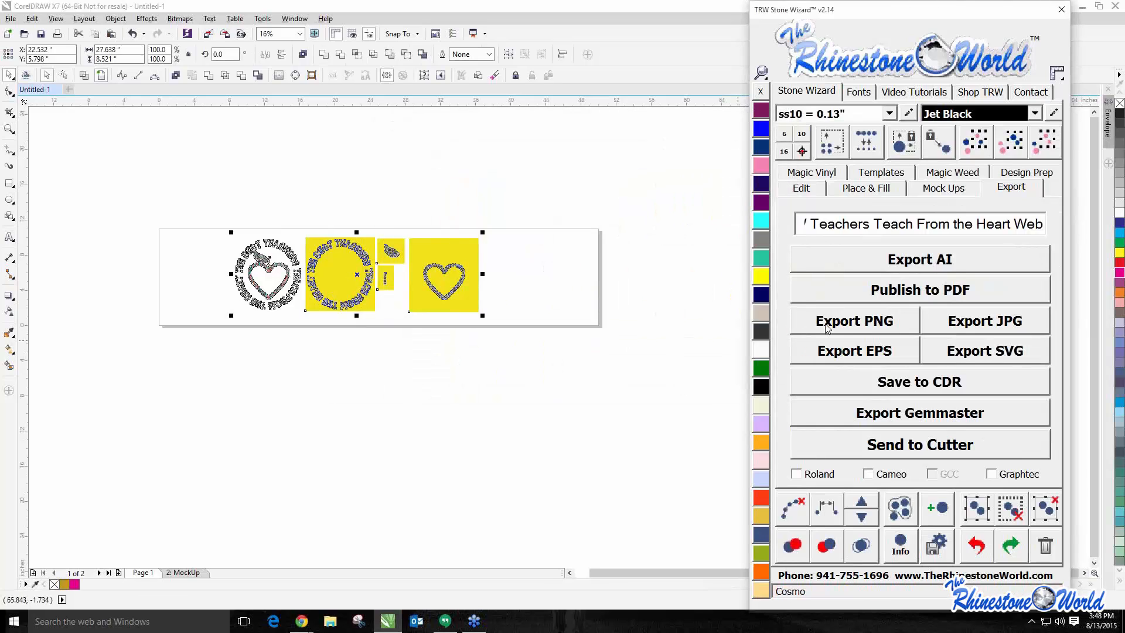
click(832, 358)
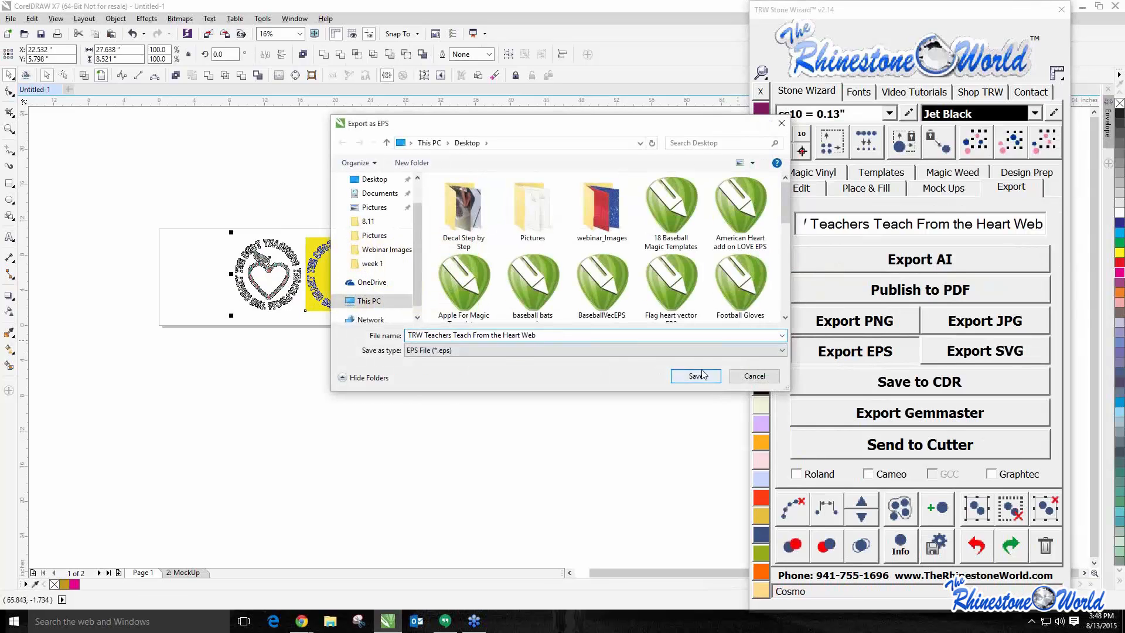
click(697, 376)
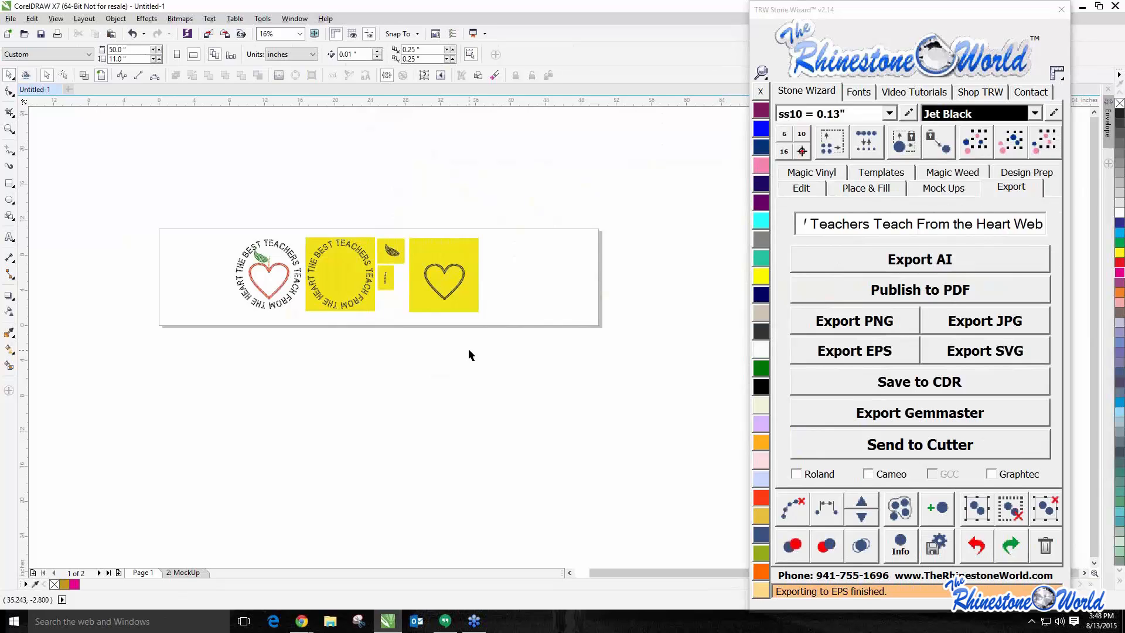
drag(508, 233, 301, 383)
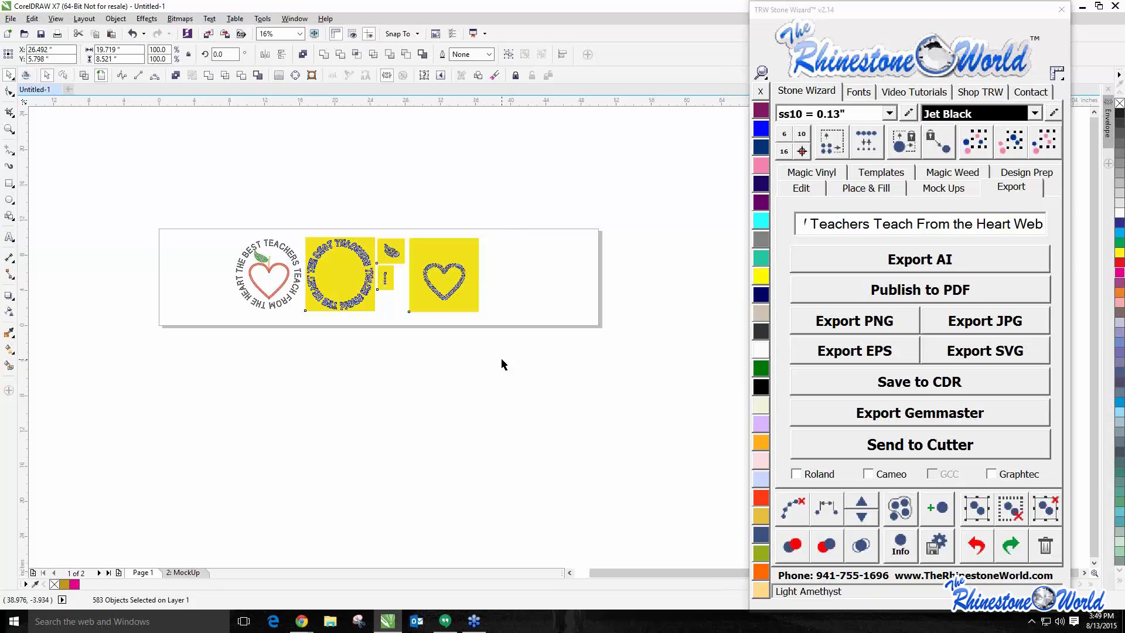
key(Delete)
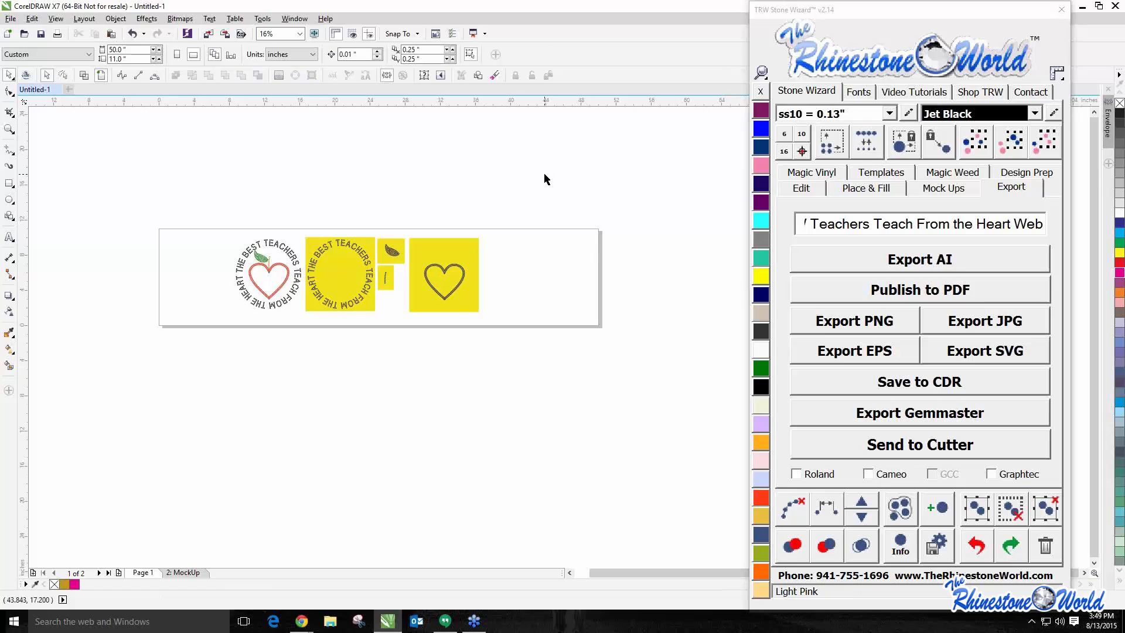
Delete the apple design and all its yellow templates from the page
drag(544, 170, 200, 356)
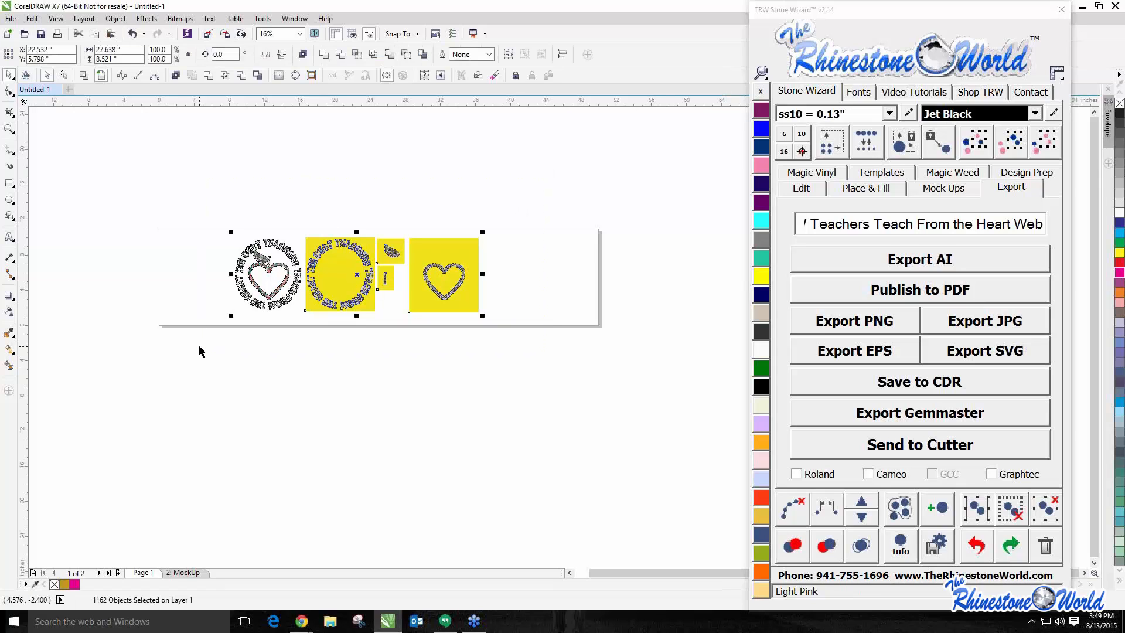
key(Delete)
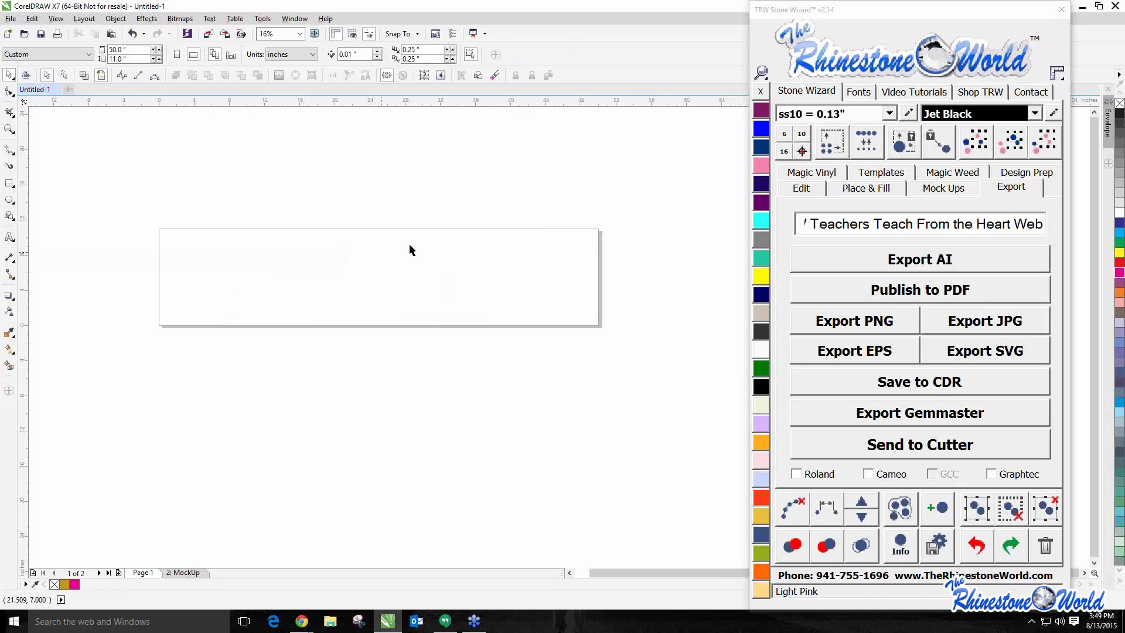
scroll(419, 243, down, 2)
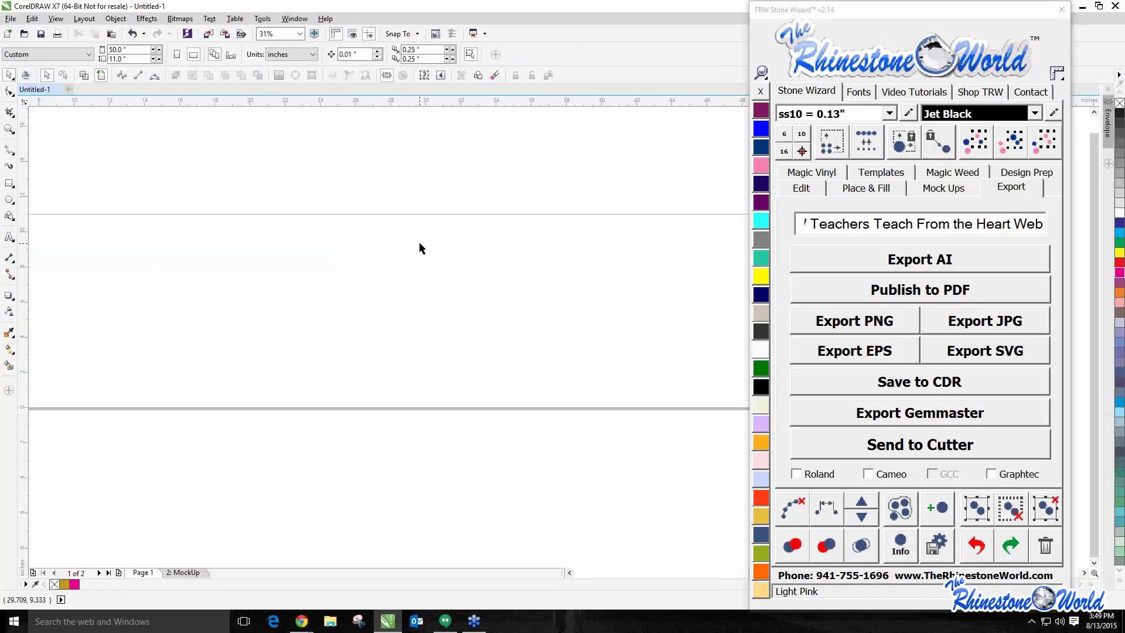
scroll(419, 245, up, 1)
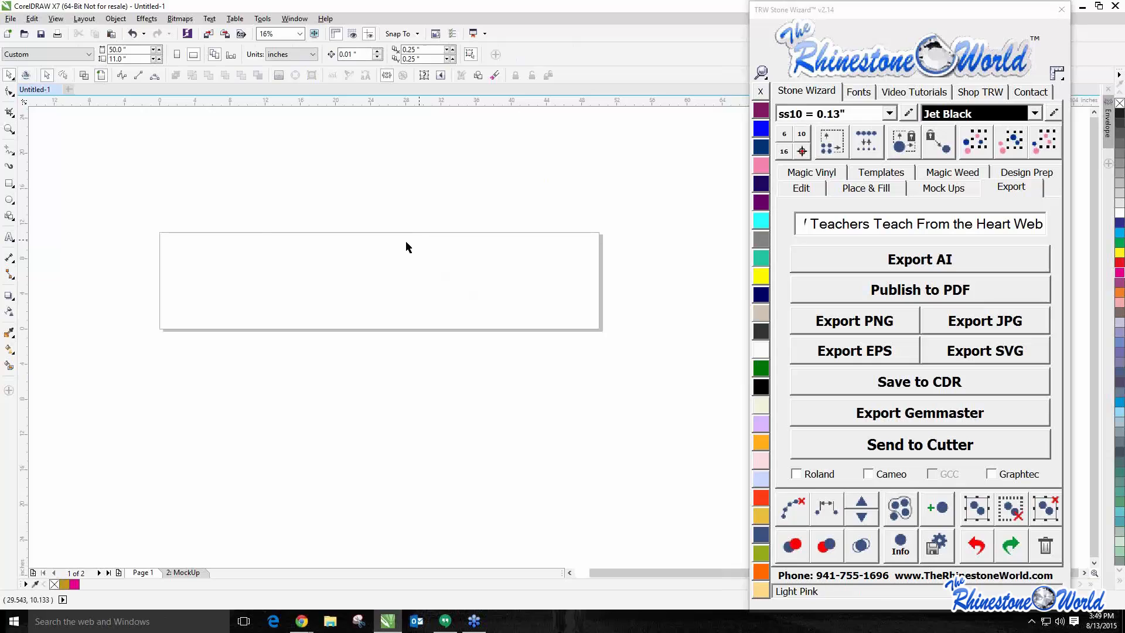
Search the computer for Silhouette Studio, launch it and bring its window to the front
key(alt+Tab)
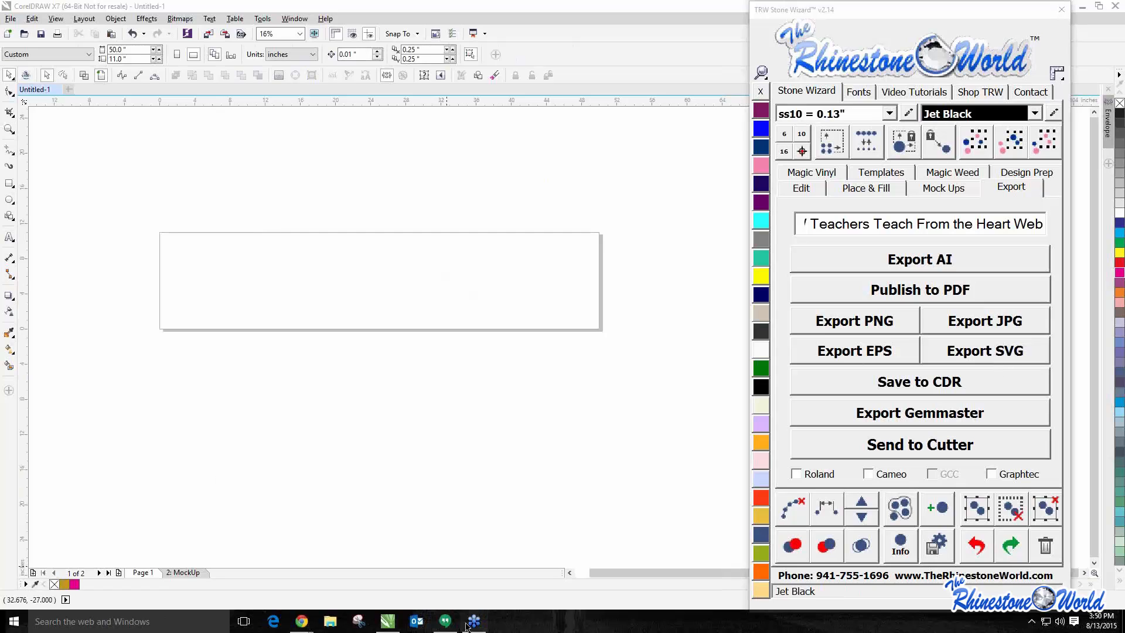
click(82, 620)
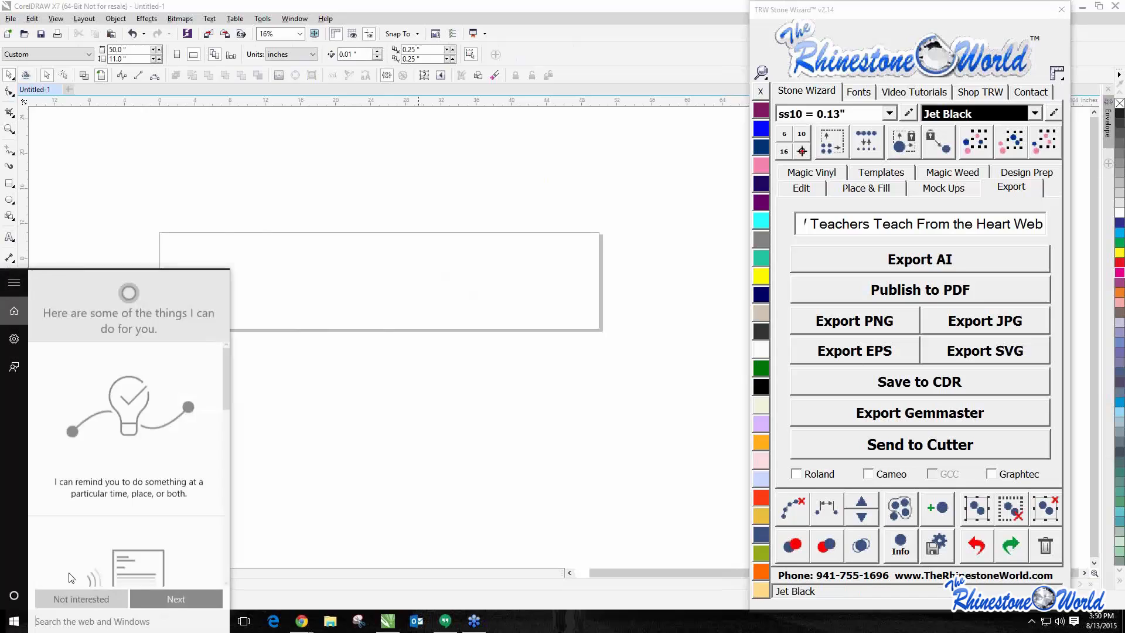
text(silhoue)
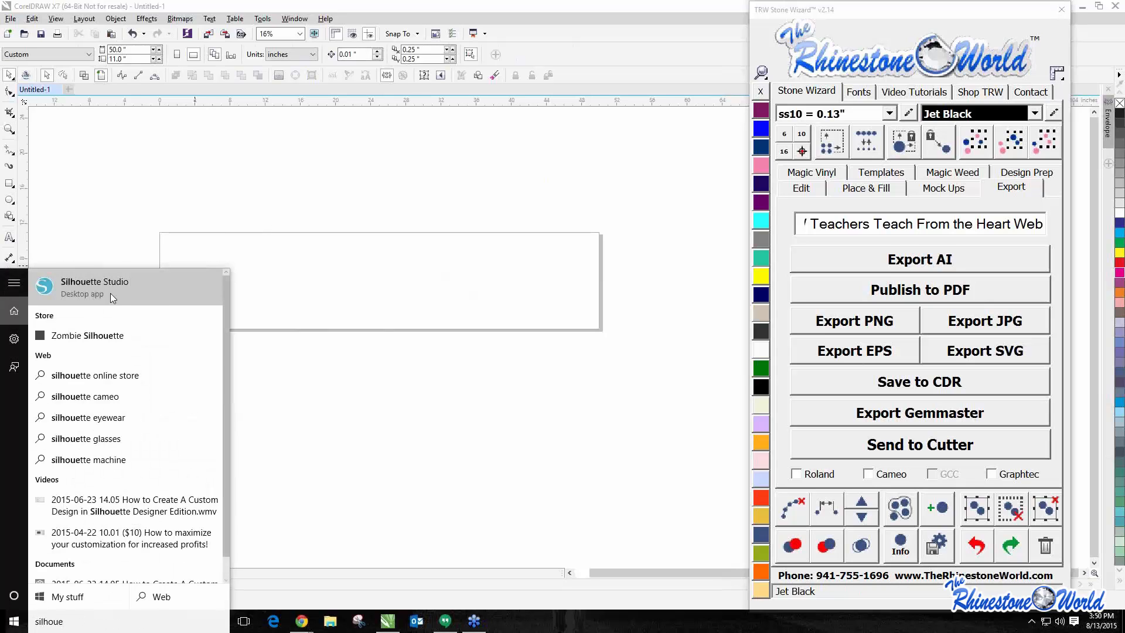
click(121, 286)
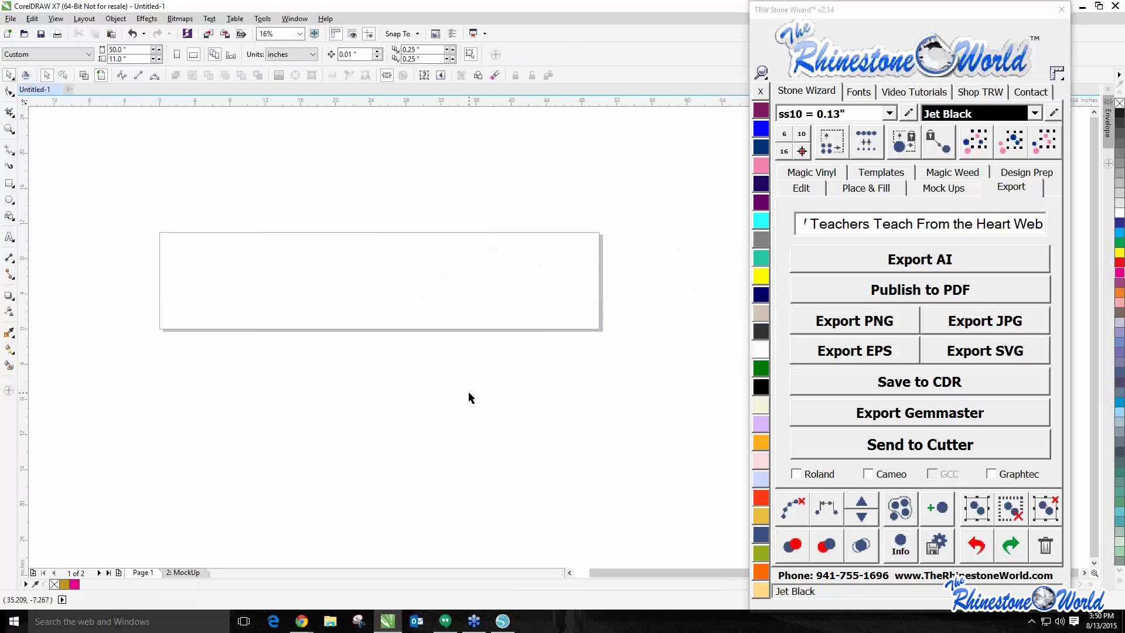
click(502, 621)
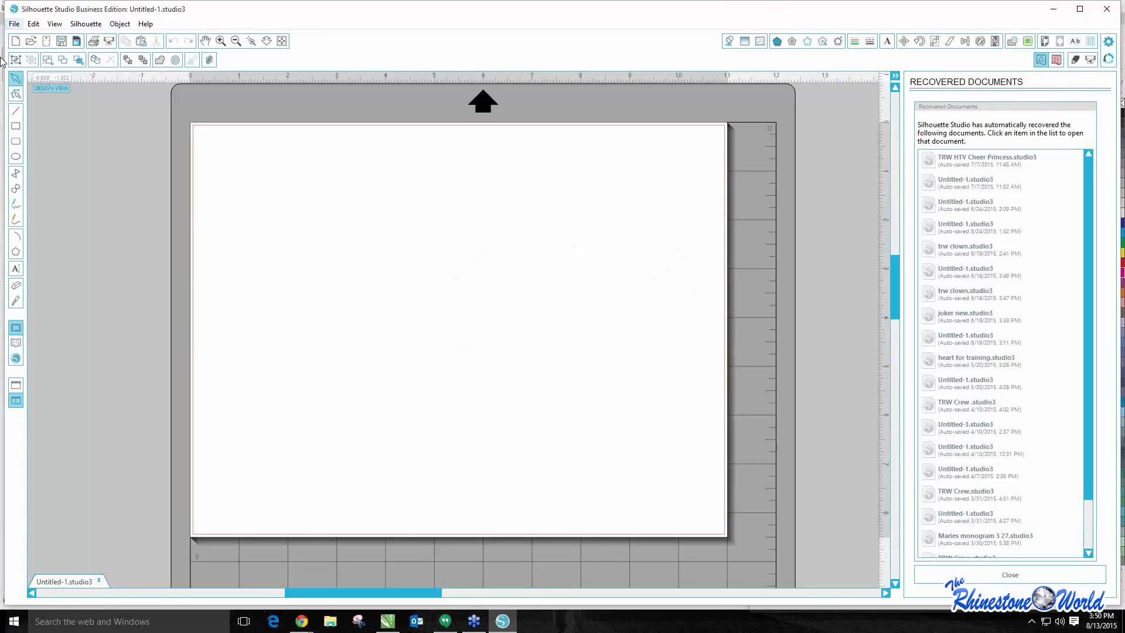
Open the exported "TRW Teachers Teach From the Heart Web" SVG file from the Desktop, filtering the files by SVG
click(14, 23)
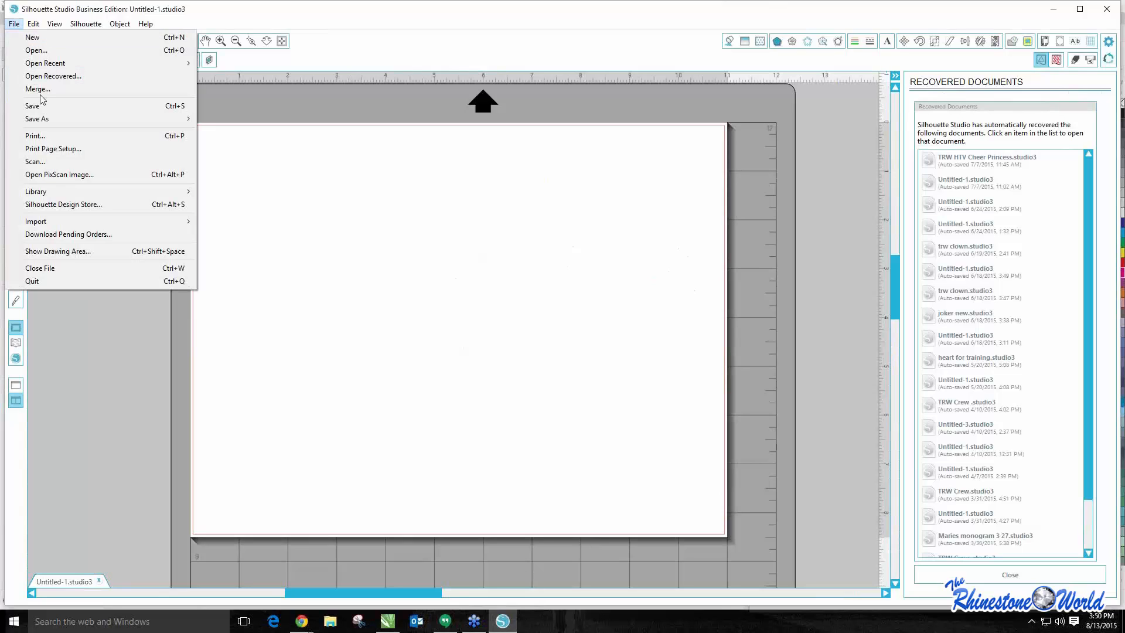
click(35, 50)
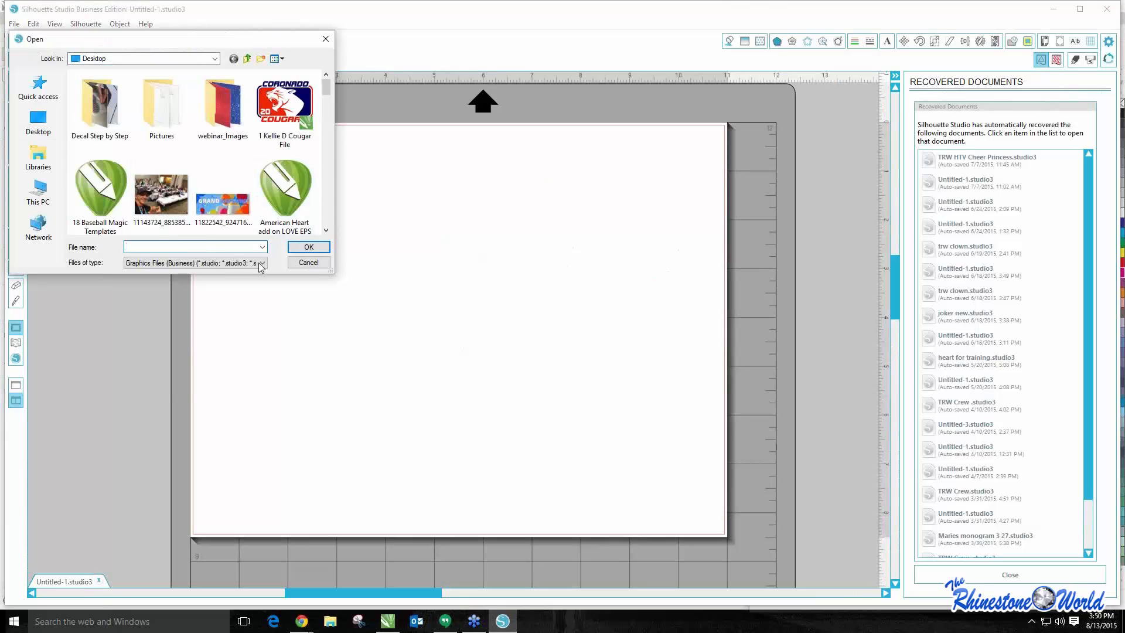
click(193, 262)
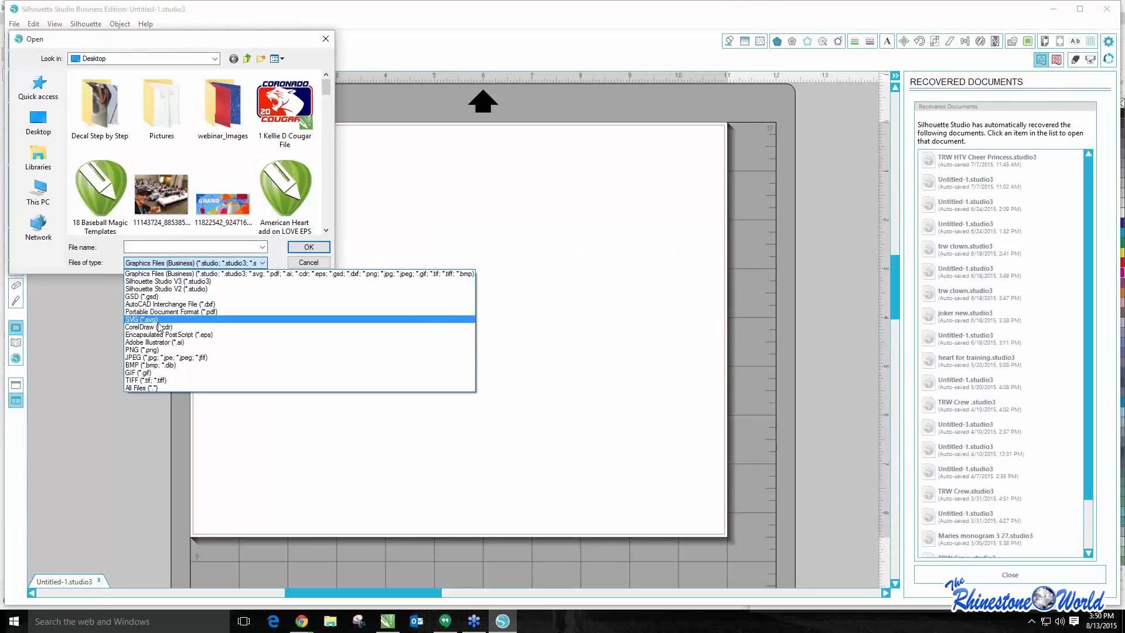
click(176, 319)
drag(321, 118, 326, 181)
double_click(114, 189)
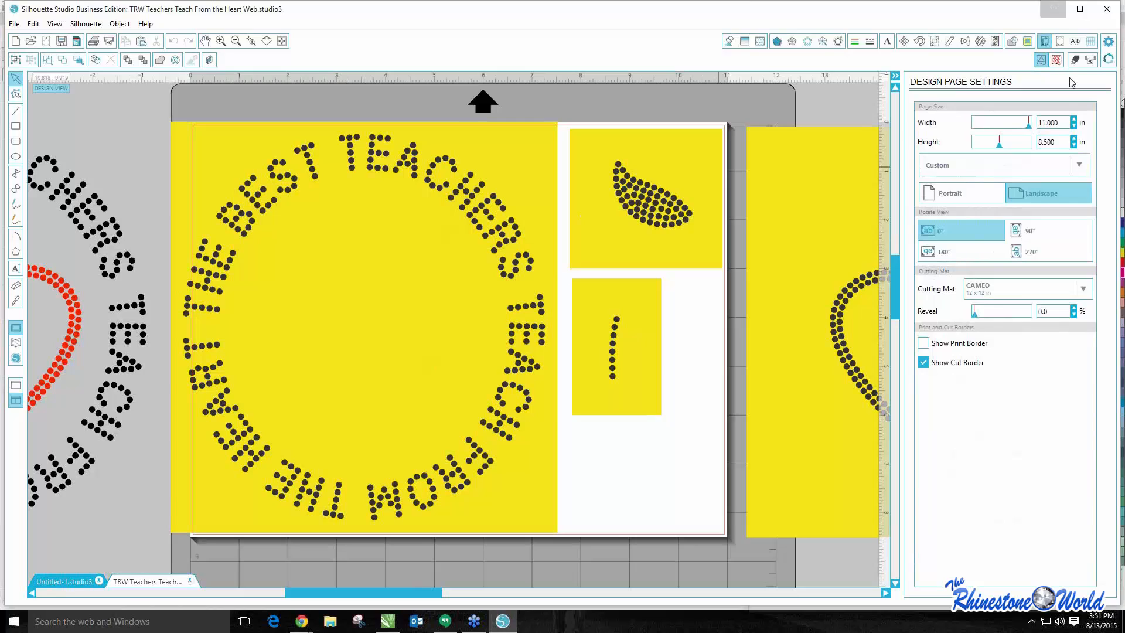
Switch back to CorelDRAW, add the artistic text "CHEER" on the empty page and scale it to about 15.7 inches wide
click(1053, 9)
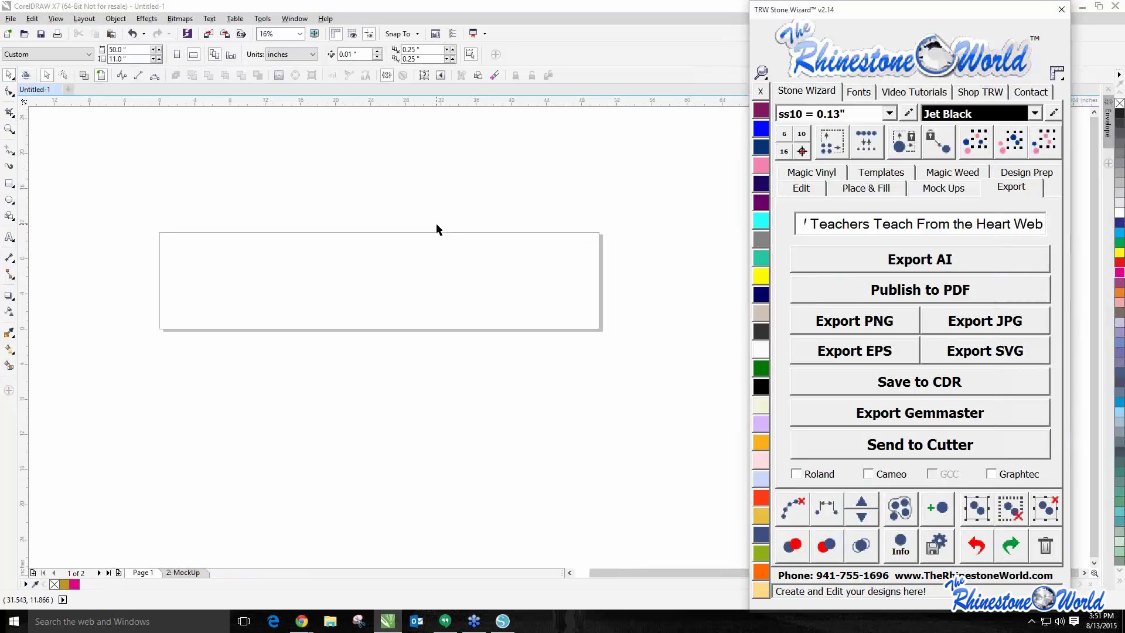
scroll(360, 221, up, 2)
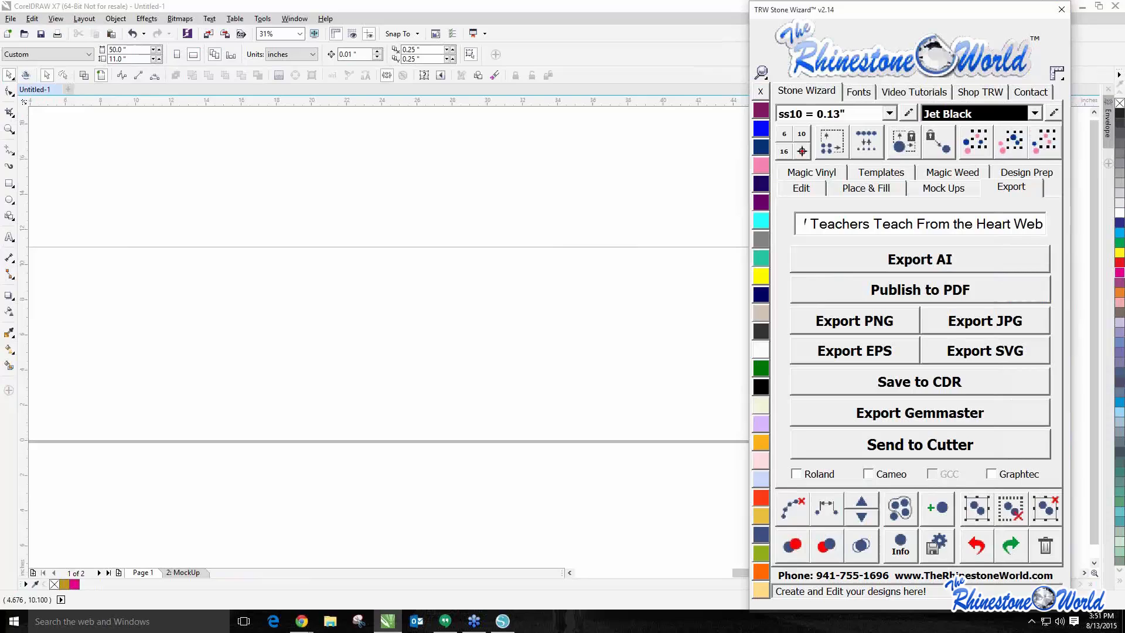
click(13, 234)
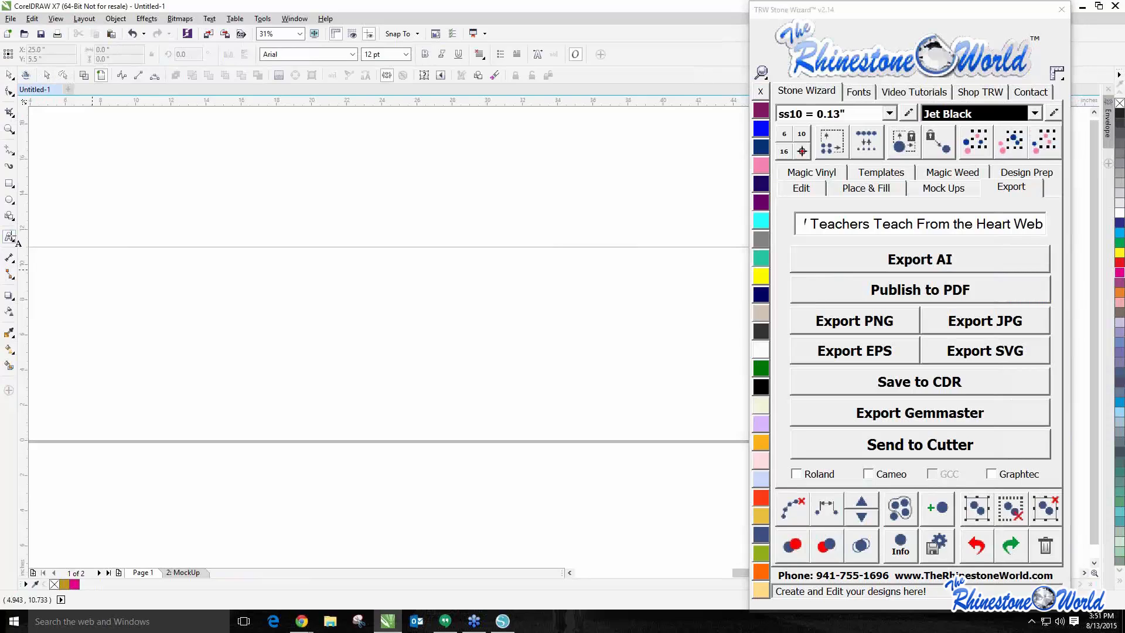
click(228, 313)
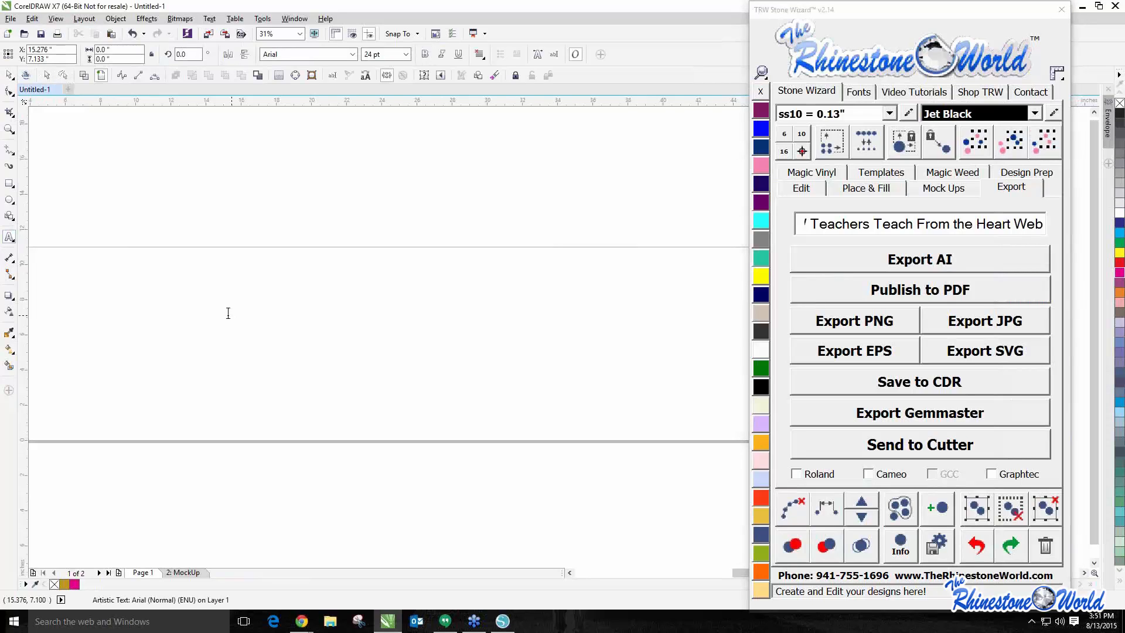
text(CHEER)
key(Escape)
drag(253, 305, 503, 257)
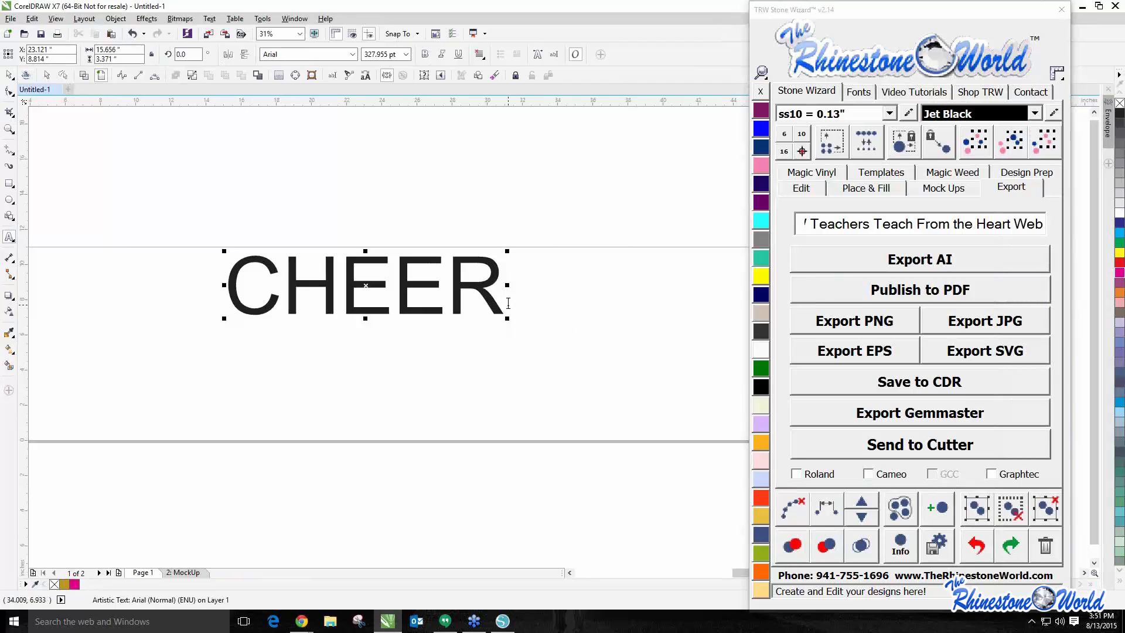
key(BackSpace)
key(BackSpace)
text(dfgfdakgla)
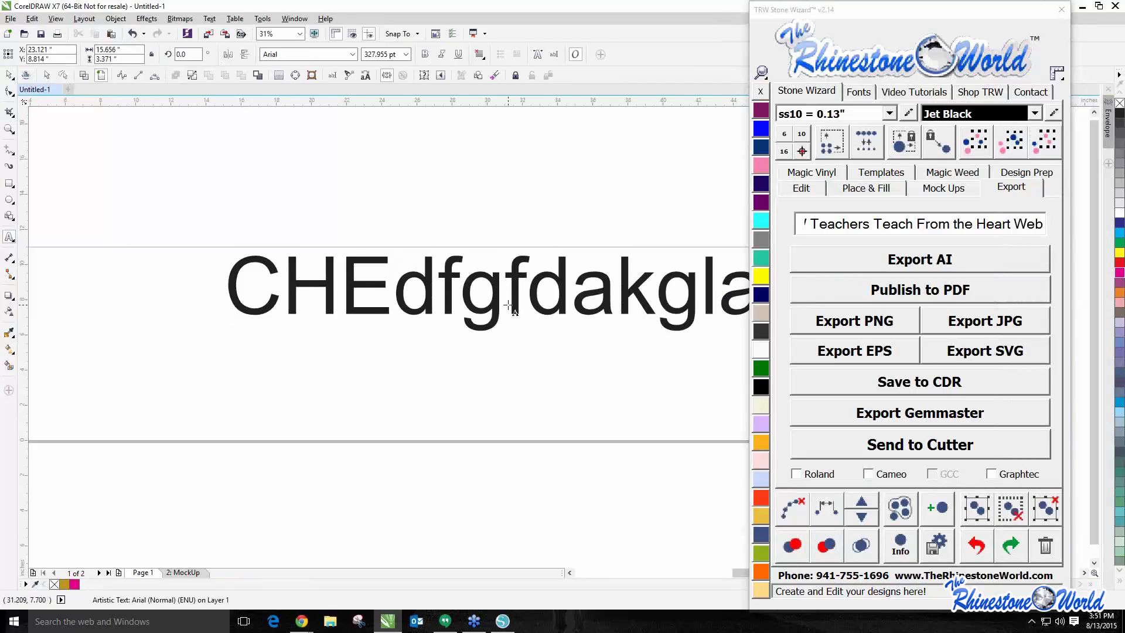
key(BackSpace)
key(BackSpace)
key(BackSpace)
key(BackSpace)
key(BackSpace)
key(BackSpace)
key(BackSpace)
key(BackSpace)
key(BackSpace)
key(BackSpace)
key(Escape)
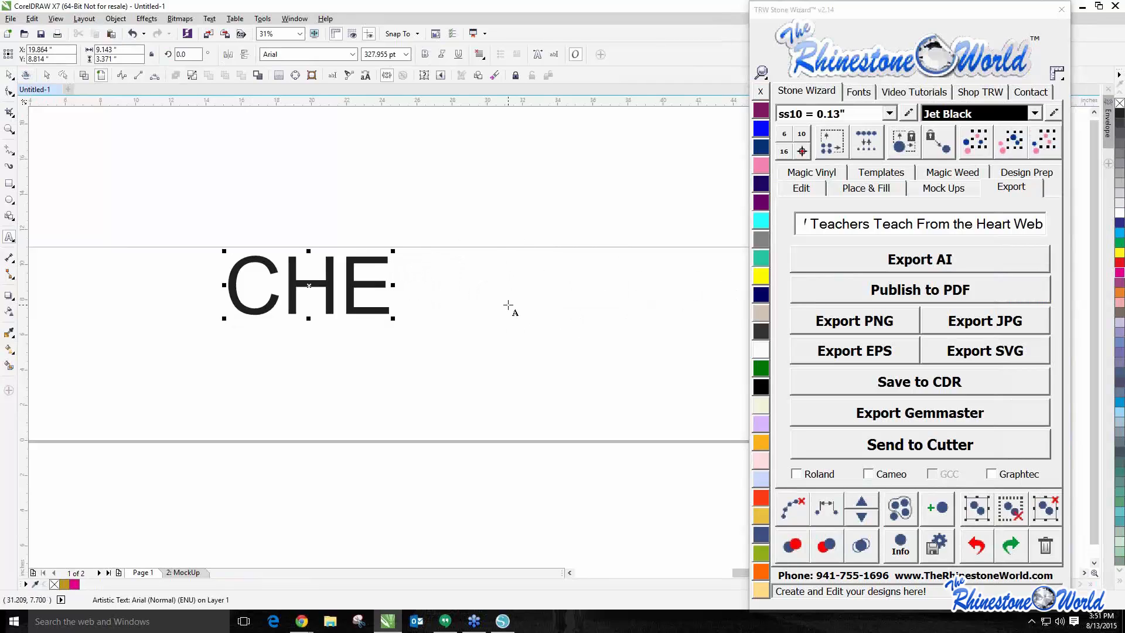
text(ER)
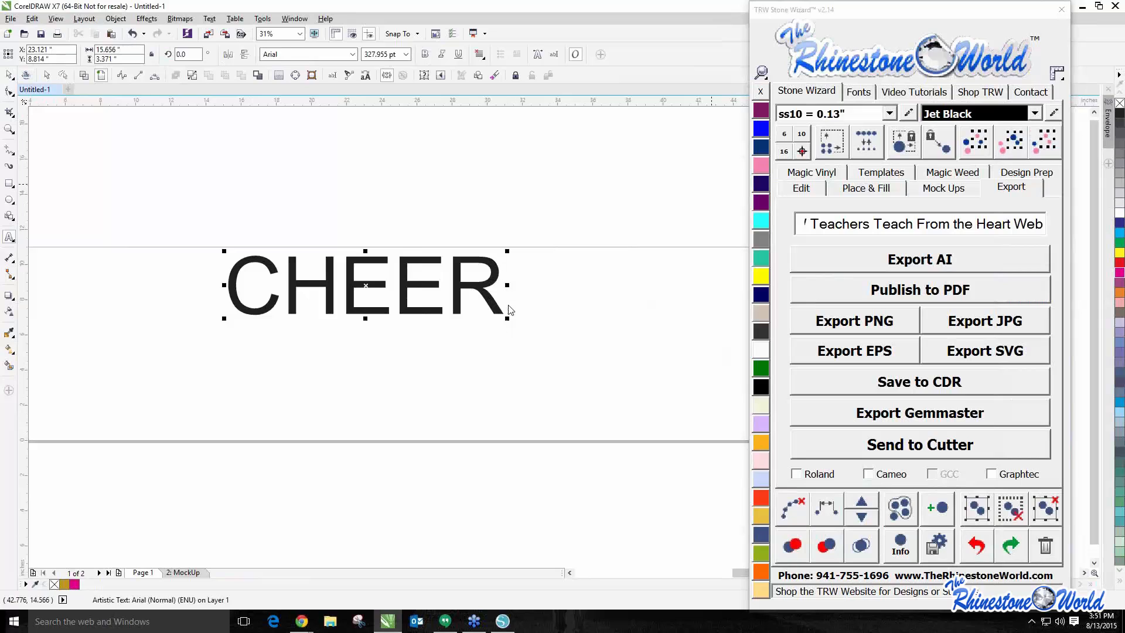
Find fonts matching "trw base" in the Stone Wizard and apply TRW Baseball Laces HTV to the CHEER text
click(861, 97)
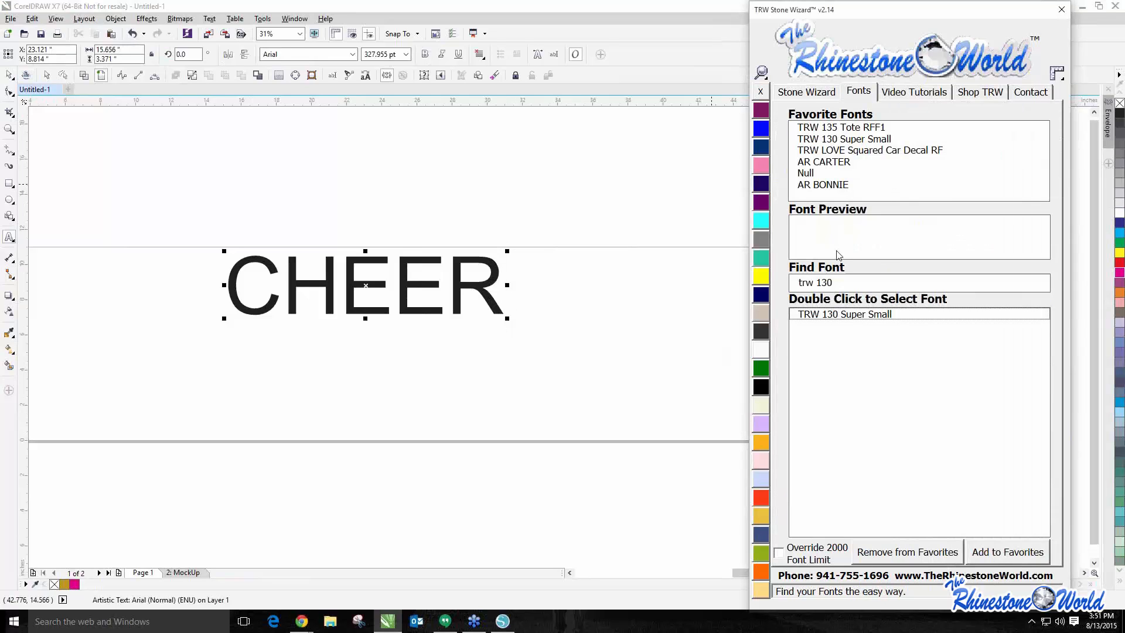
key(BackSpace)
key(BackSpace)
key(BackSpace)
key(BackSpace)
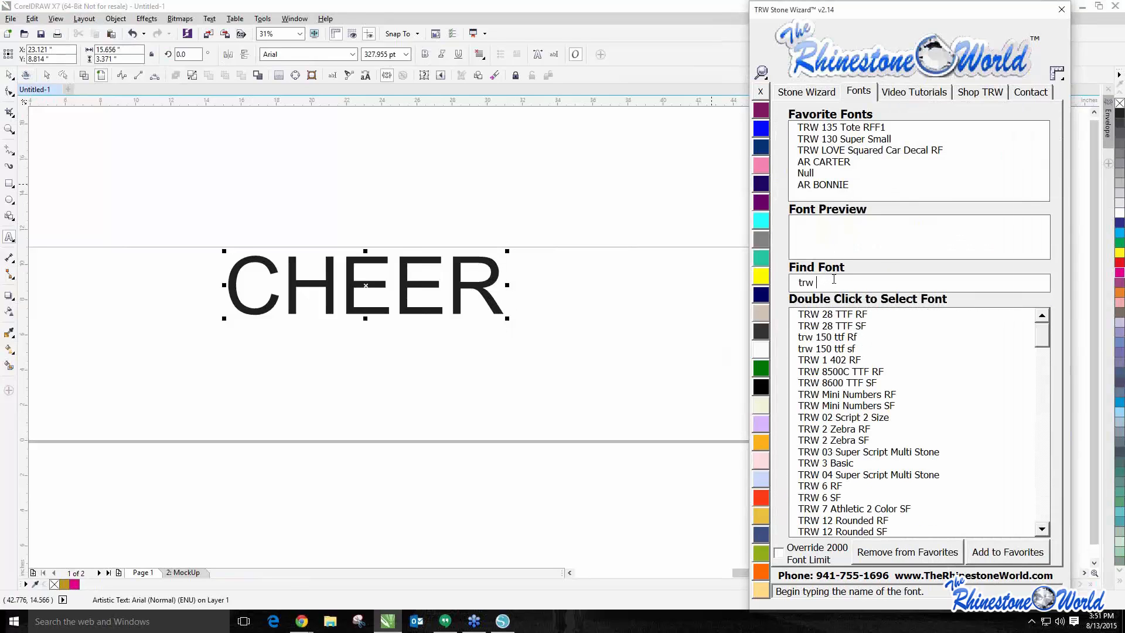
text(base)
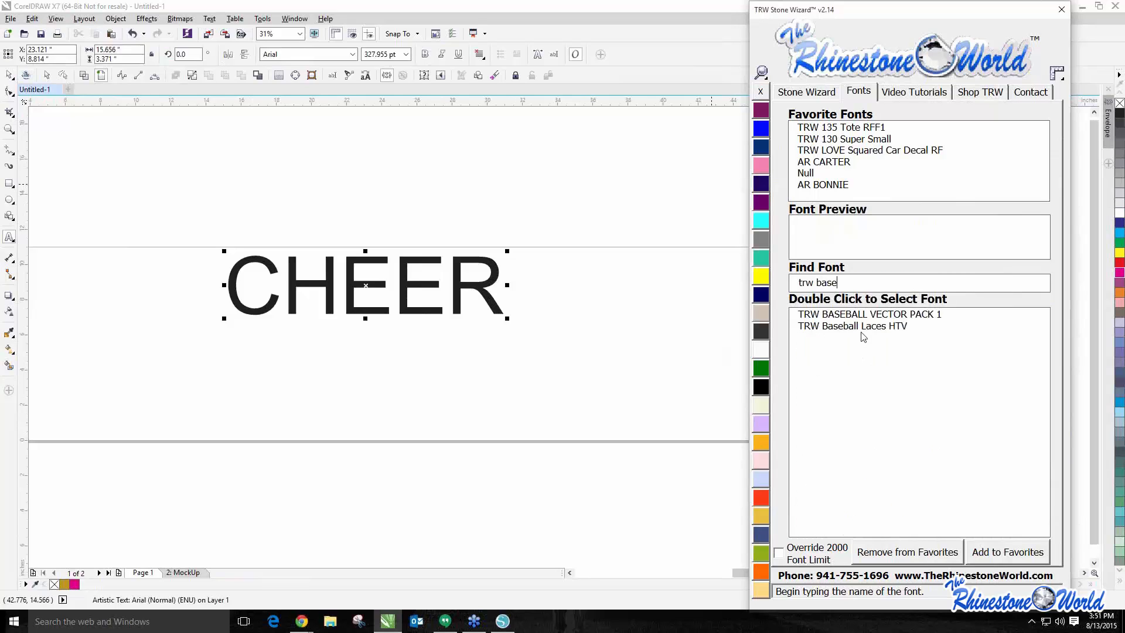
key(Tab)
double_click(868, 331)
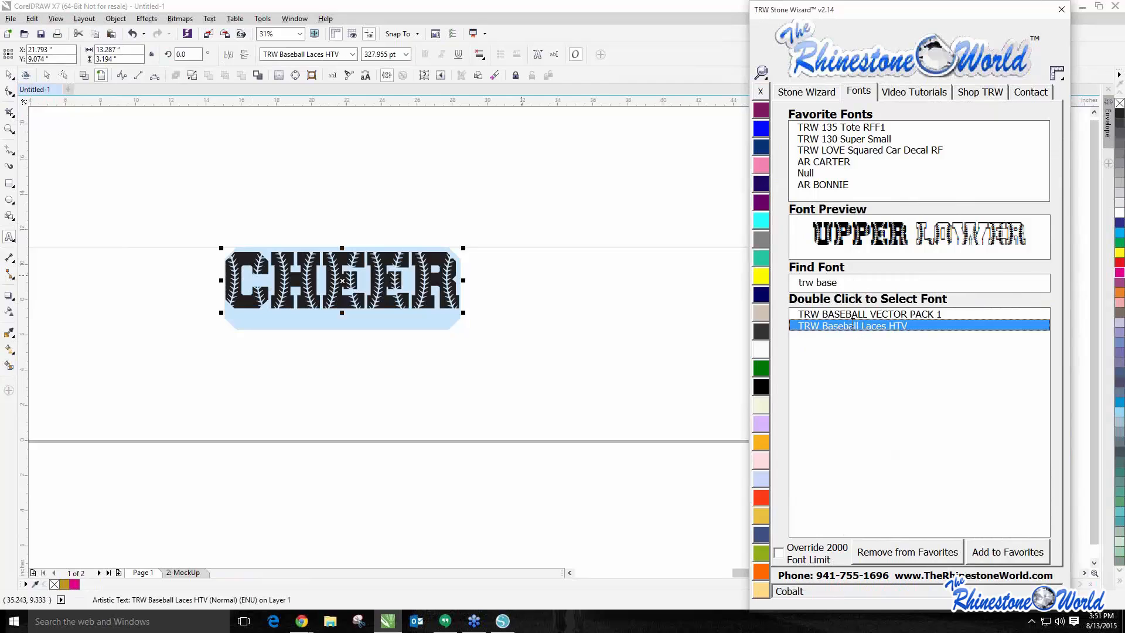
scroll(298, 253, up, 1)
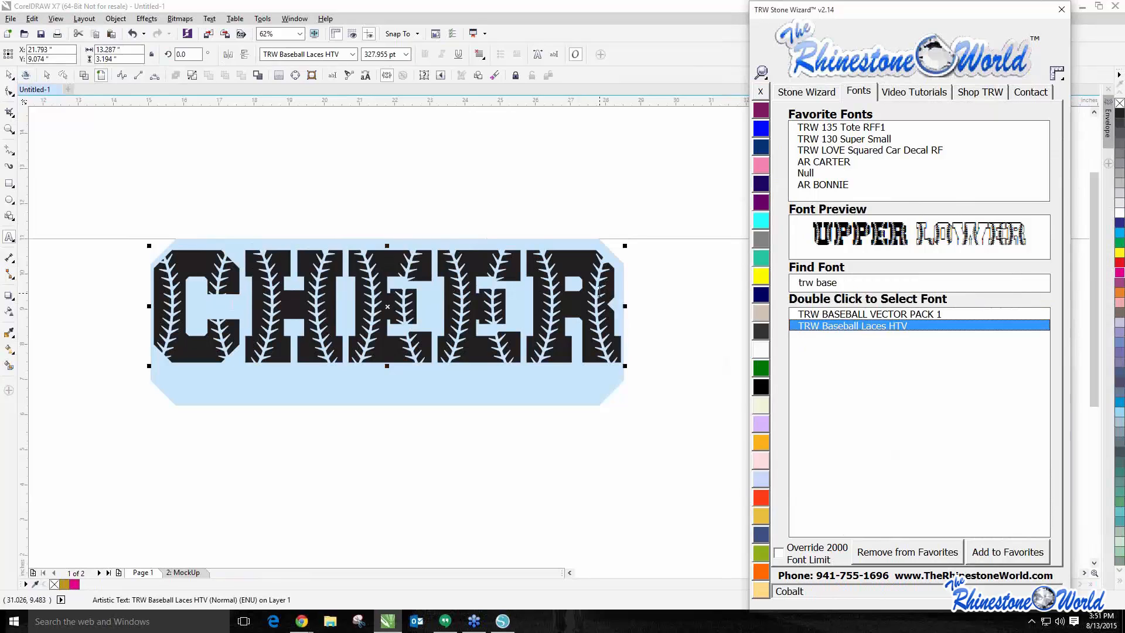
Move the CHEER text about 0.7 inches left and 0.25 inches down, then deselect it
click(9, 75)
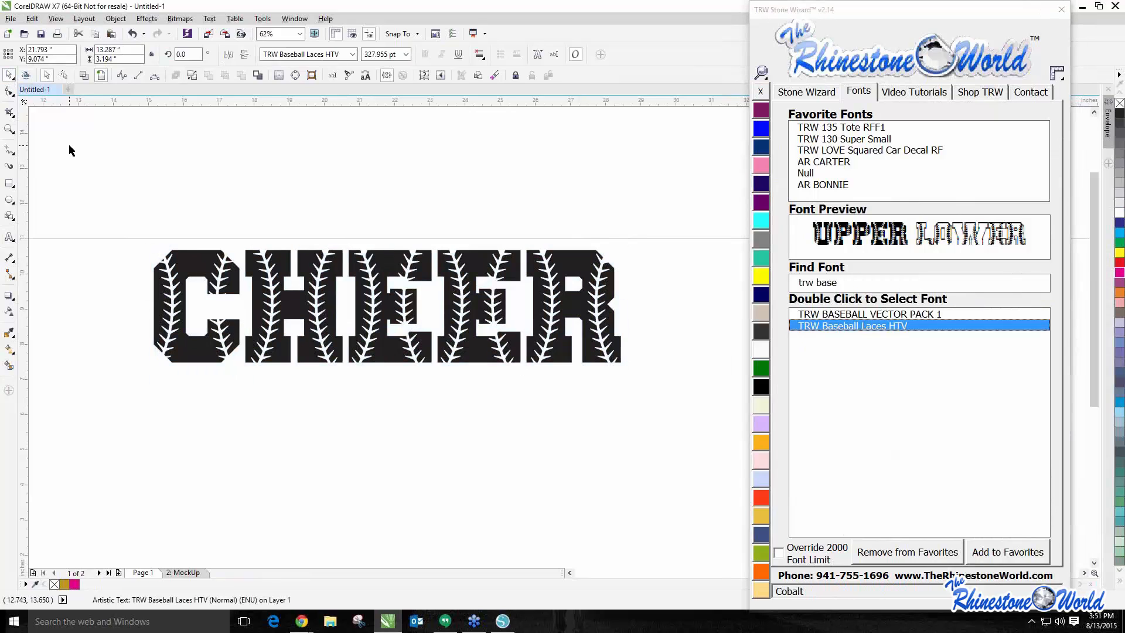
drag(198, 251, 181, 271)
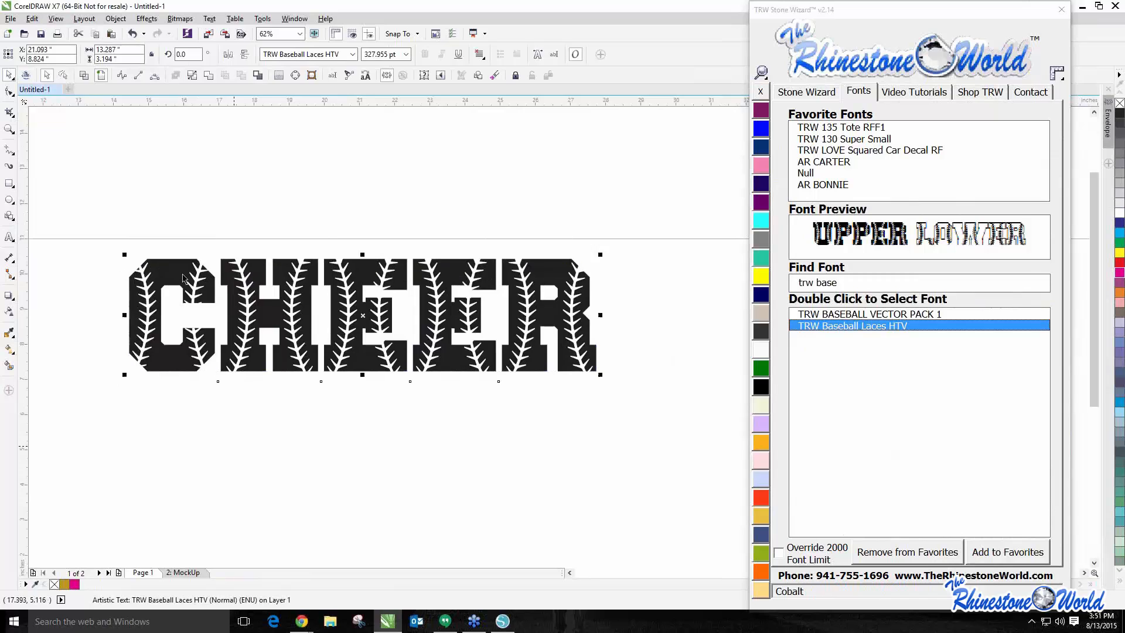
key(Escape)
scroll(143, 273, up, 2)
scroll(133, 295, down, 1)
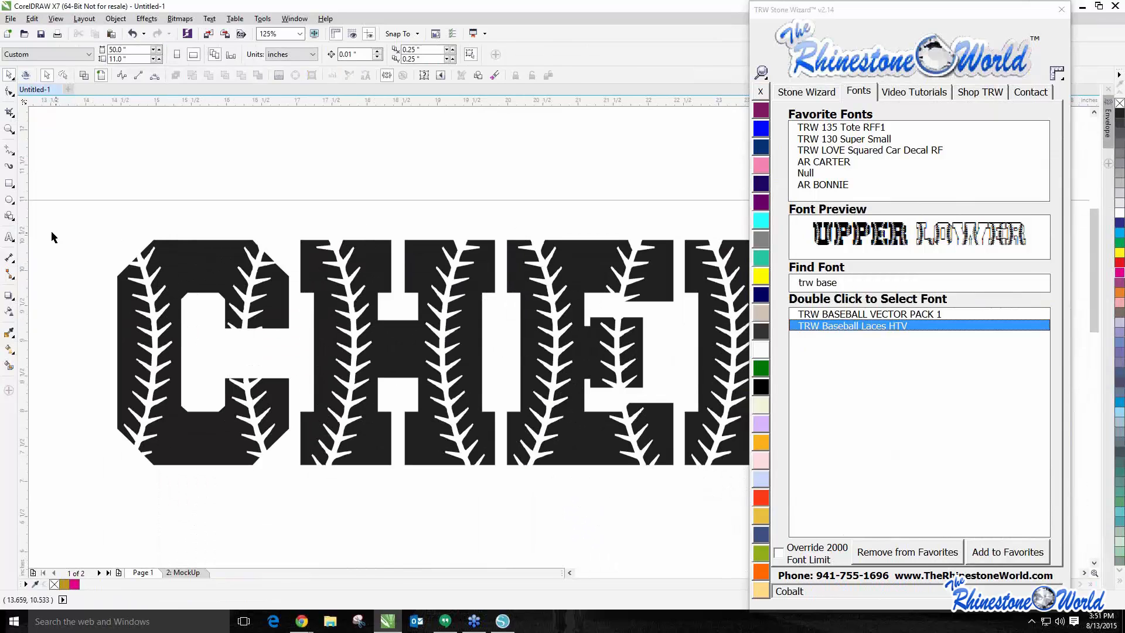
Draw a rectangle about 14.4 by 4.8 inches around the CHEER text
click(9, 183)
scroll(97, 203, down, 1)
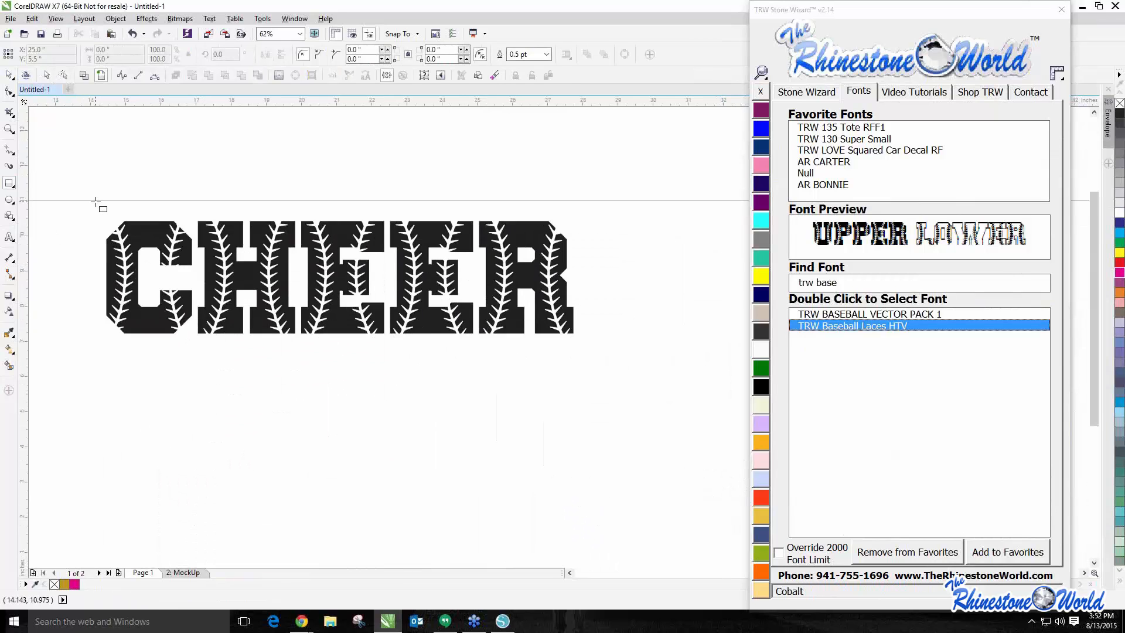
drag(96, 200, 601, 367)
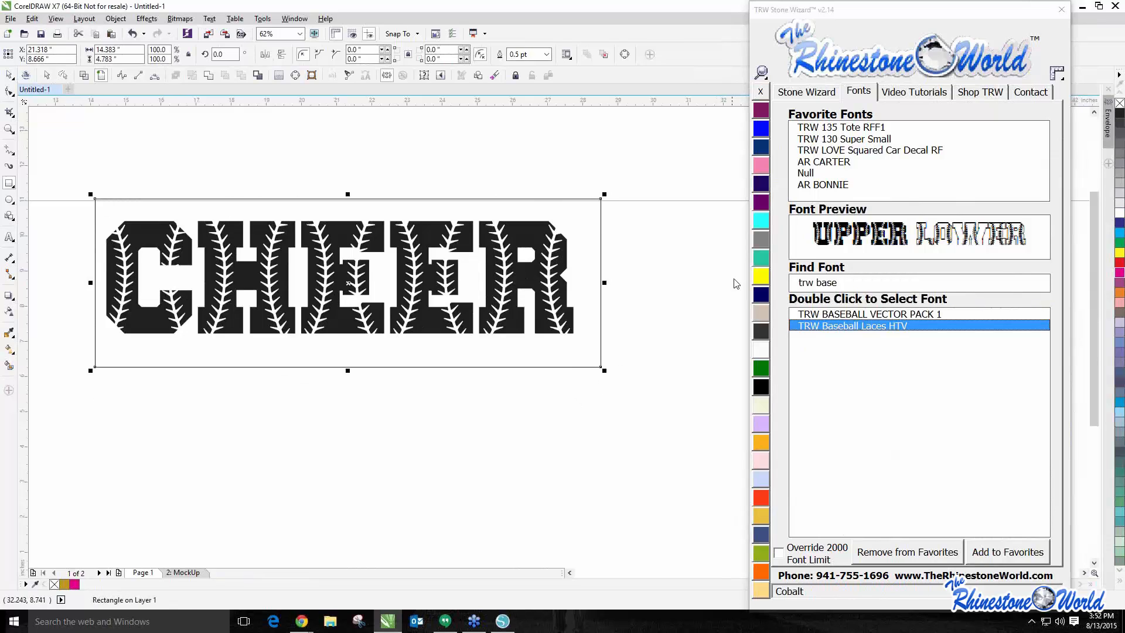
Fill the rectangle with Cobalt and send it behind the CHEER text
click(760, 295)
click(828, 96)
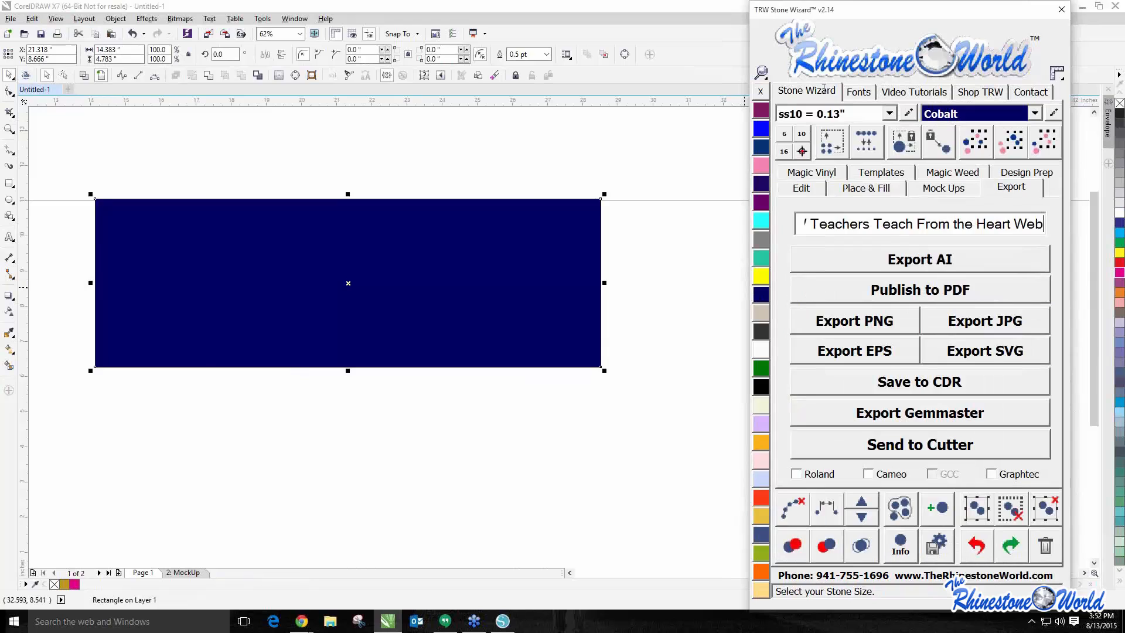
click(813, 194)
click(869, 429)
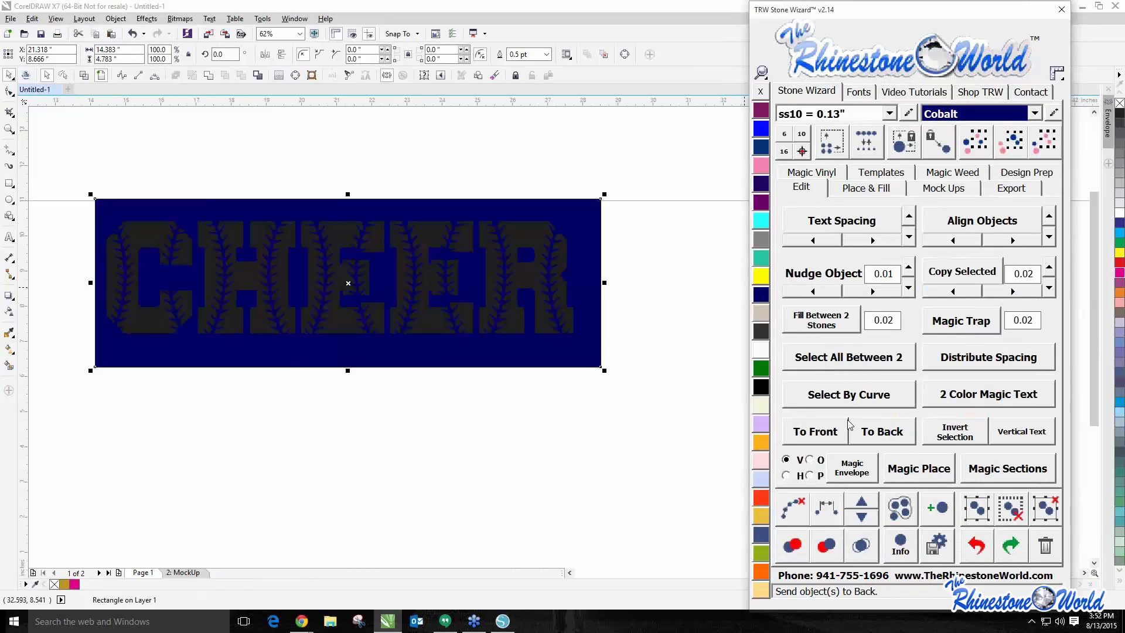
Color the CHEER text Citrine
scroll(211, 235, up, 2)
click(226, 295)
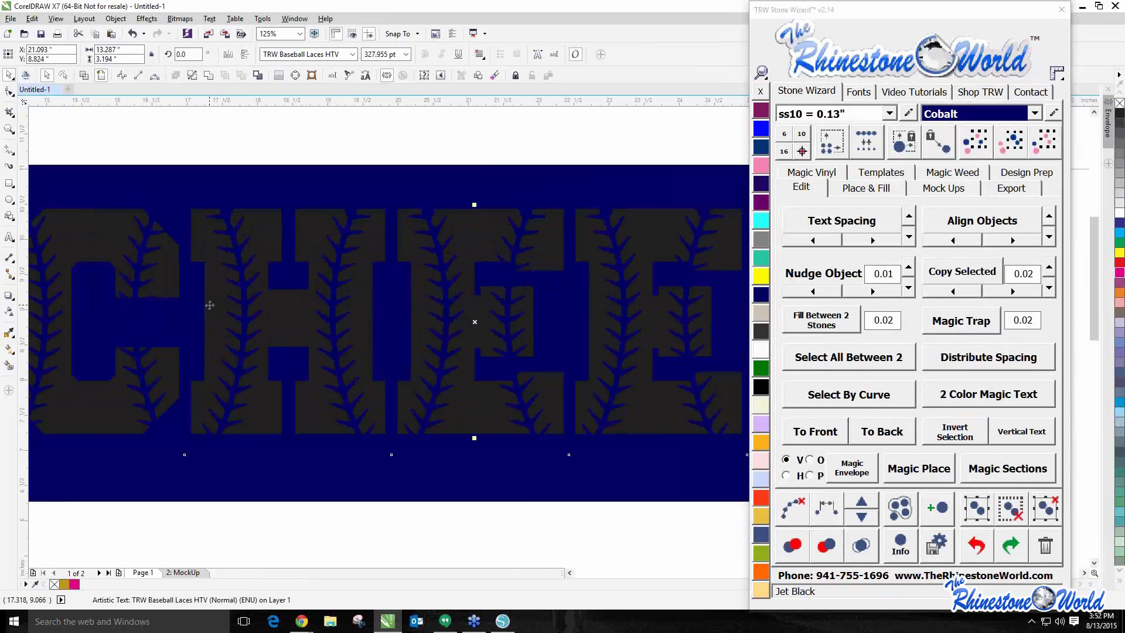
click(760, 276)
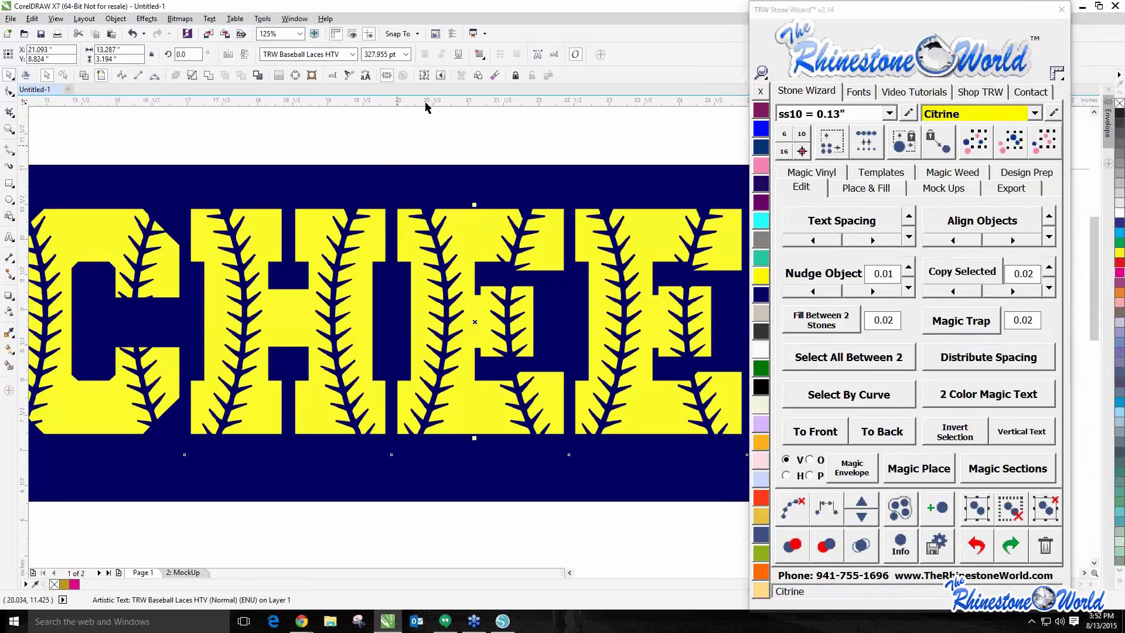
Apply 2 Color Magic Text to the CHEER baseball lettering
click(397, 153)
scroll(425, 143, down, 4)
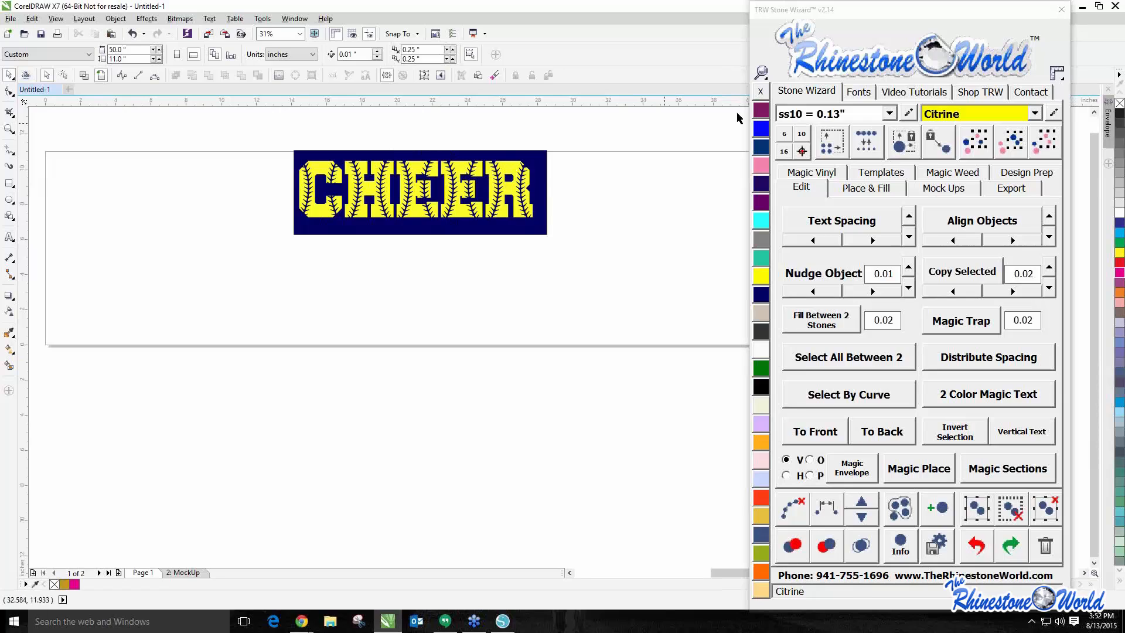
click(869, 95)
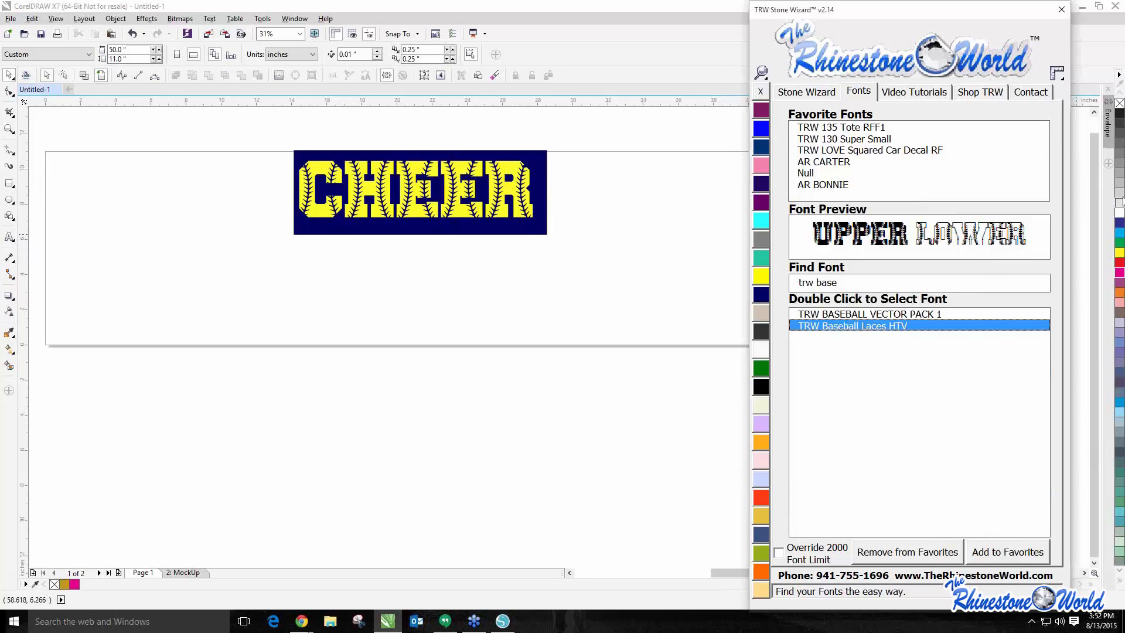
scroll(363, 164, up, 1)
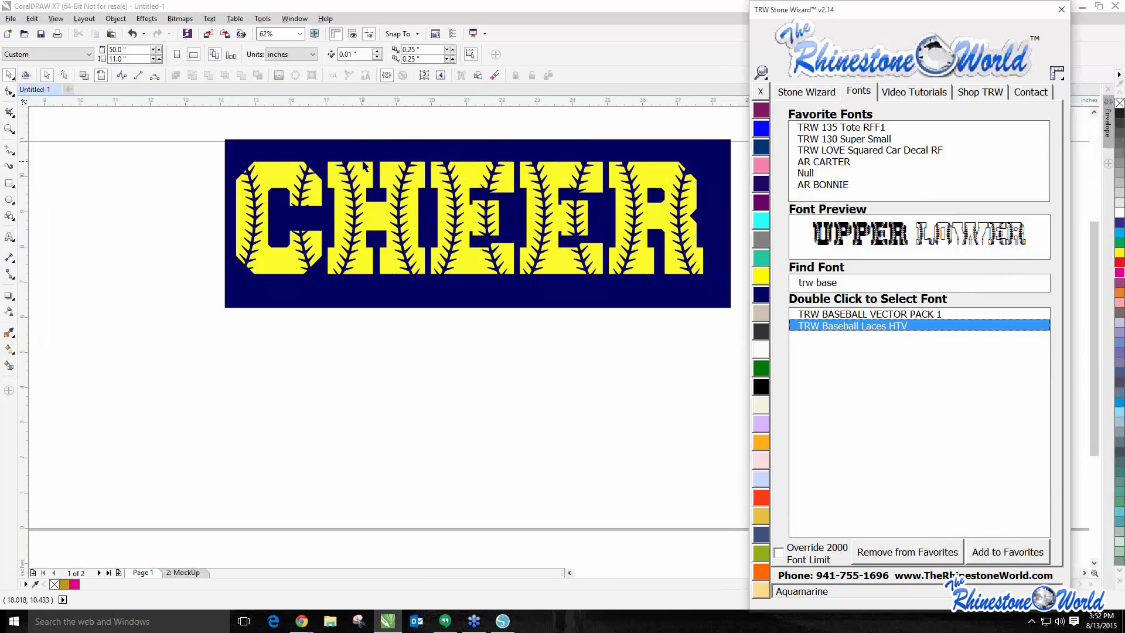
click(359, 176)
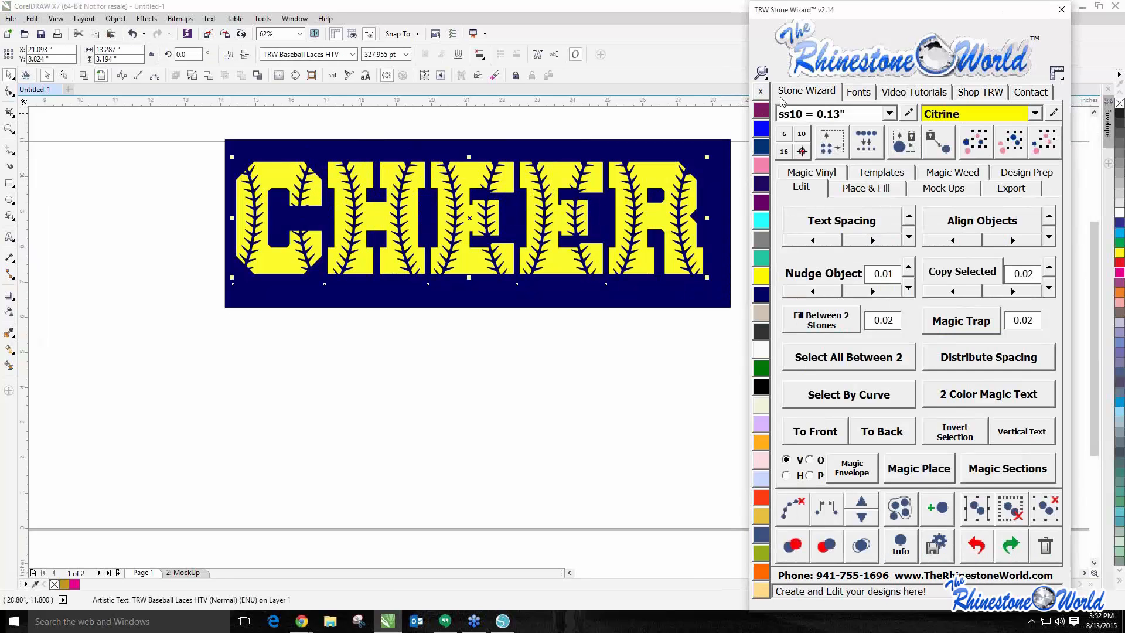
click(924, 404)
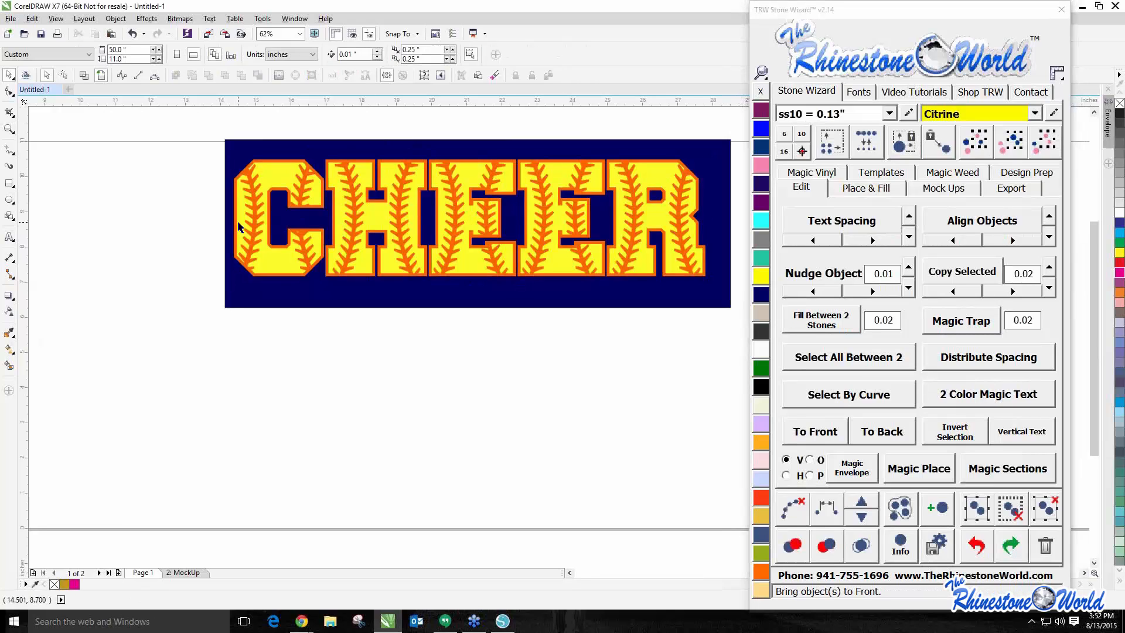
Move the Cobalt rectangle out from behind the CHEER lettering and delete it
drag(267, 309, 222, 520)
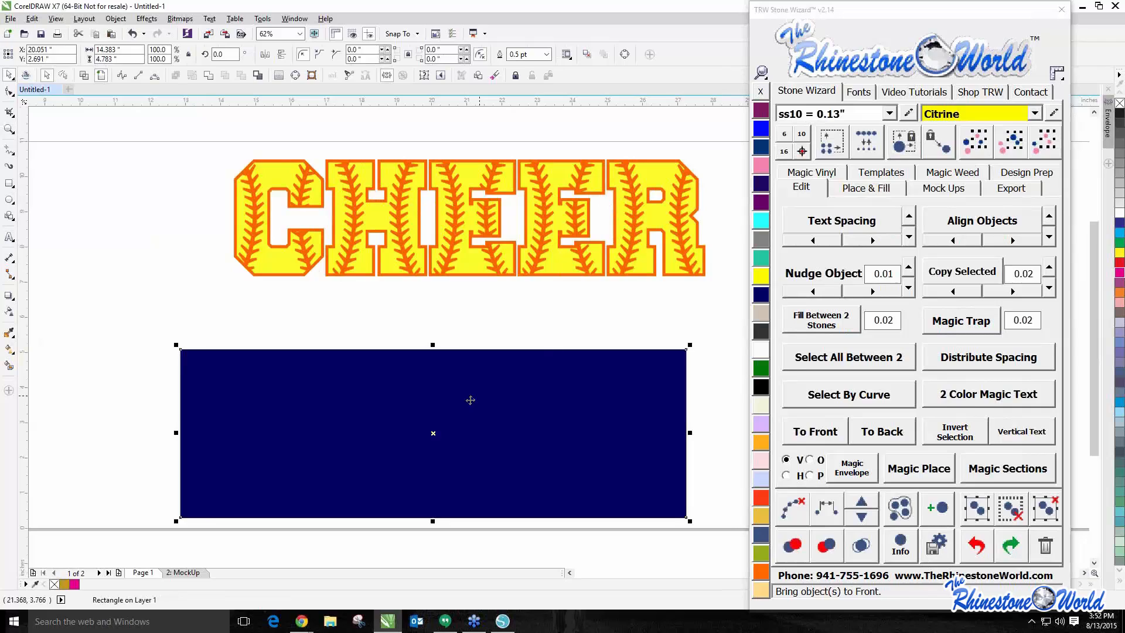
click(385, 448)
key(Delete)
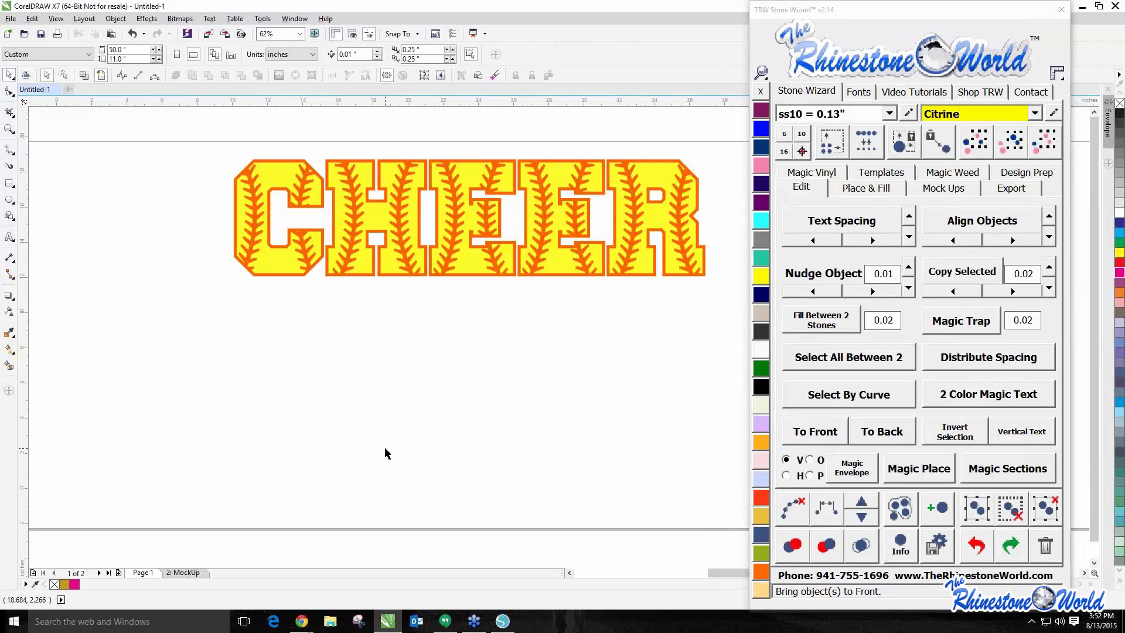
Delete the whole two-color CHEER design from the page
scroll(384, 447, down, 2)
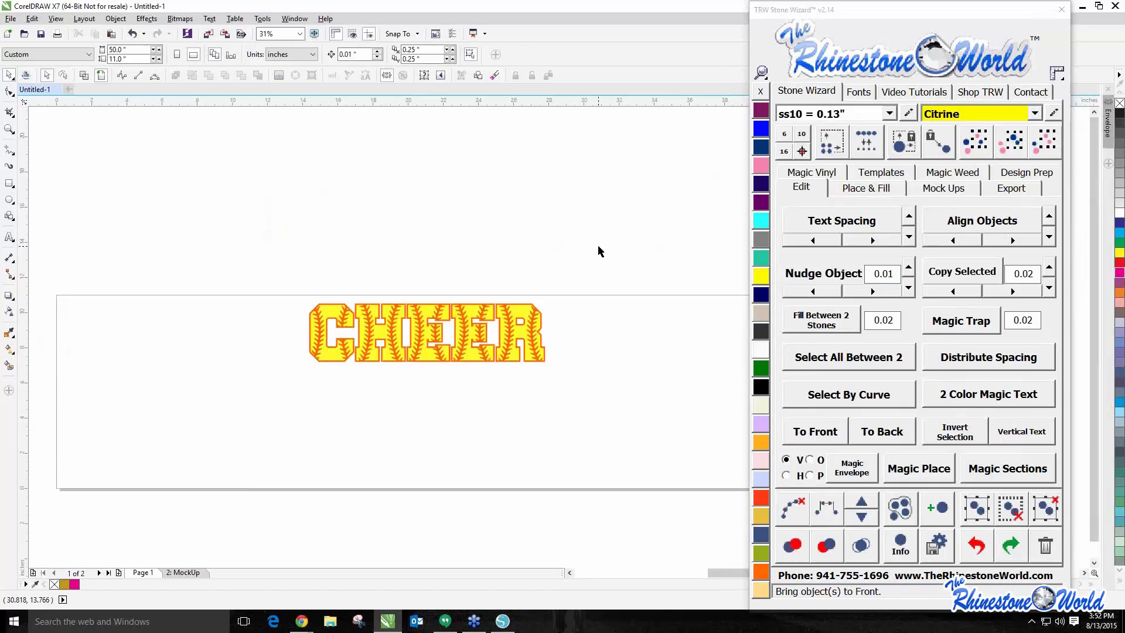
scroll(595, 252, down, 2)
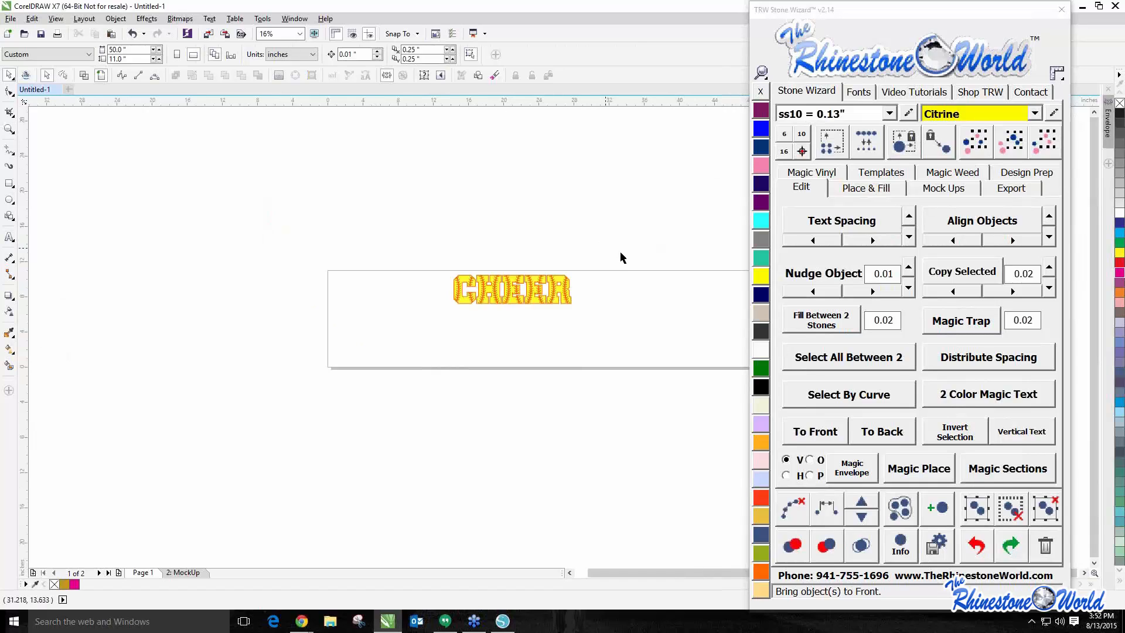
scroll(619, 254, up, 2)
drag(553, 256, 201, 440)
key(Delete)
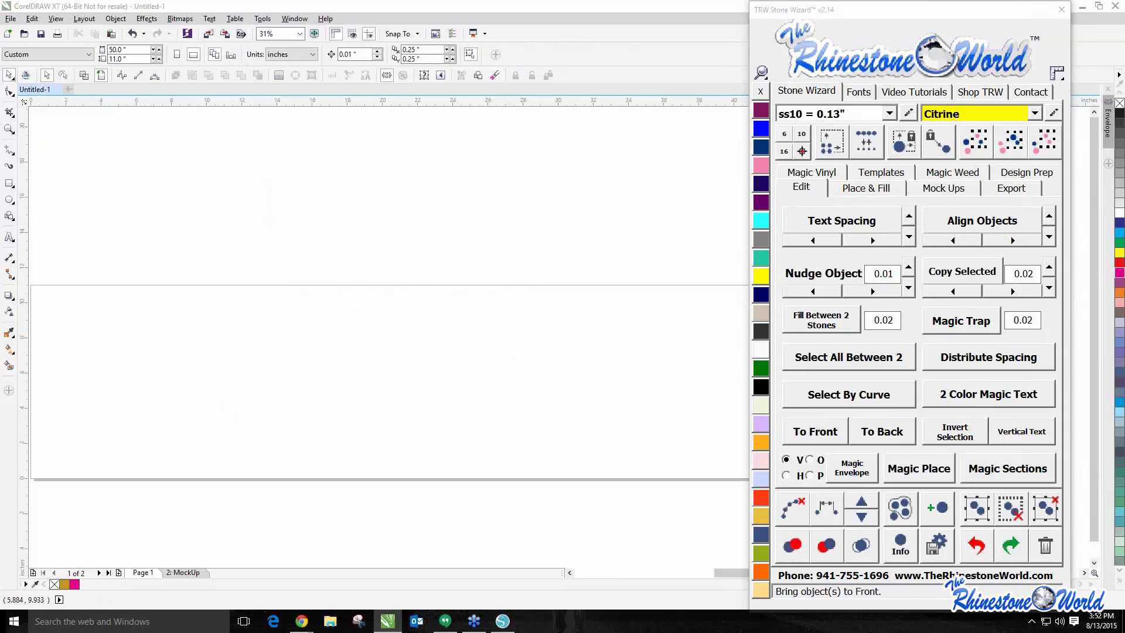
Import the artwork TRW Decal Fundraising Pack Sports Vol 1.cdr and shift it about 3.3 inches right and 2.8 inches down
drag(0, 254, 294, 328)
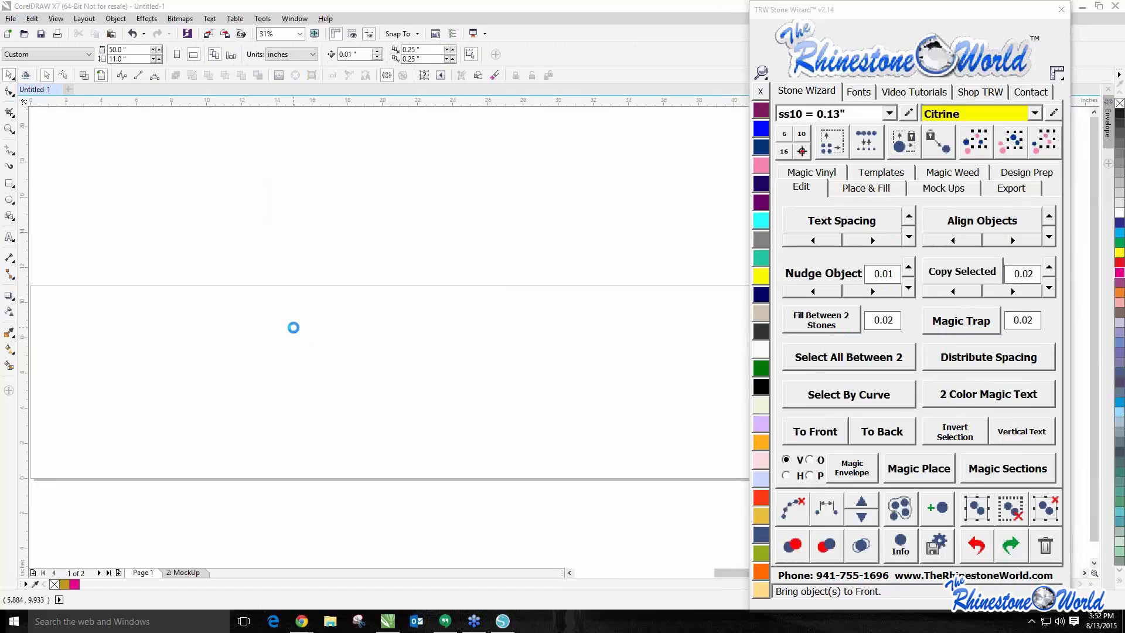
scroll(293, 329, down, 4)
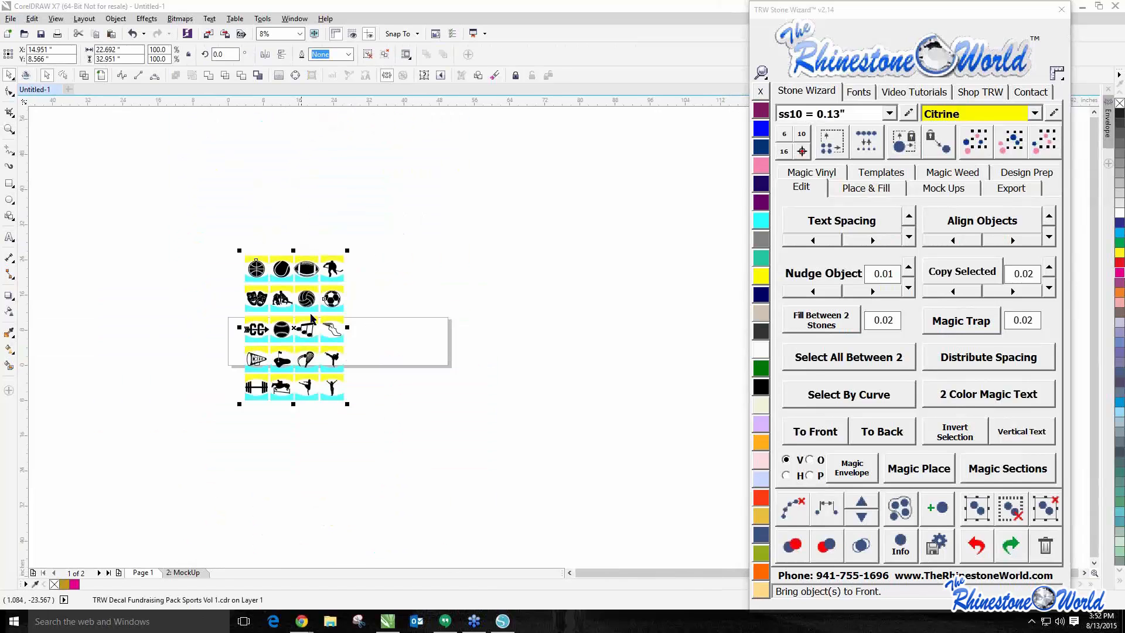
drag(321, 335, 335, 348)
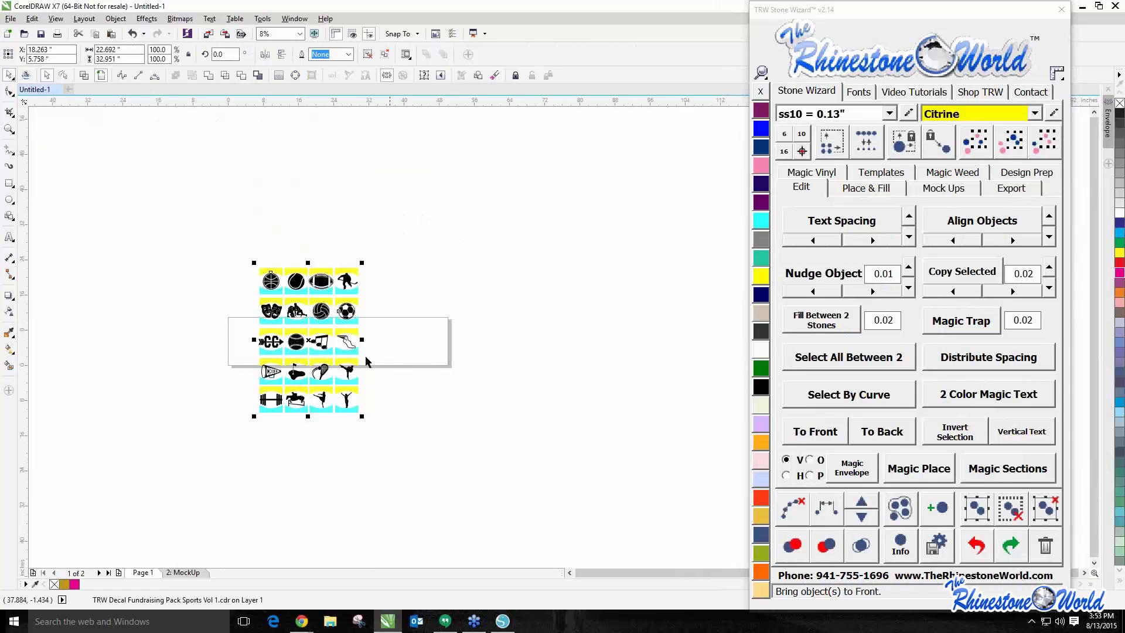
scroll(365, 357, up, 1)
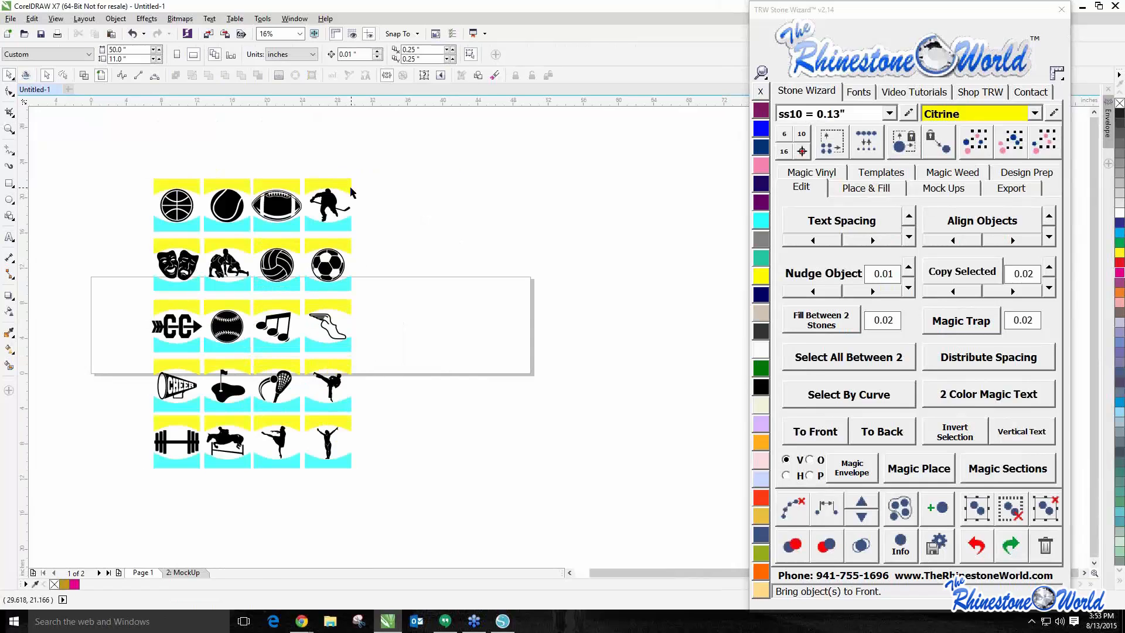
click(350, 188)
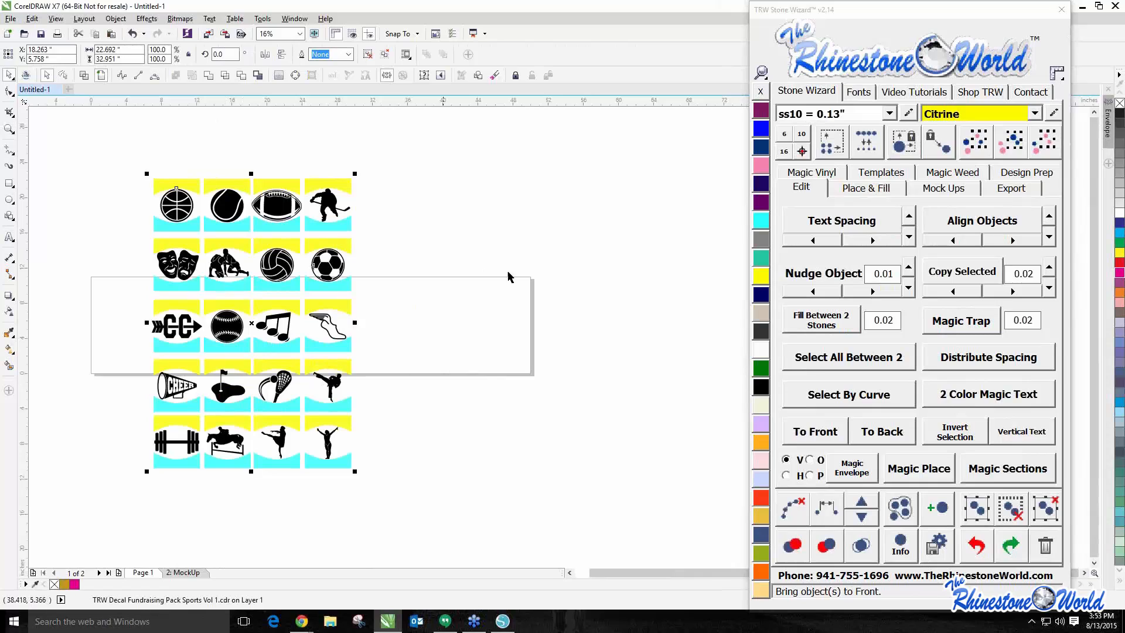
click(407, 418)
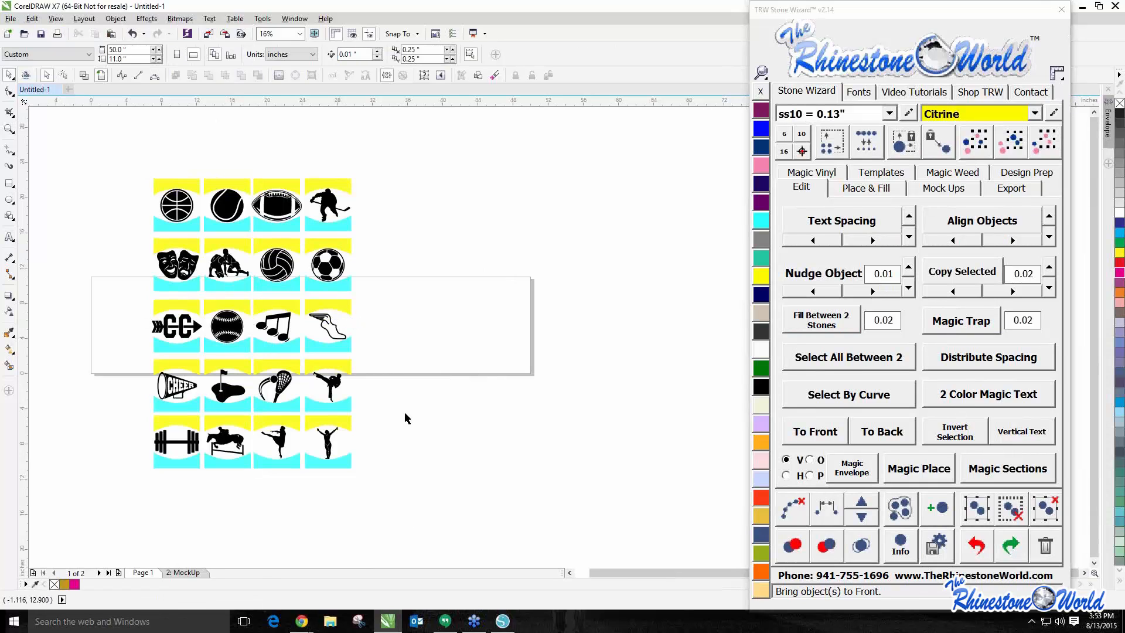
Add two separate Arial text objects reading "sarasota" and "bulldogs" beside the sports artwork
click(10, 237)
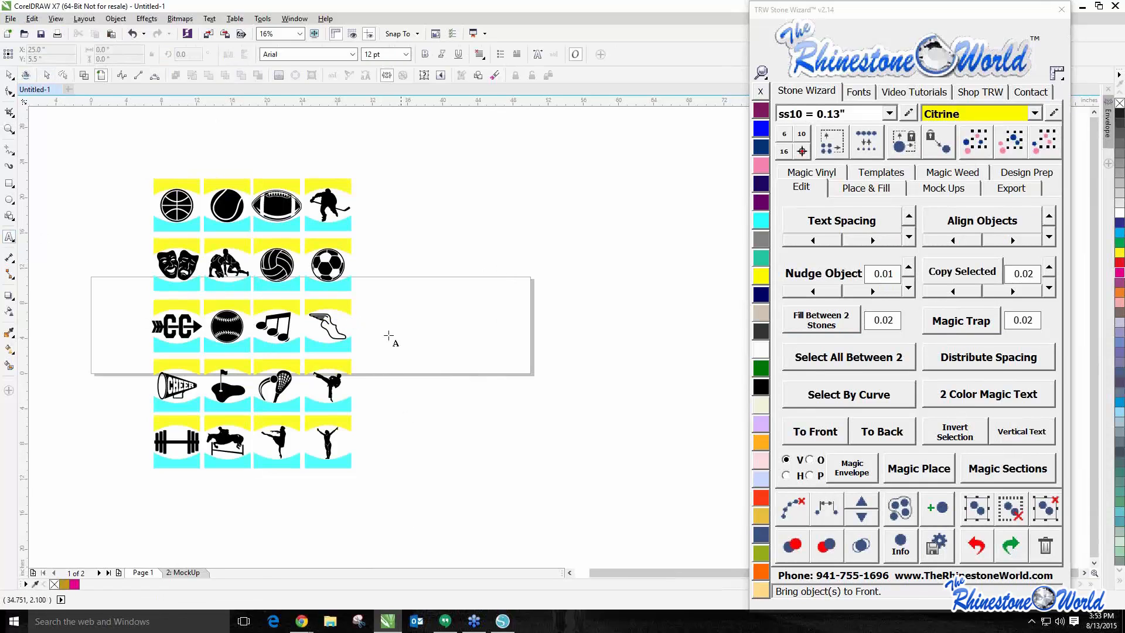
scroll(389, 340, up, 2)
click(444, 243)
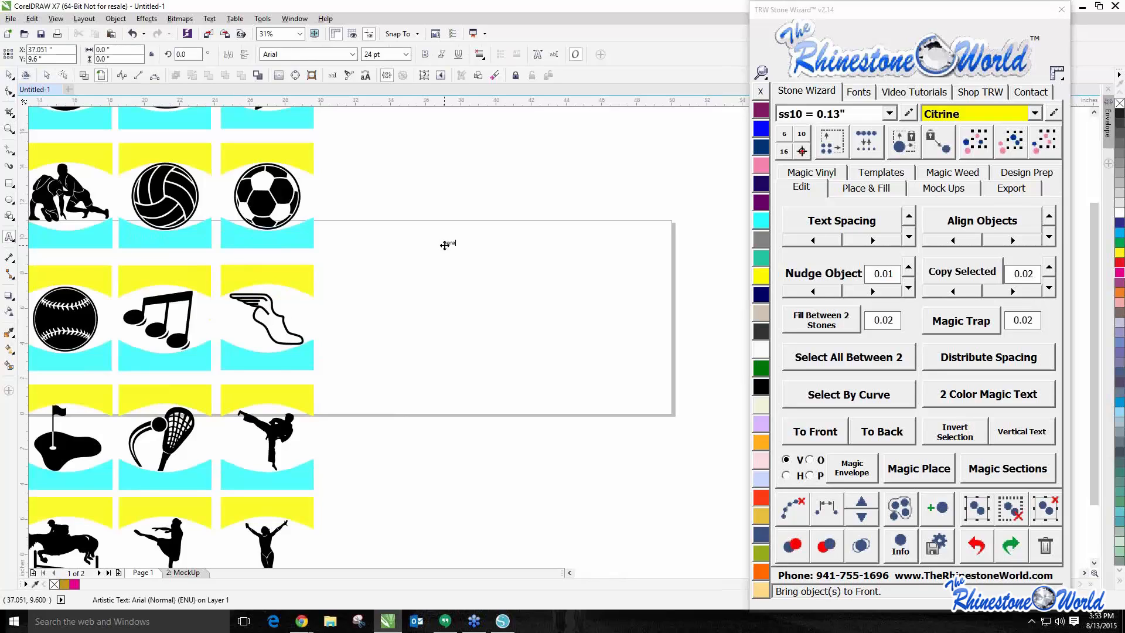
key(Escape)
click(469, 294)
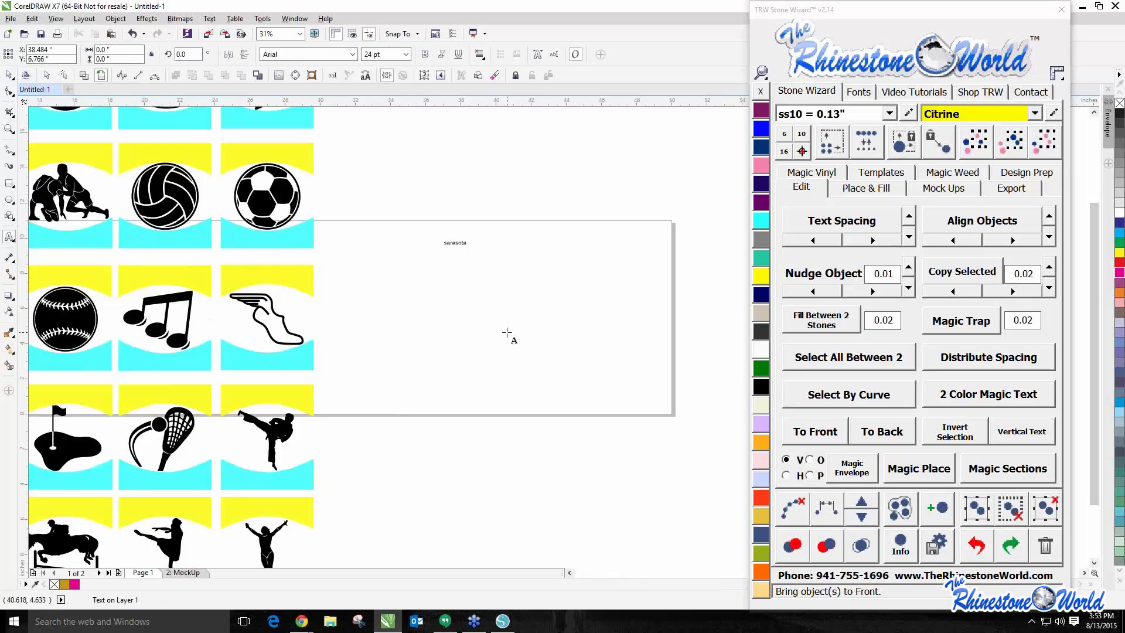
text(bull)
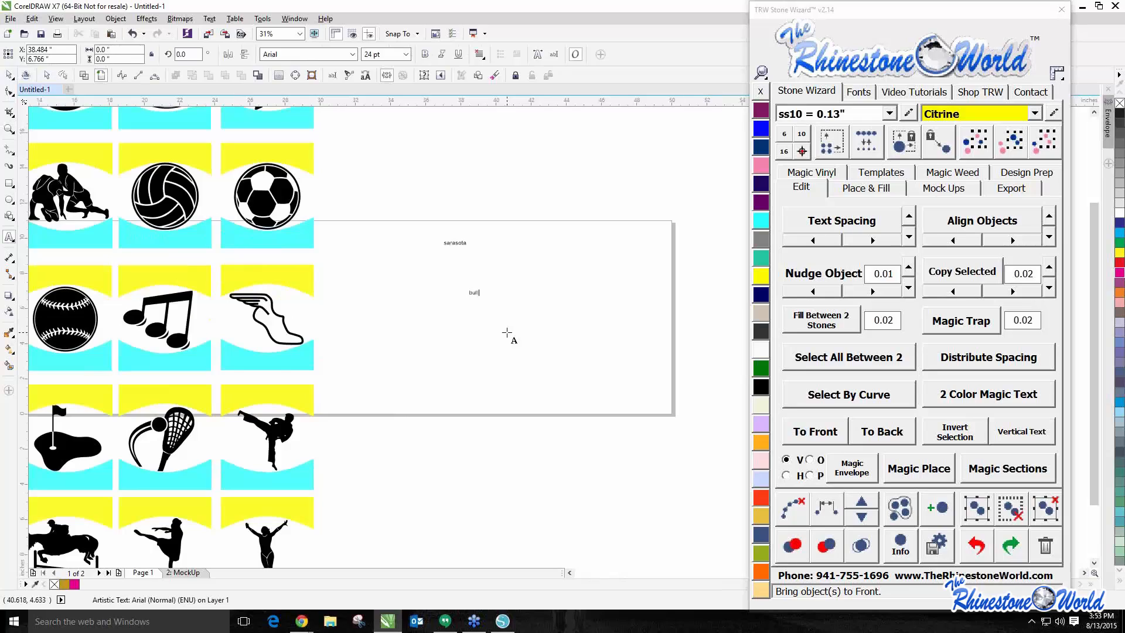
text(dogs)
Enlarge "bulldogs" to about 7.2 inches wide and "sarasota" to about 8.1 inches wide, and move "bulldogs" lower on the page
drag(495, 298, 603, 382)
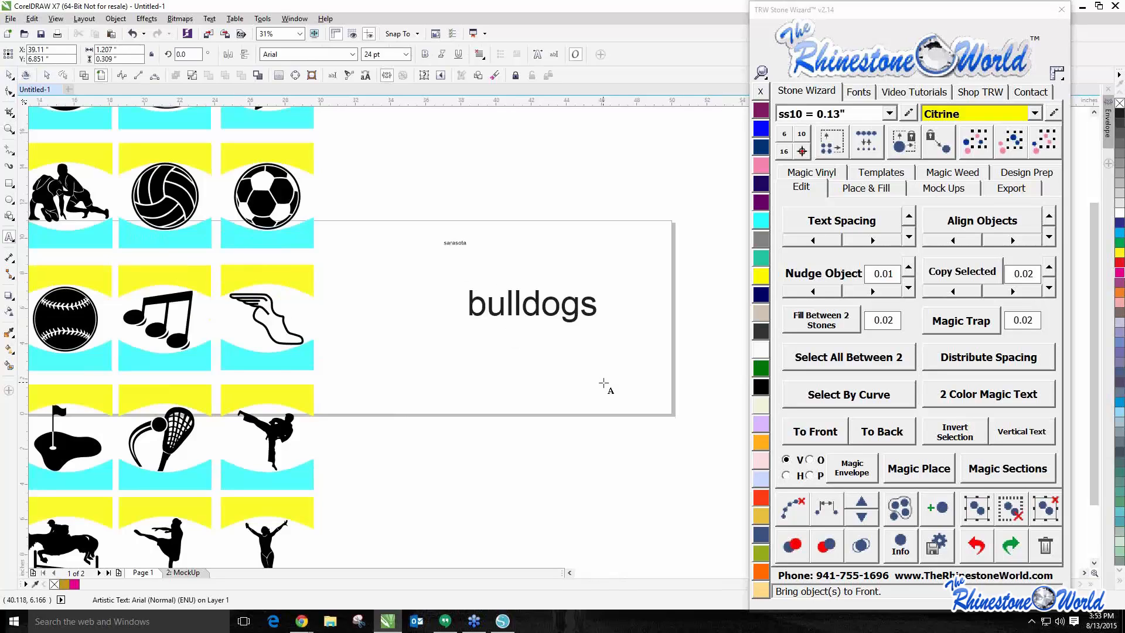
click(7, 76)
click(453, 242)
click(465, 241)
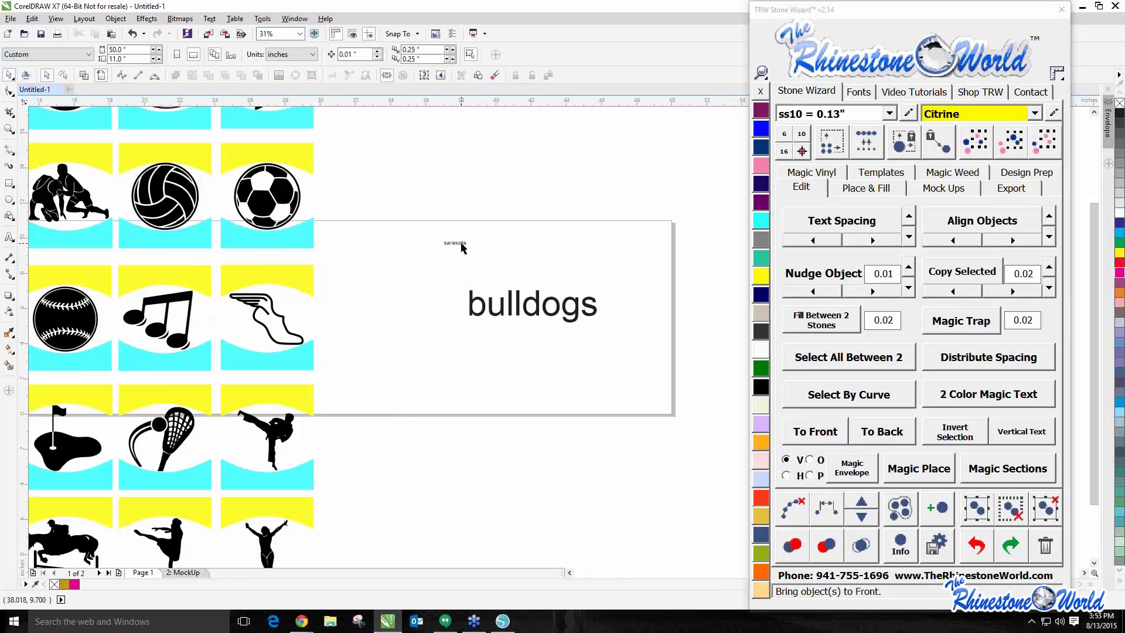
click(461, 243)
drag(472, 250, 591, 276)
drag(544, 306, 523, 378)
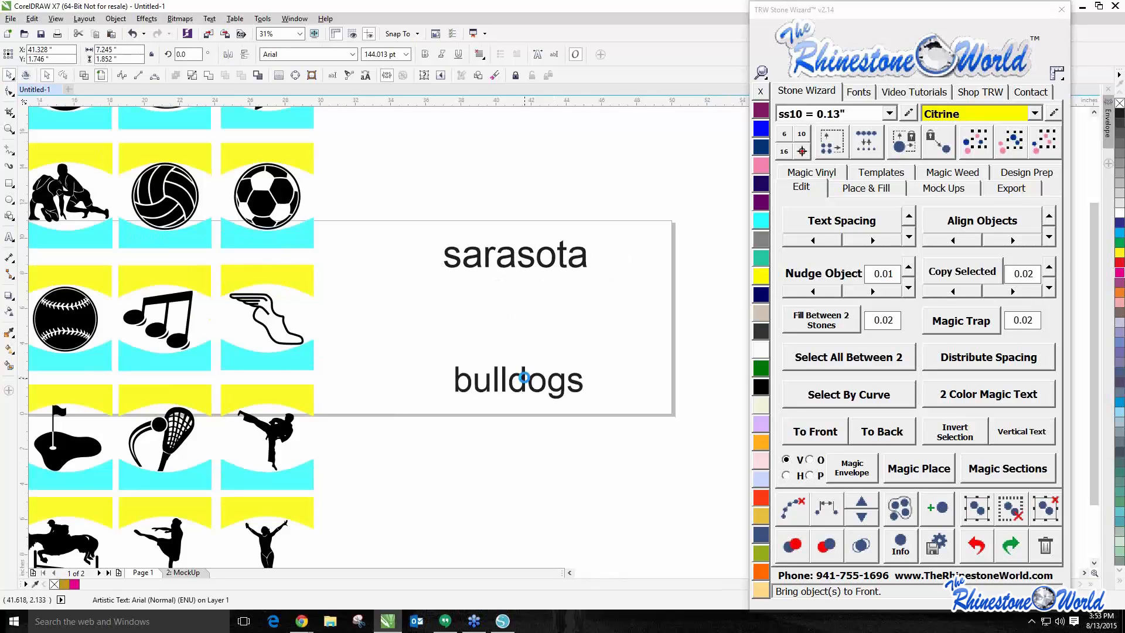
Select the "sarasota" text and search the font list for "trw ze"
click(527, 263)
click(856, 91)
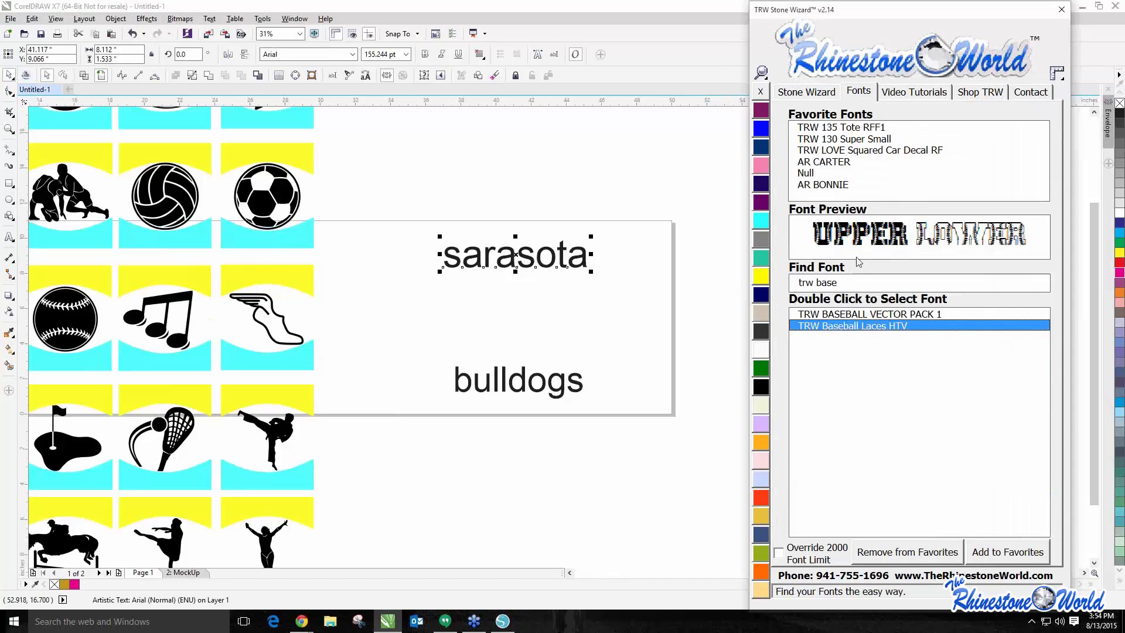
click(855, 282)
key(BackSpace)
key(BackSpace)
key(BackSpace)
key(BackSpace)
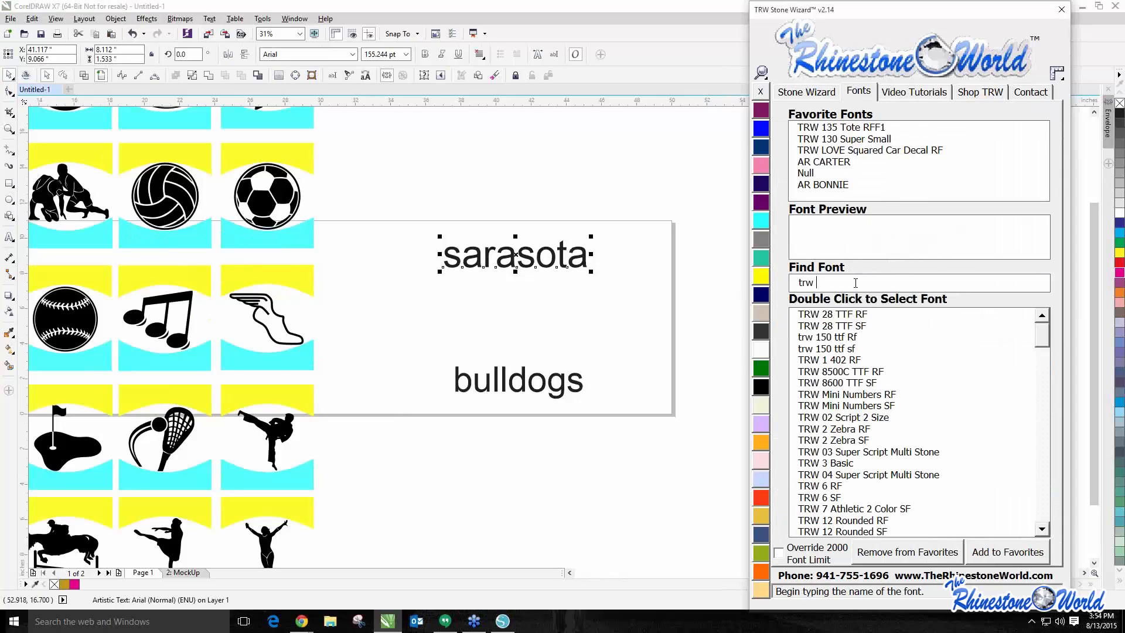
text(ht)
key(BackSpace)
key(BackSpace)
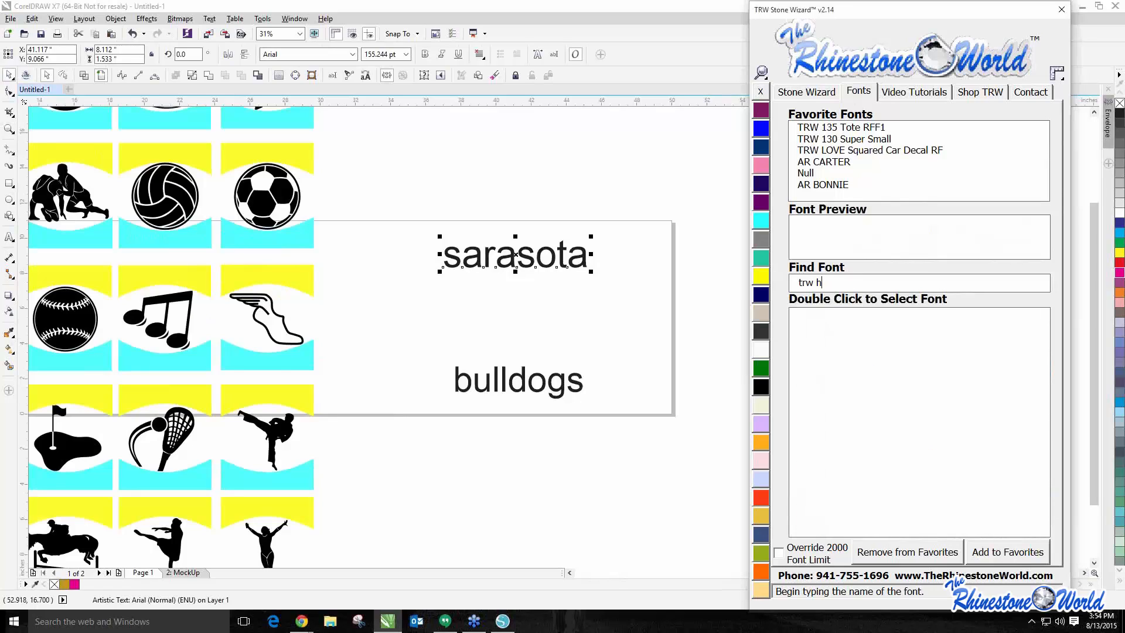
text(ze)
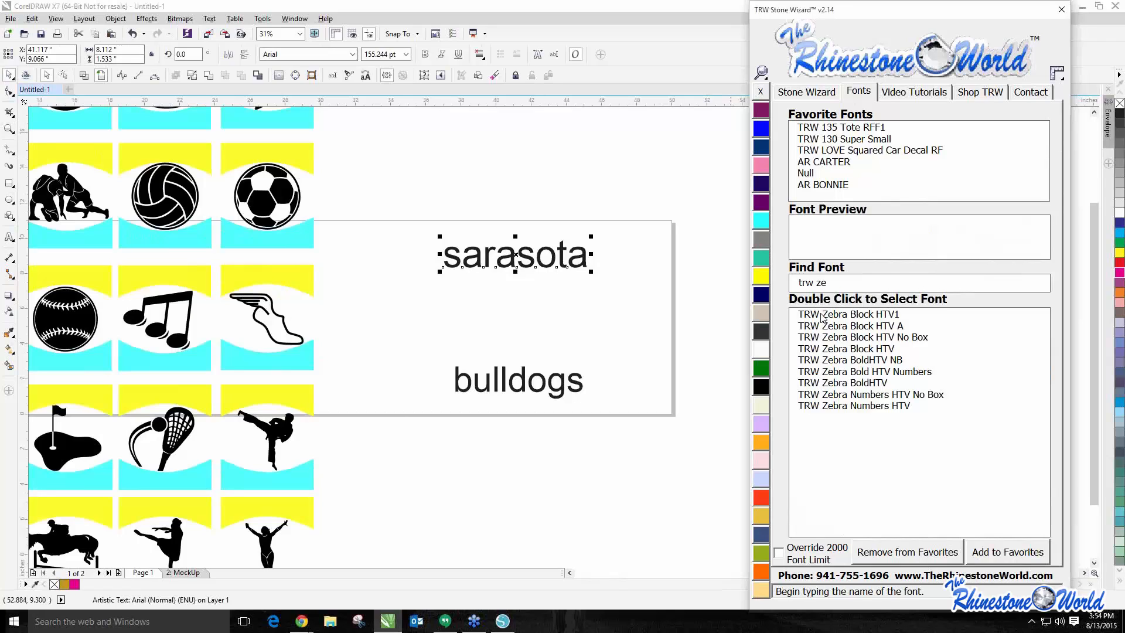
Try TRW Zebra Block HTV1 on "sarasota", and set both words in TRW Zebra Block HTV No Box
double_click(825, 316)
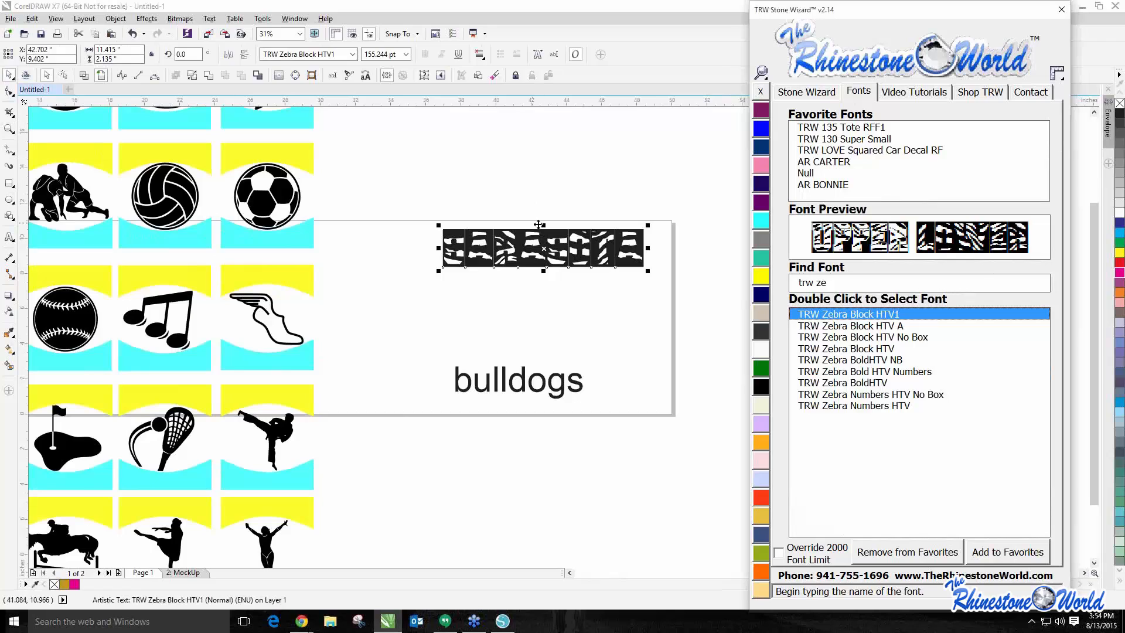
double_click(883, 340)
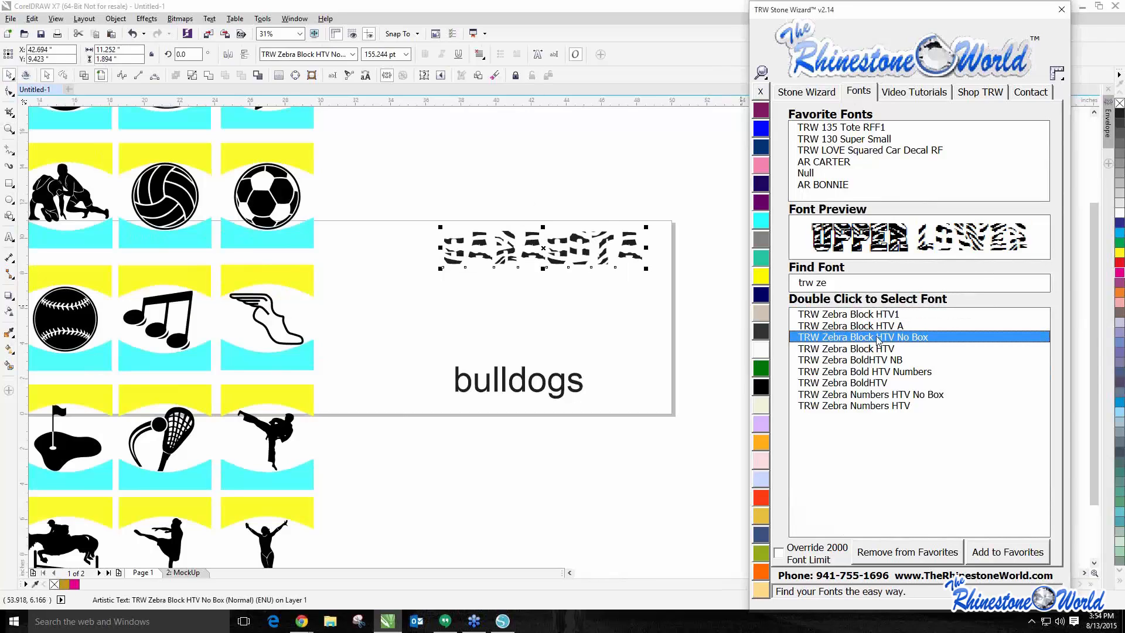
click(576, 385)
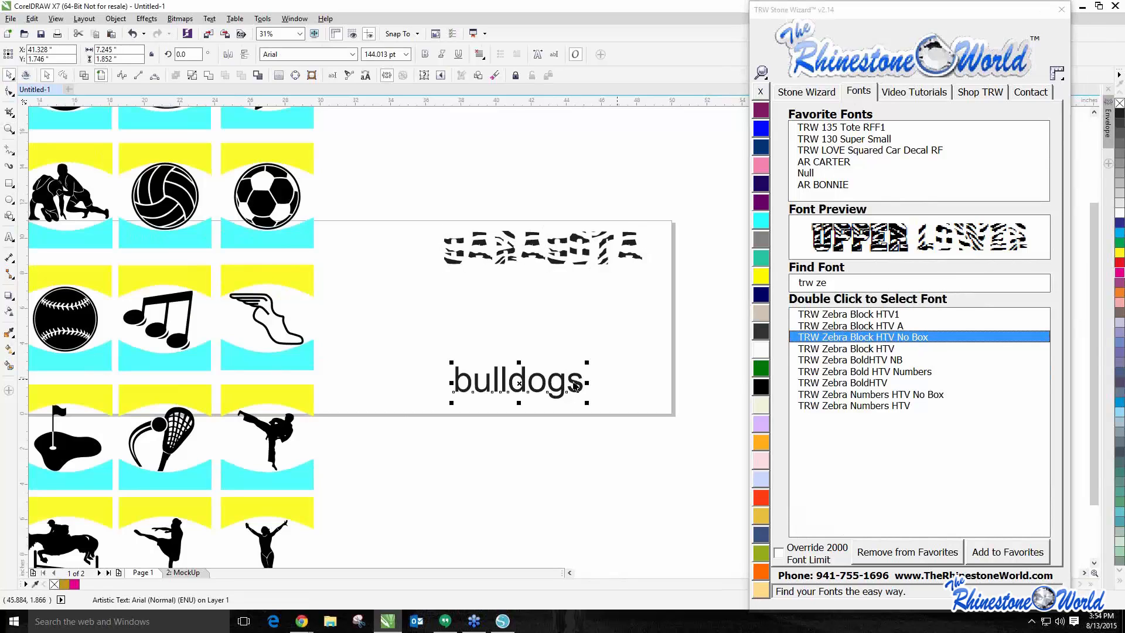
double_click(808, 339)
click(481, 208)
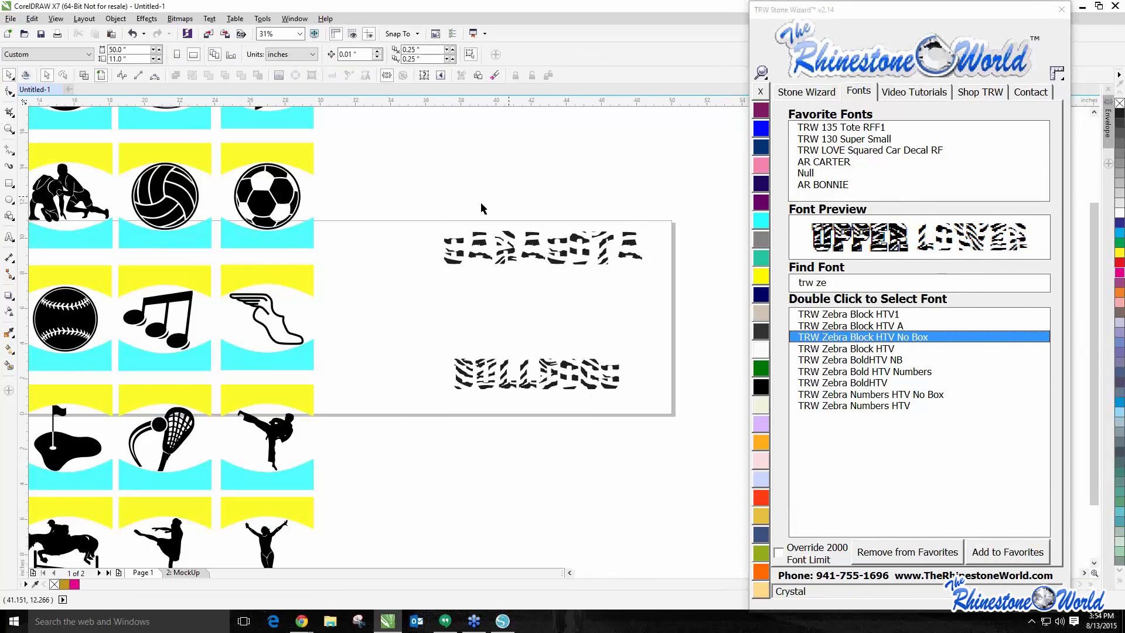
Move SARASOTA about 2.8 inches down toward BULLDOGS and apply 2 Color Magic Text to both words
drag(579, 258, 570, 308)
drag(394, 230, 650, 455)
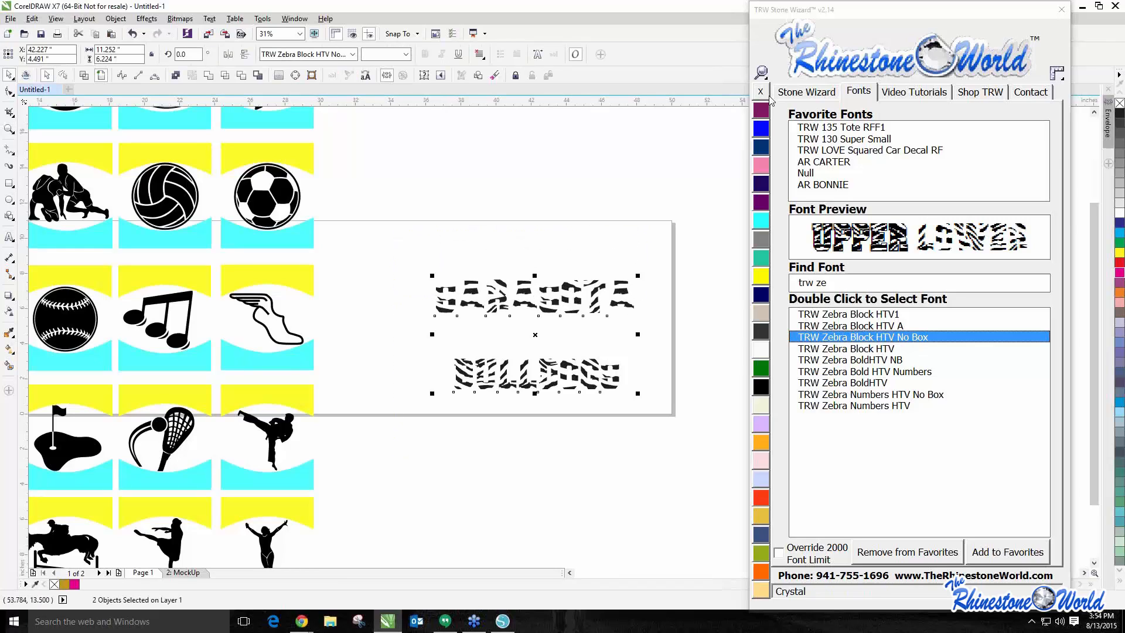
click(803, 92)
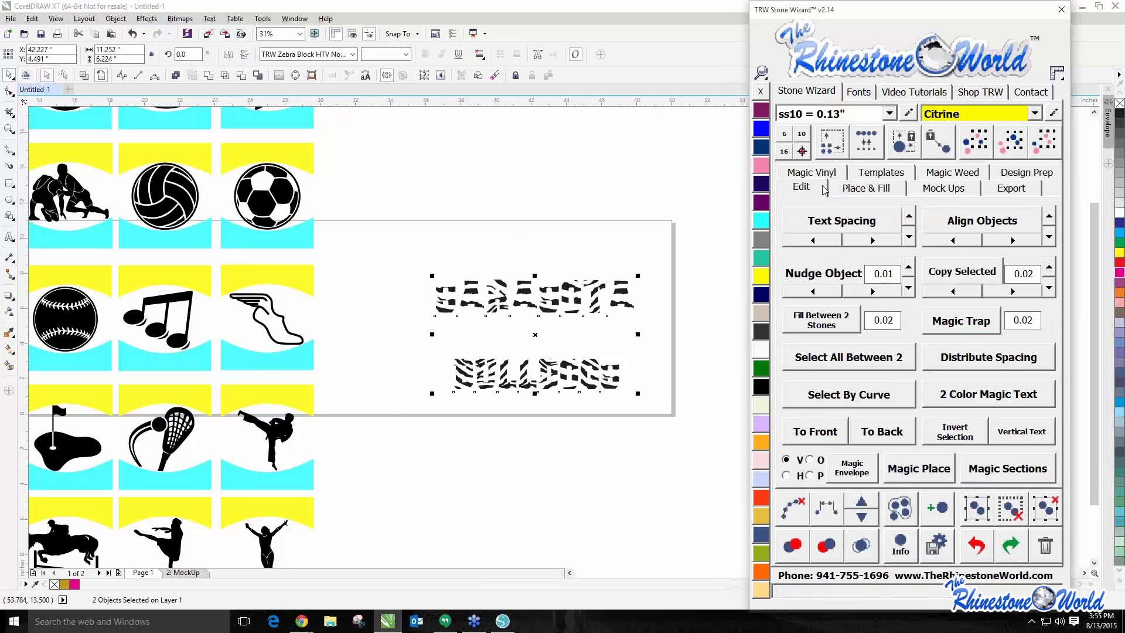
click(937, 394)
click(505, 388)
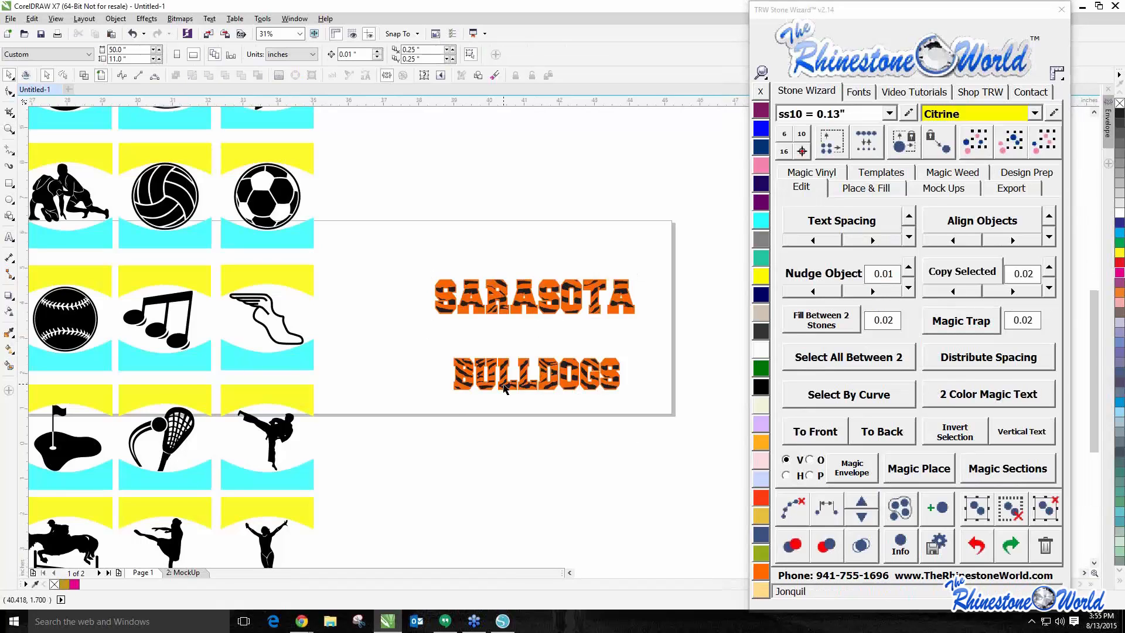
Bring the black zebra-striped SARASOTA text in front of its orange layer and inspect the stripes along the letter edges
scroll(504, 388, up, 5)
scroll(334, 302, up, 1)
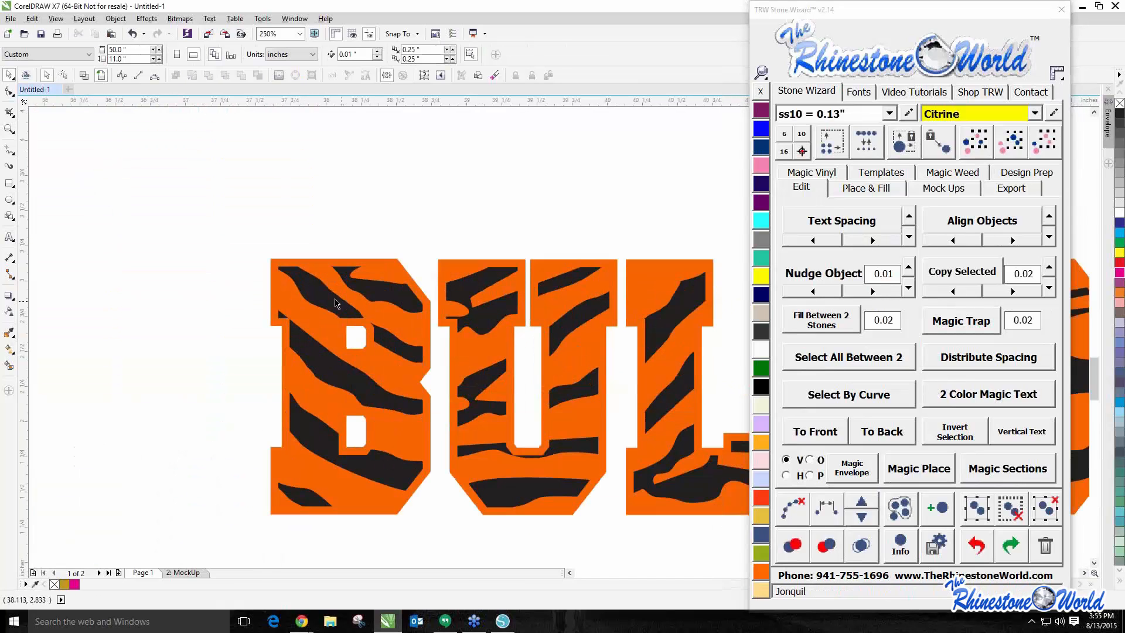
scroll(335, 303, down, 5)
scroll(341, 225, up, 5)
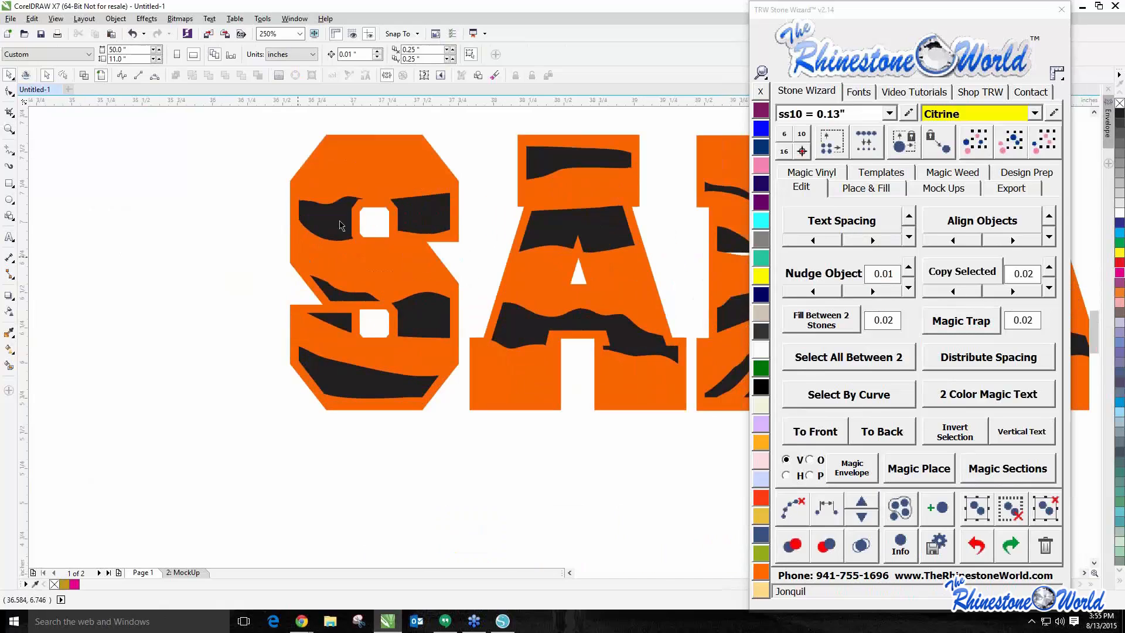
click(342, 226)
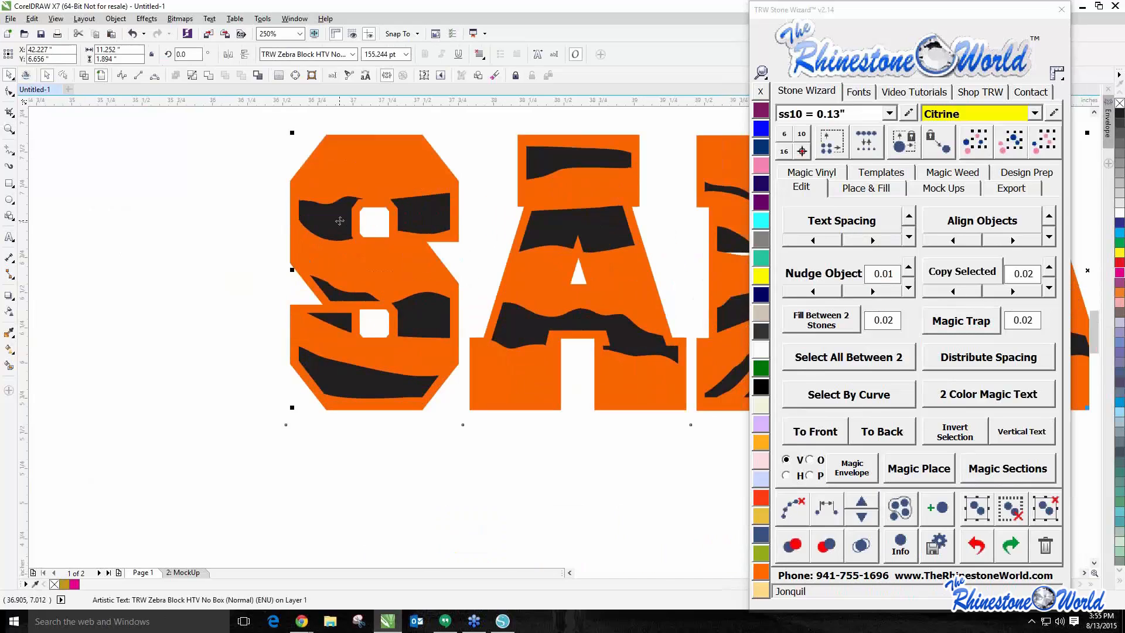
click(830, 436)
scroll(293, 186, down, 2)
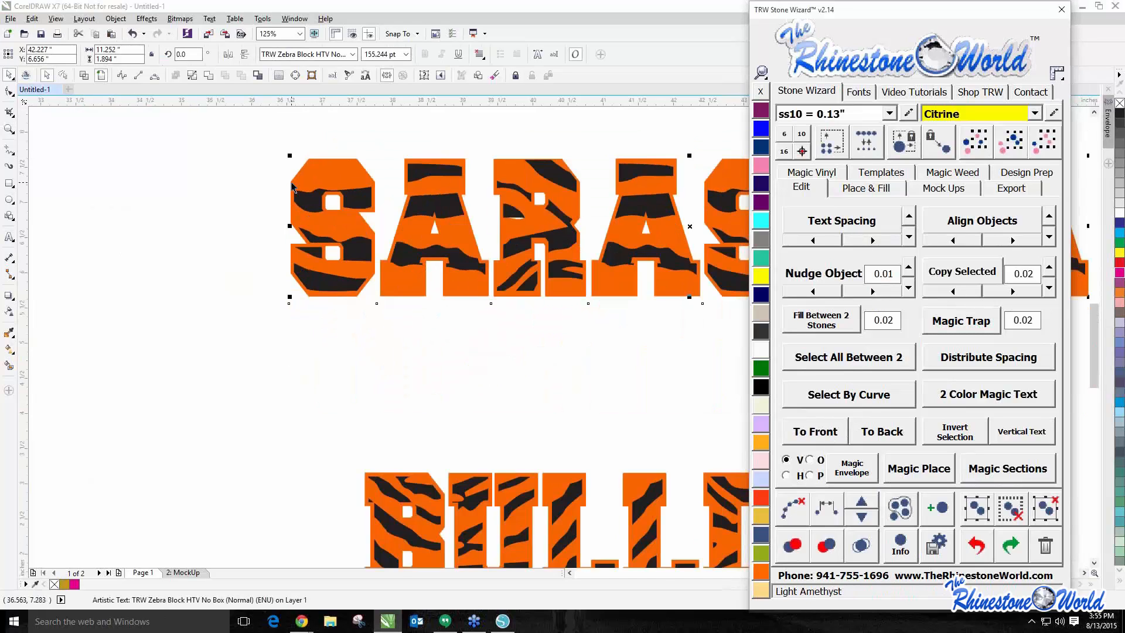
scroll(399, 182, up, 4)
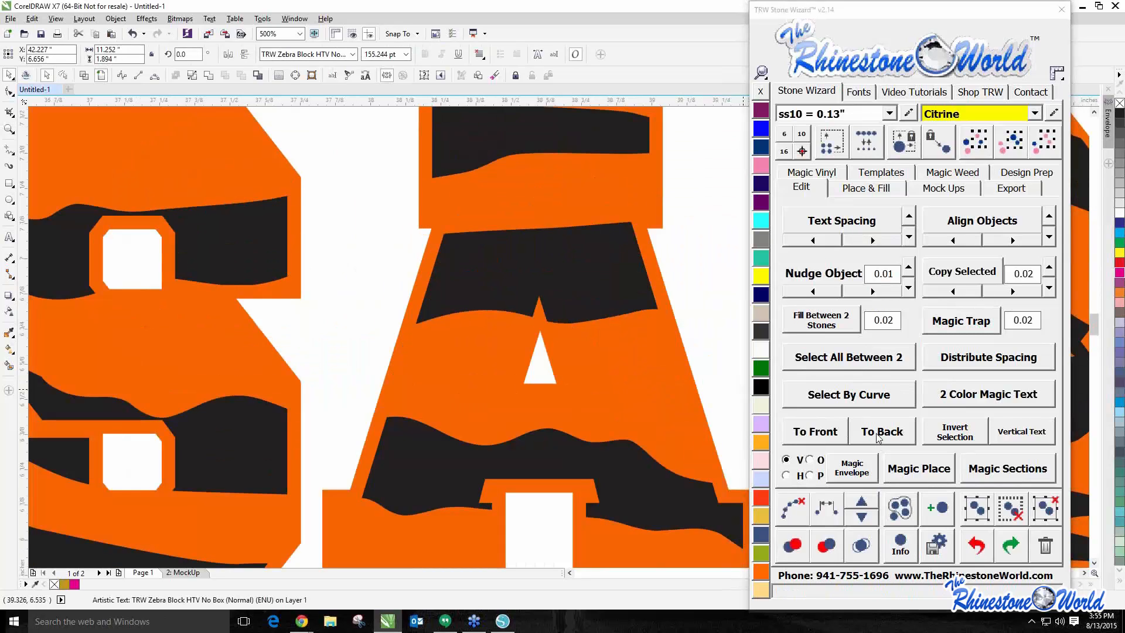
Send the black zebra stripe text behind the orange SARASOTA lettering and deselect it
click(878, 436)
click(316, 263)
scroll(285, 180, down, 6)
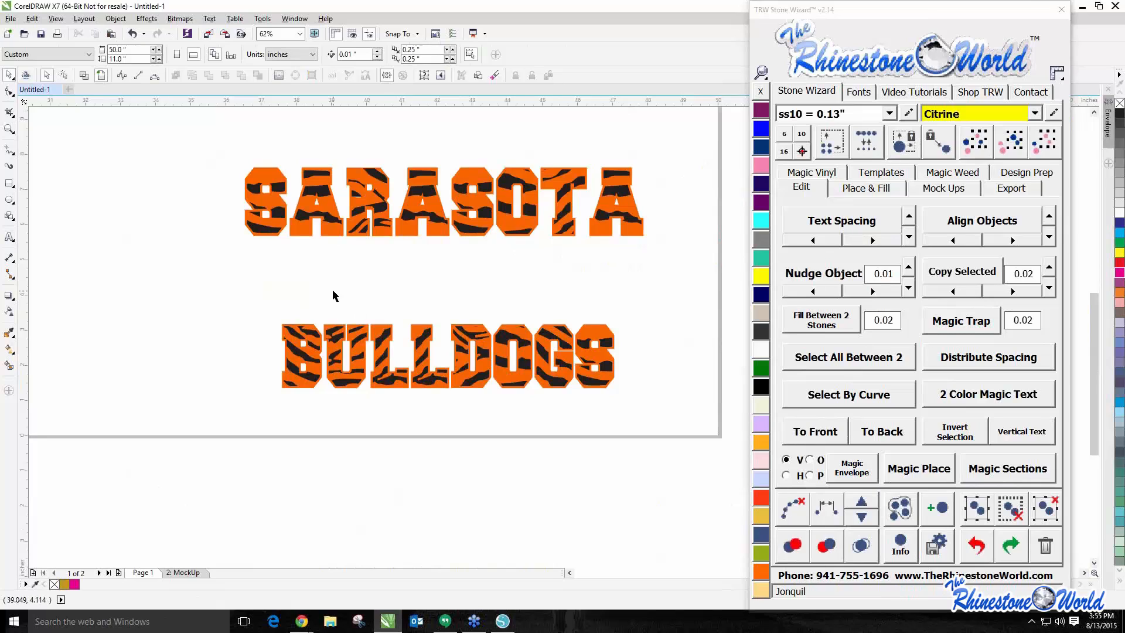
Move the black stripe text off the orange SARASOTA lettering to inspect the layers, and undo the move
scroll(332, 289, down, 5)
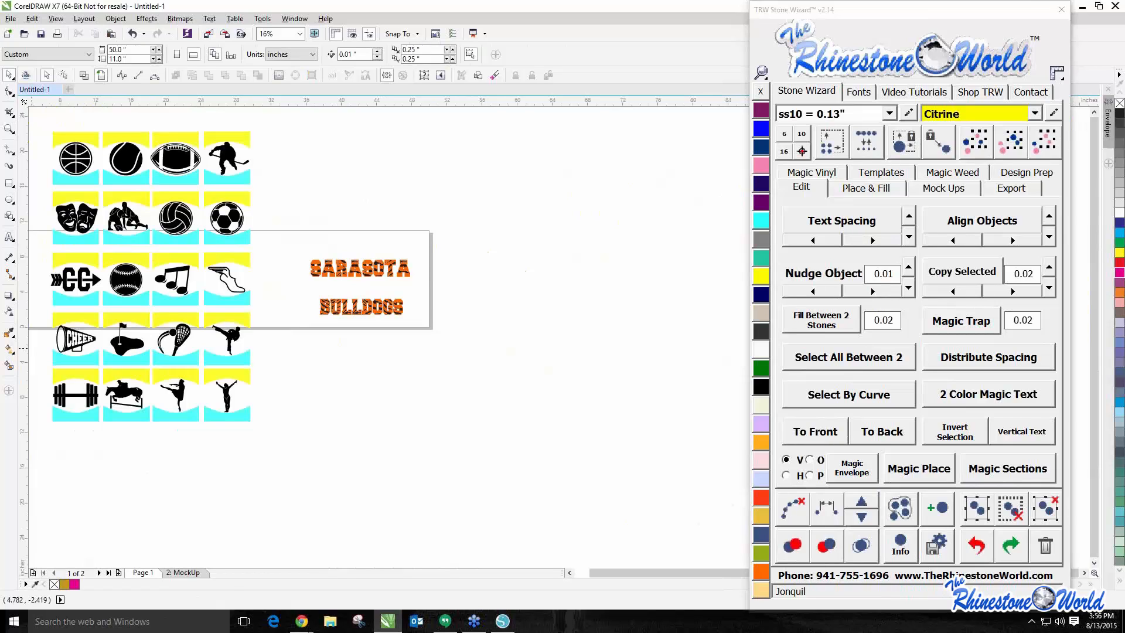
scroll(350, 226, up, 1)
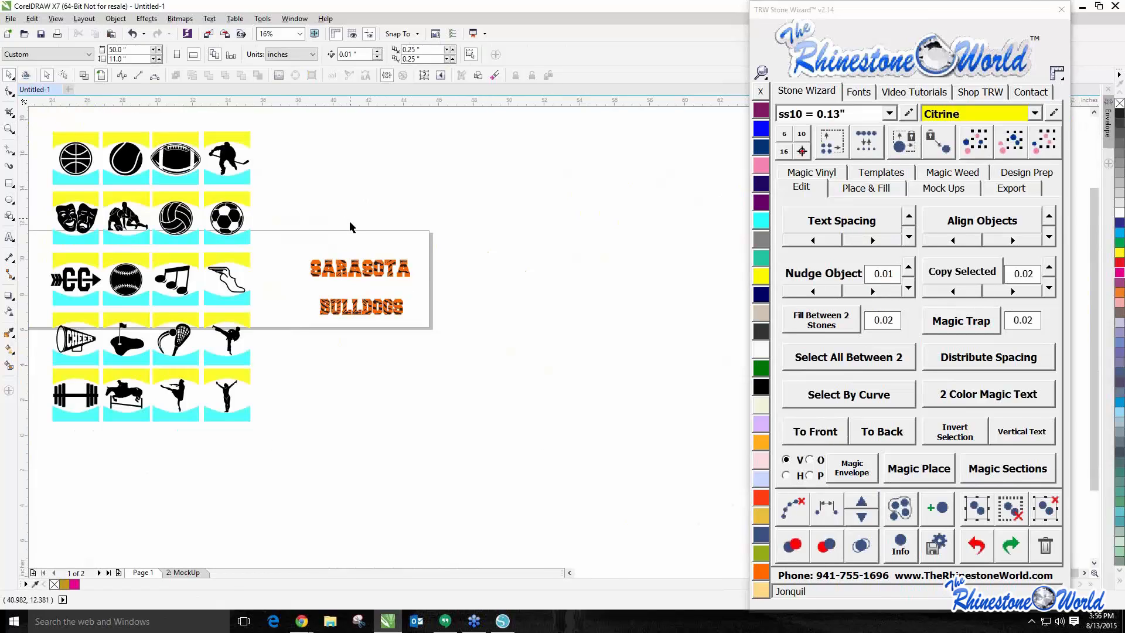
scroll(389, 298, up, 2)
click(391, 328)
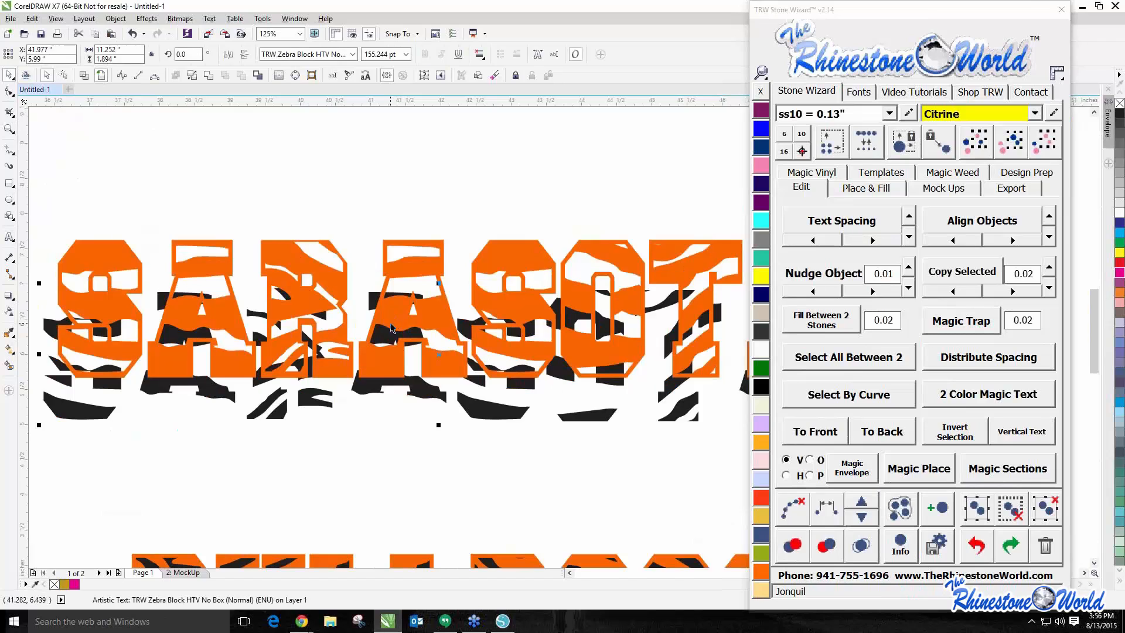
click(276, 434)
scroll(276, 421, down, 2)
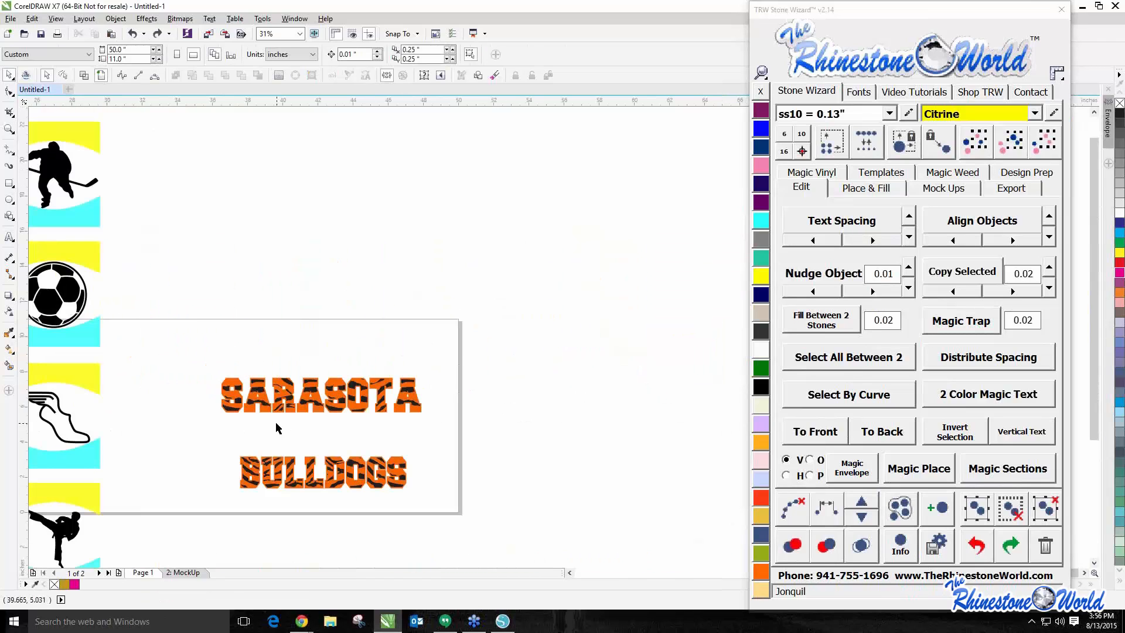
Group the orange and black layers of SARASOTA, and group the two layers of BULLDOGS separately
drag(185, 355, 449, 433)
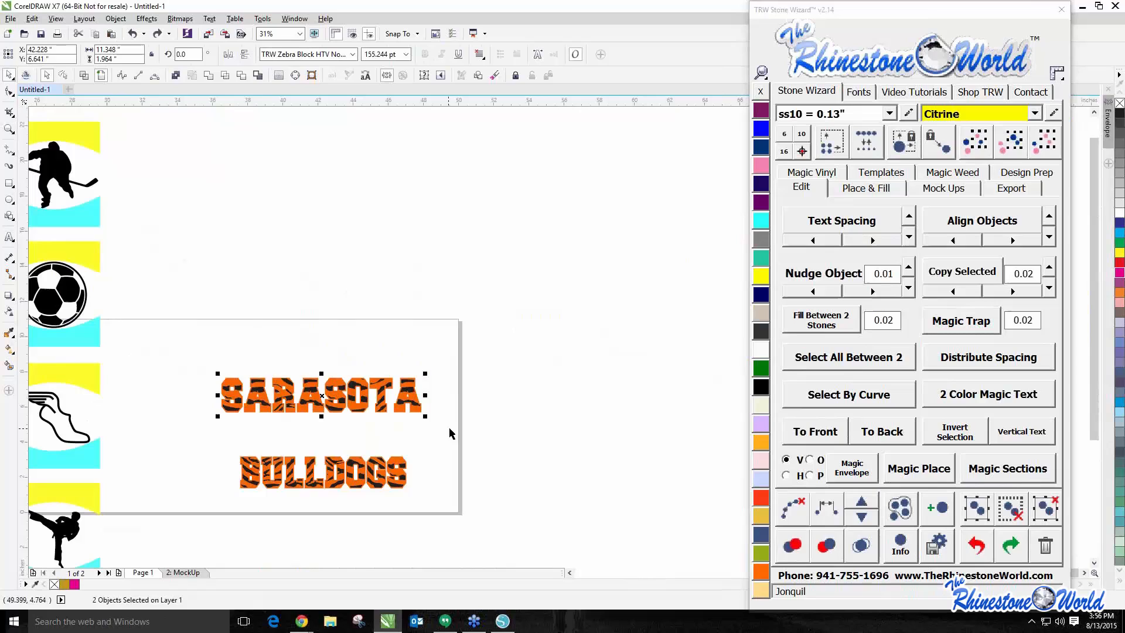
click(938, 506)
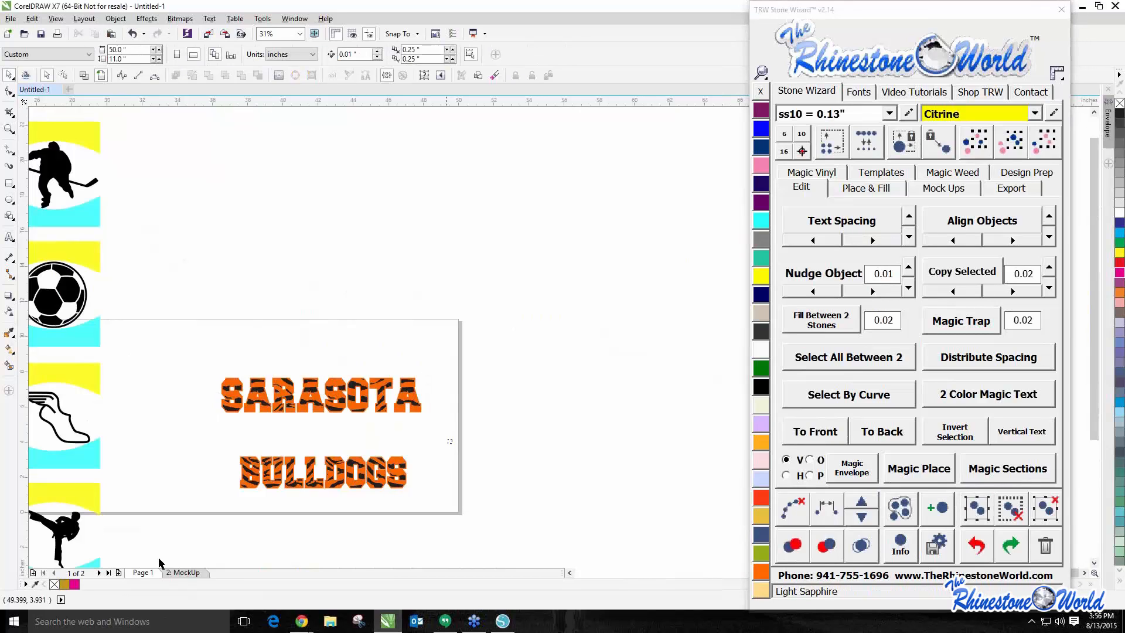
drag(159, 561, 156, 557)
click(982, 509)
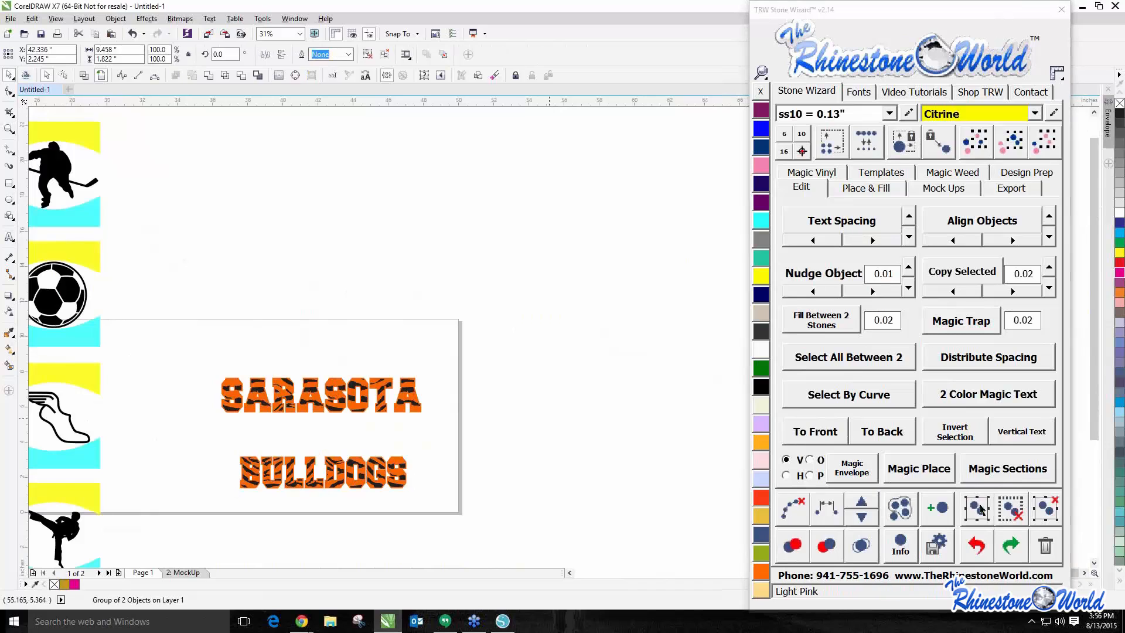
Ungroup everything in the sports decal pack so that each icon and banner is a separate object
scroll(511, 461, up, 2)
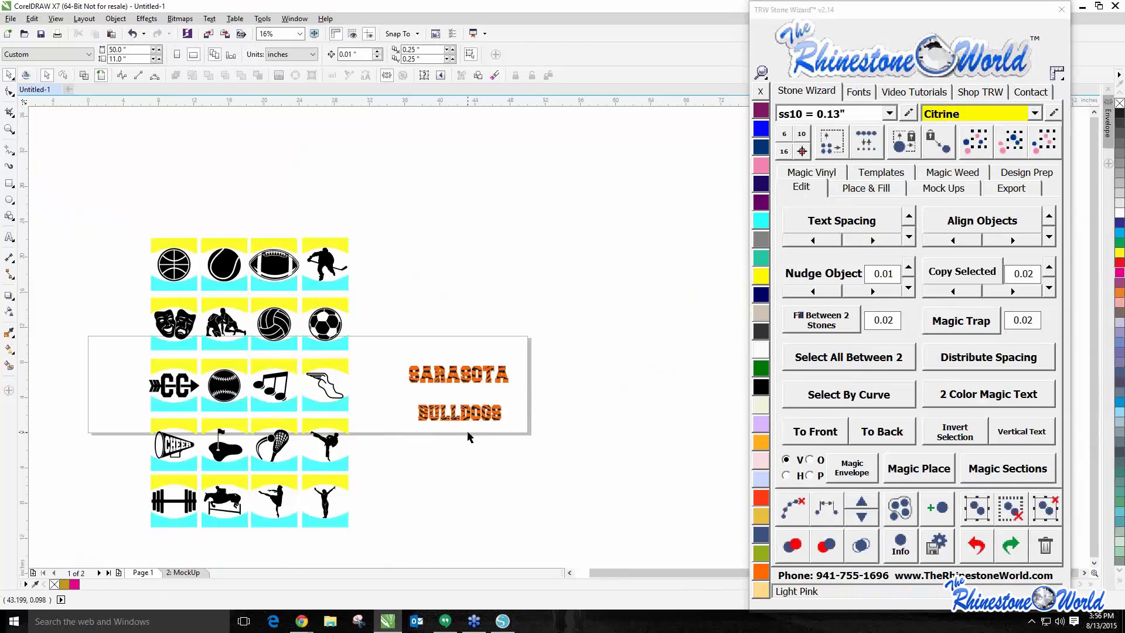
scroll(353, 248, up, 2)
click(329, 243)
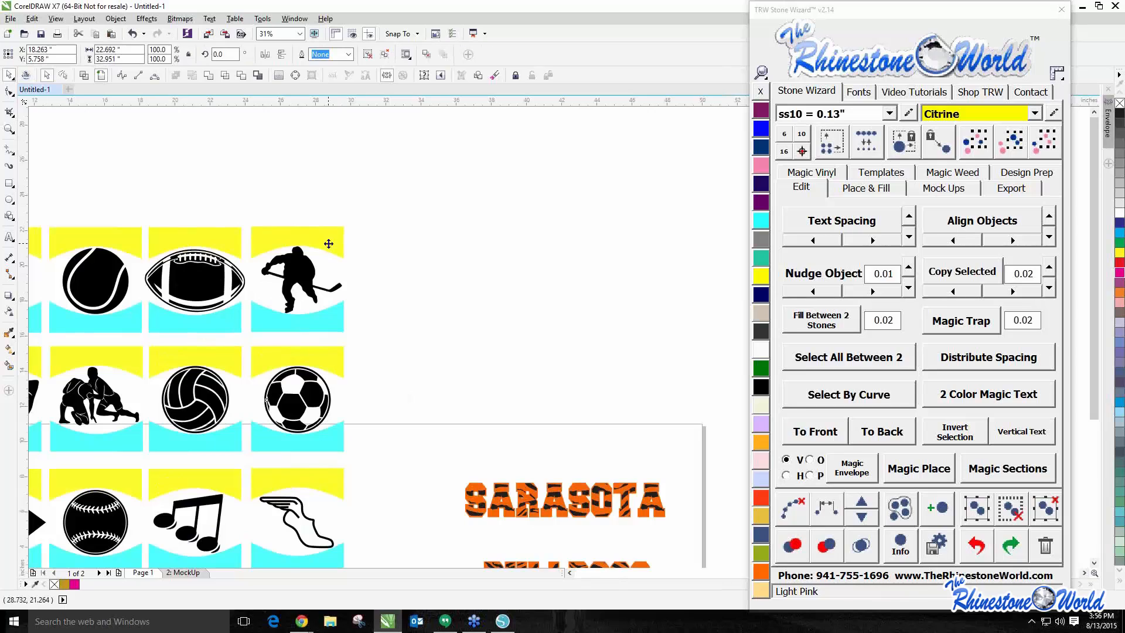
scroll(310, 239, down, 2)
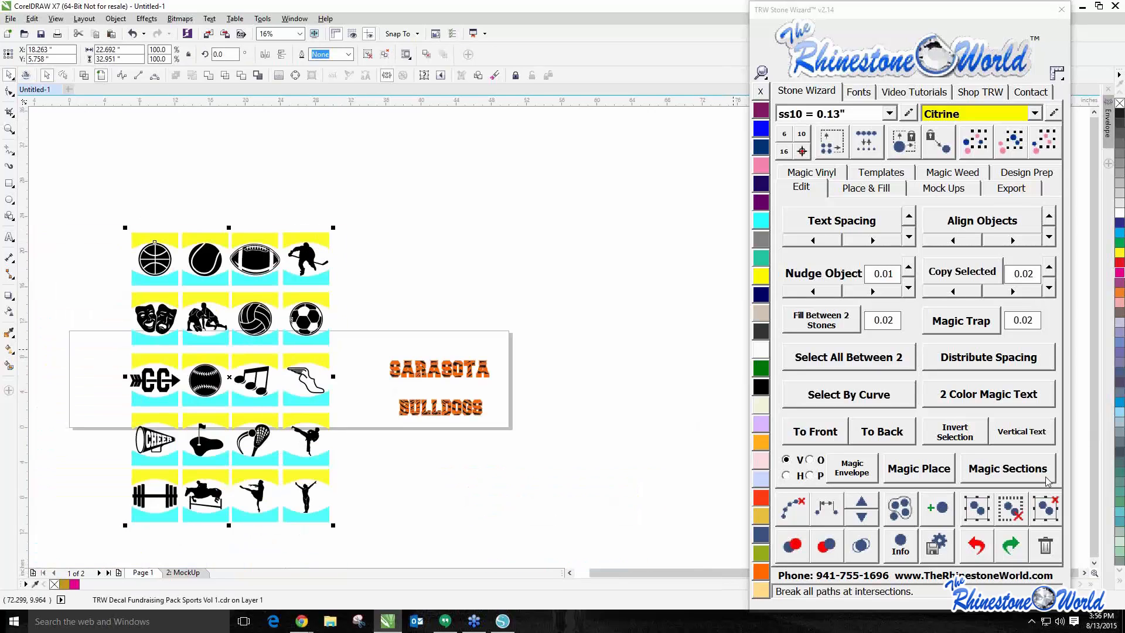
click(1046, 501)
click(563, 350)
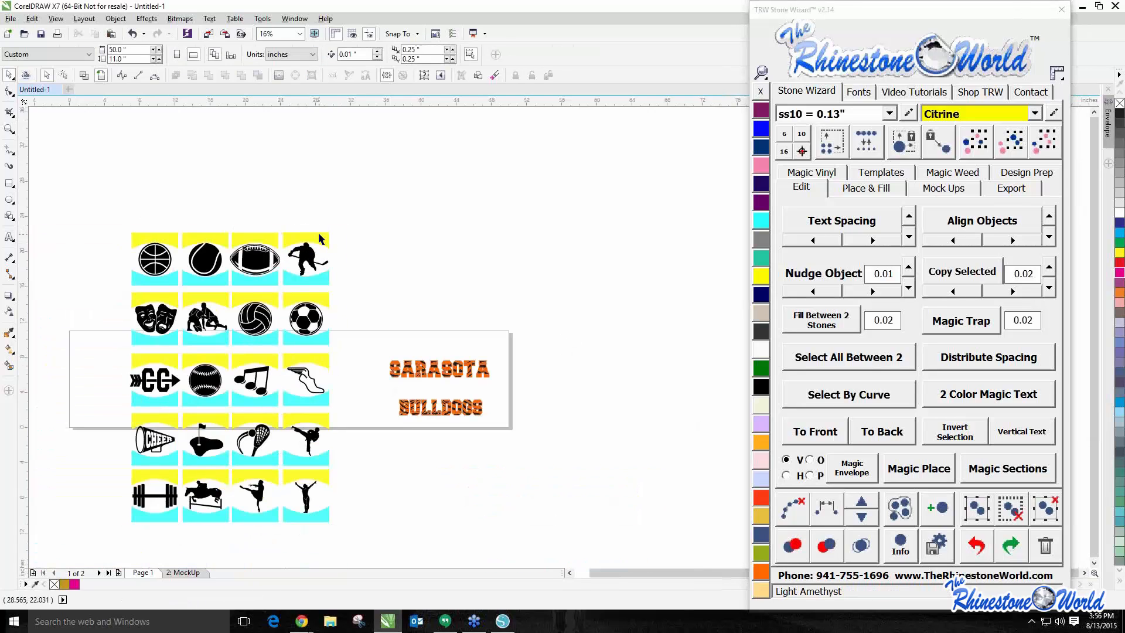
Find all banners matching the size and color of the yellow banner above the hockey player, and clear the selection
click(320, 238)
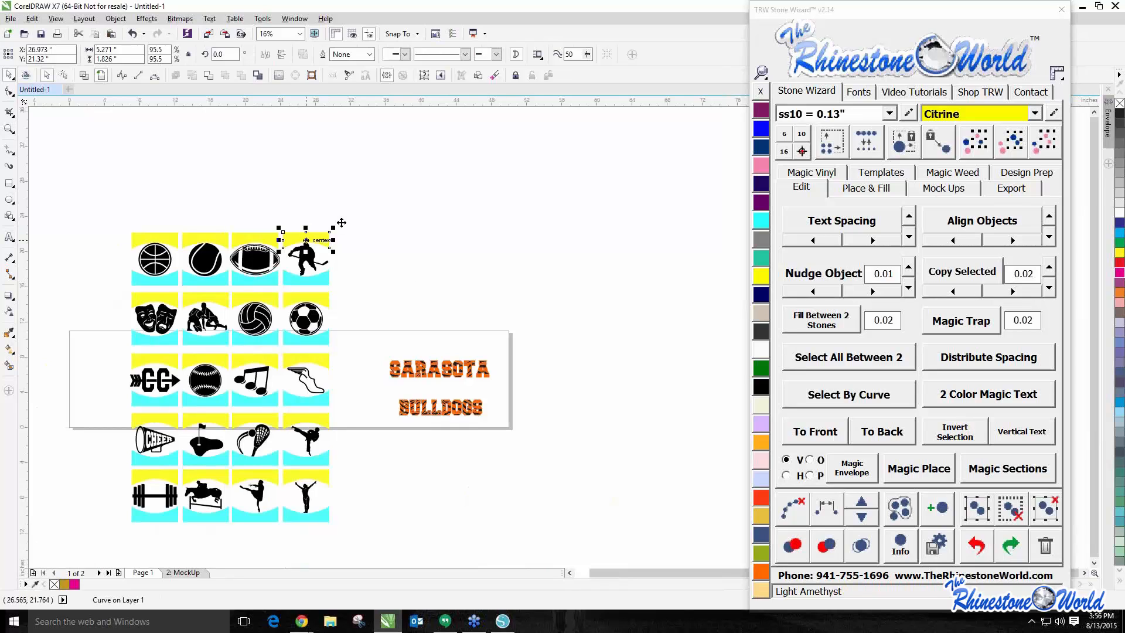
click(1018, 152)
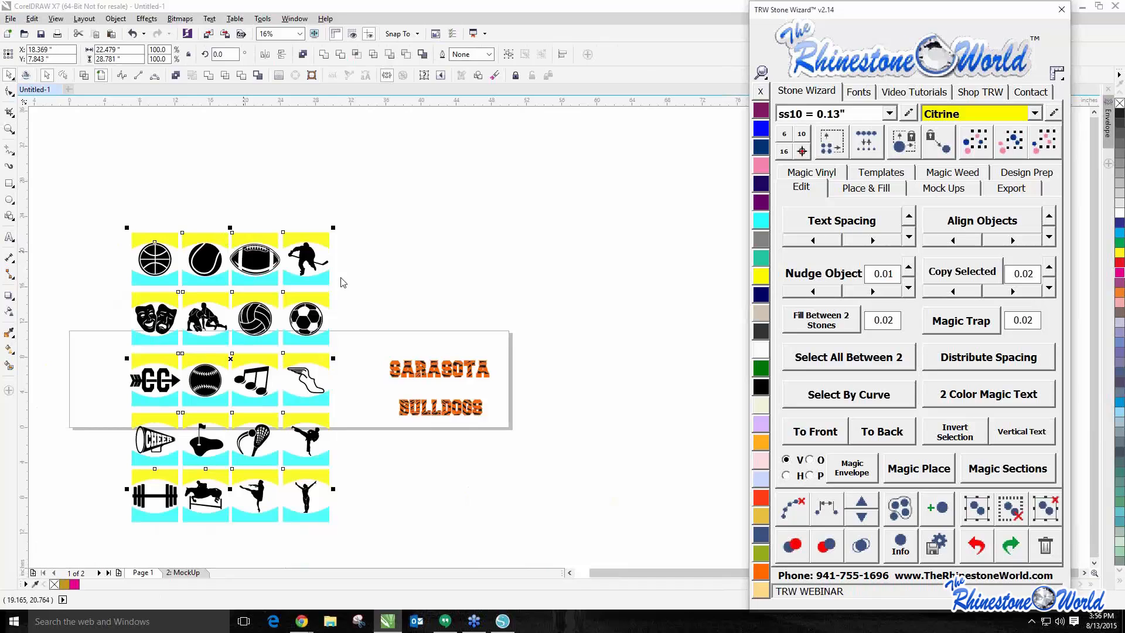
click(1020, 151)
click(630, 376)
Examine the stripe overlap in the SARASOTA lettering in wireframe view and back in full-color view
scroll(410, 373, up, 4)
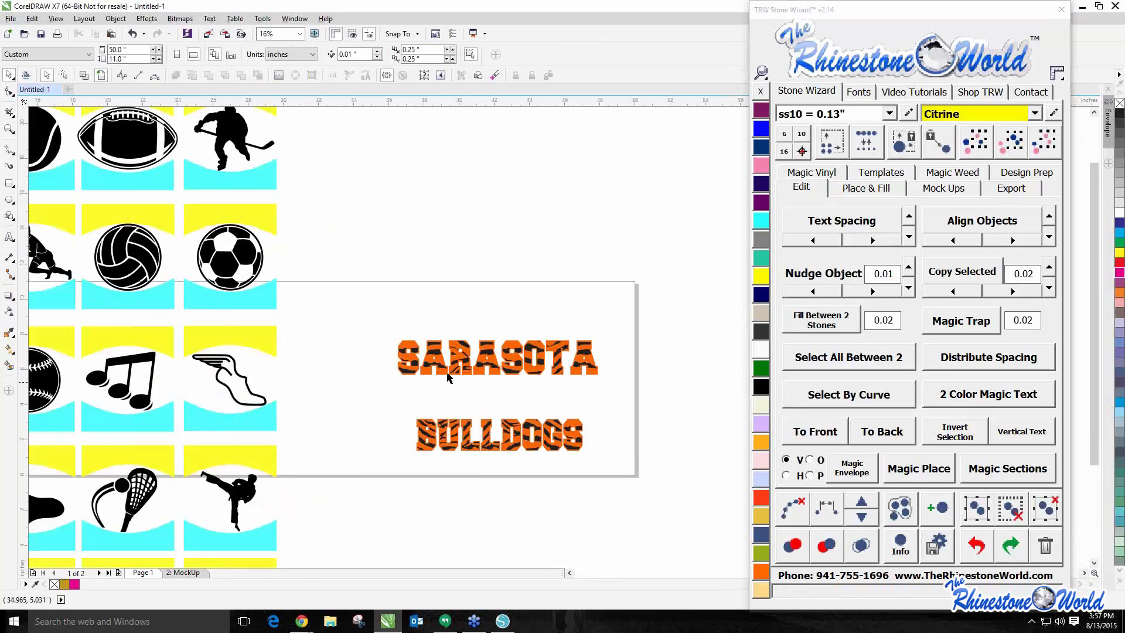
scroll(443, 351, up, 1)
click(87, 77)
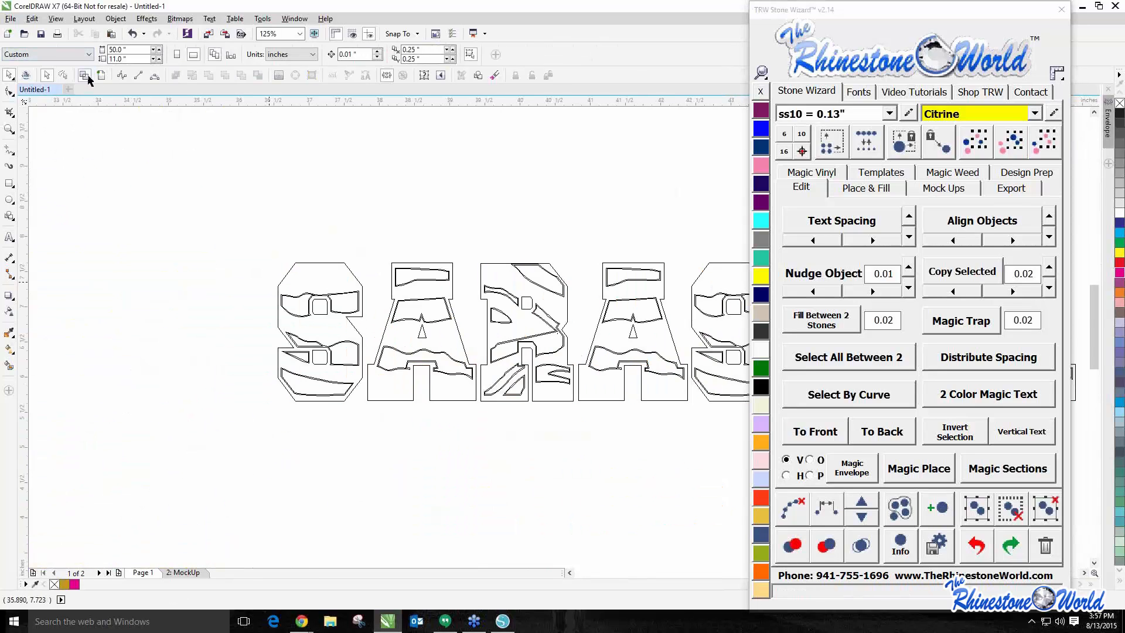
scroll(296, 314, up, 3)
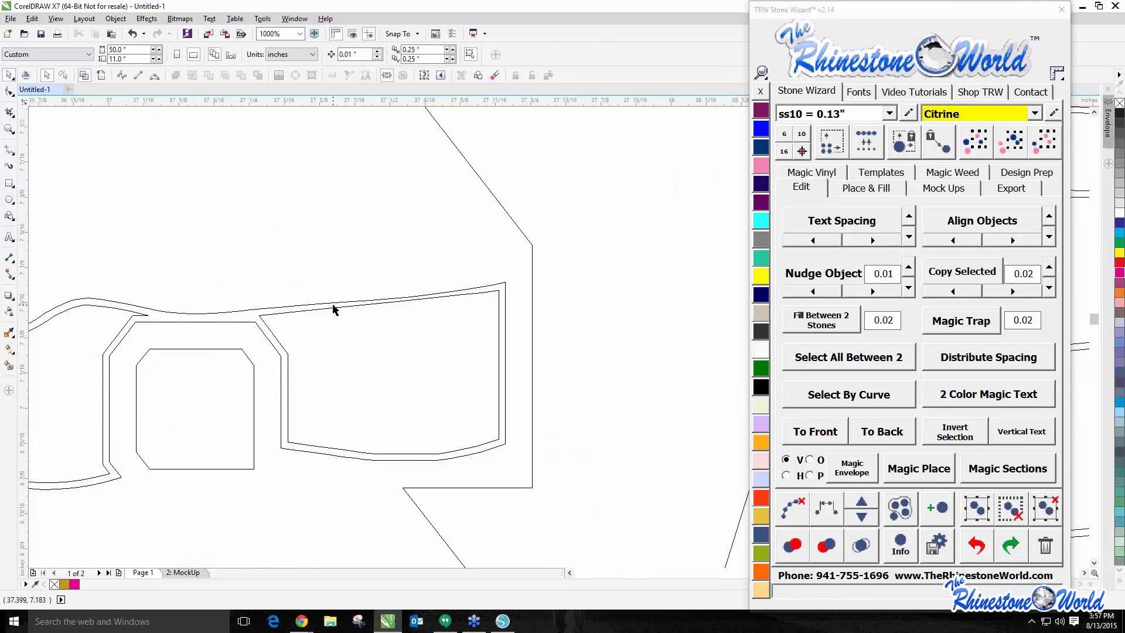
scroll(316, 291, down, 1)
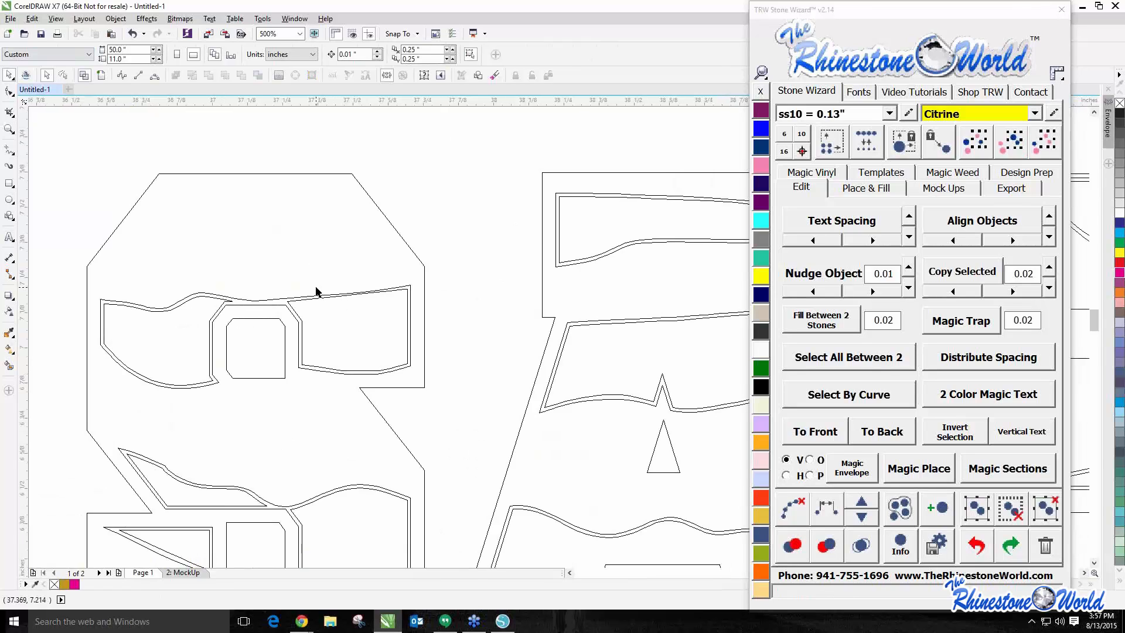
scroll(316, 291, down, 1)
click(101, 76)
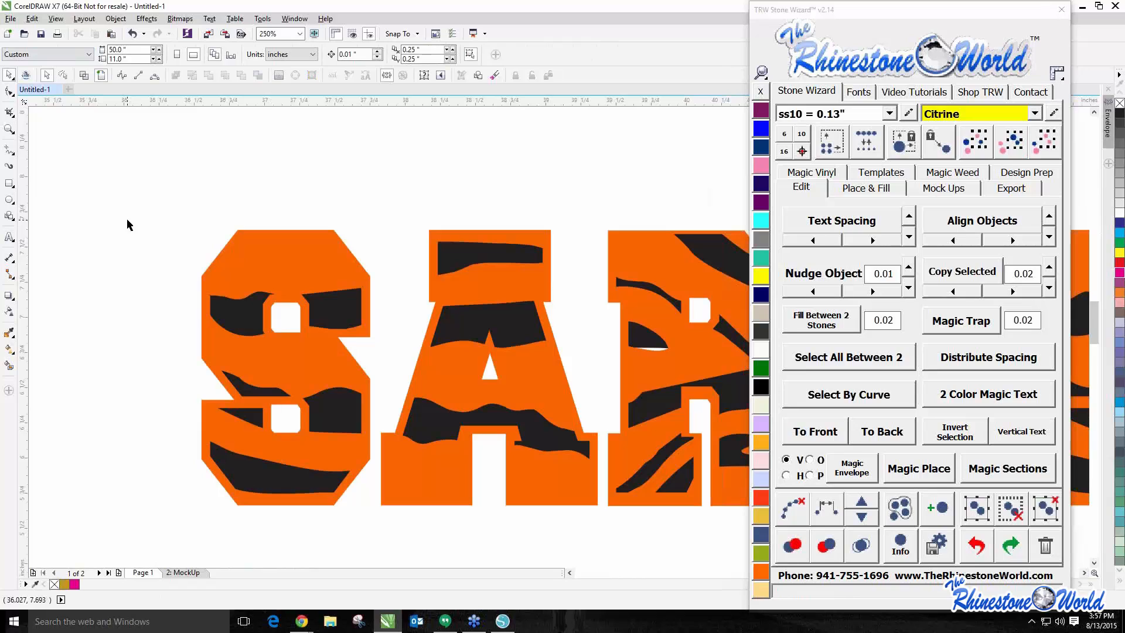
scroll(128, 222, down, 1)
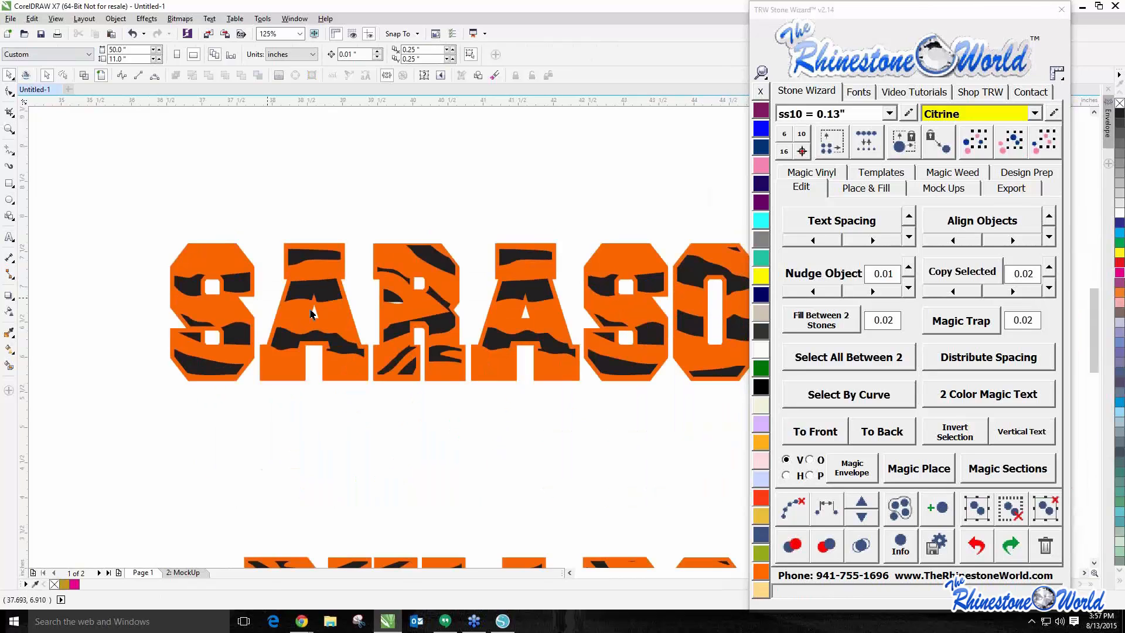
scroll(275, 295, up, 1)
scroll(356, 297, up, 1)
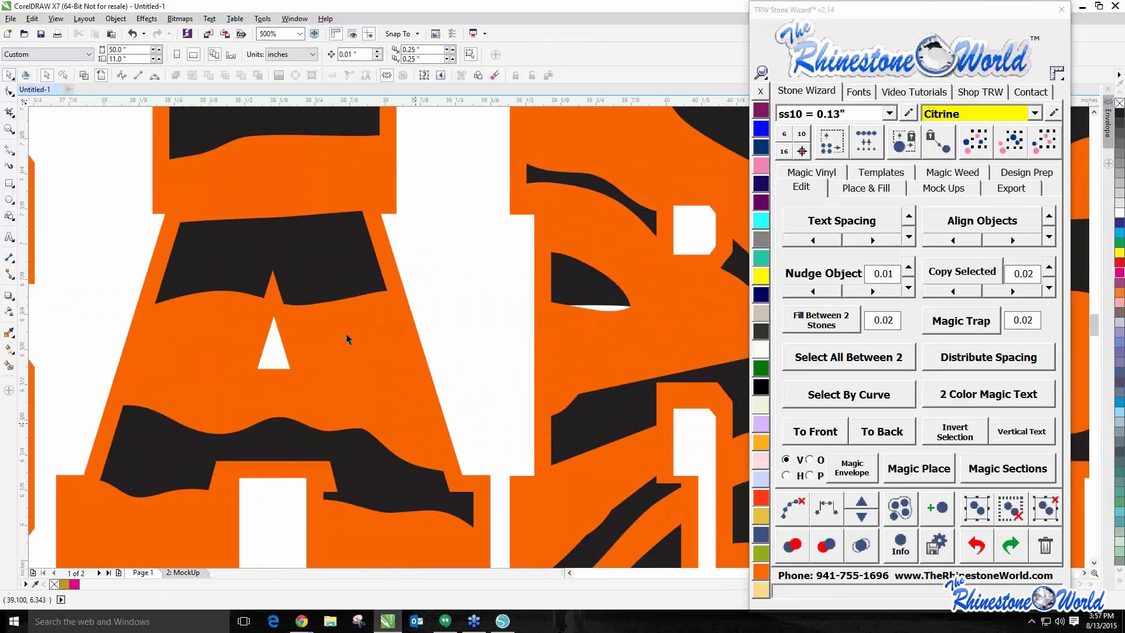
scroll(347, 334, down, 2)
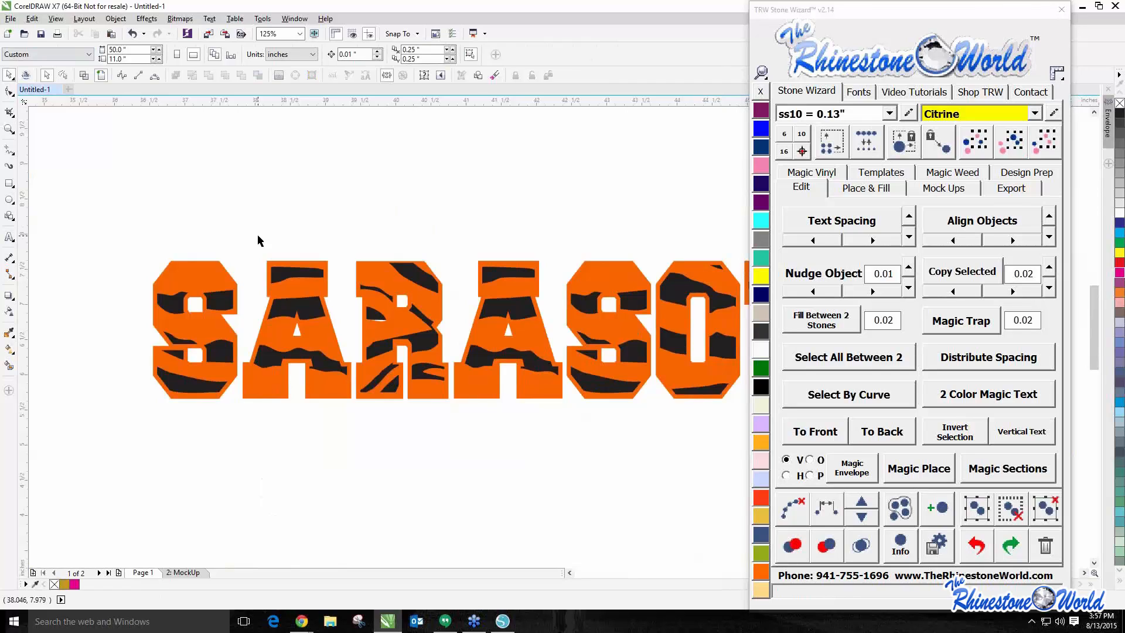
Ungroup the SARASOTA lettering and move the black stripe text down off the orange letters
click(286, 293)
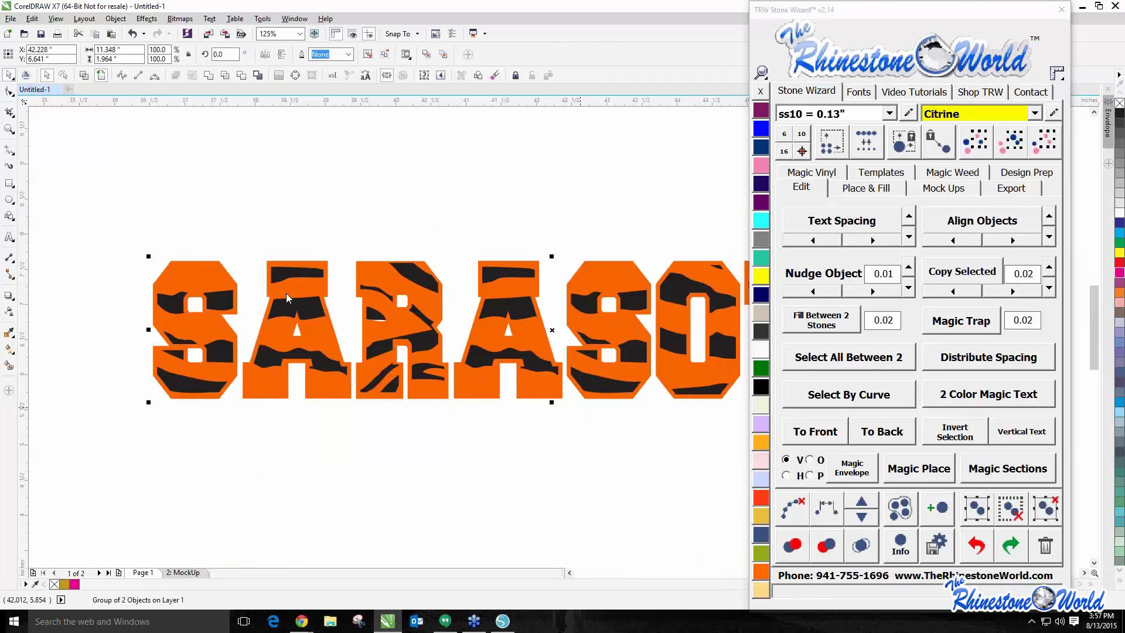
click(1044, 515)
mouse_move(293, 307)
mouse_down()
mouse_move(249, 397)
mouse_move(288, 311)
mouse_up()
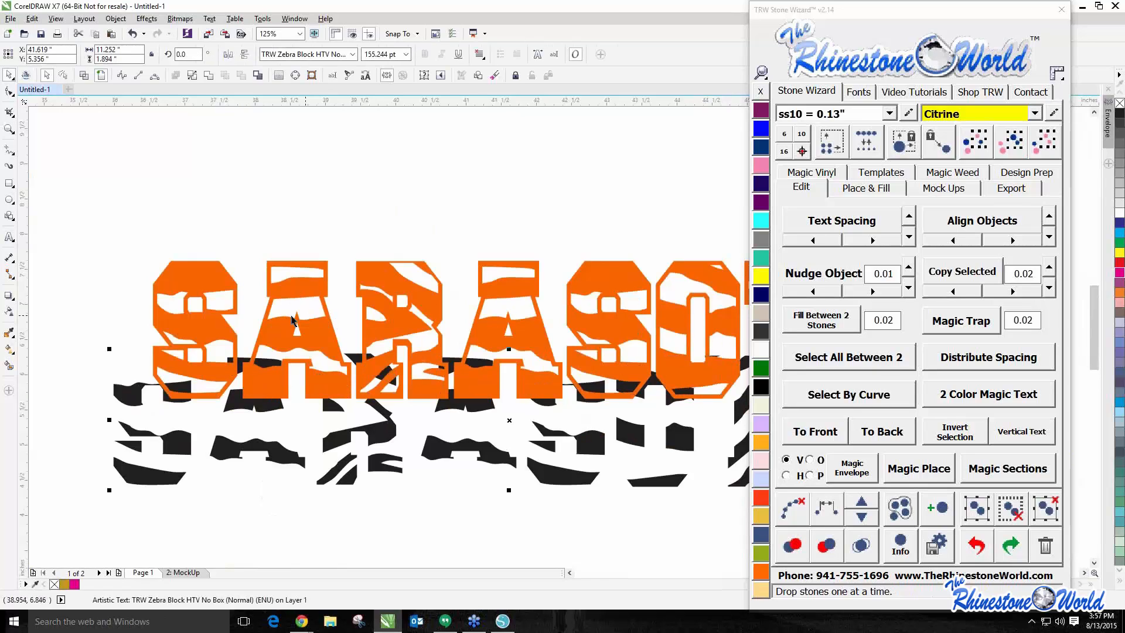
Undo the stripe text's move while inspecting both layers' outlines in wireframe view, and return to full-color view
scroll(291, 315, up, 1)
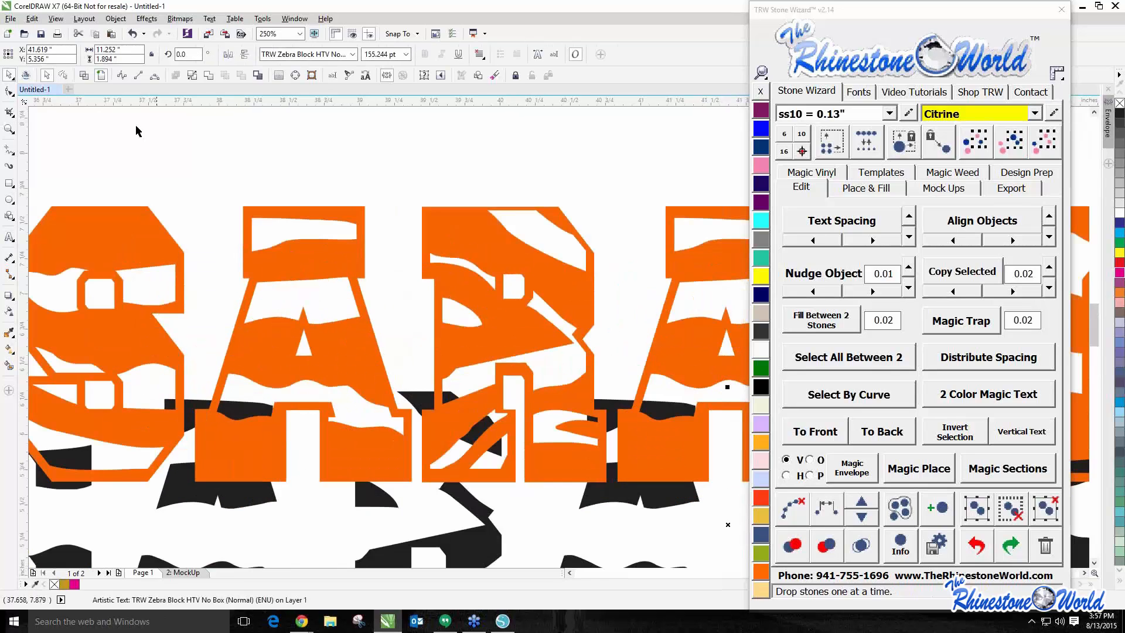
click(84, 76)
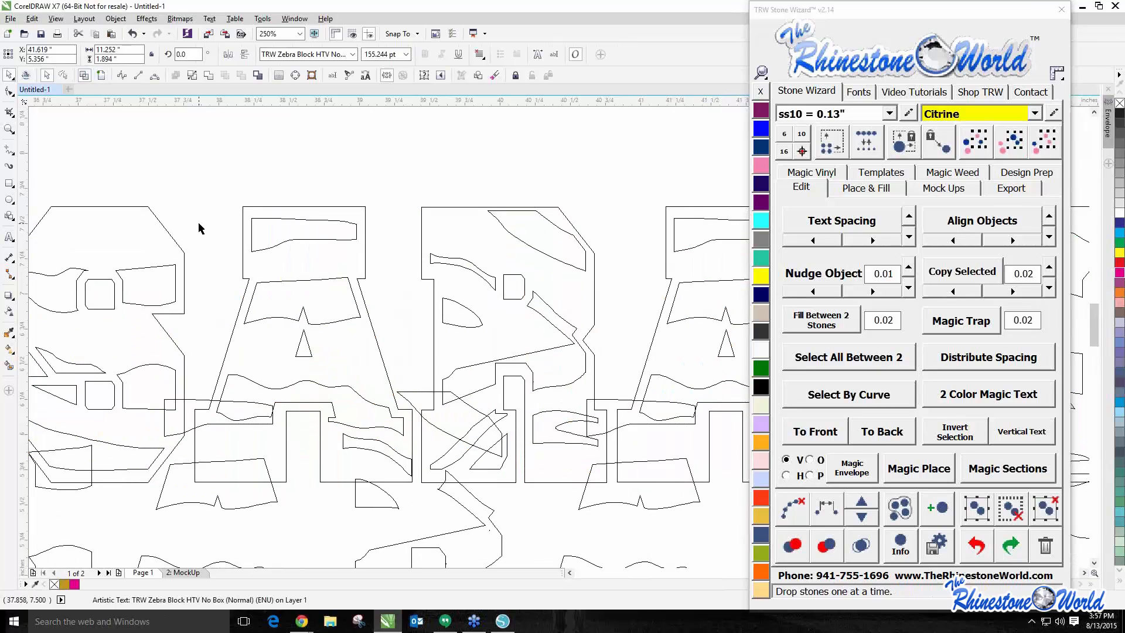
scroll(286, 297, up, 2)
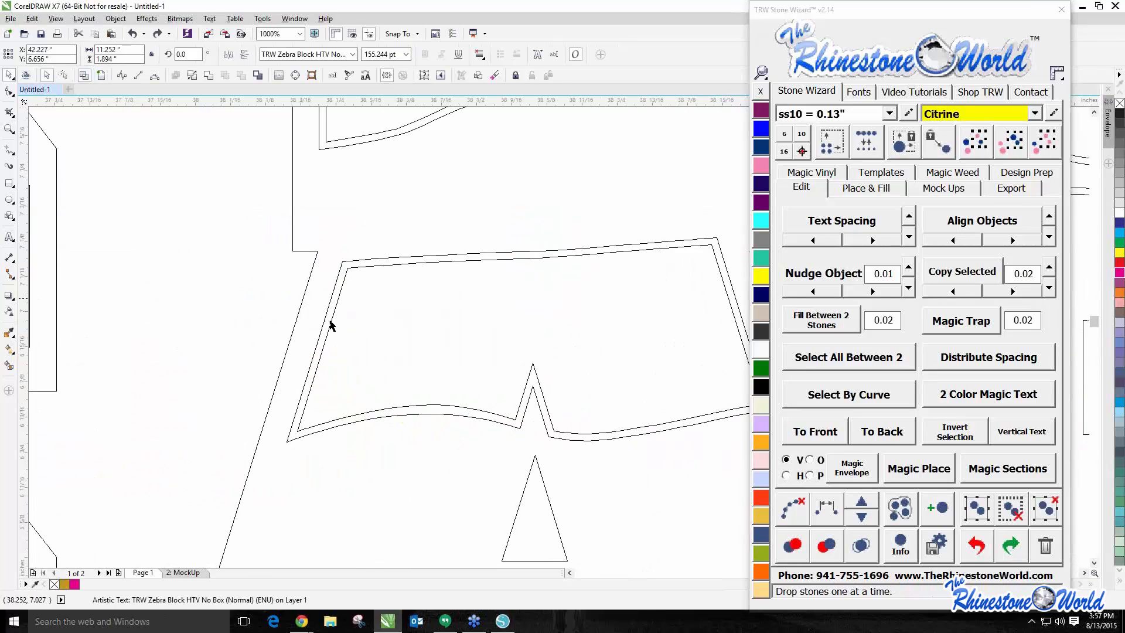
scroll(336, 289, down, 3)
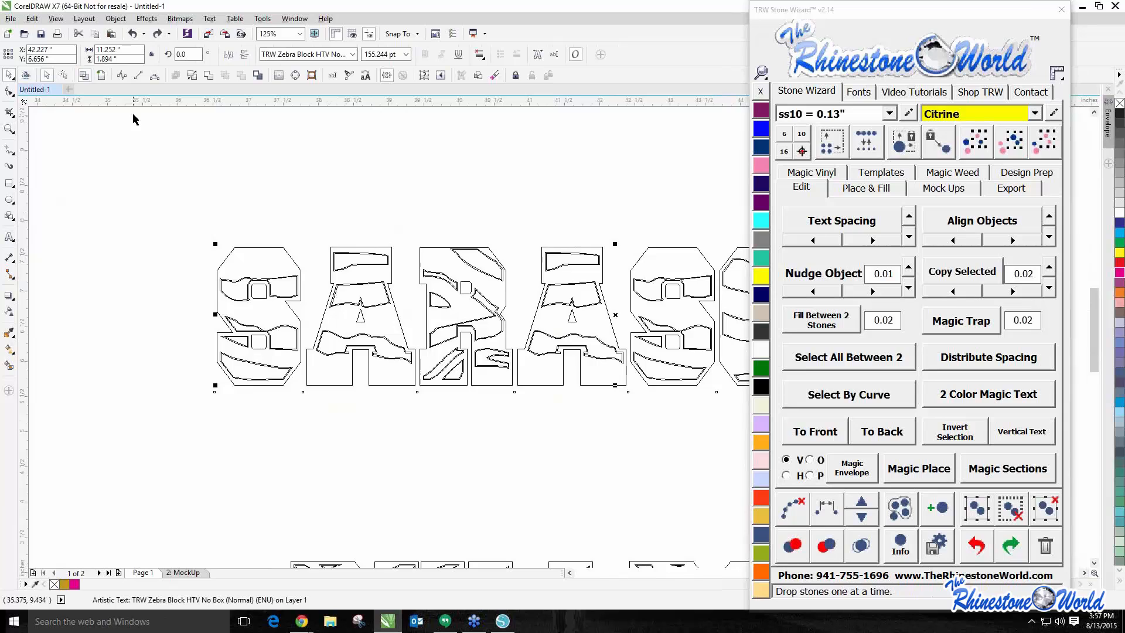
click(101, 75)
click(171, 157)
scroll(307, 292, down, 1)
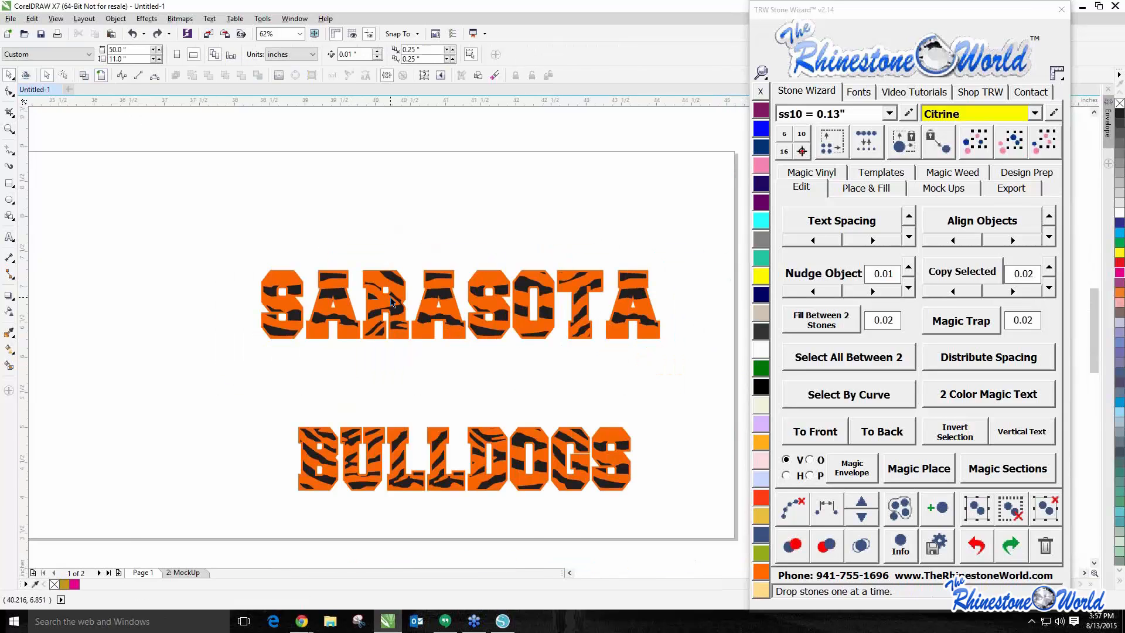
Examine the edge of the black stripe around the small white gap in the R of SARASOTA
scroll(390, 299, up, 2)
scroll(360, 296, down, 1)
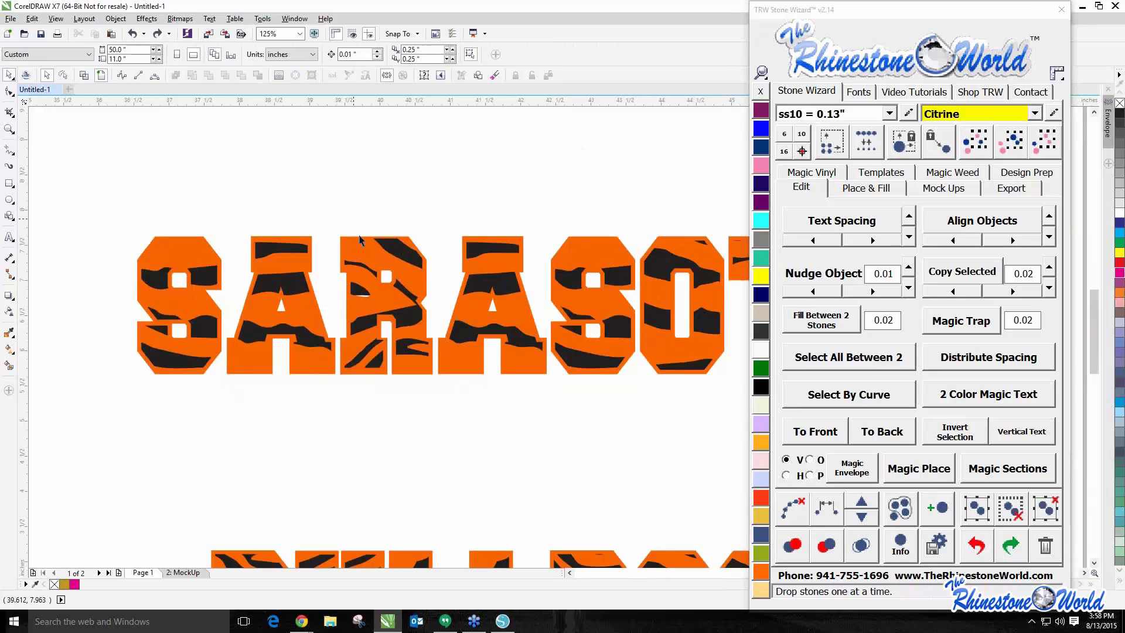
scroll(360, 240, up, 3)
key(F8)
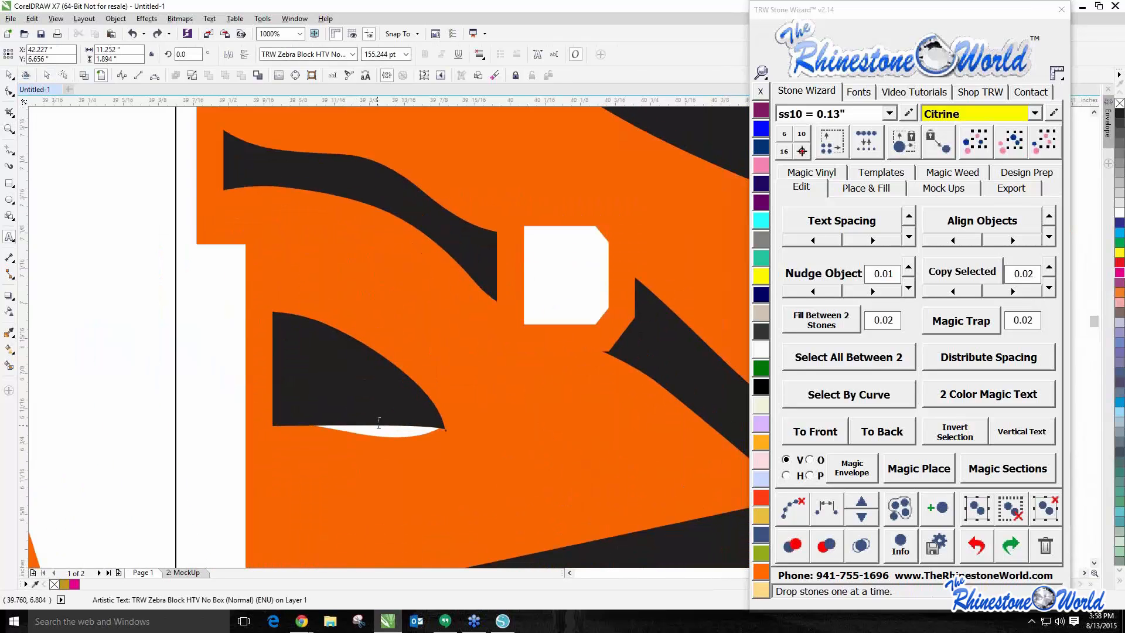
scroll(321, 387, down, 2)
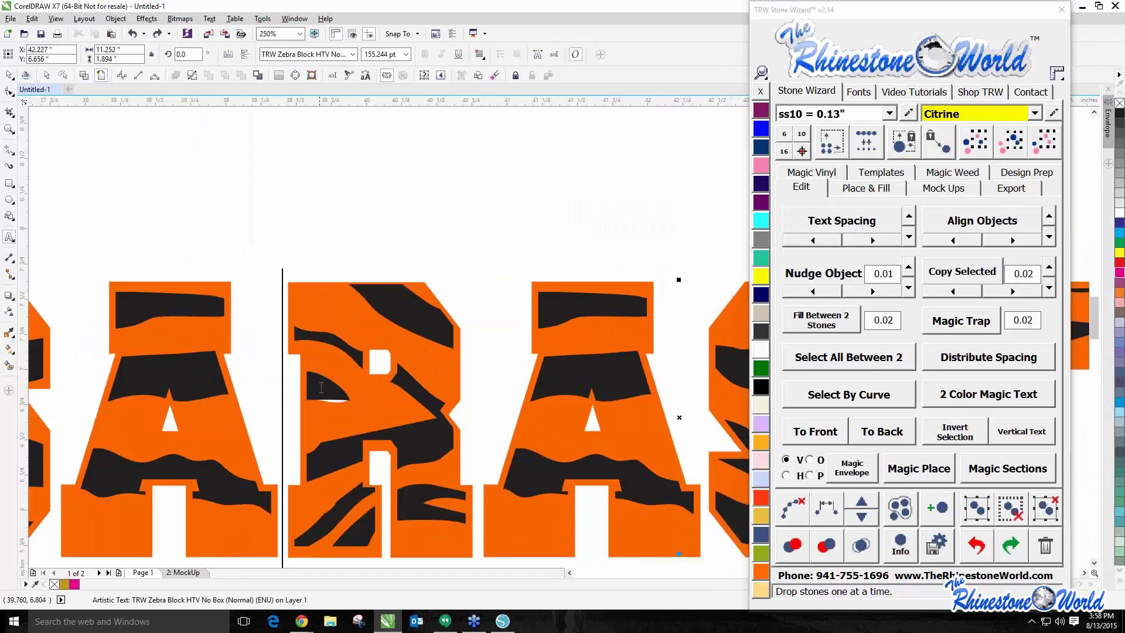
click(10, 75)
click(250, 254)
Select both layers of the SARASOTA lettering, group them again and clear the selection
scroll(250, 256, down, 1)
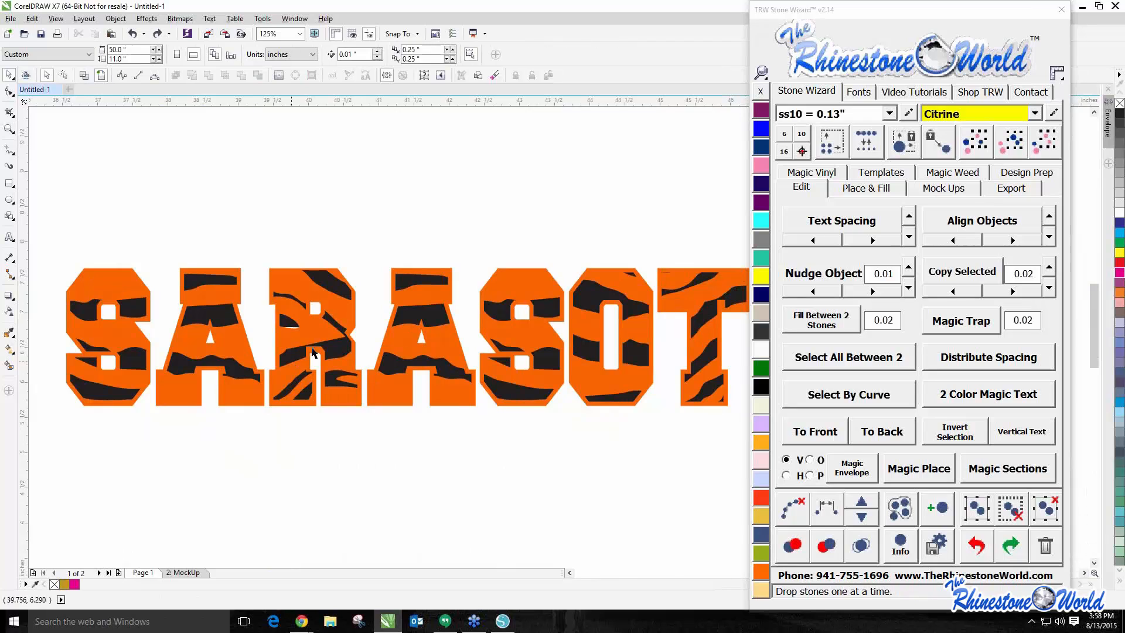
scroll(290, 328, down, 1)
drag(142, 261, 635, 400)
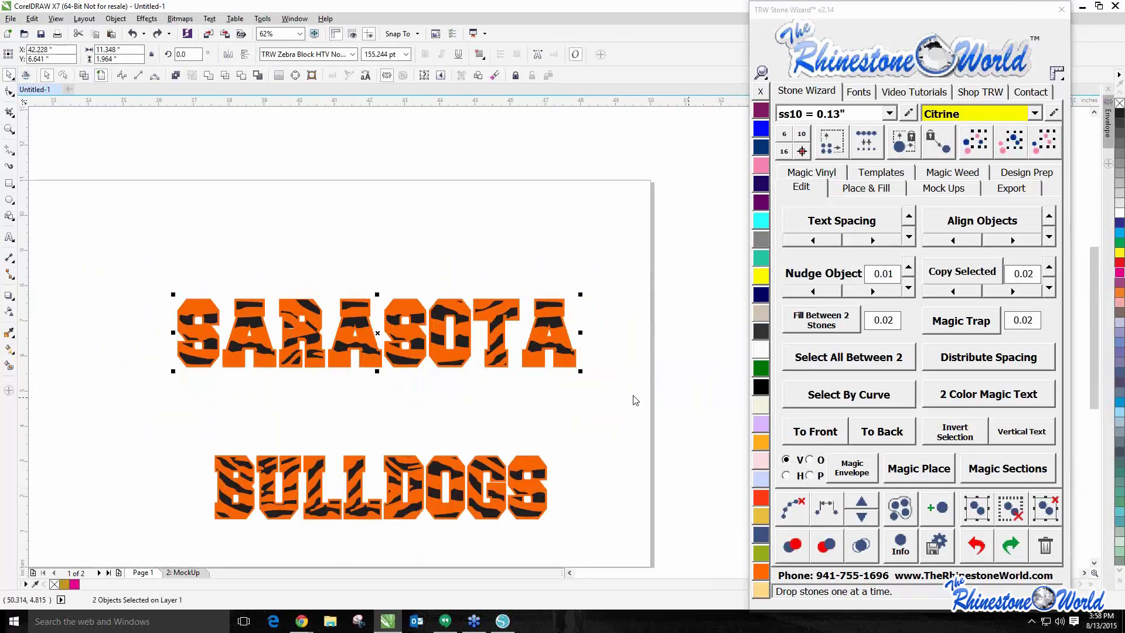
click(987, 509)
click(508, 405)
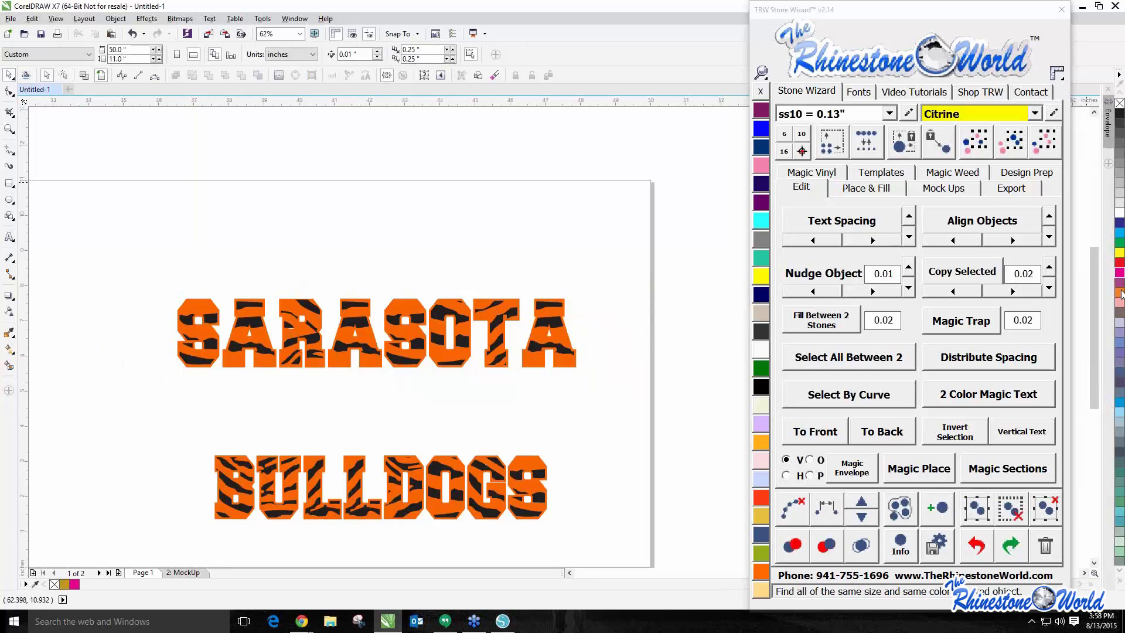
click(838, 176)
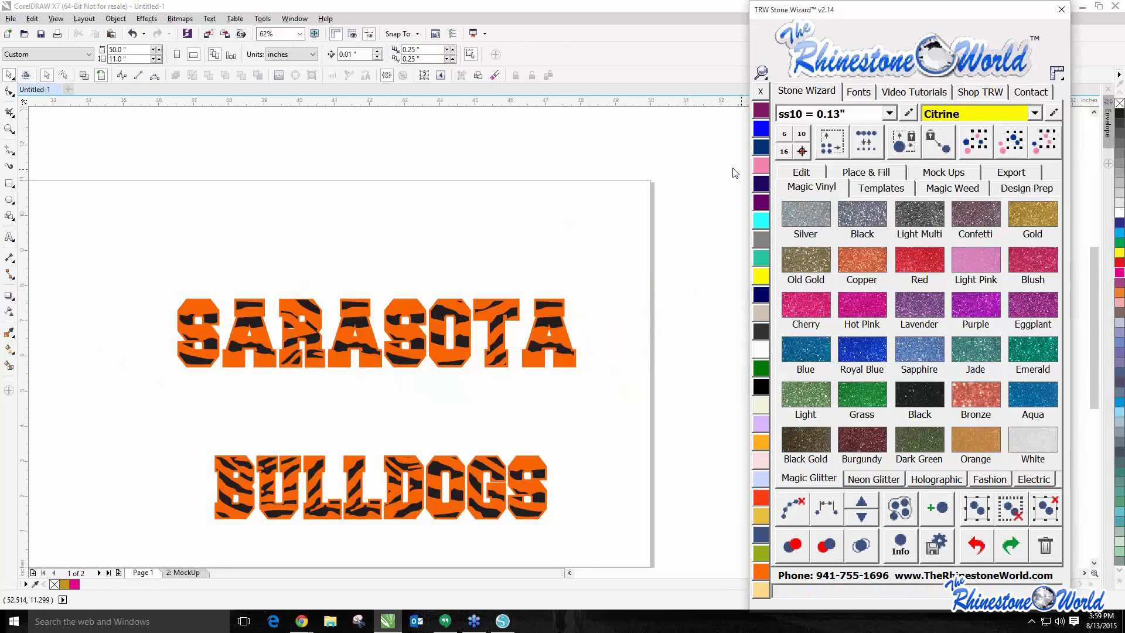
click(792, 174)
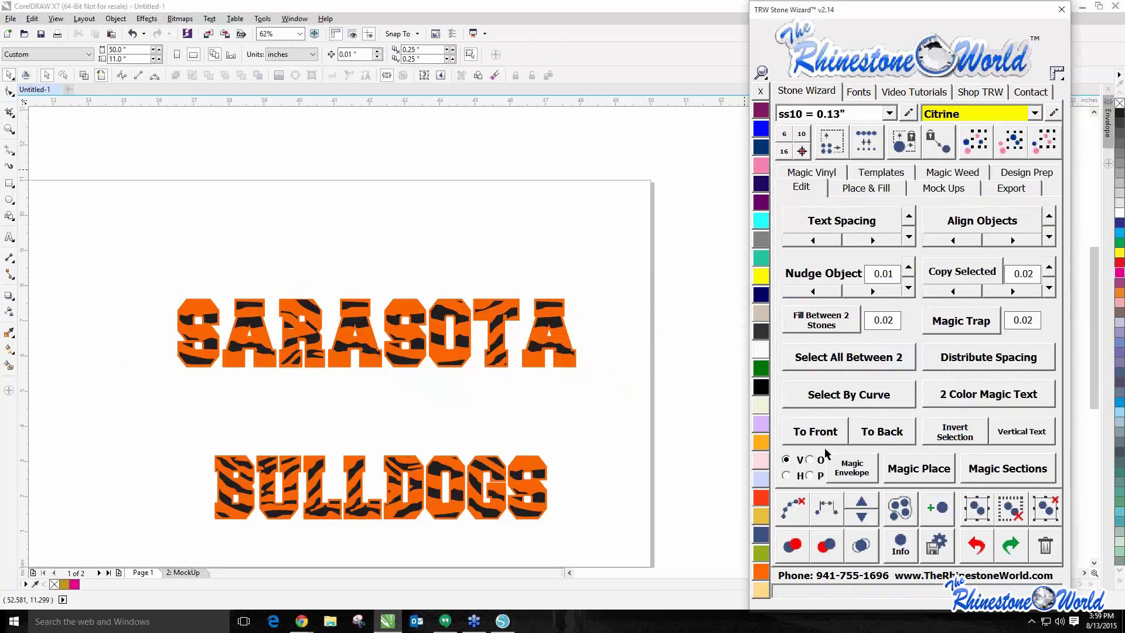
Select all the yellow upper shapes in the sports decal pack, move them off the decals as a check and undo that move
scroll(574, 309, down, 3)
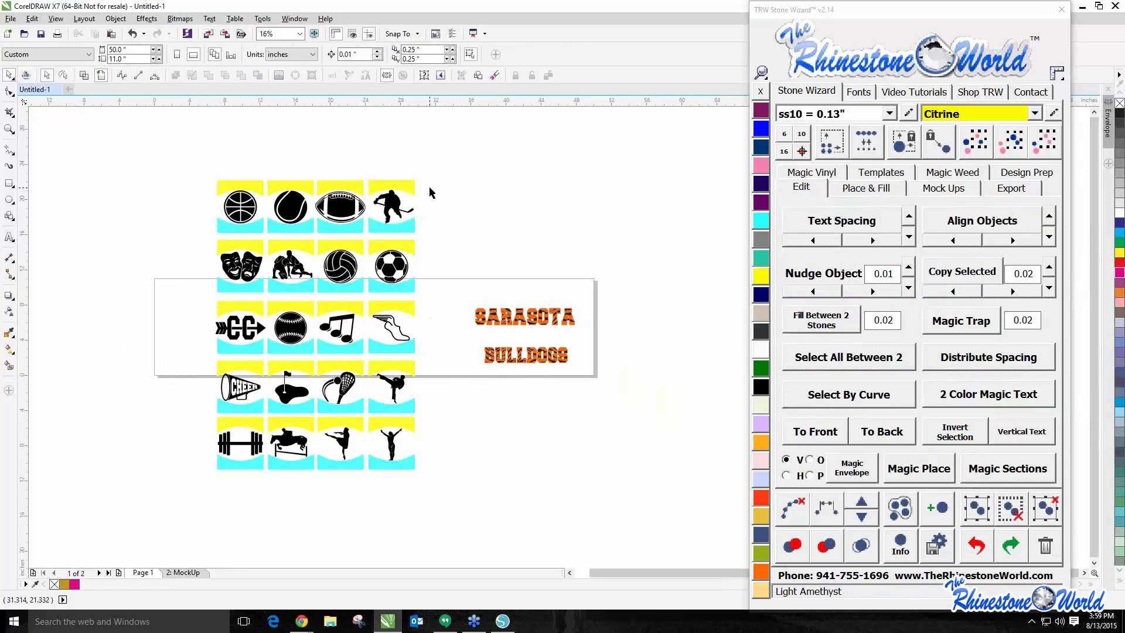
scroll(521, 246, up, 1)
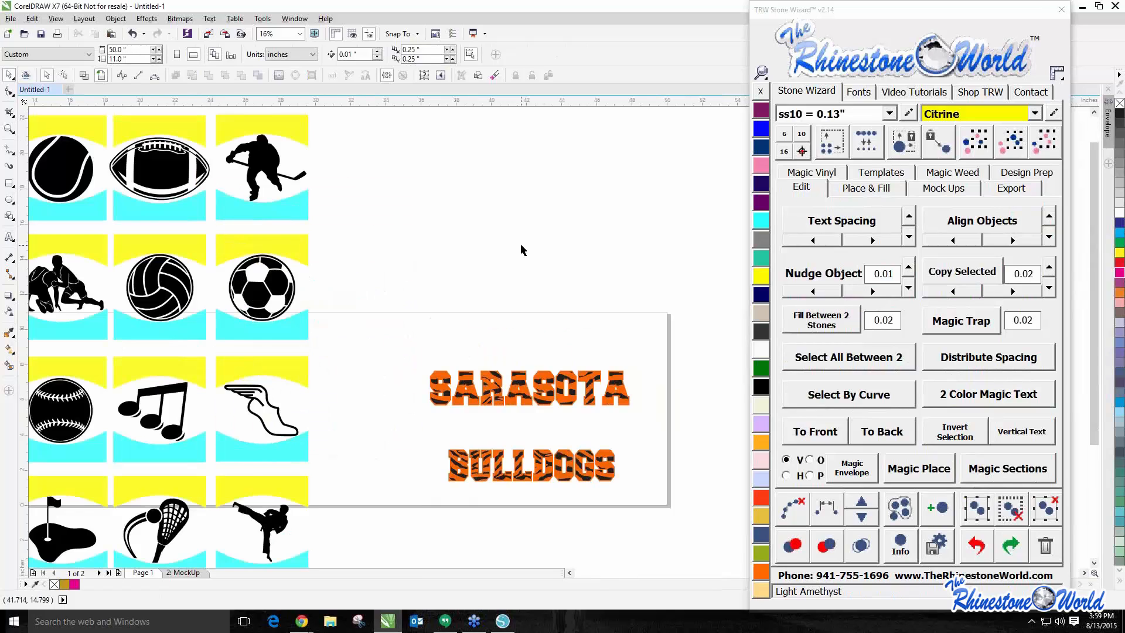
scroll(521, 246, down, 1)
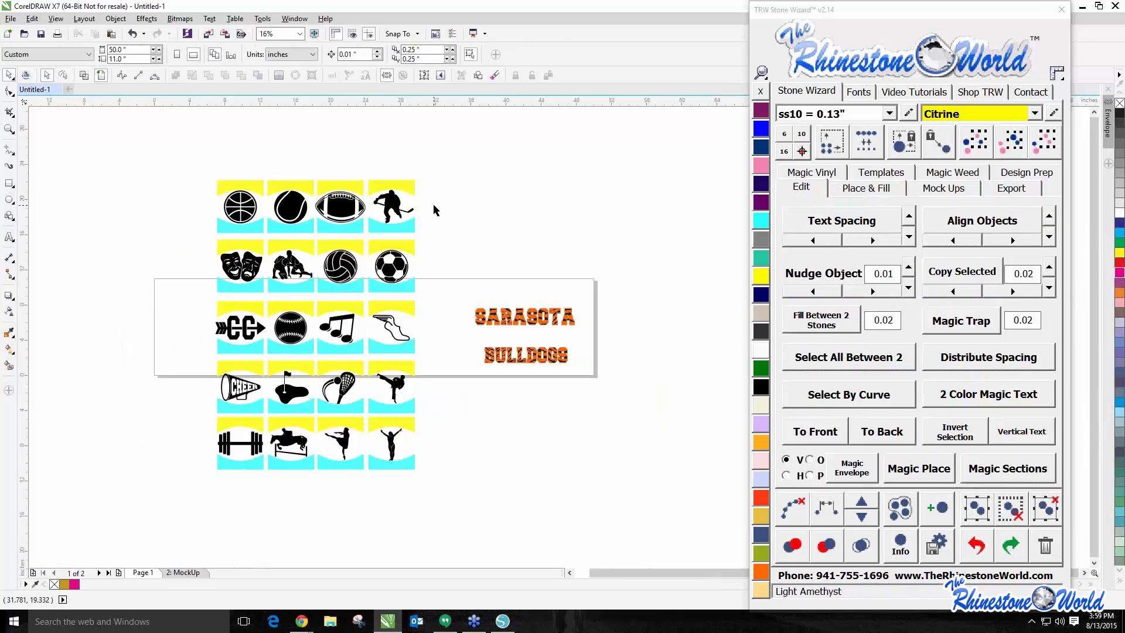
click(375, 188)
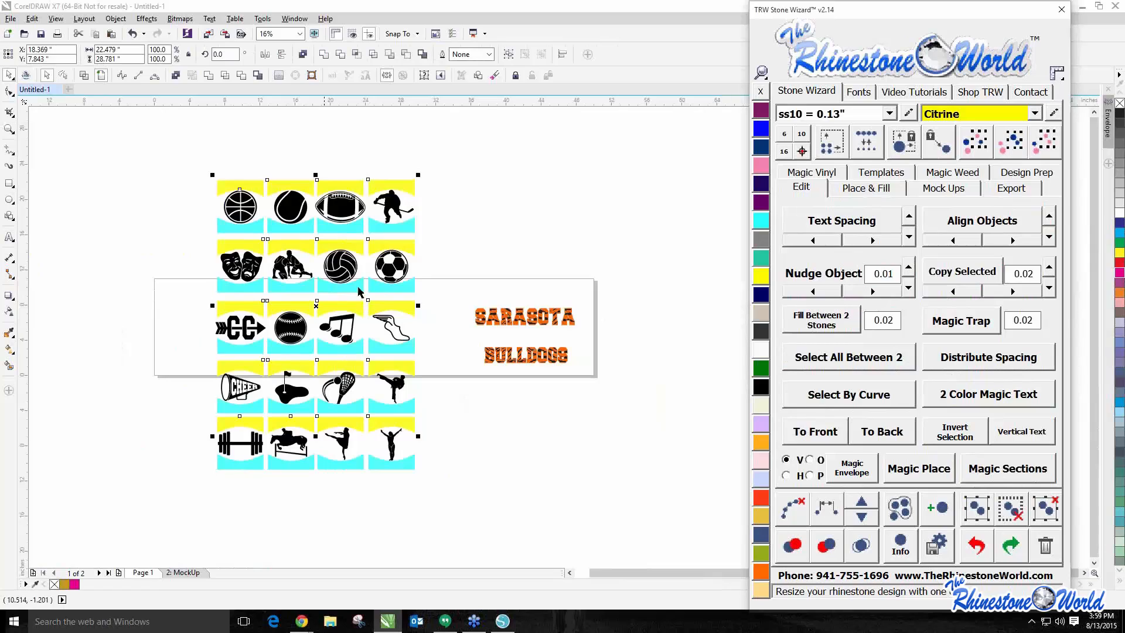
drag(317, 302, 212, 301)
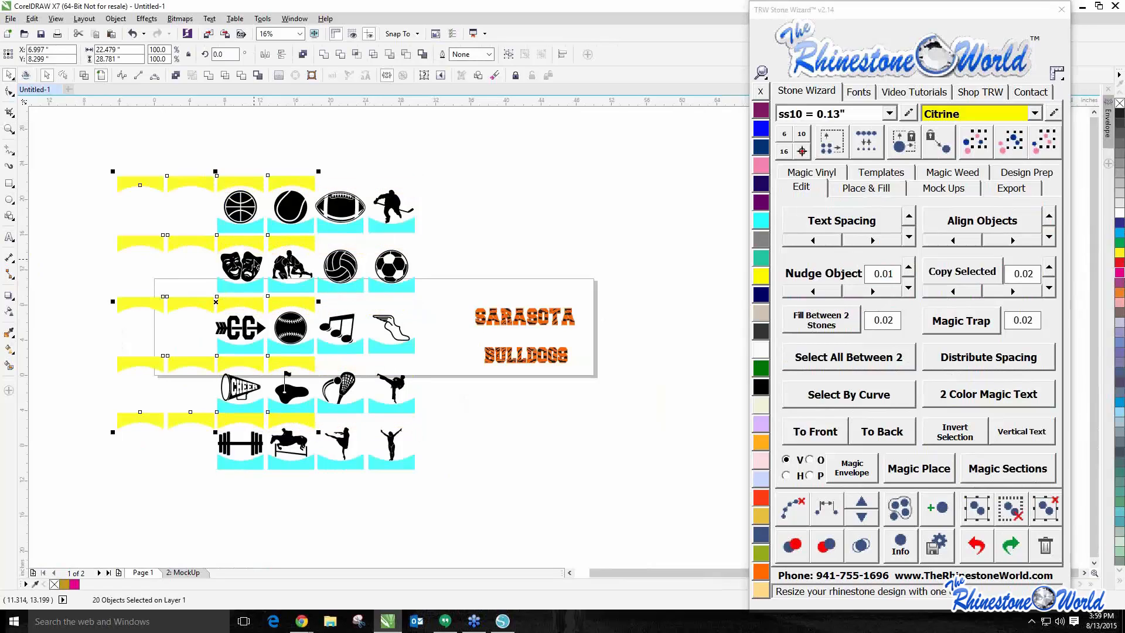
key(ctrl+z)
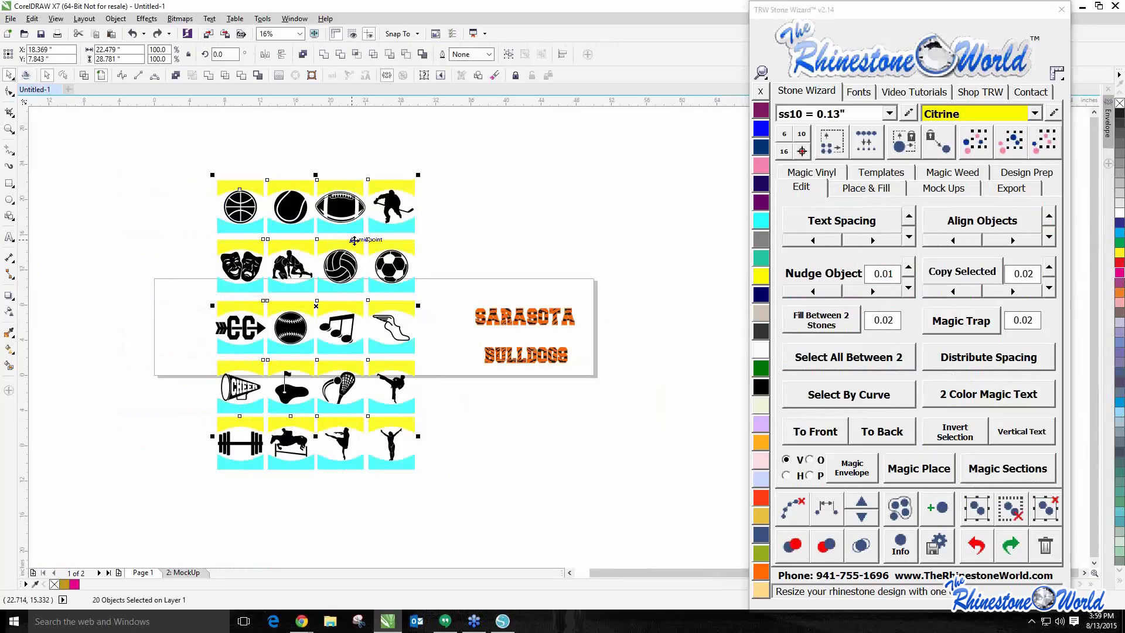
Add the SARASOTA lettering to the selected yellow shapes, fit it into all of them with the vertical Magic Envelope and inspect the result
shift+click(505, 320)
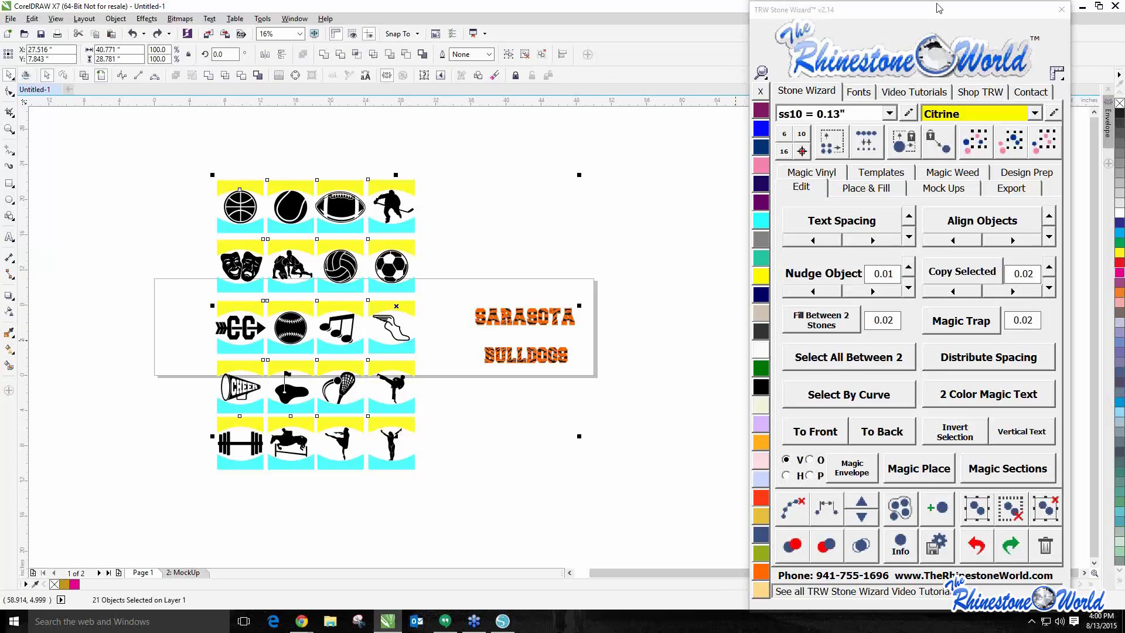
drag(939, 8, 803, 7)
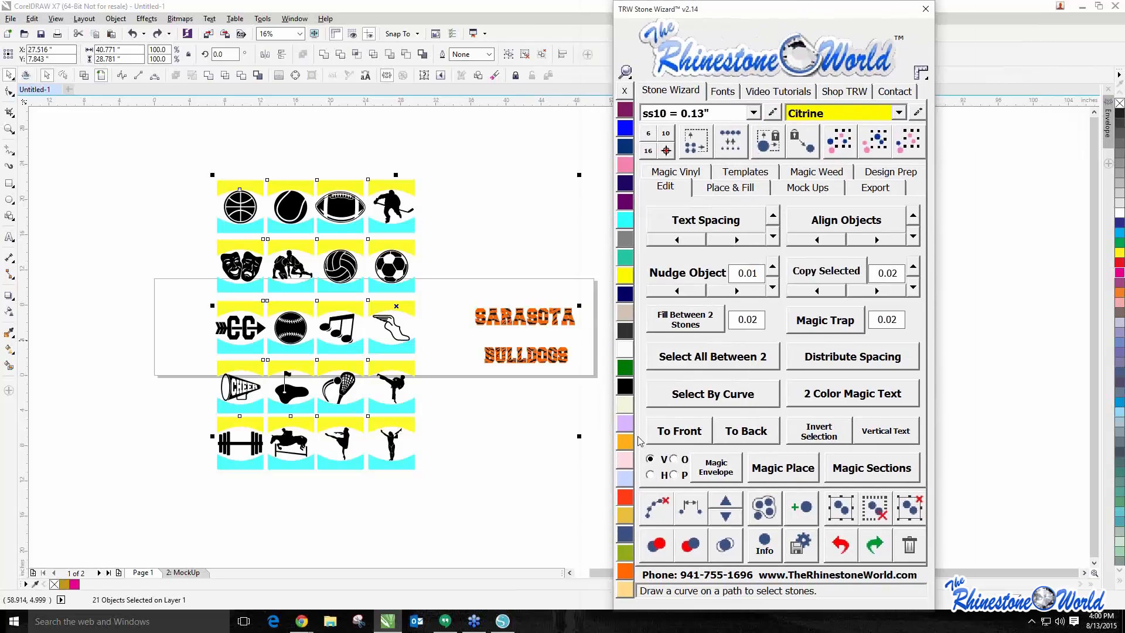
click(715, 467)
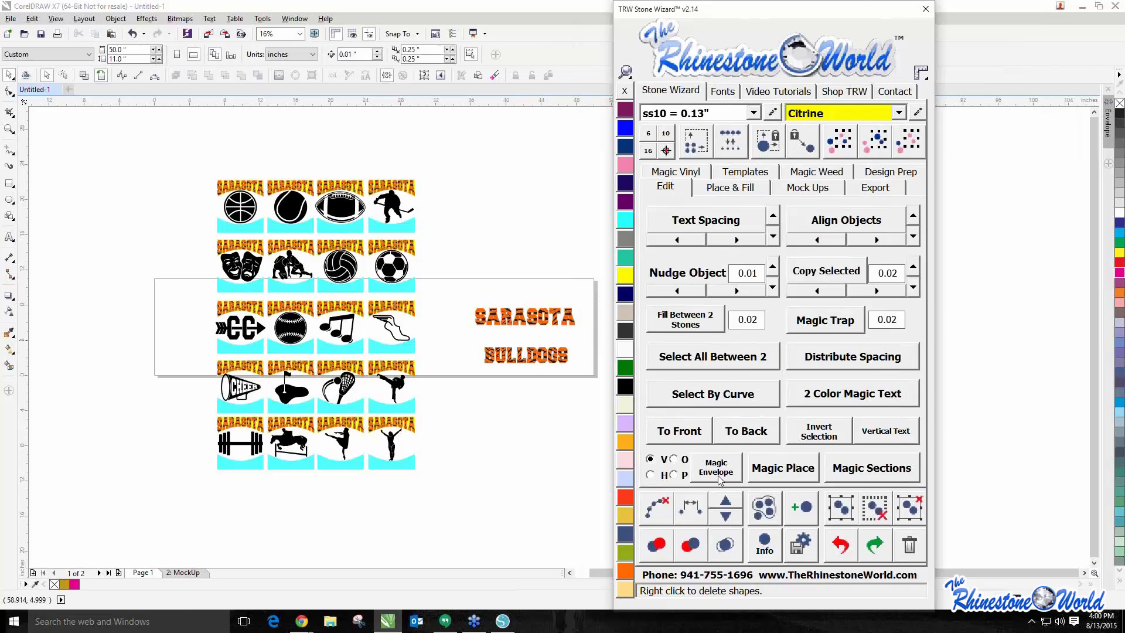
click(515, 472)
scroll(390, 436, up, 2)
scroll(385, 437, up, 4)
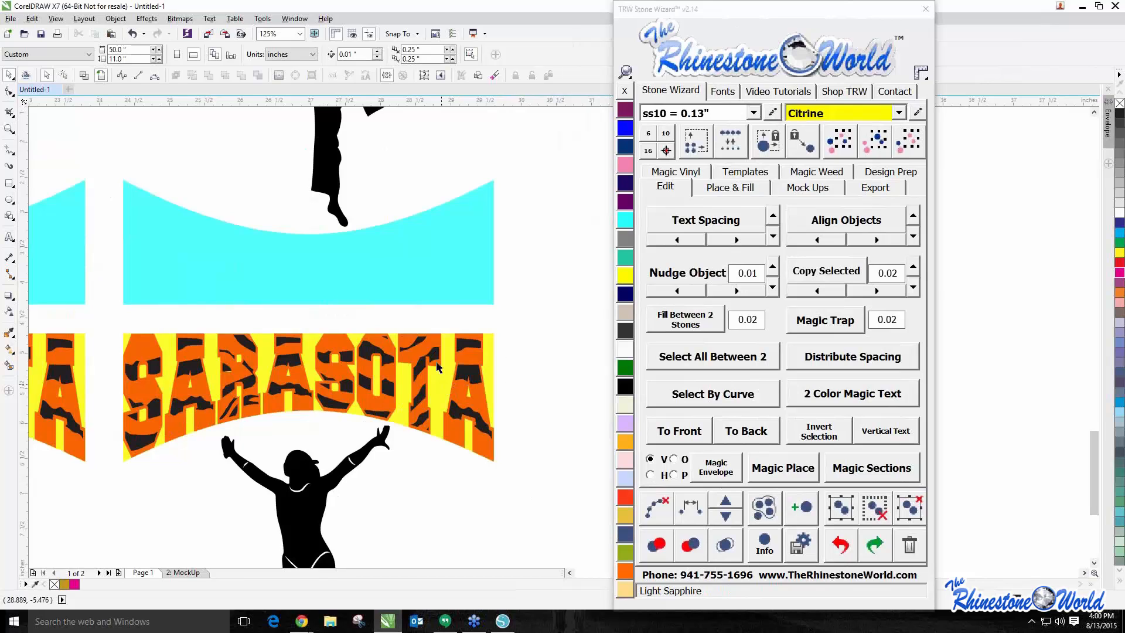
Try moving the yellow shape behind the lettering of the raised-arms gymnast decal and undo the move
scroll(441, 382, down, 4)
click(442, 383)
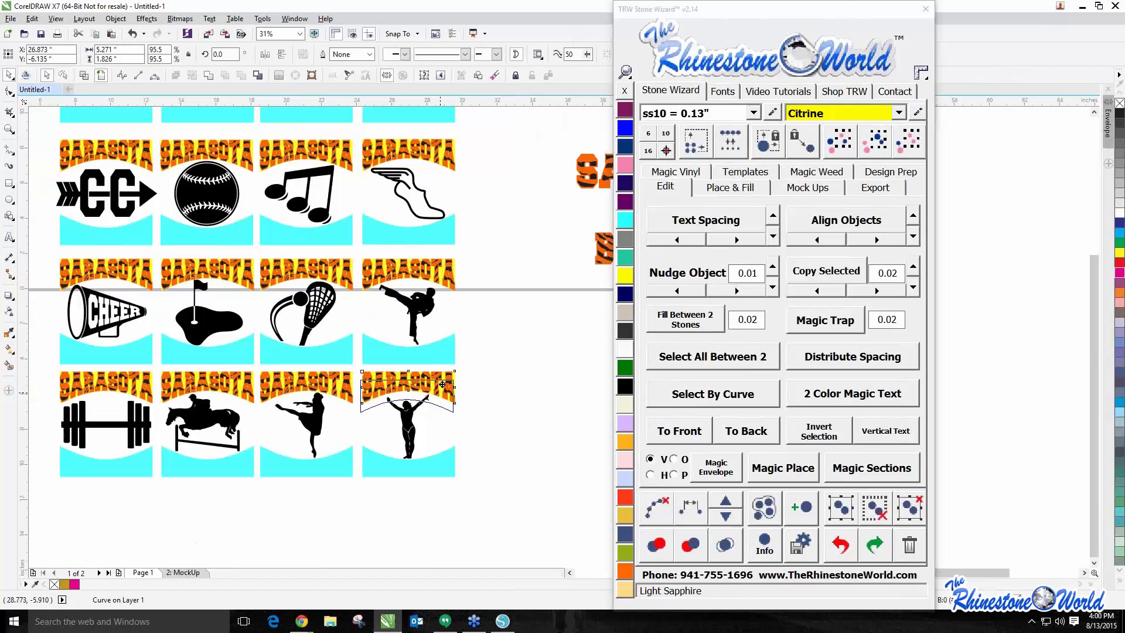
click(442, 386)
key(ctrl+z)
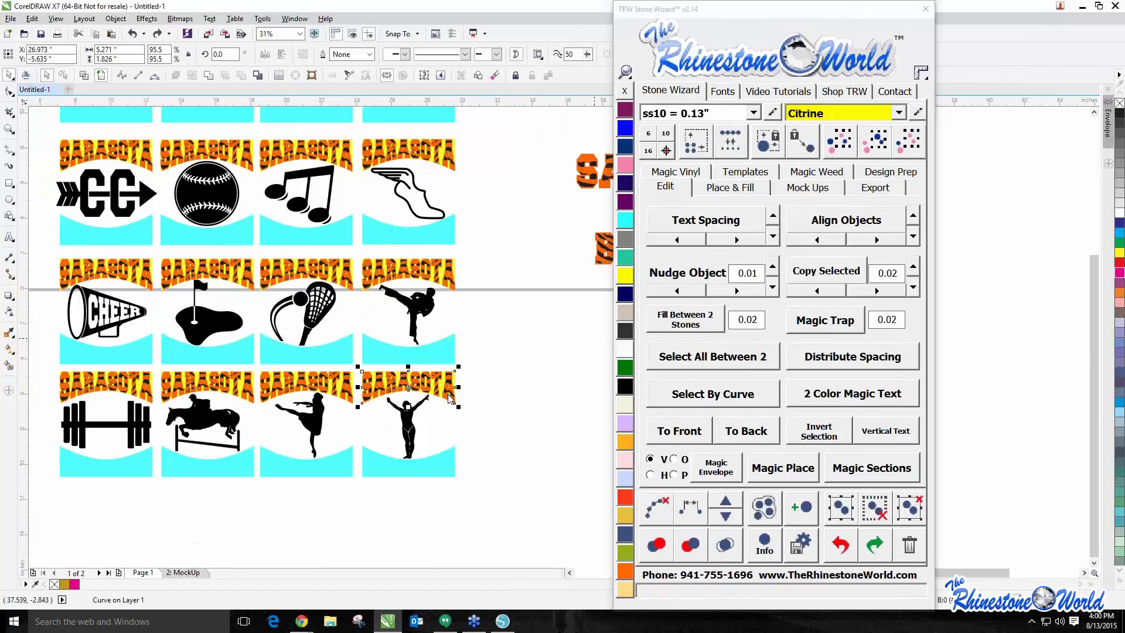
Select every yellow shape behind the enveloped SARASOTA lettering, move them clear of the decals and delete them
scroll(503, 391, up, 4)
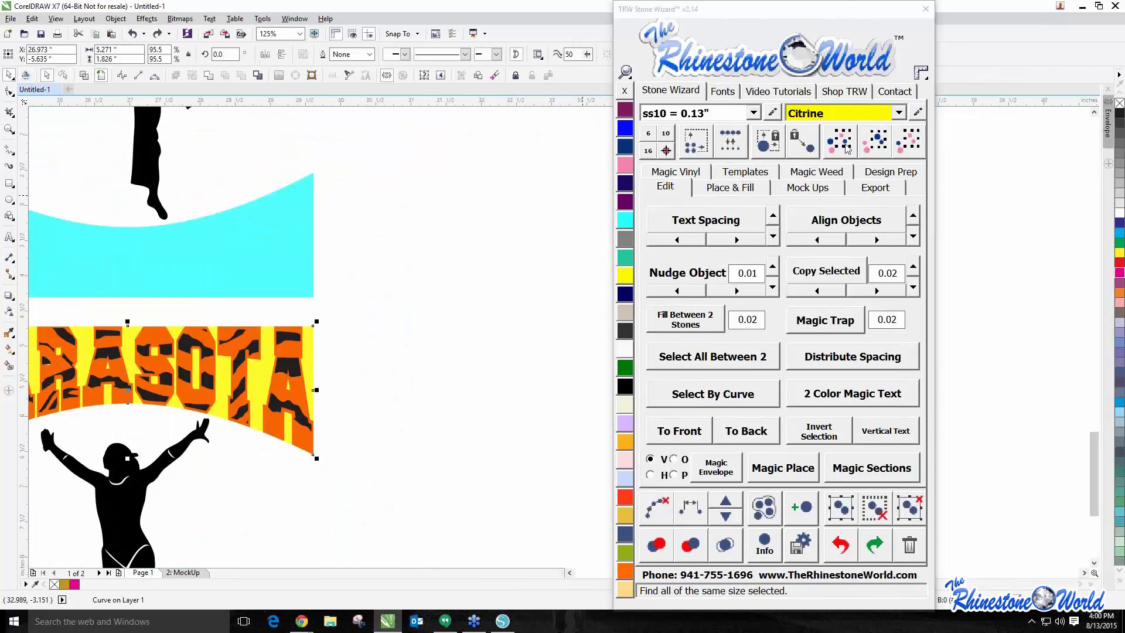
scroll(527, 287, down, 6)
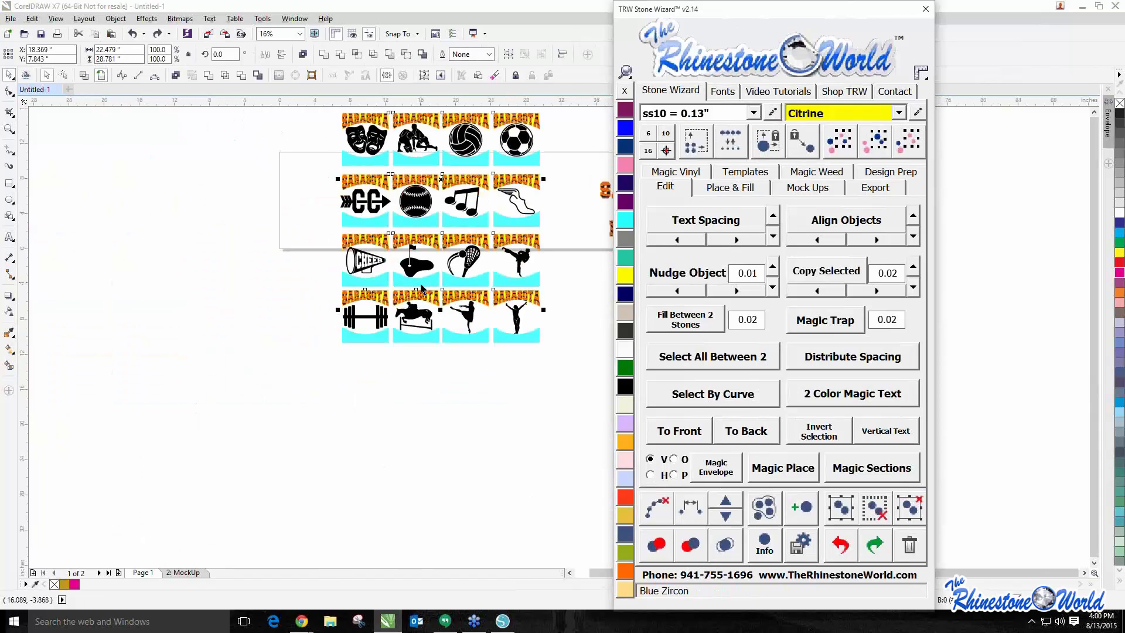
drag(441, 183, 276, 240)
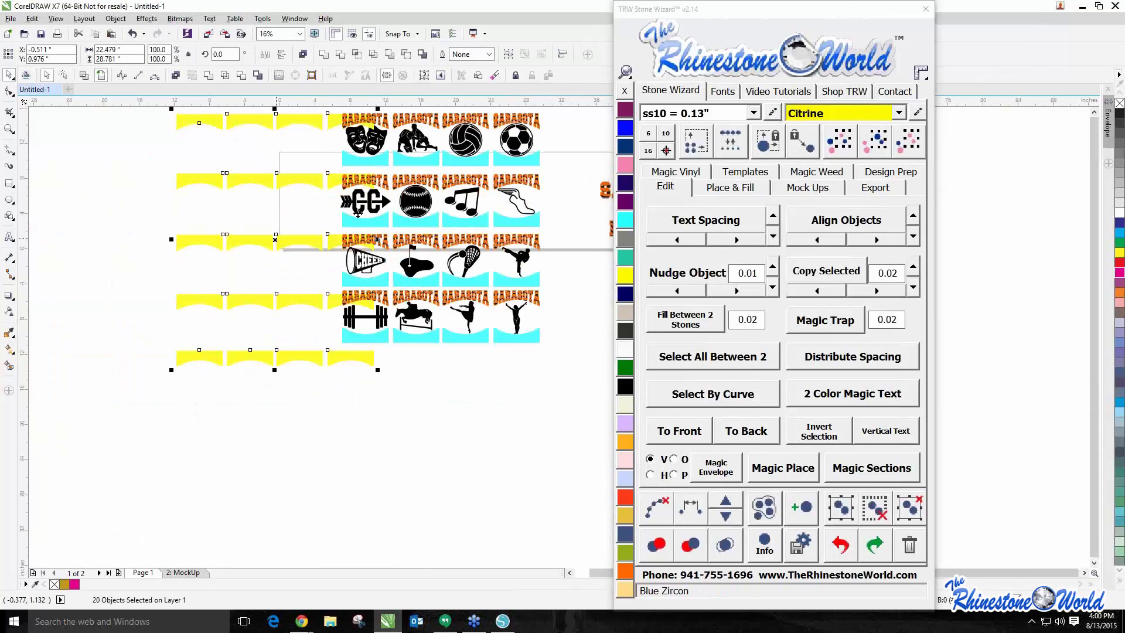
key(Delete)
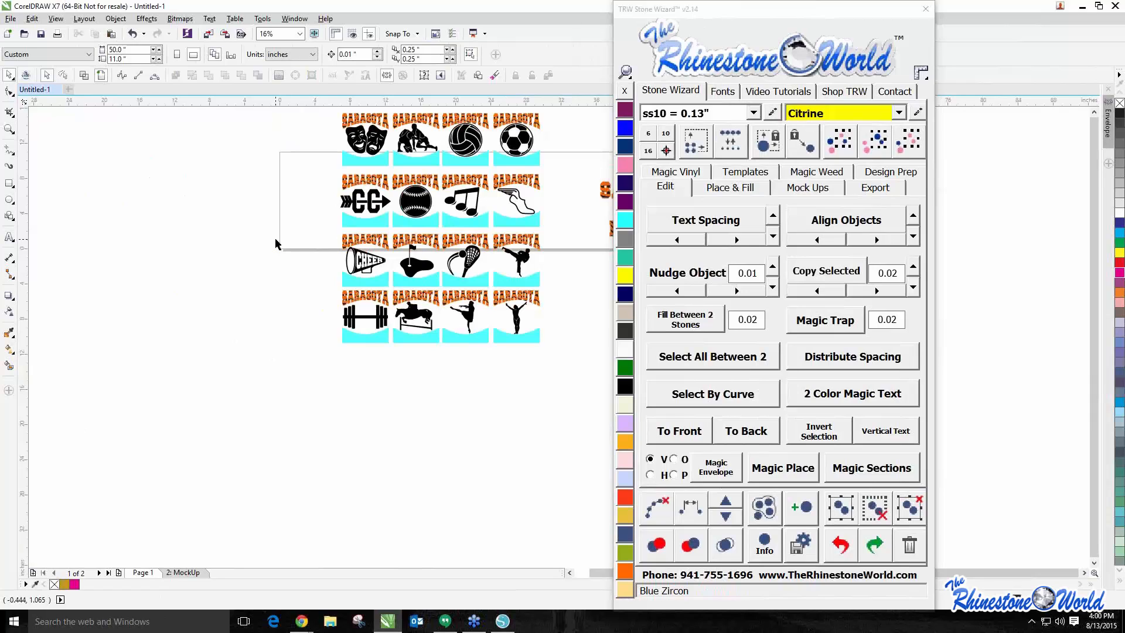
Undo the deletion of the yellow shapes and the SARASOTA enveloping, then clear the selection
key(ctrl+z)
key(ctrl+z)
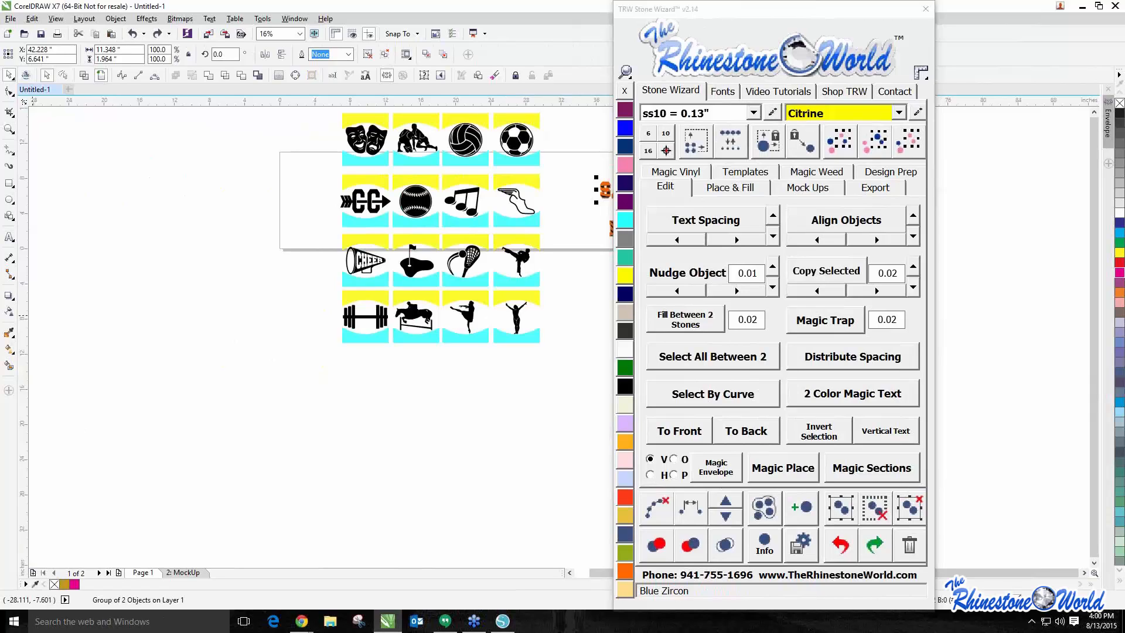
click(83, 403)
scroll(83, 403, down, 1)
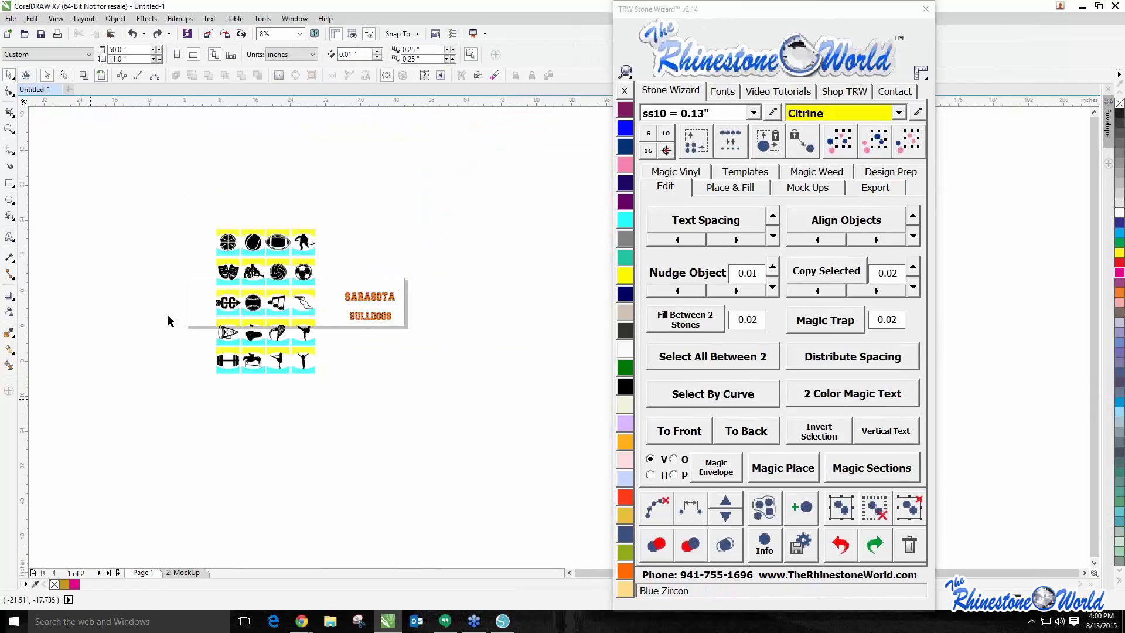
scroll(215, 267, up, 1)
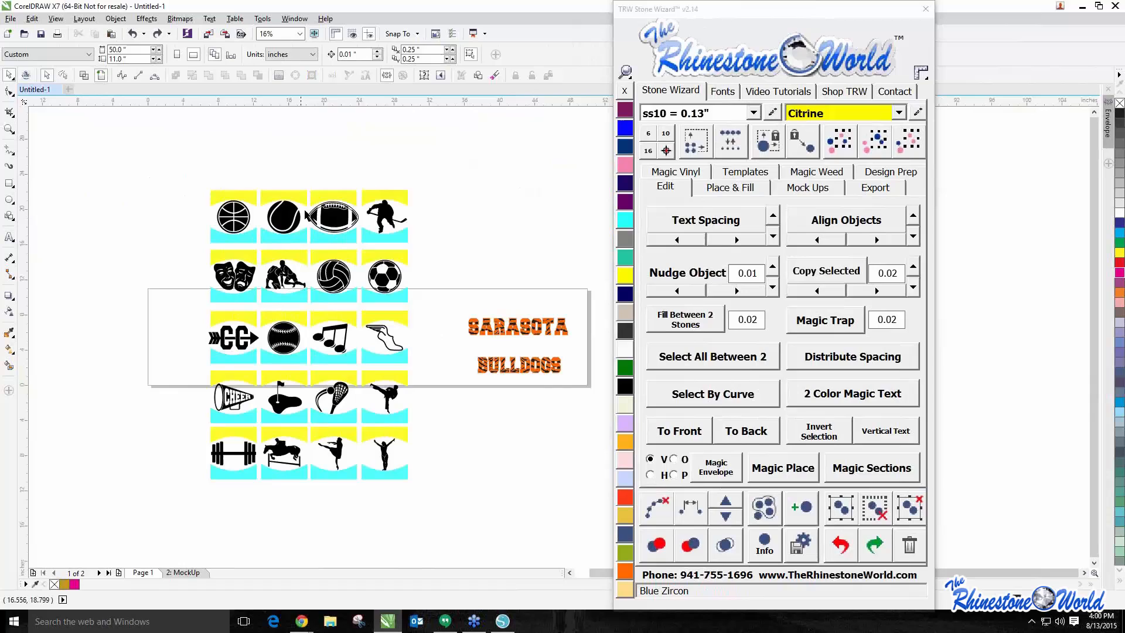
Select all the yellow shapes plus the SARASOTA lettering and fit the lettering into them with the vertical Magic Envelope, deleting the shapes
click(875, 140)
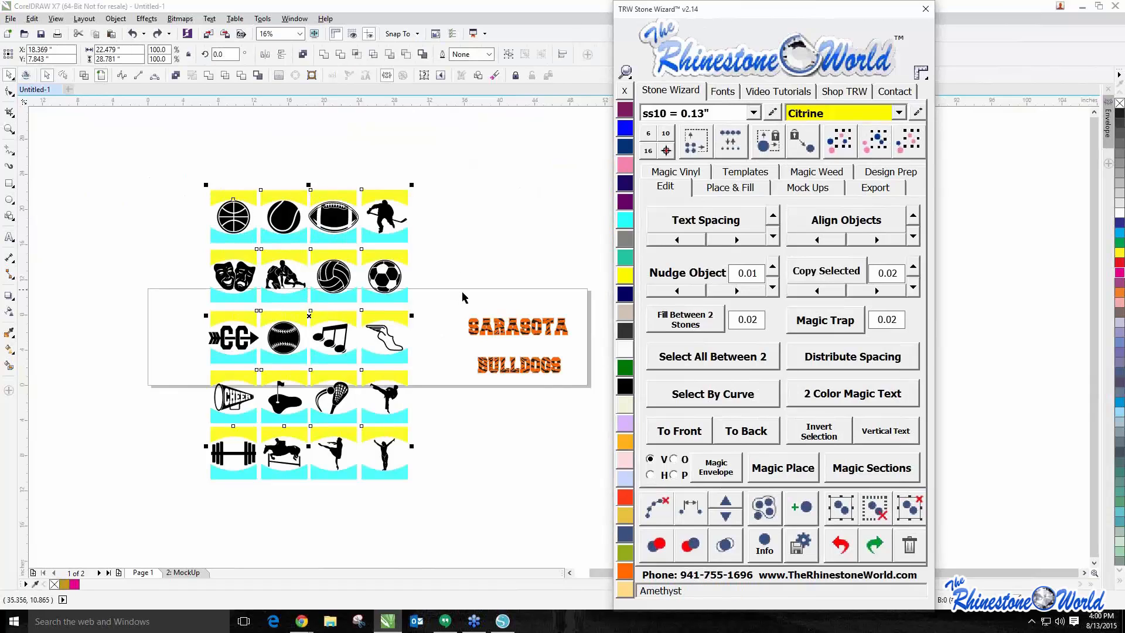
shift+click(487, 324)
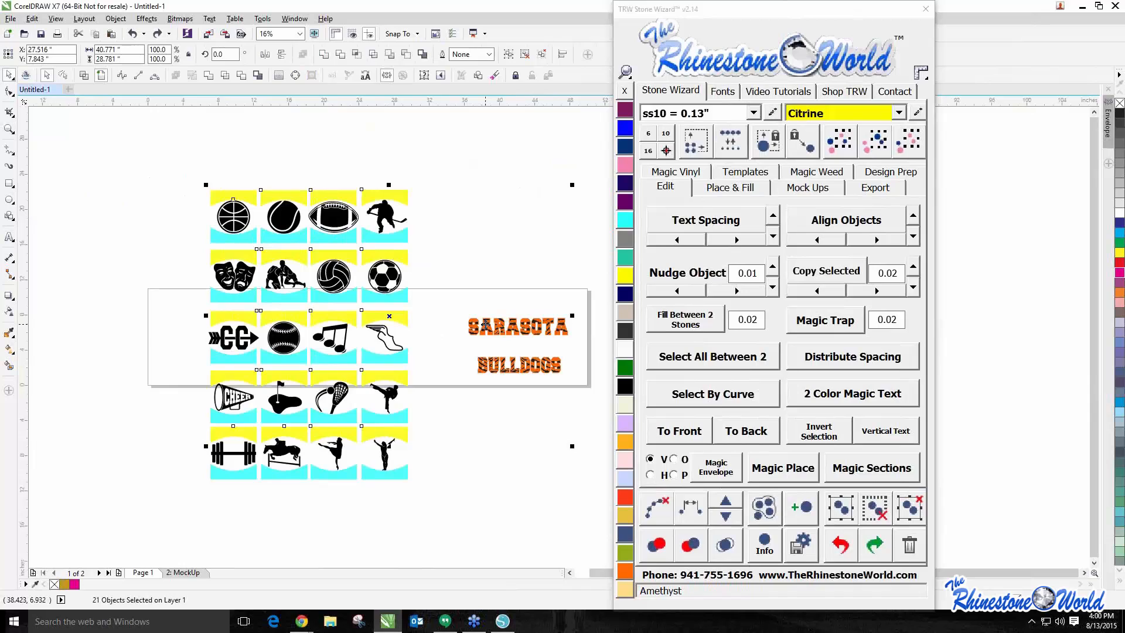
click(713, 472)
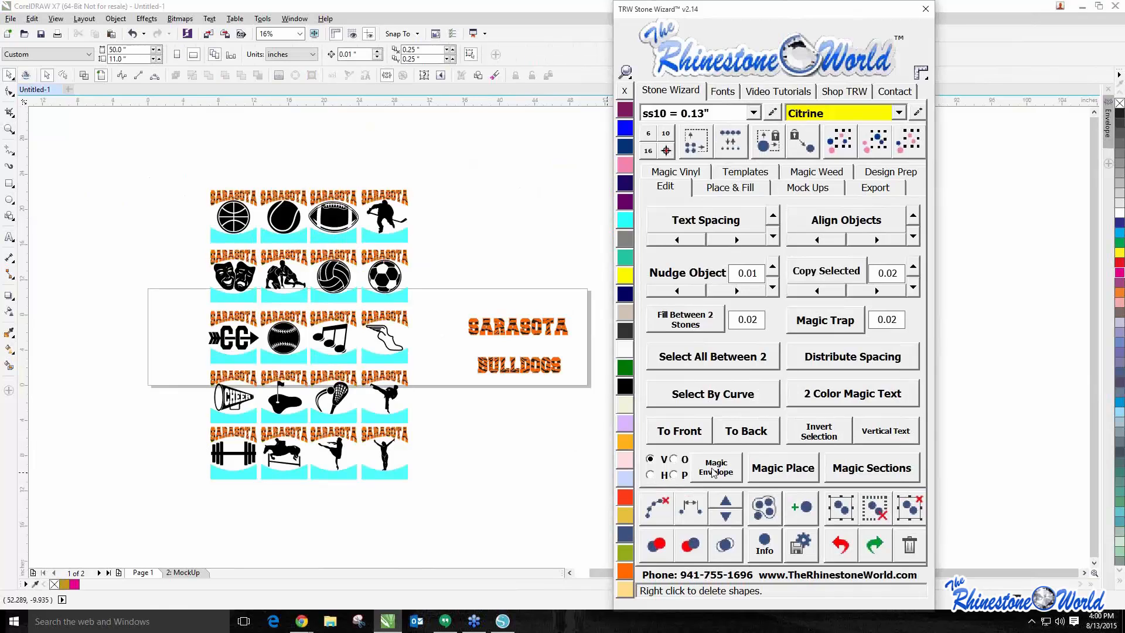
scroll(393, 195, up, 2)
scroll(392, 195, up, 3)
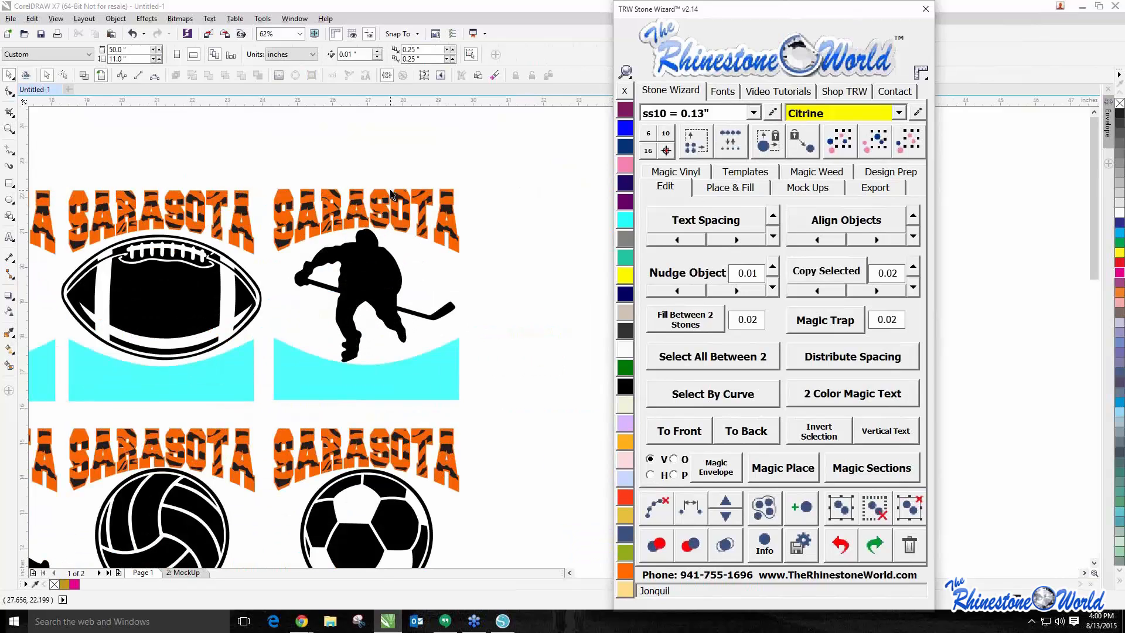
scroll(381, 185, down, 5)
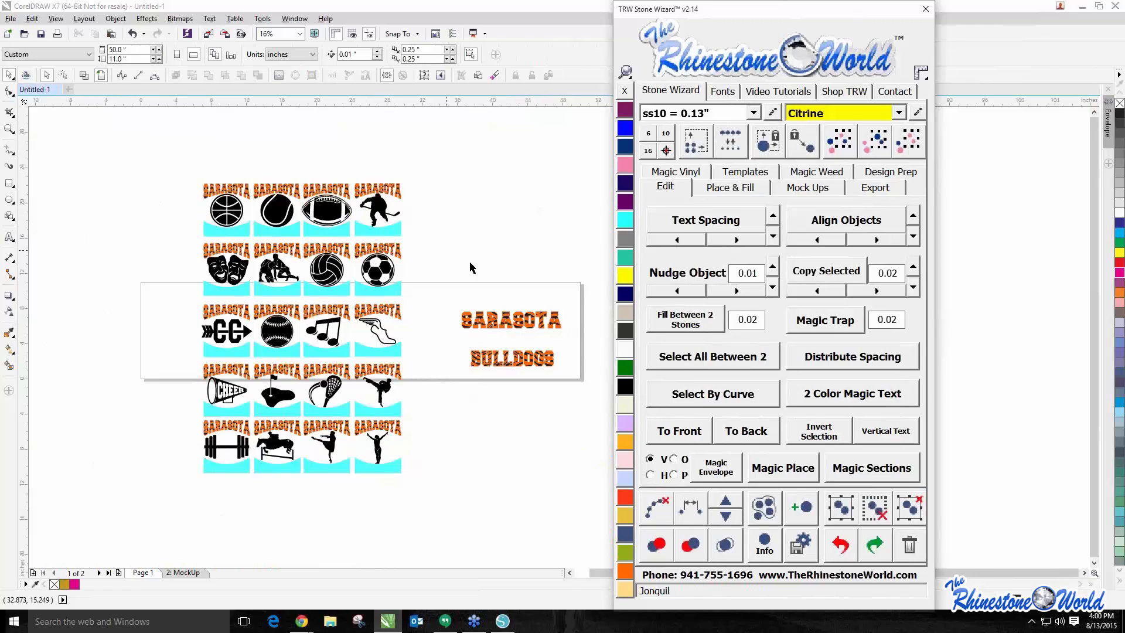
Select all the cyan lower shapes plus the BULLDOGS lettering and fit the lettering into them with Magic Envelope, deleting the shapes
click(394, 236)
click(860, 157)
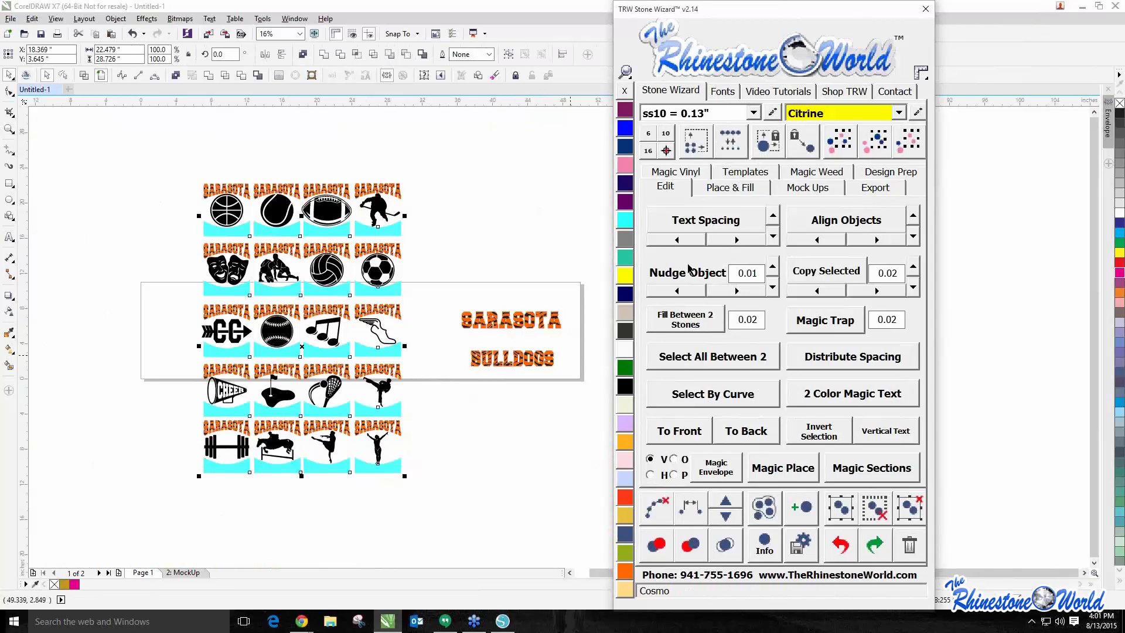
shift+click(553, 358)
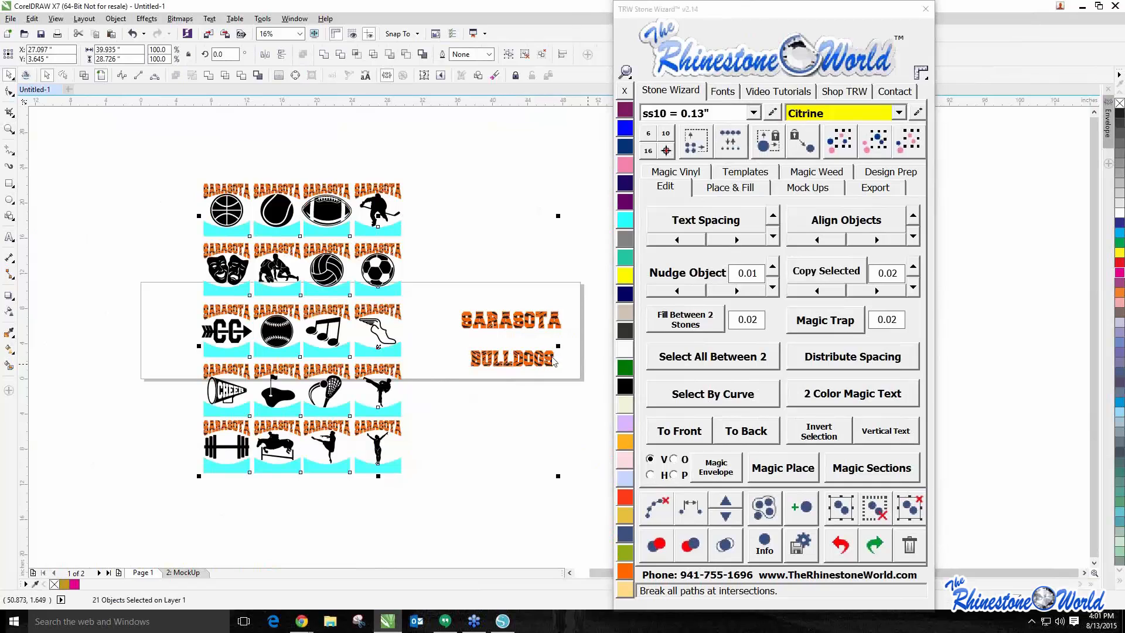
click(708, 471)
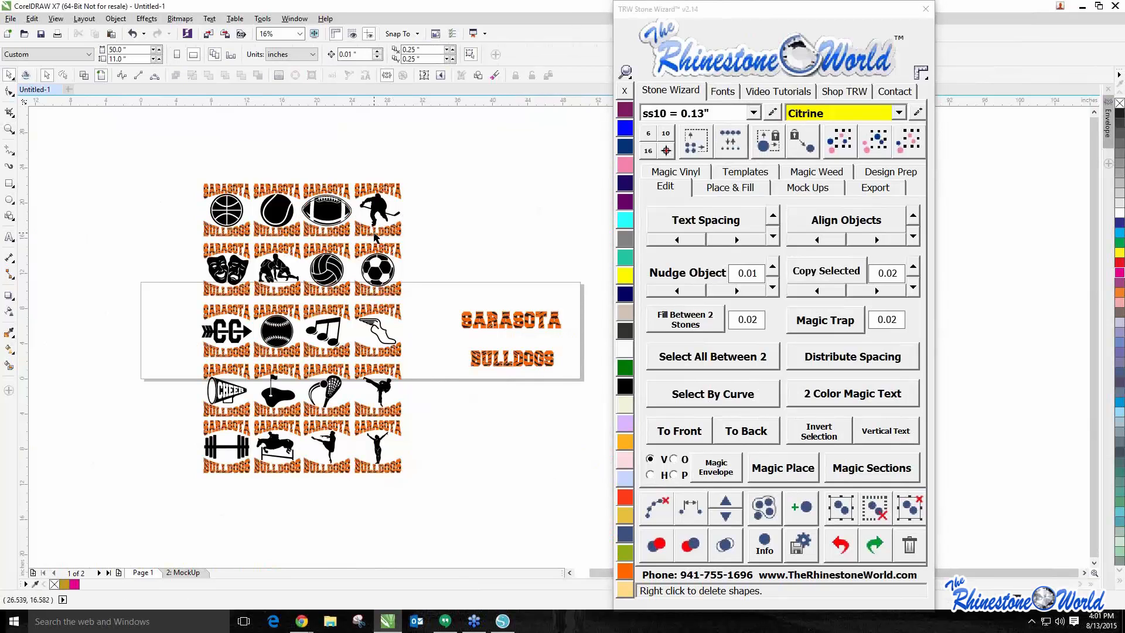
scroll(376, 237, up, 3)
scroll(375, 237, down, 3)
scroll(200, 449, up, 2)
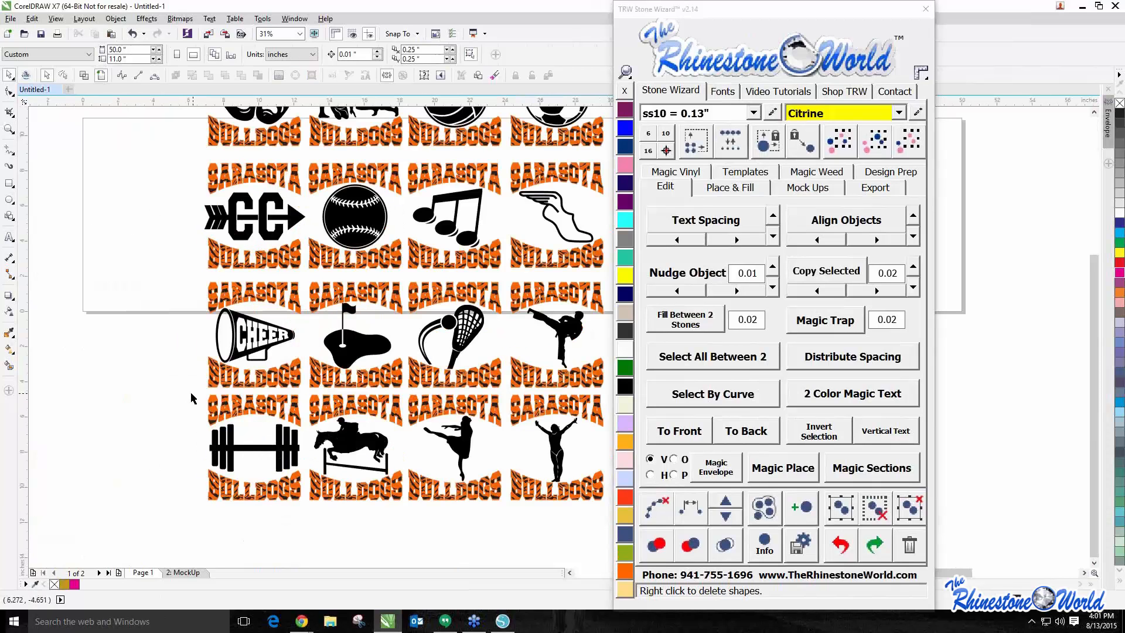
scroll(189, 394, down, 1)
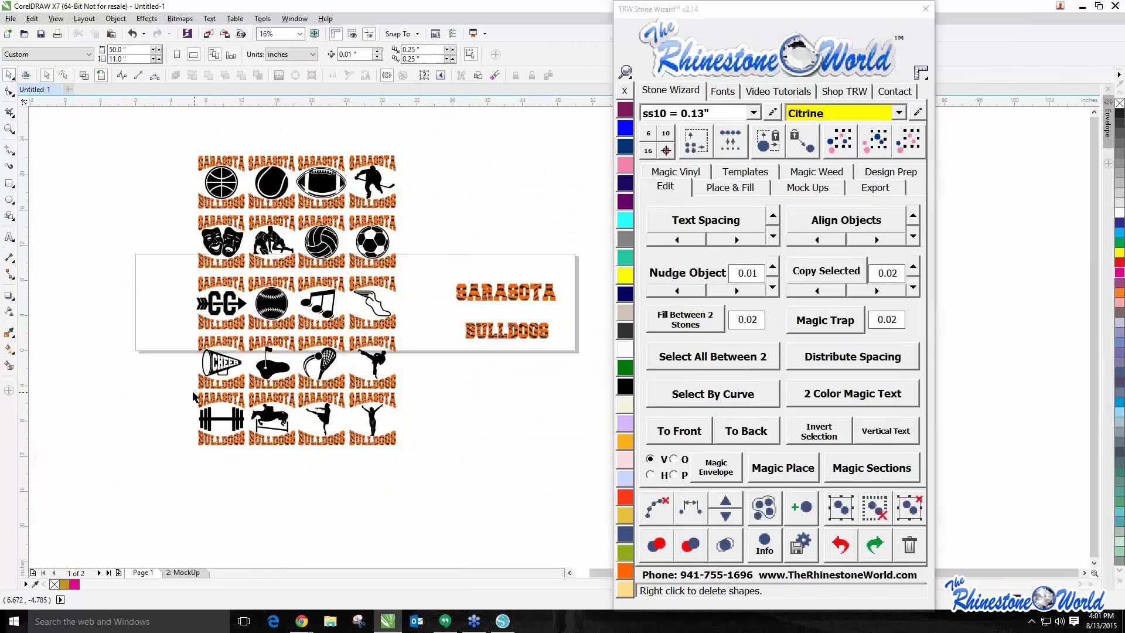
Move the complete barbell decal out of the pack to the empty area above the original lettering
scroll(189, 396, up, 2)
scroll(189, 397, down, 1)
drag(191, 386, 544, 269)
scroll(299, 510, down, 1)
scroll(545, 269, down, 1)
Select all the other decals remaining in the pack and delete them
drag(341, 218, 513, 423)
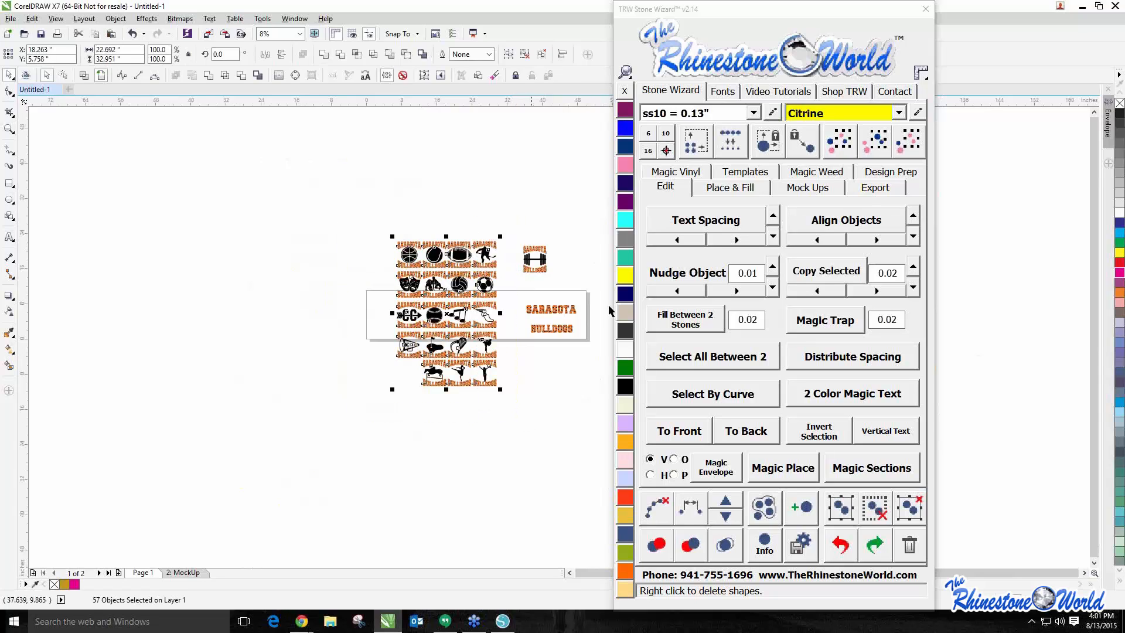
scroll(535, 263, up, 1)
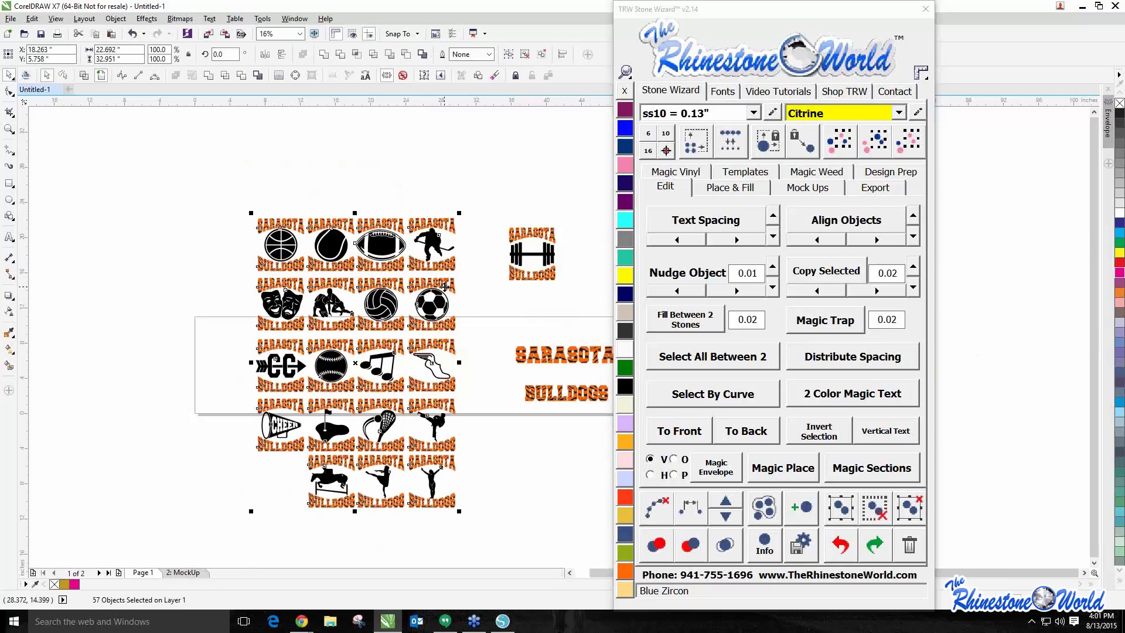
key(Delete)
Delete the original straight SARASOTA and BULLDOGS lettering from the page, keeping only the barbell decal
scroll(364, 260, down, 2)
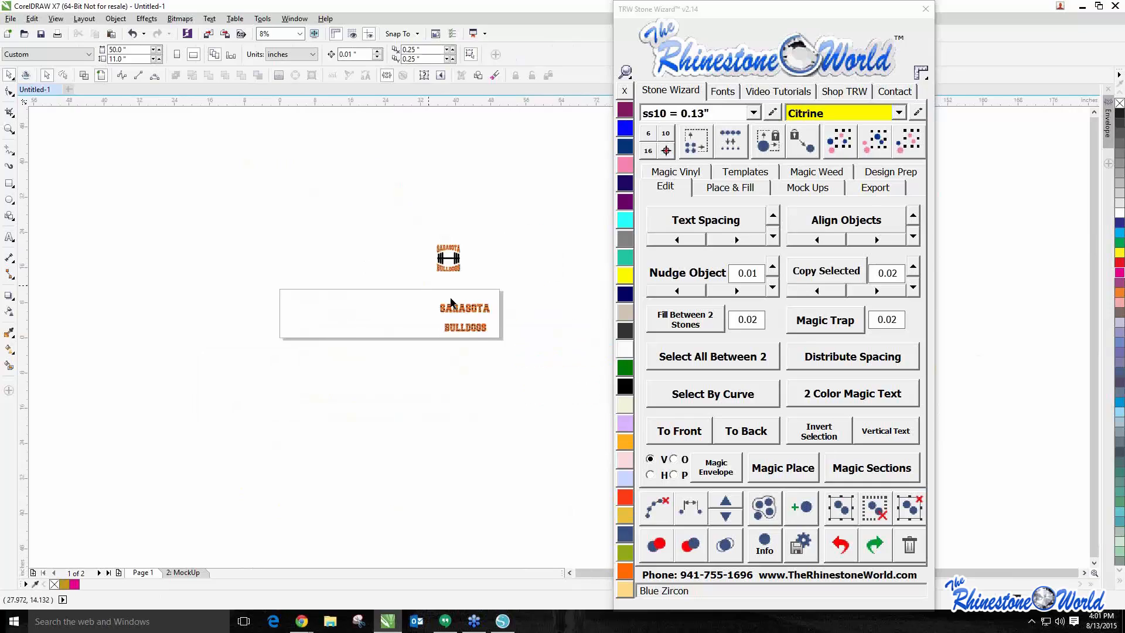
scroll(457, 302, up, 2)
drag(542, 290, 402, 388)
key(Delete)
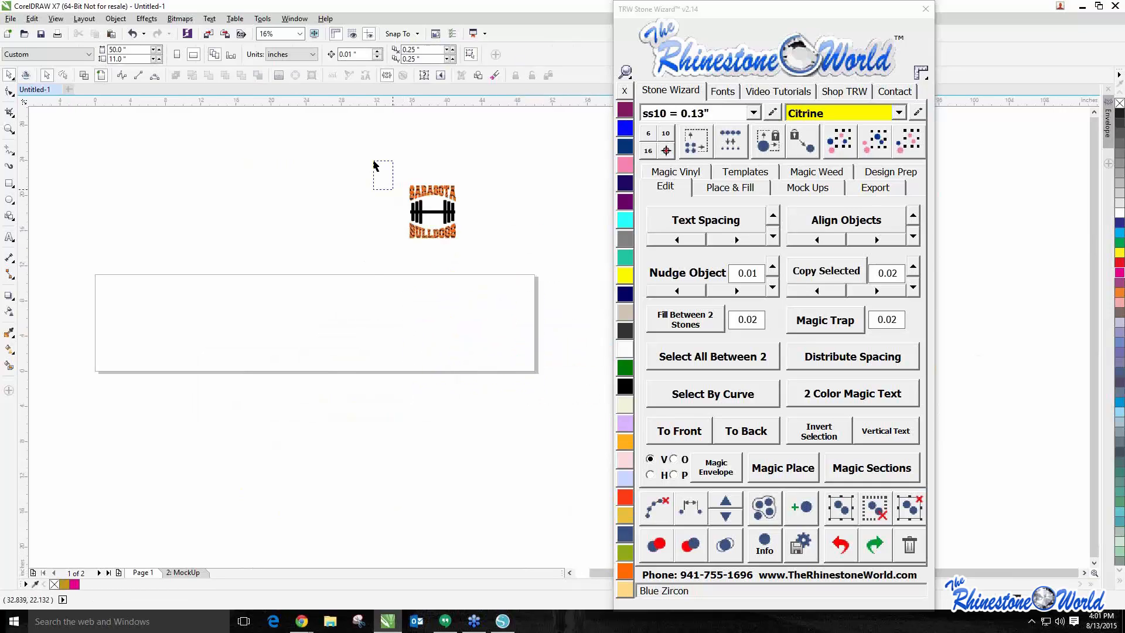
Move the whole barbell decal onto the page and scale it down proportionally to about 4.9 by 5.6 inches
drag(377, 171, 554, 298)
drag(421, 228, 257, 325)
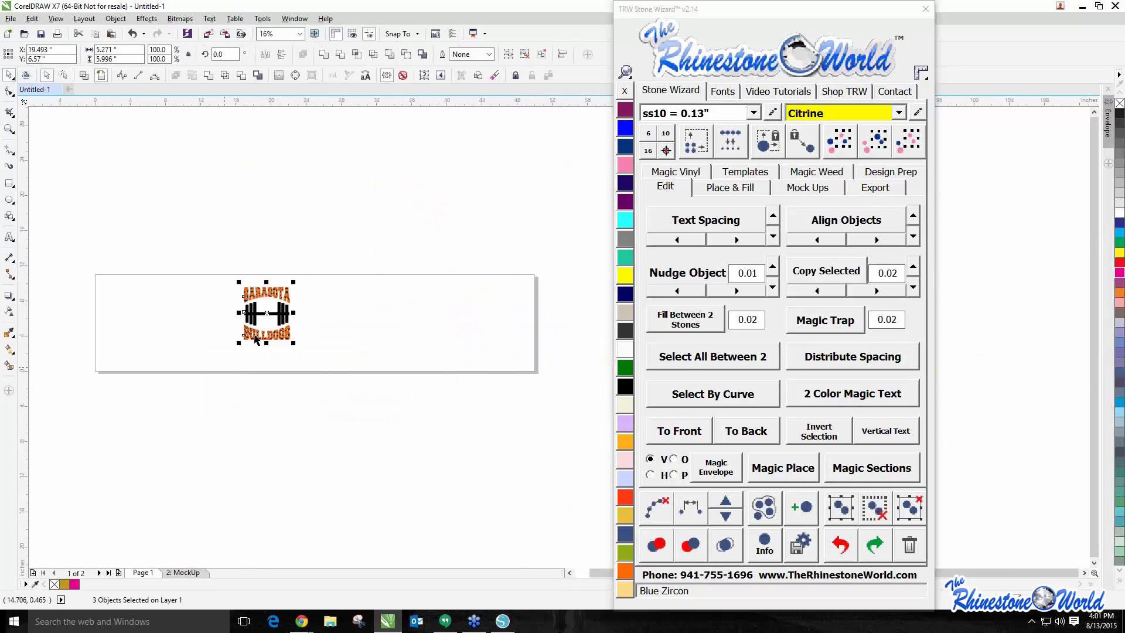
scroll(257, 325, up, 3)
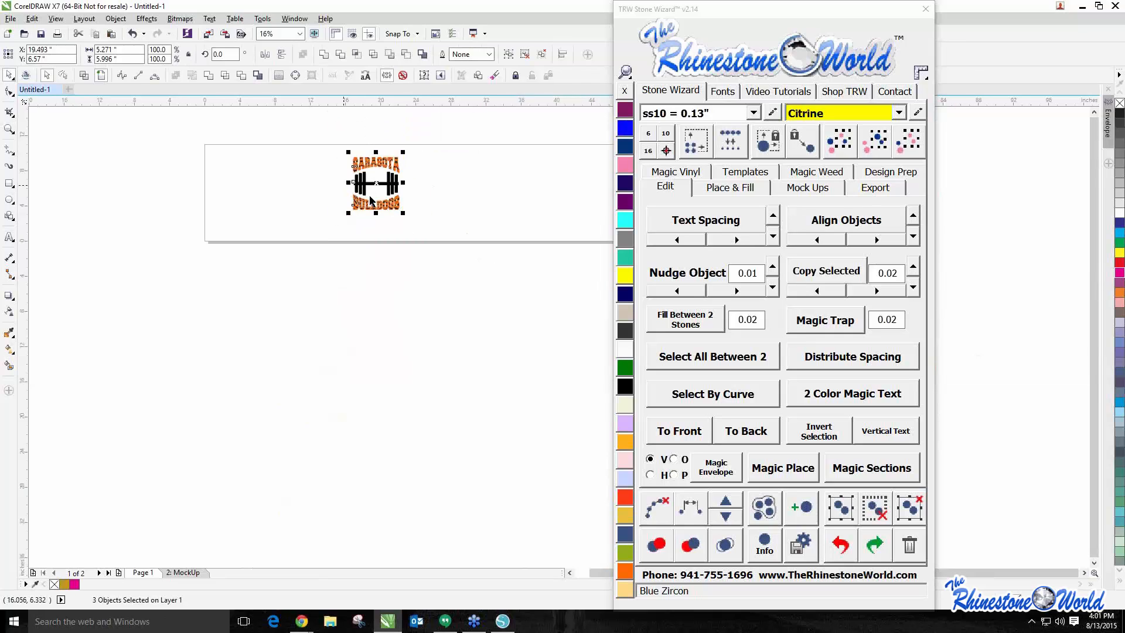
scroll(369, 196, down, 3)
scroll(351, 191, up, 2)
scroll(346, 193, up, 2)
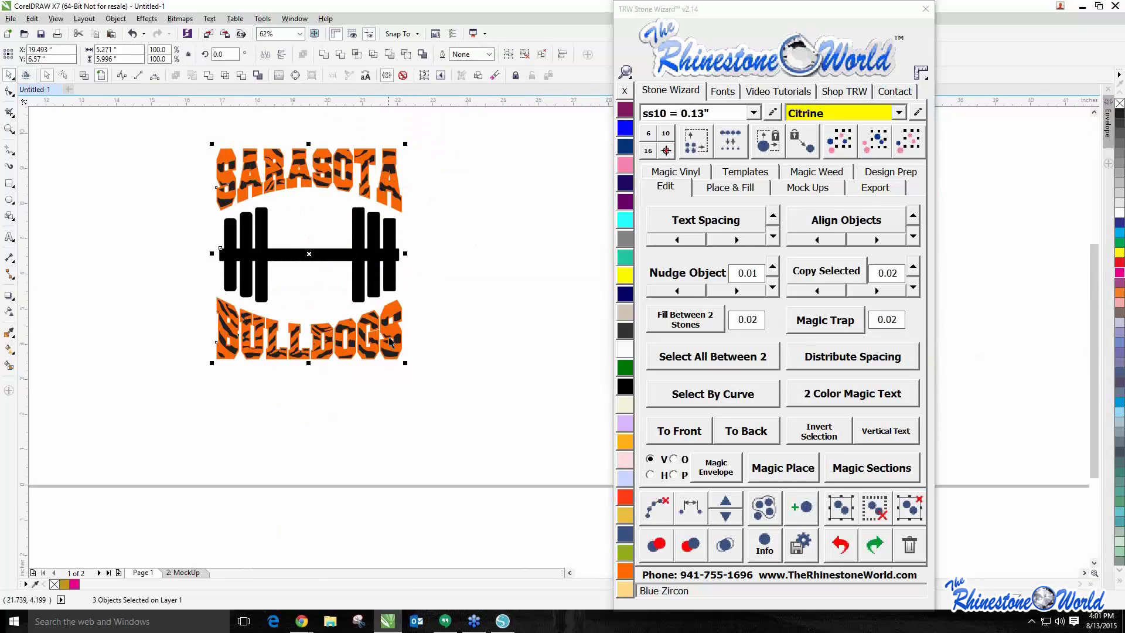
drag(406, 366, 393, 348)
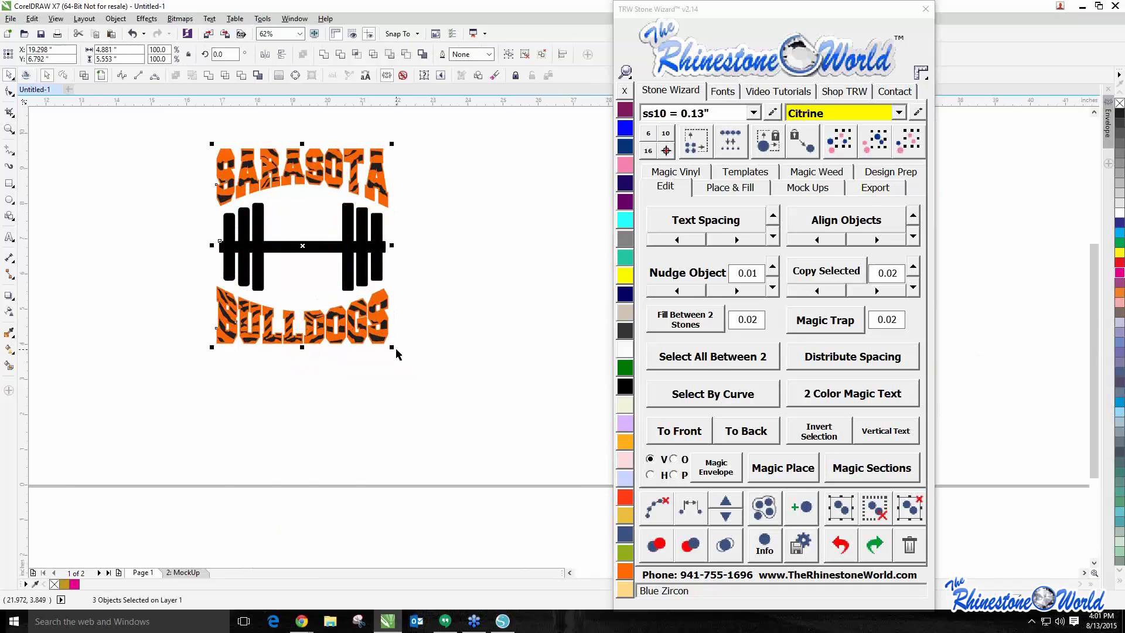
click(417, 369)
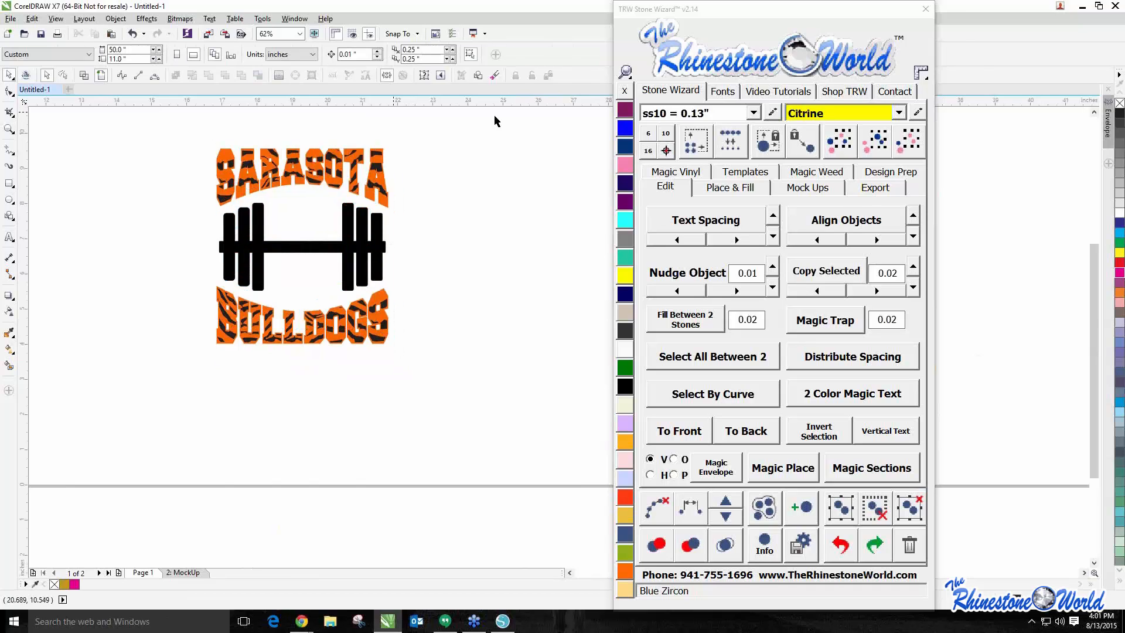
Look through the Magic Vinyl fills, covering the neon glitter, holographic, fashion, electric and magic glitter collections
click(671, 172)
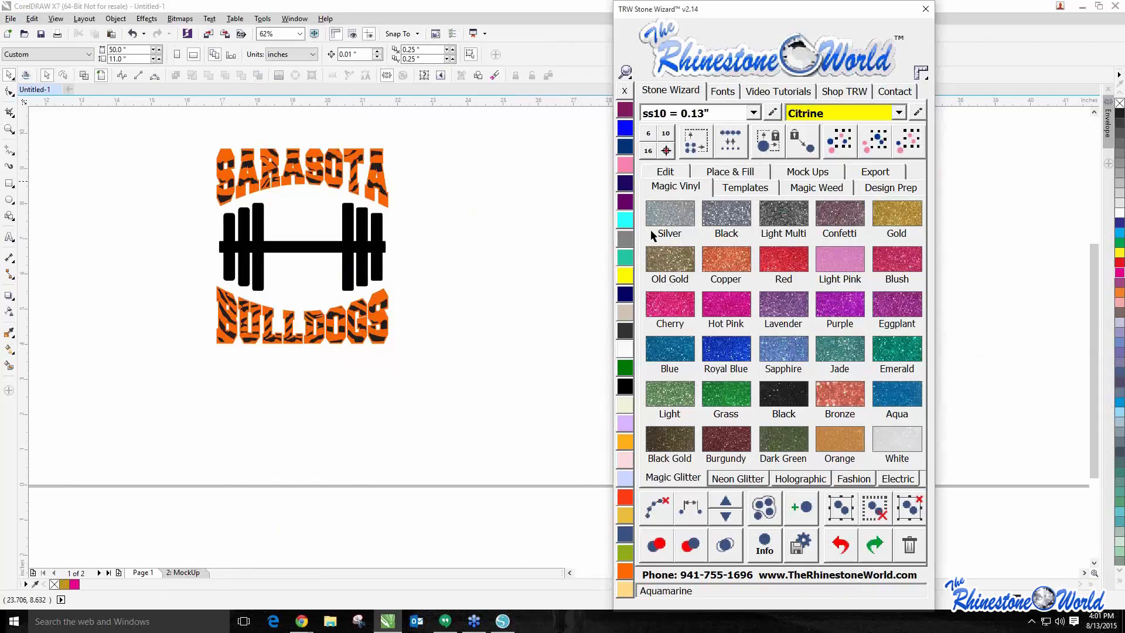
click(461, 196)
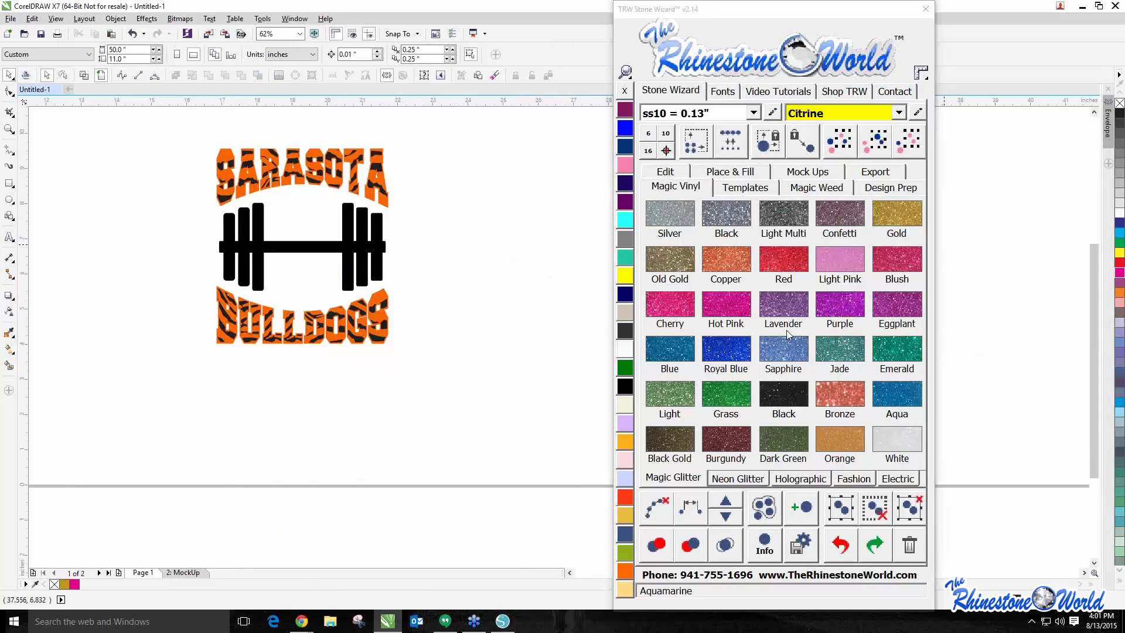
scroll(371, 181, up, 2)
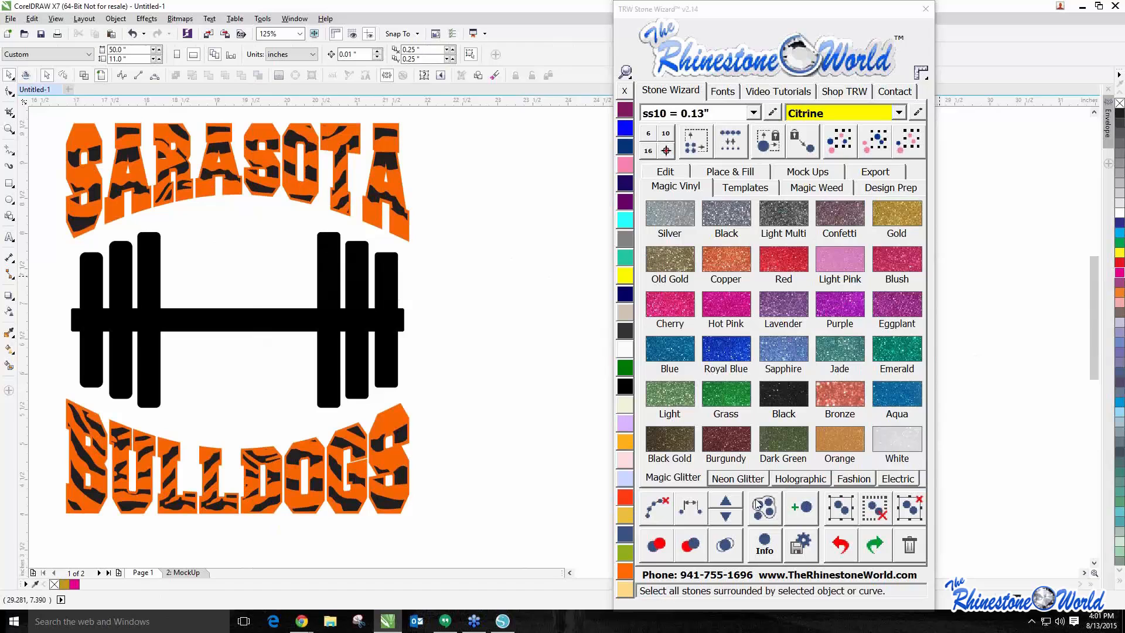
click(738, 479)
click(800, 478)
click(871, 479)
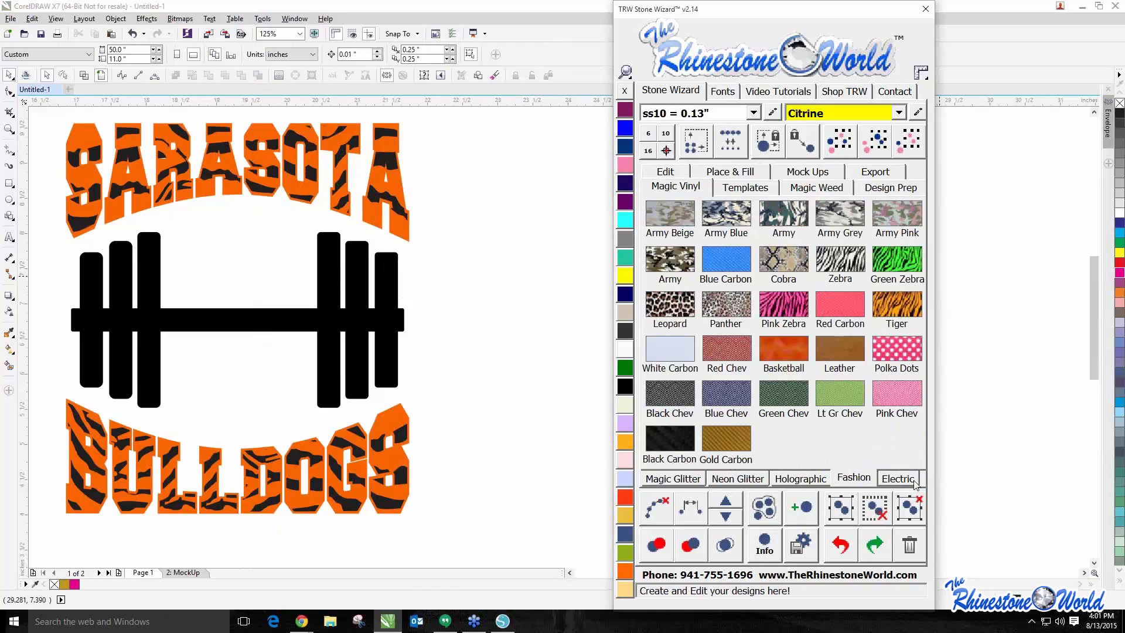
click(897, 478)
click(672, 480)
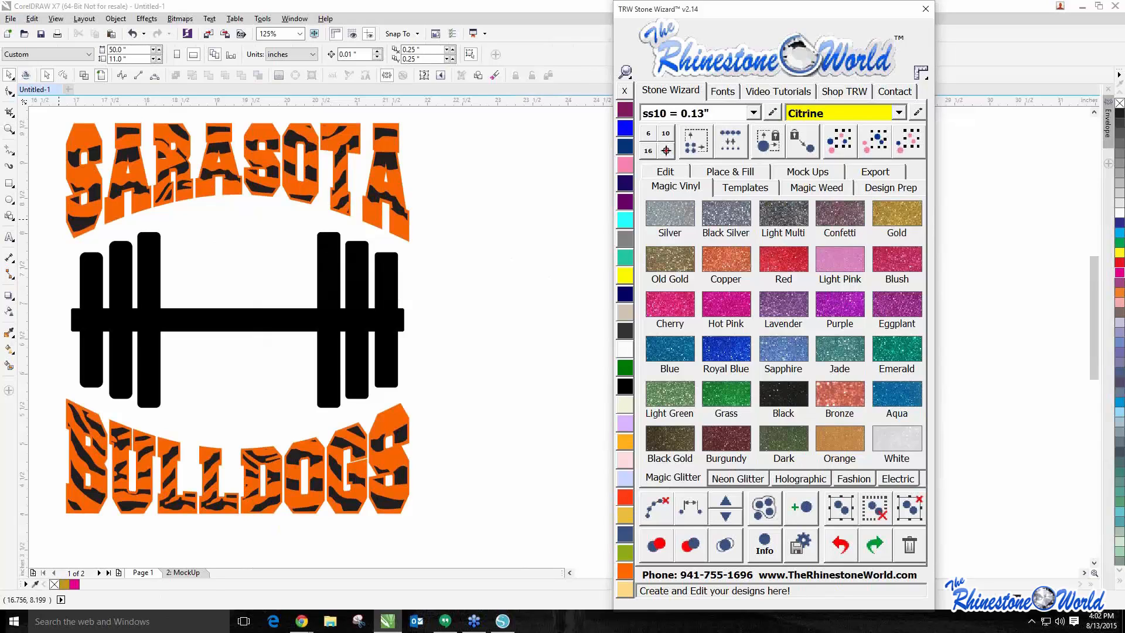
Try to fill the grouped SARASOTA and BULLDOGS lettering and the barbell with Black glitter all at once
click(289, 219)
click(391, 164)
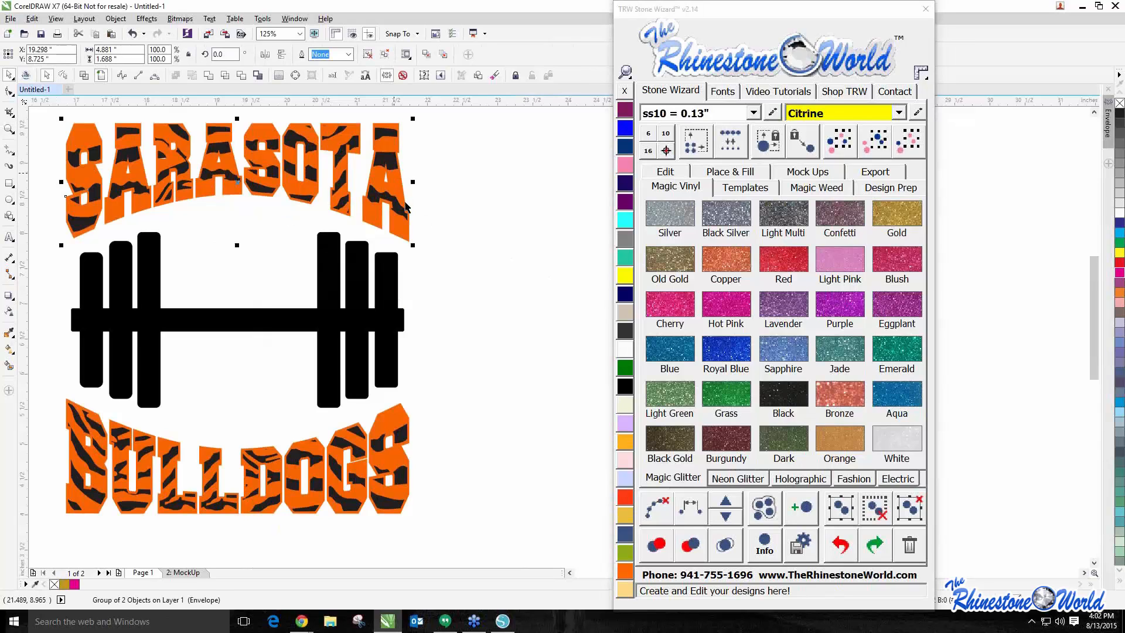
shift+click(379, 470)
shift+click(389, 361)
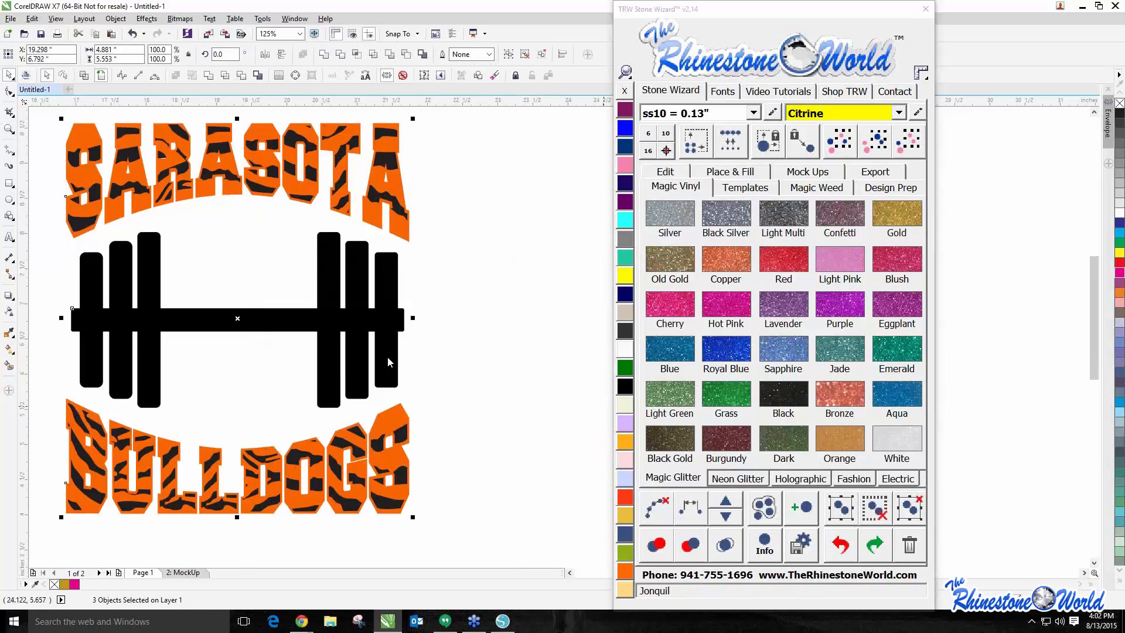
click(790, 399)
click(412, 231)
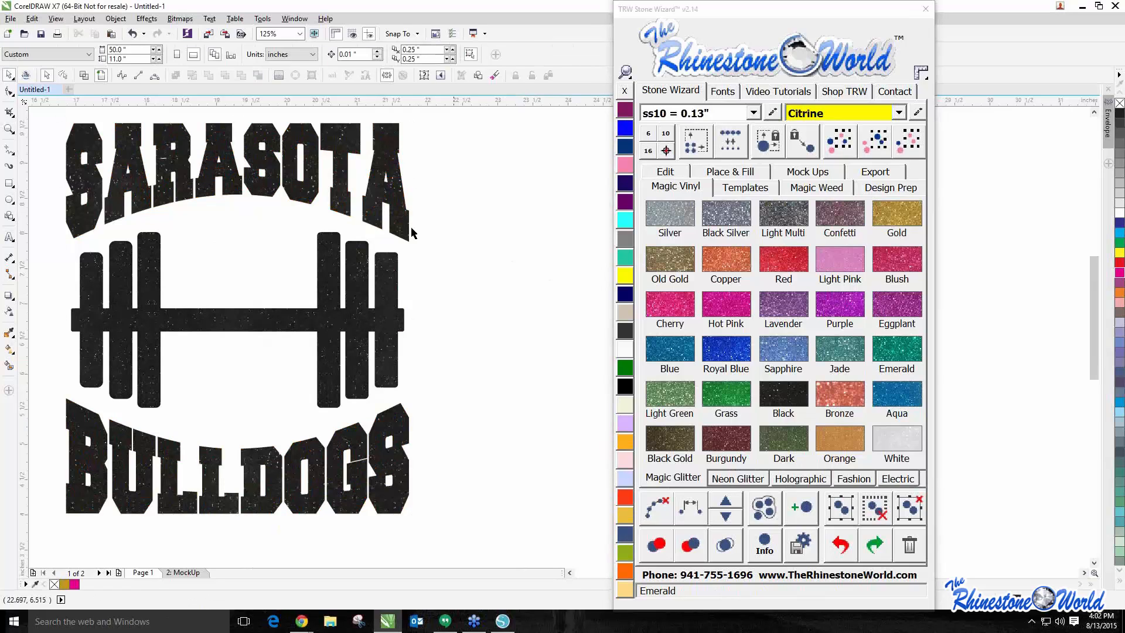
Check the lettering layers as outlines, restore the filled display, and undo the Black glitter fill
click(400, 203)
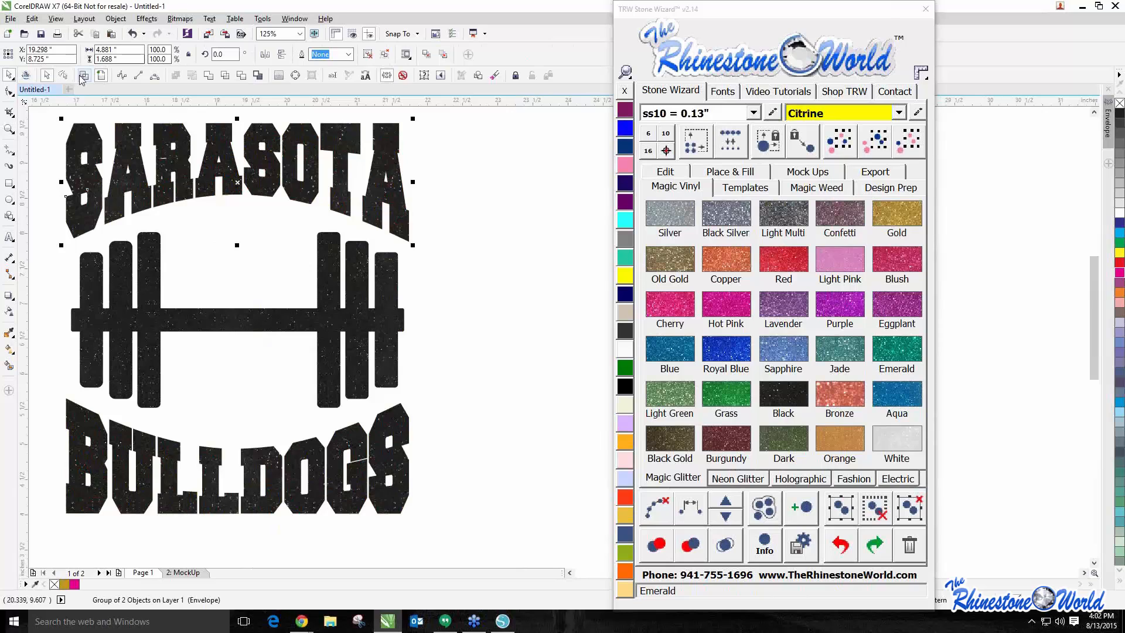
key(shift+F9)
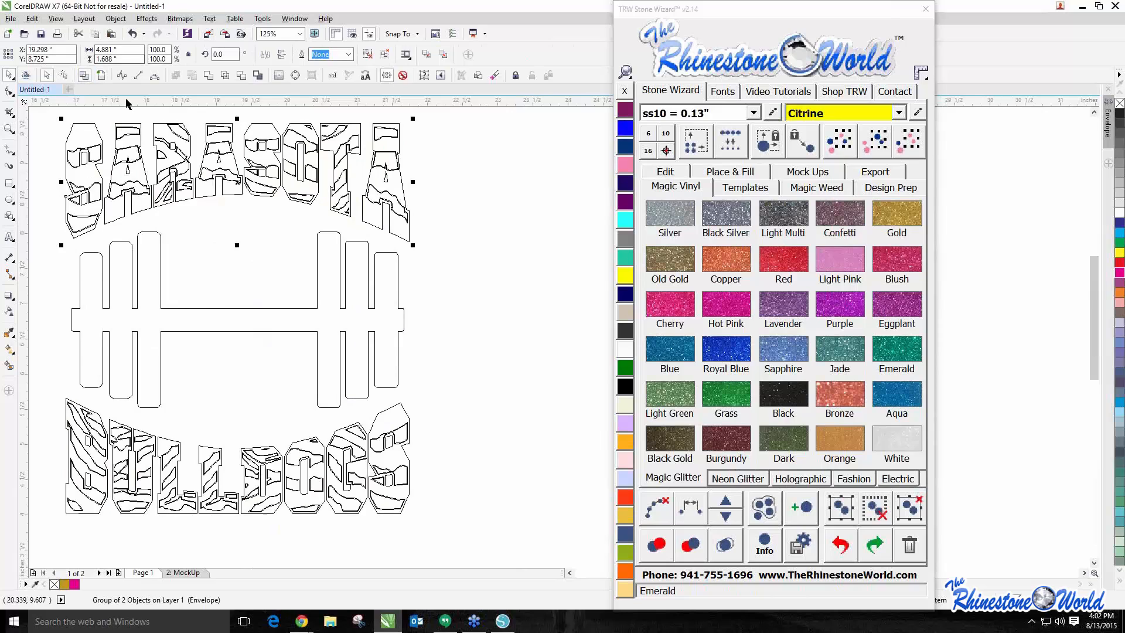
shift+click(405, 493)
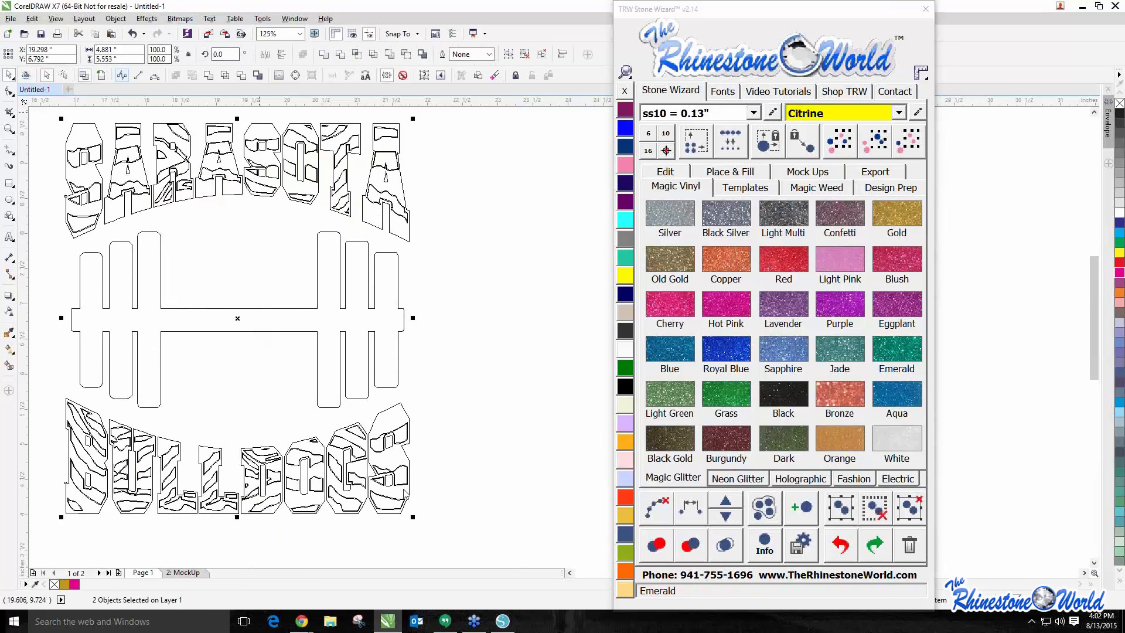
key(shift+F9)
click(391, 187)
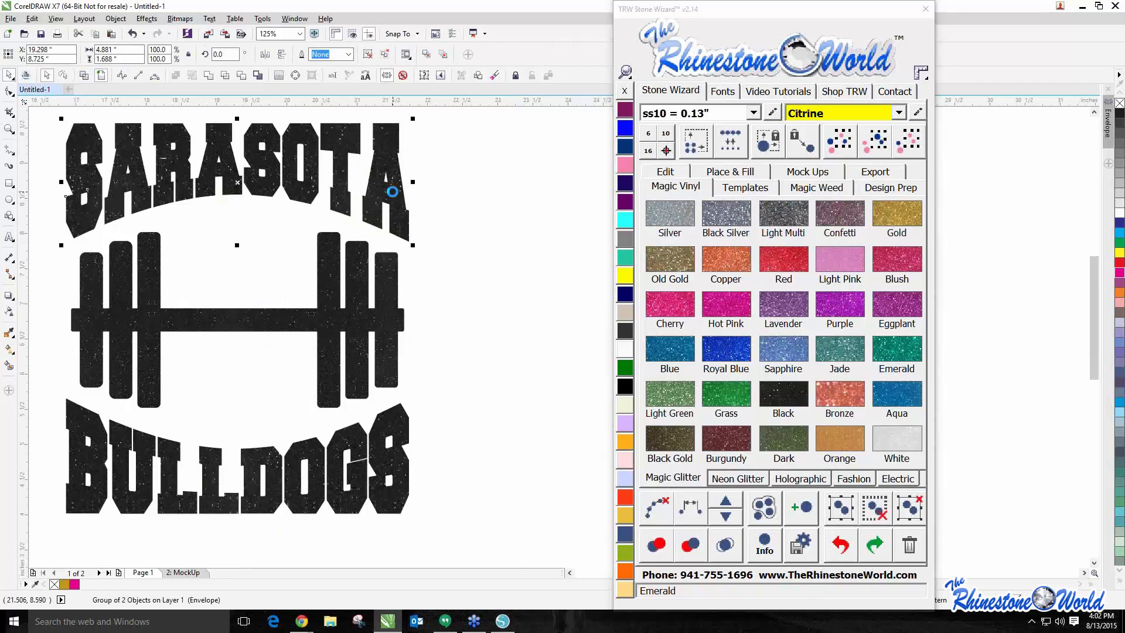
key(ctrl+z)
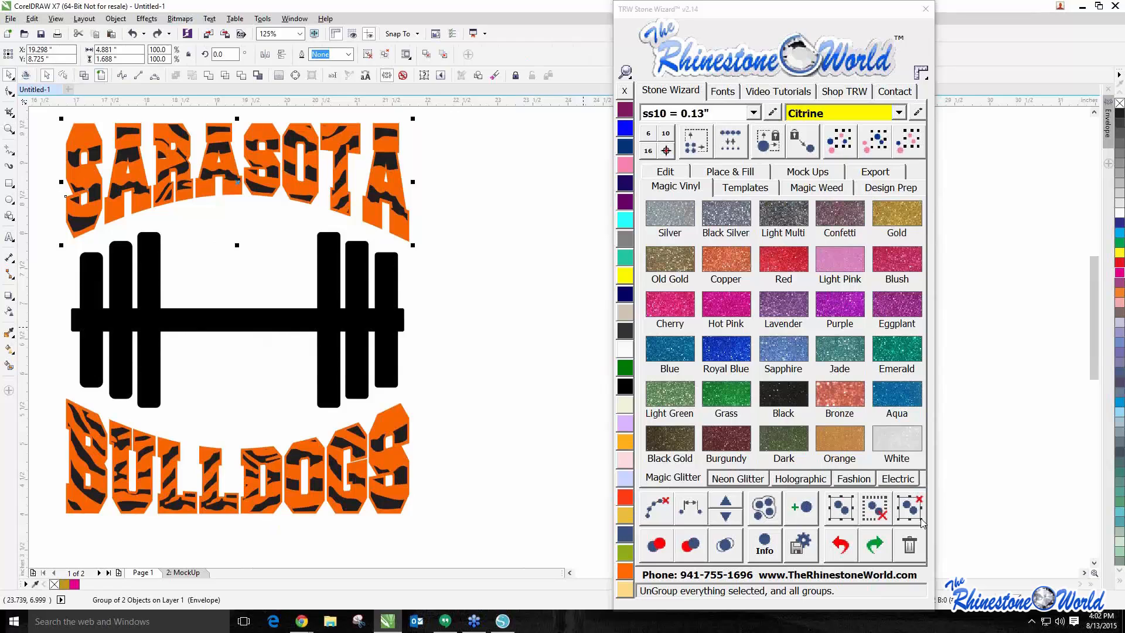
Ungroup the SARASOTA and BULLDOGS lettering, and fill the SARASOTA base, the barbell and the BULLDOGS stripes with Black glitter
click(921, 521)
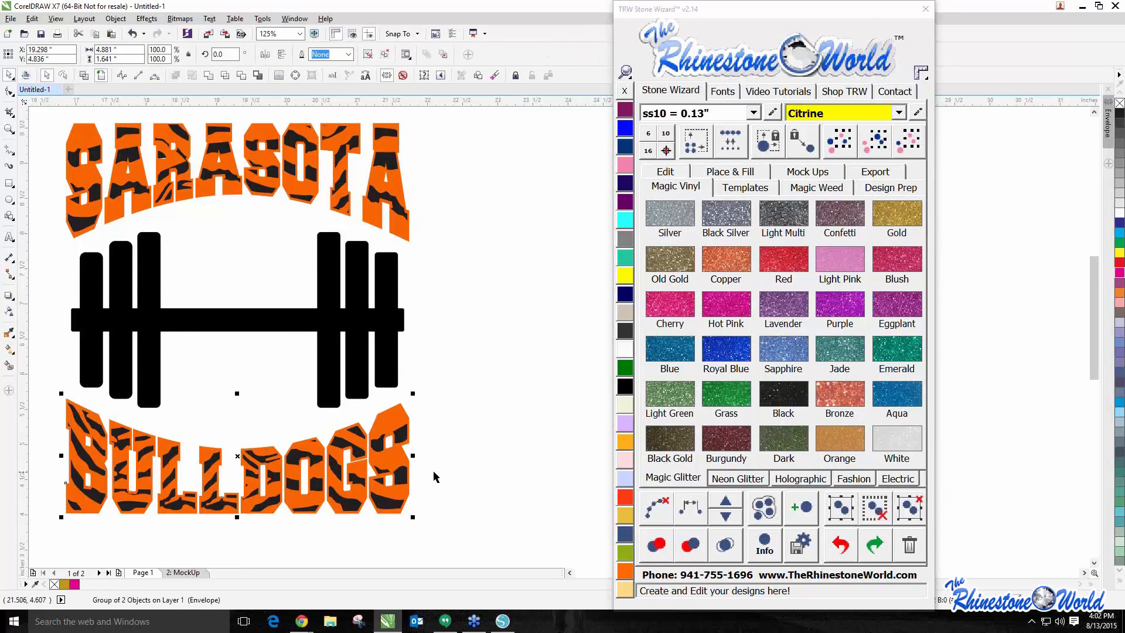
click(409, 186)
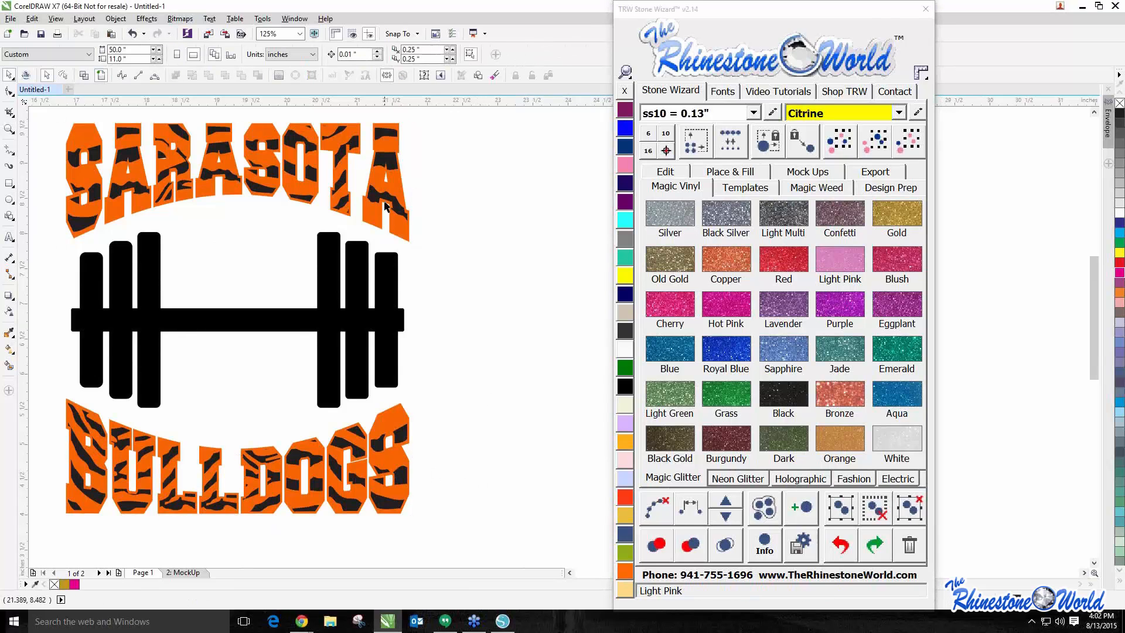
click(388, 203)
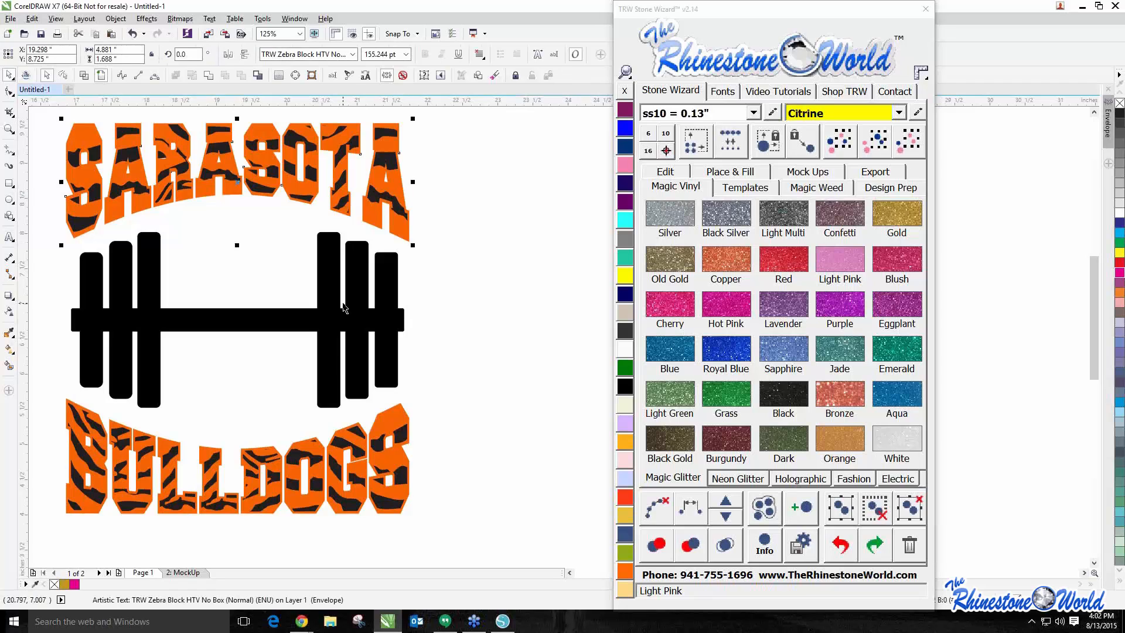
shift+click(338, 357)
shift+click(351, 505)
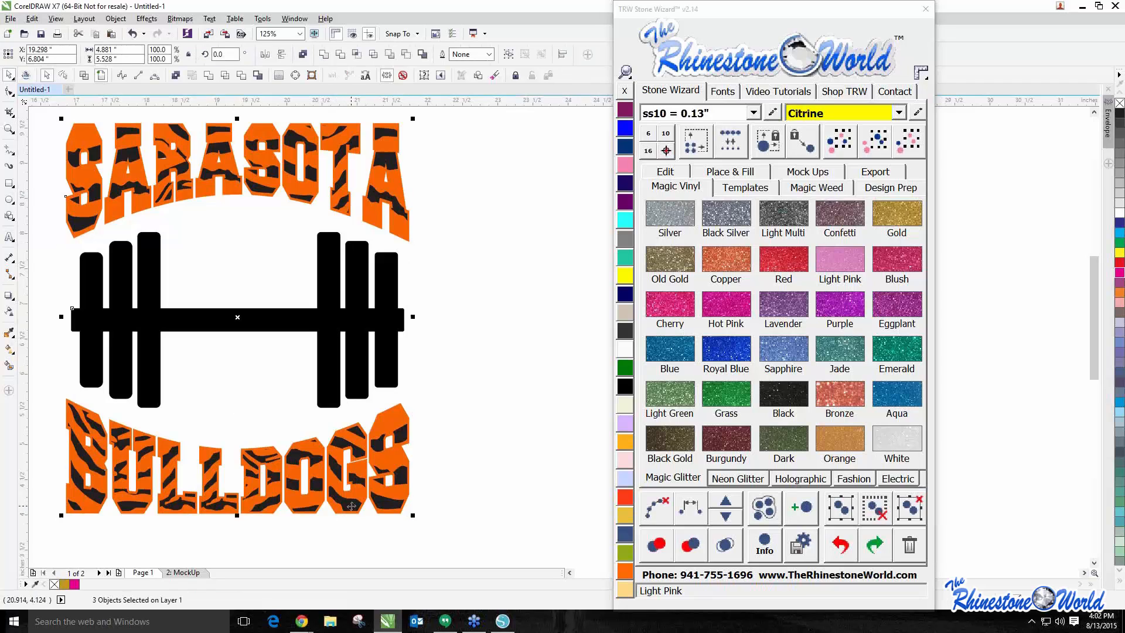
click(781, 401)
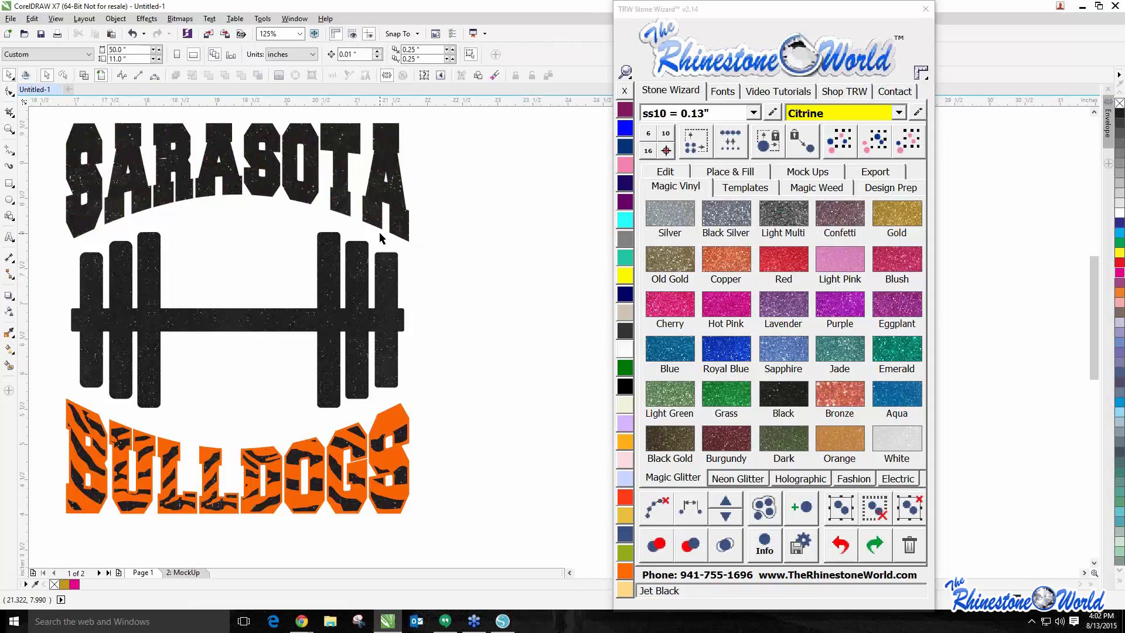
Fill the base layers of the SARASOTA and BULLDOGS lettering with Hot Pink glitter, keeping the stripes black
drag(395, 202, 455, 214)
key(ctrl+z)
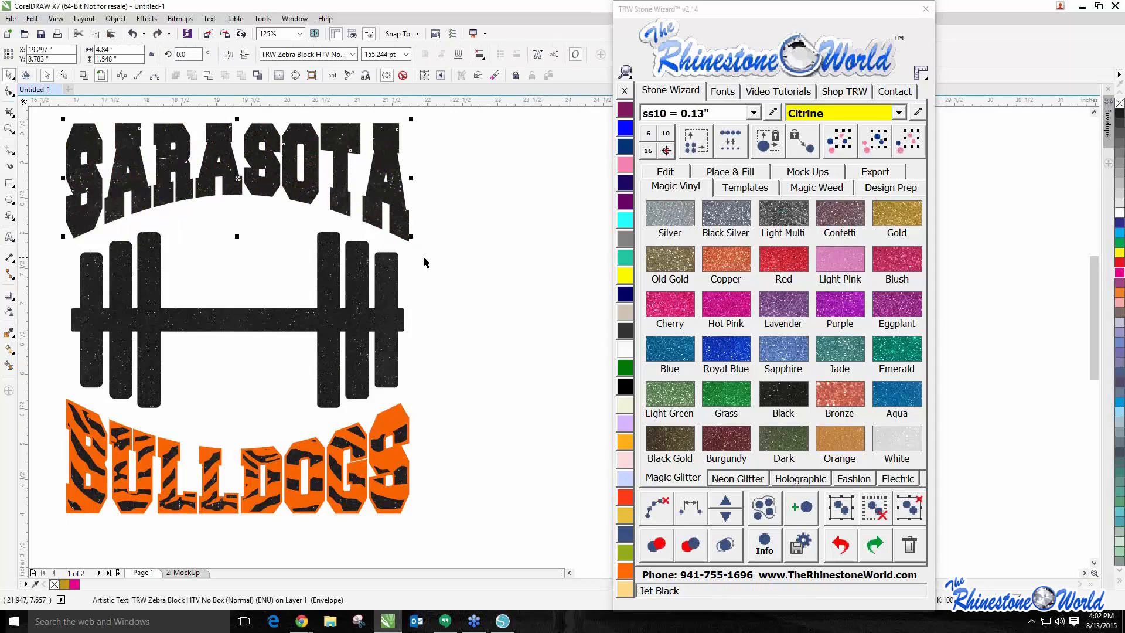
click(737, 313)
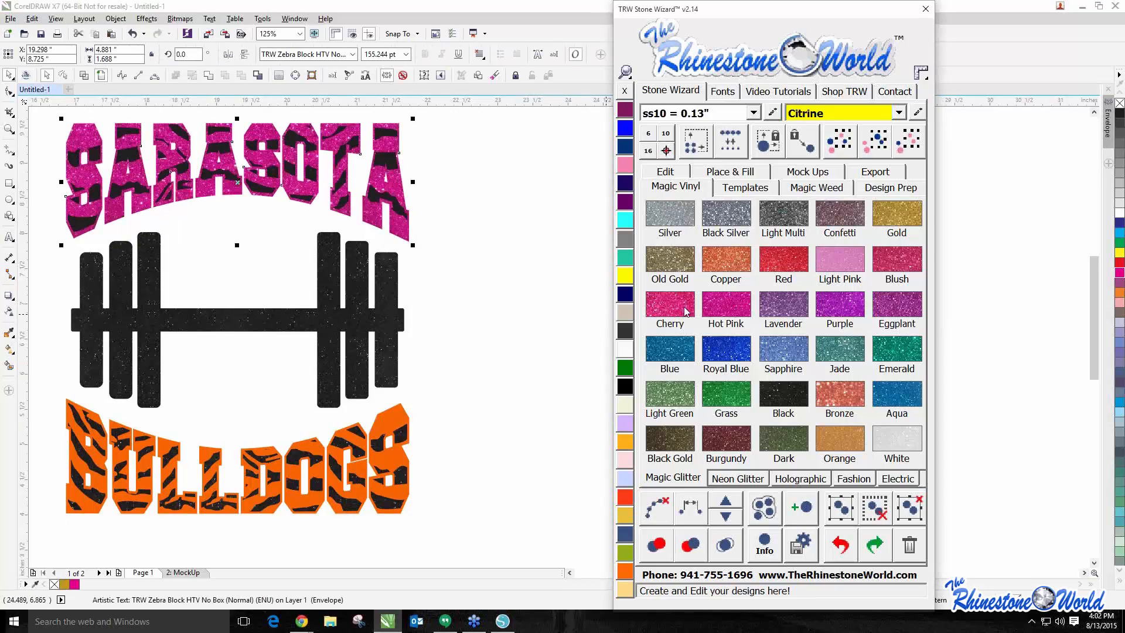
click(445, 419)
click(401, 452)
click(724, 303)
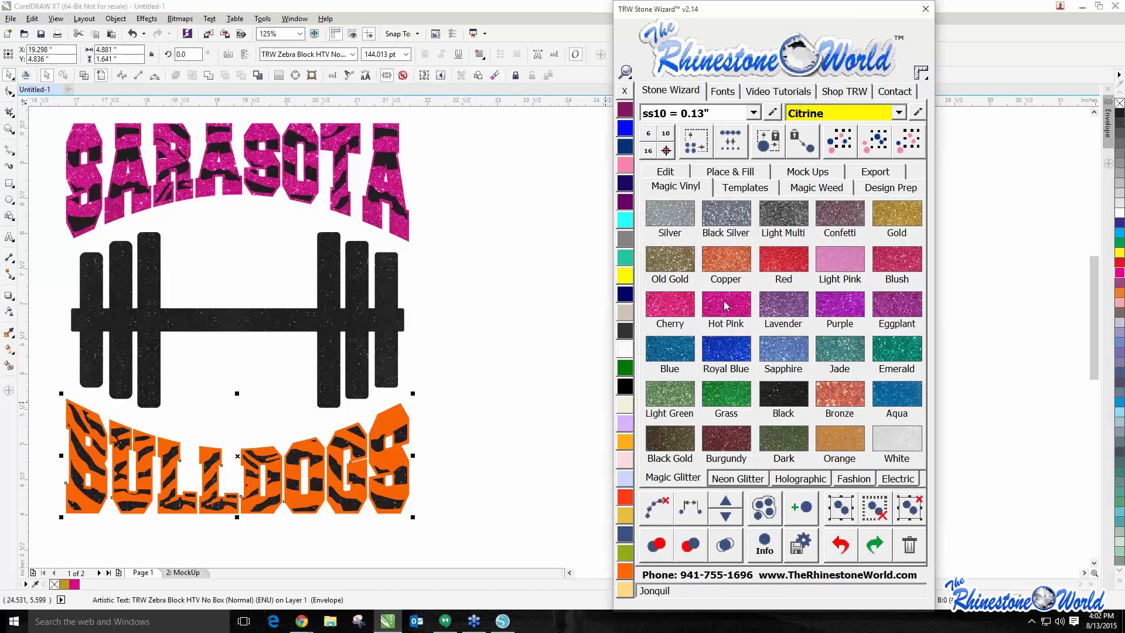
click(519, 326)
Select the complete decal, create a mockup of it on the car window accessory, and inspect the design on the glass
scroll(304, 341, down, 1)
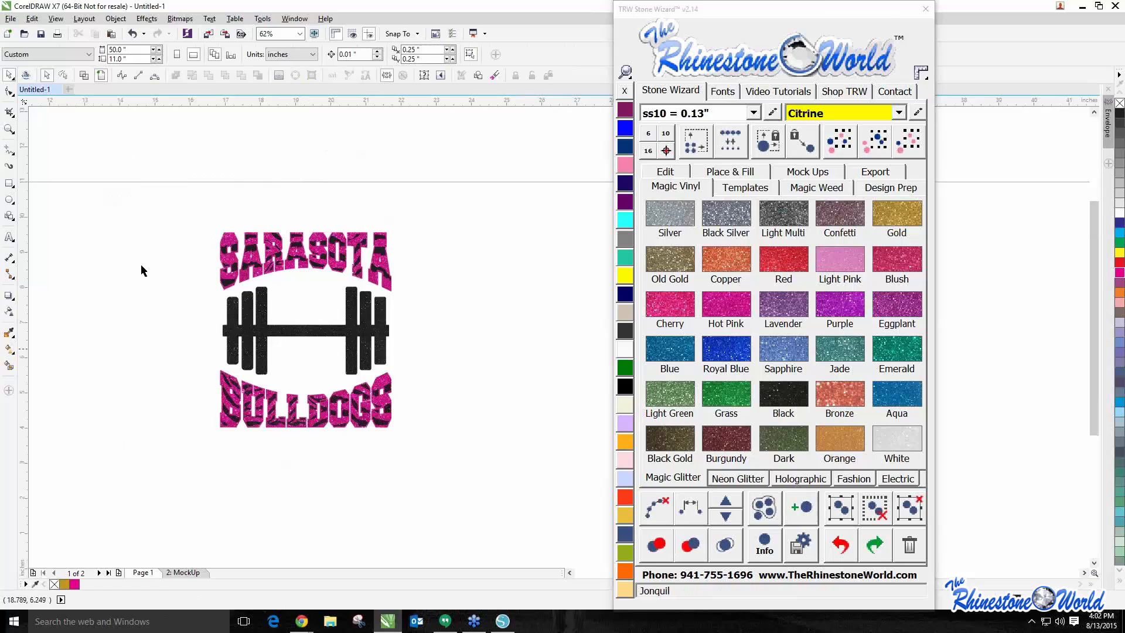
drag(115, 185, 484, 481)
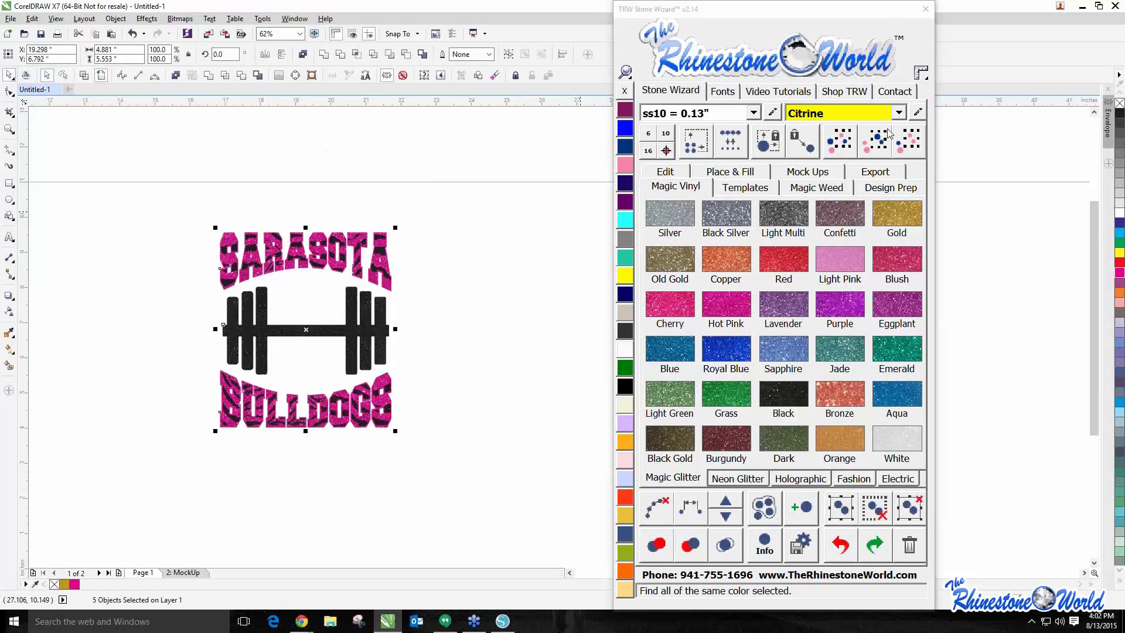
click(812, 172)
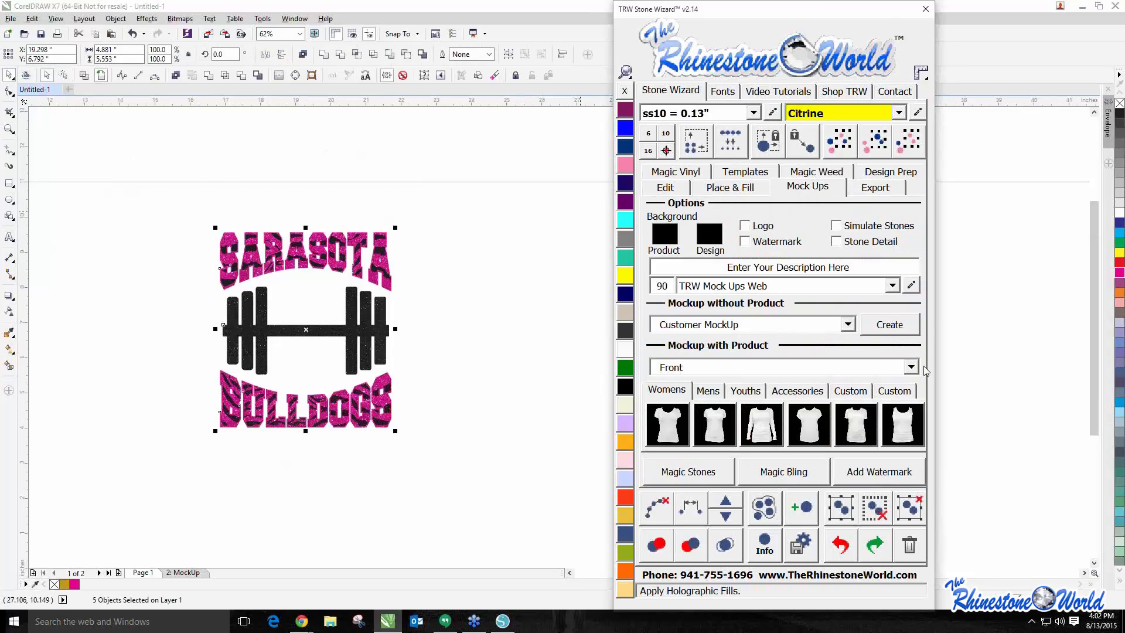
click(792, 394)
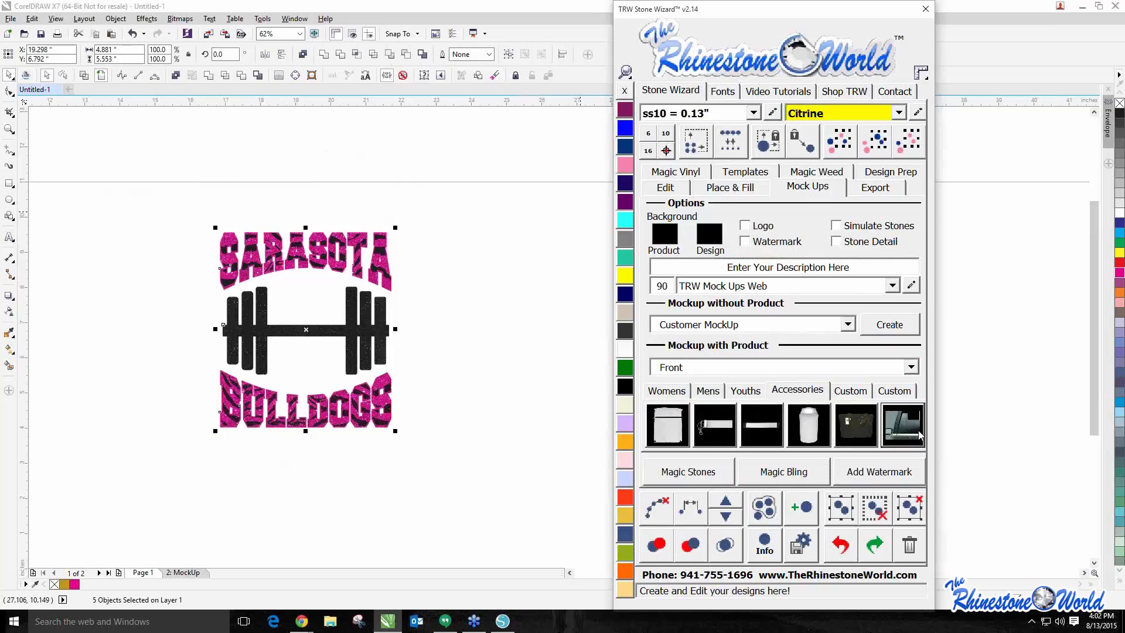
click(895, 432)
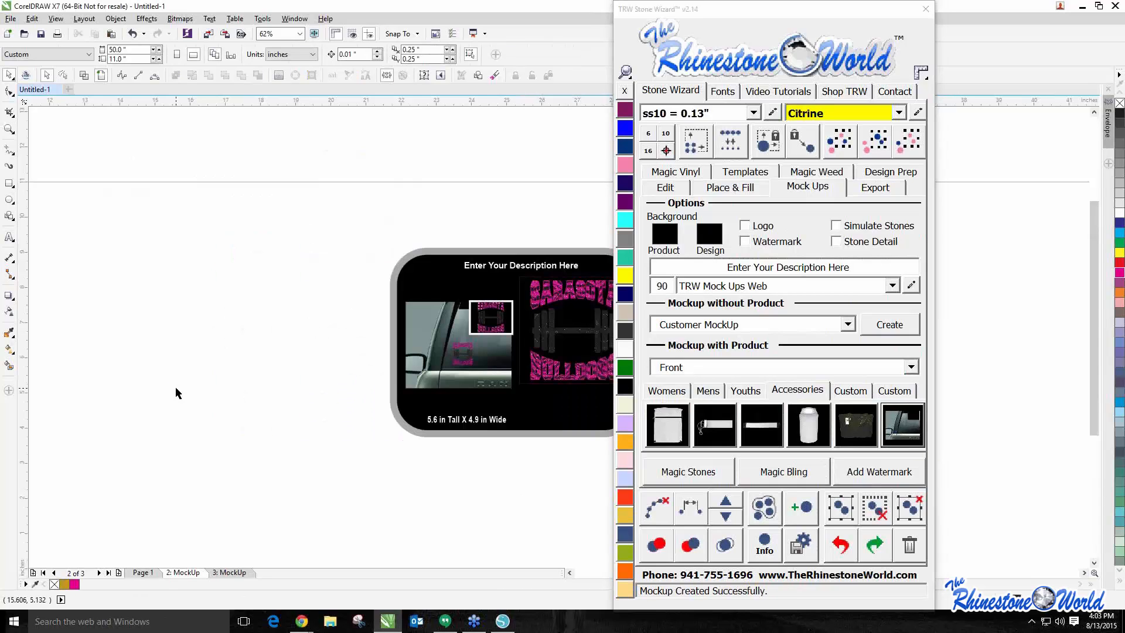
scroll(418, 350, down, 1)
scroll(455, 347, up, 5)
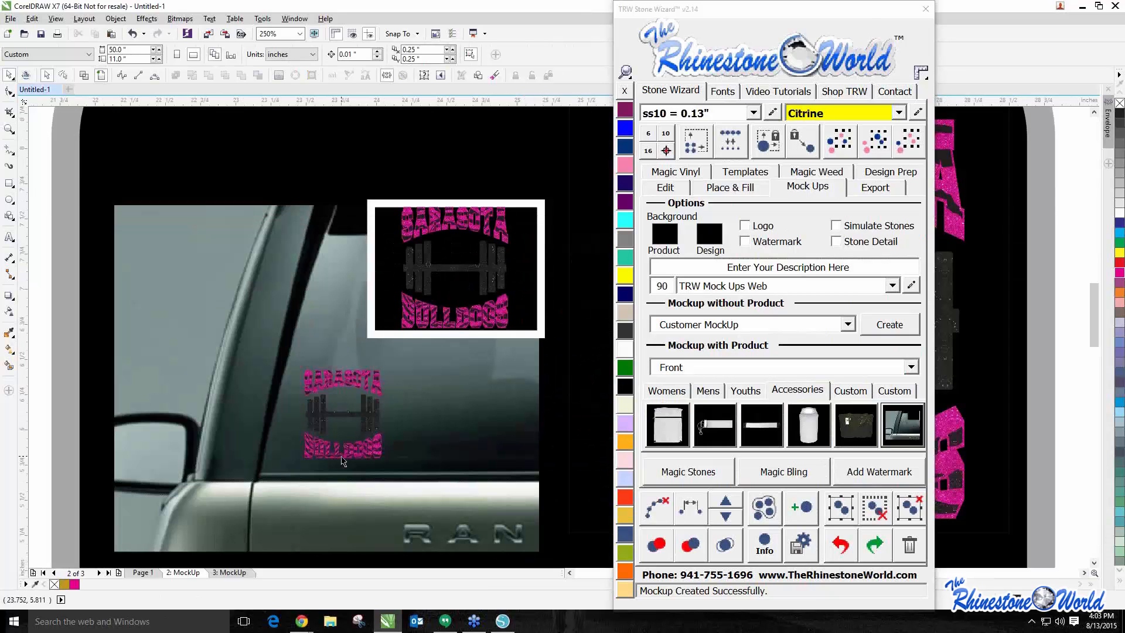
scroll(343, 461, down, 1)
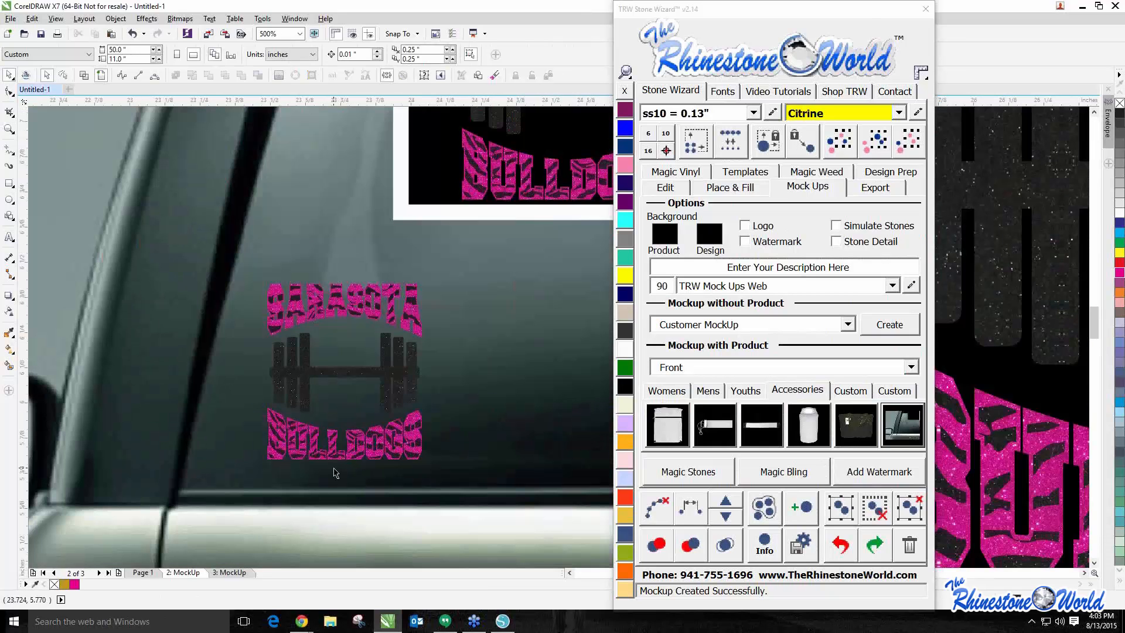
Return to Page 1 and enlarge the complete barbell decal proportionally to about 8.1 by 9.2 inches
click(142, 574)
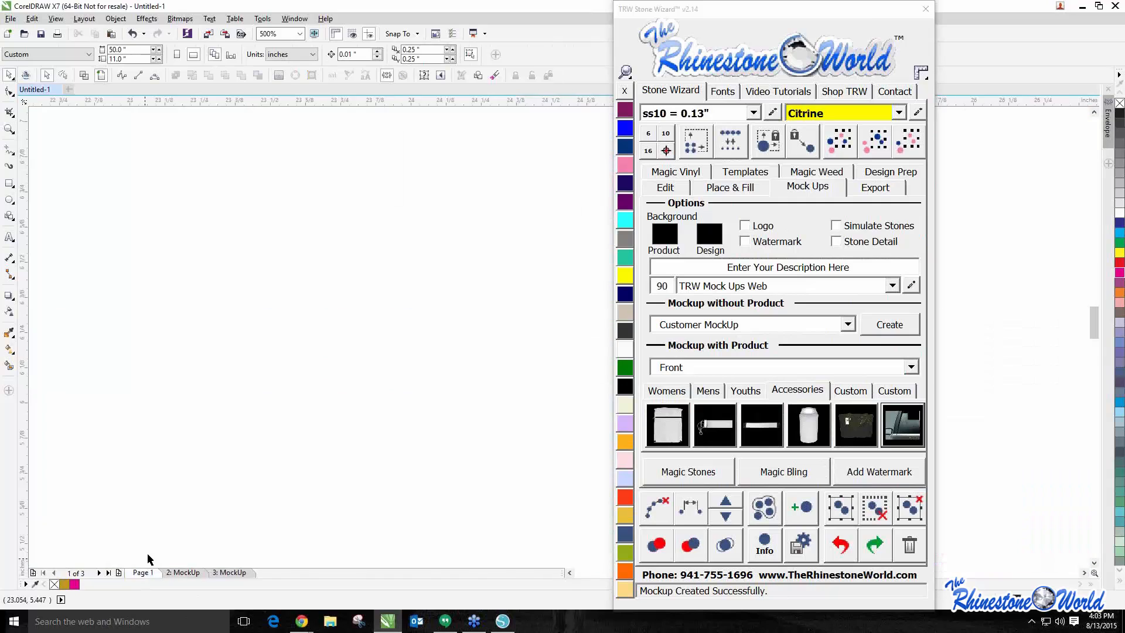
scroll(237, 417, down, 5)
drag(83, 344, 232, 482)
drag(208, 464, 325, 535)
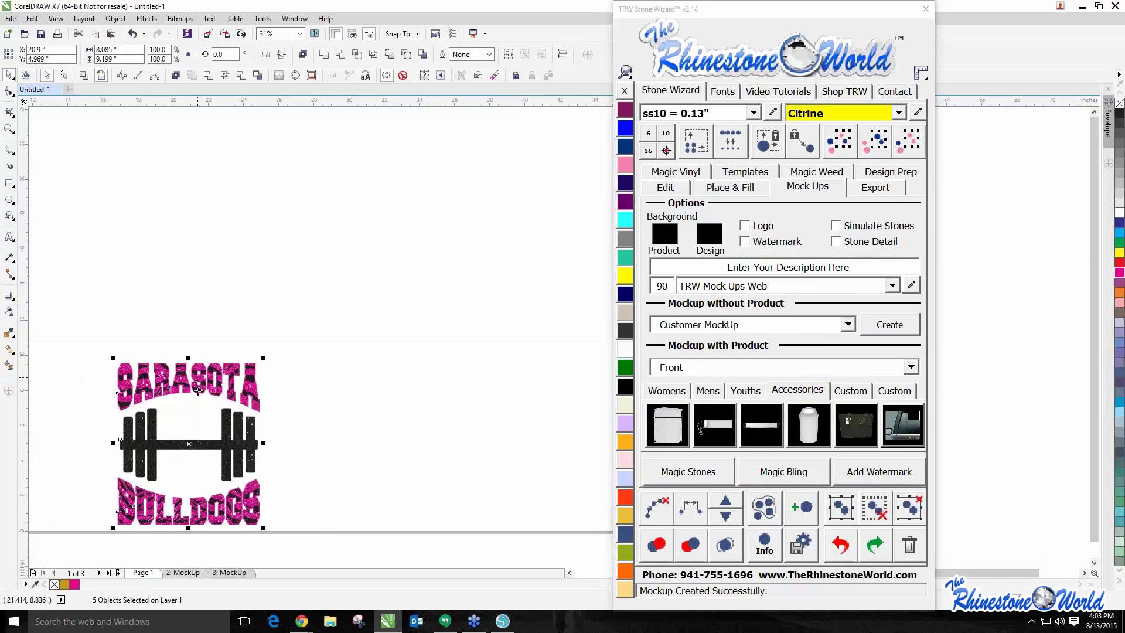
Move the complete decal to about X 21.5, Y 5.7 inches and create a mockup of it on the women's short-sleeve T-shirt
drag(188, 447, 200, 432)
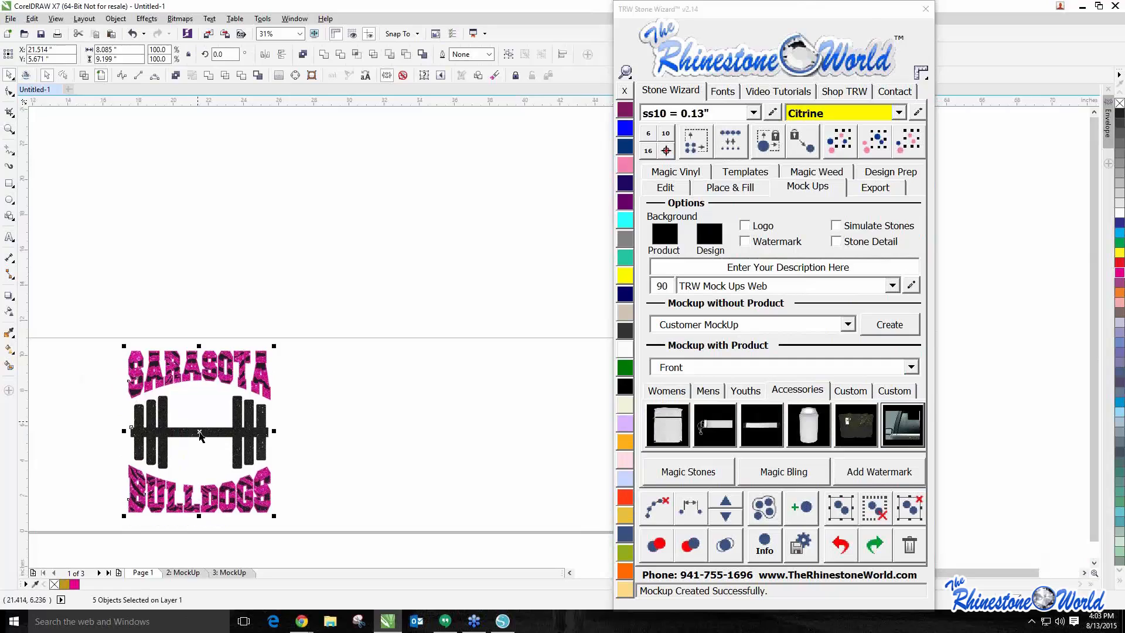
click(665, 392)
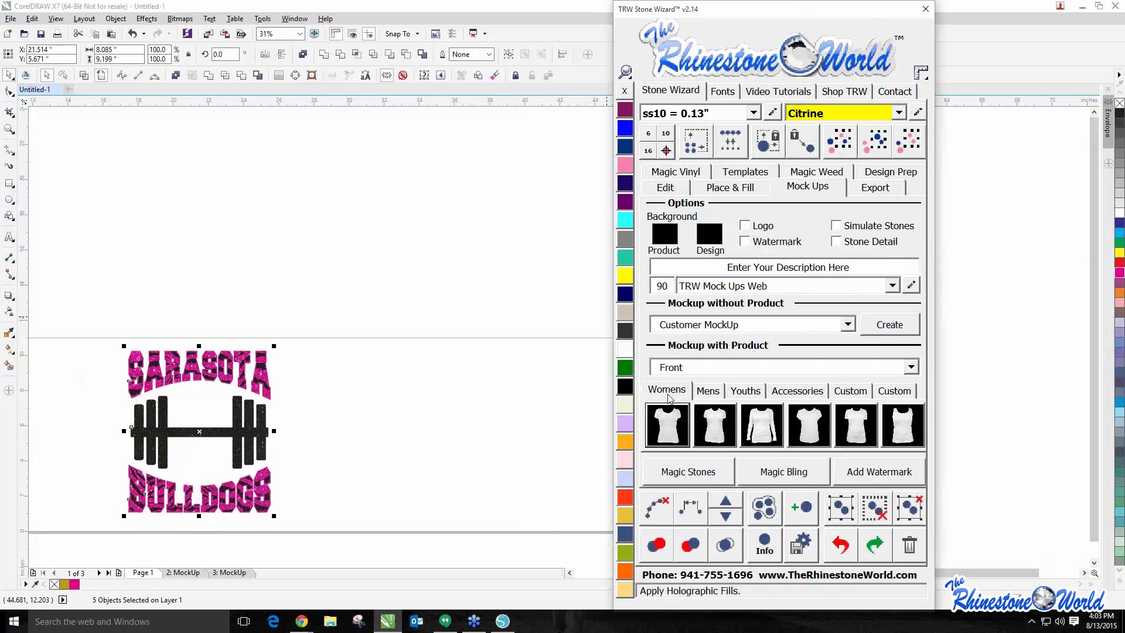
click(670, 422)
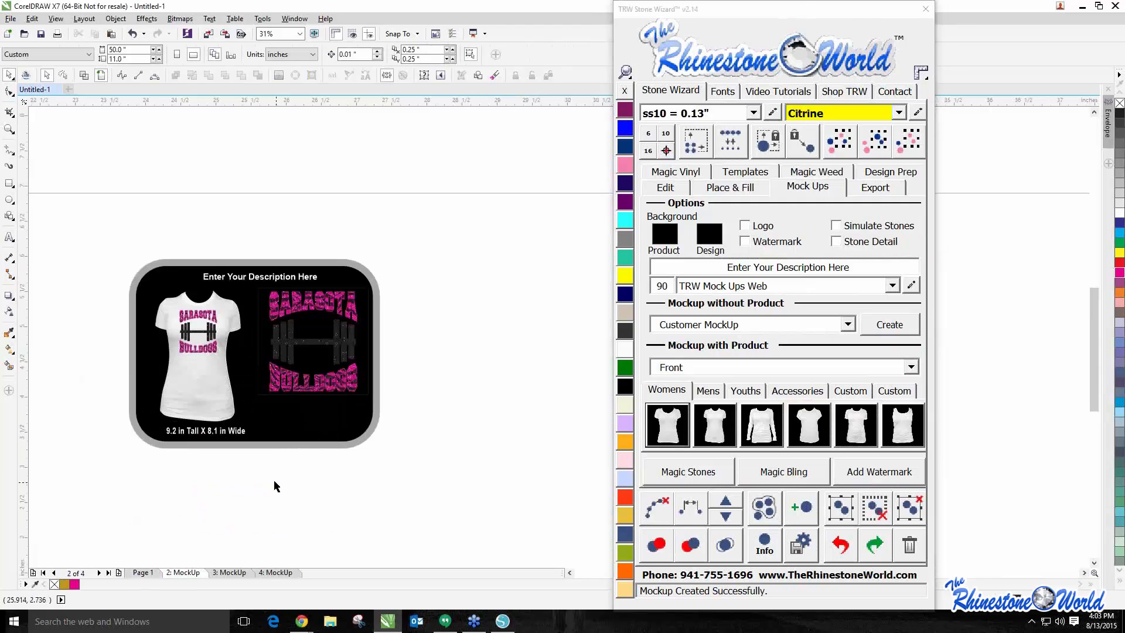
Copy the complete car window mockup from its page onto the women's T-shirt mockup page and place it beside the shirt mockup
click(273, 572)
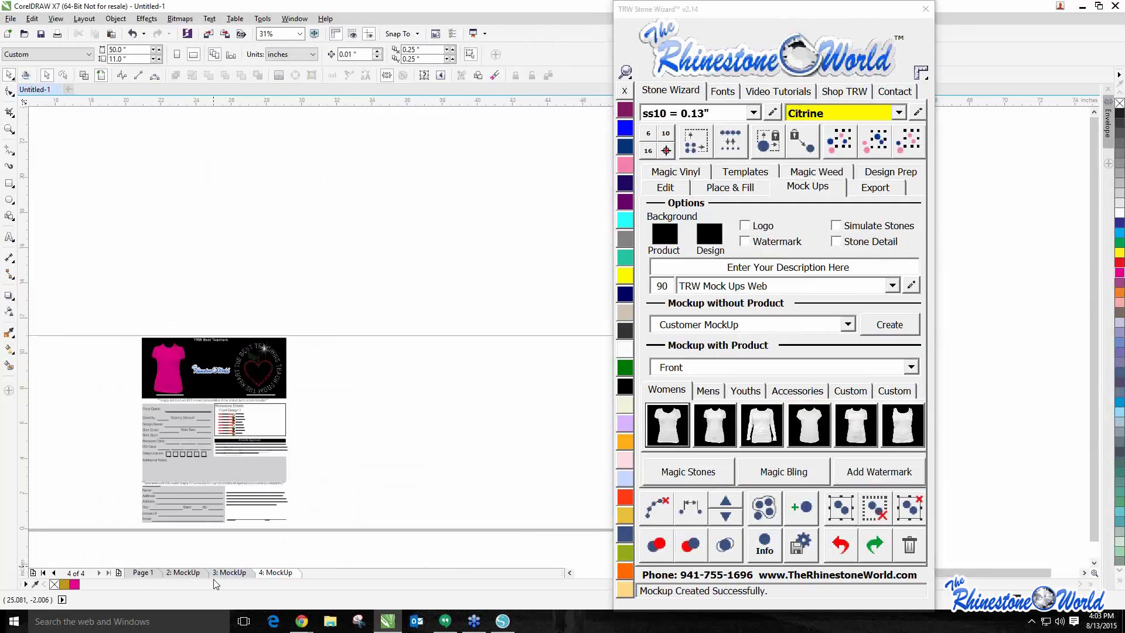
click(218, 574)
drag(103, 333, 328, 494)
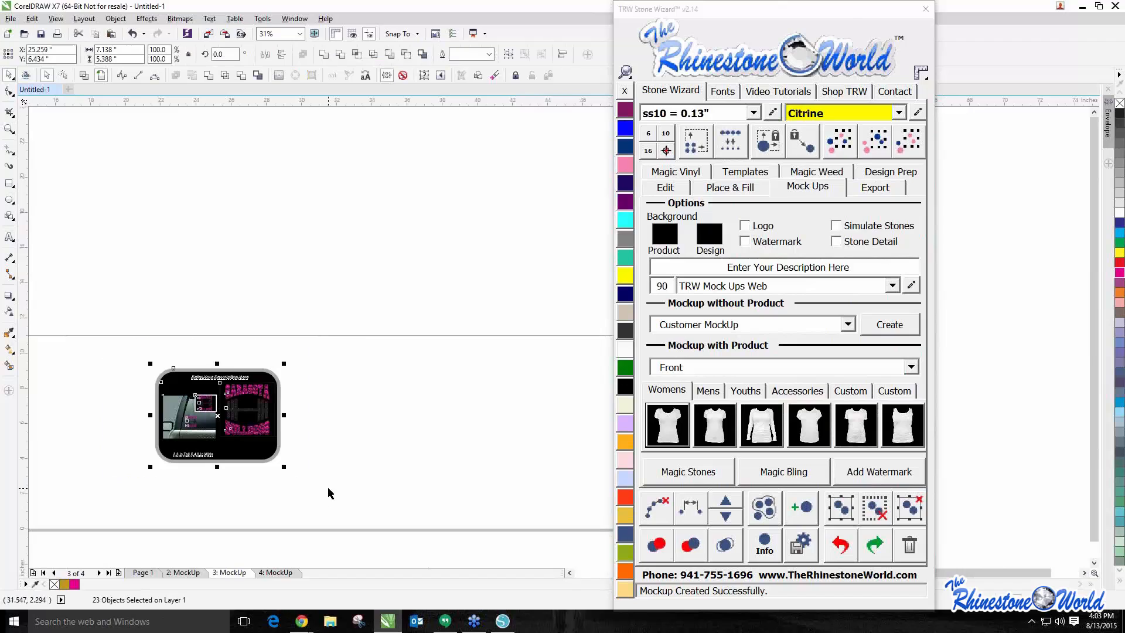
click(183, 572)
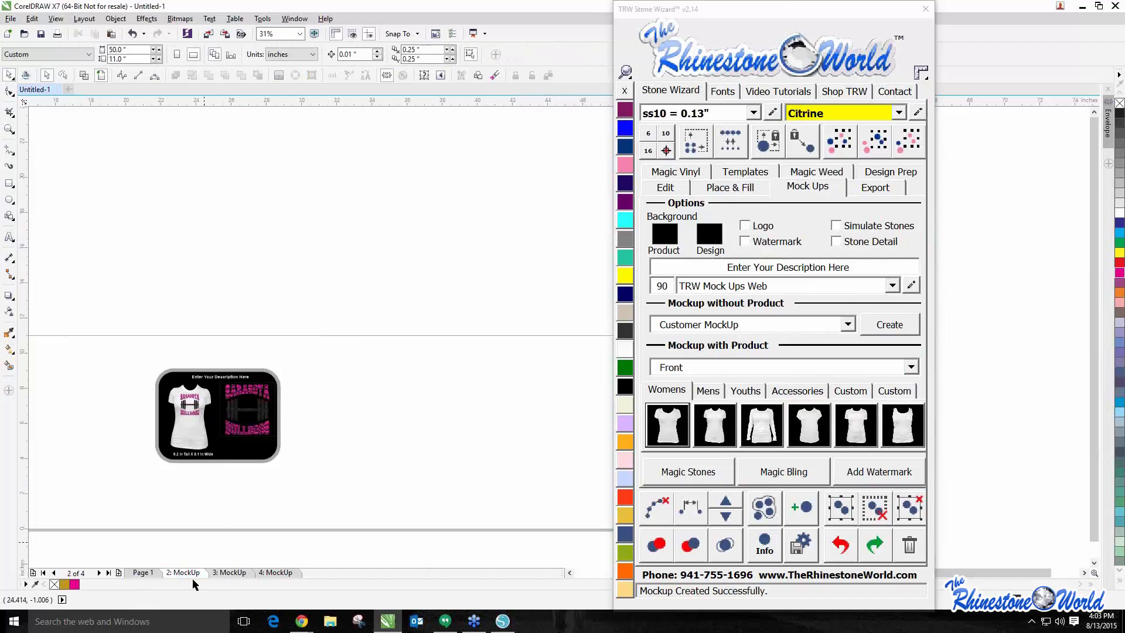
key(ctrl+v)
drag(210, 421, 343, 422)
click(338, 485)
scroll(303, 438, up, 1)
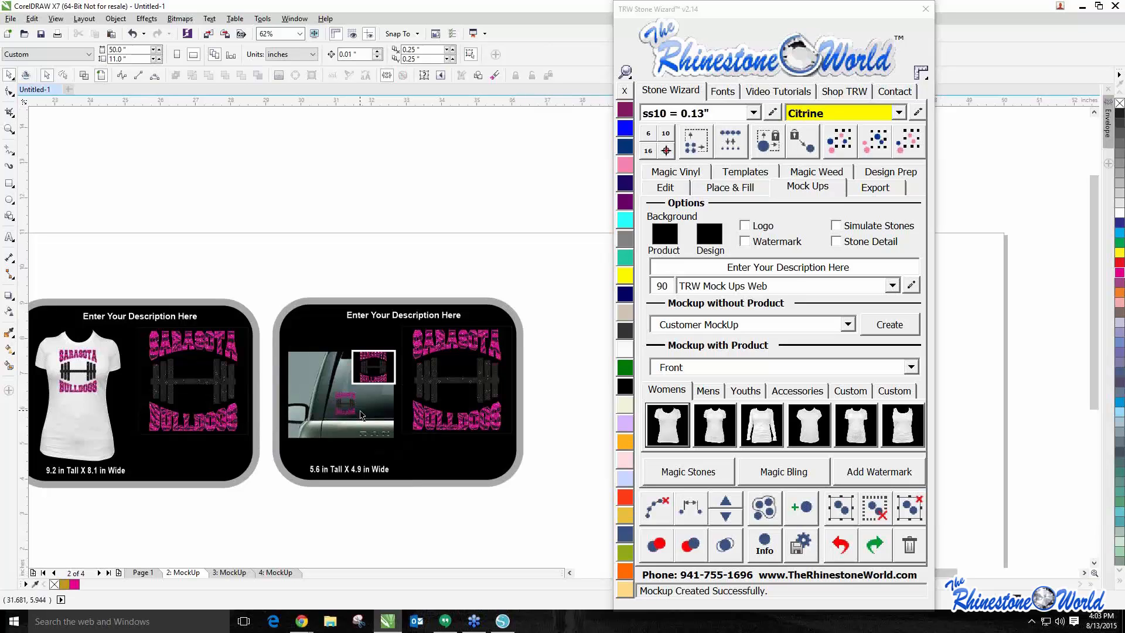
Return to Page 1 and fill the barbell with solid Jet Black in place of the glitter
click(140, 572)
scroll(241, 500, down, 1)
click(189, 474)
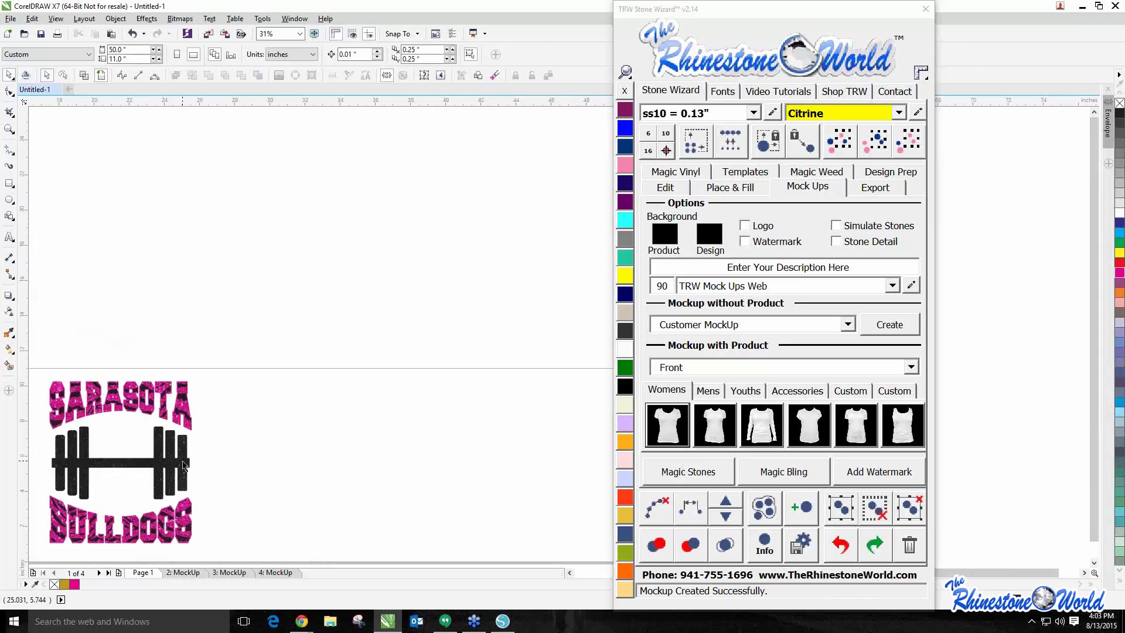
scroll(155, 401, up, 2)
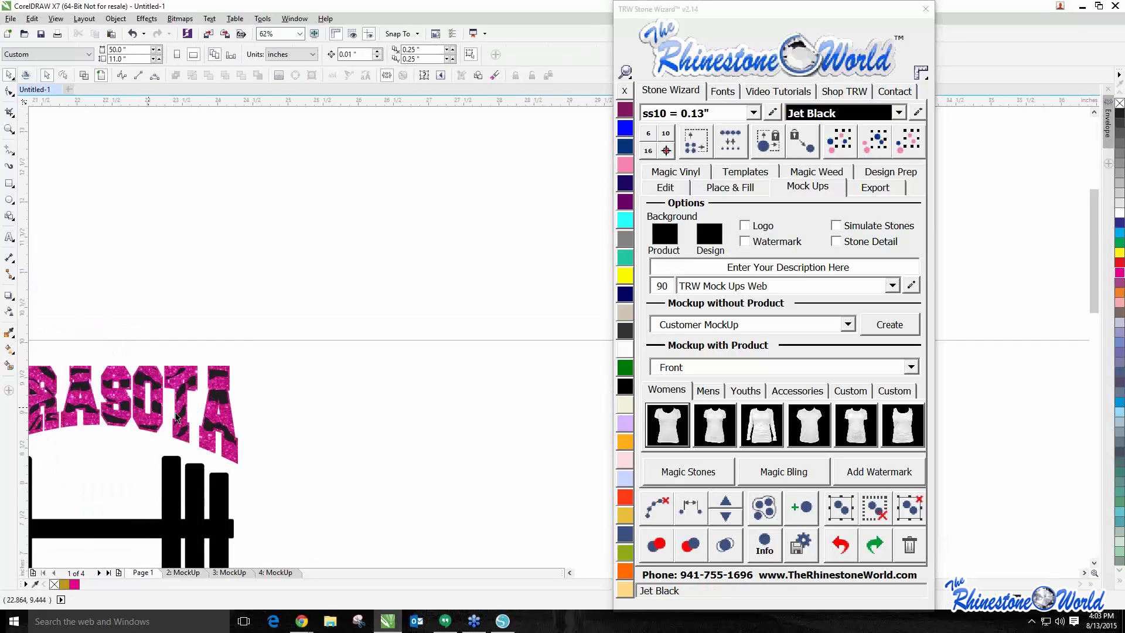
Delete the black zebra stripe layers from the SARASOTA and BULLDOGS lettering, keeping the pink layers
click(214, 376)
key(Delete)
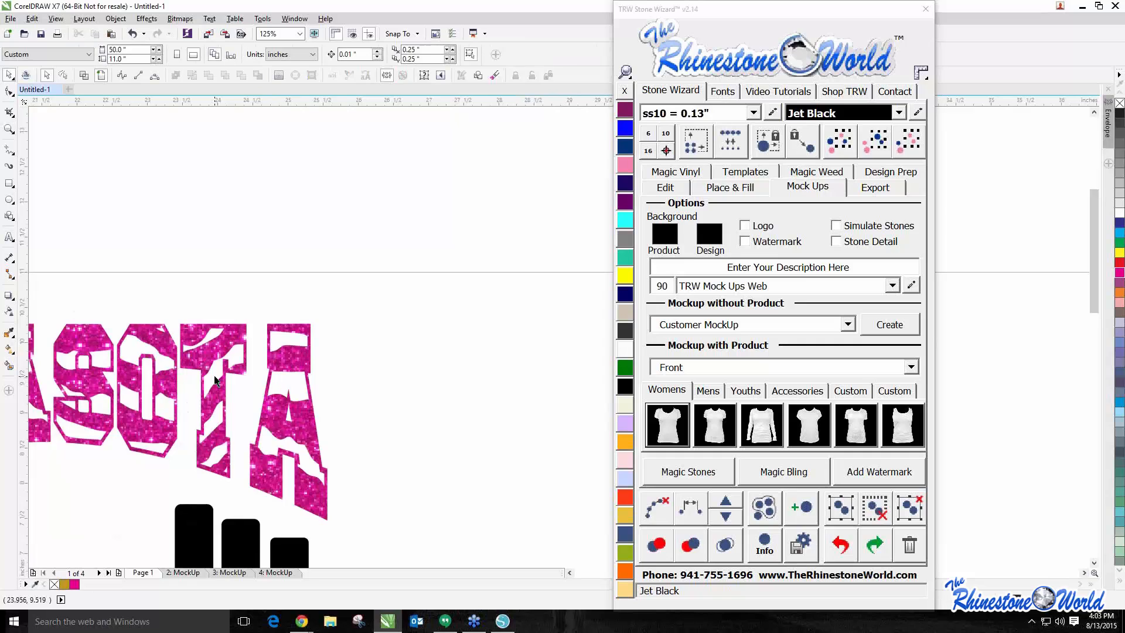
scroll(214, 376, down, 2)
scroll(200, 515, up, 2)
click(200, 519)
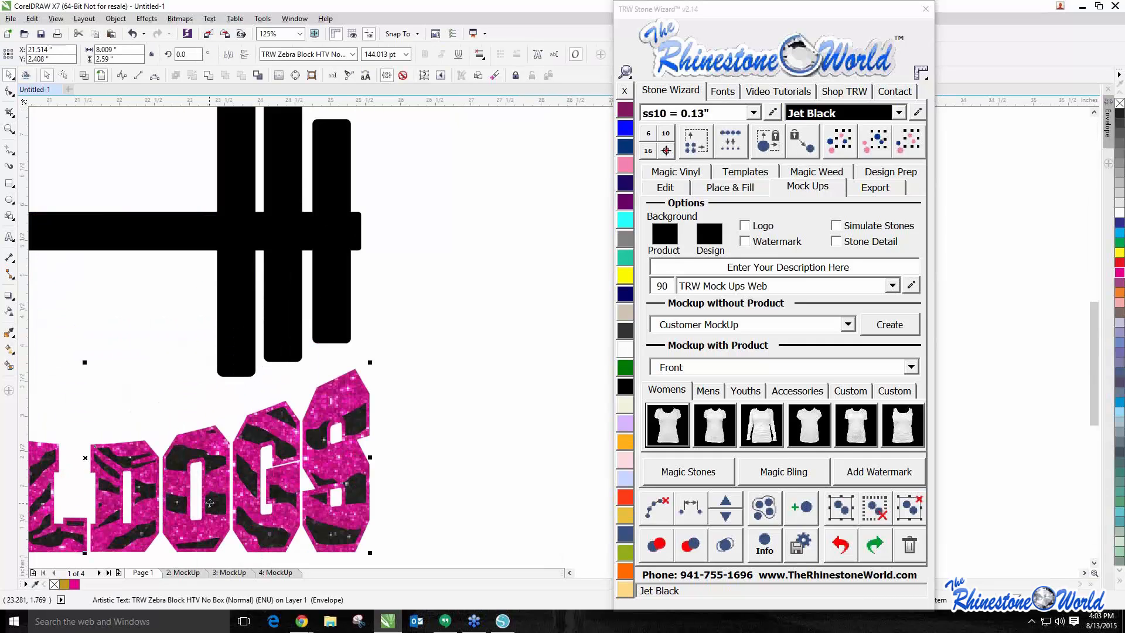
key(Delete)
scroll(220, 478, down, 2)
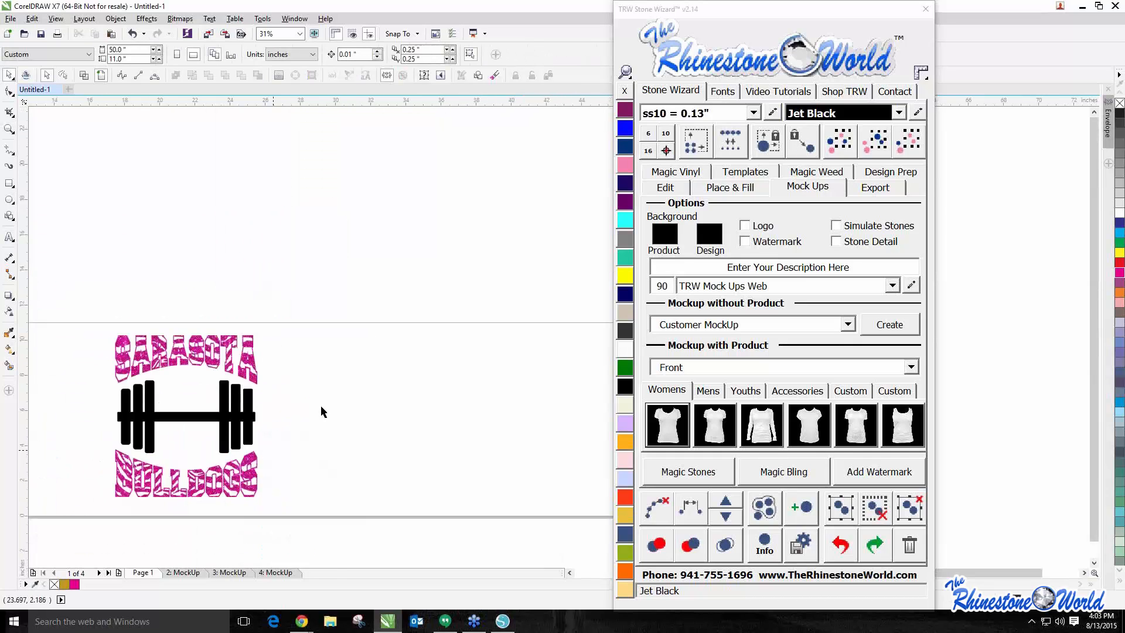
Fill the complete decal with Jet Black and create a mockup of it on the men's short-sleeve T-shirt
drag(358, 310, 93, 534)
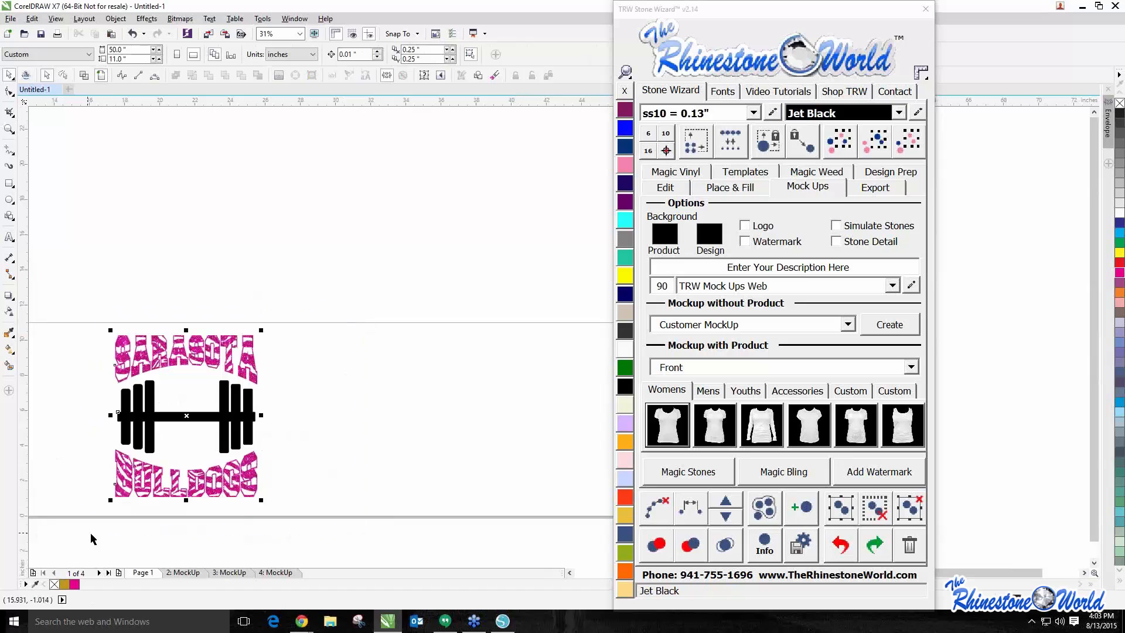
click(625, 386)
click(707, 391)
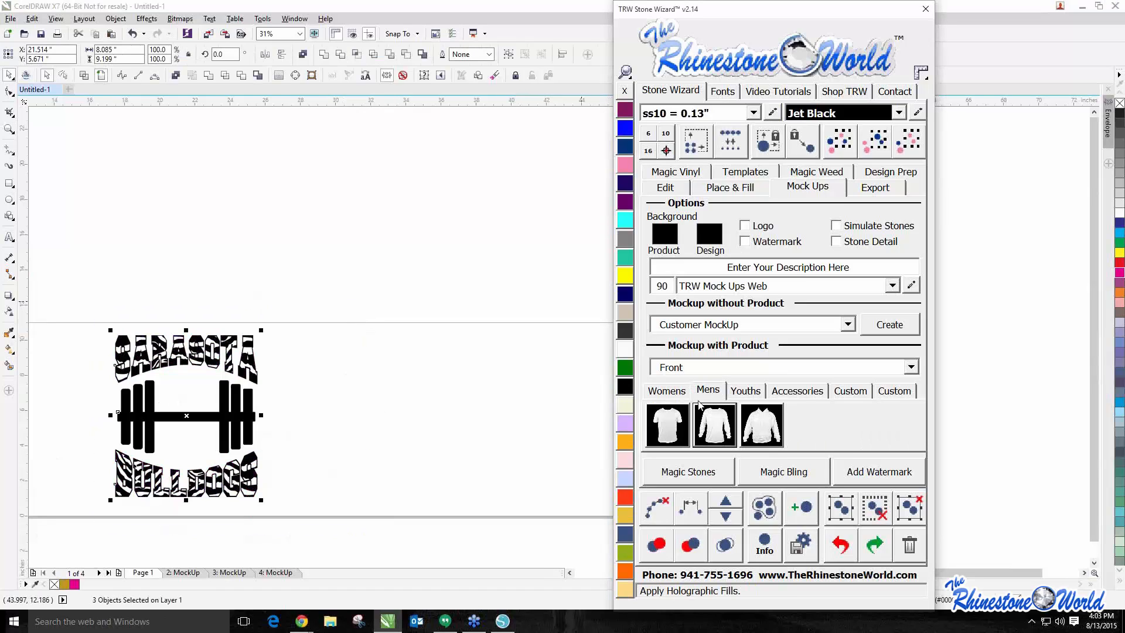
click(674, 425)
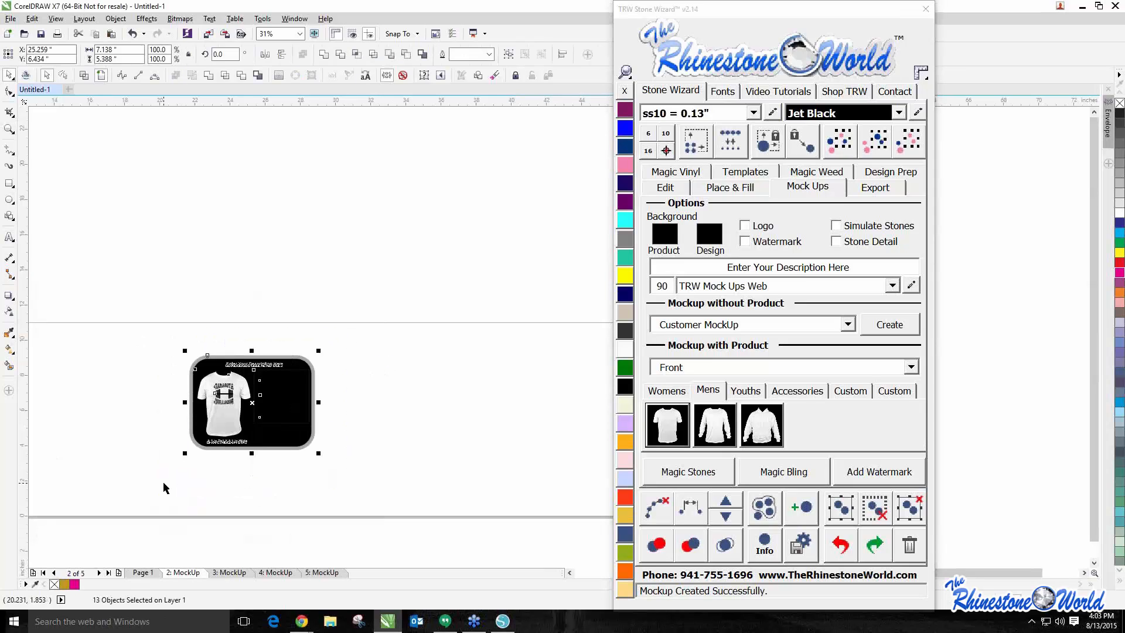
Place a copy of the men's T-shirt mockup above the other two mockups and fill its design background with Crystal
click(217, 572)
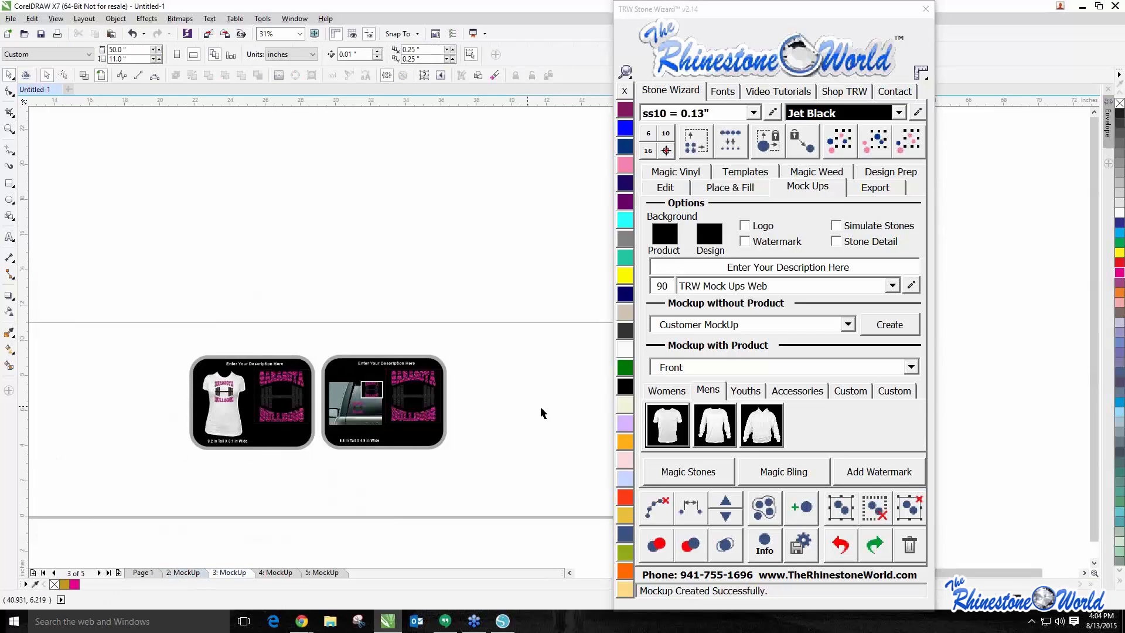
drag(283, 411, 345, 312)
click(351, 328)
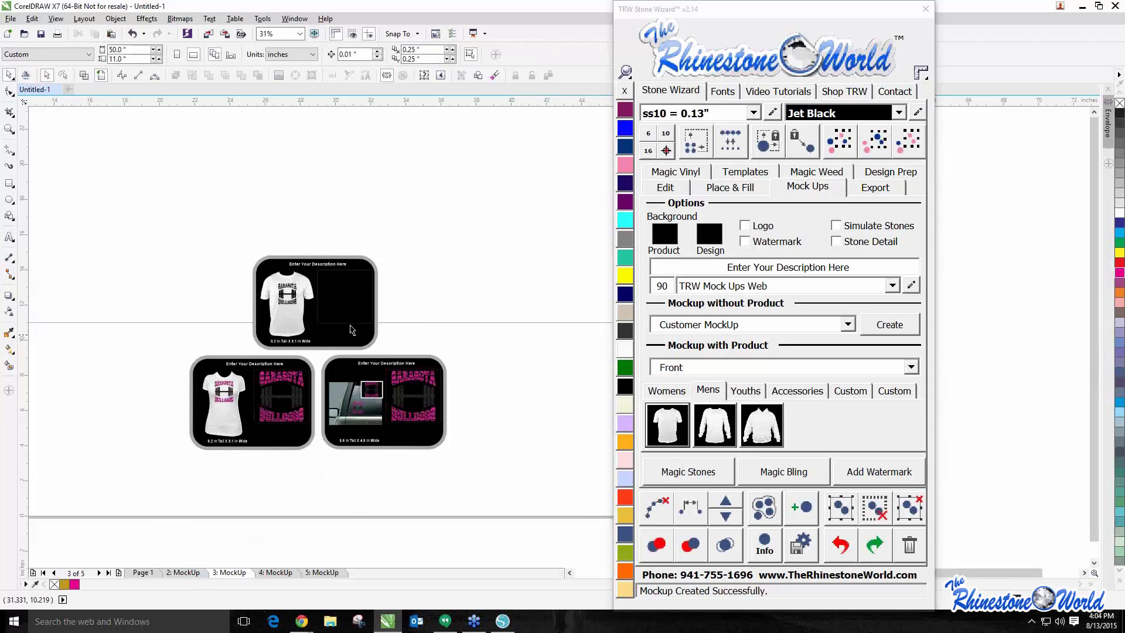
click(625, 349)
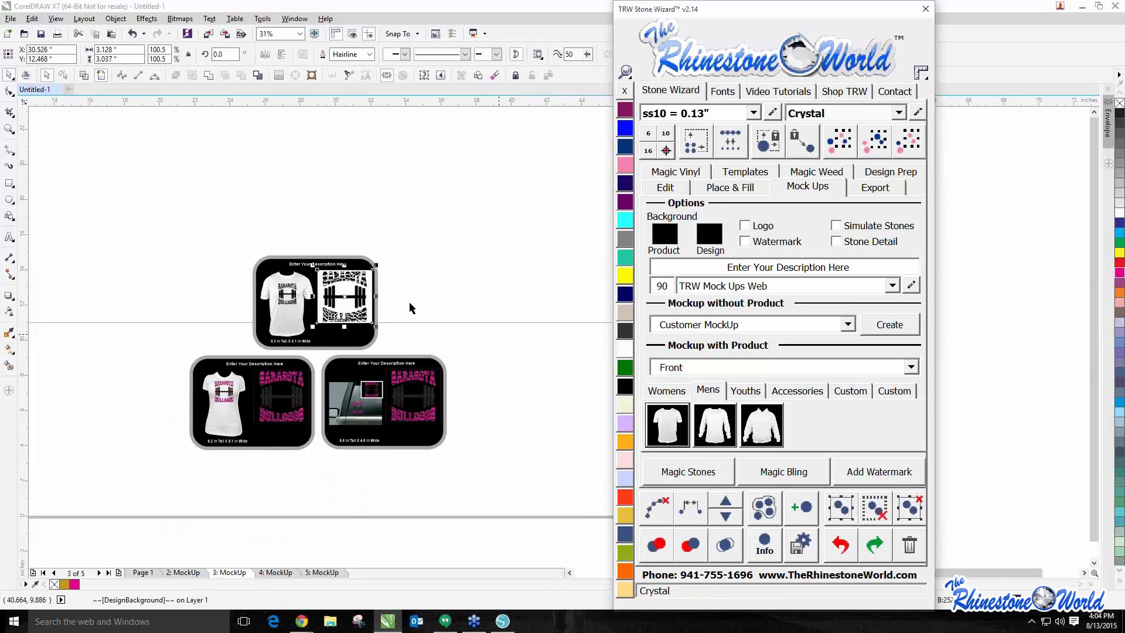
Examine the decal closely on the men's T-shirt, women's T-shirt and car window mockups
scroll(328, 314, up, 2)
scroll(345, 287, down, 2)
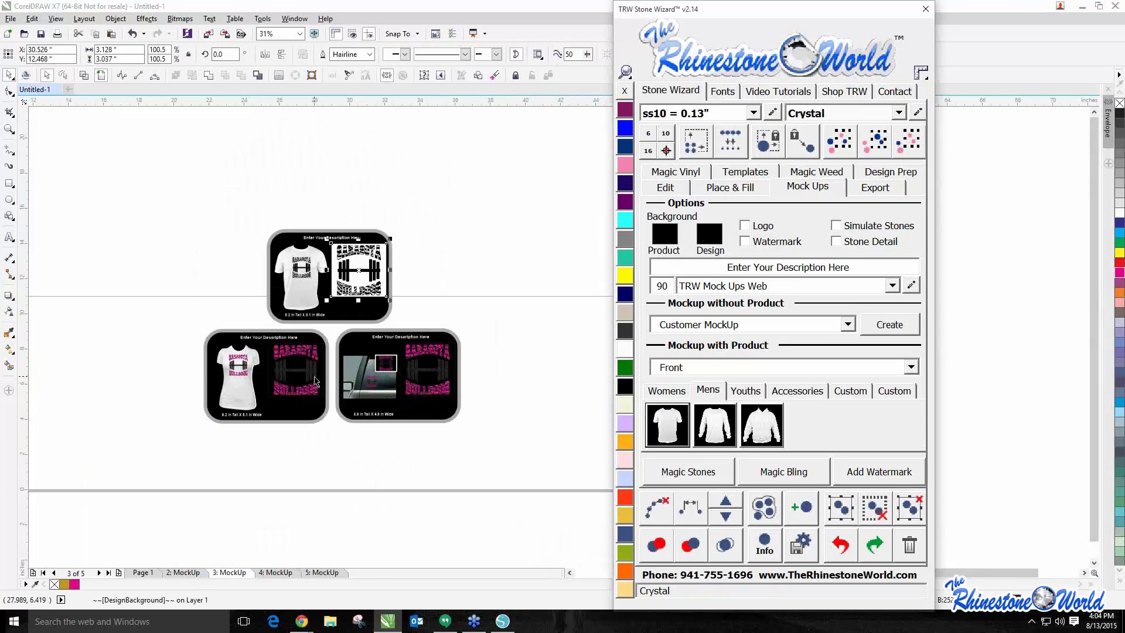
scroll(298, 383, up, 1)
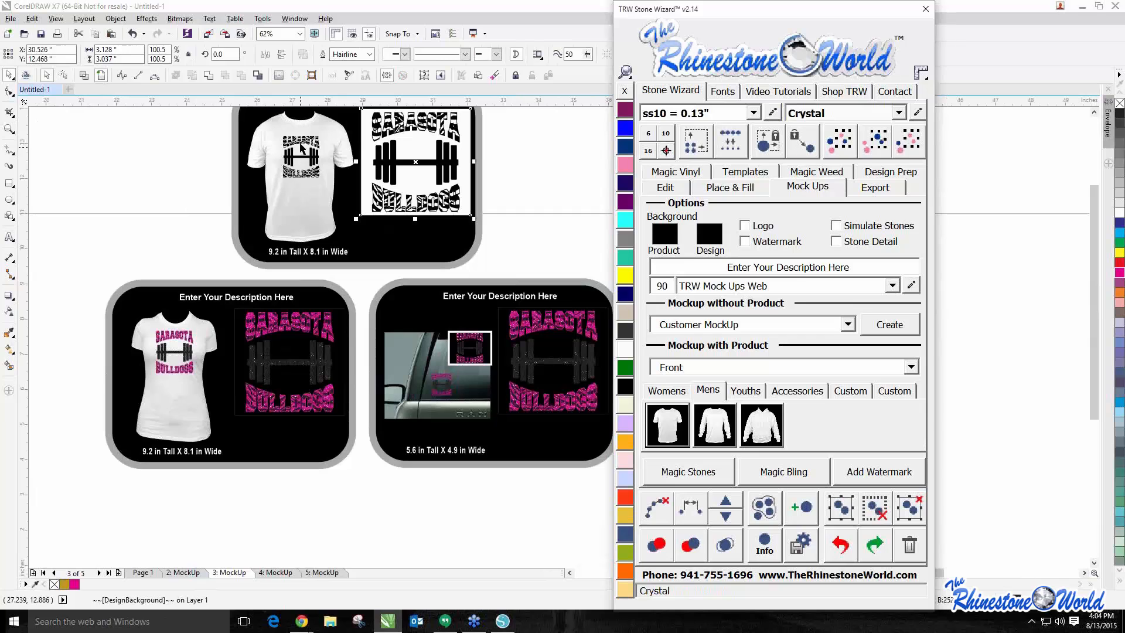
scroll(459, 381, up, 2)
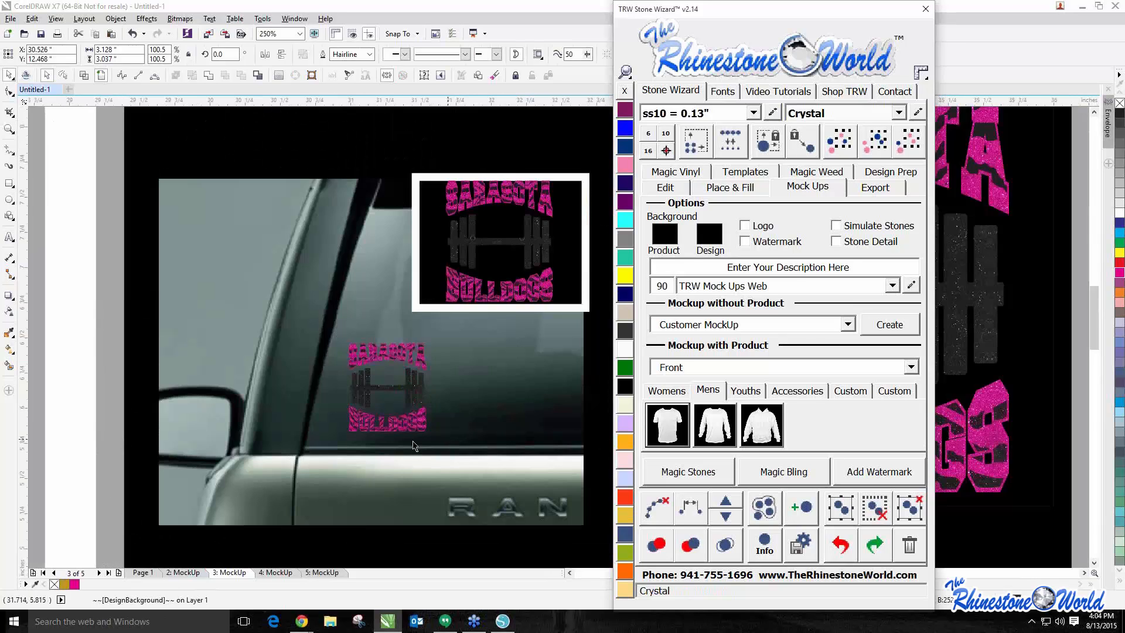
scroll(413, 445, down, 2)
scroll(381, 472, up, 1)
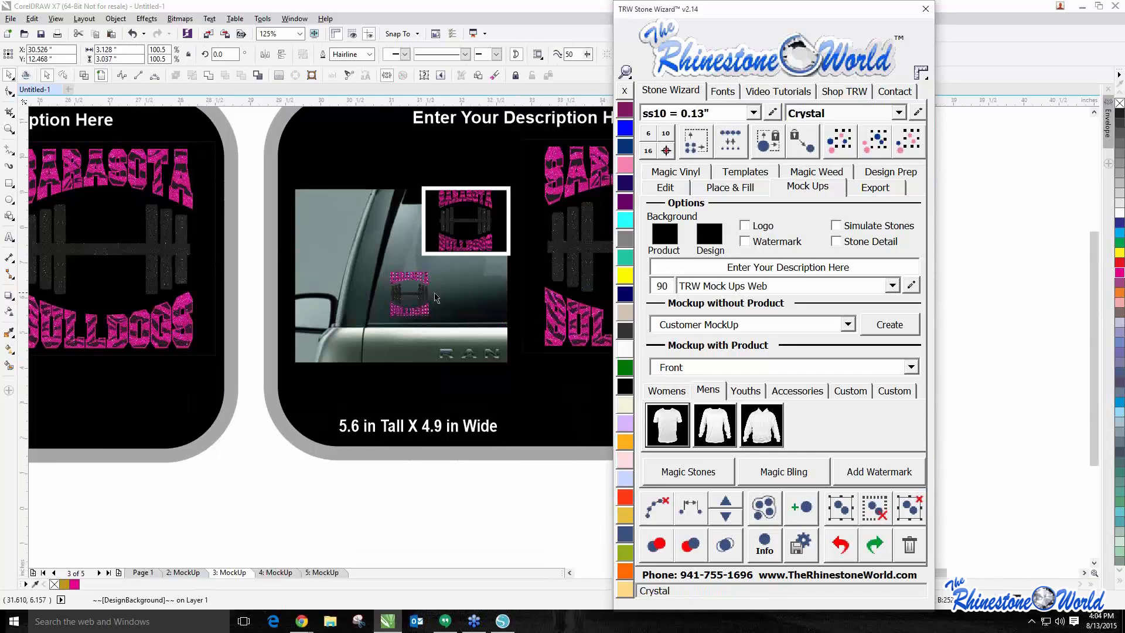
scroll(432, 299, down, 2)
scroll(283, 328, up, 2)
scroll(287, 295, down, 1)
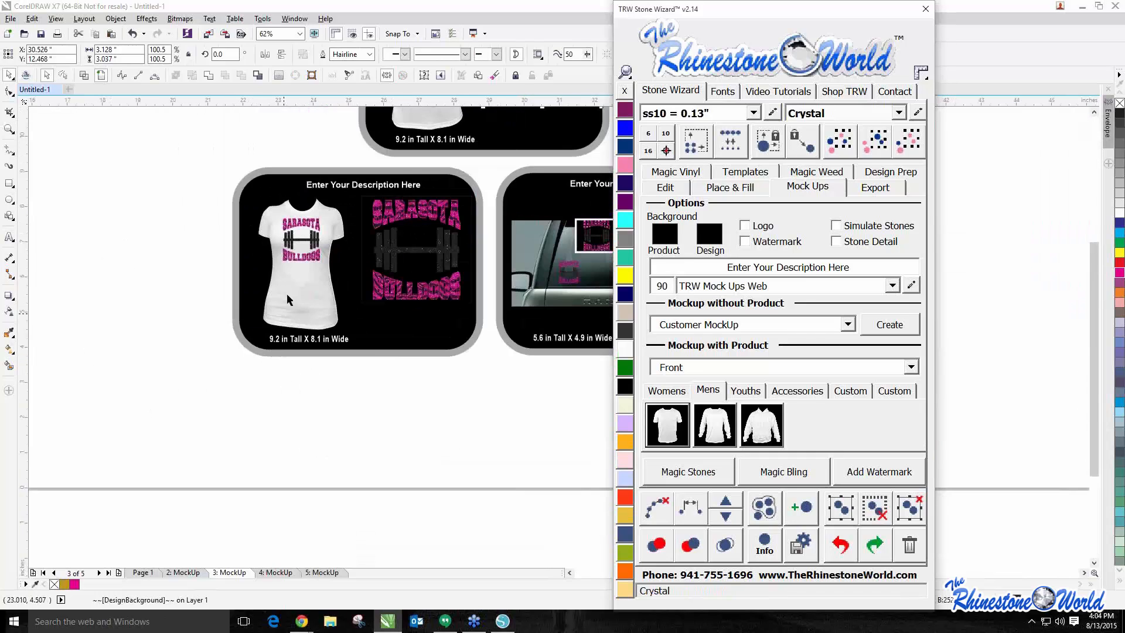
scroll(311, 230, up, 1)
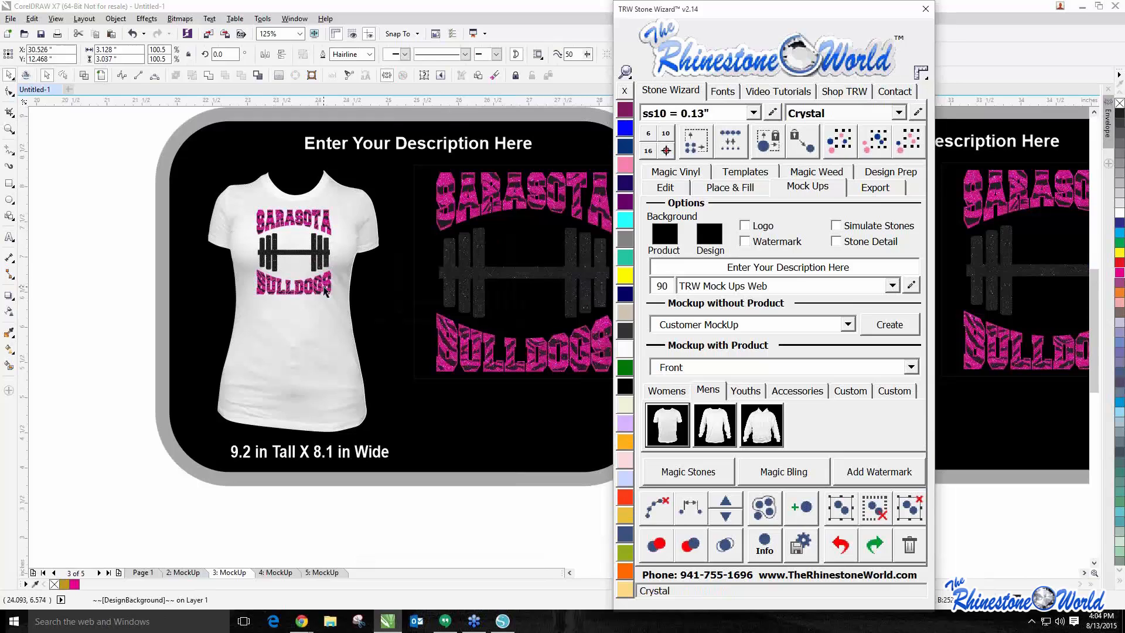
scroll(323, 291, down, 3)
scroll(309, 260, up, 3)
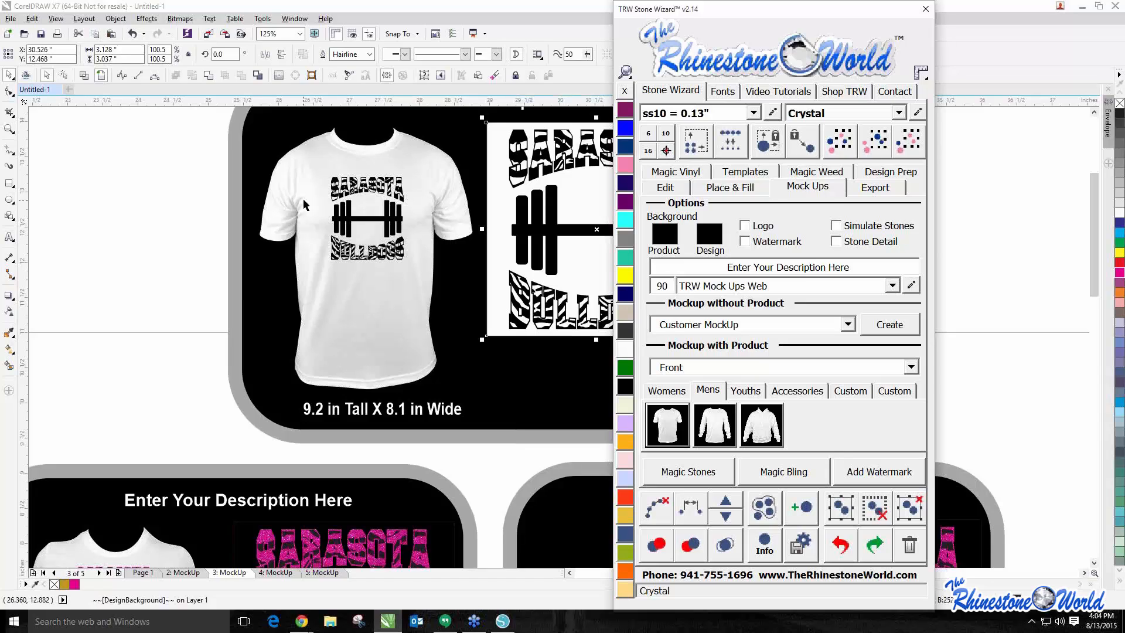
scroll(251, 182, down, 5)
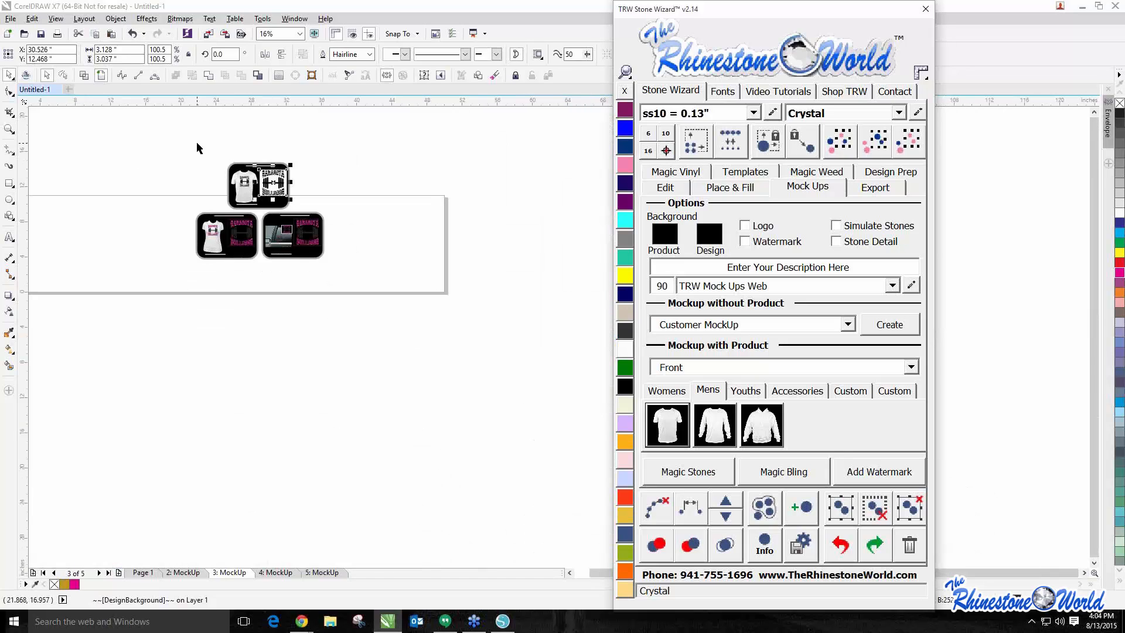
Move all three mockups together down onto the page and open the export options
drag(170, 147, 363, 265)
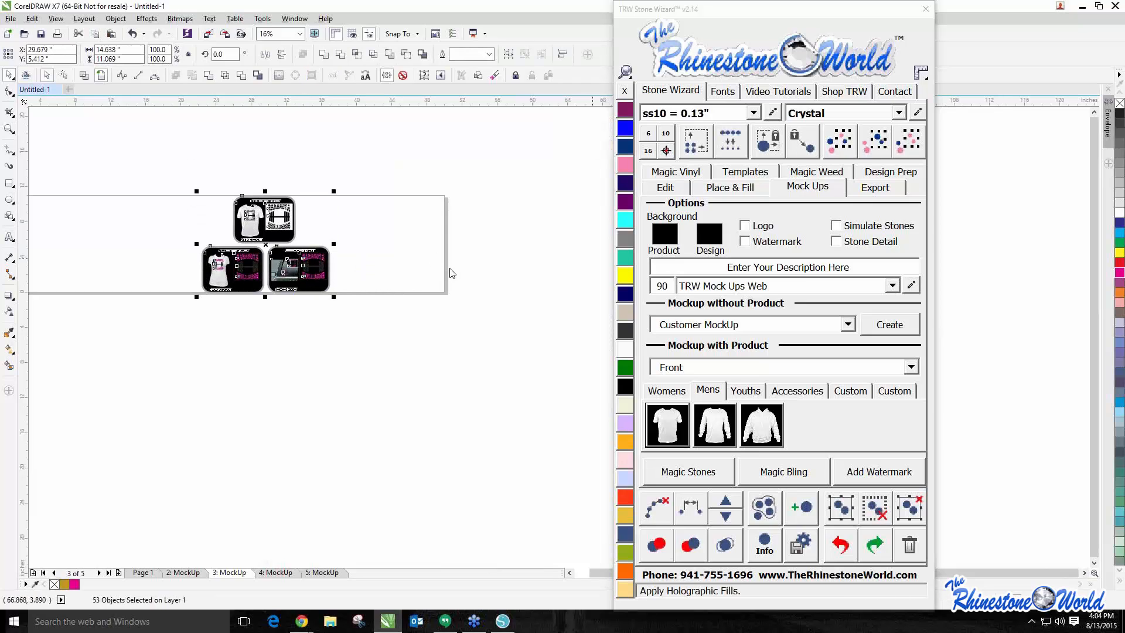
click(877, 187)
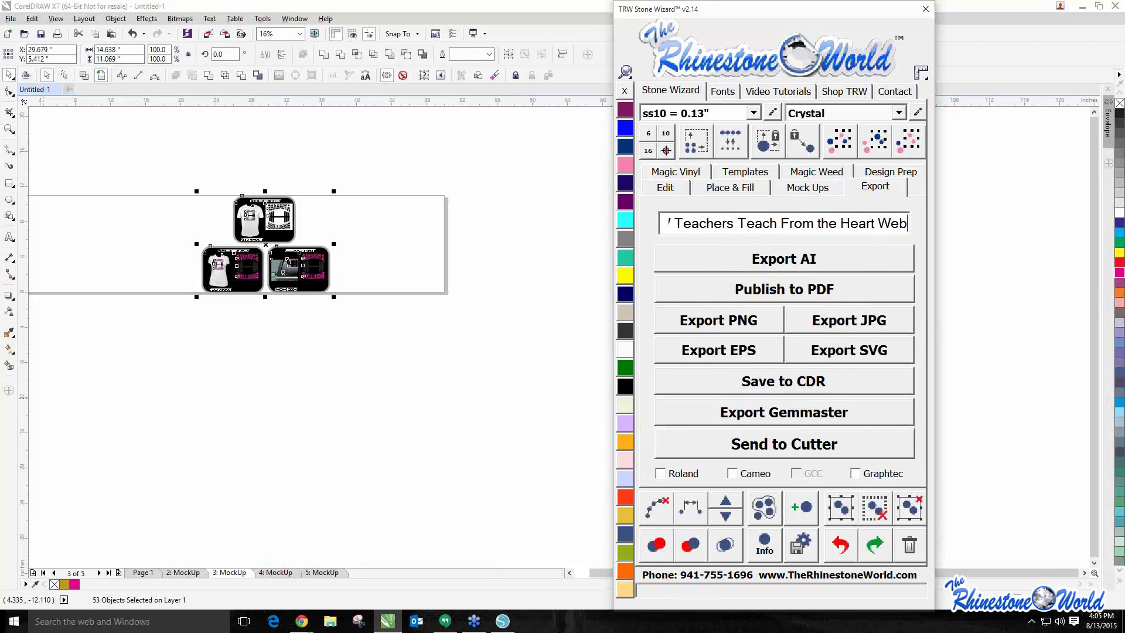
Try several colors on the men's mockup design background, including Amethyst and TRW Webinar 7.8, and settle on Cobalt
click(181, 311)
scroll(286, 186, up, 5)
click(286, 176)
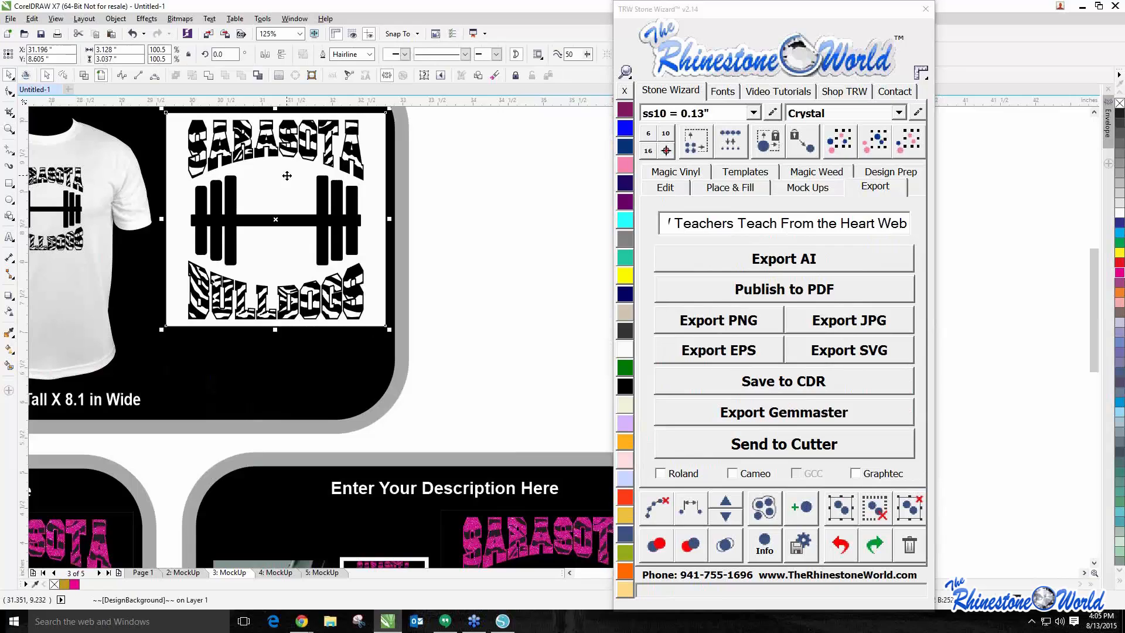
click(625, 201)
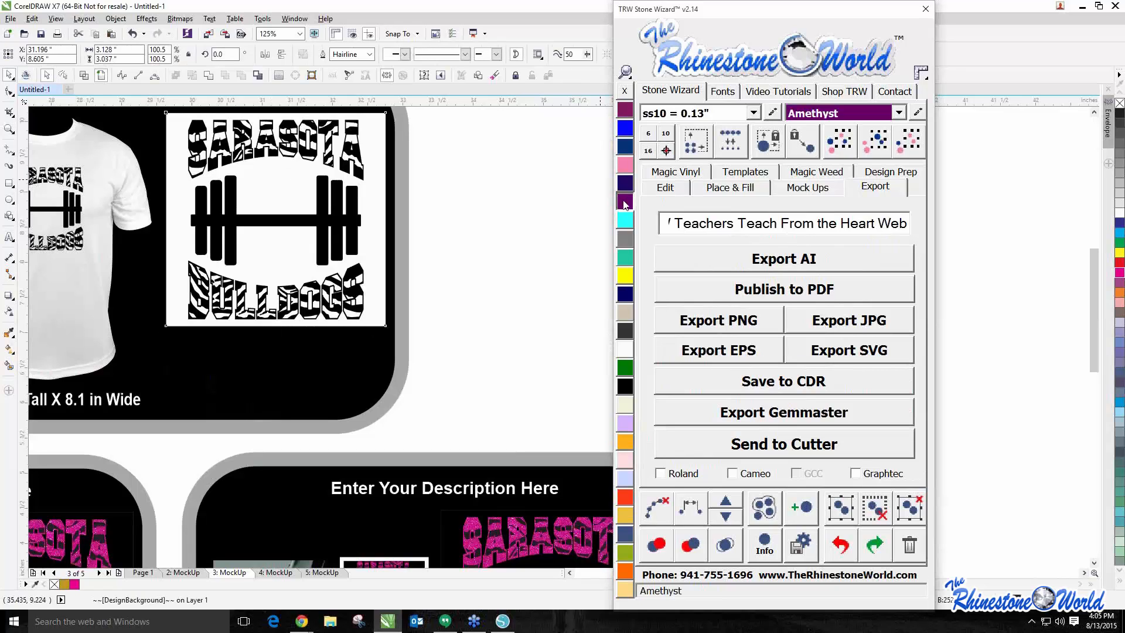
click(625, 170)
click(625, 146)
click(625, 127)
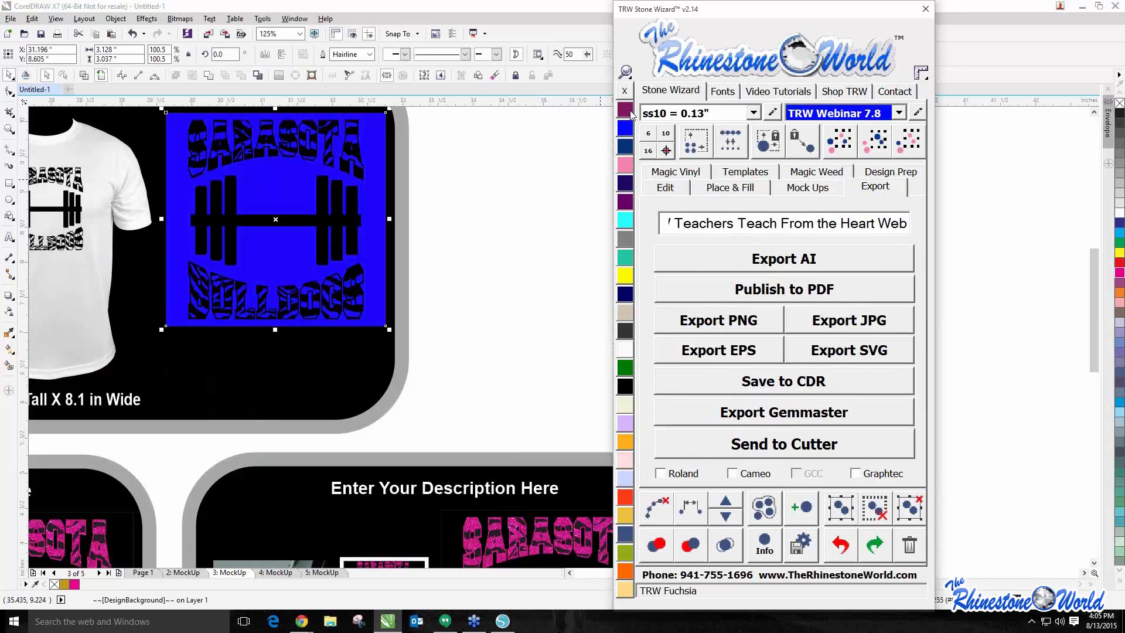
click(626, 112)
click(625, 293)
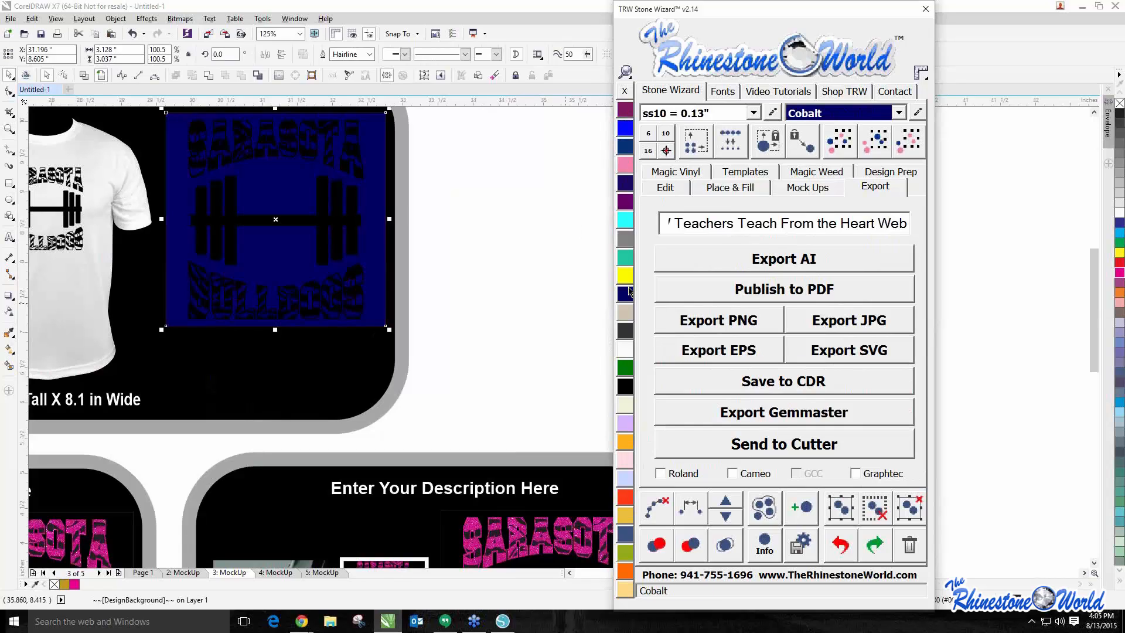
click(521, 272)
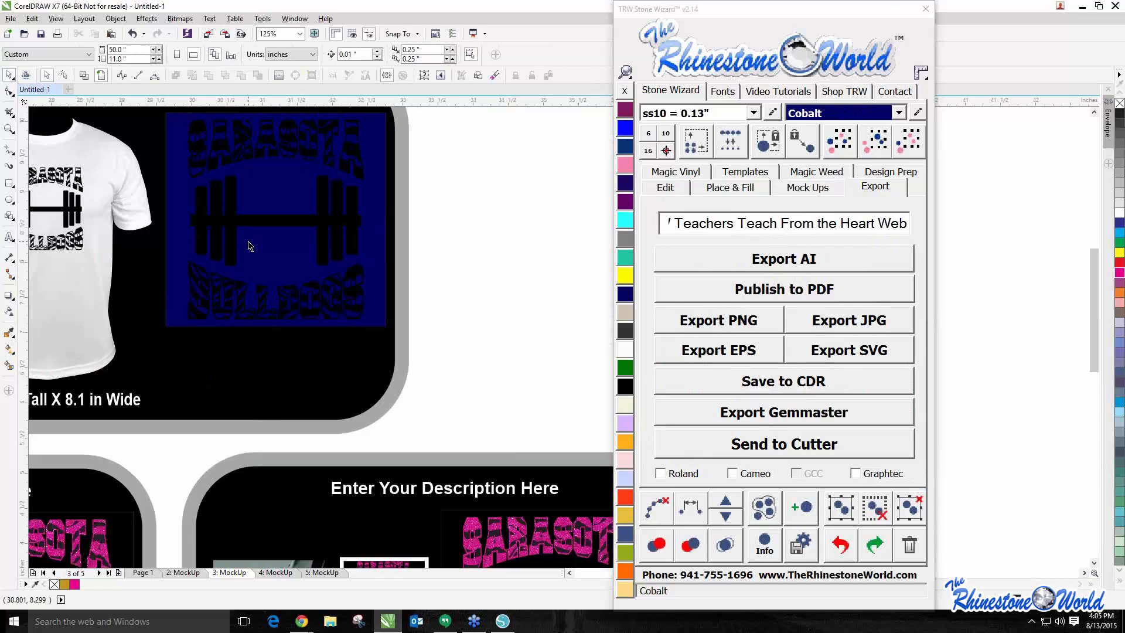
Inspect the three mockups together and up close, comparing the decal on the car window, women's T-shirt and men's T-shirt
scroll(504, 334, down, 2)
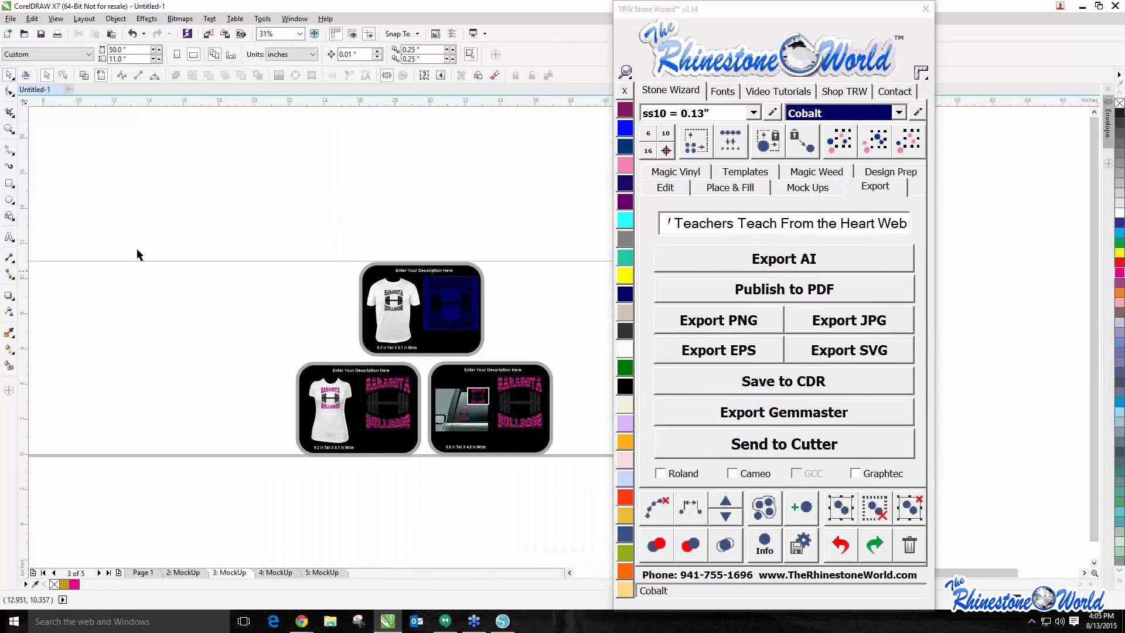
drag(151, 252, 586, 505)
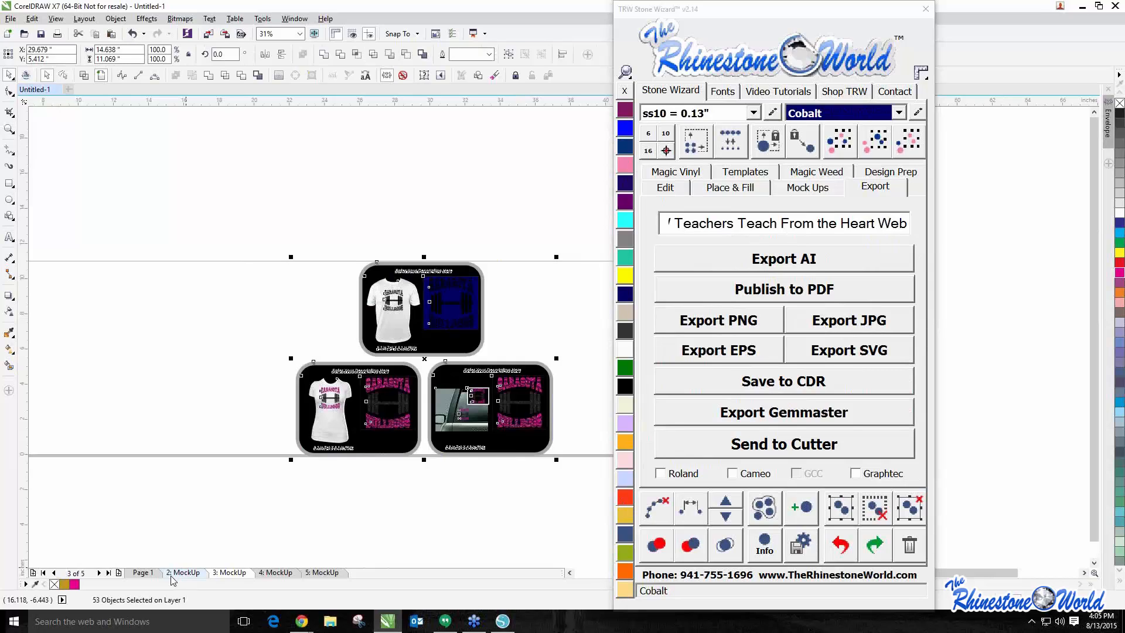
click(205, 339)
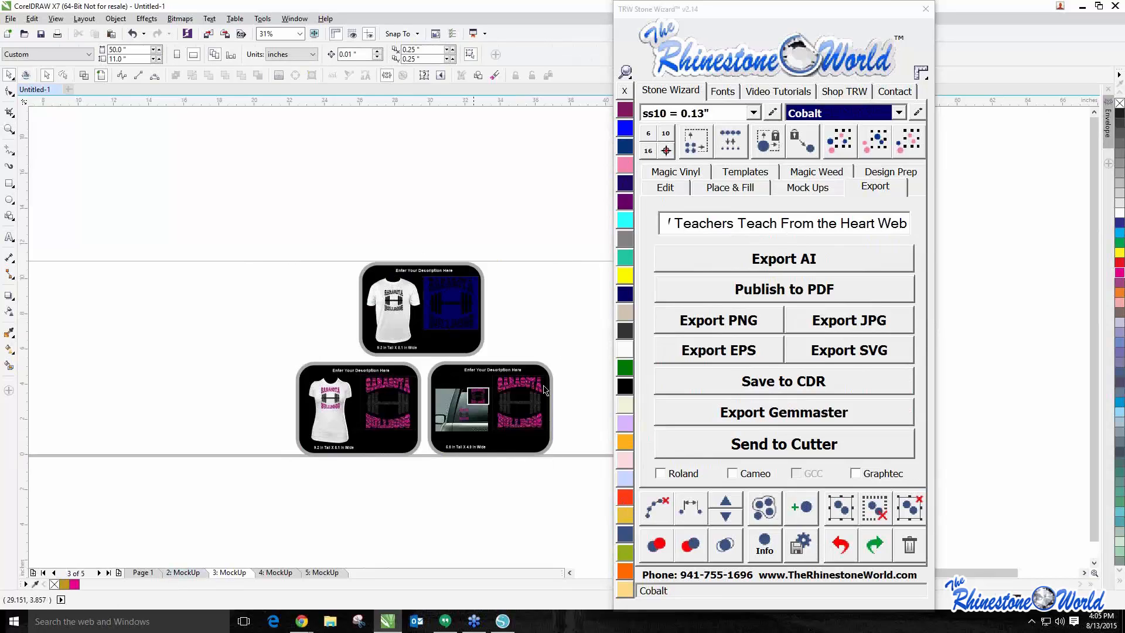
scroll(514, 408, up, 1)
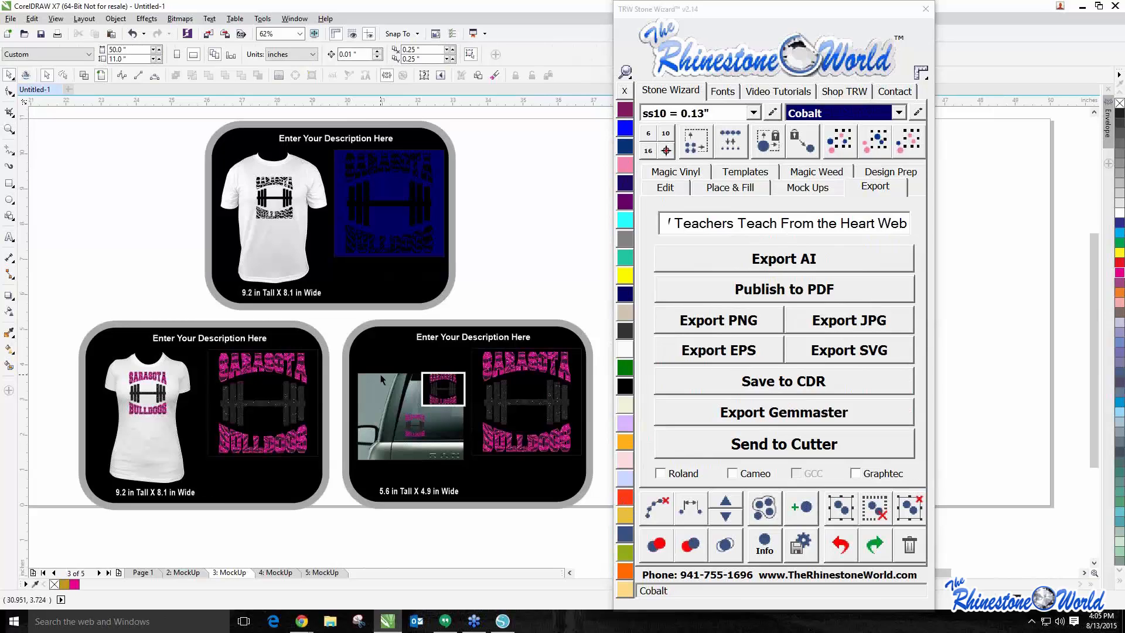
scroll(435, 448, up, 2)
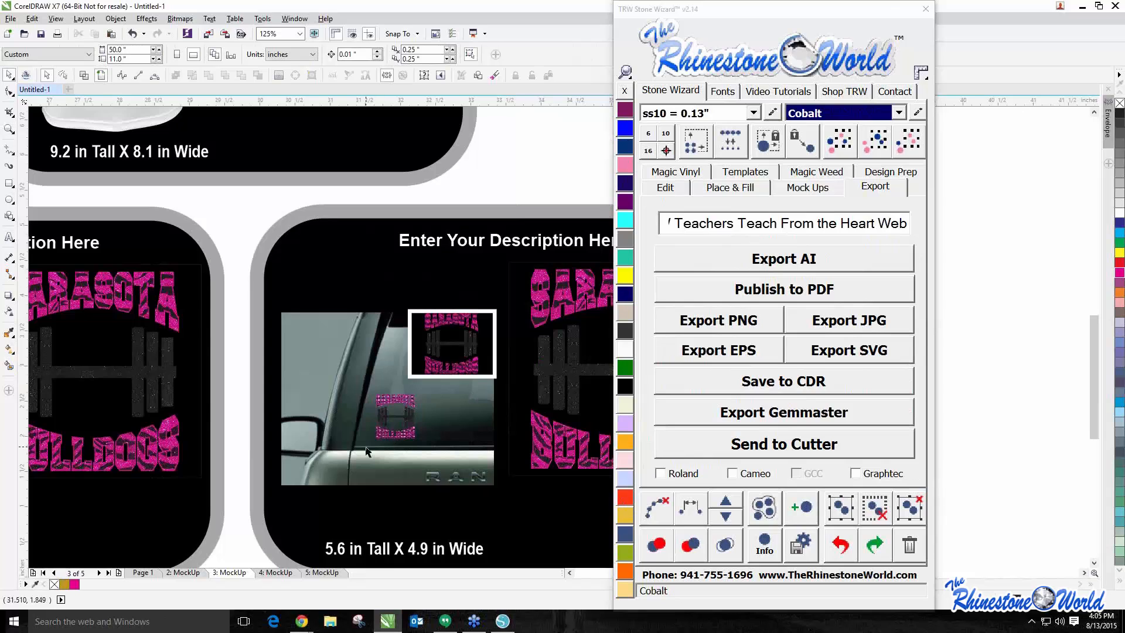
scroll(419, 398, up, 2)
scroll(419, 398, up, 1)
scroll(376, 424, down, 3)
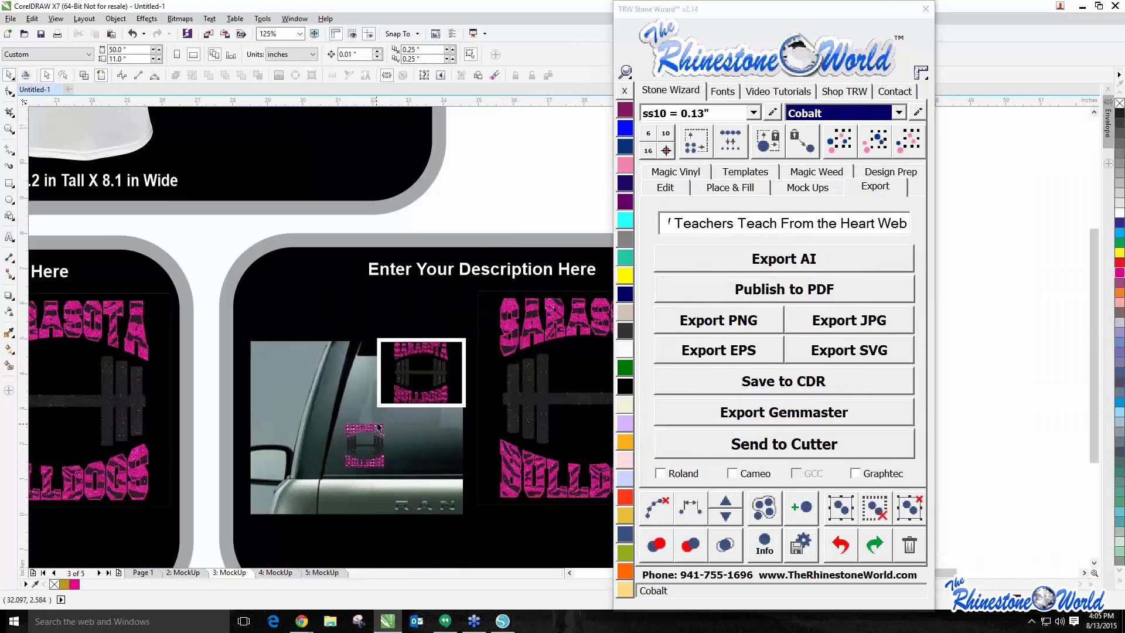
scroll(85, 428, up, 2)
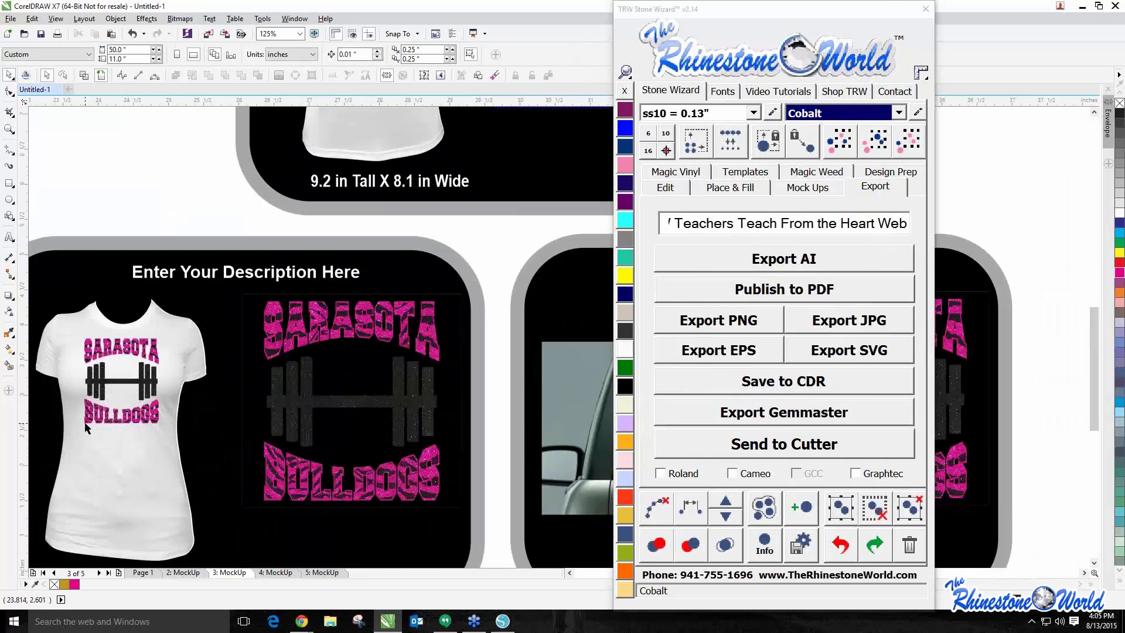
scroll(86, 428, up, 2)
scroll(88, 428, down, 4)
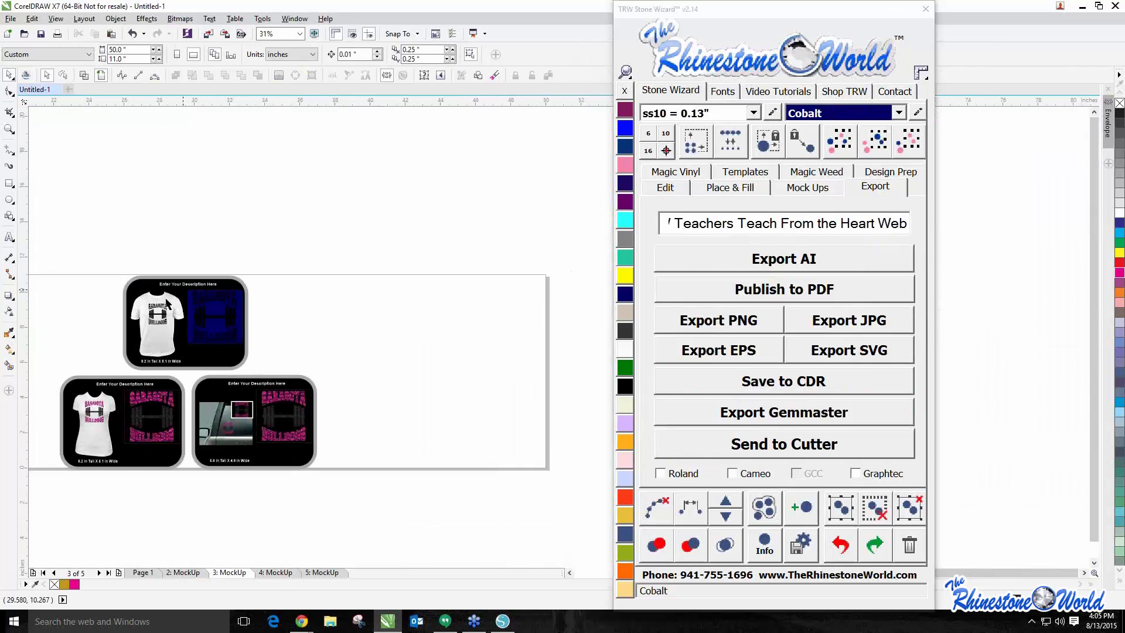
scroll(167, 303, up, 2)
scroll(293, 324, down, 2)
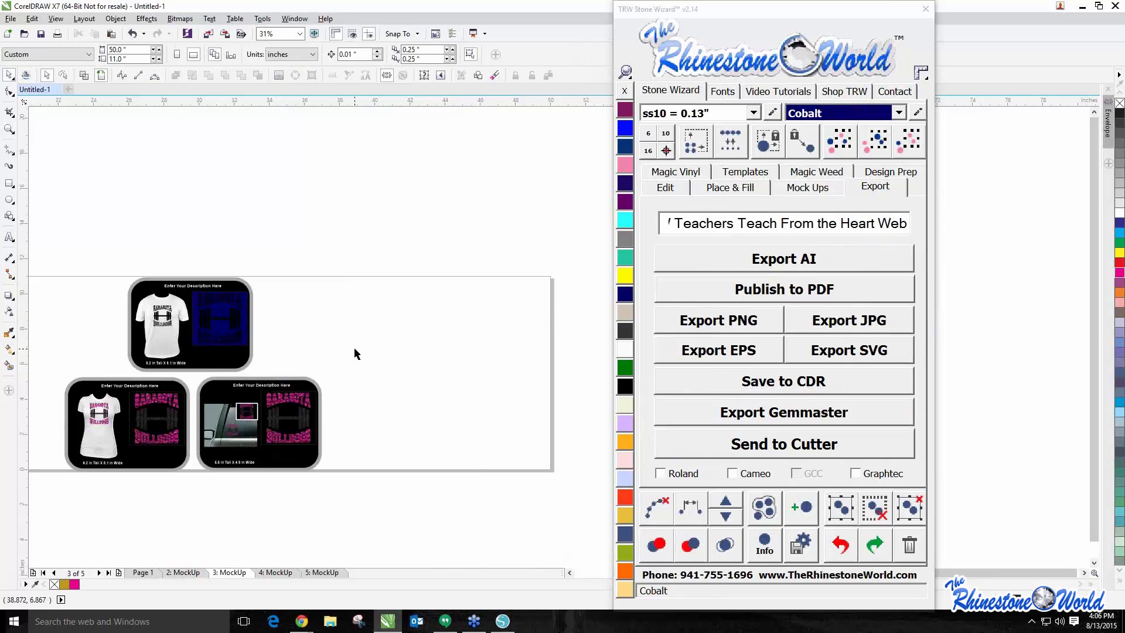
Review the two sets of custom products available for mockups
click(811, 187)
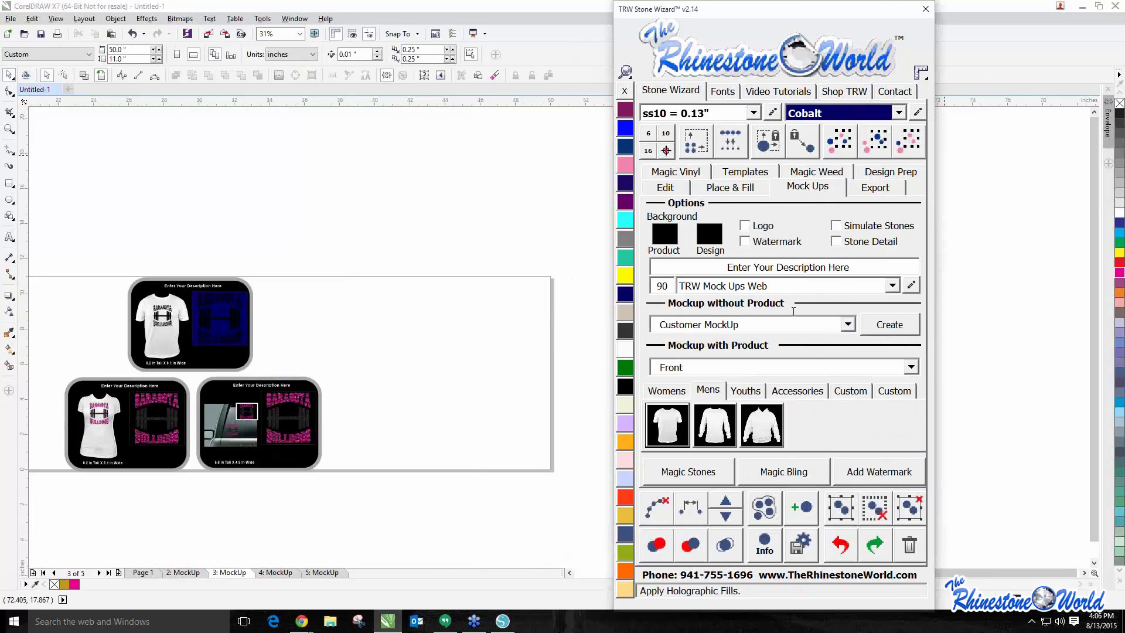
click(849, 390)
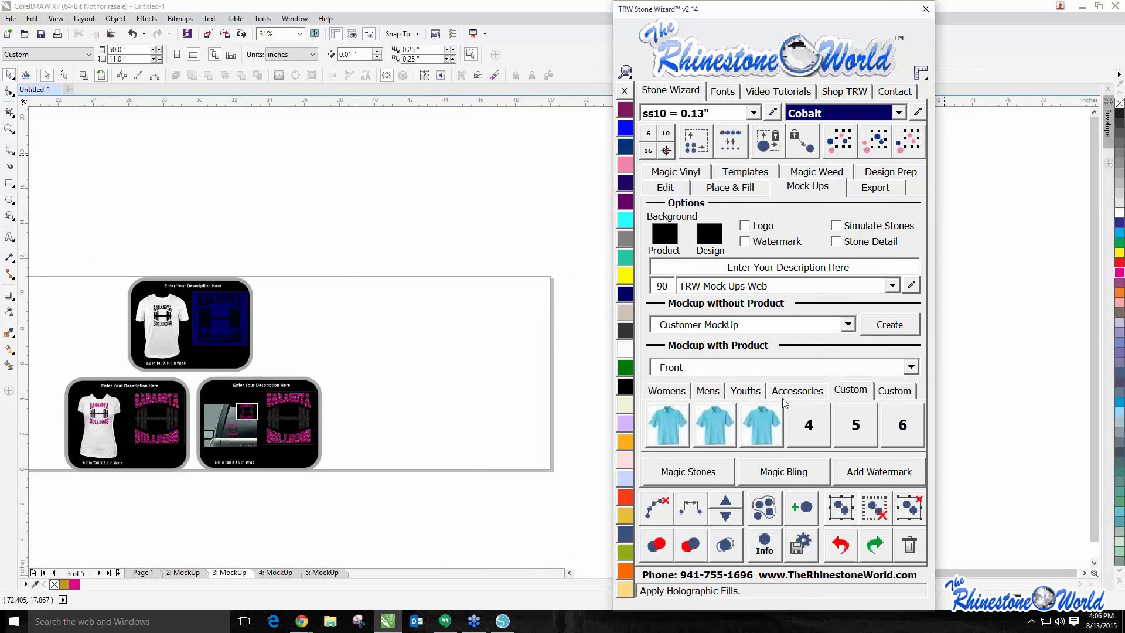
click(906, 391)
click(867, 390)
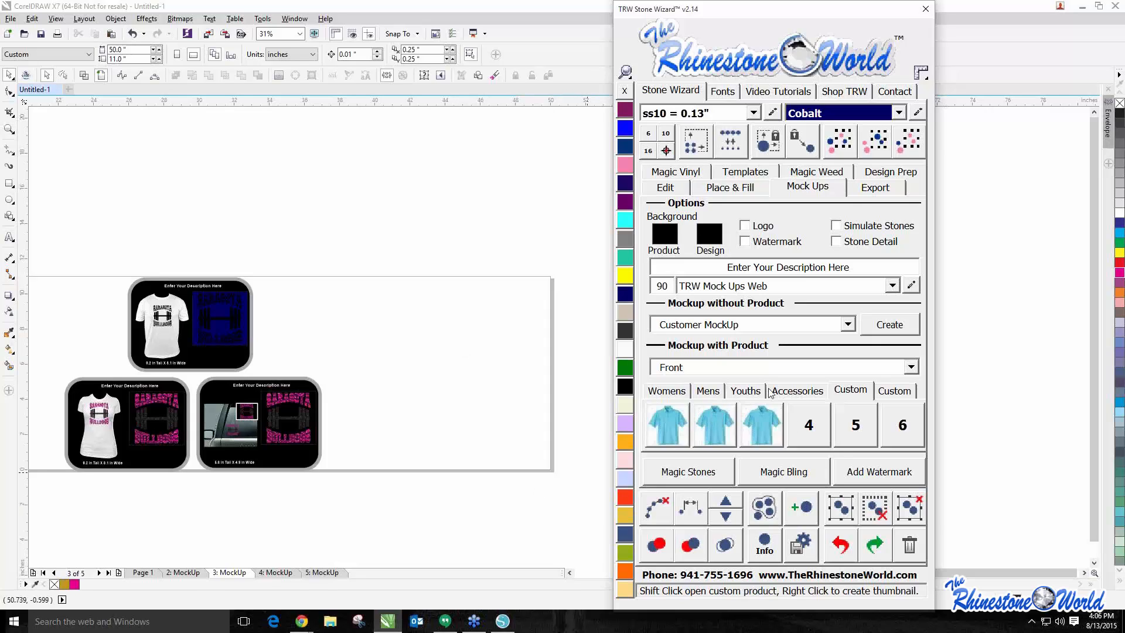
click(614, 413)
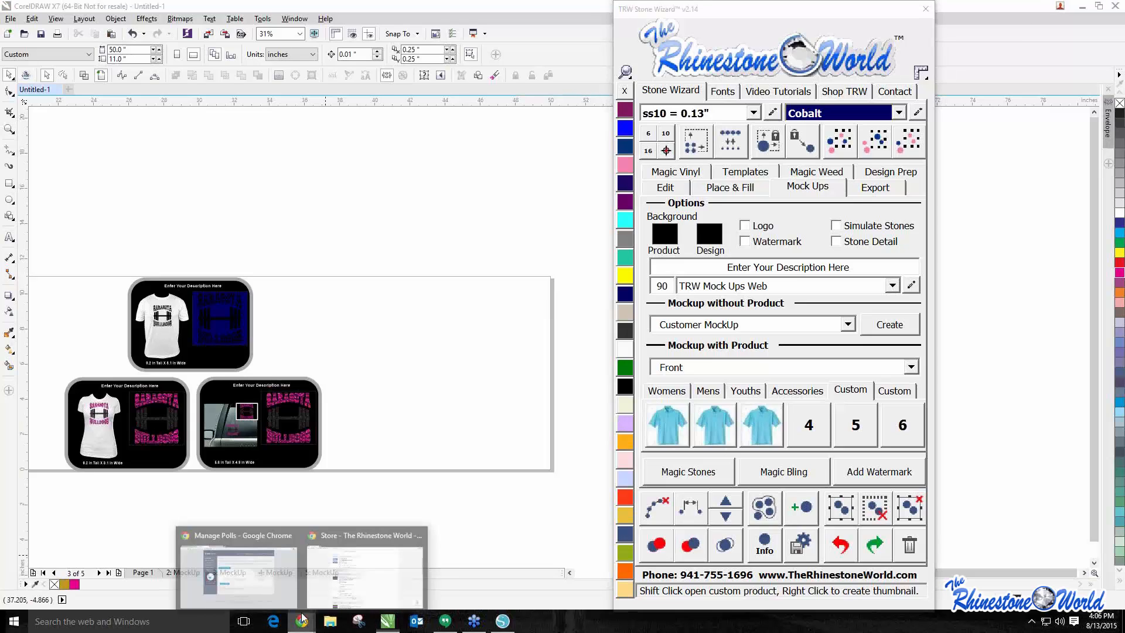
Delete all parts of the SARASOTA BULLDOGS barbell decal from Page 1
click(143, 574)
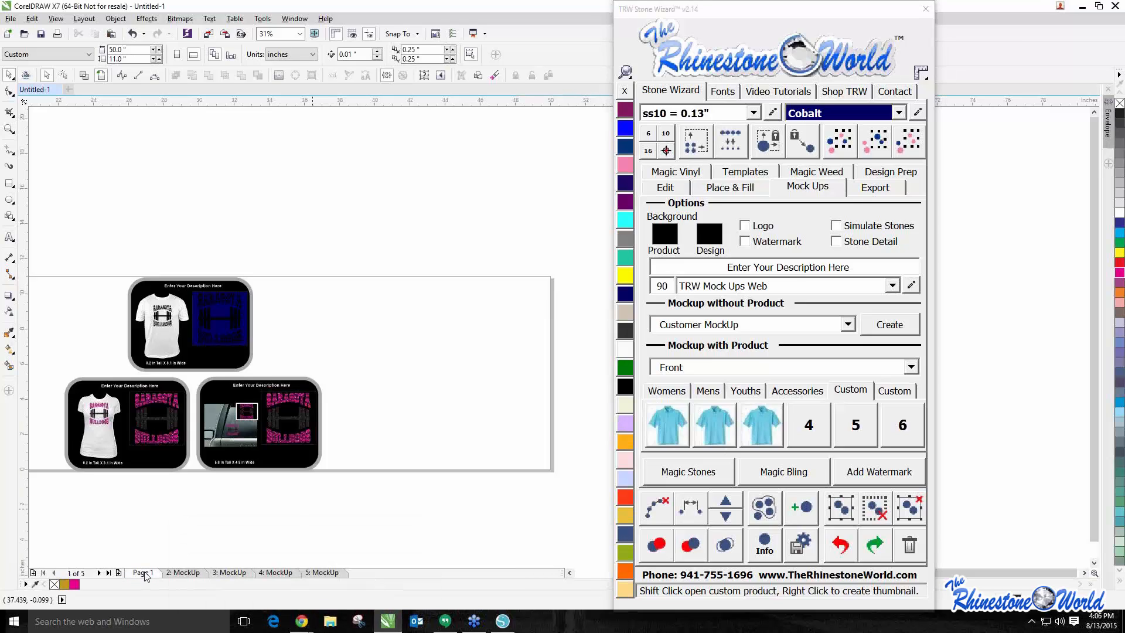
scroll(319, 461, down, 2)
drag(162, 347, 345, 485)
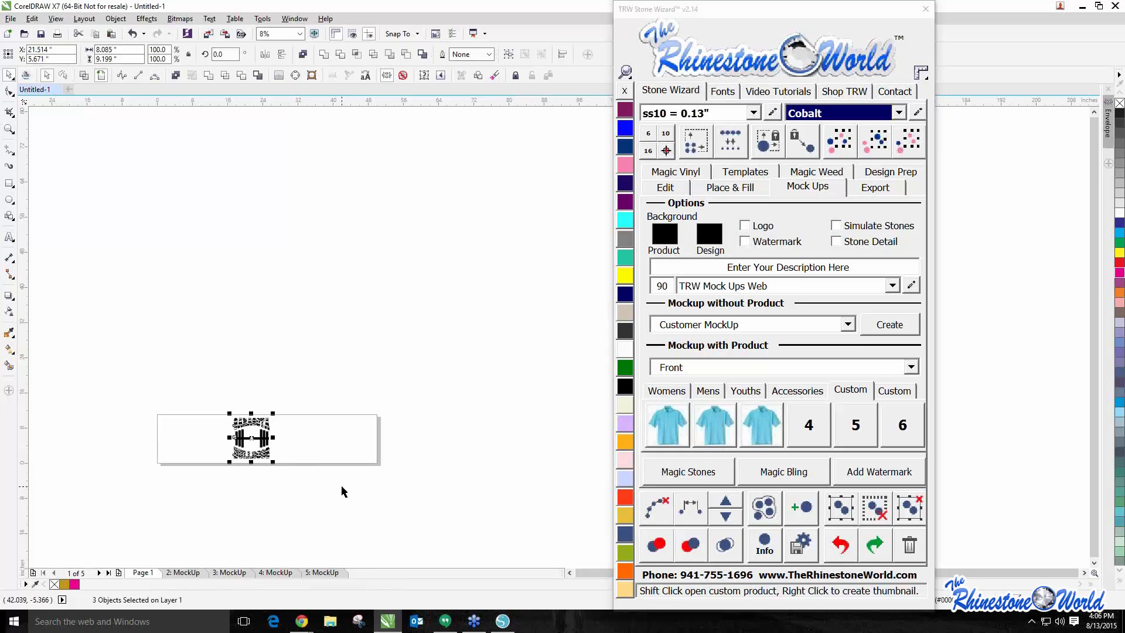
key(Delete)
scroll(276, 487, up, 1)
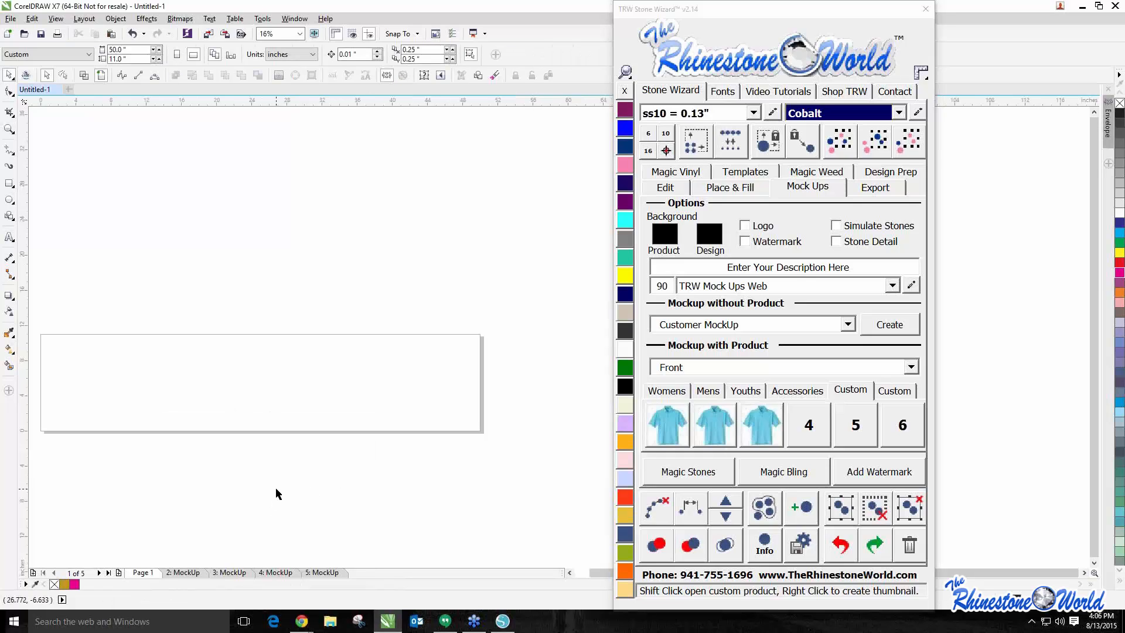
Add the text CHEER on Page 1 and enlarge it to about 11 inches wide
scroll(257, 455, up, 3)
key(F8)
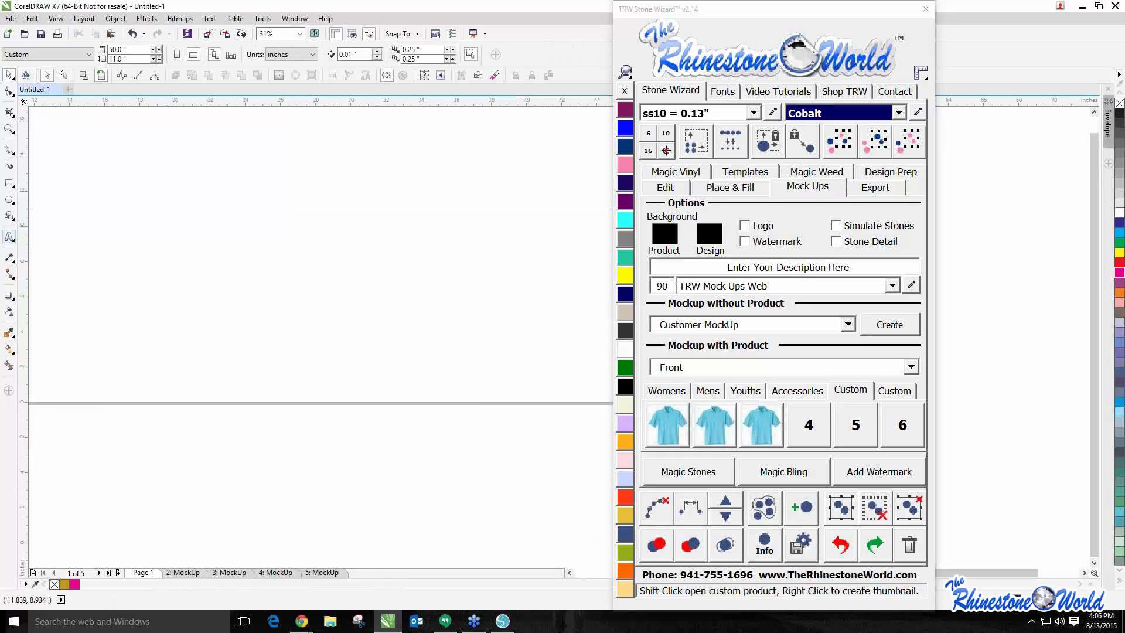
click(322, 295)
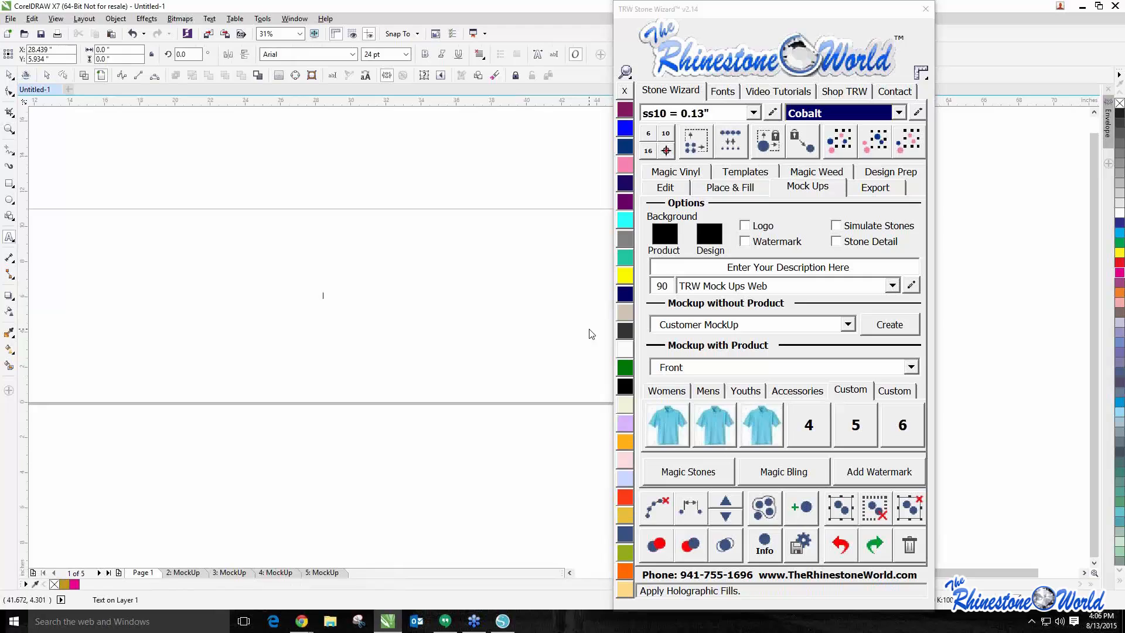
text(CHEER)
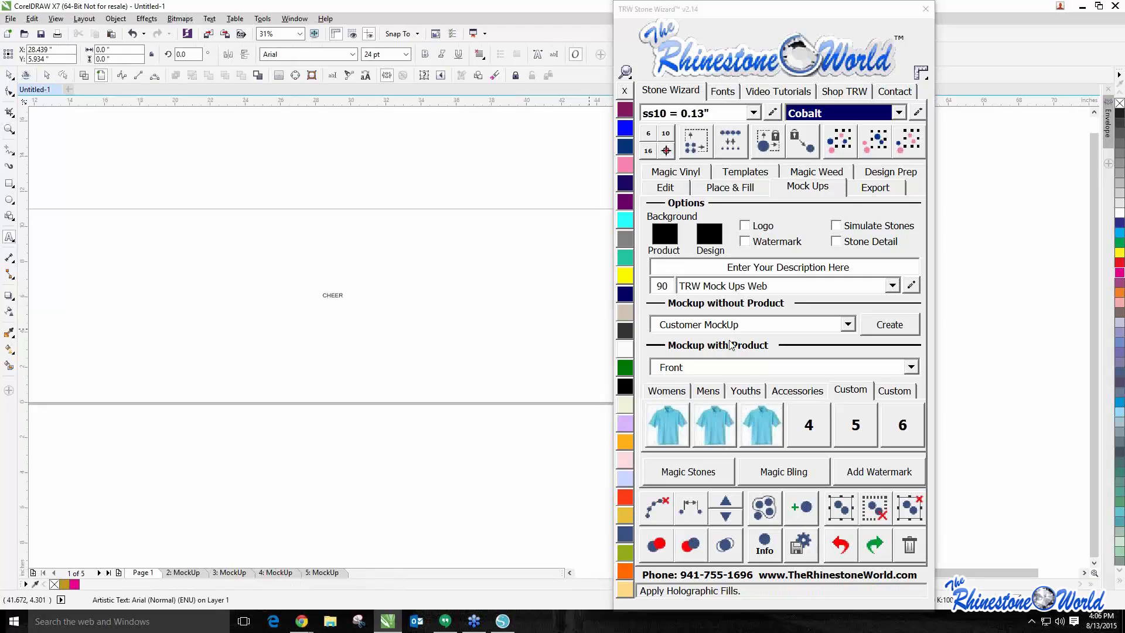
click(320, 309)
drag(319, 306, 155, 370)
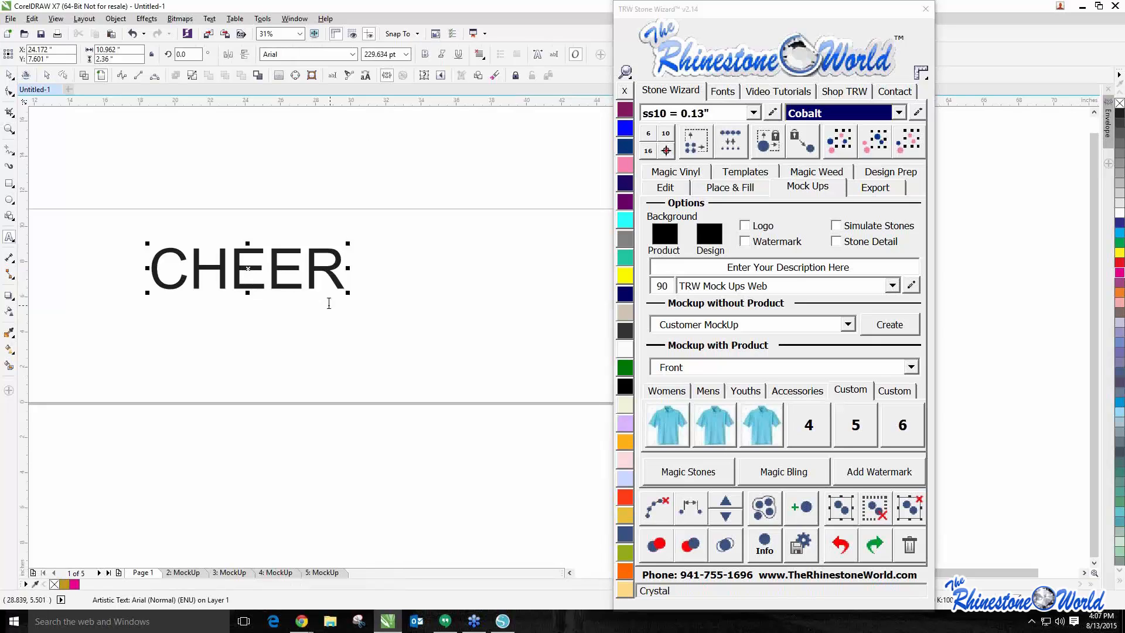
Find the TRW fonts and apply TRW Chev 3 Multi Dec Athletic 4 to the CHEER text
click(722, 91)
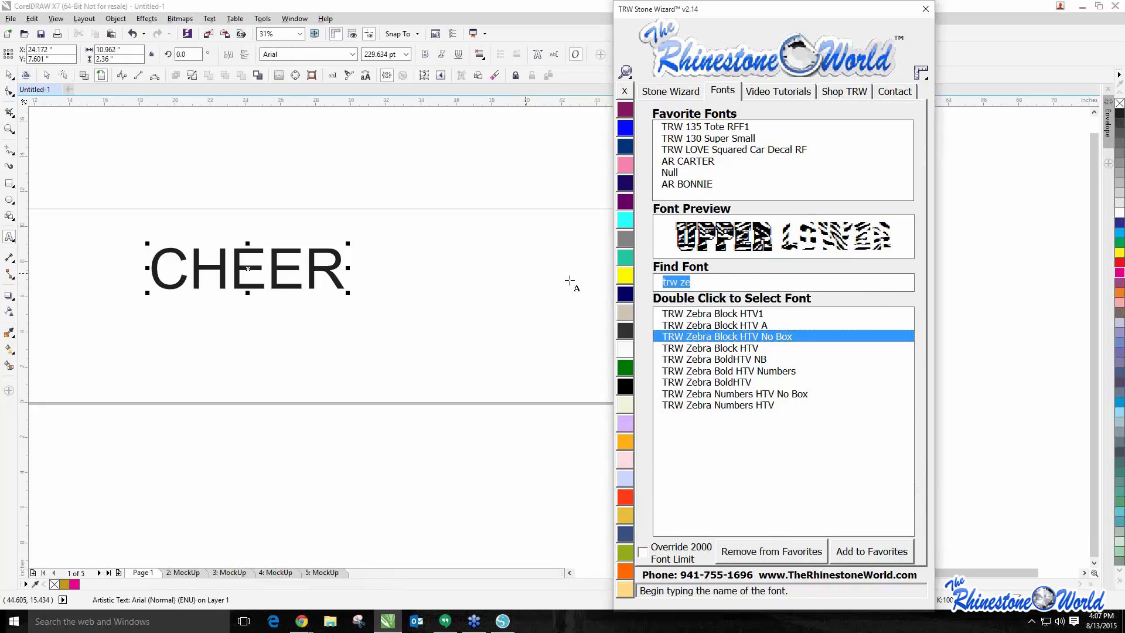
key(BackSpace)
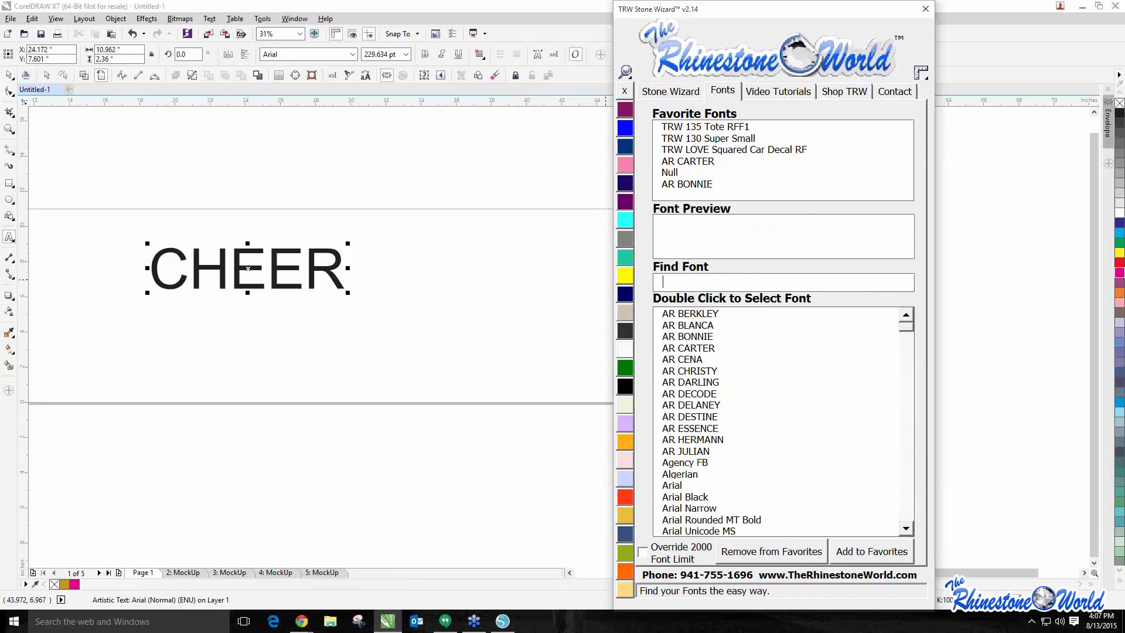
text(trw)
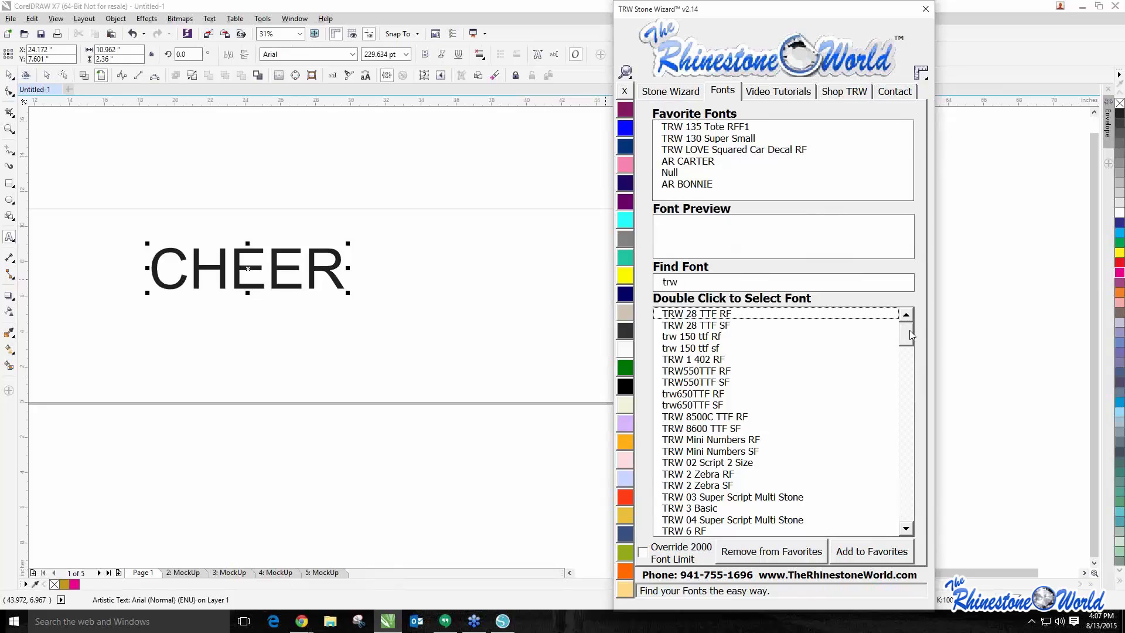
drag(908, 336, 928, 528)
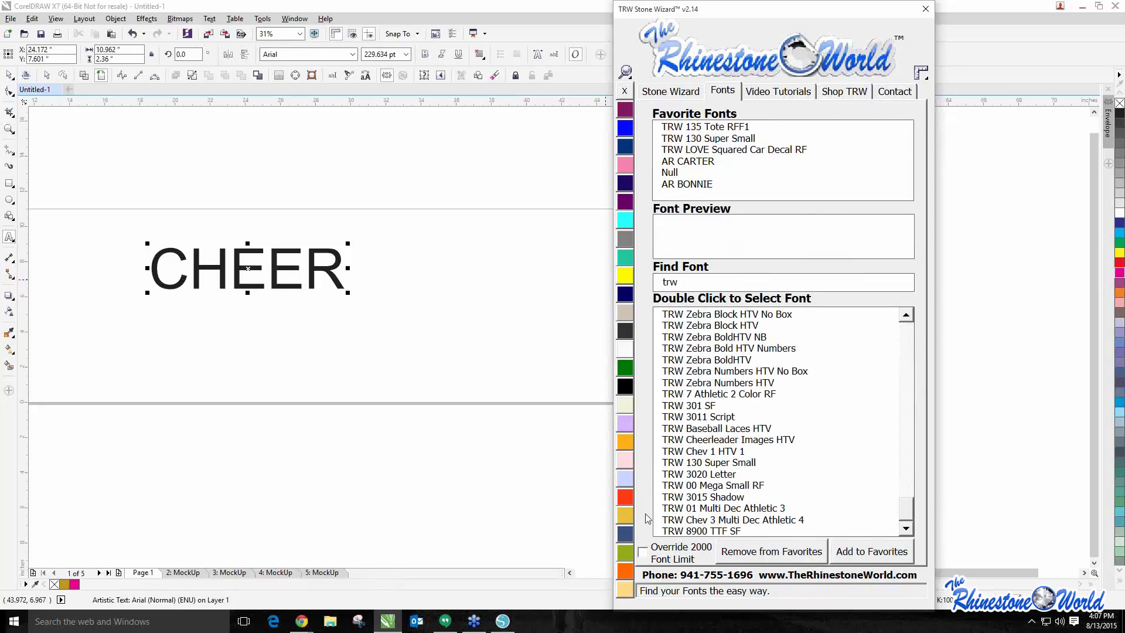
double_click(706, 519)
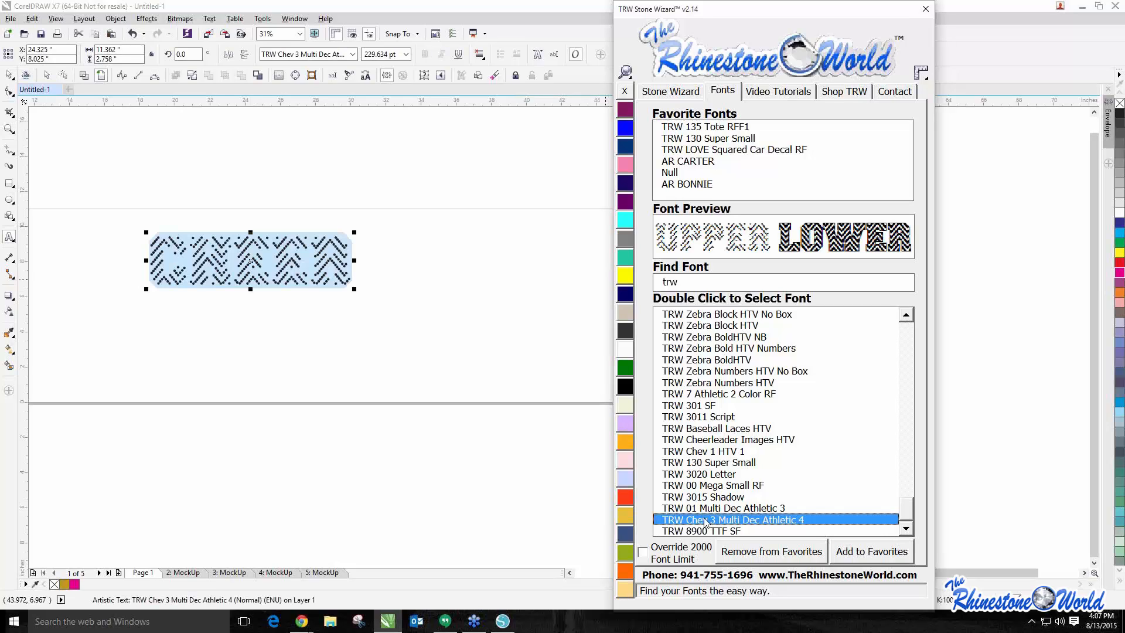
Try changing the case of the CHEER text to uppercase
click(364, 76)
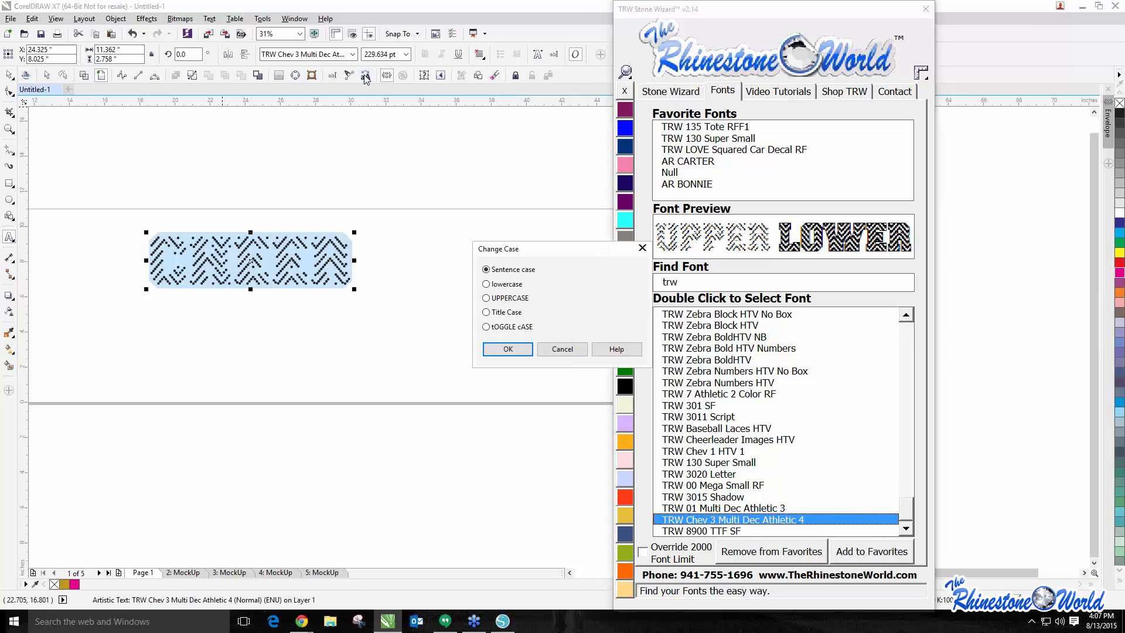
click(503, 299)
click(508, 349)
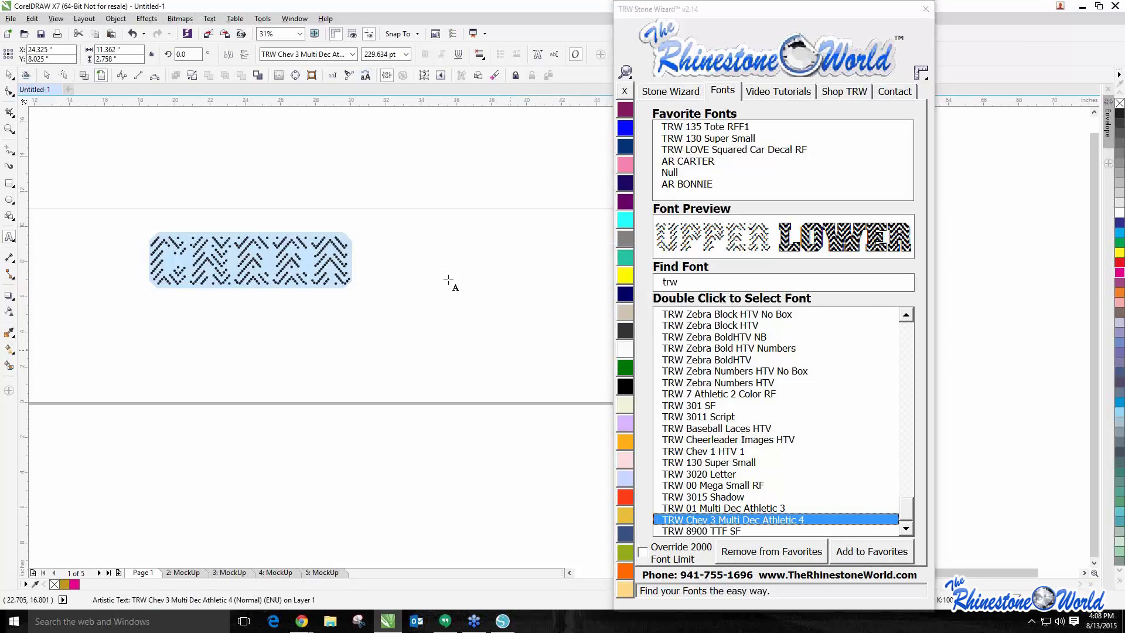
Change the CHEER text to lowercase and enlarge it to about 27.6 inches wide
click(365, 75)
click(513, 285)
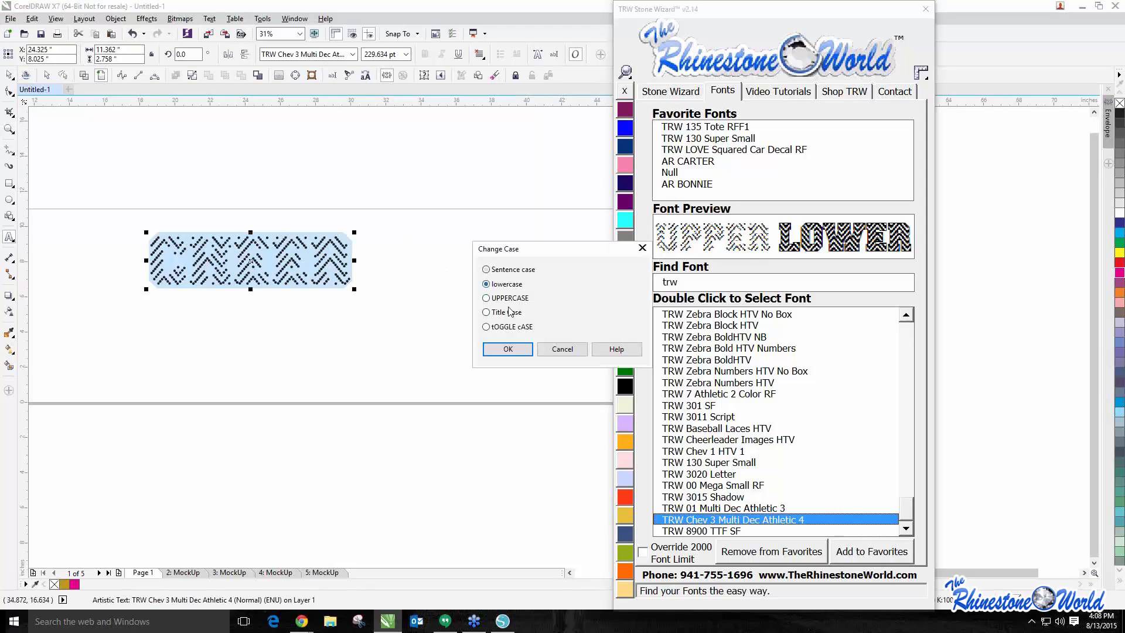
click(508, 349)
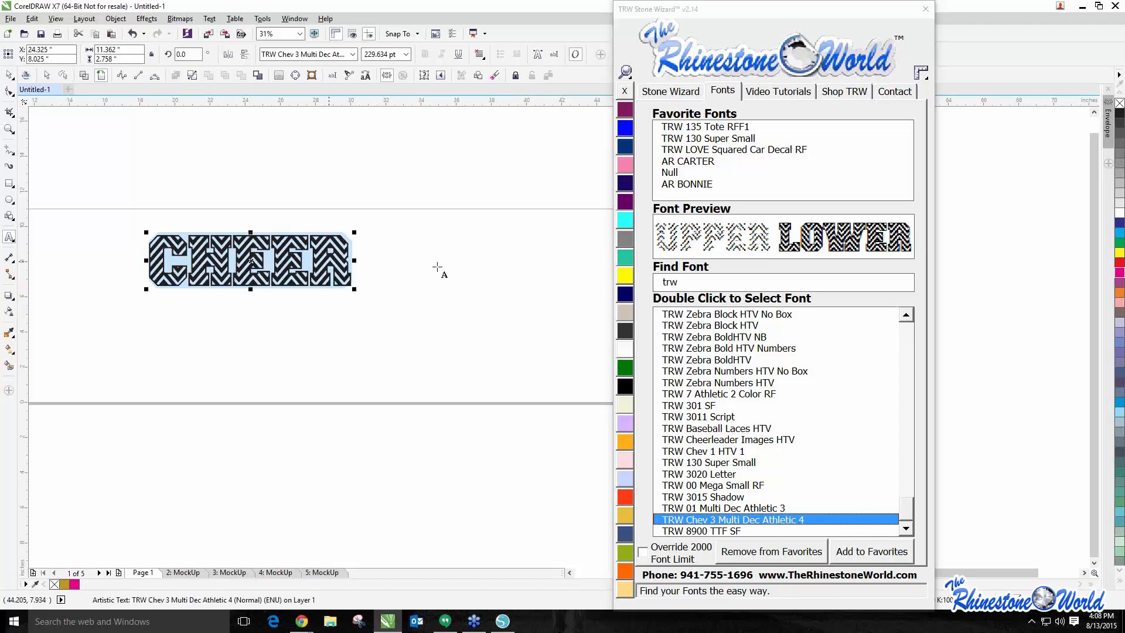
drag(354, 289, 606, 395)
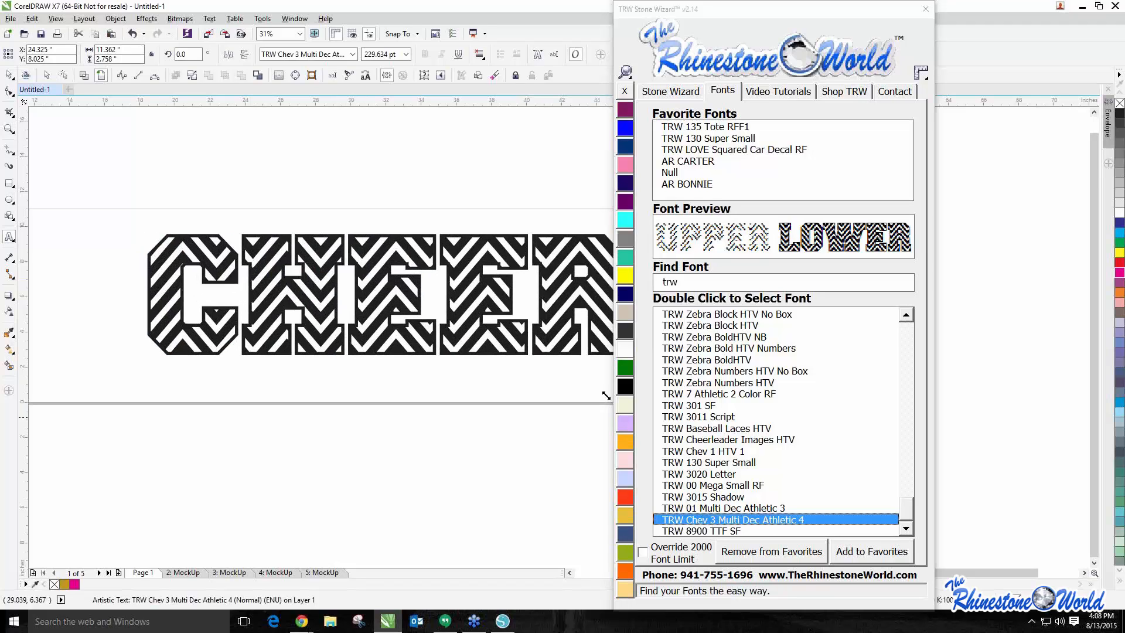
click(10, 75)
click(126, 159)
Move the CHEER text left across the page so its center sits at about X 25.7, Y 6.3 inches
scroll(296, 267, down, 2)
scroll(323, 270, up, 4)
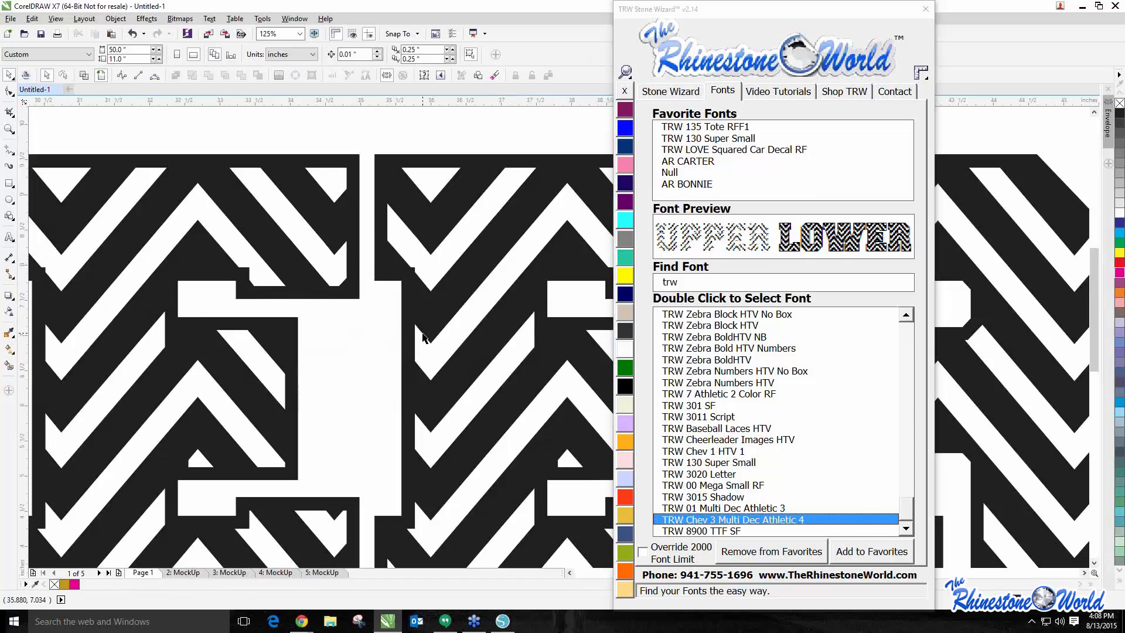
scroll(423, 337, down, 4)
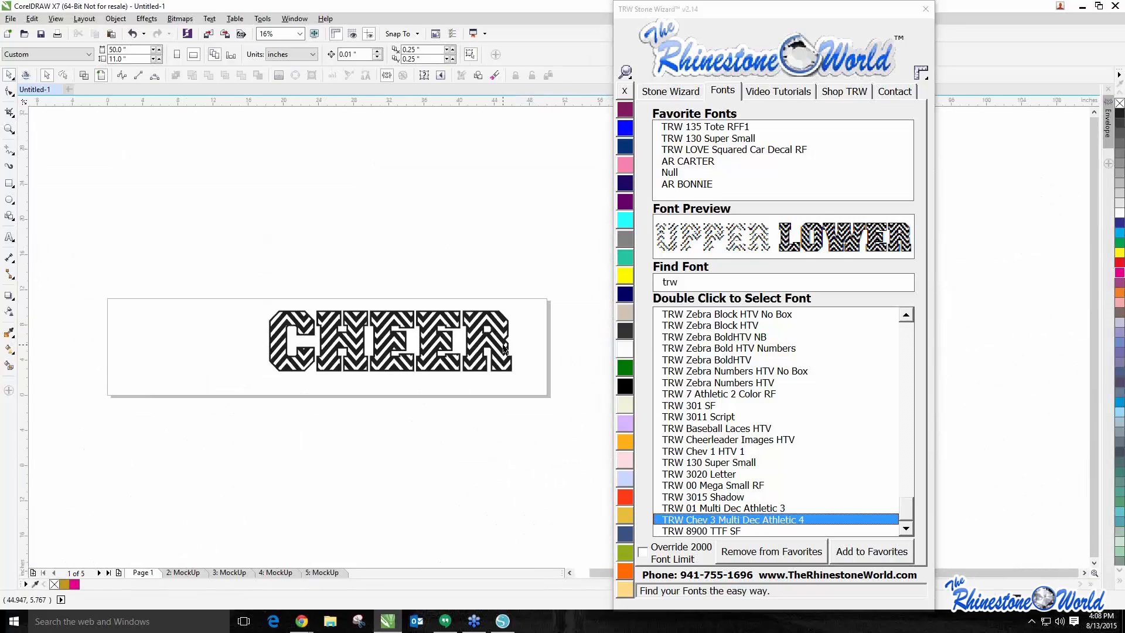
scroll(355, 408, up, 1)
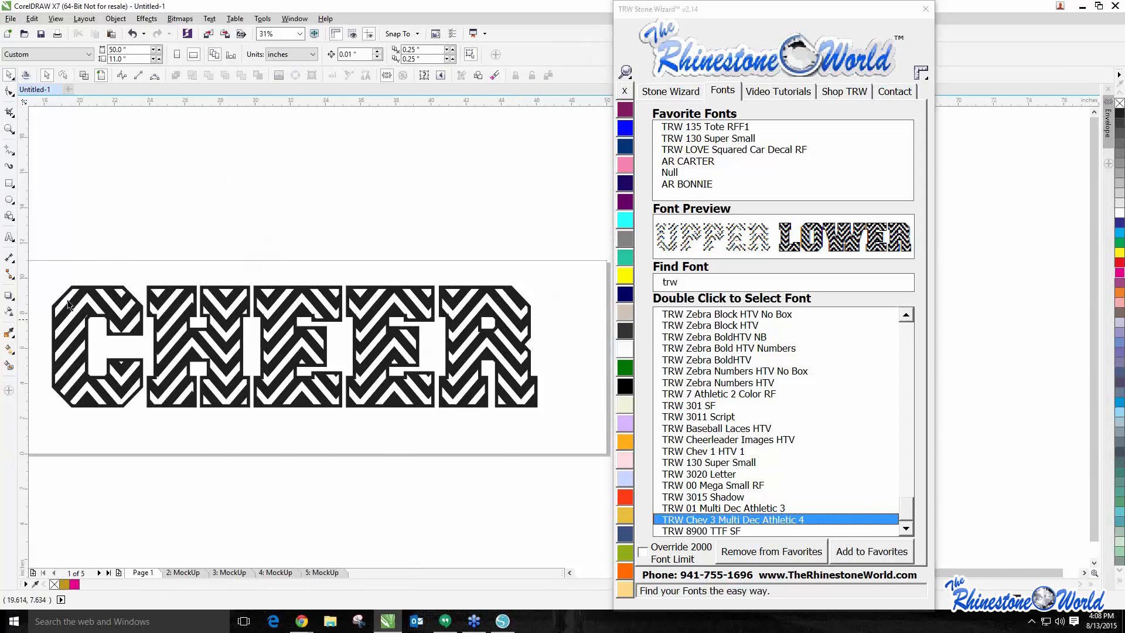
scroll(76, 305, up, 4)
scroll(76, 305, down, 4)
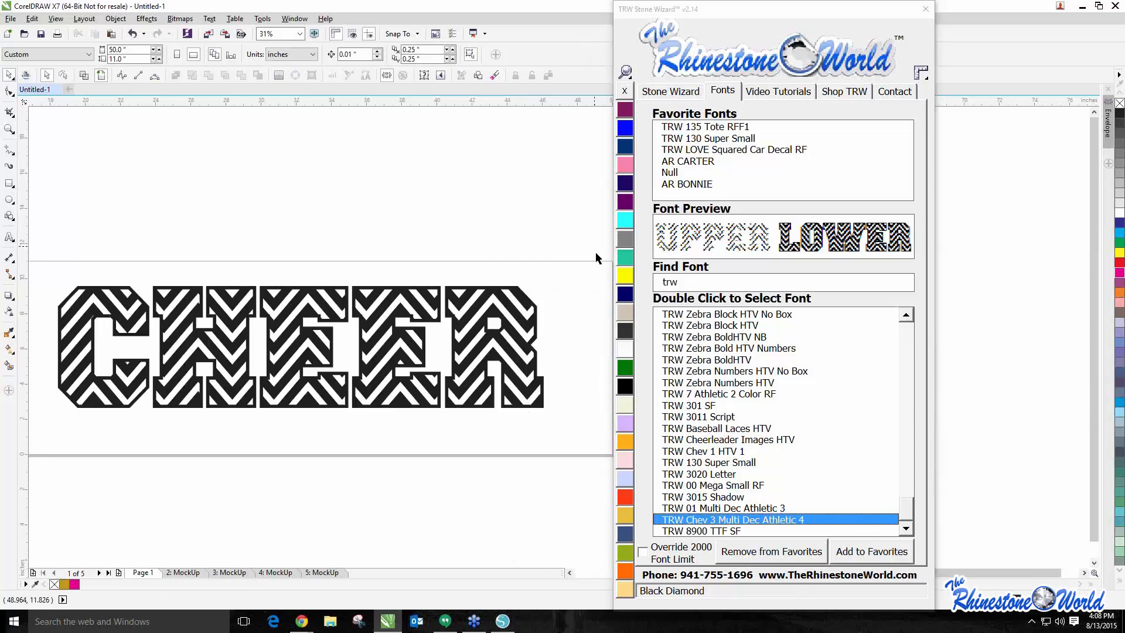
drag(570, 249, 160, 444)
drag(300, 364, 185, 360)
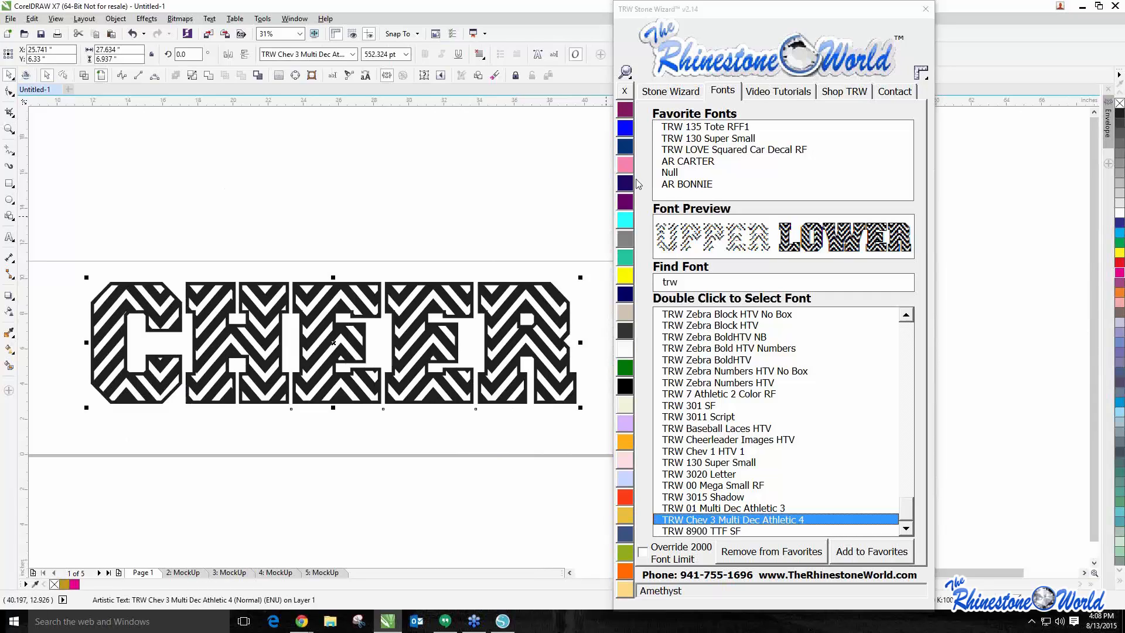
Convert the CHEER text into black lettering with separate orange stones using 2 Color Magic Text
click(661, 94)
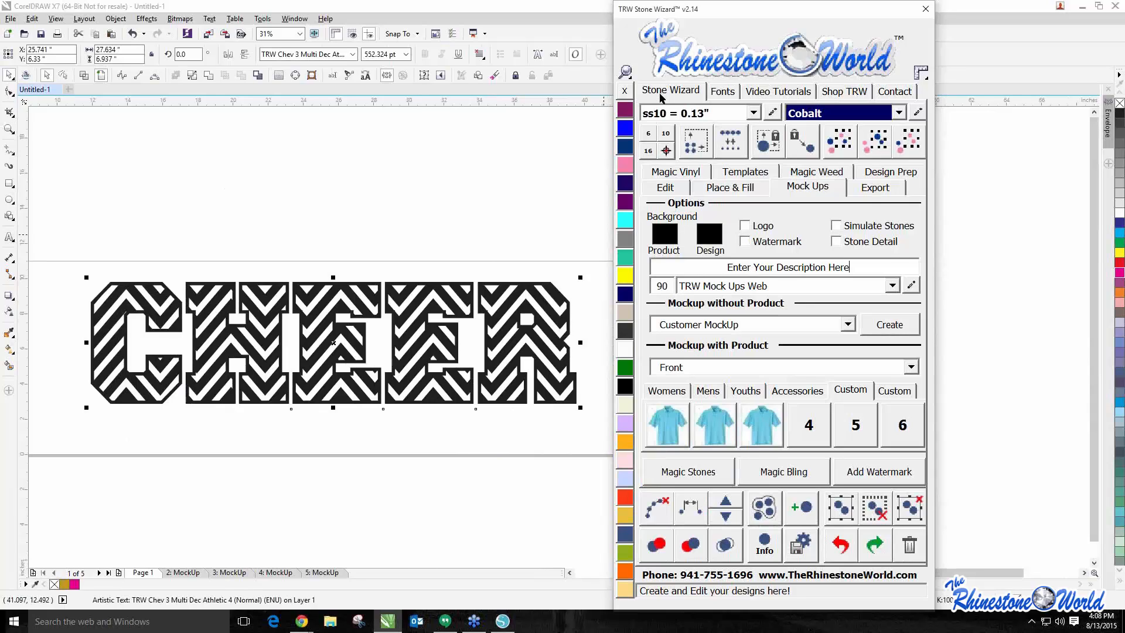
click(672, 187)
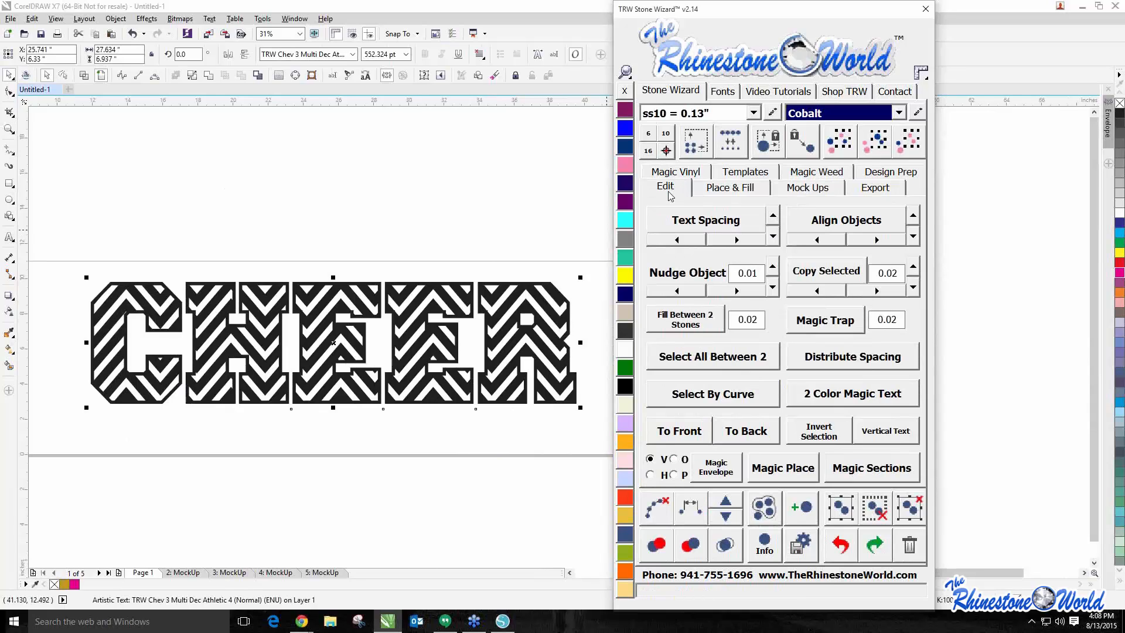
click(811, 393)
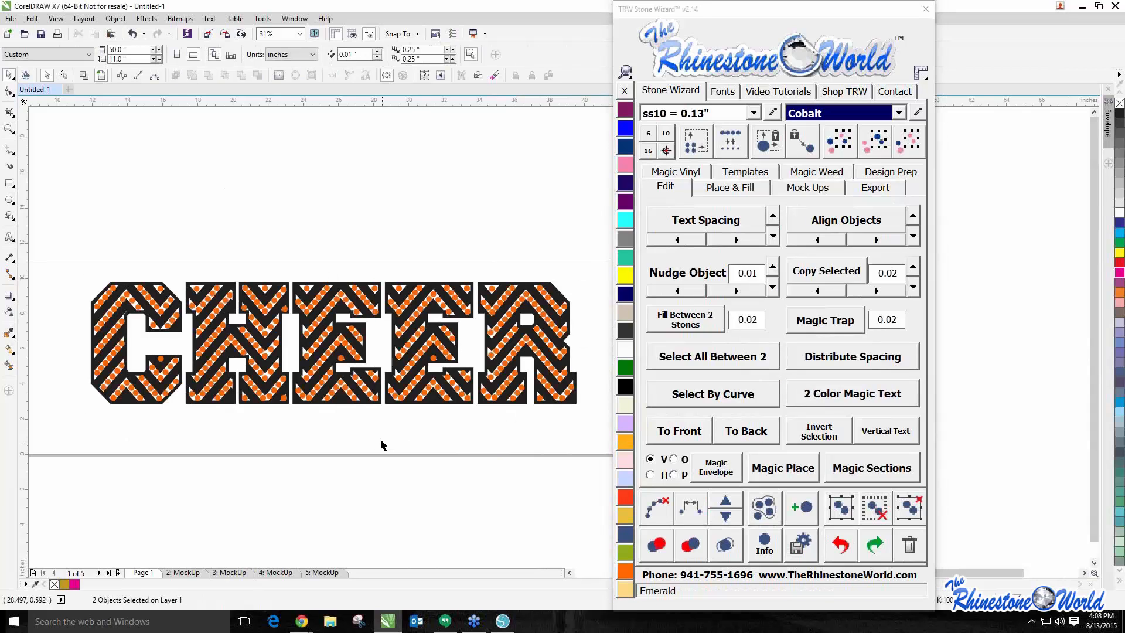
Try pulling the orange stone layer off the CHEER lettering, and undo the move
scroll(240, 321, up, 2)
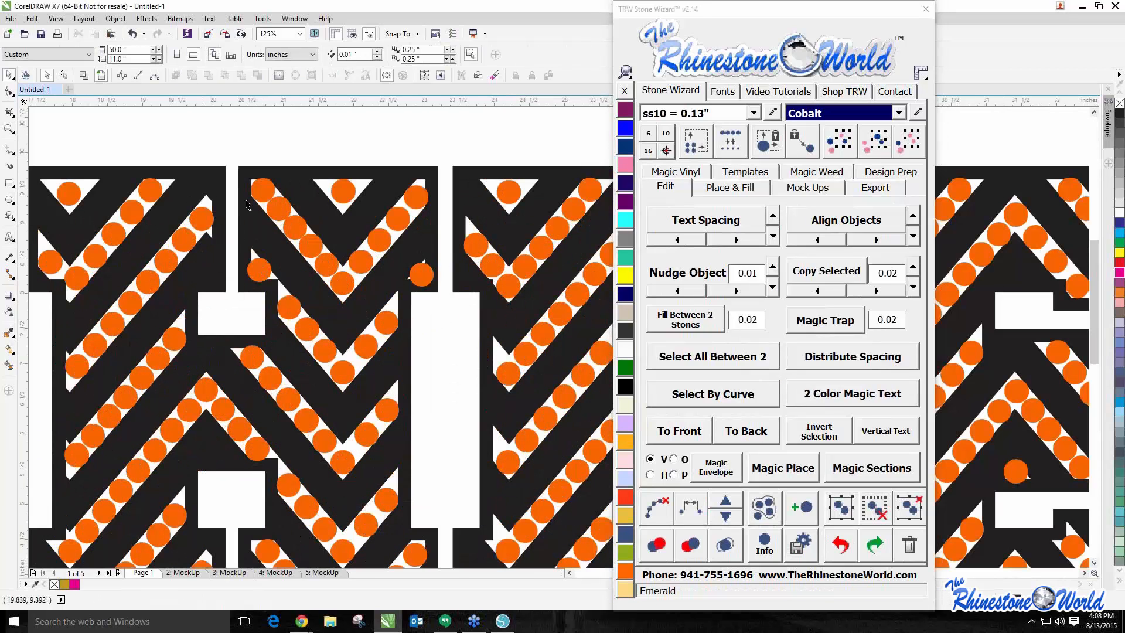
click(374, 237)
scroll(375, 238, down, 2)
drag(374, 237, 265, 335)
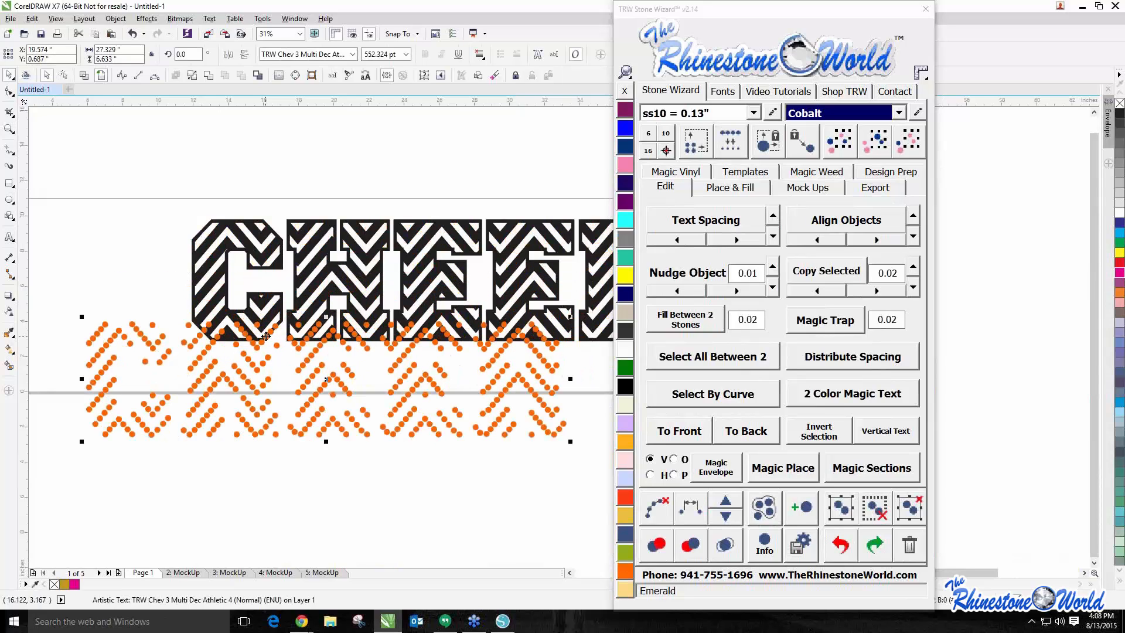
key(ctrl+z)
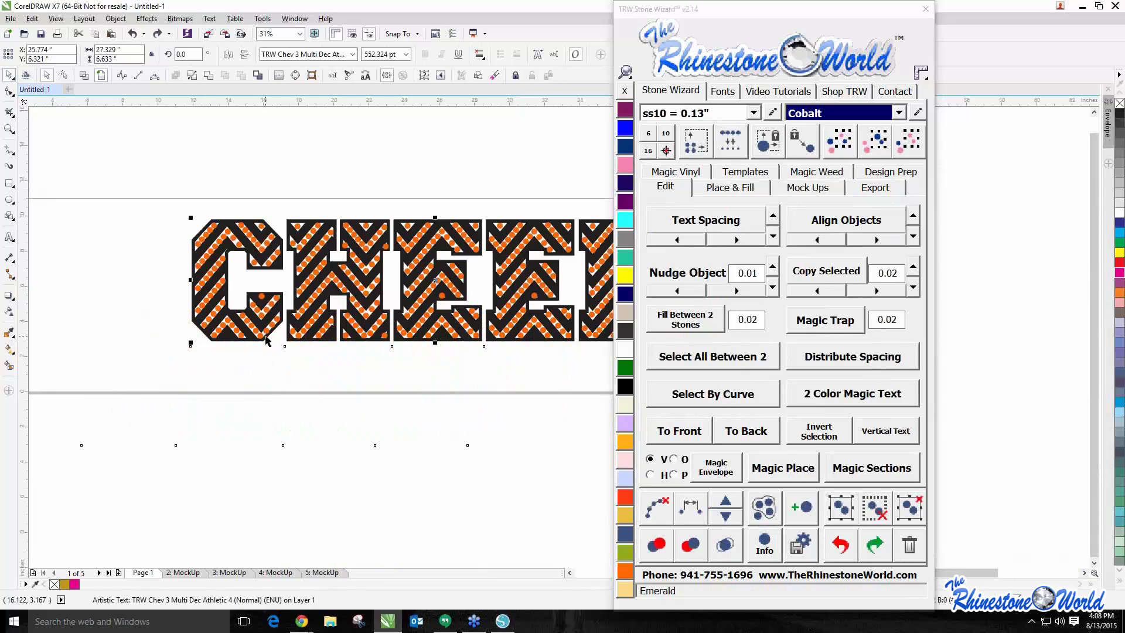
click(241, 391)
Select the CHEER lettering with its stones and resize the design for ss10 0.13-inch stones, replacing the existing stones
scroll(230, 372, down, 1)
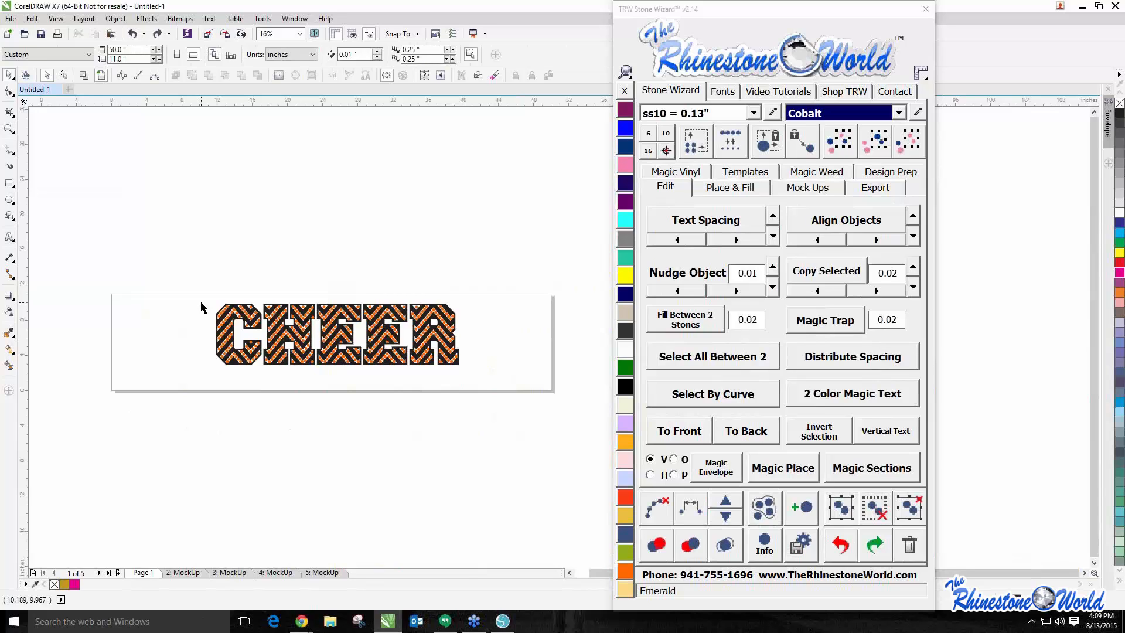
drag(283, 303, 611, 425)
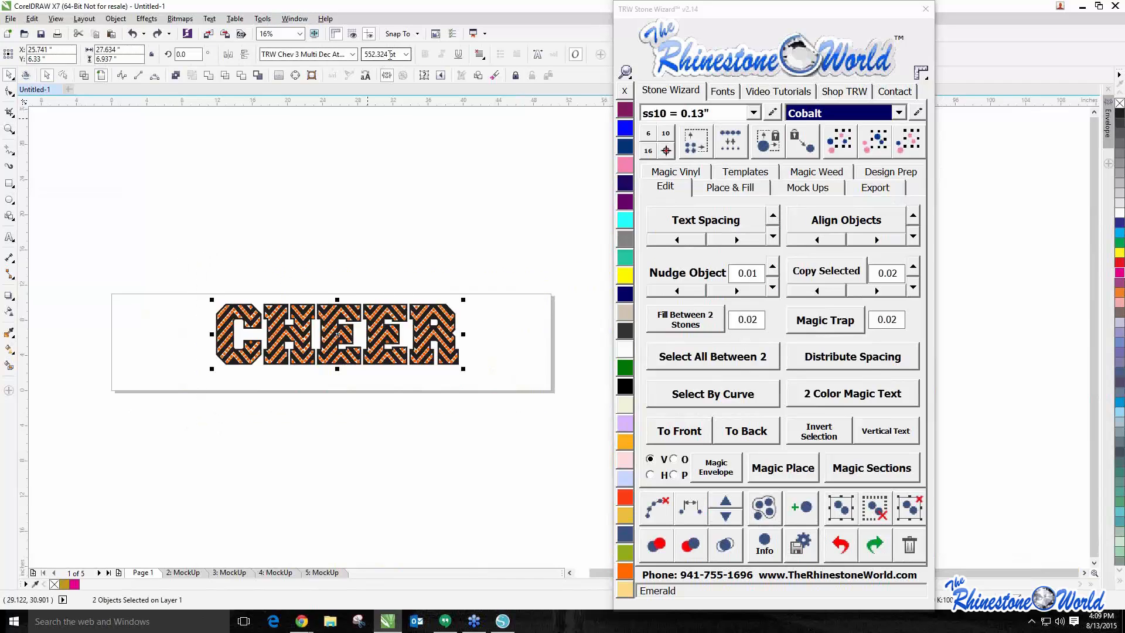
click(149, 19)
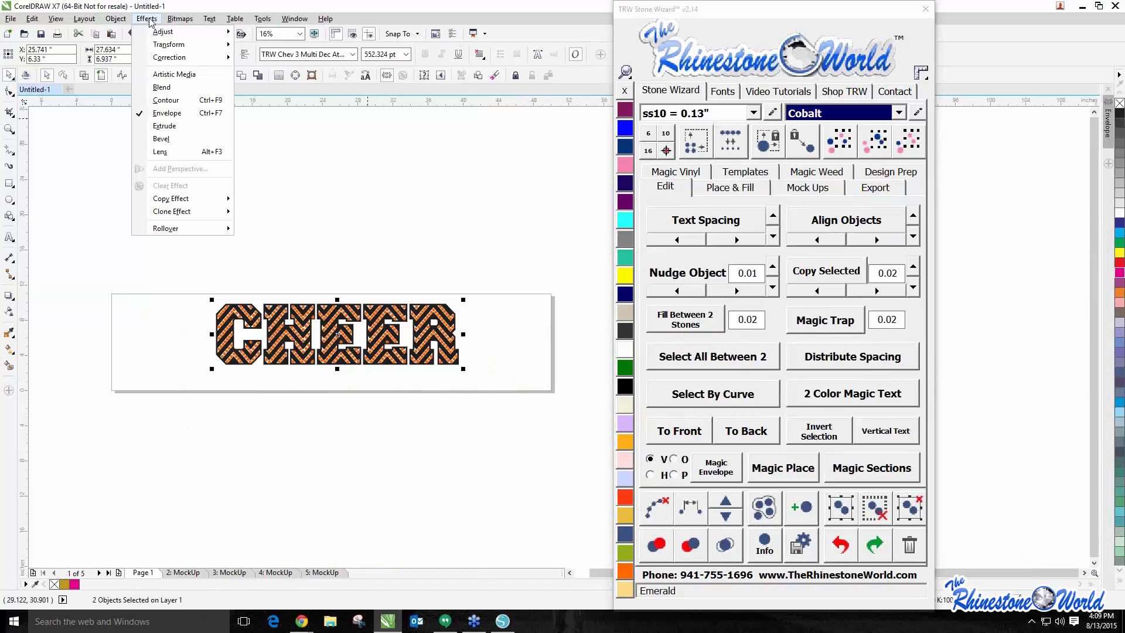
mouse_move(179, 19)
mouse_move(115, 19)
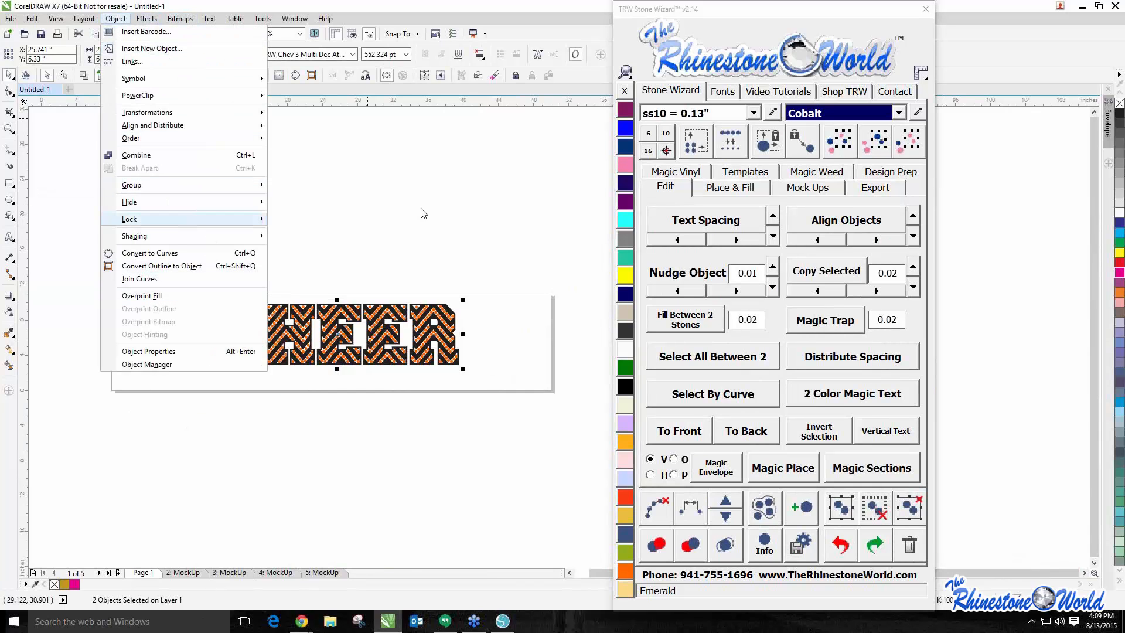
click(440, 221)
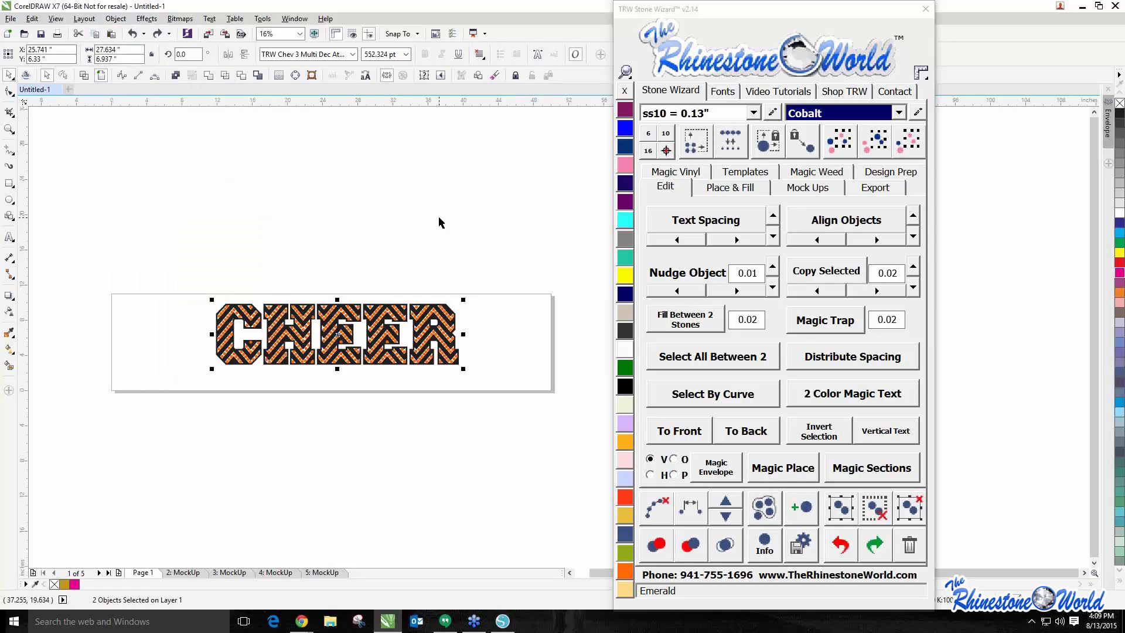
click(692, 151)
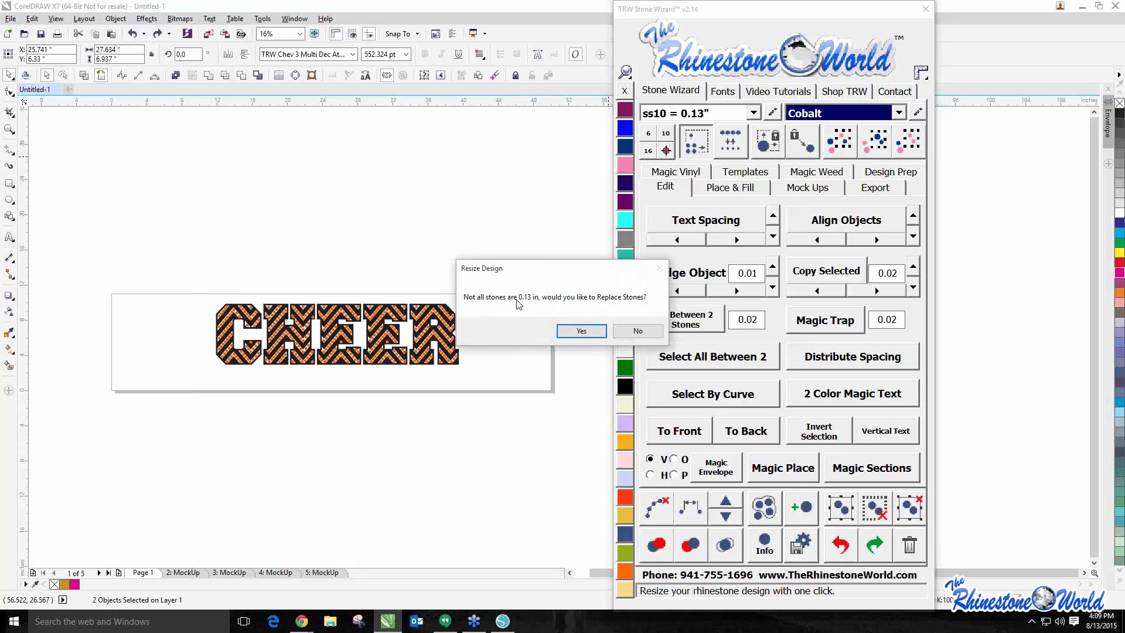
click(593, 329)
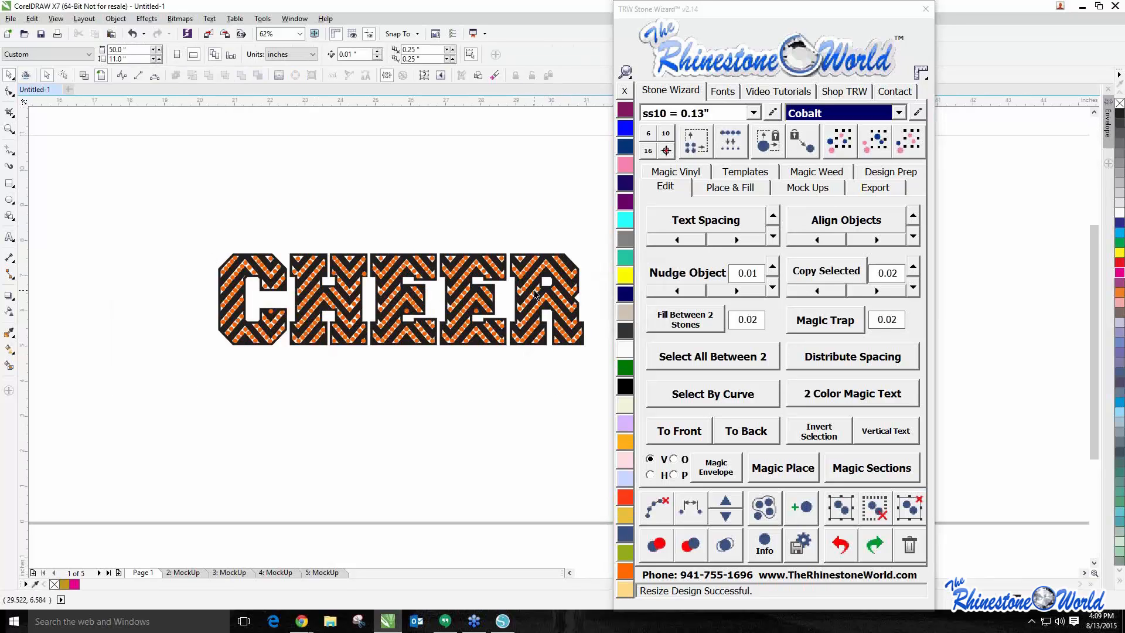
Add the text "Mom" below CHEER and enlarge it to about 6.0 inches wide
scroll(246, 322, down, 2)
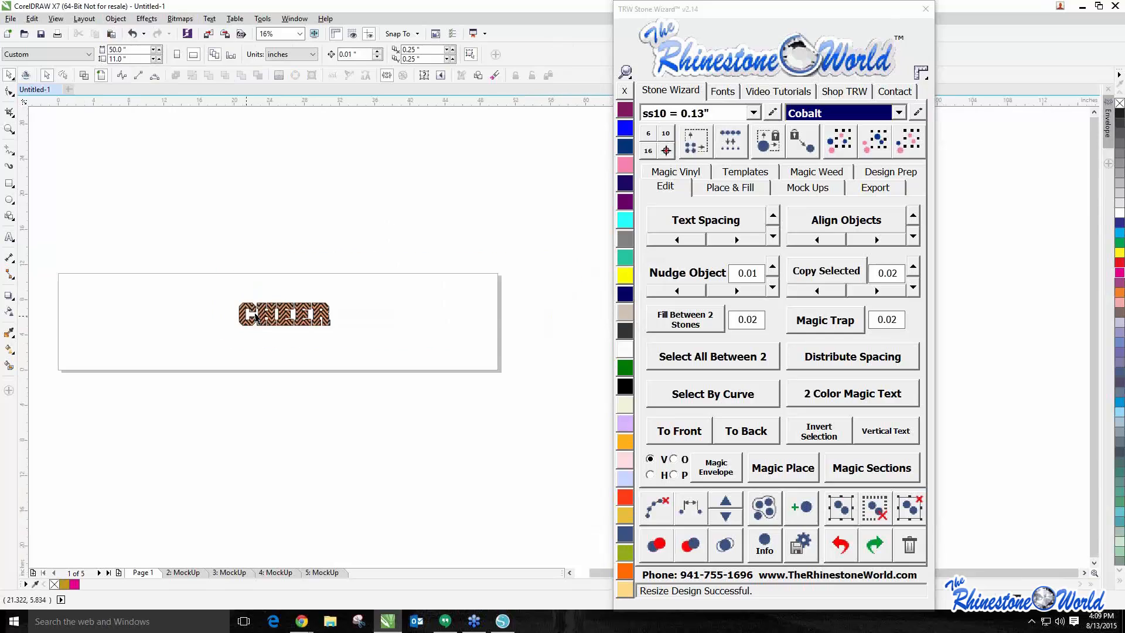
scroll(257, 319, up, 2)
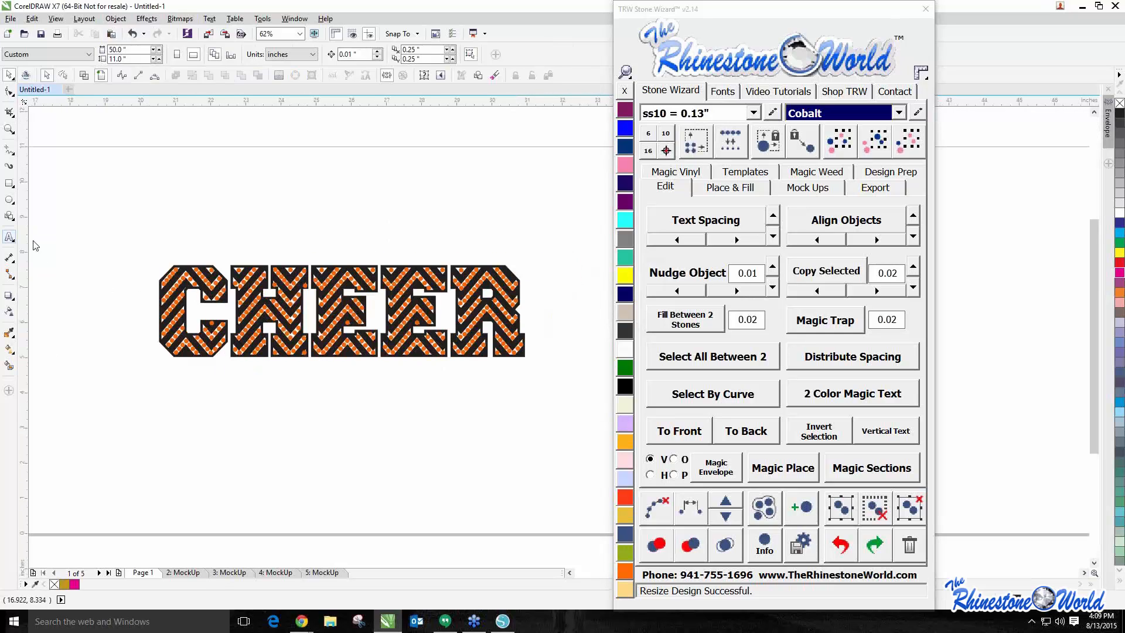
click(9, 237)
click(373, 425)
text(Mom)
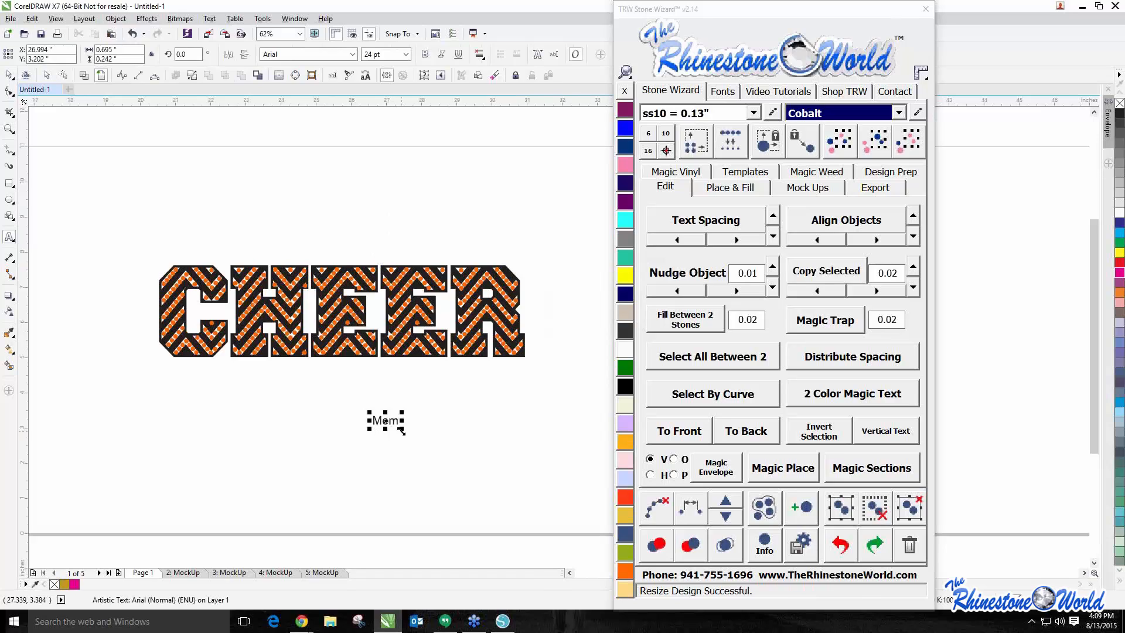
drag(402, 428, 586, 519)
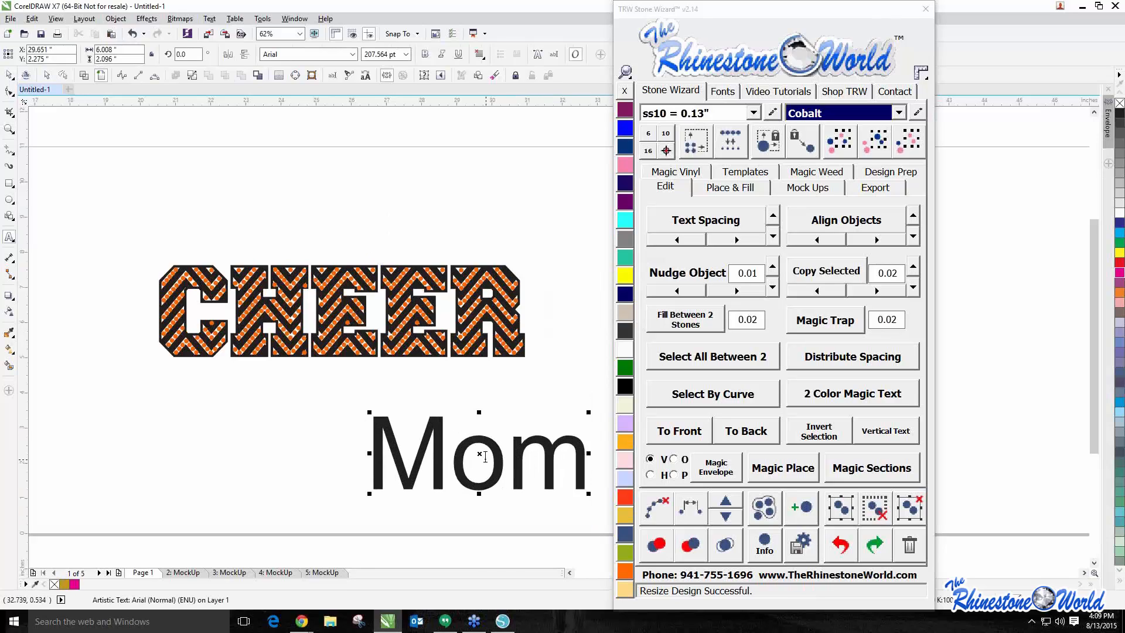
Shrink the Mom text to about 5.5 inches wide and place it beneath CHEER at about X 28.3, Y 4.2 inches
drag(476, 455, 414, 387)
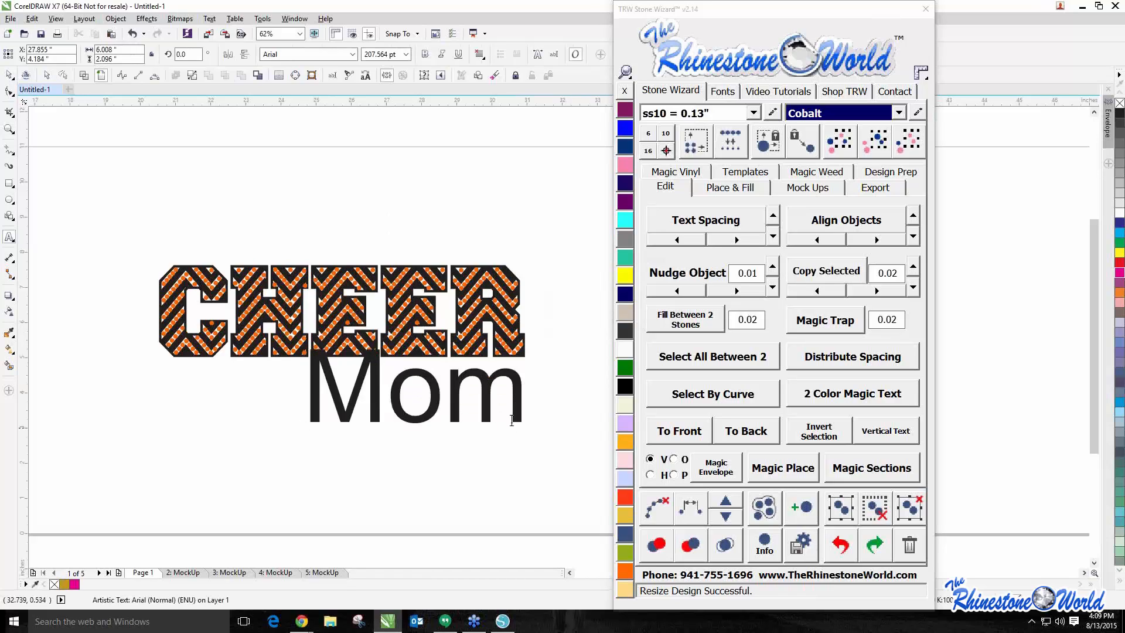
mouse_move(513, 423)
mouse_down()
mouse_move(524, 428)
mouse_move(507, 420)
mouse_up()
drag(400, 386, 423, 387)
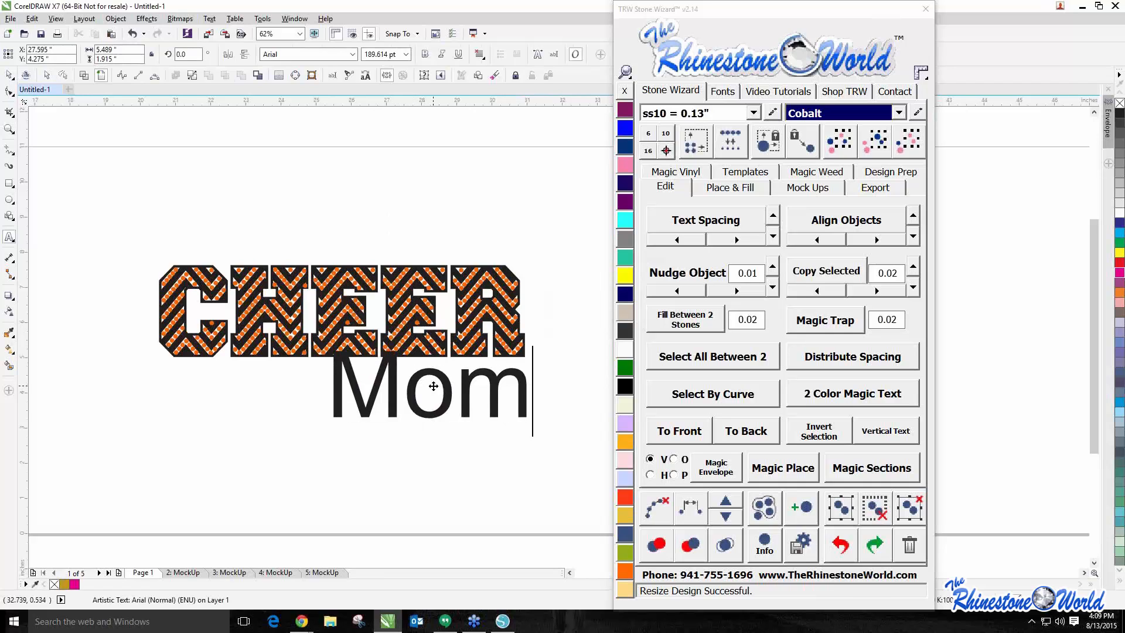
Find the brush fonts and apply Brush Script MT to the Mom text
click(722, 92)
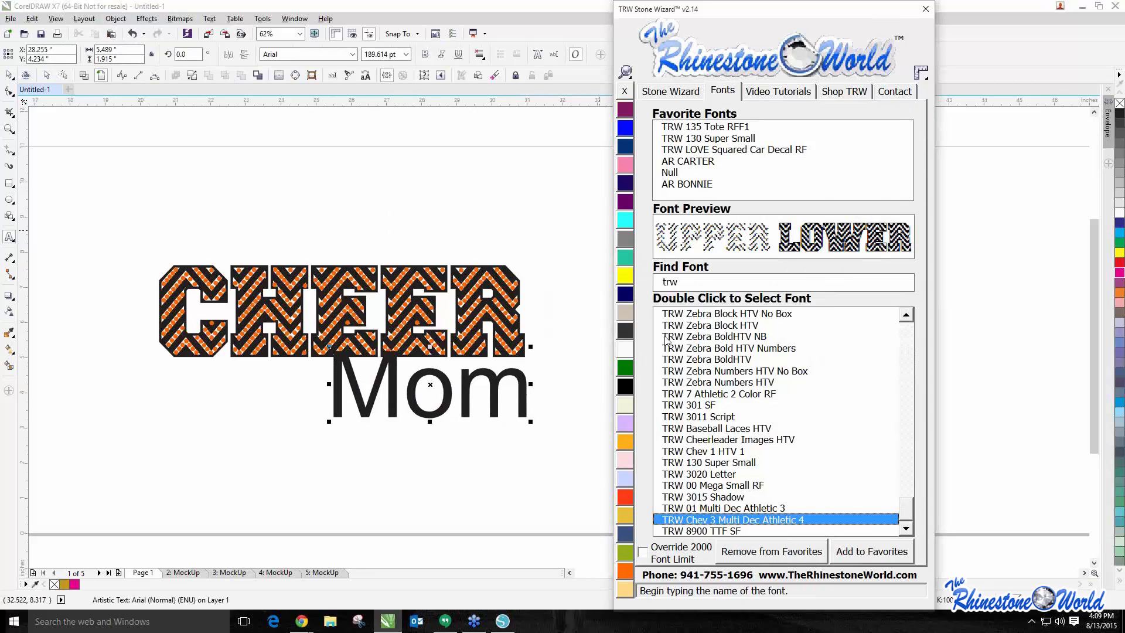
drag(686, 283, 592, 285)
text(brush)
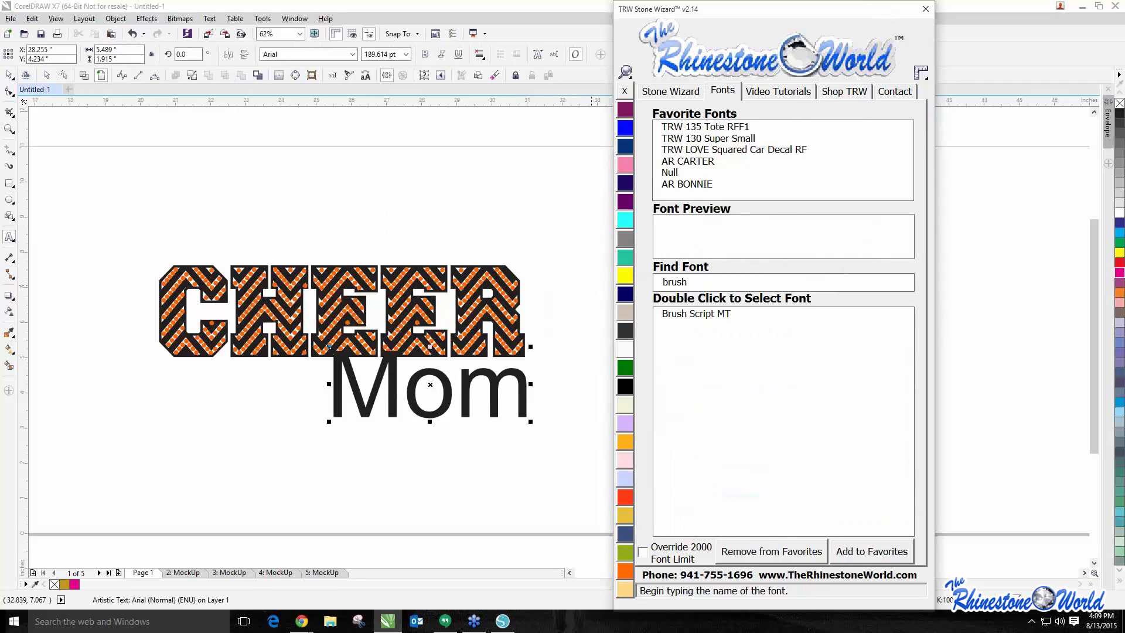
double_click(680, 315)
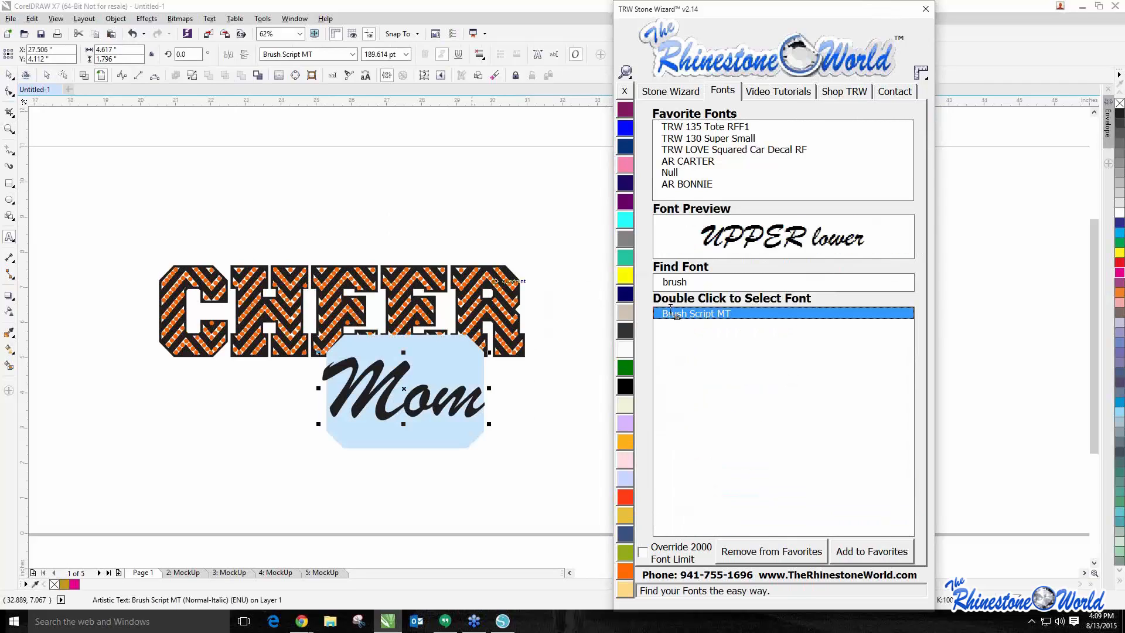
Move the Mom text under the right end of CHEER, to about X 28.5, Y 4.3 inches
click(5, 78)
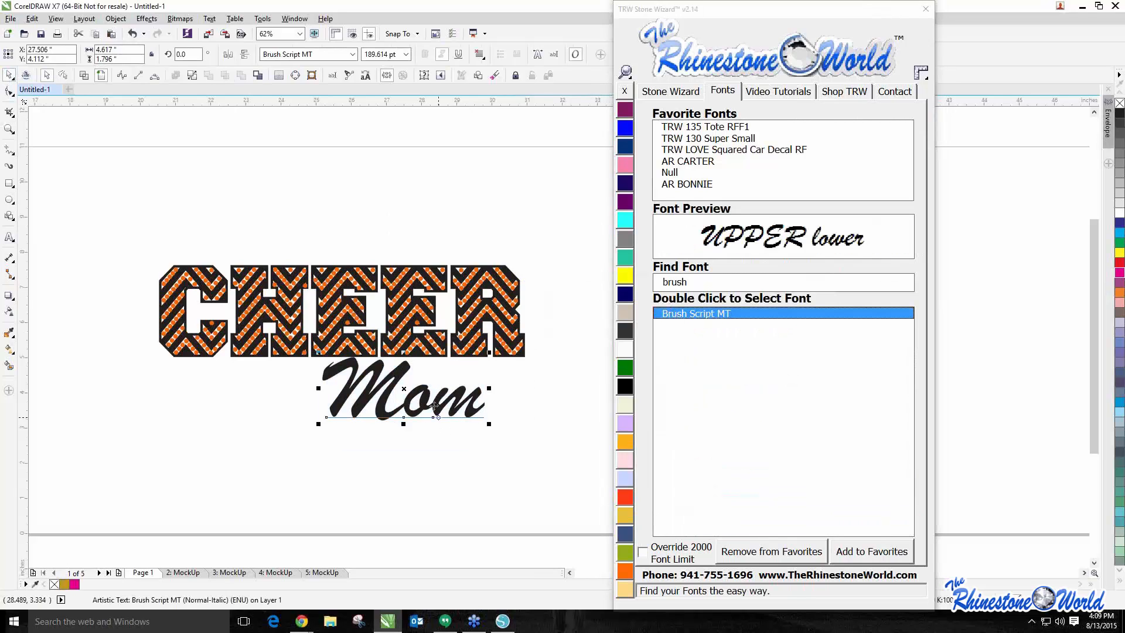
scroll(434, 405, up, 3)
drag(433, 405, 502, 398)
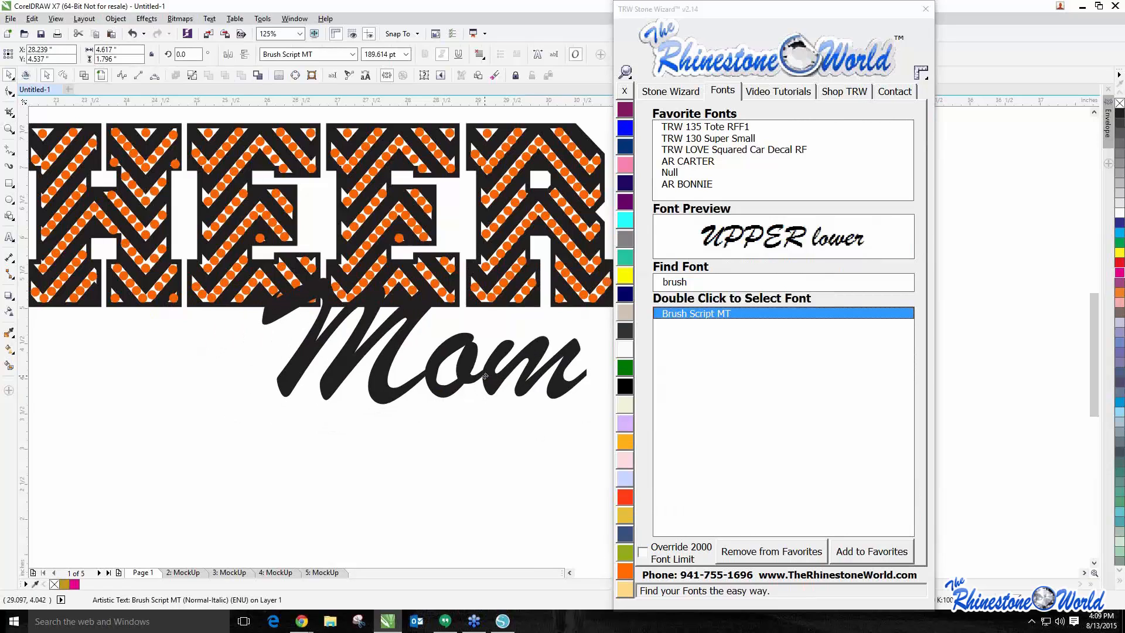
scroll(501, 396, down, 3)
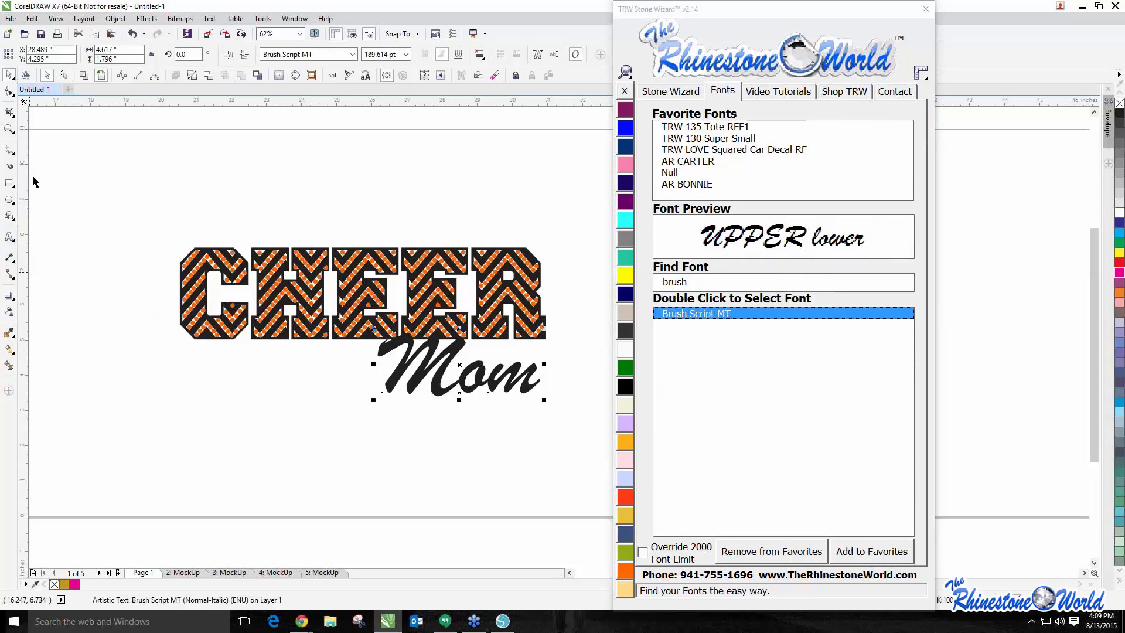
Place a vertical guideline at the right edge of the R in CHEER and align the end of Mom to it
drag(25, 263, 516, 332)
scroll(547, 333, up, 3)
scroll(554, 335, up, 2)
scroll(516, 331, down, 2)
drag(474, 450, 474, 446)
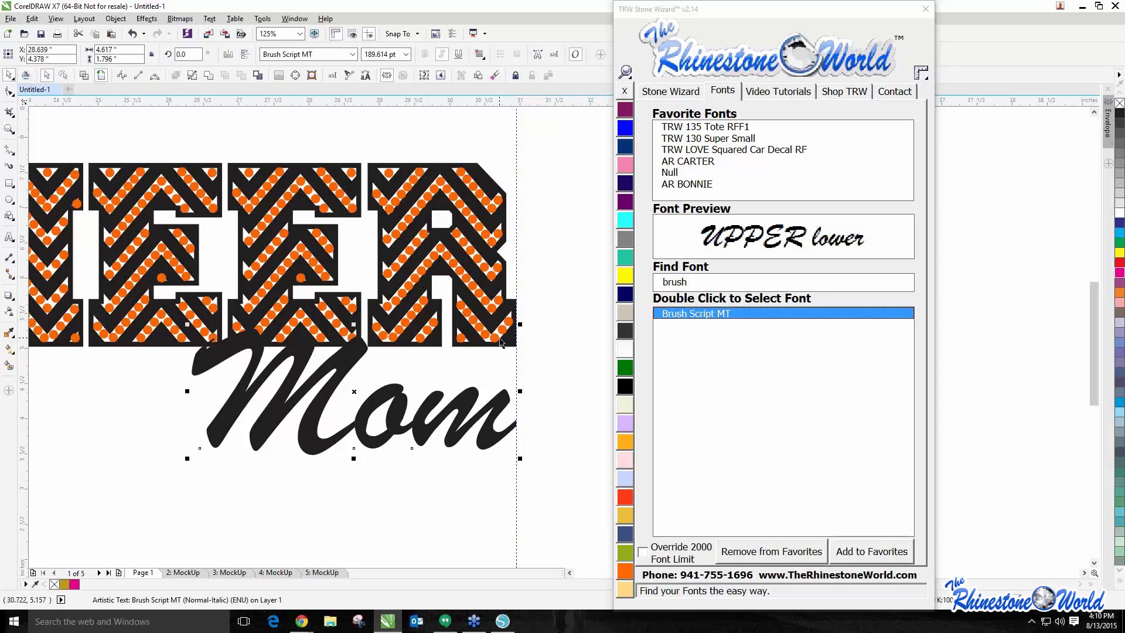
Move the Mom text down clear of CHEER, to about X 28.2, Y 3.1 inches
scroll(330, 390, up, 1)
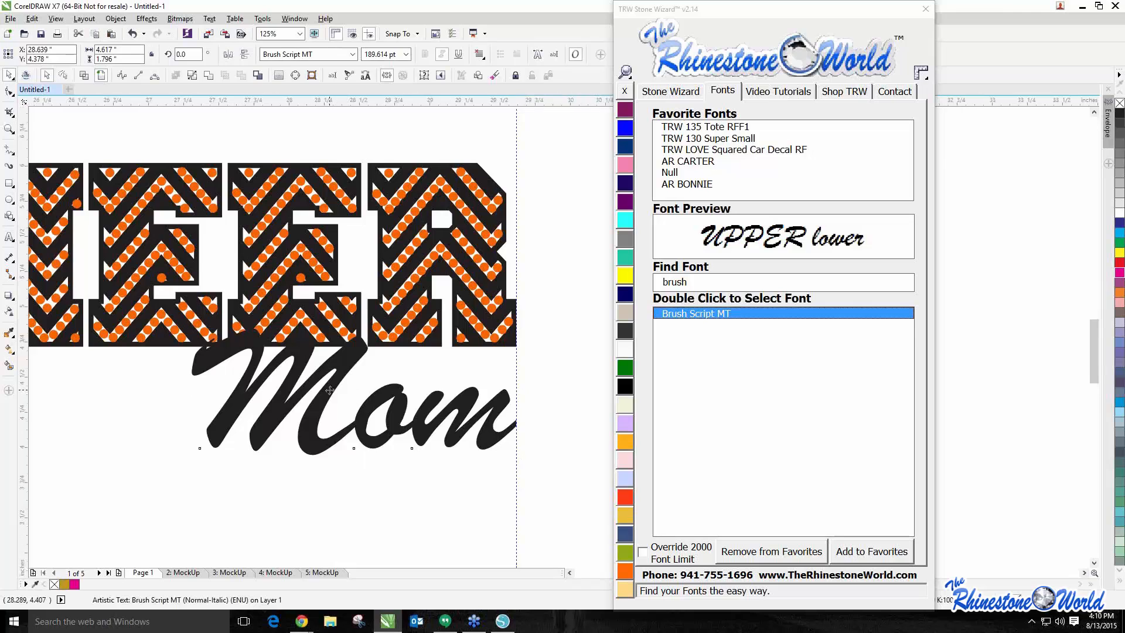
scroll(316, 384, down, 2)
drag(315, 390, 297, 434)
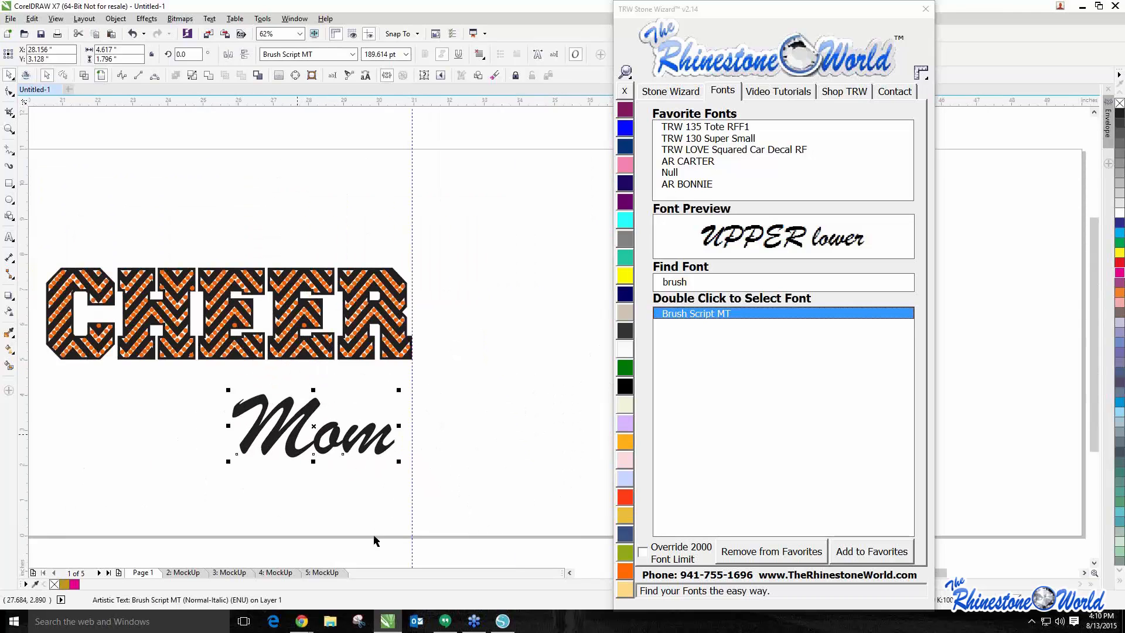
Create one outside island contour around the Mom text with a contour spacing of 0.02
click(657, 93)
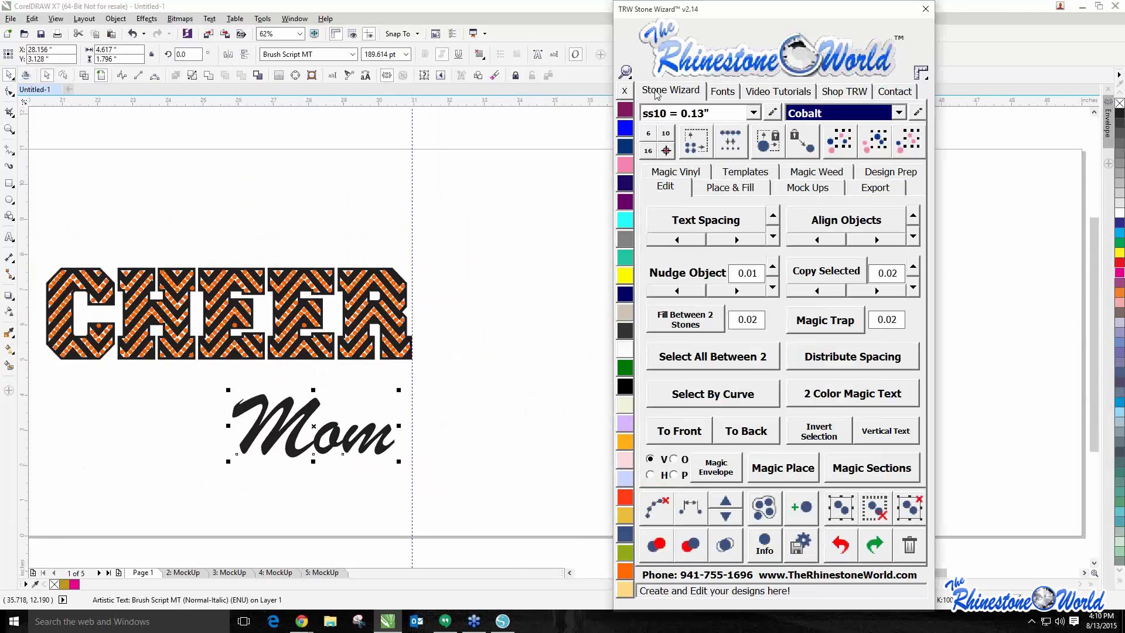
click(716, 189)
drag(720, 214, 693, 215)
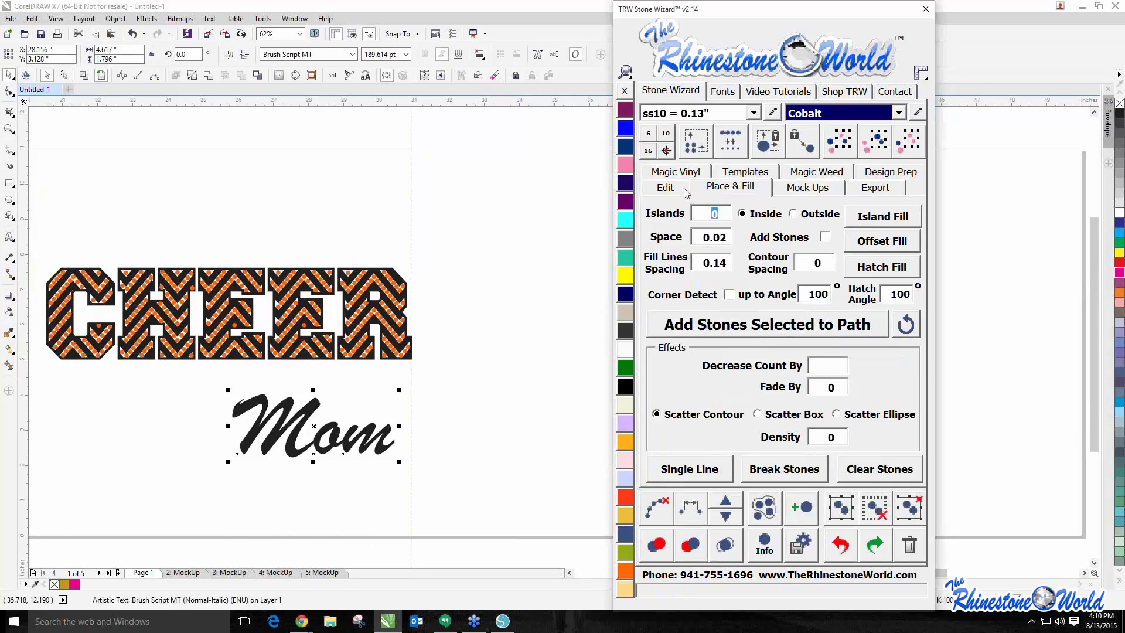
text(1)
click(813, 216)
drag(827, 262, 798, 263)
text(0.02)
click(872, 217)
Drag the original Mom text out of its contour and delete it
scroll(307, 446, up, 4)
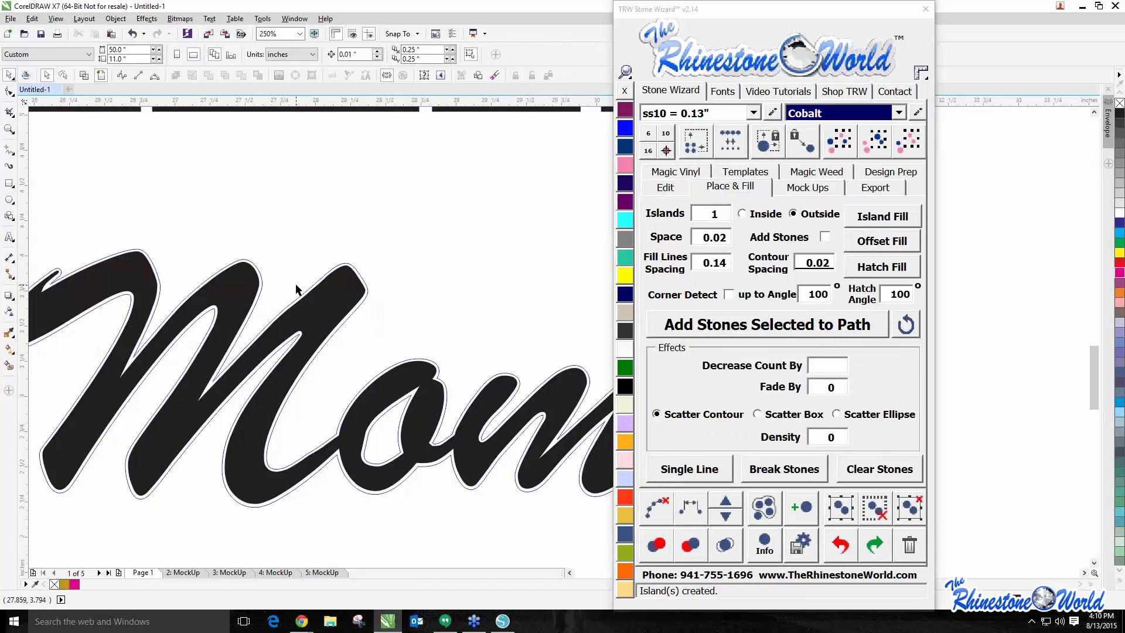
scroll(294, 286, down, 2)
drag(296, 293, 172, 432)
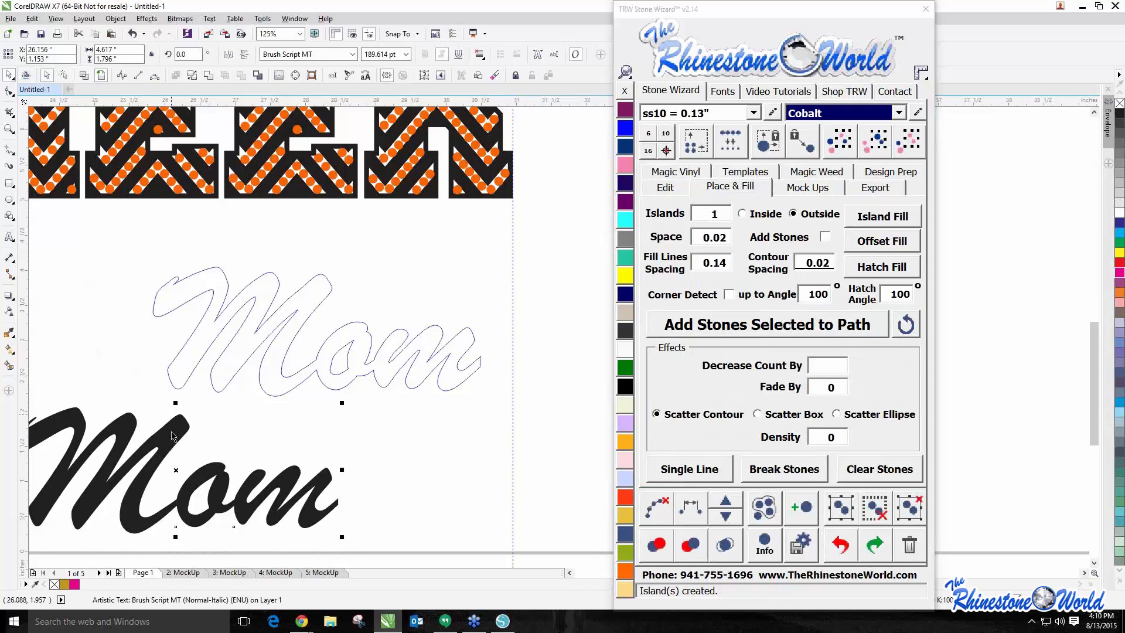
key(Delete)
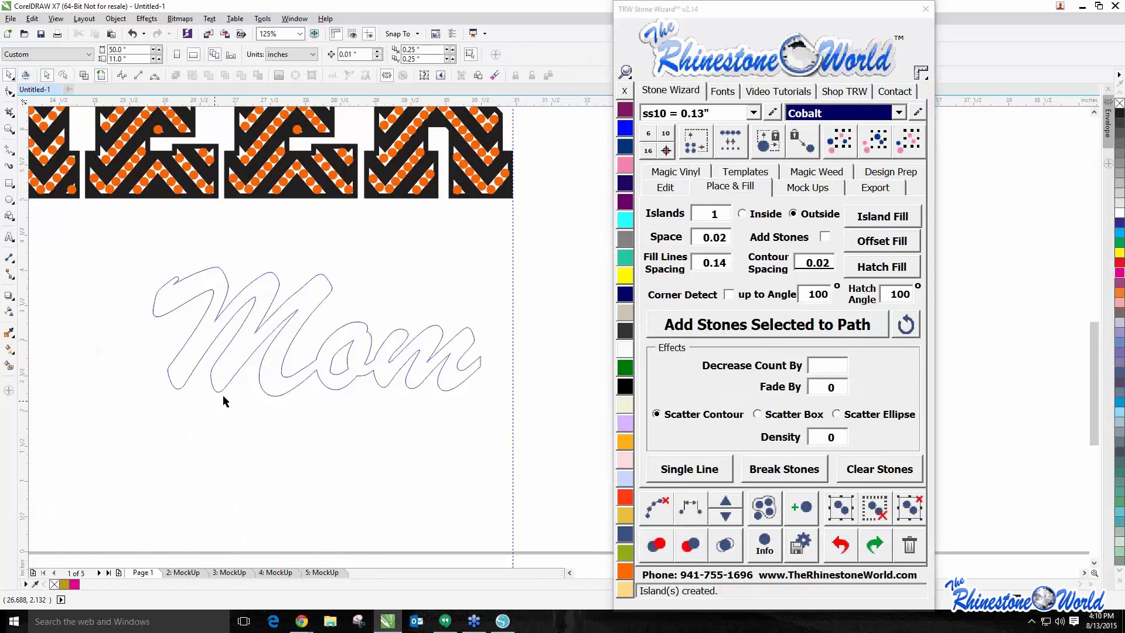
Fill the Mom contour with Jet Black and remove its outline
click(268, 385)
click(625, 386)
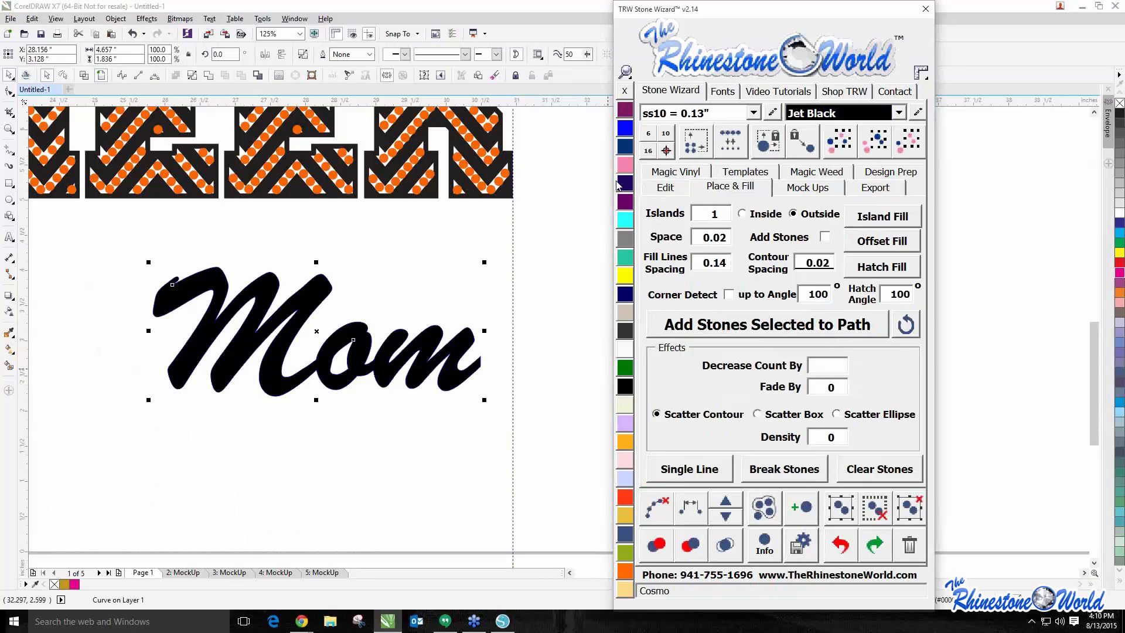
right_click(624, 90)
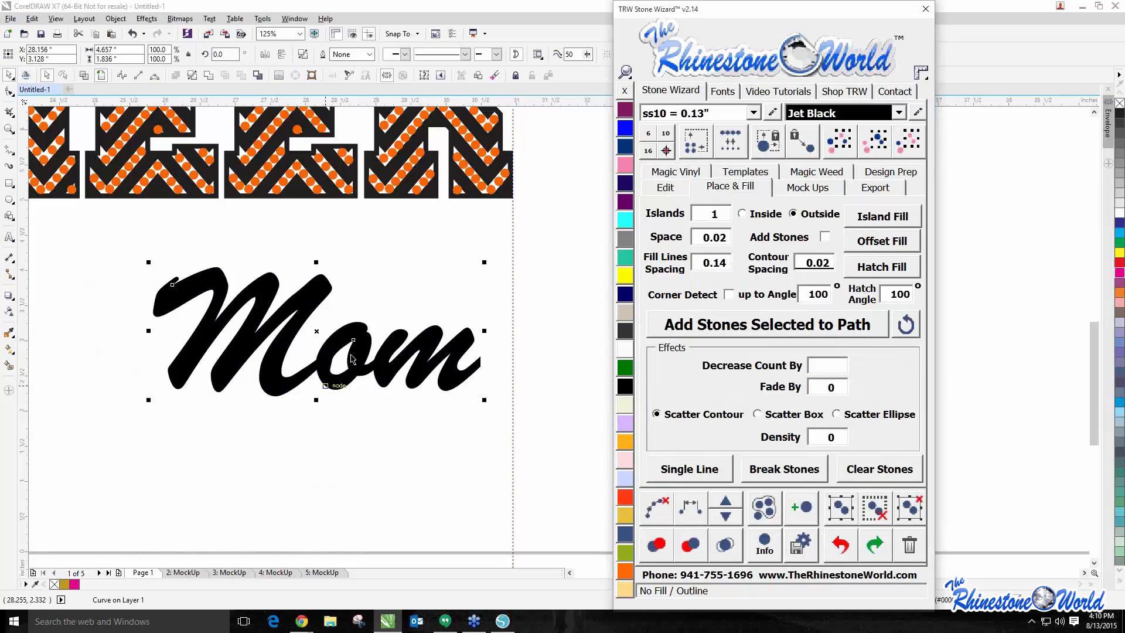
Move the black Mom lettering up to overlap the bottom edge of CHEER, centered at about X 28.6, Y 4.3 inches
scroll(375, 291, down, 1)
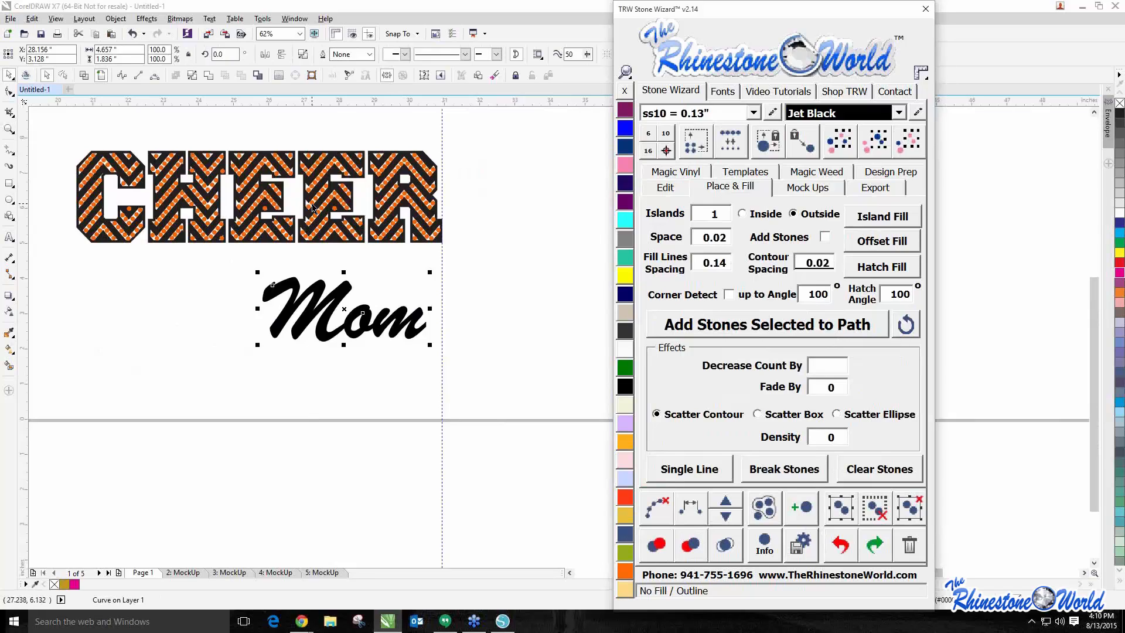
drag(366, 326, 383, 285)
scroll(332, 240, up, 4)
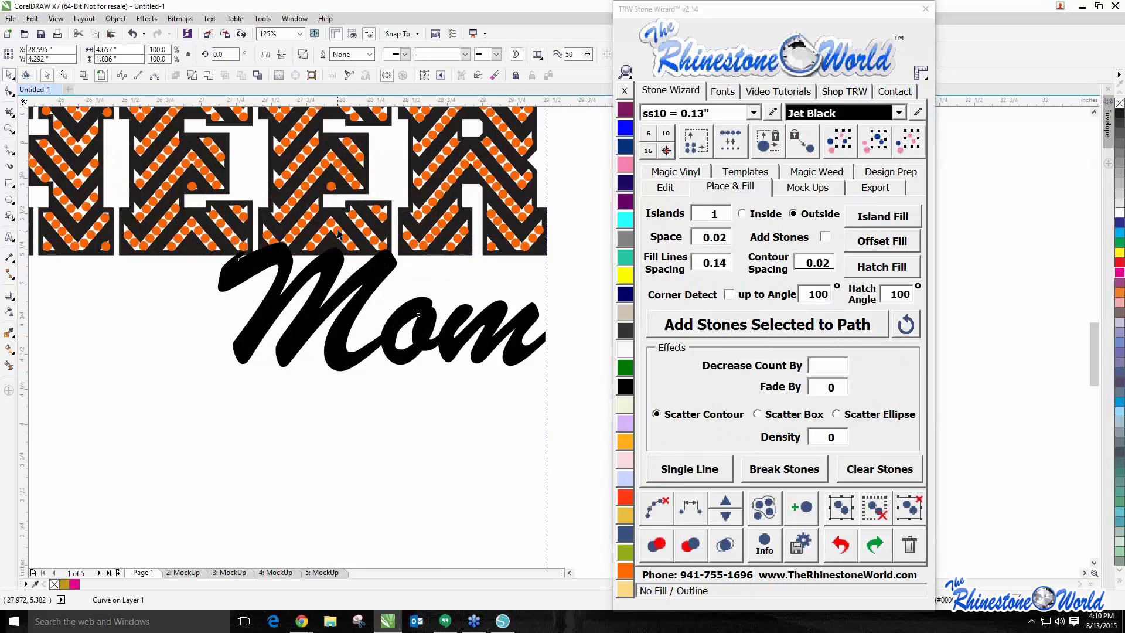
key(shift+F9)
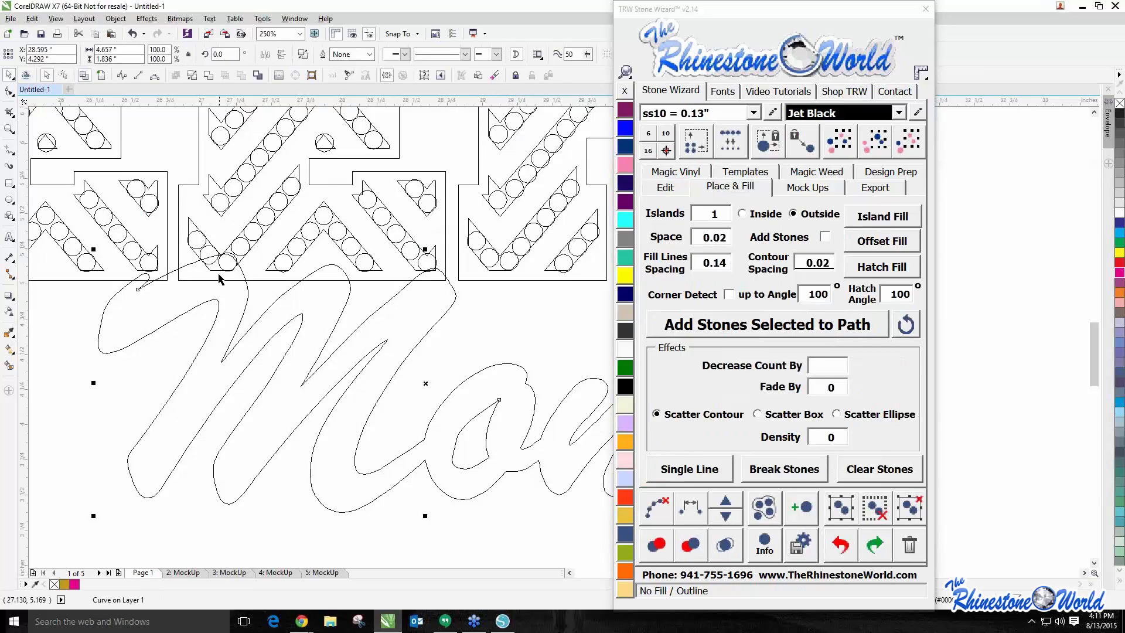
click(101, 76)
scroll(190, 328, down, 2)
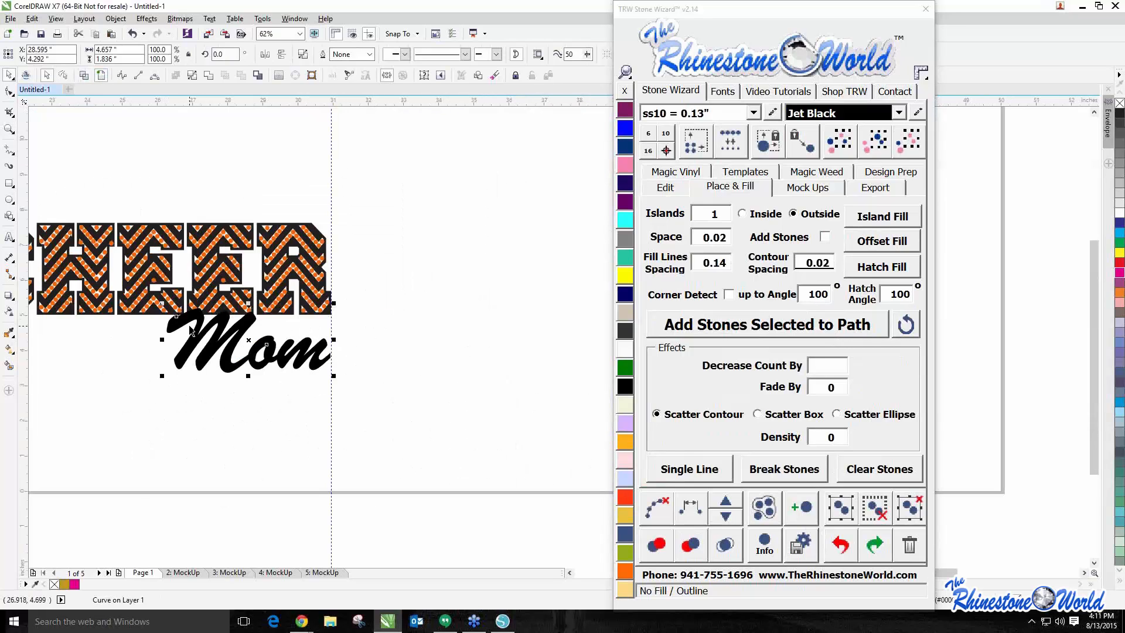
scroll(260, 331, up, 1)
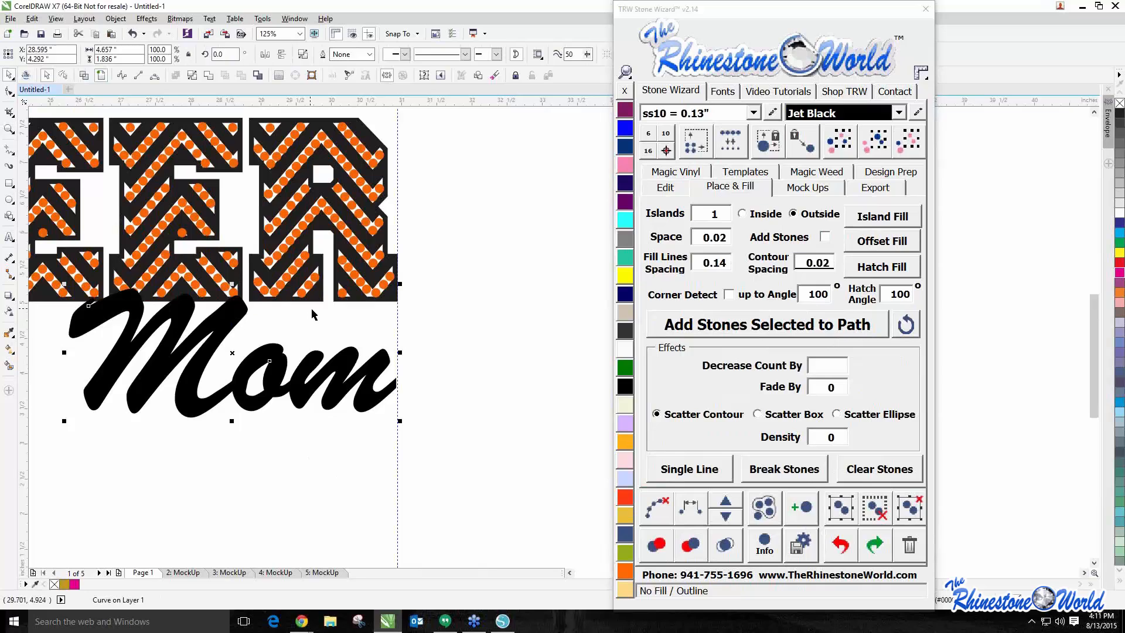
Create one outside island contour around the black Mom lettering with a contour spacing of 0.04
click(828, 262)
key(BackSpace)
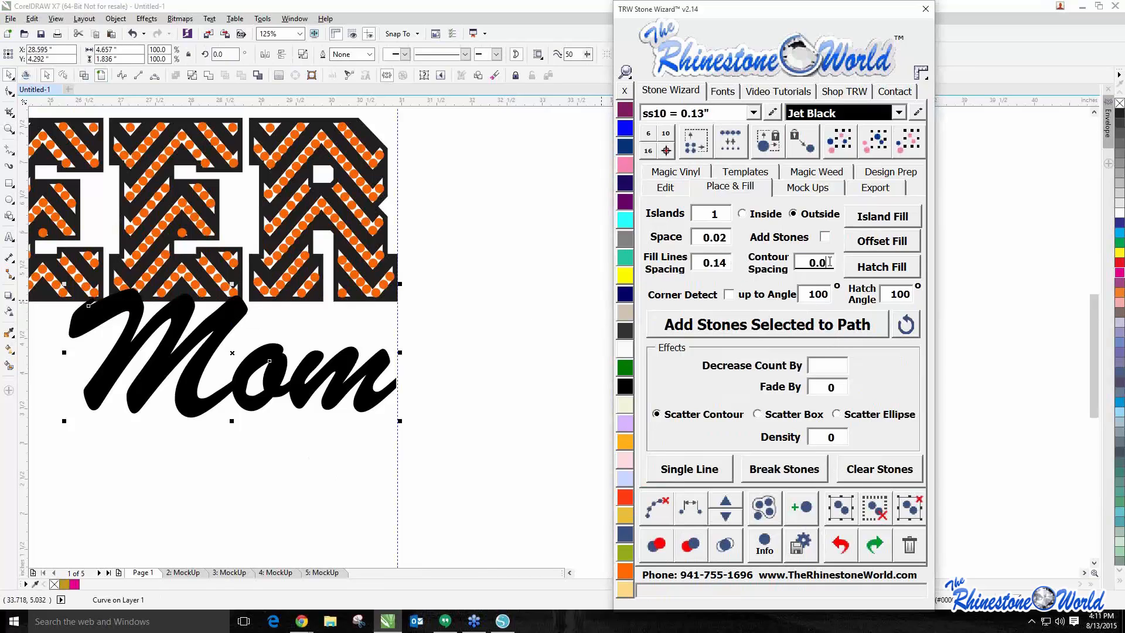
text(3)
key(BackSpace)
text(4)
click(866, 217)
click(511, 360)
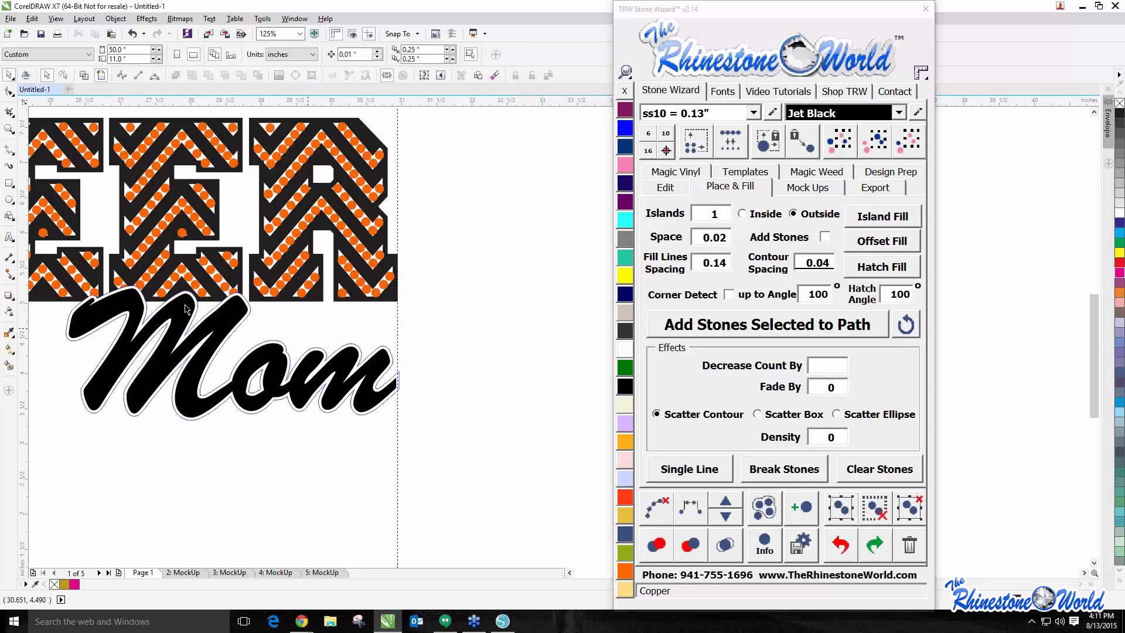
Fill the new outer Mom contour with Citrine, keeping it in place around the black lettering
scroll(162, 283, up, 2)
click(236, 340)
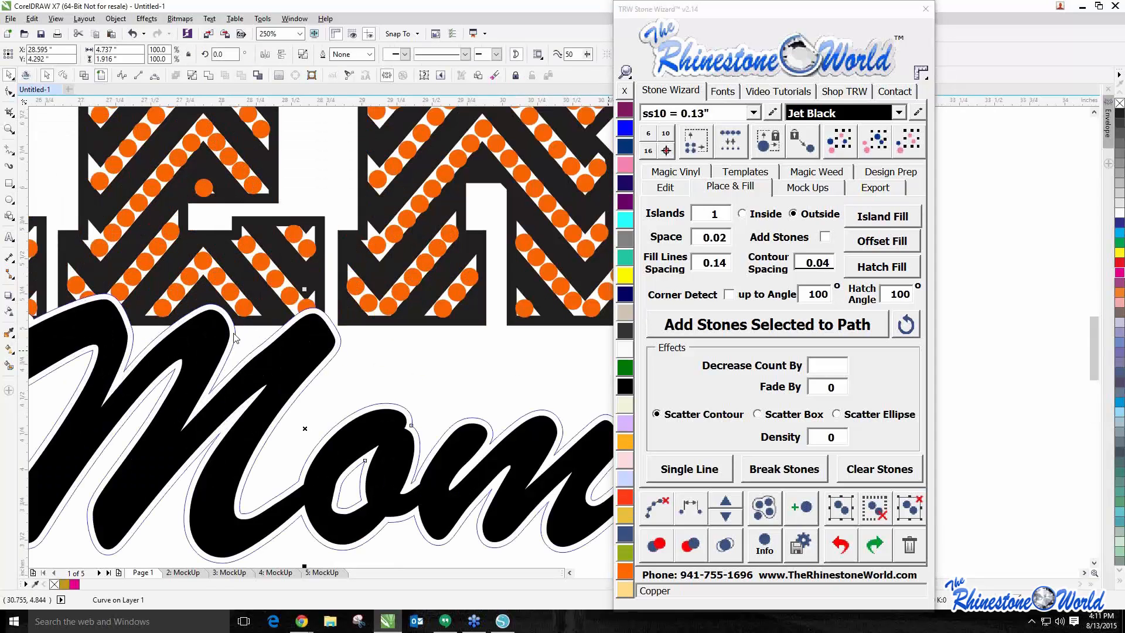
click(625, 276)
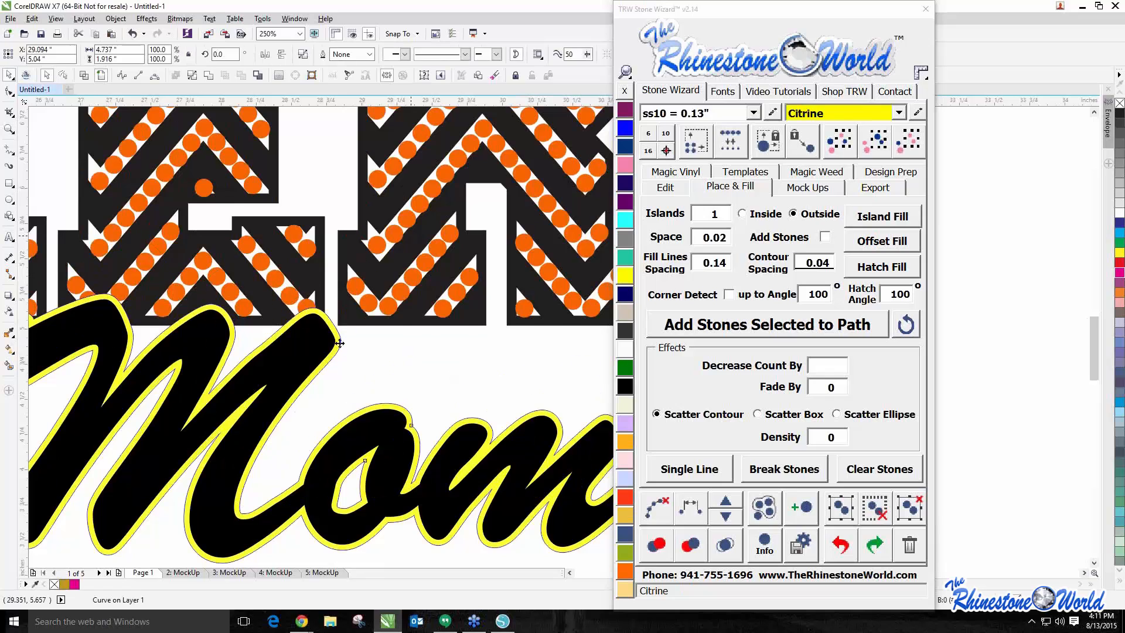
drag(269, 447, 340, 342)
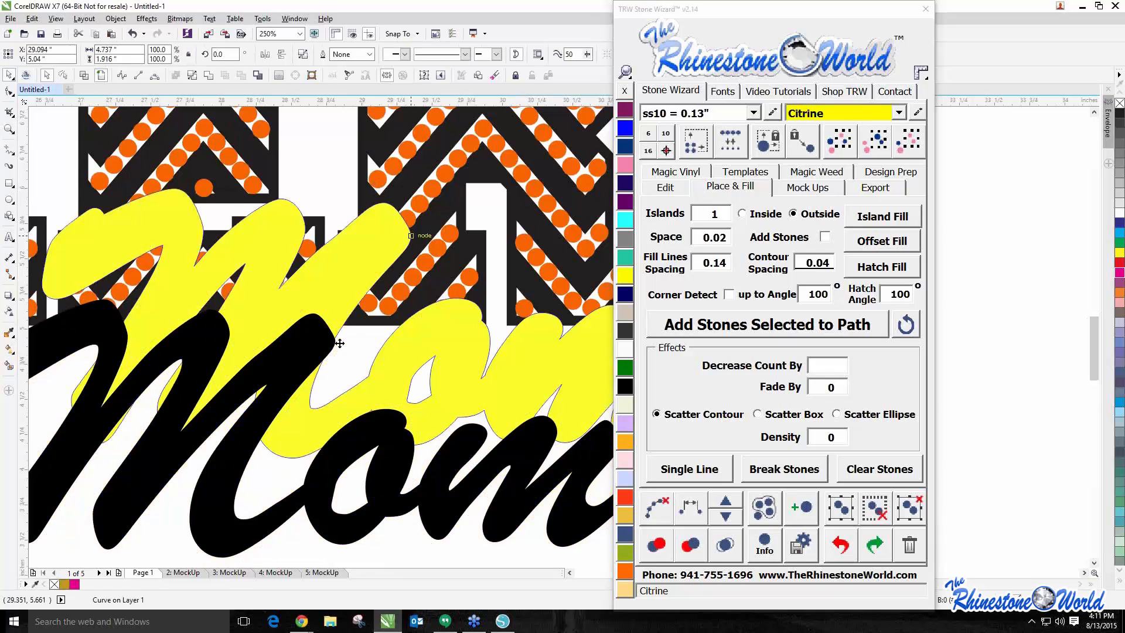
key(ctrl+z)
click(372, 370)
Select the Citrine Mom contour together with the black CHEER background shape
click(341, 343)
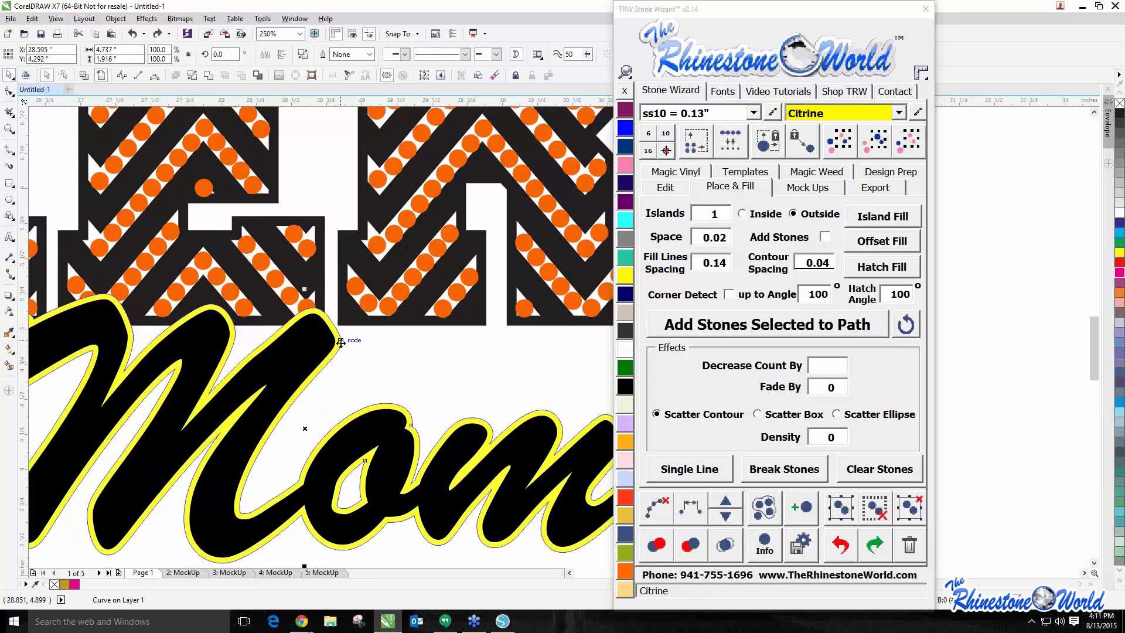
scroll(341, 343, down, 2)
scroll(342, 340, up, 2)
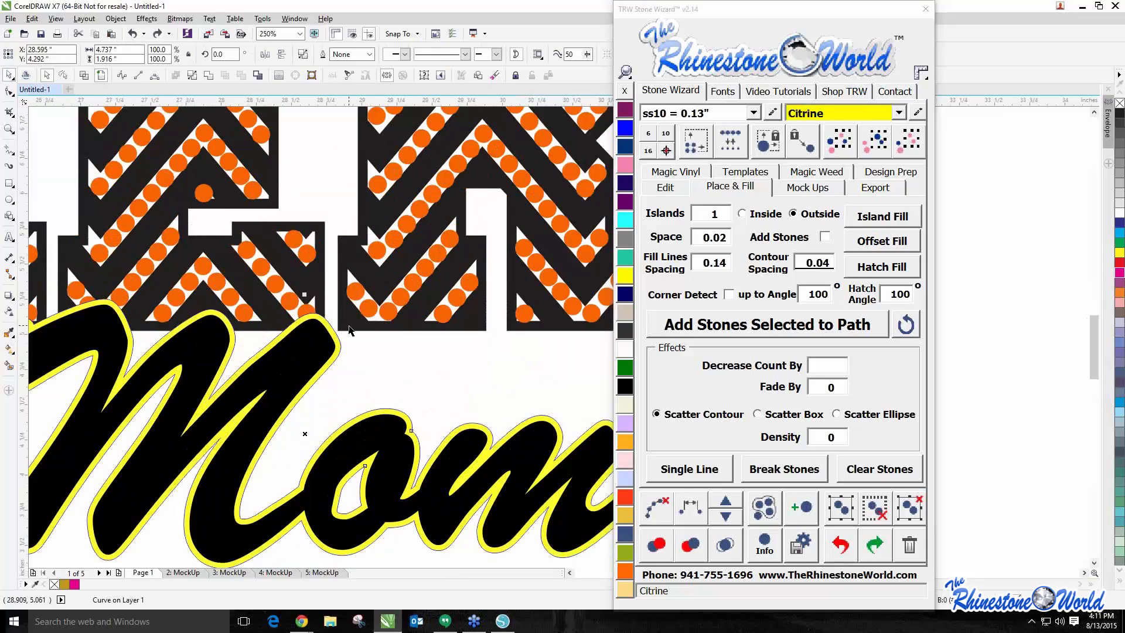
shift+click(349, 322)
scroll(349, 322, down, 3)
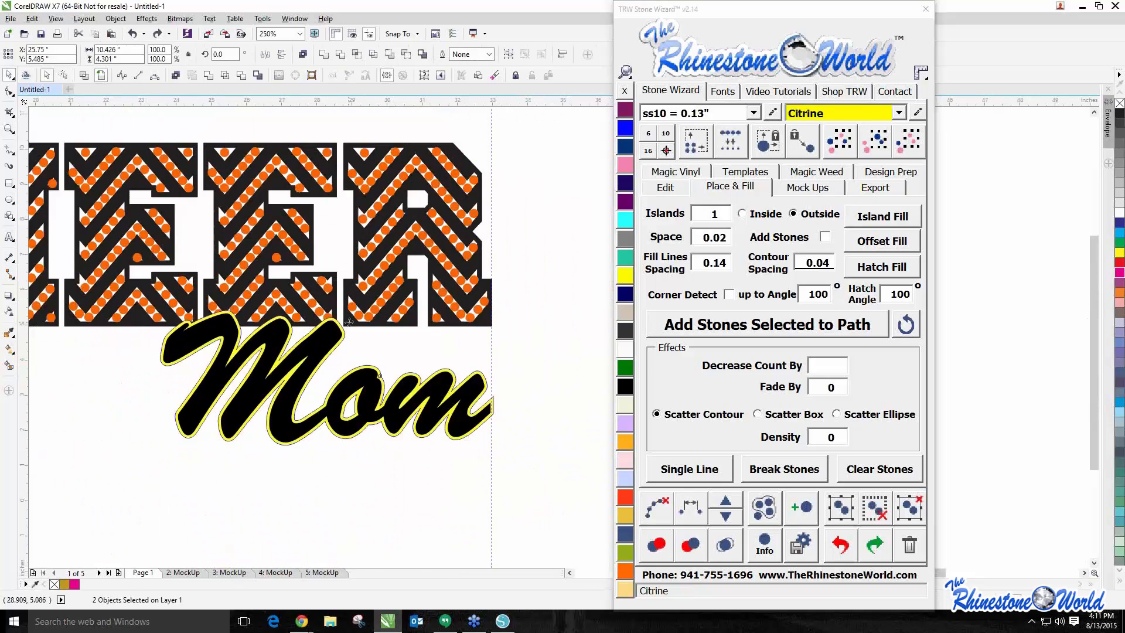
Move the selected CHEER background and Citrine contour up off the stones, and undo the move
drag(237, 306, 260, 192)
scroll(261, 191, down, 2)
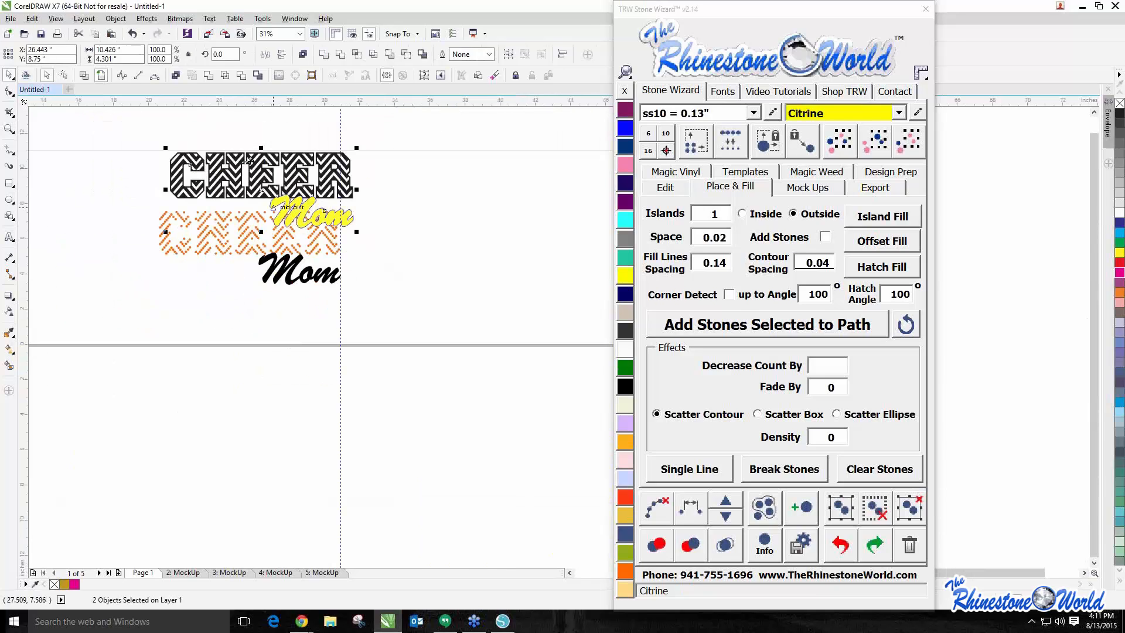
key(ctrl+z)
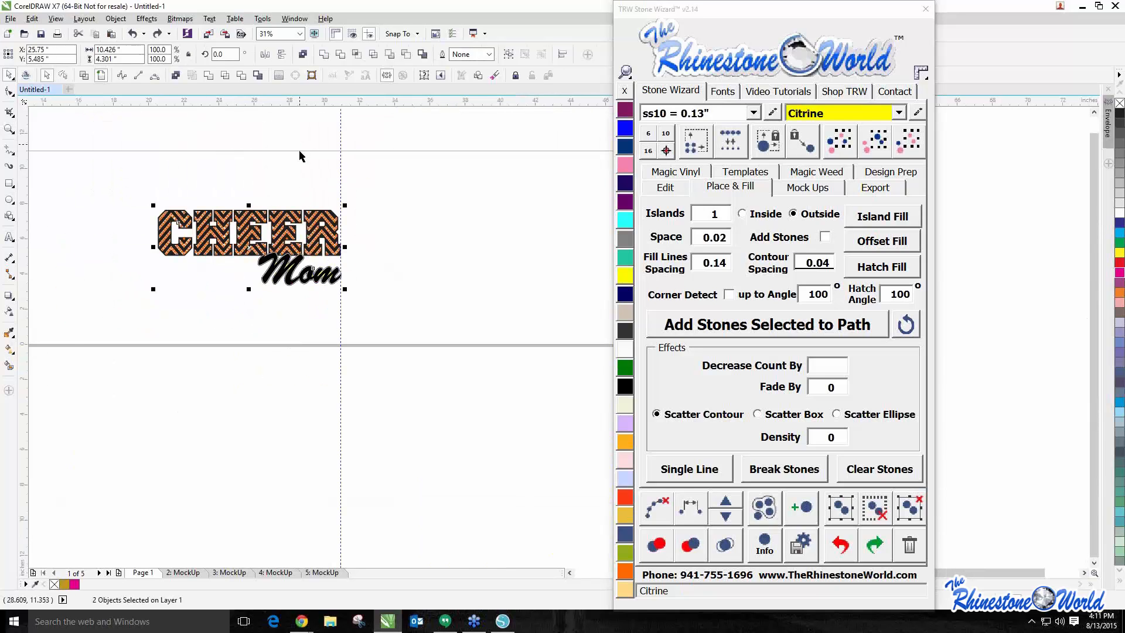
scroll(299, 162, up, 2)
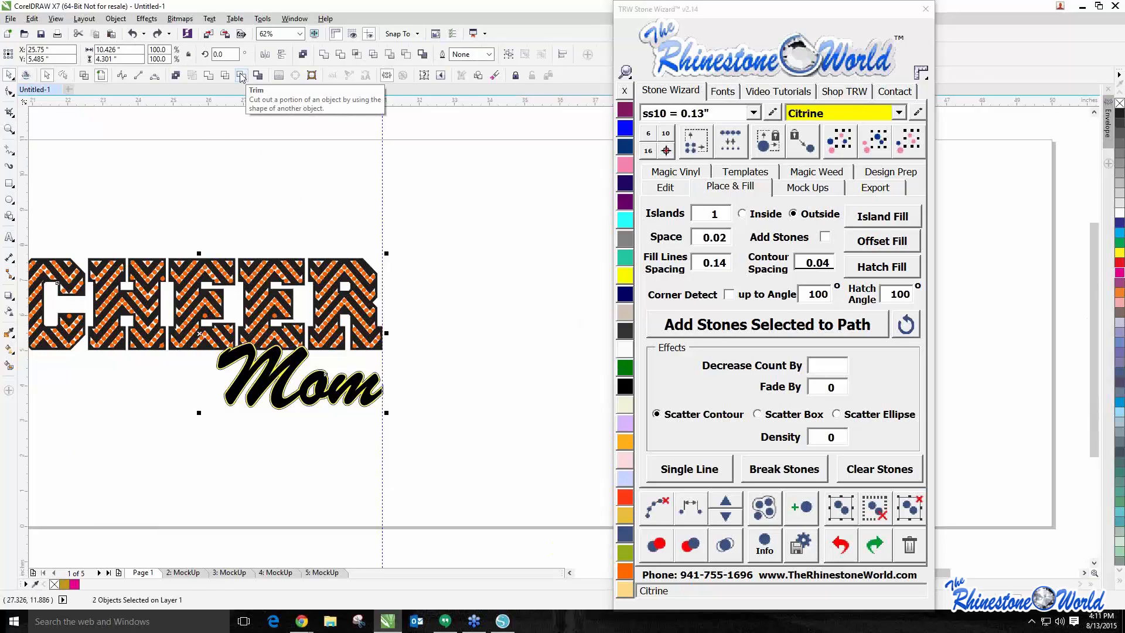
Trim the black CHEER background with the Citrine Mom contour
click(146, 18)
mouse_move(123, 21)
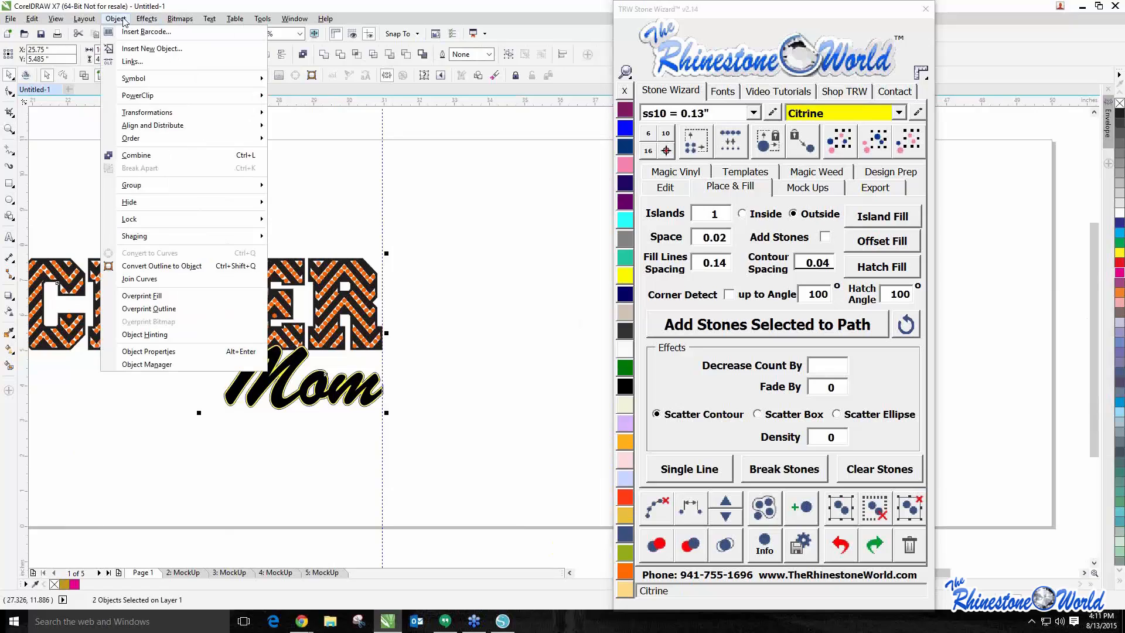
mouse_move(234, 236)
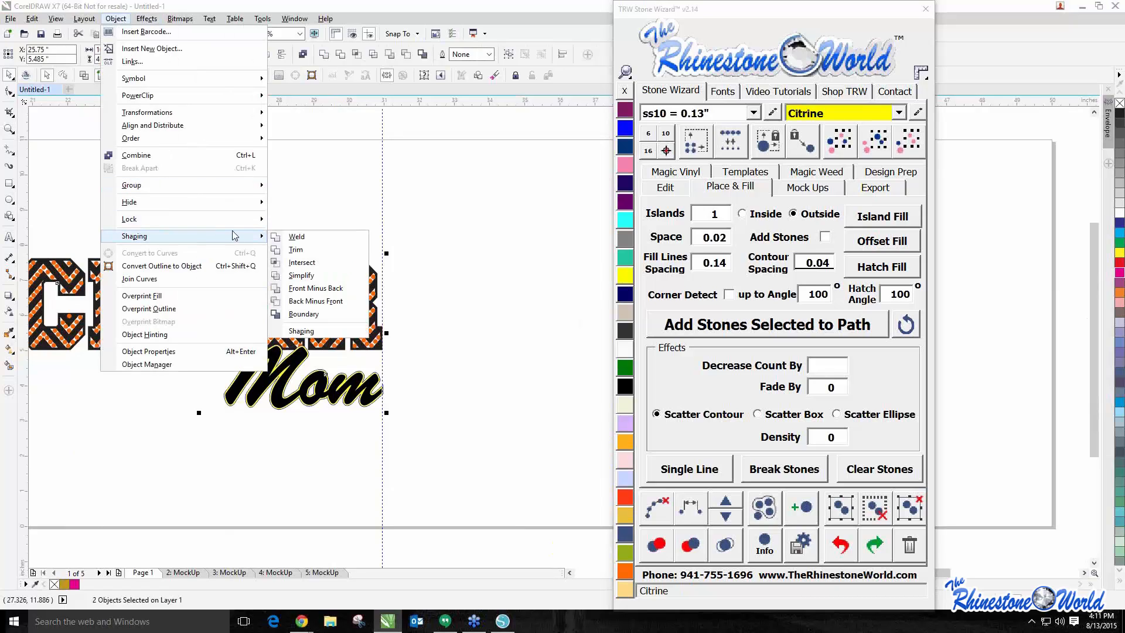
click(516, 298)
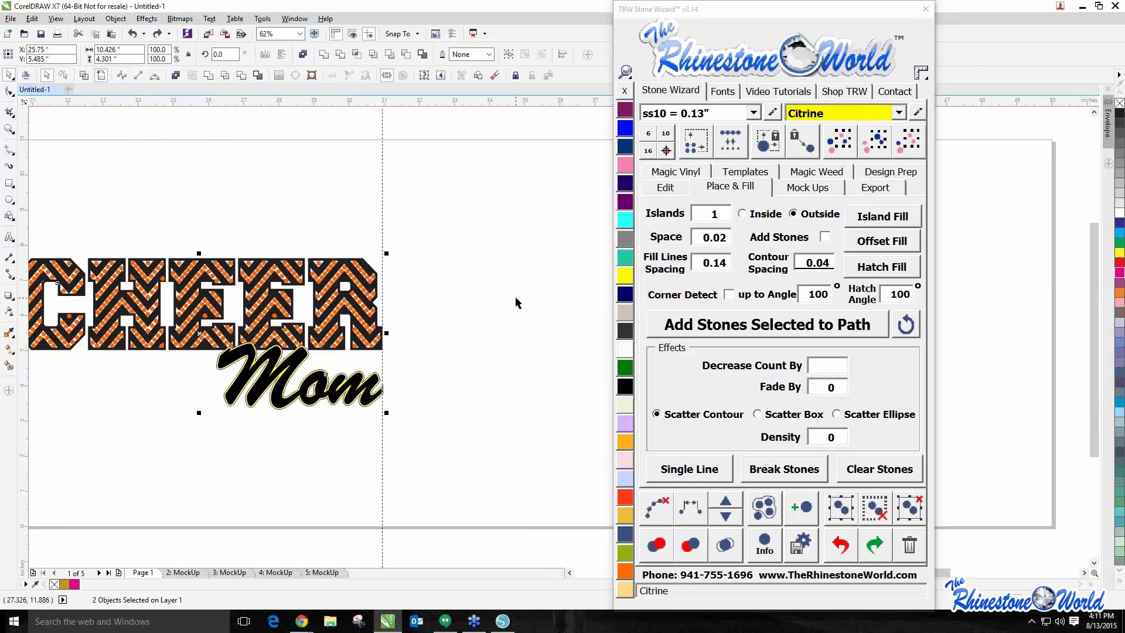
click(240, 75)
Drag the Citrine contour out from around the Mom lettering and delete it
scroll(279, 354, up, 5)
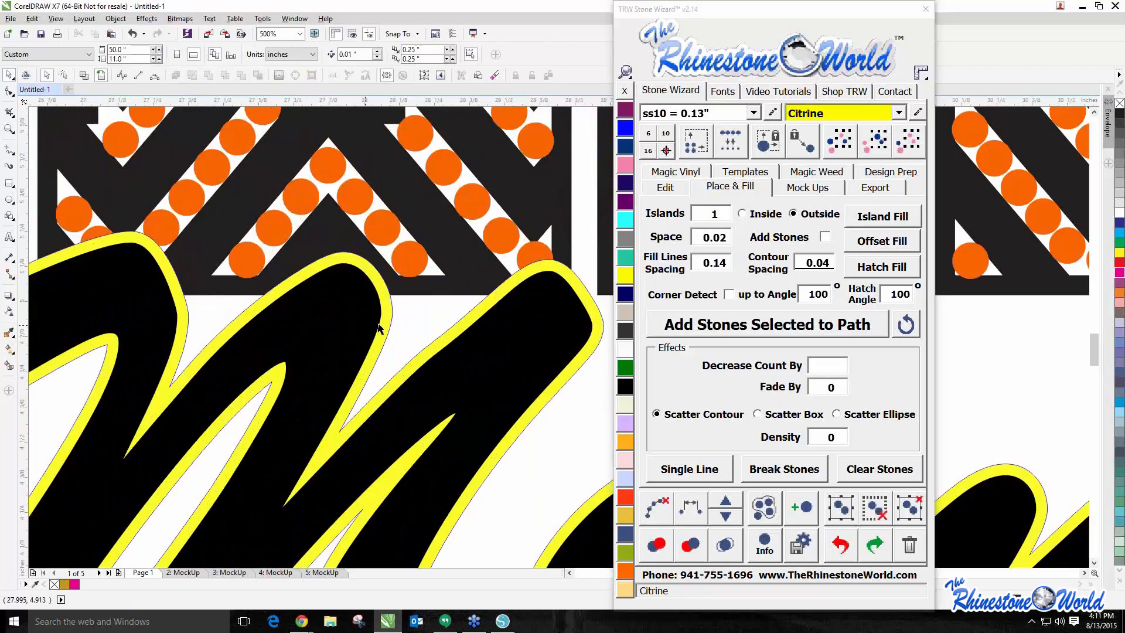
drag(388, 322, 304, 403)
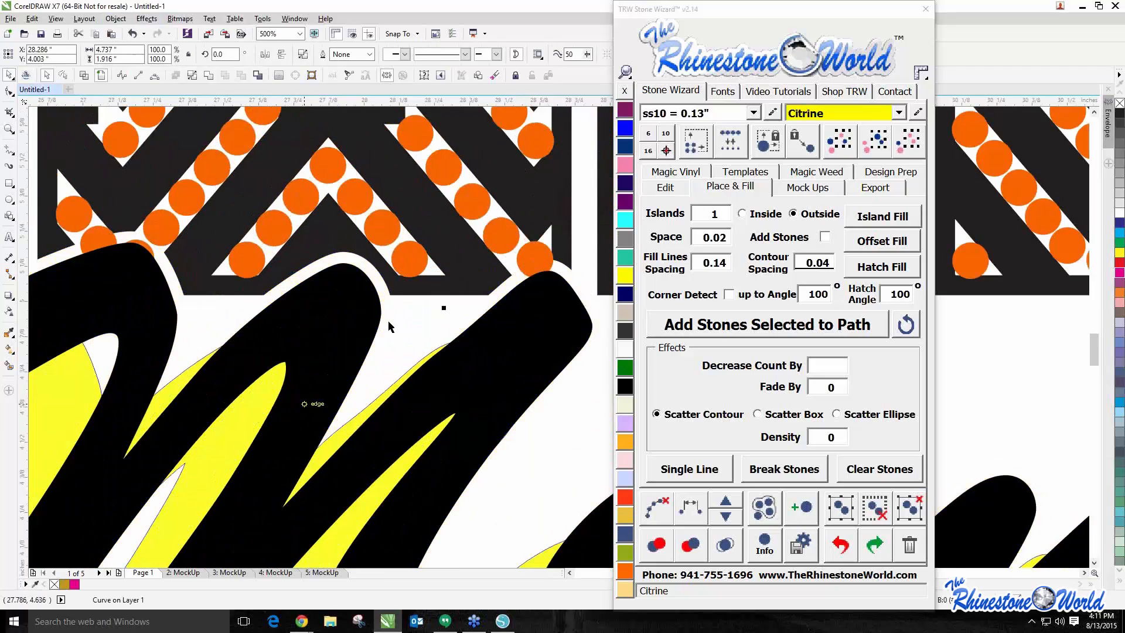
key(Delete)
scroll(389, 325, down, 2)
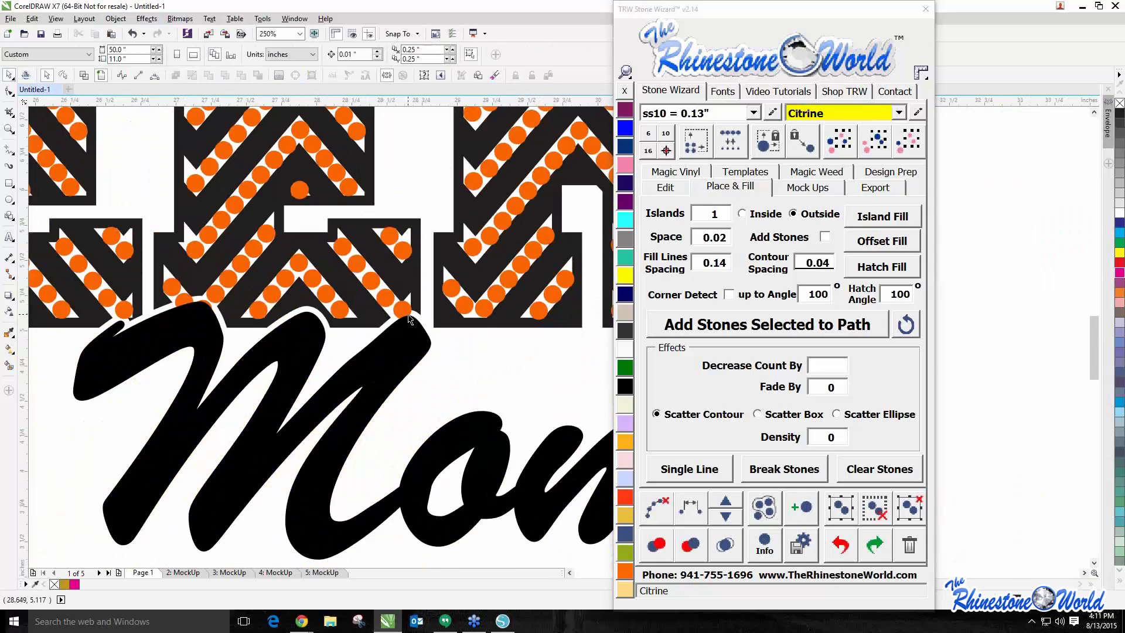
Switch to wireframe view and delete the two stones that touch the trimmed gap above the first peak of the M
scroll(408, 319, up, 2)
scroll(349, 341, down, 2)
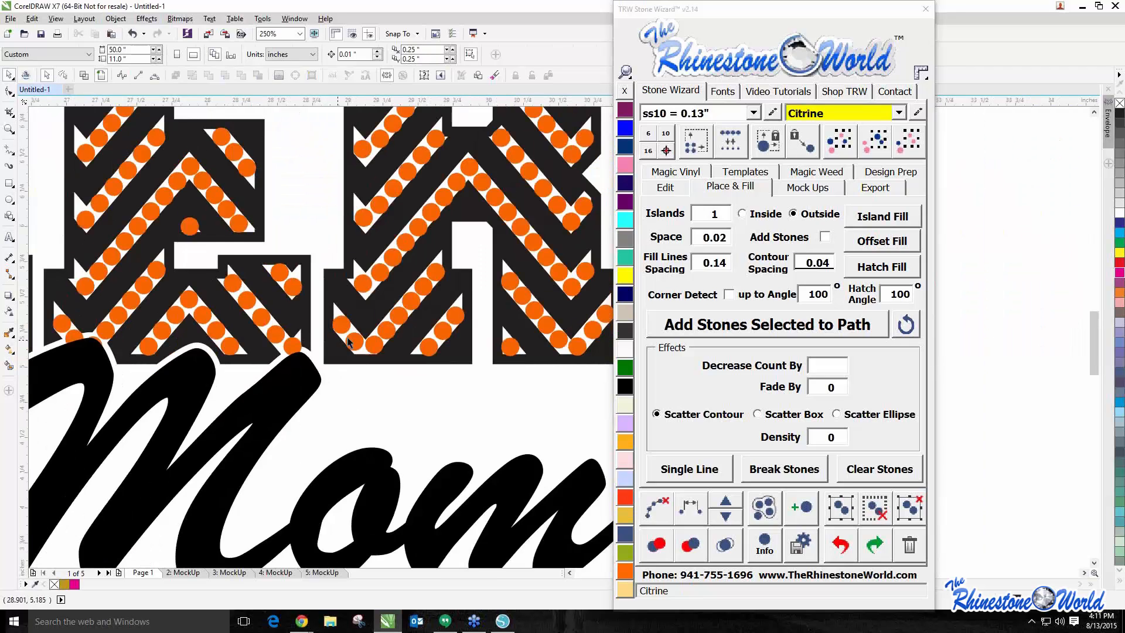
scroll(348, 342, down, 2)
scroll(174, 351, up, 3)
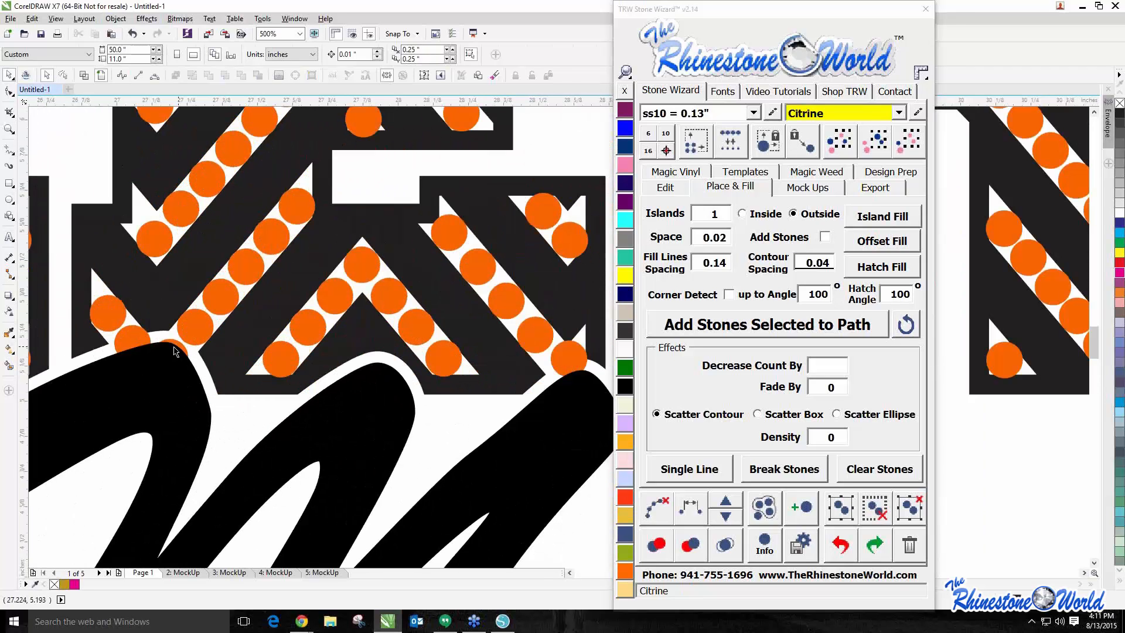
click(83, 75)
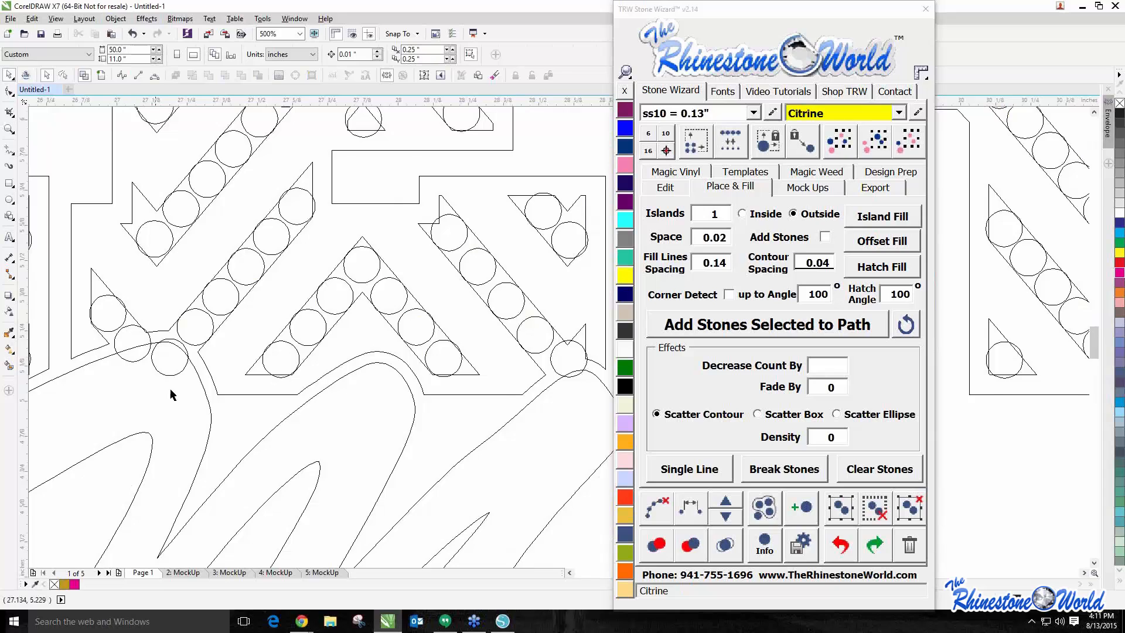
scroll(171, 391, up, 1)
click(180, 406)
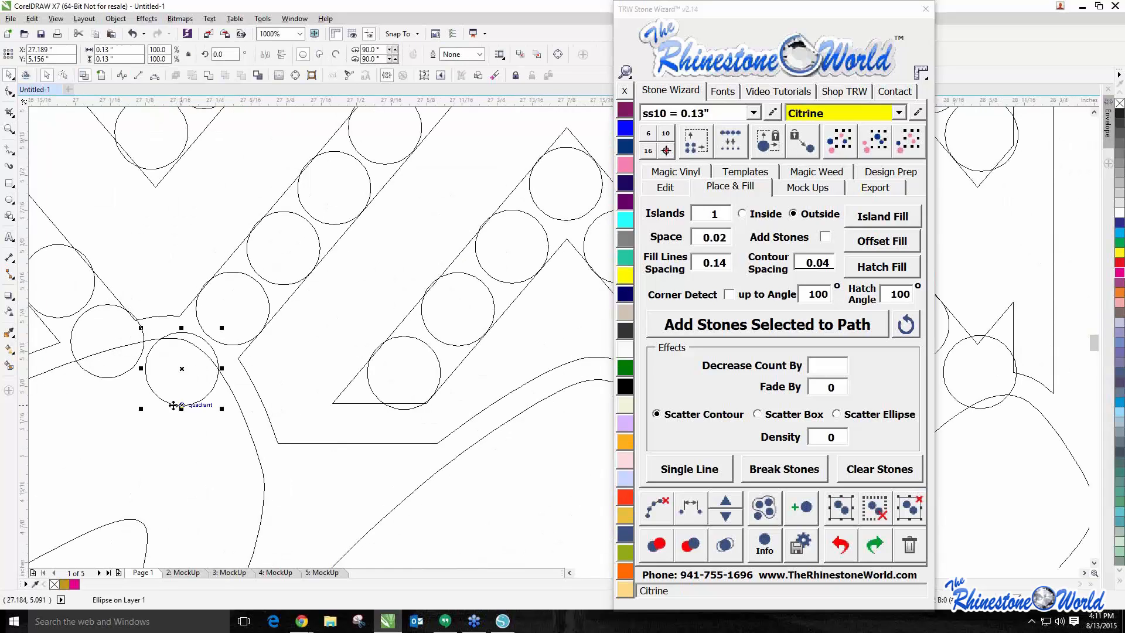
key(Delete)
click(124, 376)
key(Delete)
scroll(125, 376, down, 1)
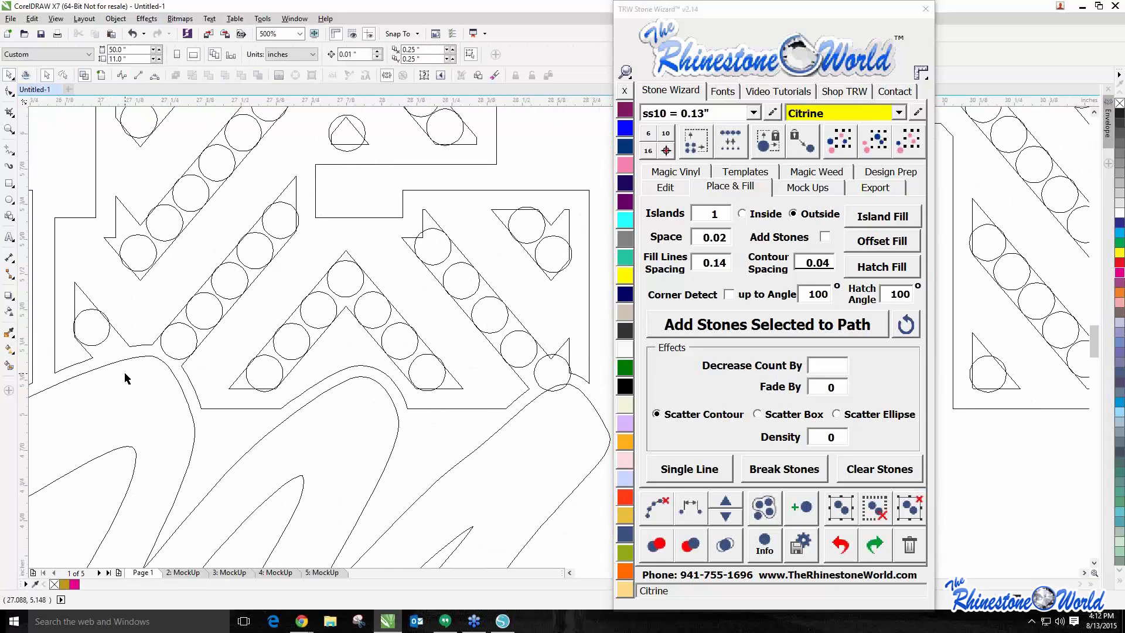
Delete the stone overlapping the last peak of the M and return to the full-color view
scroll(564, 392, up, 1)
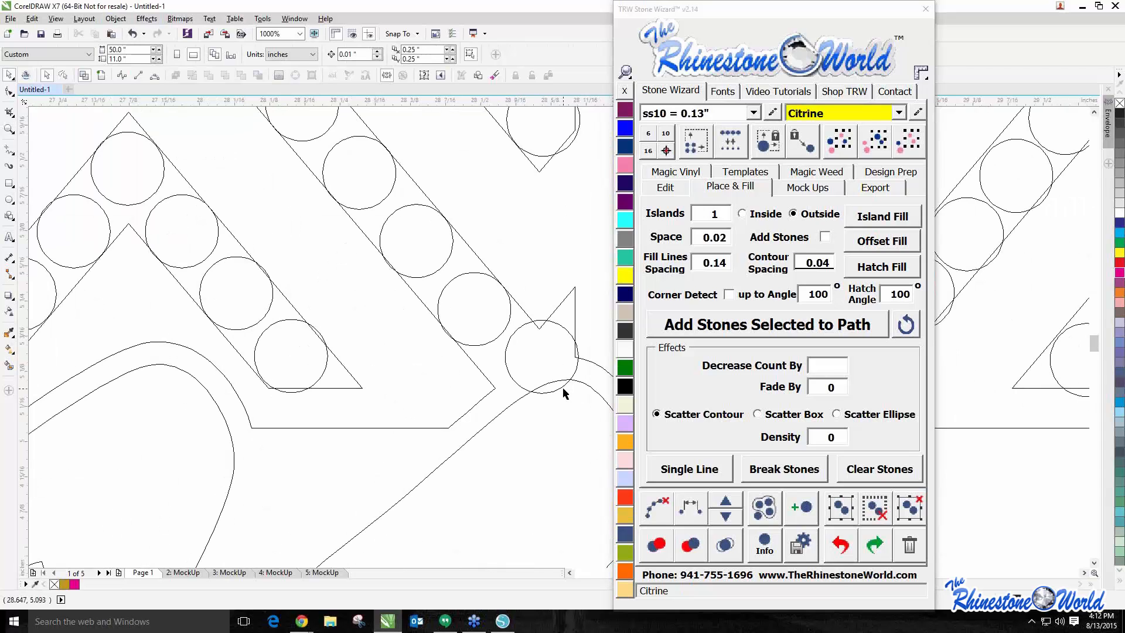
click(561, 389)
key(Delete)
click(101, 76)
scroll(417, 356, down, 2)
scroll(446, 331, up, 2)
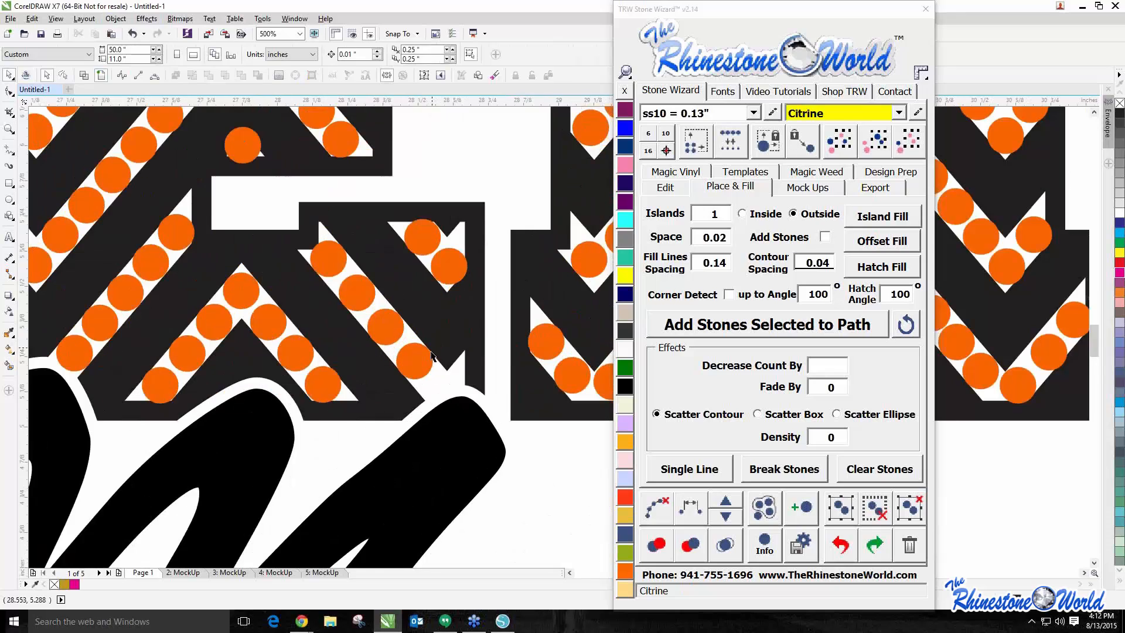
Move the diagonal row's last stone down beside the M's last peak, select the row's four stones and try to respace them equally
click(425, 363)
drag(424, 363, 469, 414)
scroll(462, 409, down, 1)
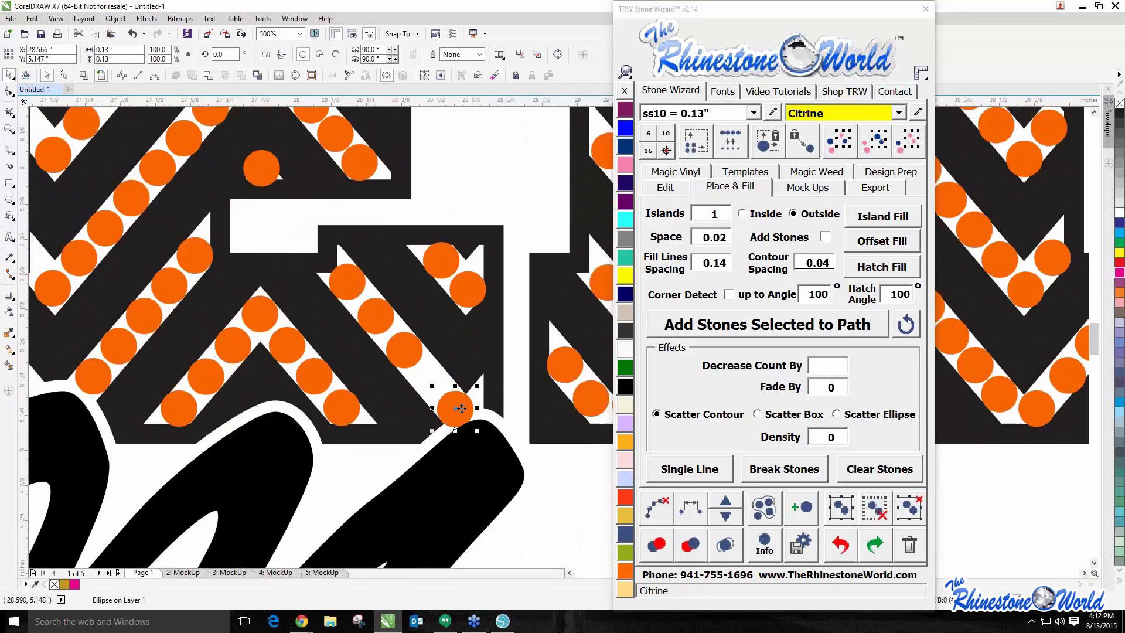
shift+click(413, 360)
shift+click(374, 306)
shift+click(347, 282)
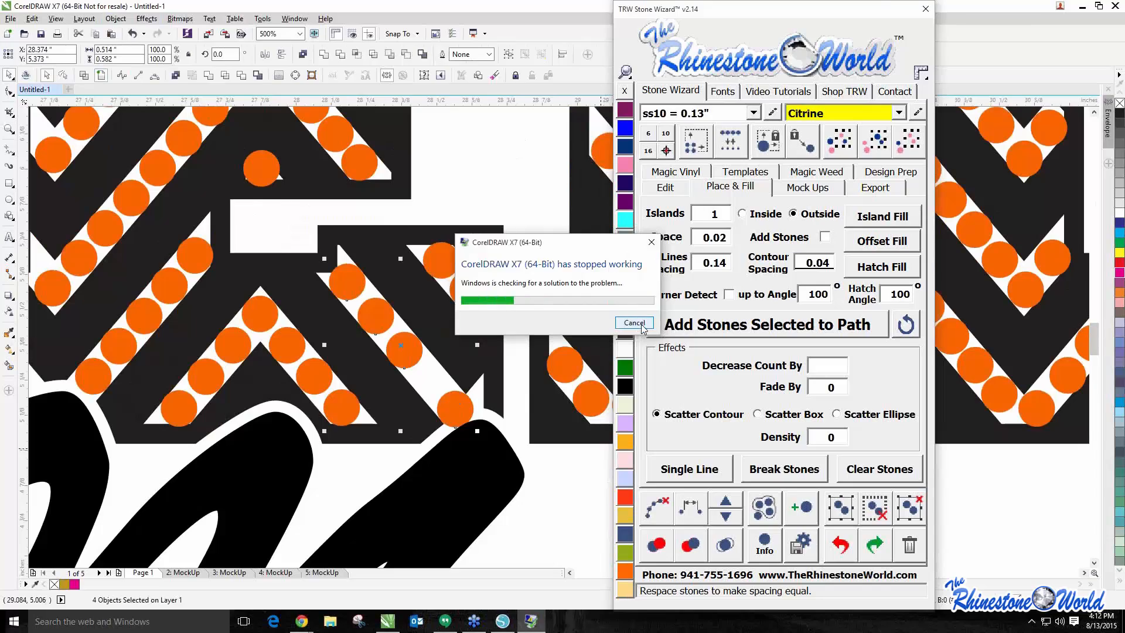
Close the crashed program and relaunch CorelDRAW X7 from the desktop, dismissing the plug-in error
click(643, 326)
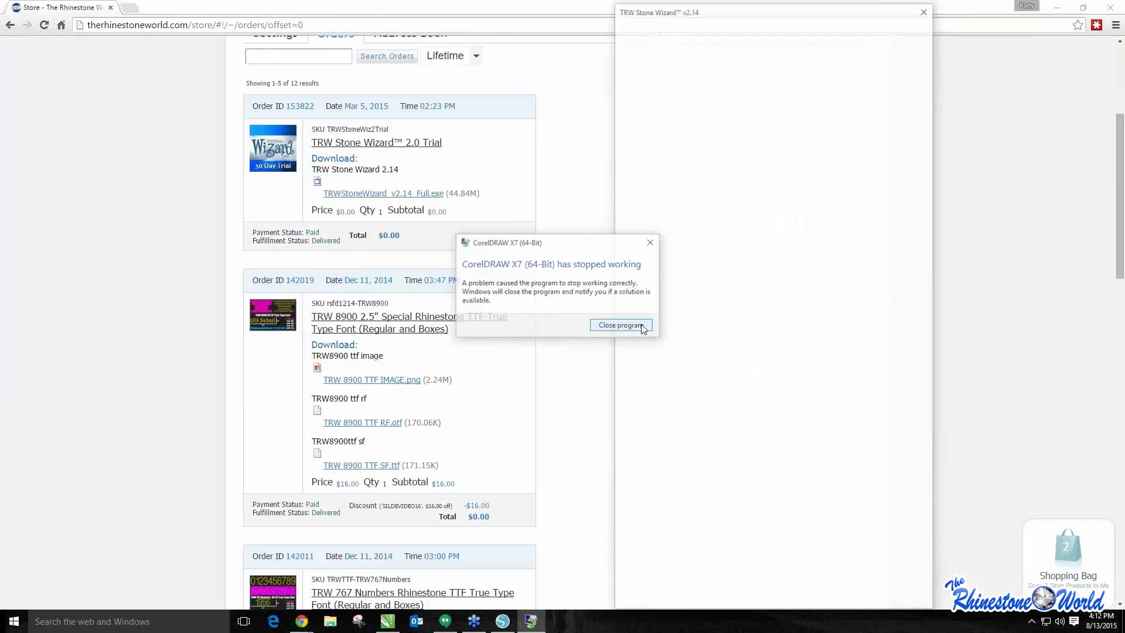
click(1060, 8)
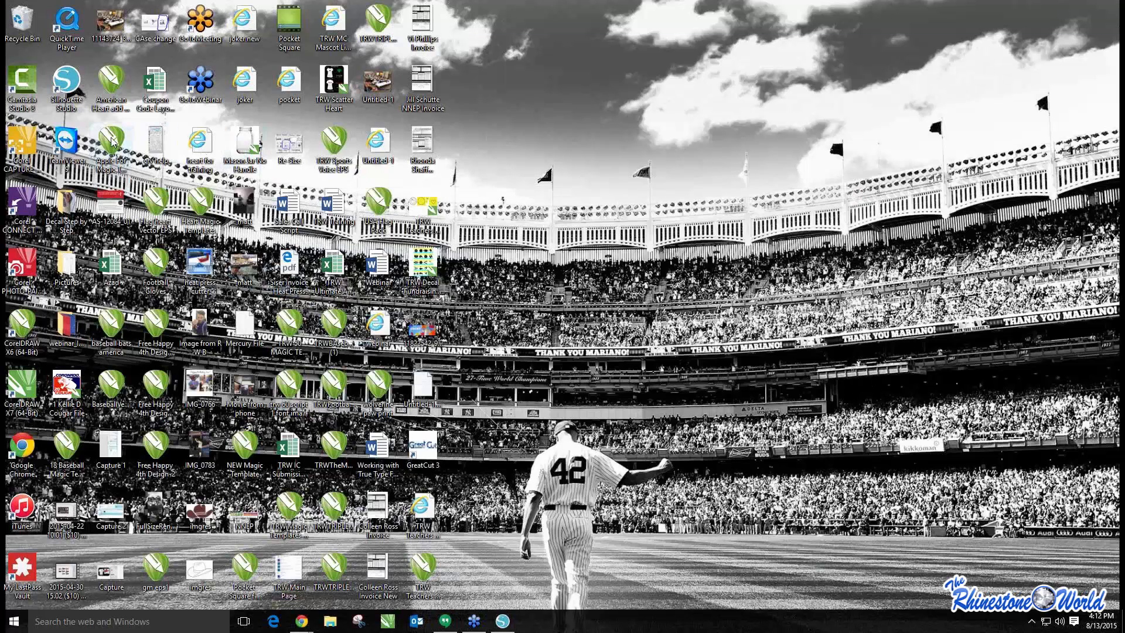
double_click(22, 387)
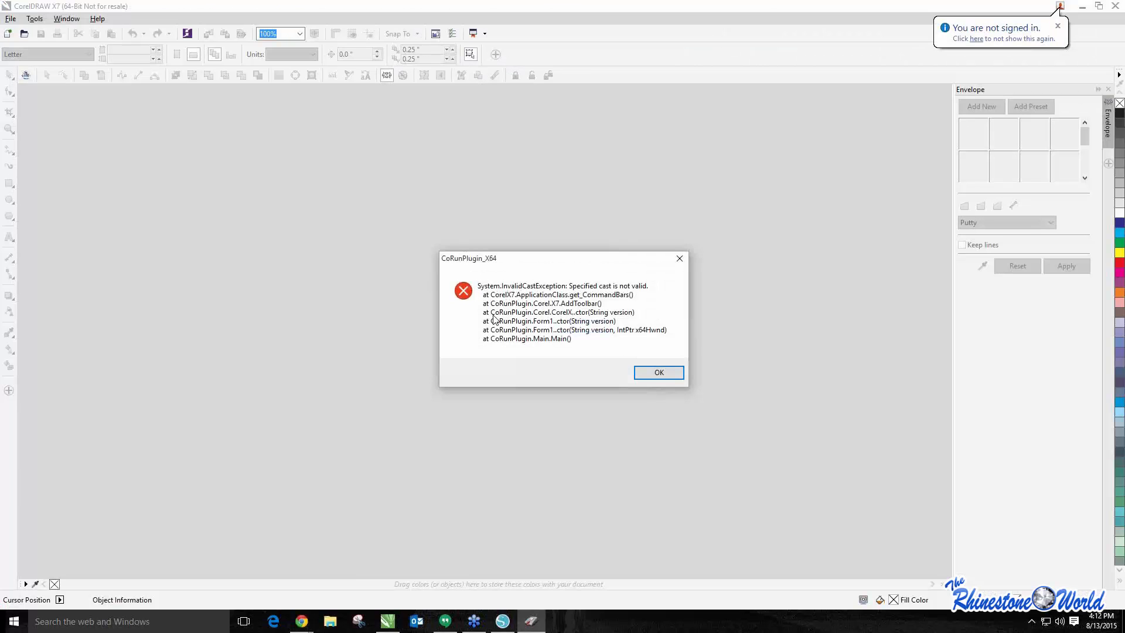
click(679, 259)
click(630, 328)
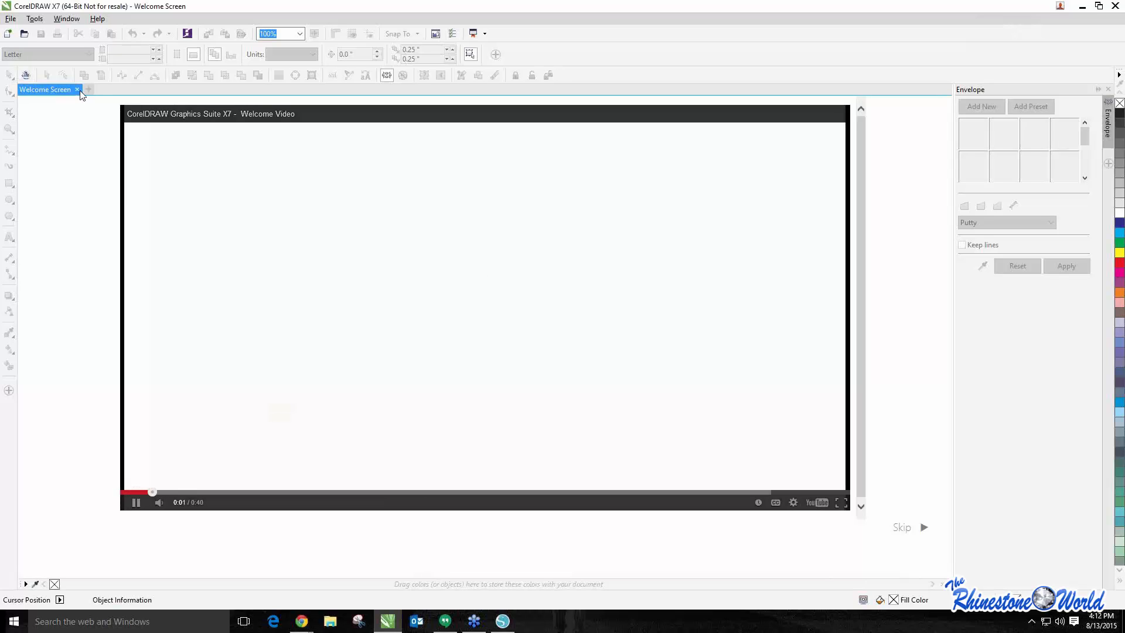
Create a new Letter-size document with the default settings and close the Welcome Screen
key(ctrl+n)
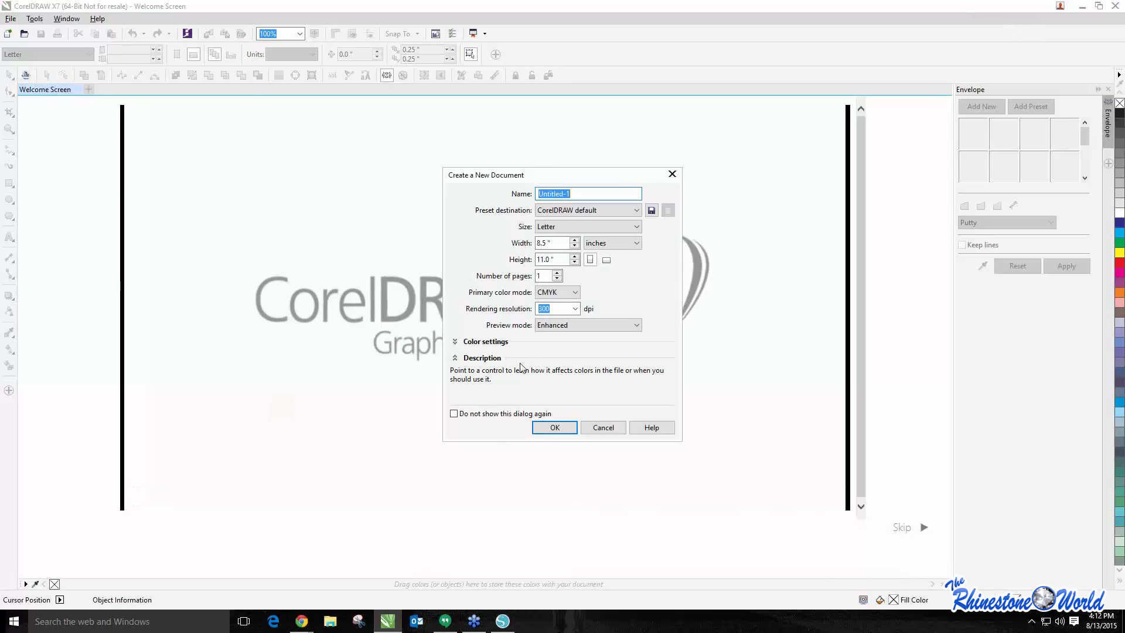
click(551, 427)
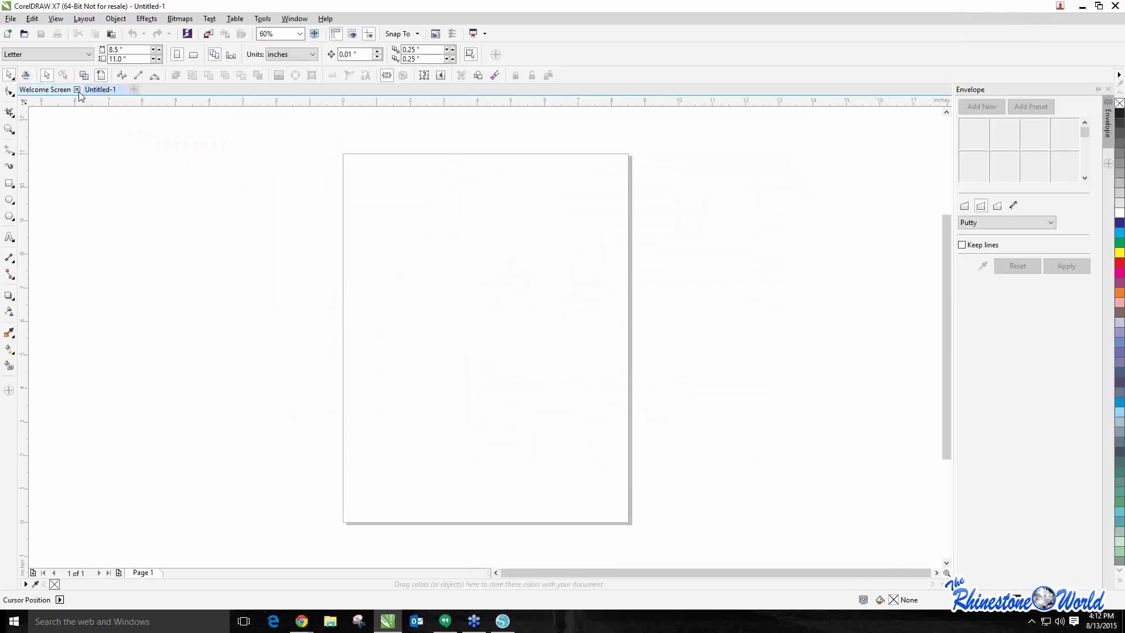
click(80, 90)
Check the auto-backup interval and backup folder in the workspace's Save options
click(294, 19)
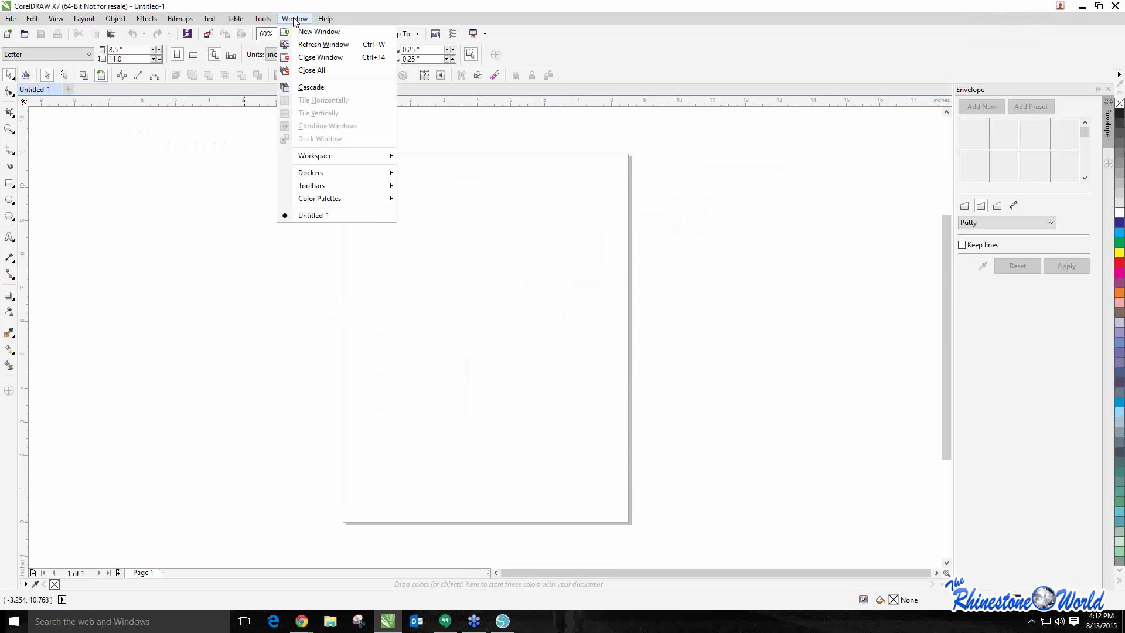
mouse_move(265, 22)
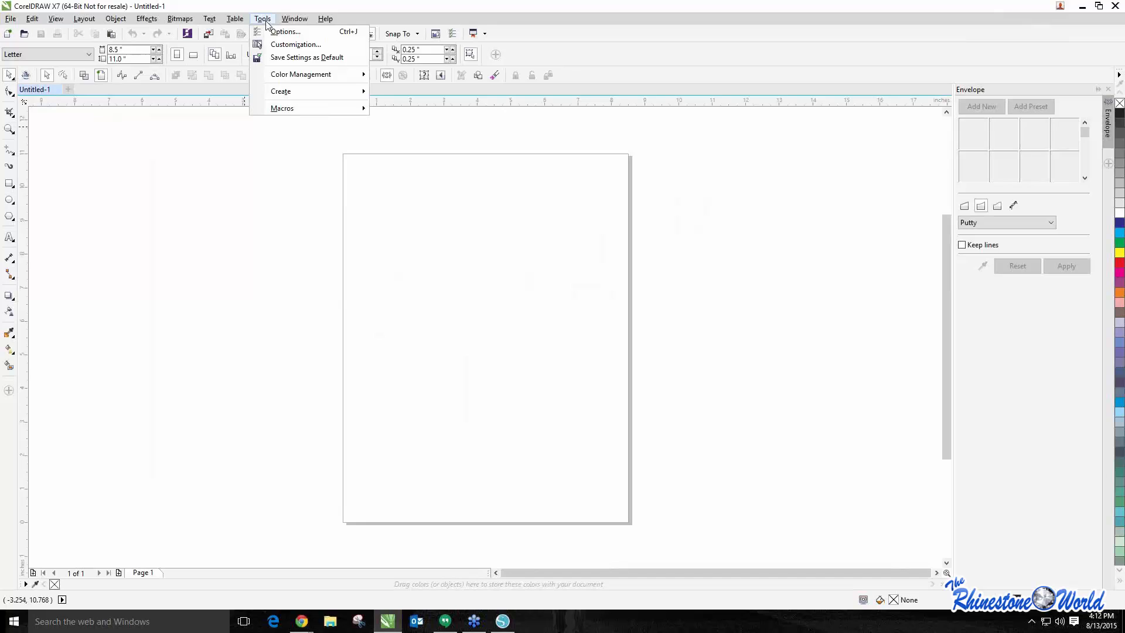
click(276, 44)
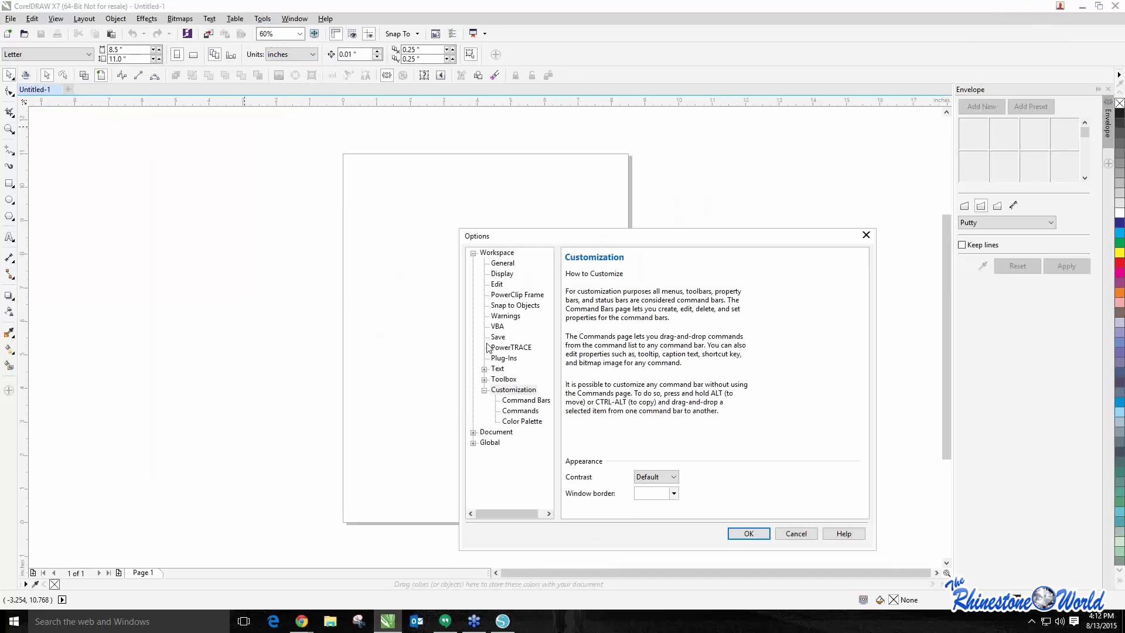
click(496, 337)
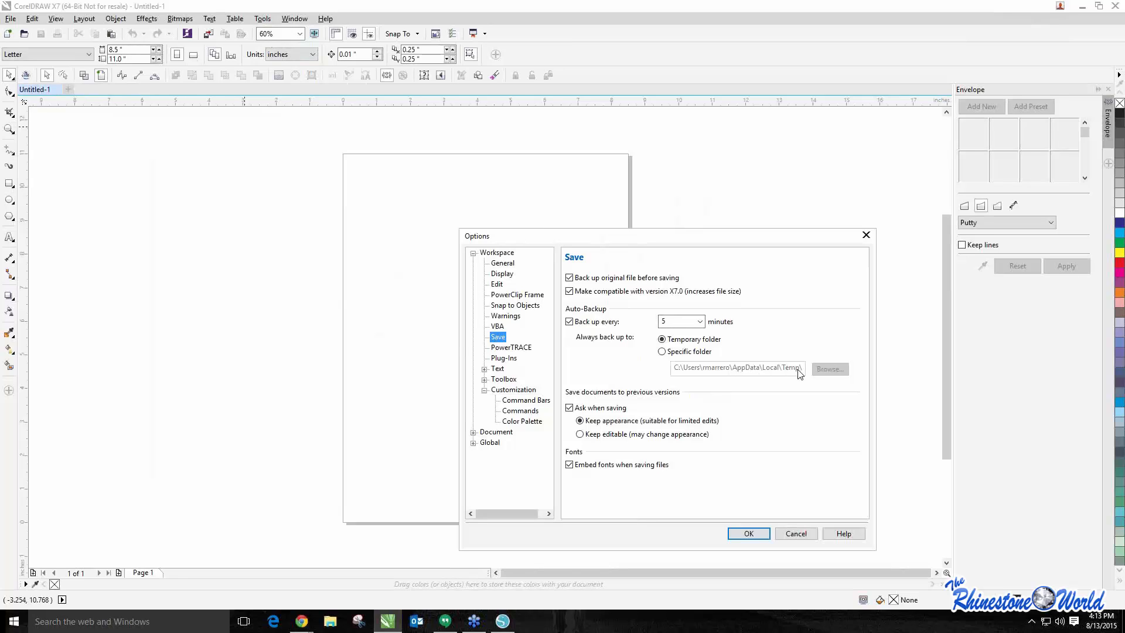
double_click(663, 322)
click(749, 533)
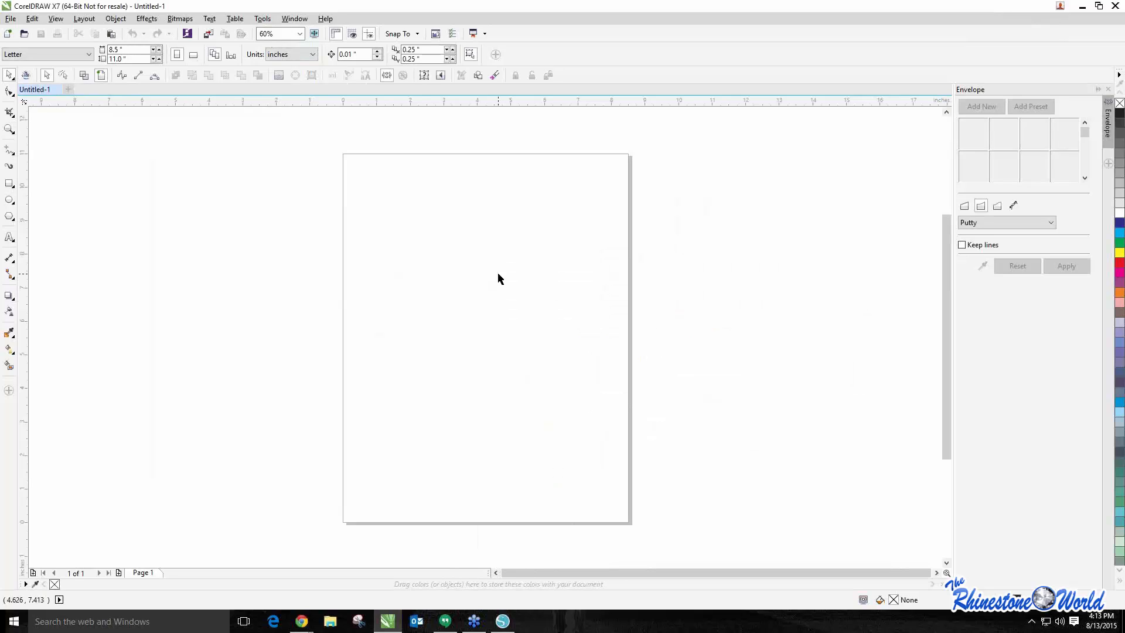
Add the artistic text CHEER near the top of the page
click(9, 236)
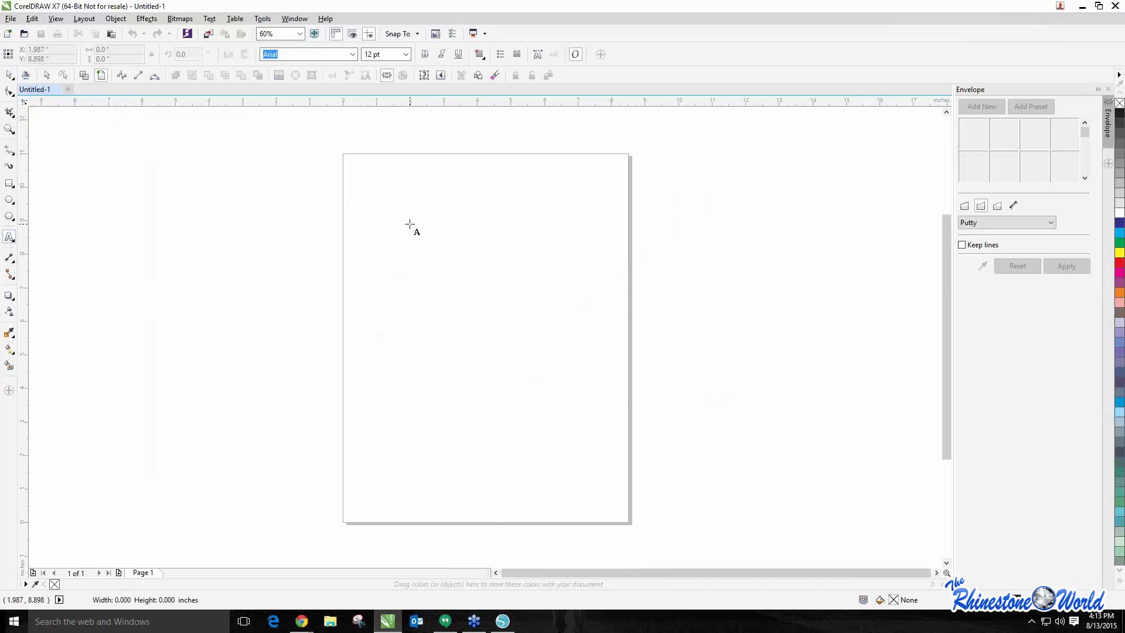
click(410, 222)
text(CHEER)
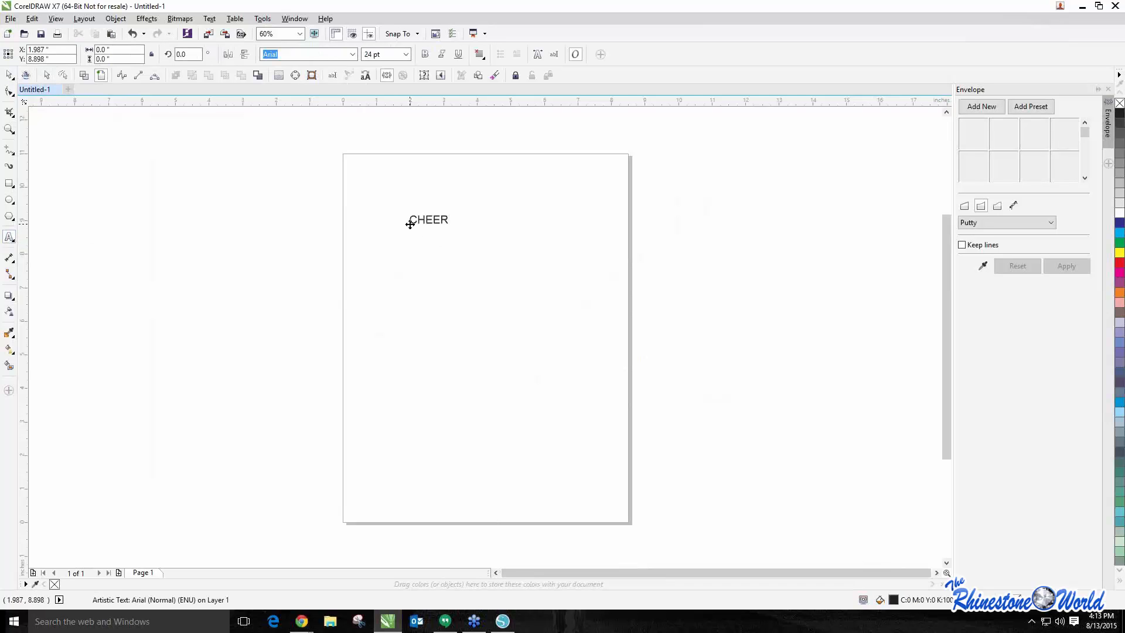
Open the TRW Stone Wizard, dismissing the run-time error, and enlarge the CHEER text to about 7.64 inches wide
click(26, 75)
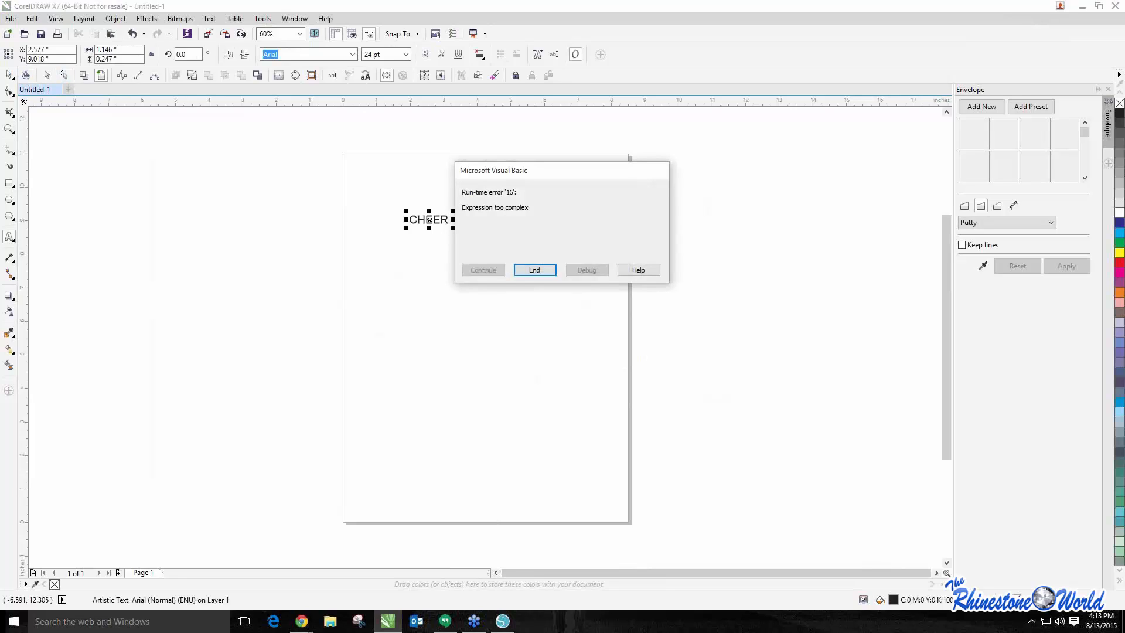
click(533, 270)
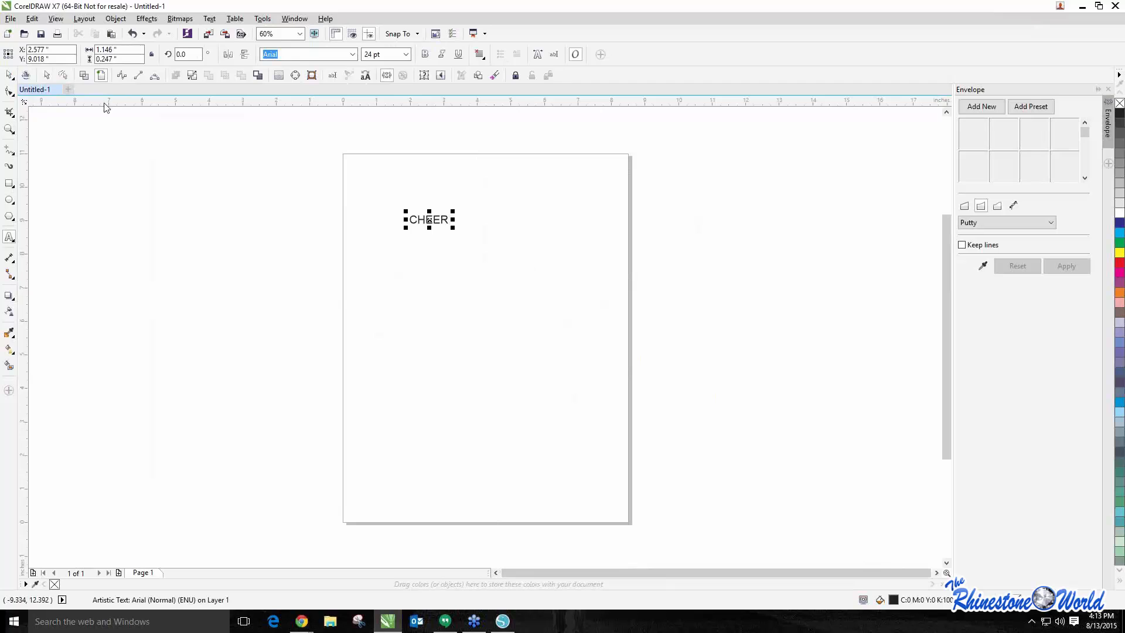
click(25, 77)
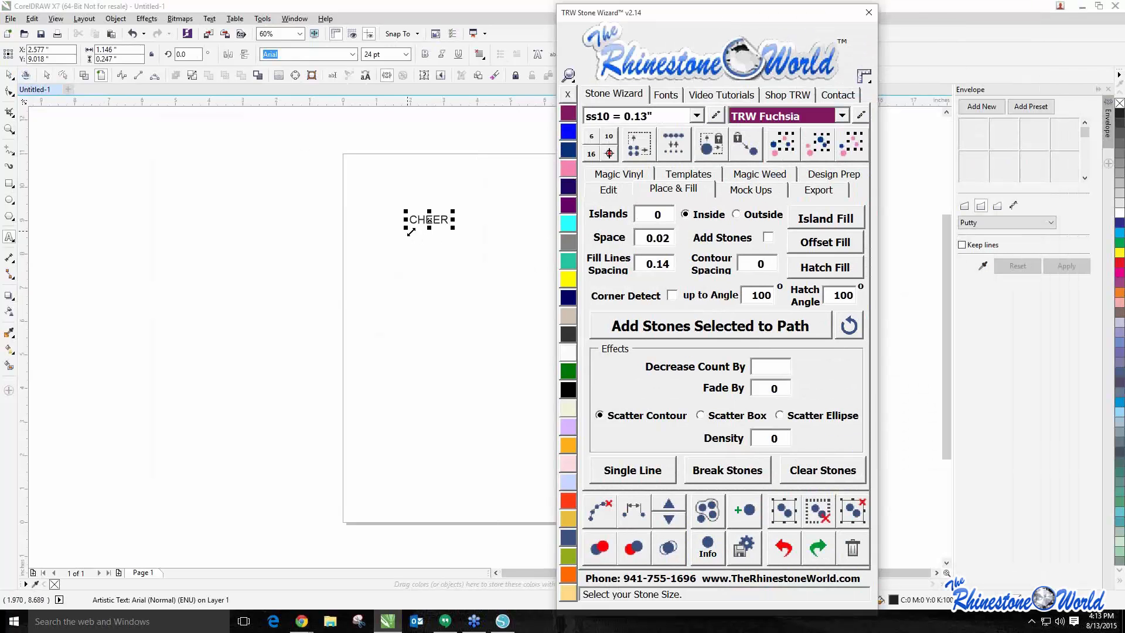
drag(410, 232, 190, 320)
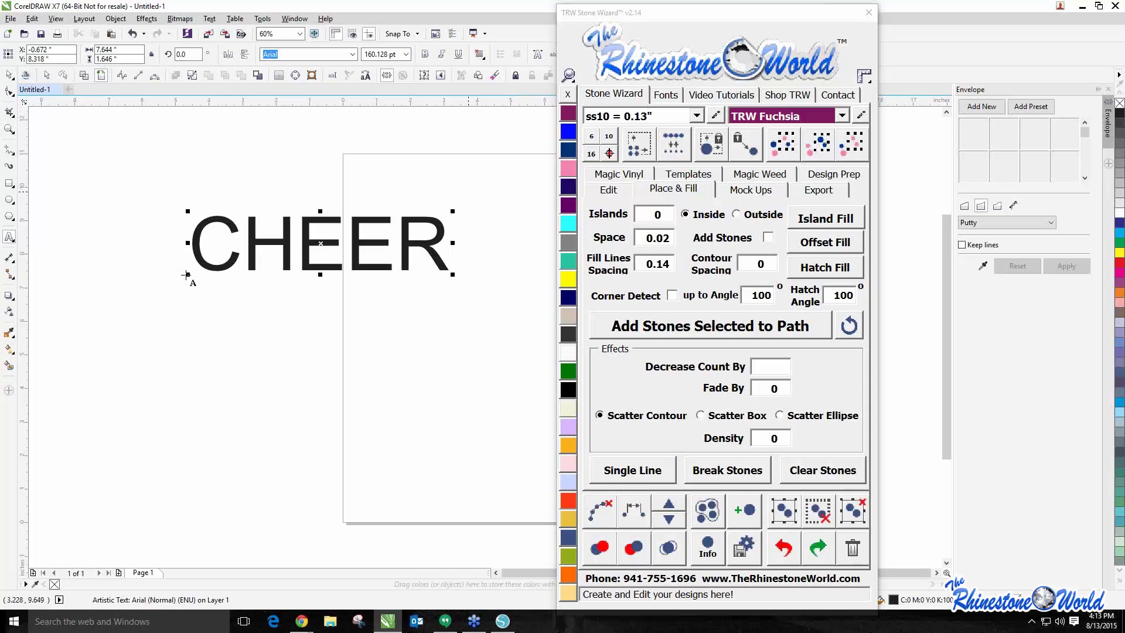
Search the Stone Wizard fonts for trw and go to the last fonts in the list
click(666, 95)
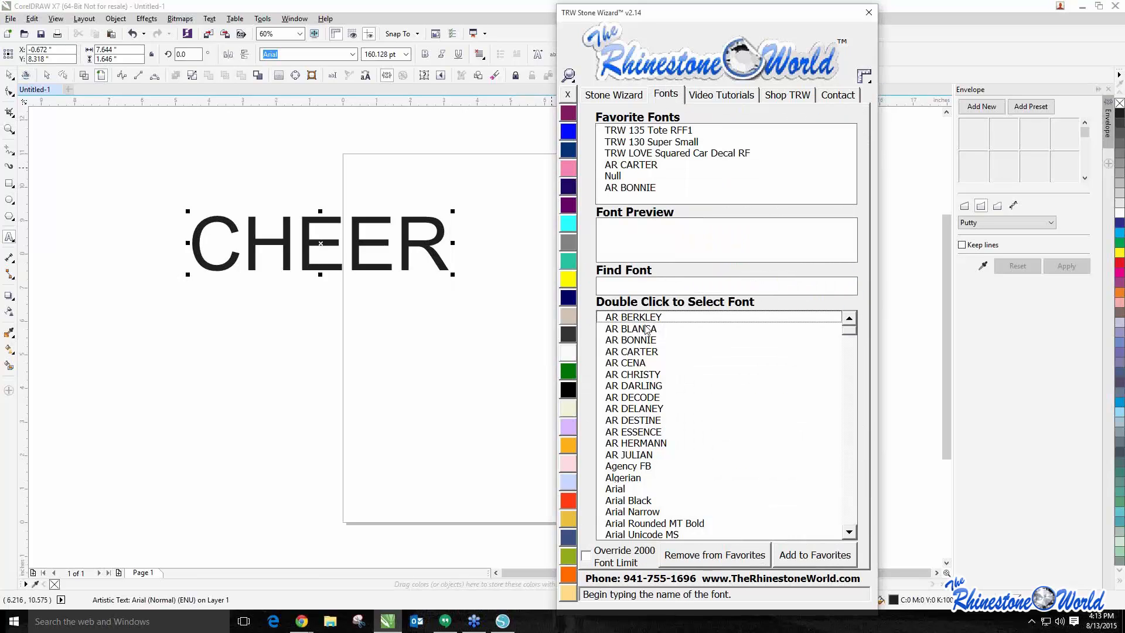
click(720, 292)
text(trw)
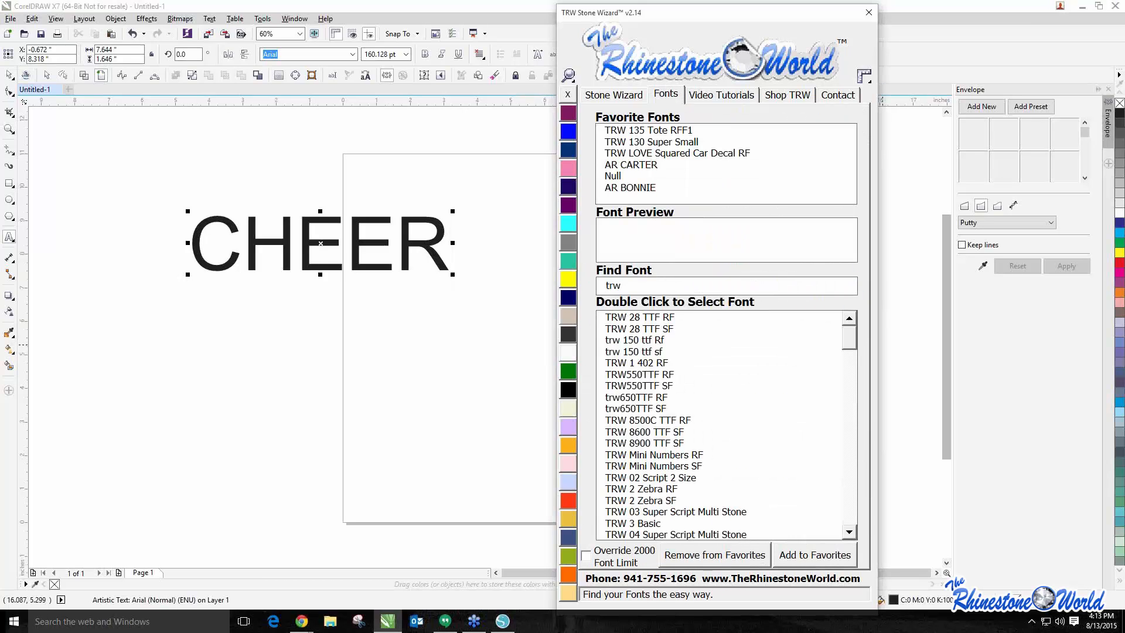
scroll(760, 533, down, 10)
Try setting CHEER in TRW Chev 3 Multi Dec Athletic 4 and apply 2 Color Magic Text
double_click(660, 521)
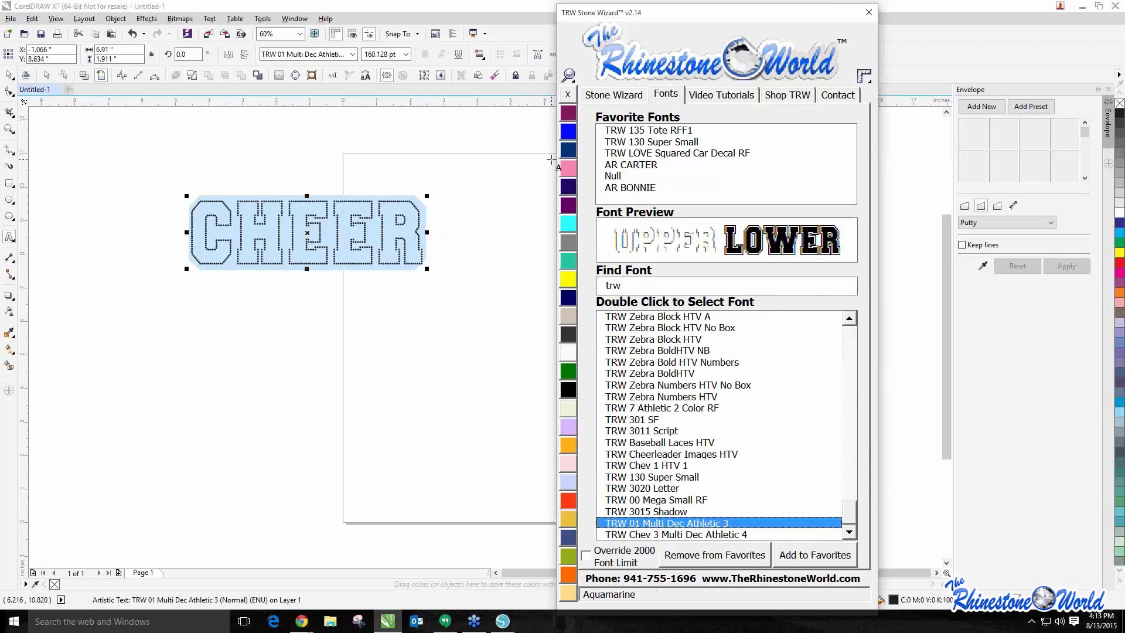
double_click(642, 534)
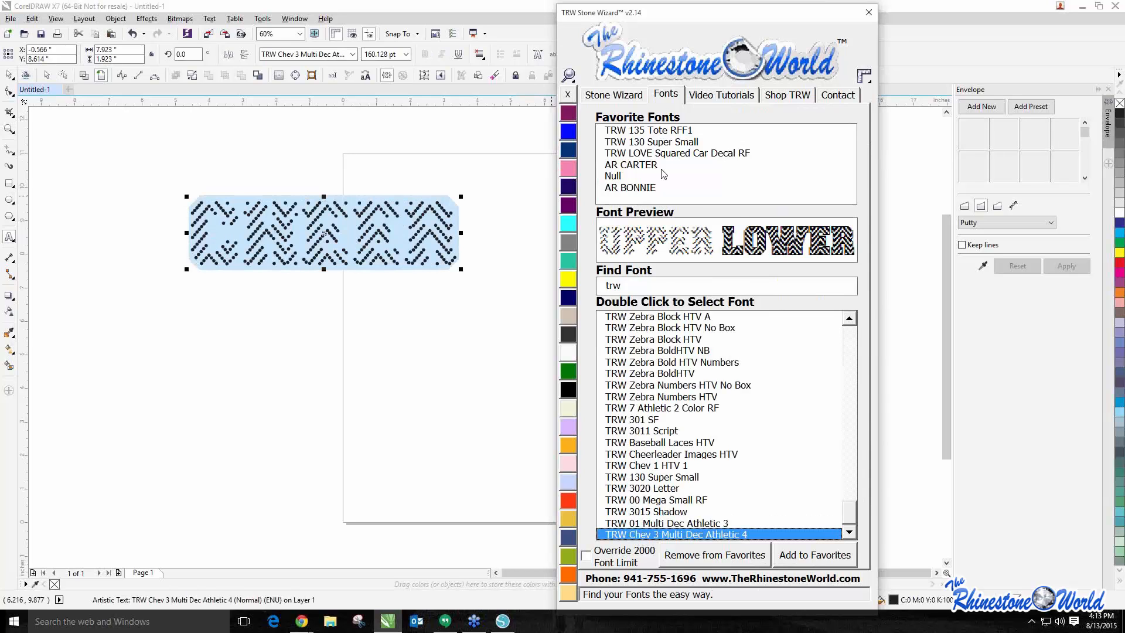
click(629, 100)
click(608, 190)
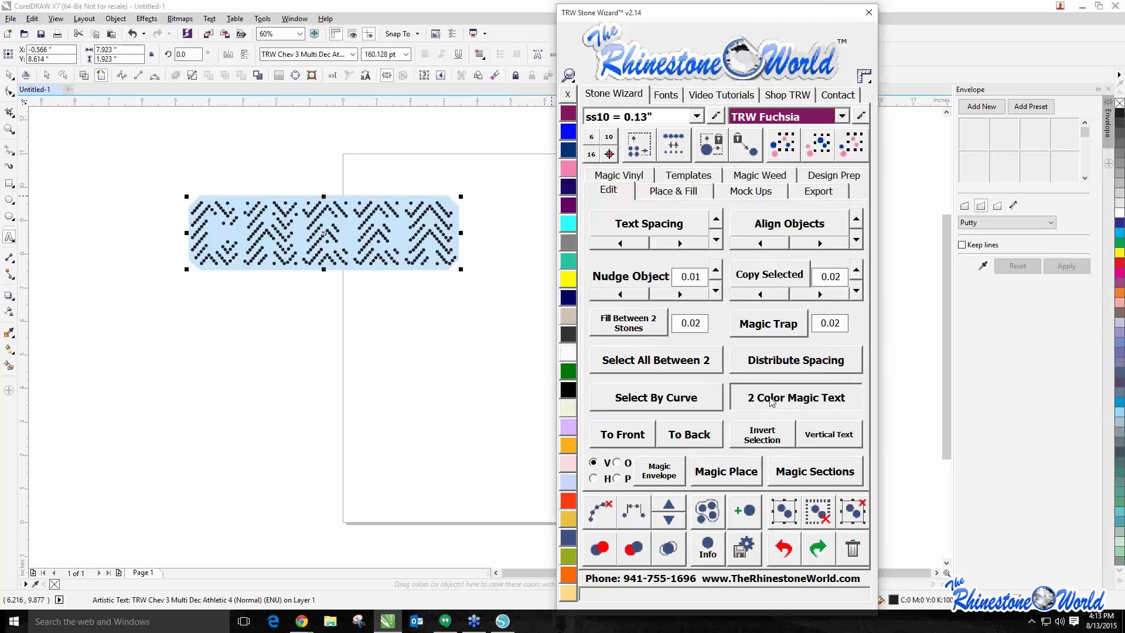
click(795, 396)
Select the whole CHEER design and try resizing it for ss10 stones, agreeing to replace the stones
drag(418, 304, 169, 190)
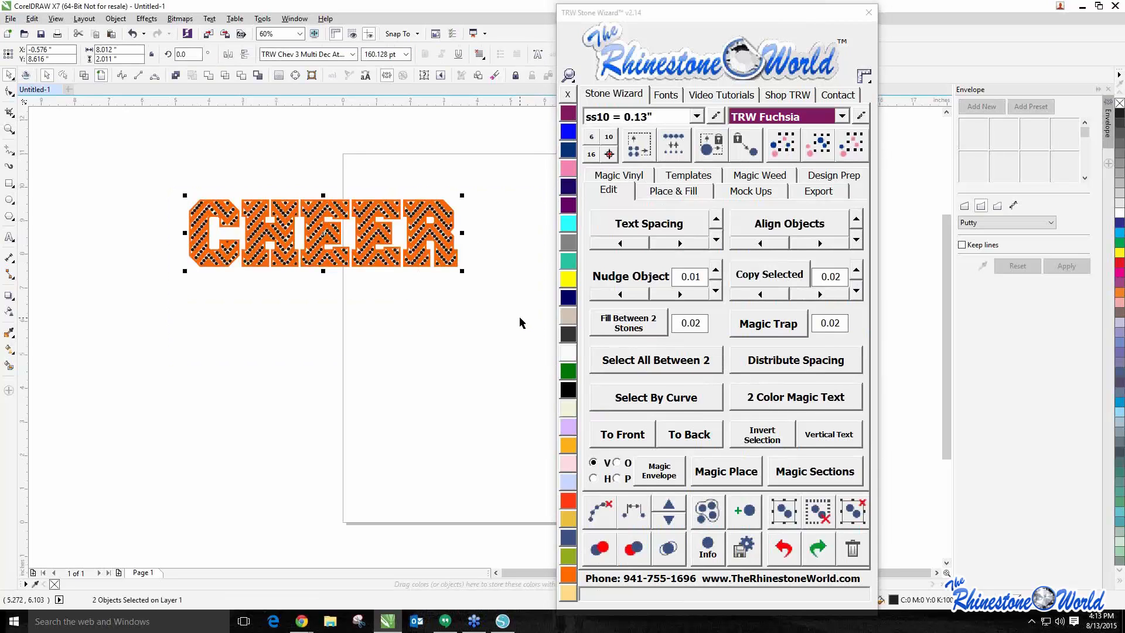
click(613, 138)
click(597, 329)
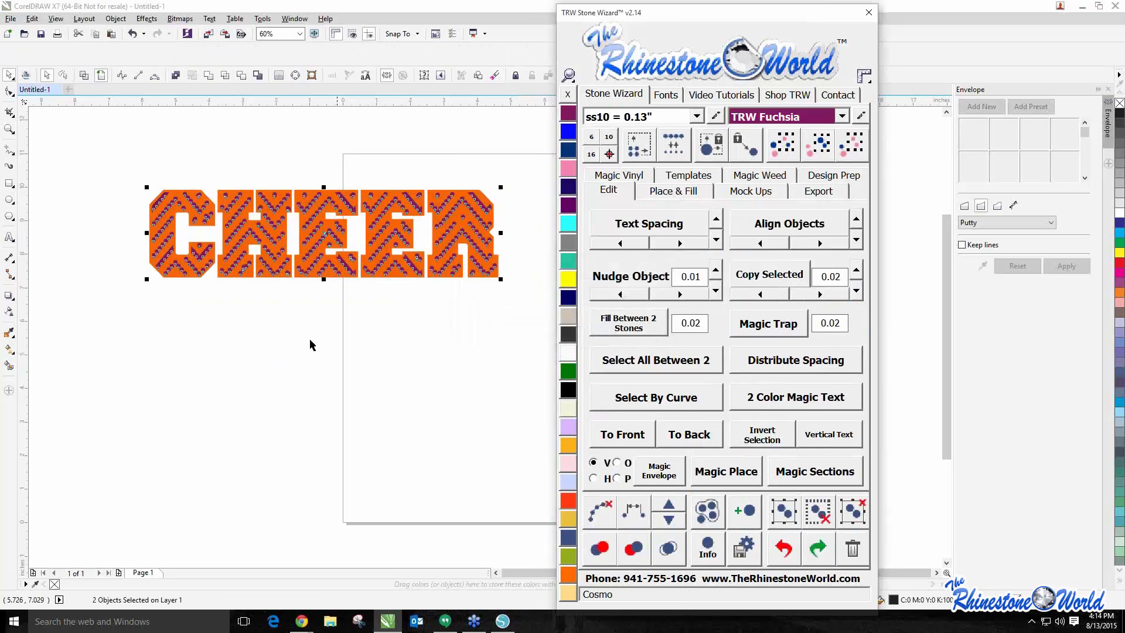
Move the orange backing of the second E down, away from its stones
click(310, 341)
scroll(411, 176, up, 2)
drag(405, 280, 384, 192)
scroll(408, 235, down, 4)
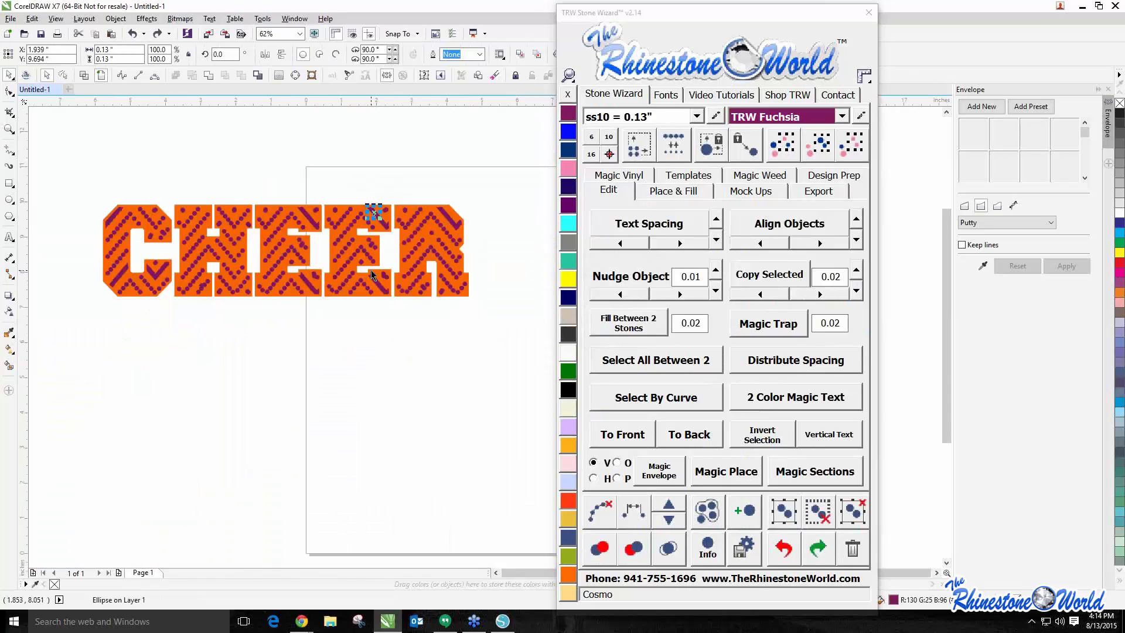
drag(378, 281, 373, 388)
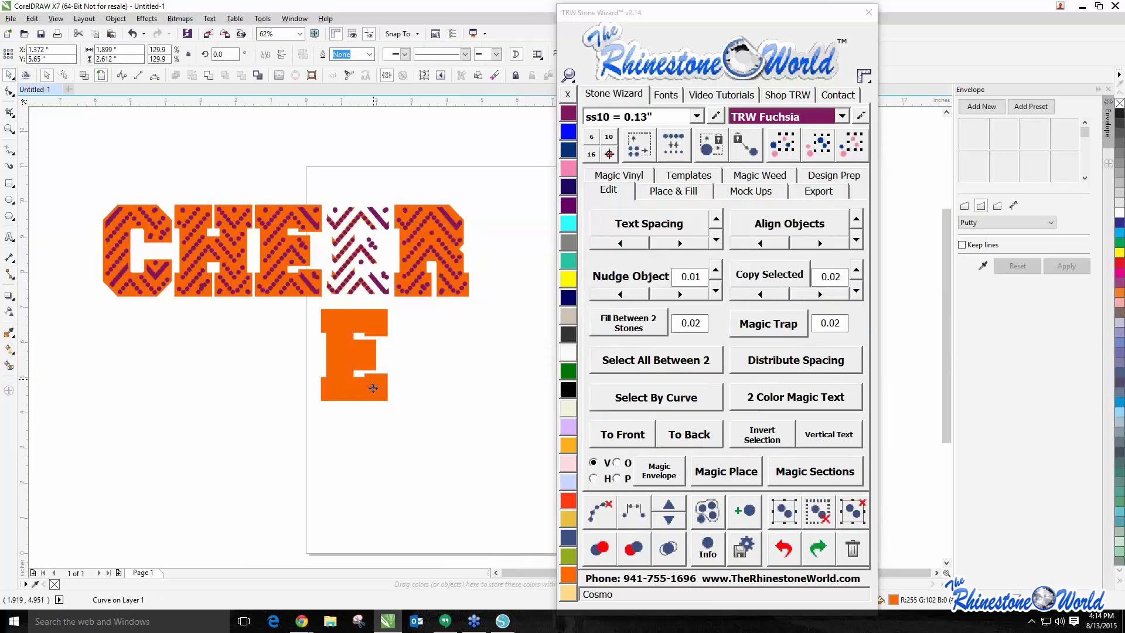
Undo the E's move, the resize, the two-color conversion and the font changes back to plain Arial CHEER
key(ctrl+z)
key(ctrl+z)
key(ctrl+z)
key(ctrl+z)
key(ctrl+z)
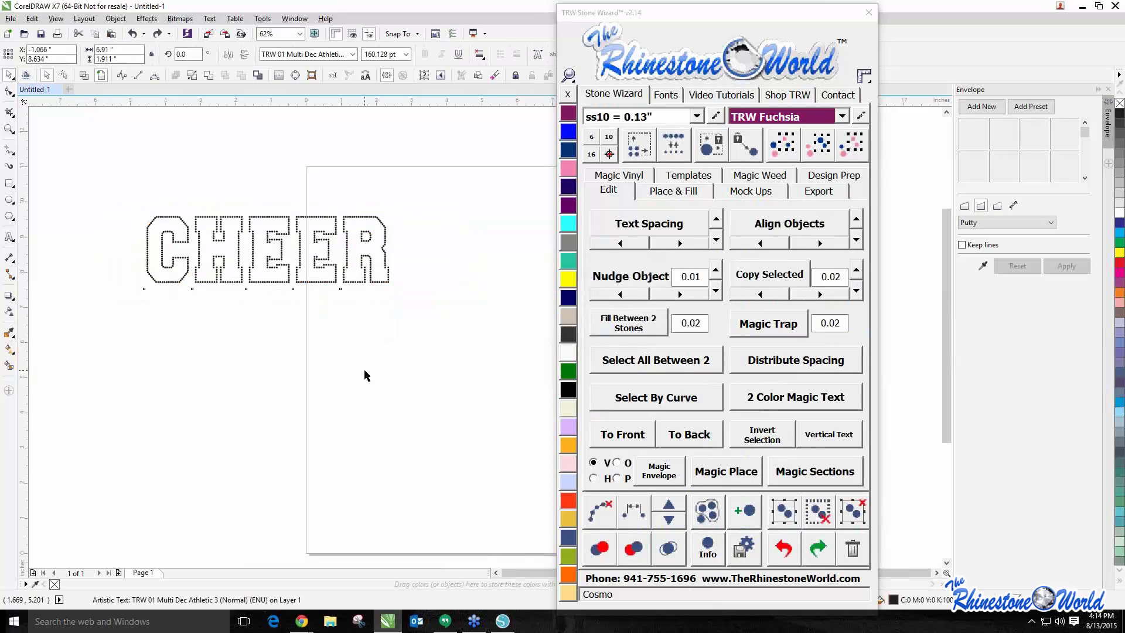
key(ctrl+z)
key(ctrl+z)
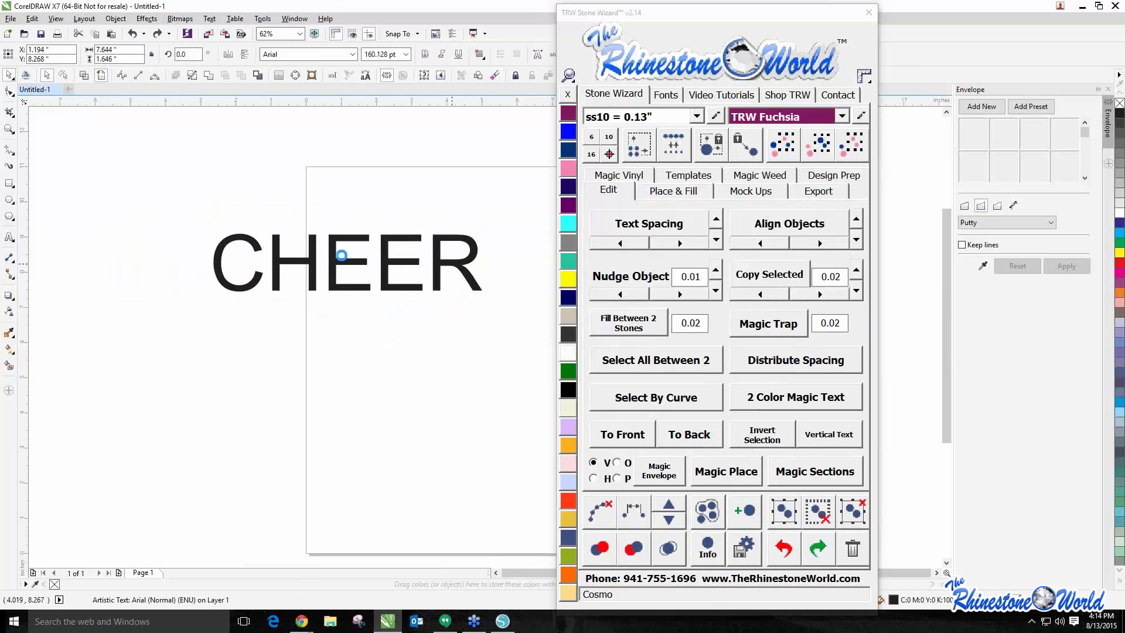
Change the CHEER text to lowercase and set it in TRW Chev 3 Multi Dec Athletic 4
click(668, 96)
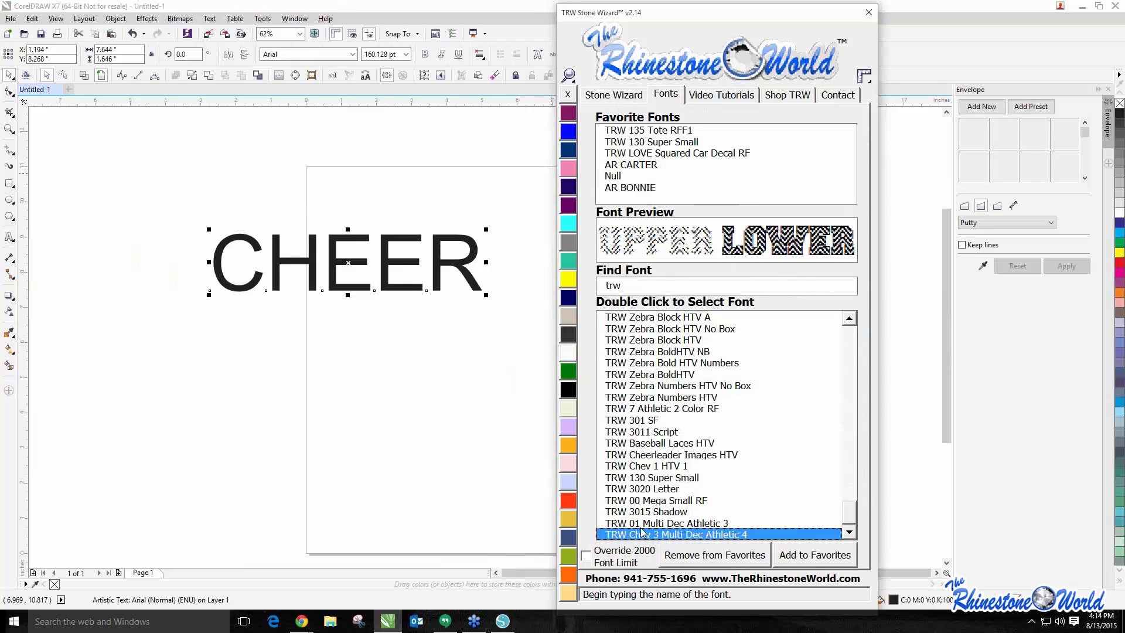
click(366, 76)
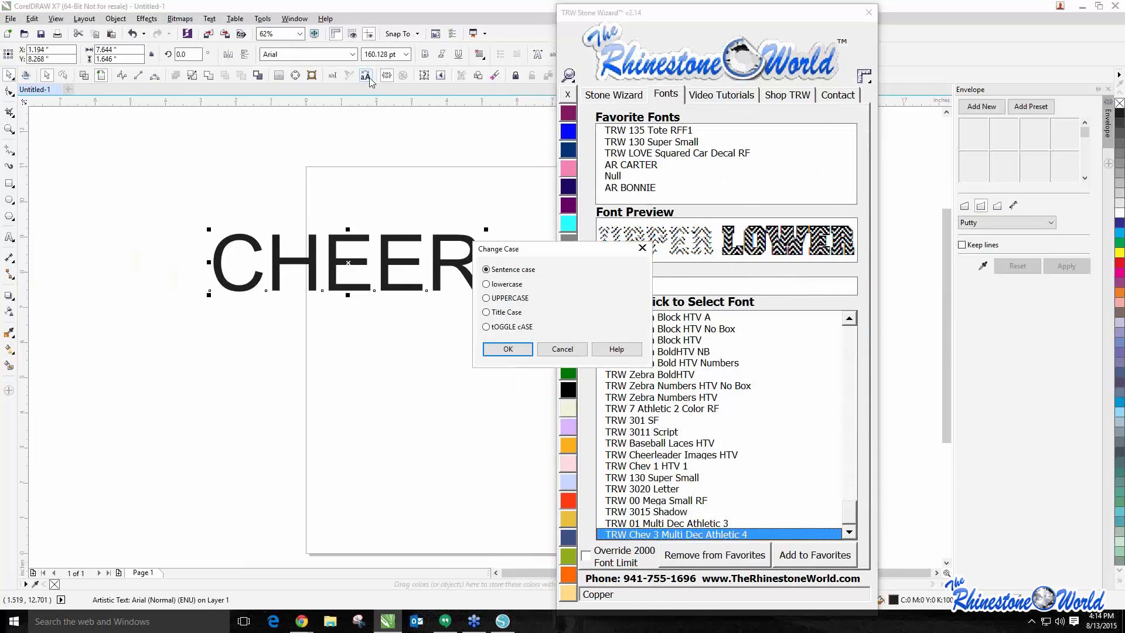
click(486, 284)
click(507, 349)
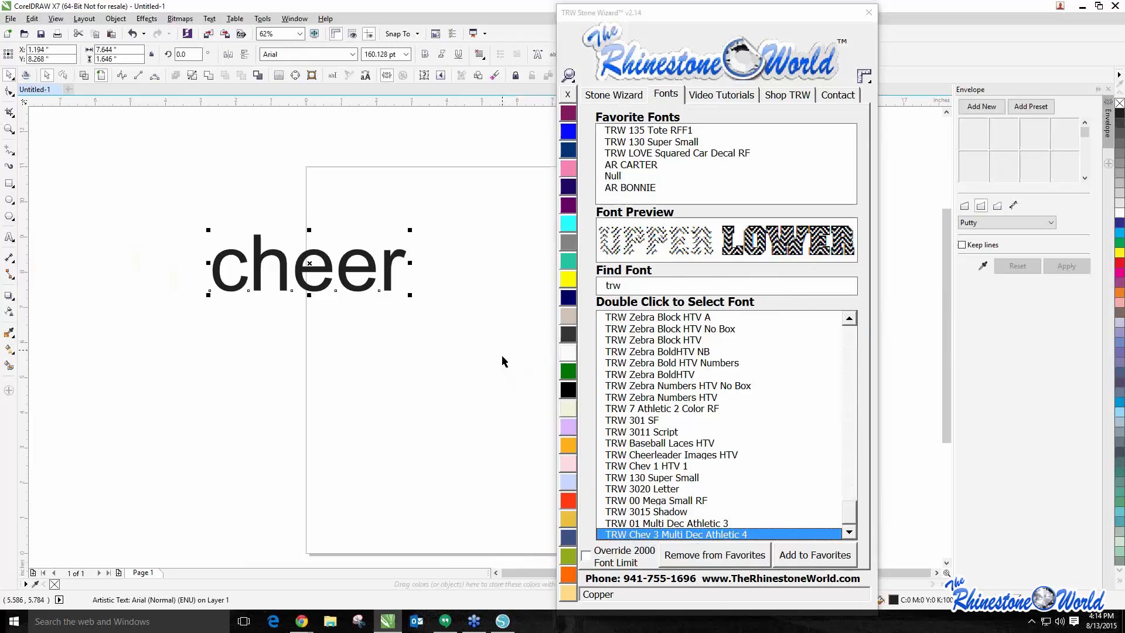
double_click(621, 534)
Apply 2 Color Magic Text to the chevron CHEER and resize the design for ss10 stones, replacing its stones
click(615, 96)
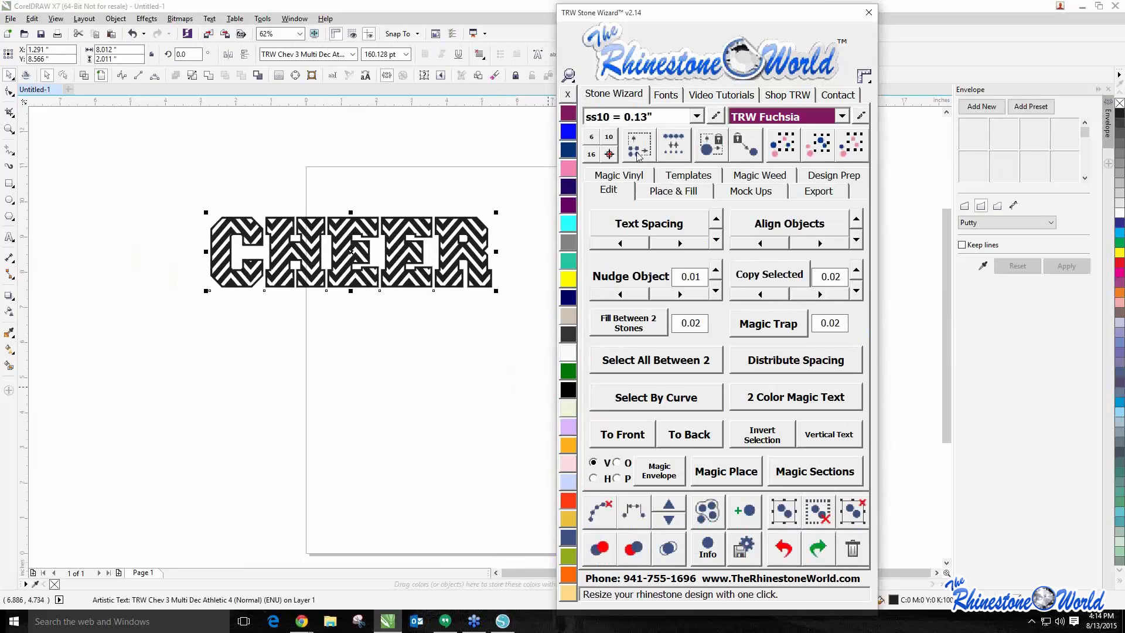
click(819, 403)
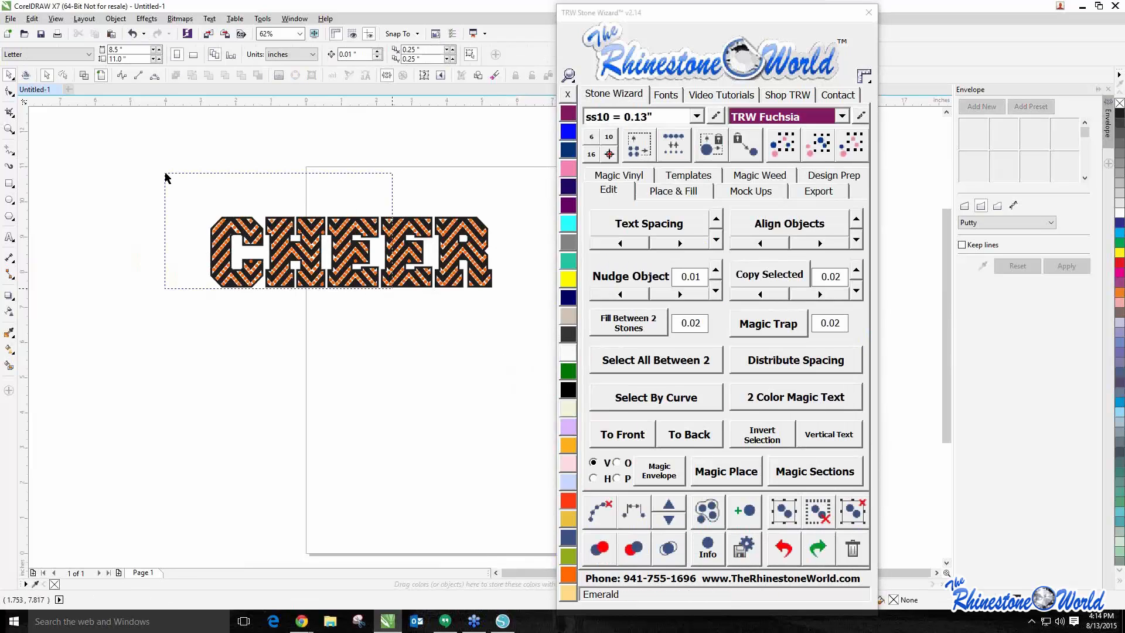
click(637, 150)
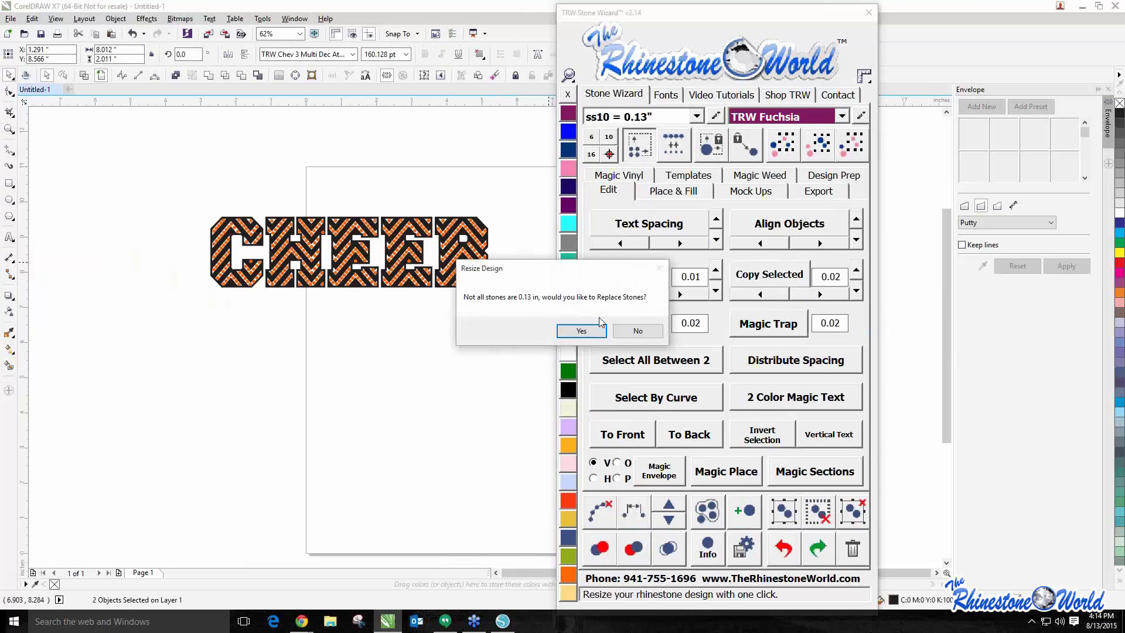
click(576, 329)
click(402, 306)
scroll(433, 208, up, 2)
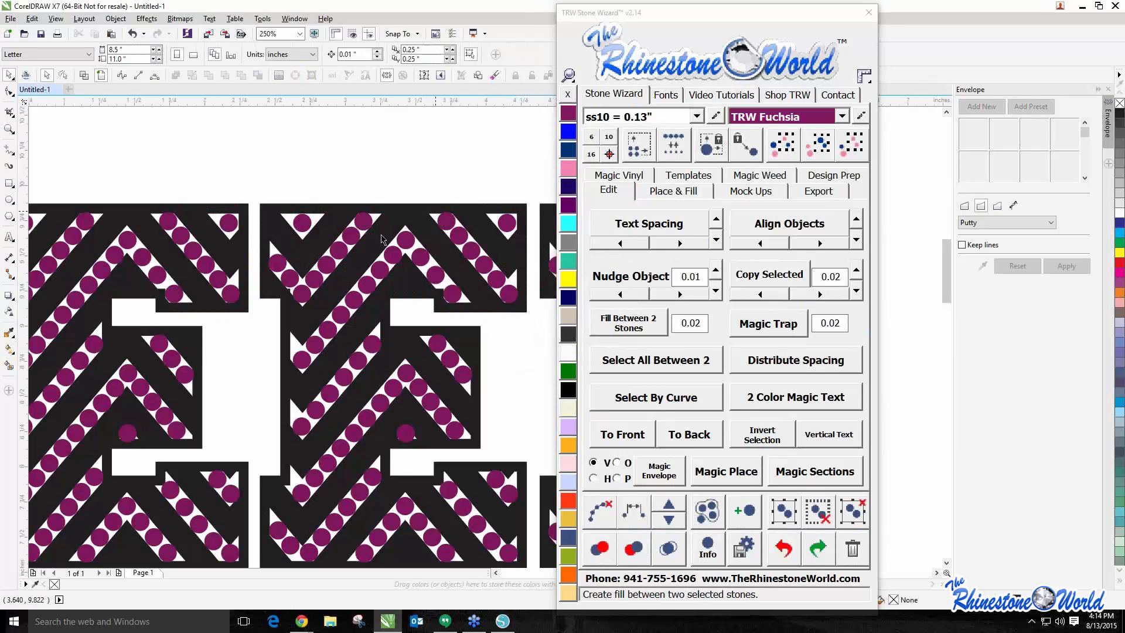
scroll(294, 284, down, 2)
scroll(372, 347, up, 1)
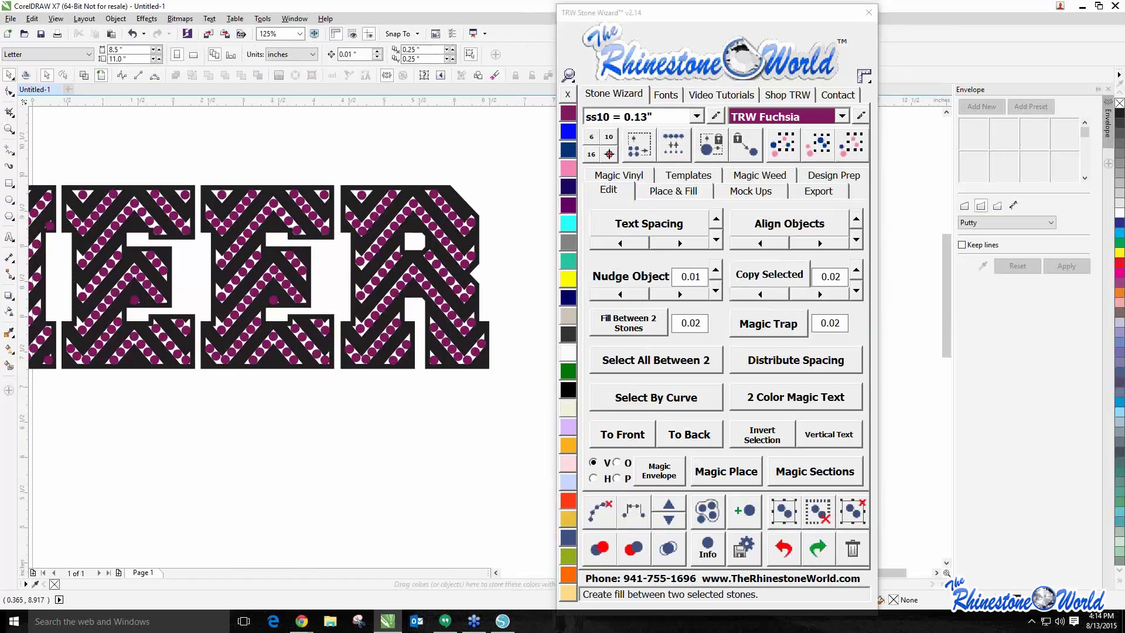
Add the artistic text Mom below the CHEER lettering
click(8, 237)
click(160, 421)
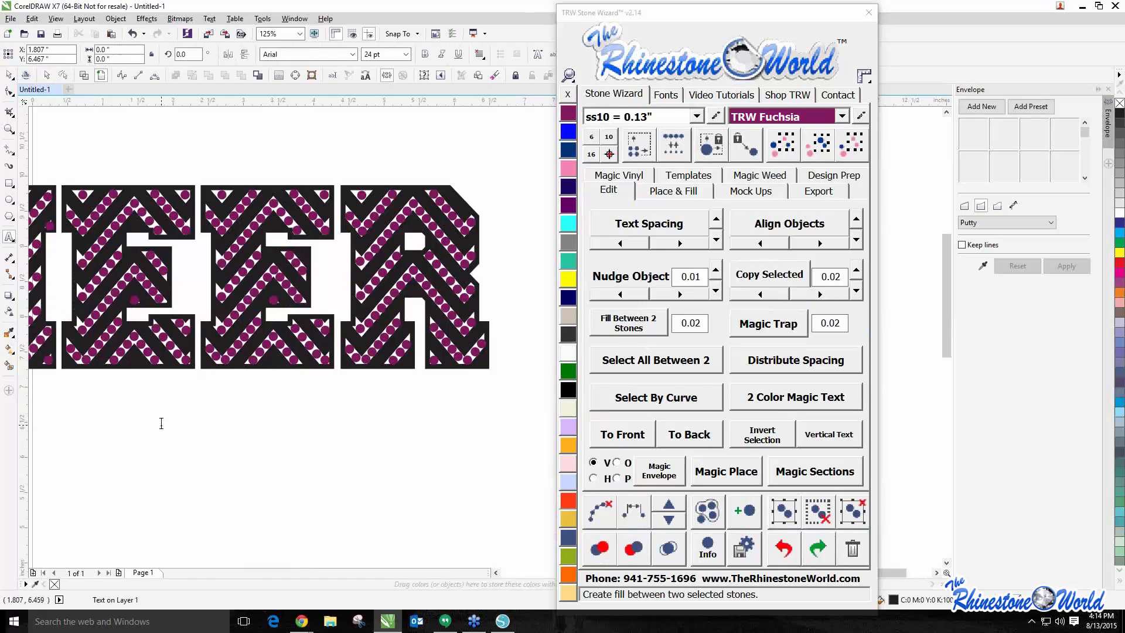
text(Mom)
key(Escape)
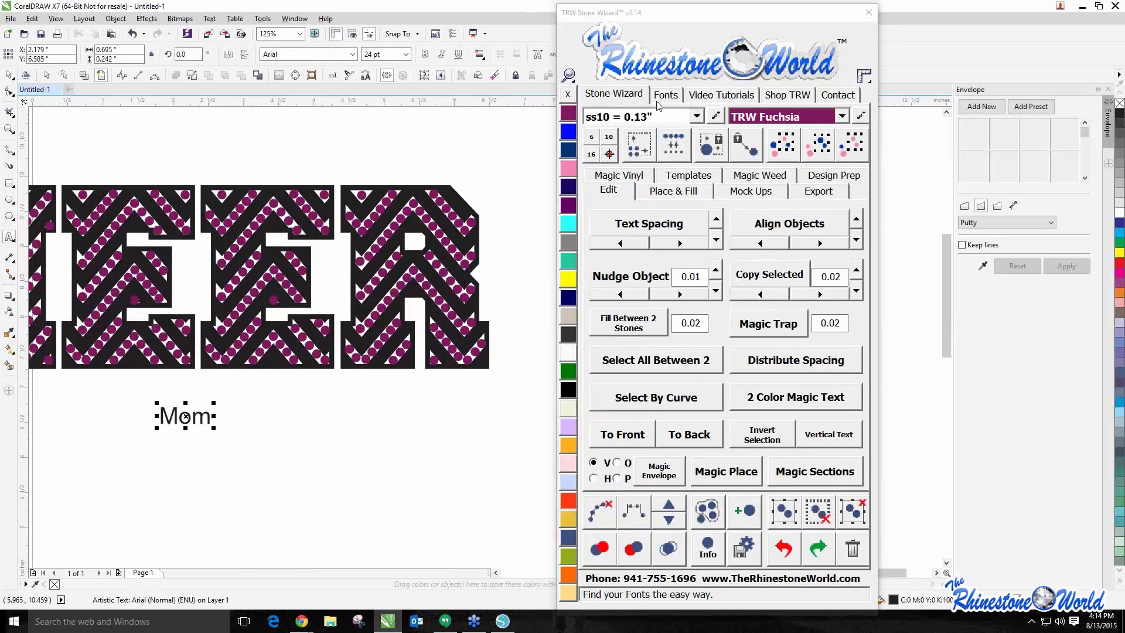
Set the Mom text in the Brush Script MT font
click(666, 95)
click(639, 287)
text(brush)
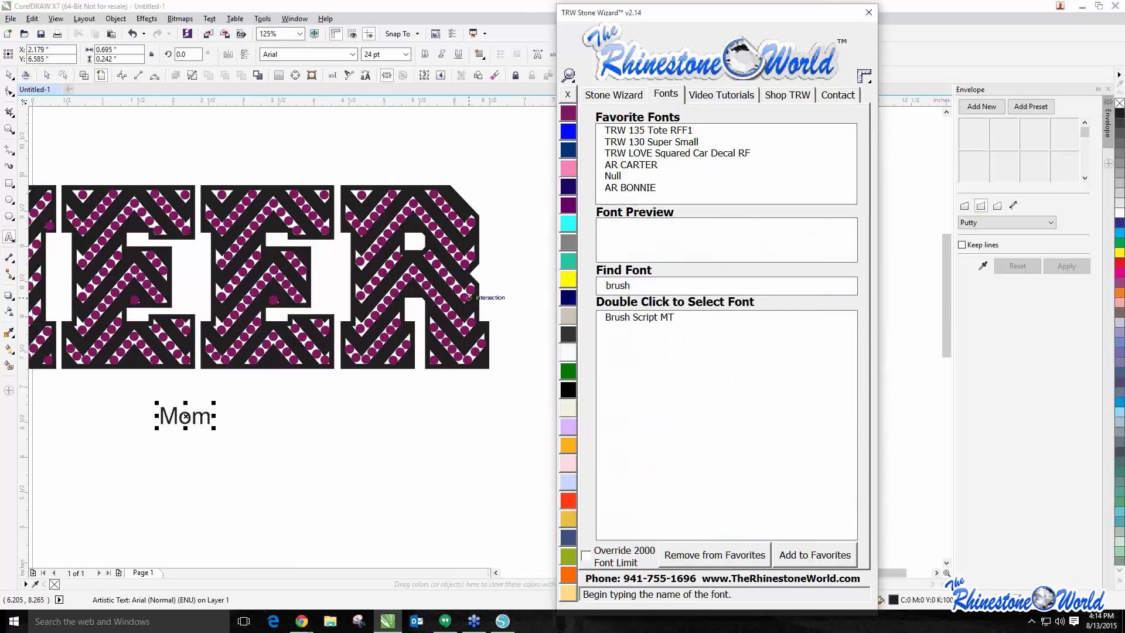
double_click(621, 321)
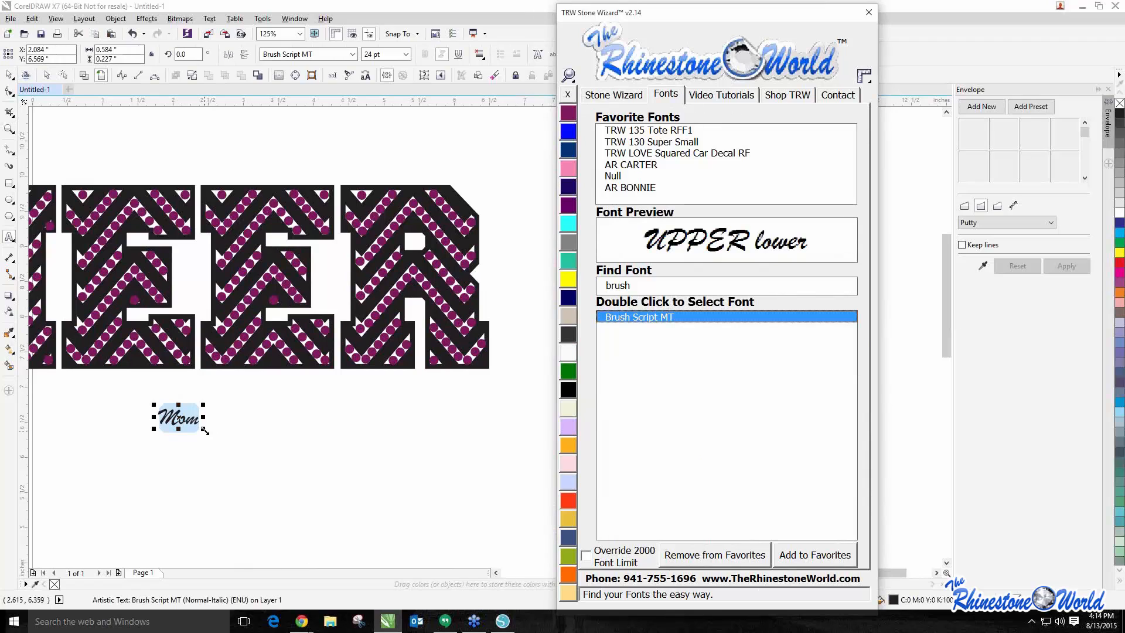
Enlarge Mom to about 4.41 by 1.72 inches and move it up so it overlaps the lower edge of CHEER
drag(204, 429, 469, 510)
click(9, 75)
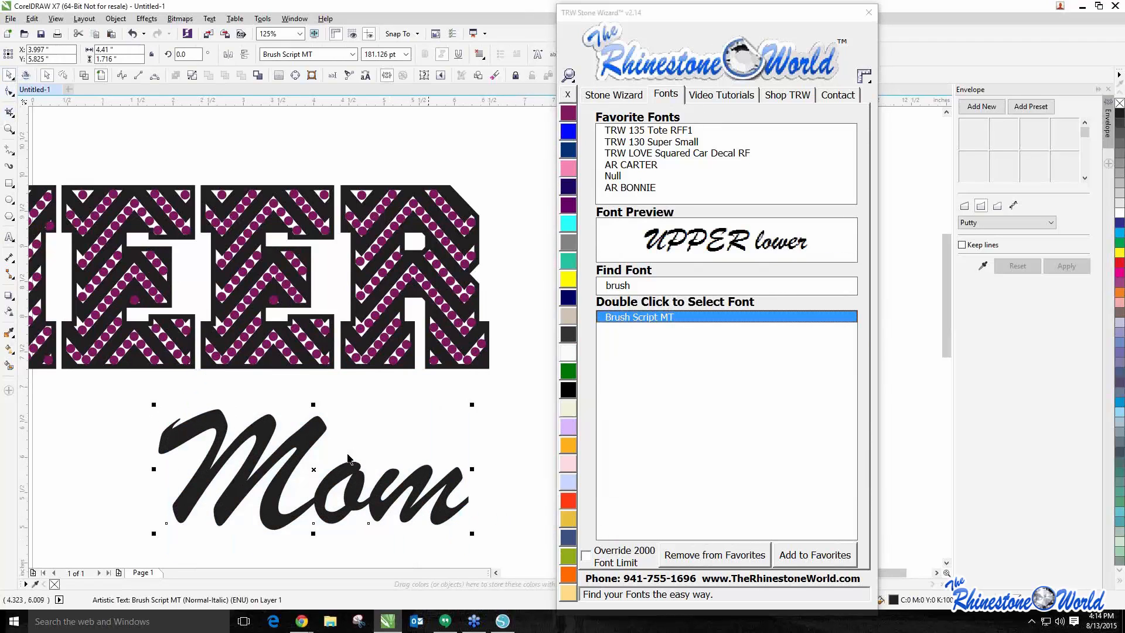
drag(381, 486, 383, 434)
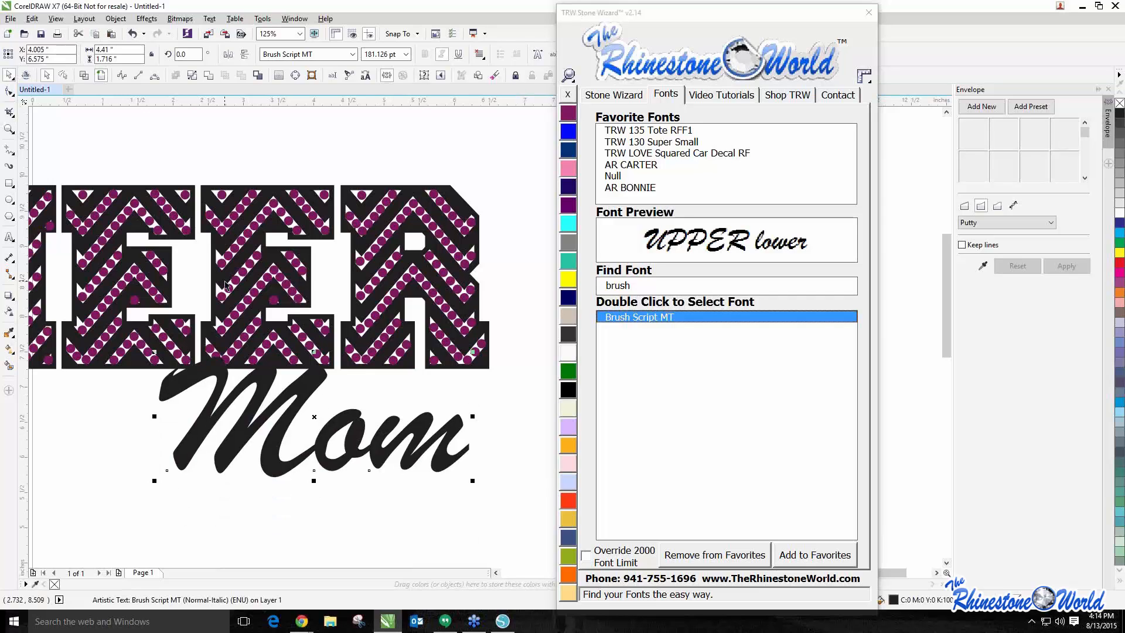
Weld the overlapping script letters of Mom into a single curve, checking the joins in wireframe view
click(84, 75)
scroll(332, 467, up, 3)
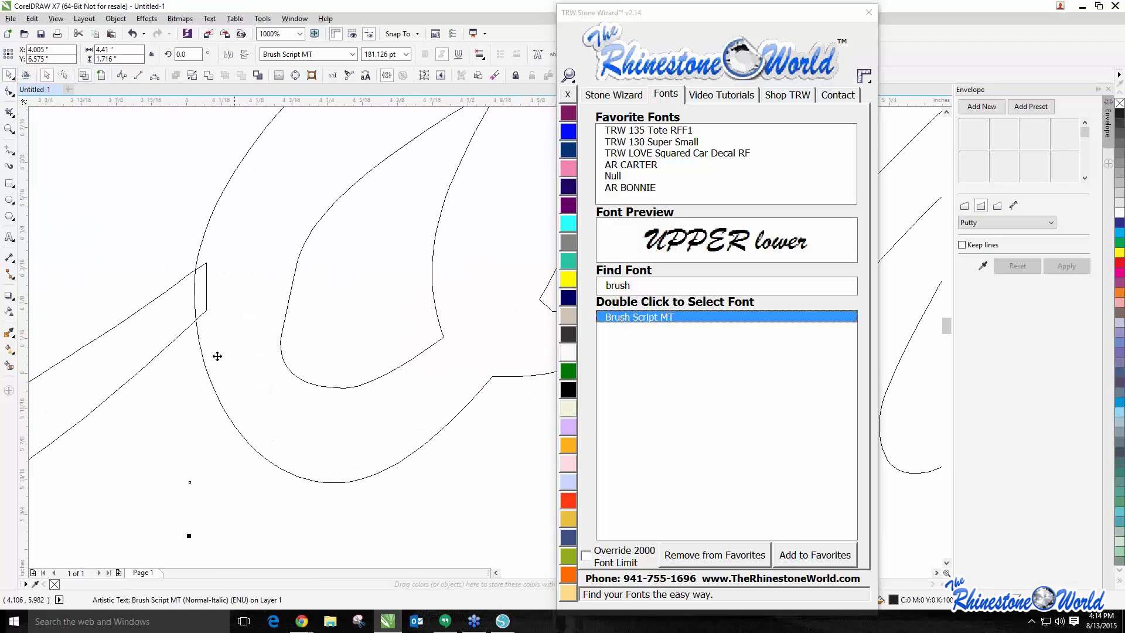
scroll(208, 349, down, 2)
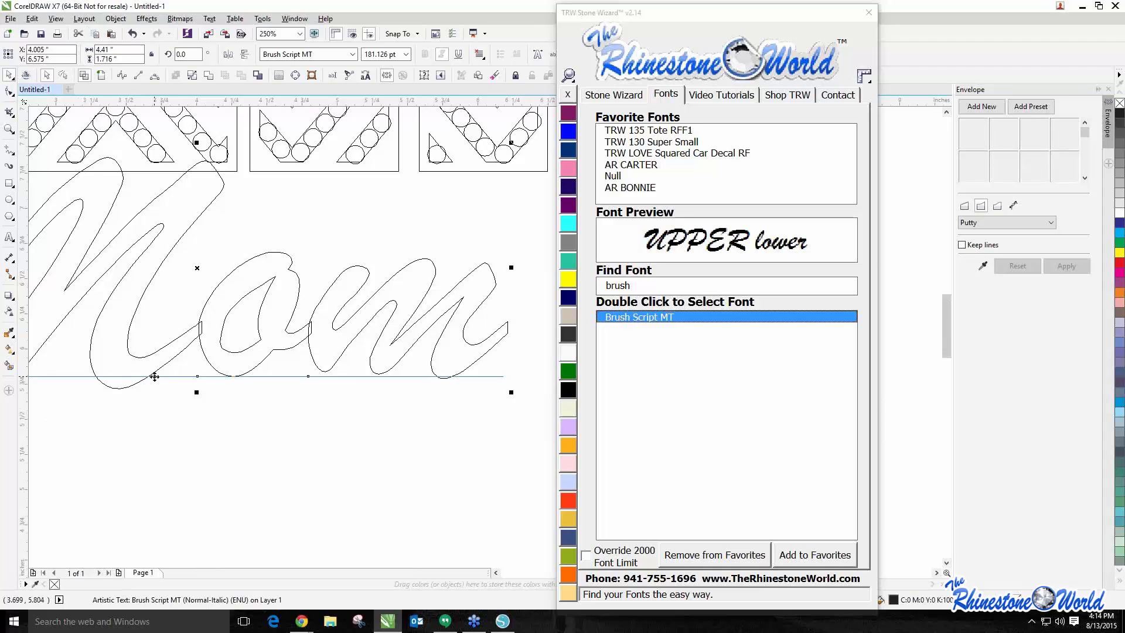
scroll(206, 328, up, 1)
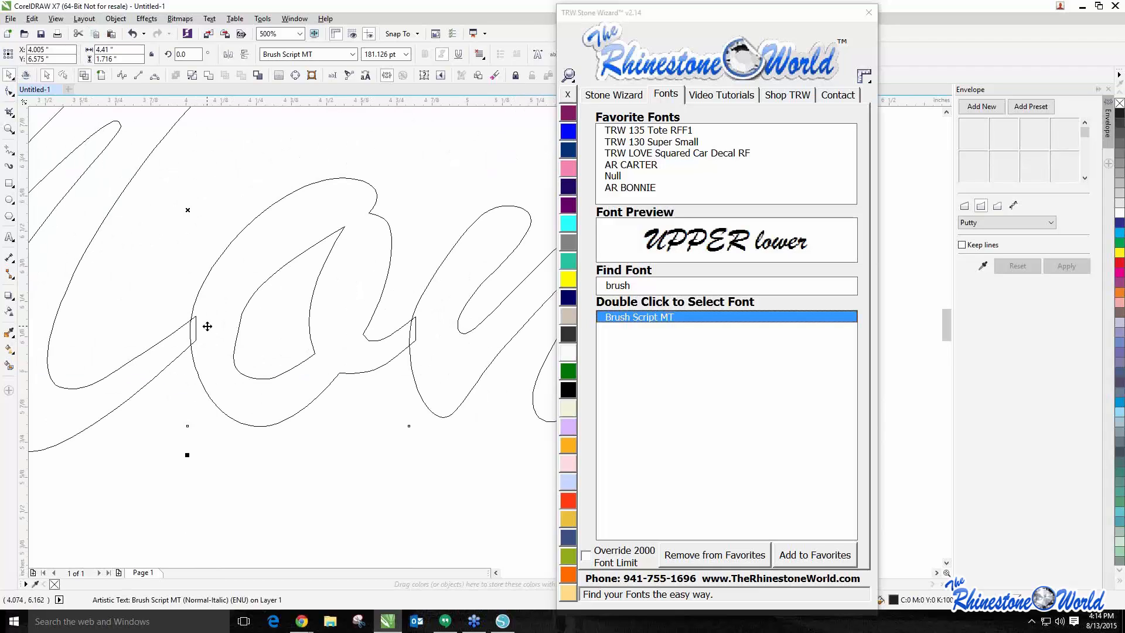
scroll(207, 327, down, 1)
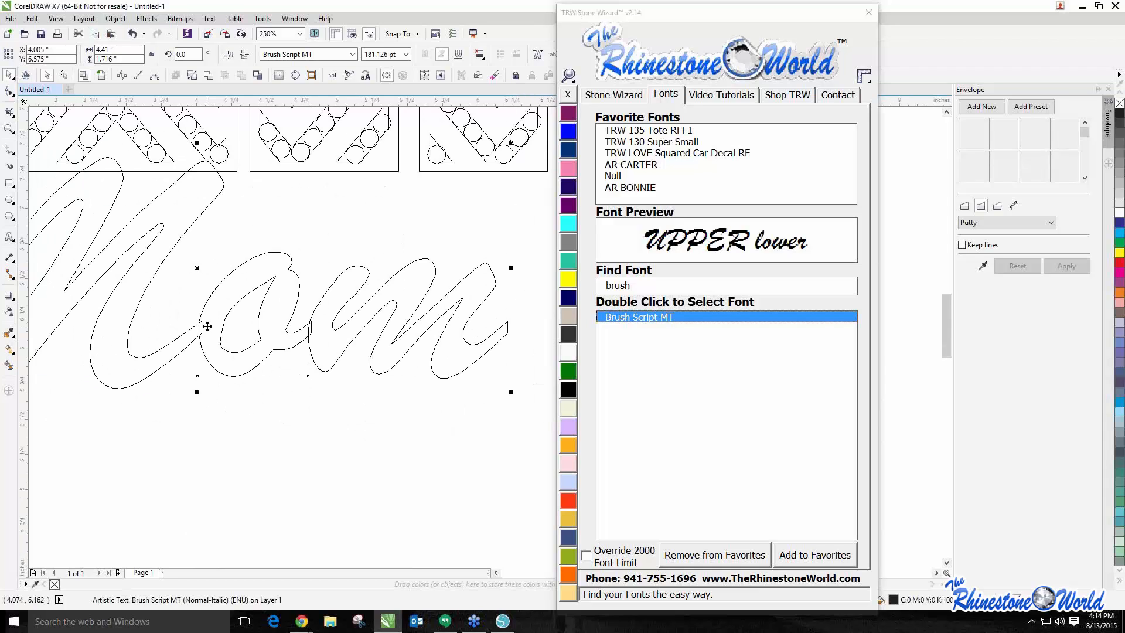
click(208, 76)
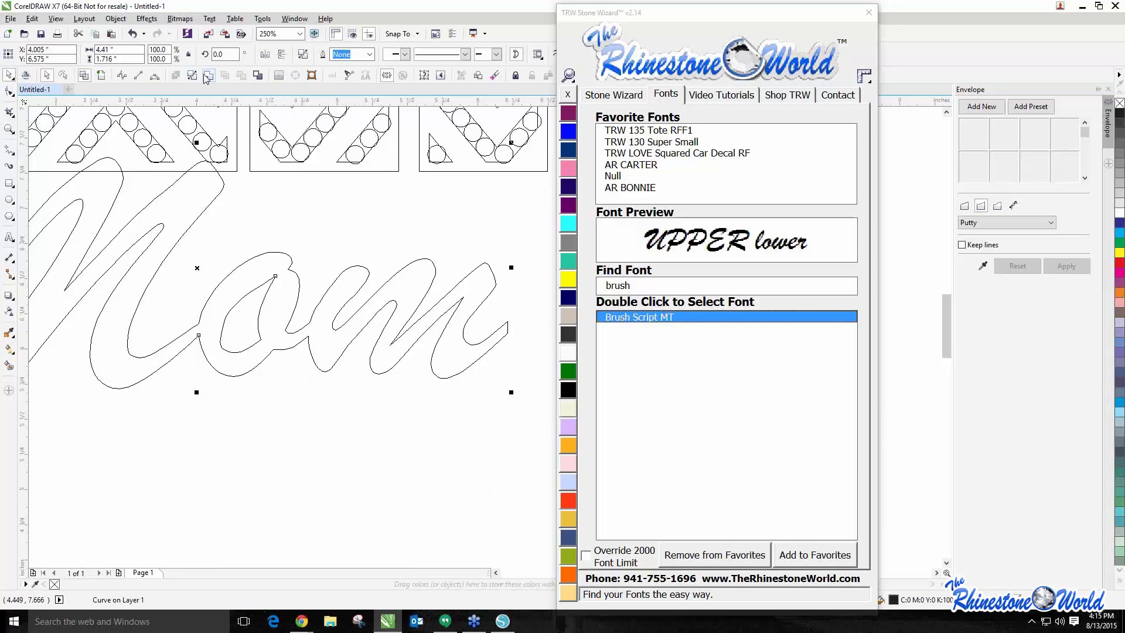
click(115, 18)
mouse_move(155, 239)
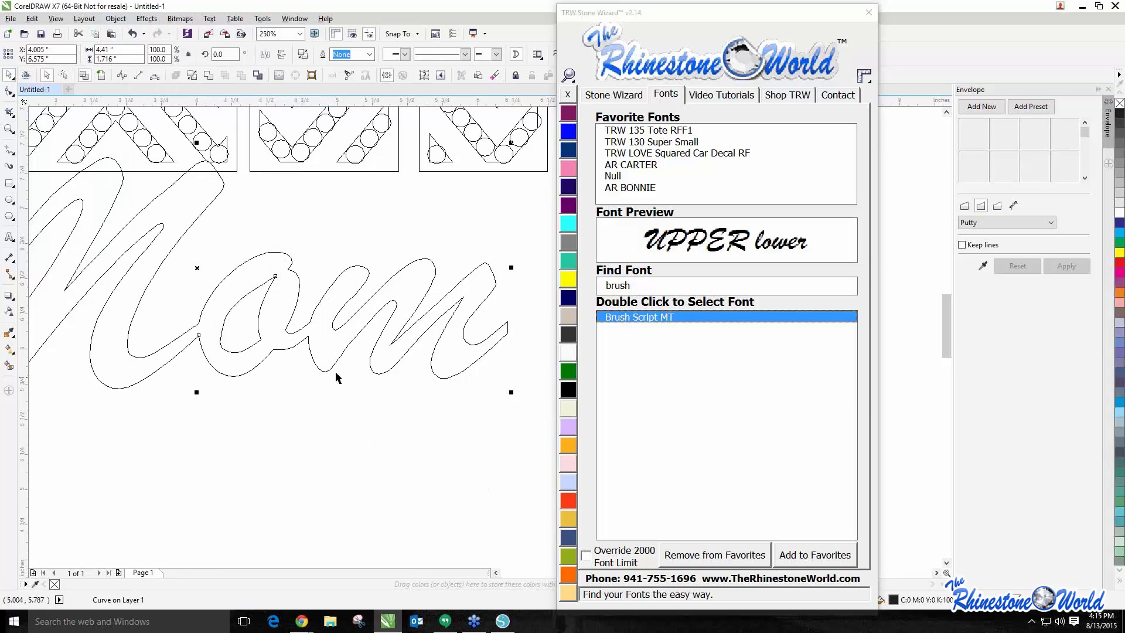
Create one outside island contour around the welded Mom with a contour spacing of 0.04
scroll(337, 382, down, 2)
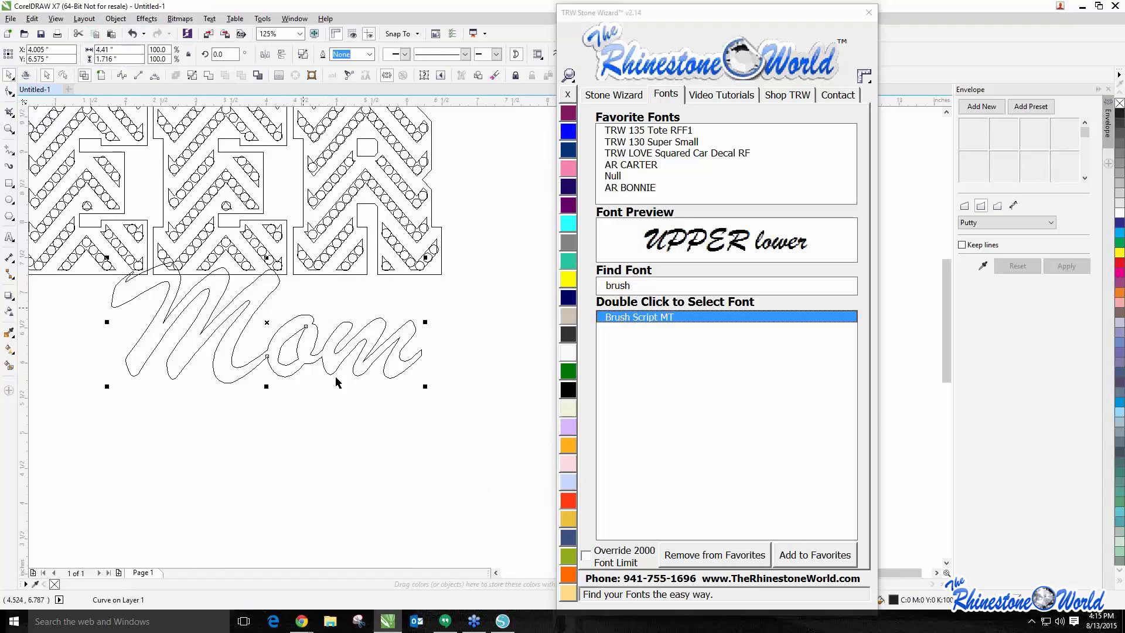
click(614, 95)
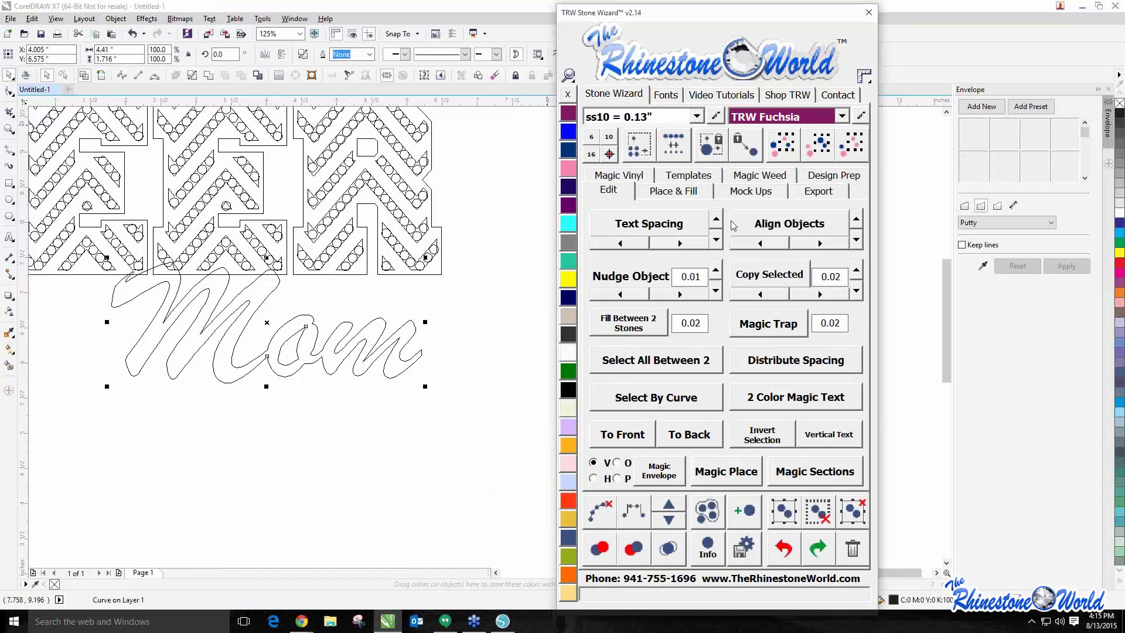
click(690, 191)
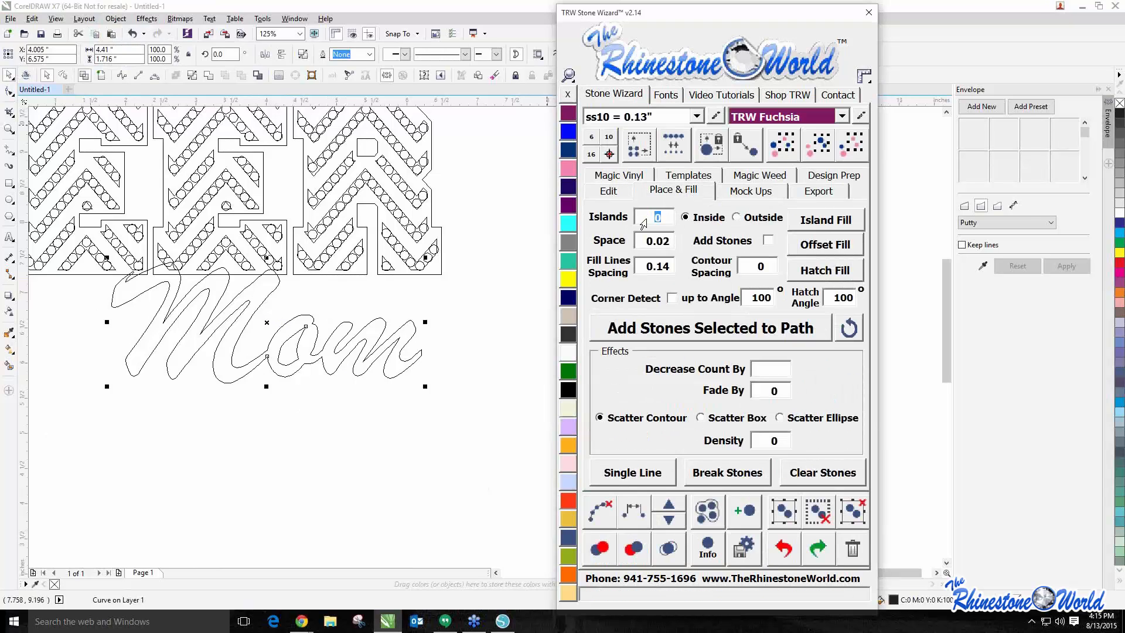
text(1)
click(736, 217)
click(774, 271)
text(0.04)
click(821, 226)
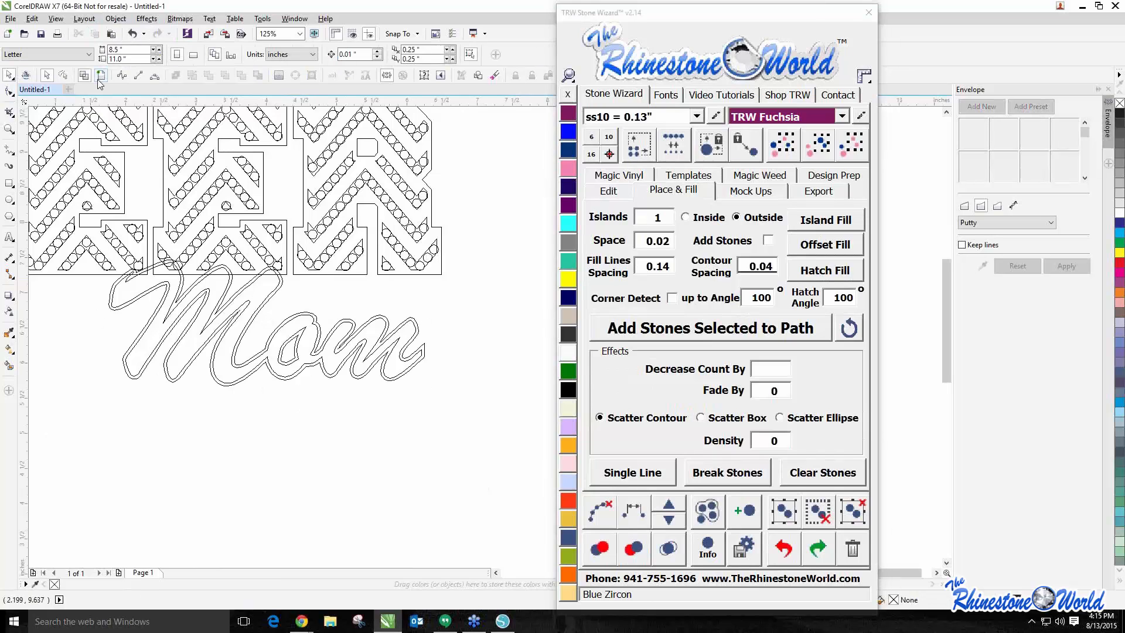
Return to the filled view and select Mom's outer contour together with the black CHEER chevron background
scroll(266, 271, up, 2)
scroll(265, 271, up, 3)
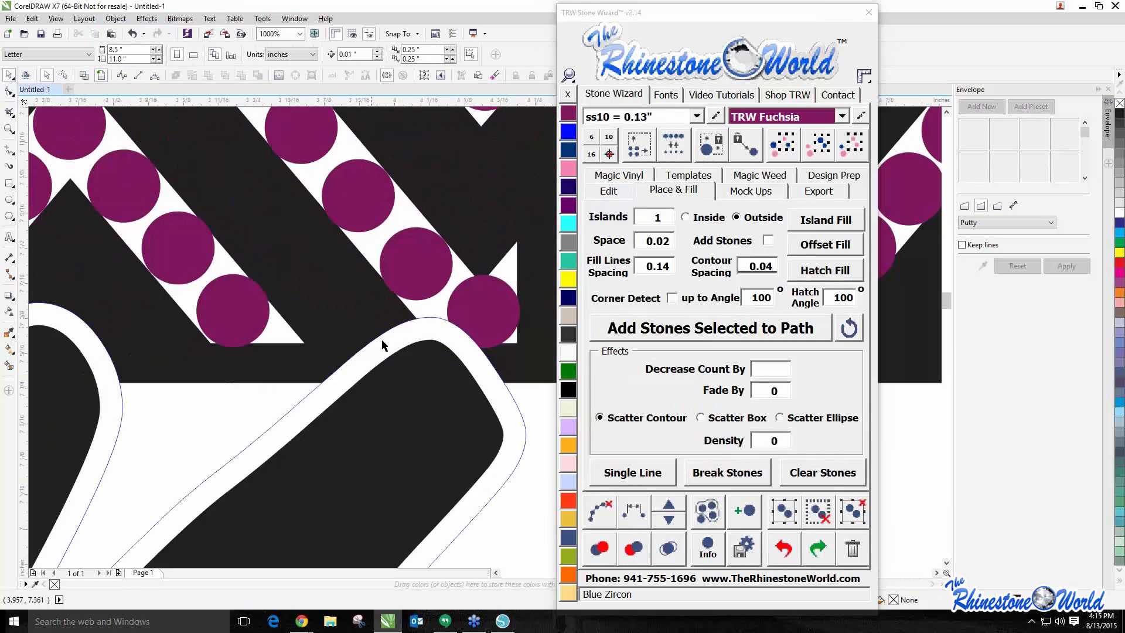
click(453, 341)
scroll(298, 341, down, 2)
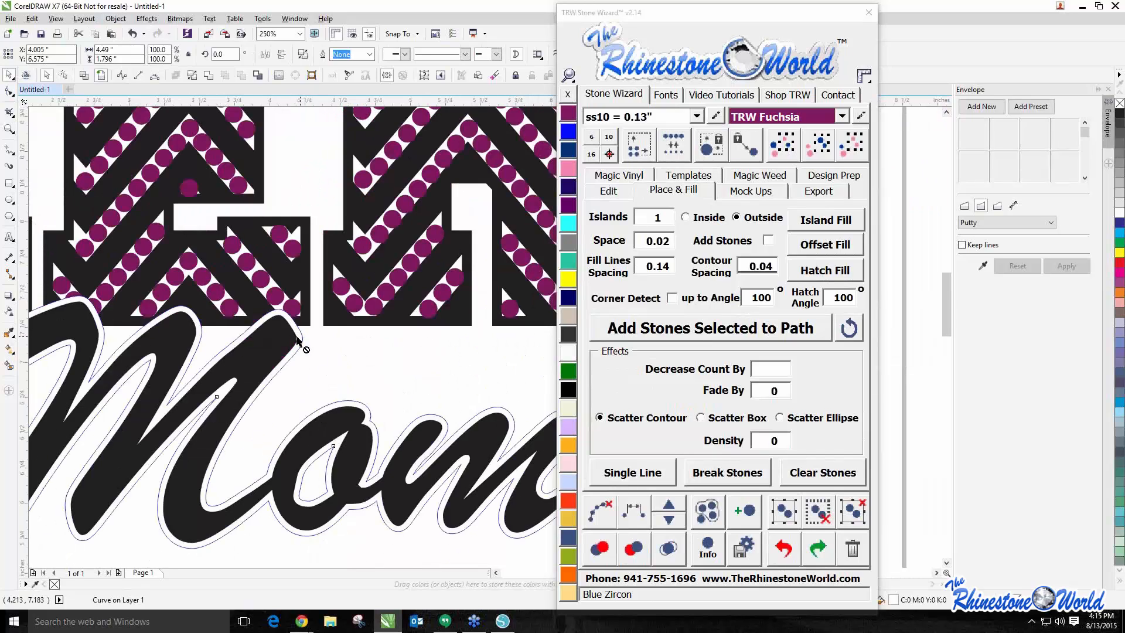
shift+click(240, 290)
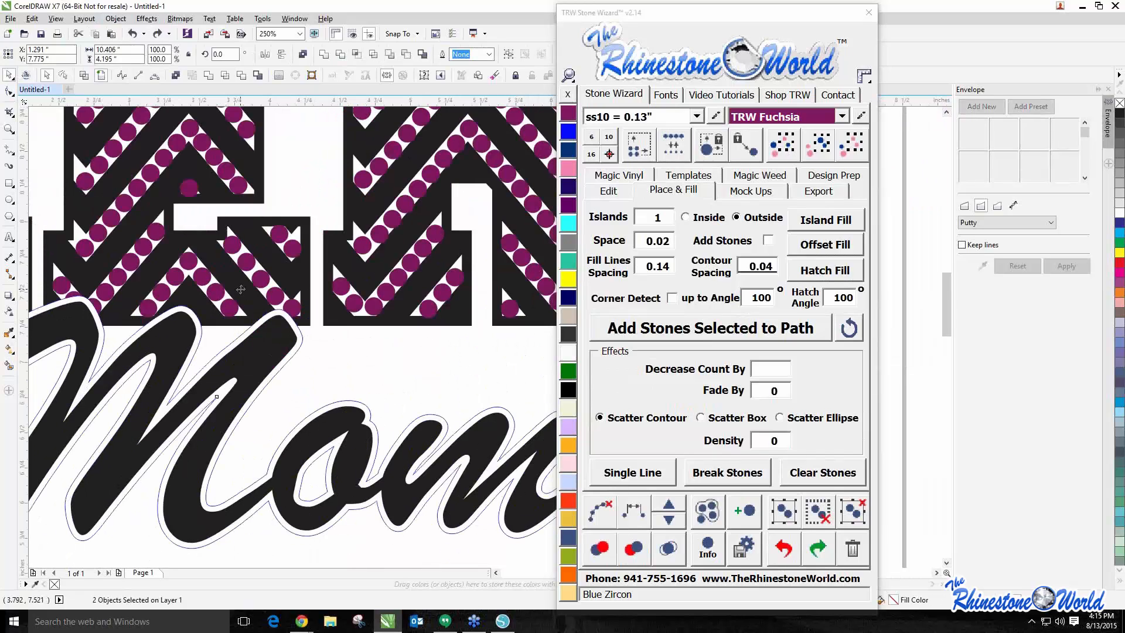
scroll(237, 288, down, 3)
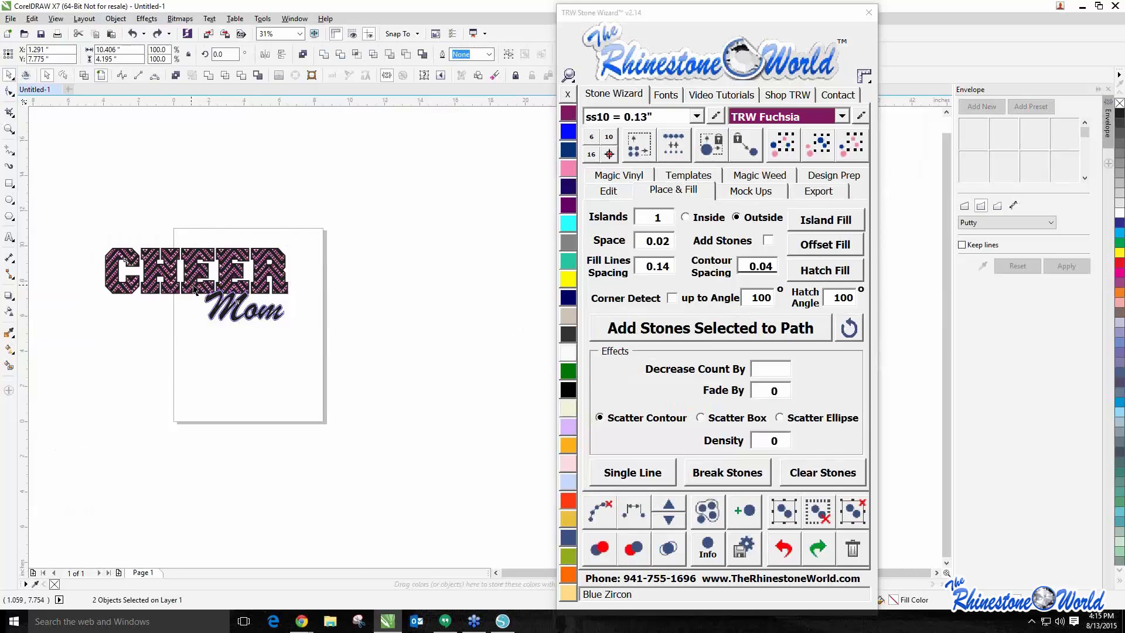
drag(195, 289, 204, 215)
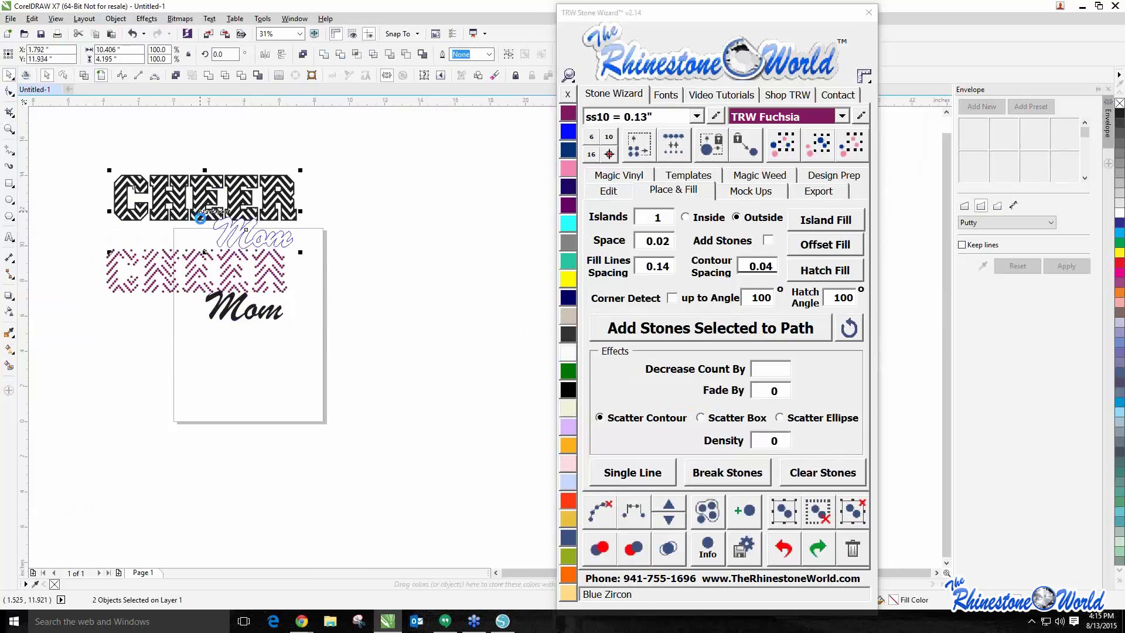
key(Delete)
key(ctrl+z)
key(ctrl+z)
Cut the shape of Mom's contour out of the black CHEER background
scroll(236, 246, up, 3)
scroll(243, 276, down, 2)
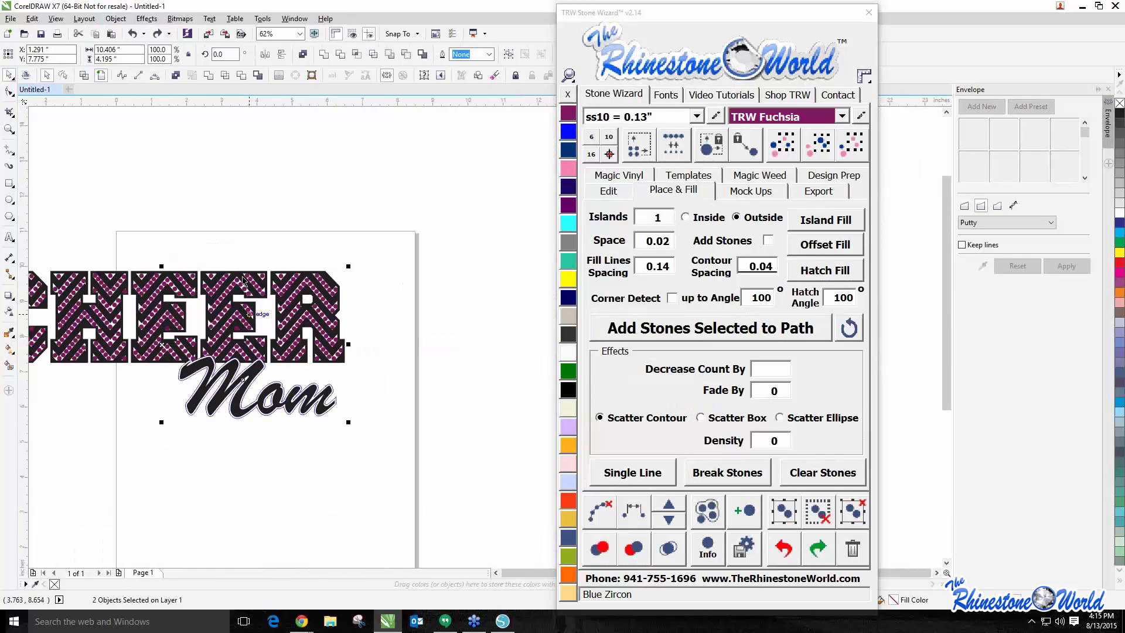
scroll(233, 271, up, 1)
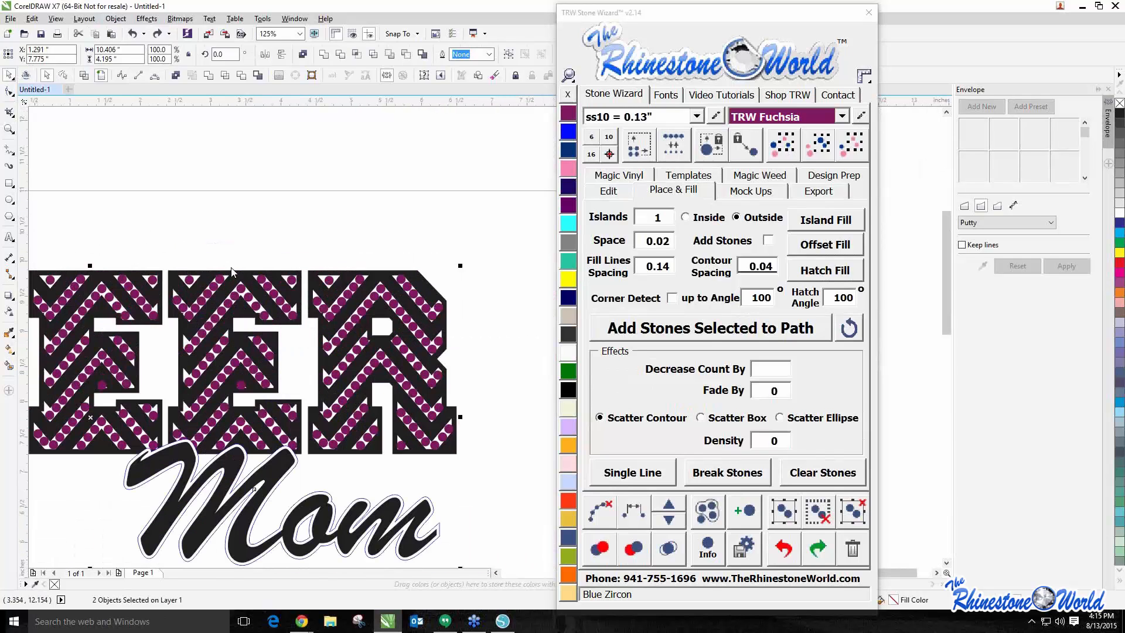
click(245, 78)
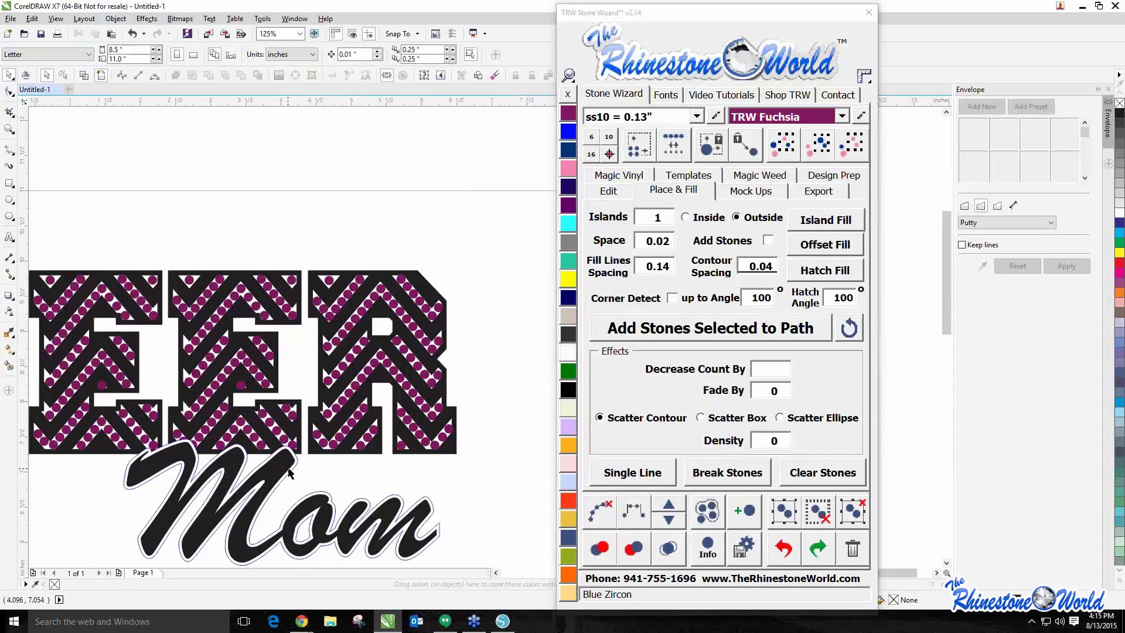
Delete the end stone at the second E's lower right corner and move the neighbouring stone into its place above Mom
scroll(288, 469, up, 2)
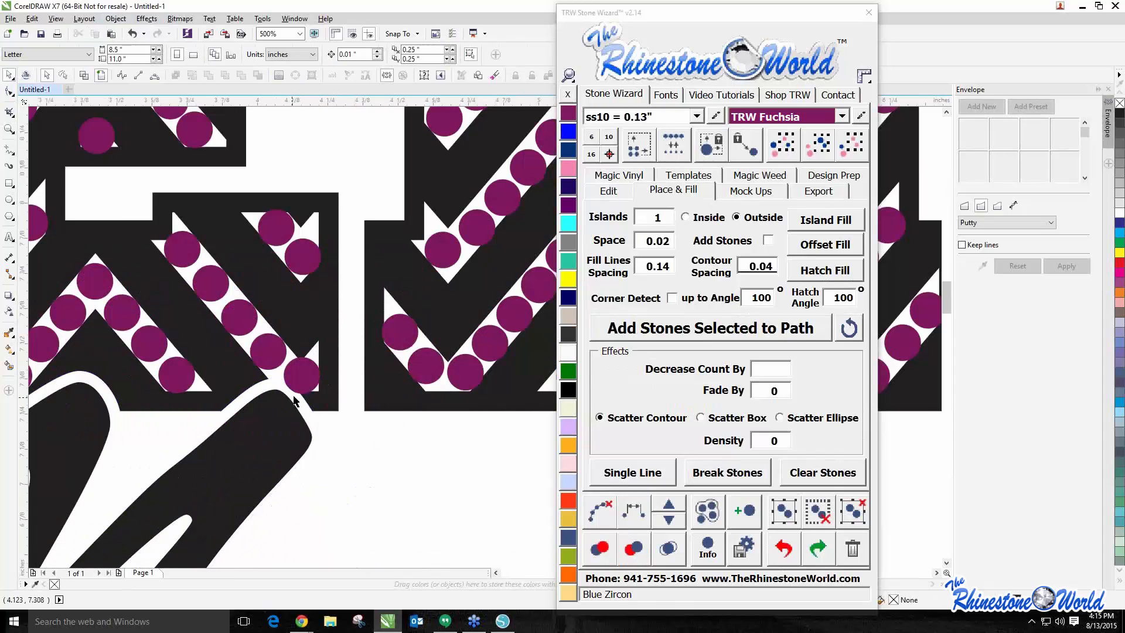
scroll(297, 378, up, 2)
drag(297, 381, 266, 389)
scroll(265, 389, down, 2)
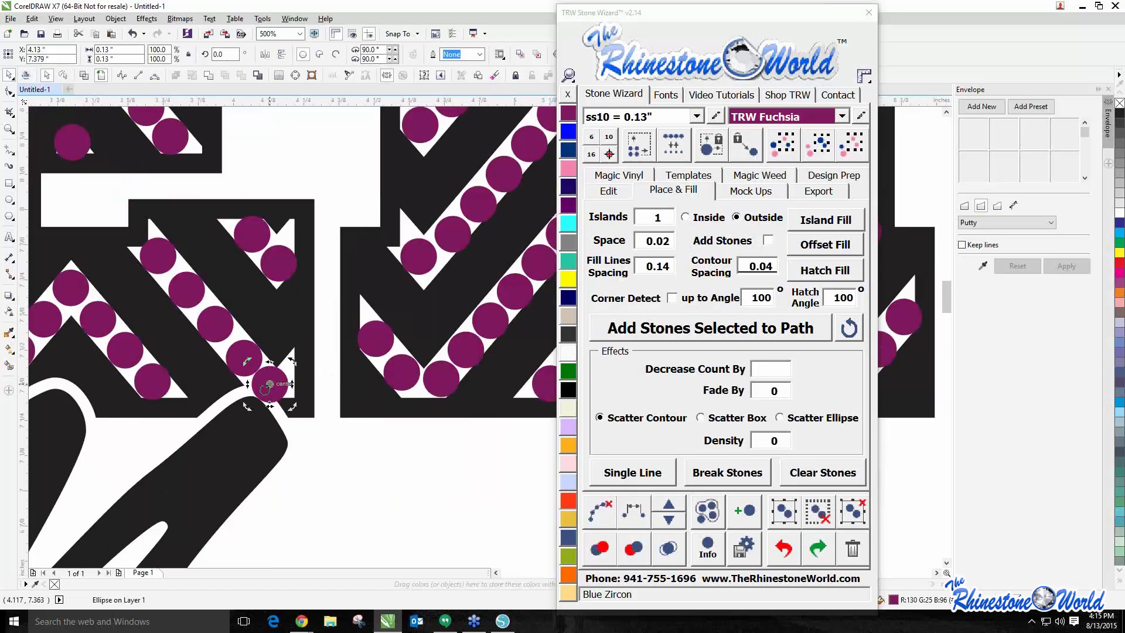
key(Delete)
scroll(257, 388, up, 2)
drag(236, 296, 304, 380)
scroll(307, 386, down, 2)
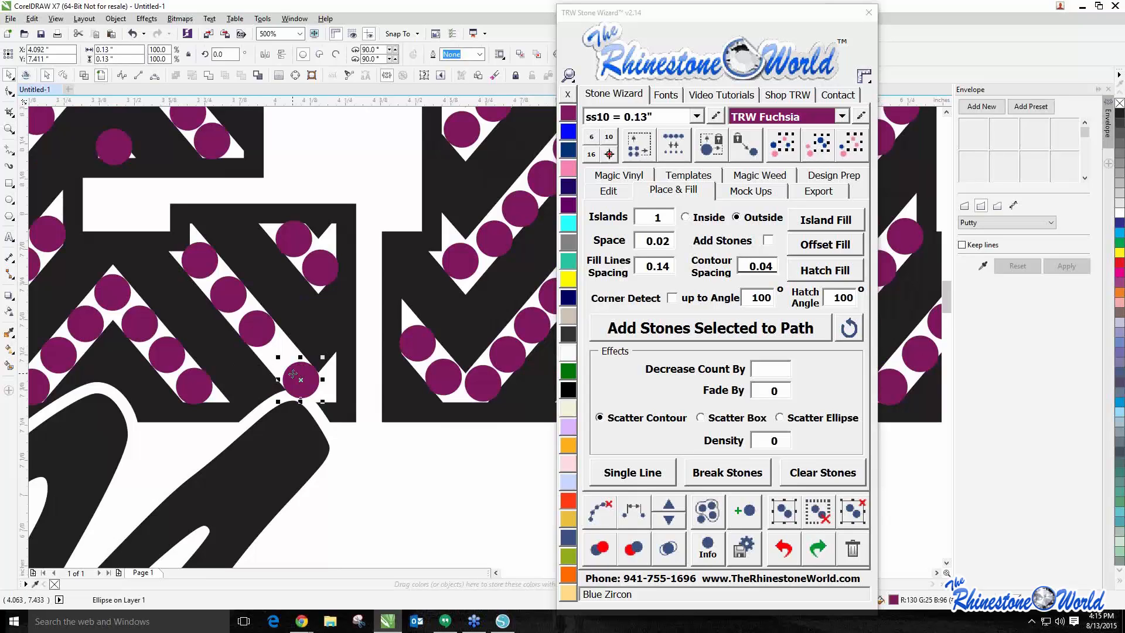
Distribute the four stones of that diagonal stripe evenly along a path, add one stone, and remove the path
scroll(293, 373, up, 1)
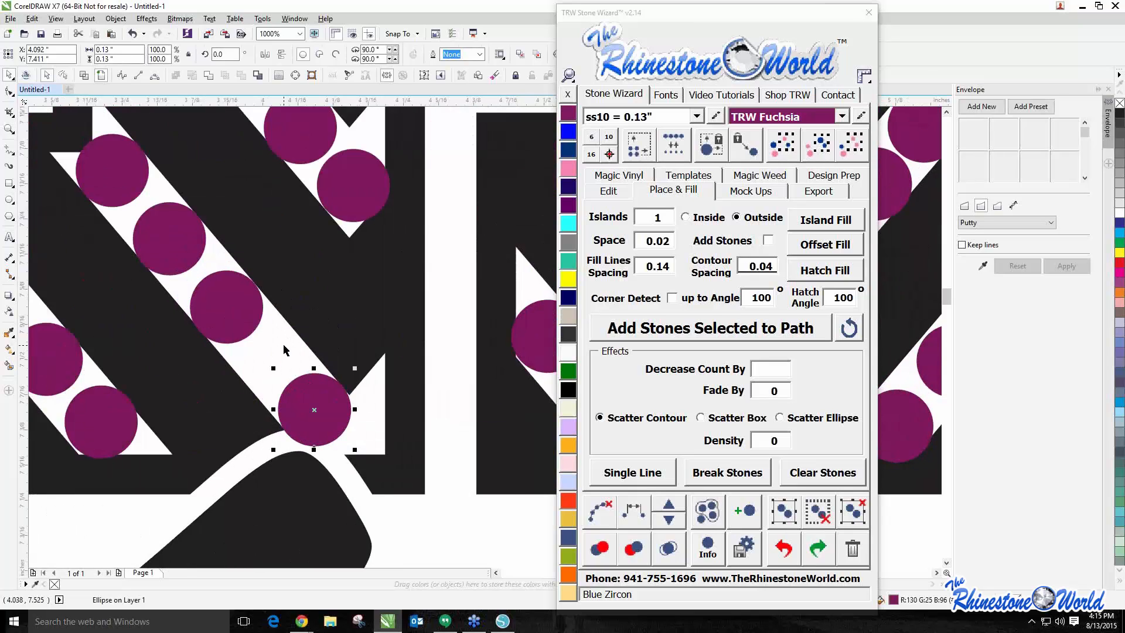
shift+click(230, 317)
shift+click(171, 246)
shift+click(110, 176)
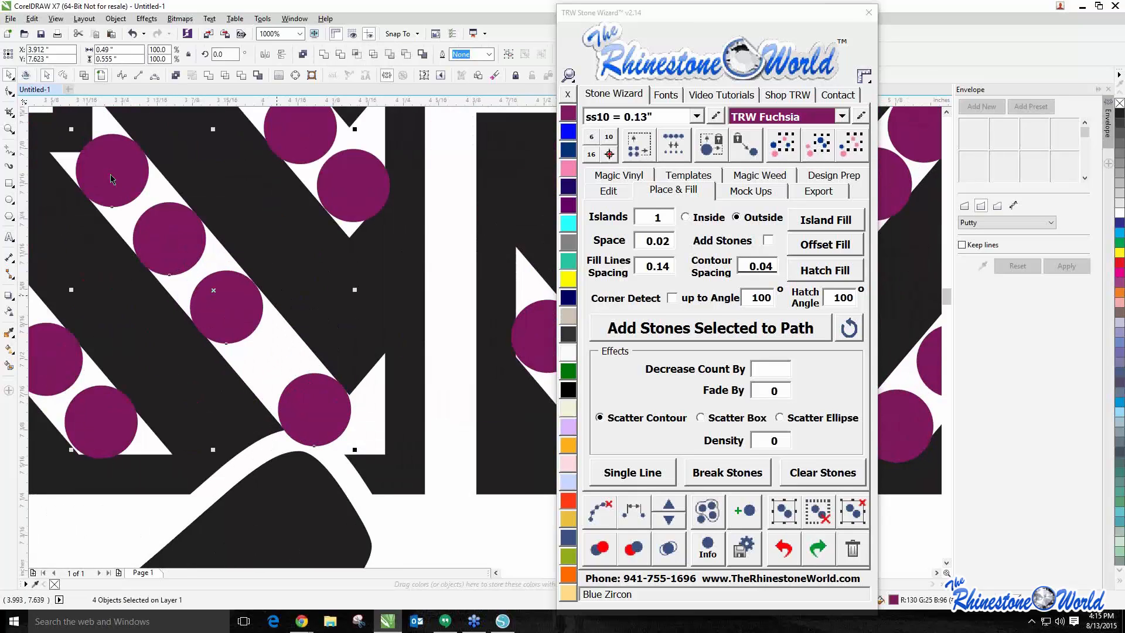
click(637, 521)
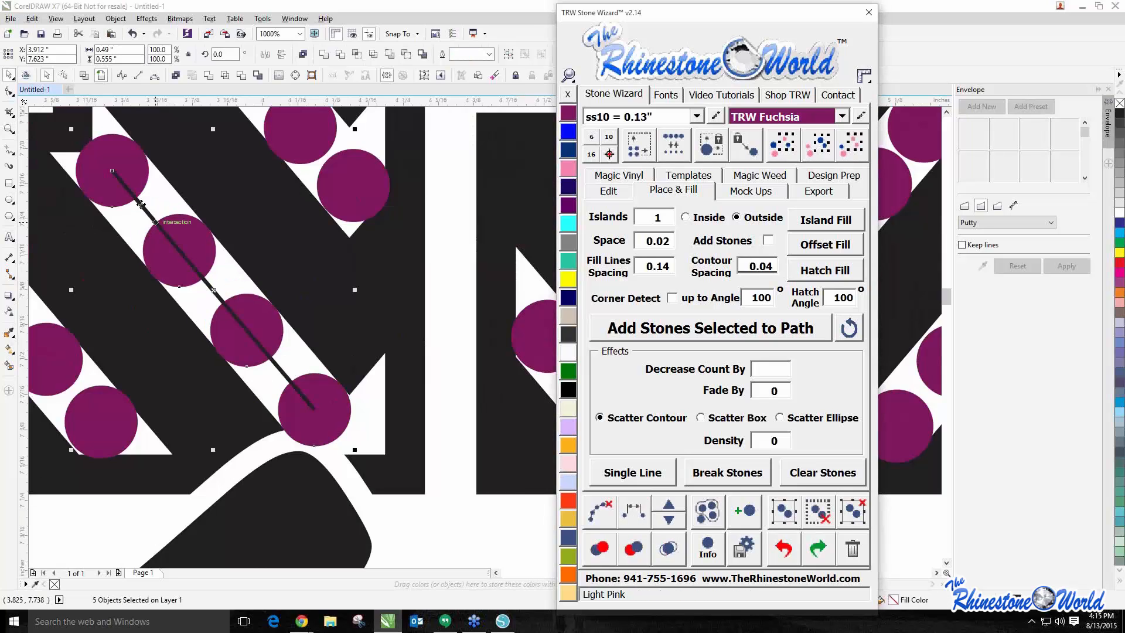
click(667, 507)
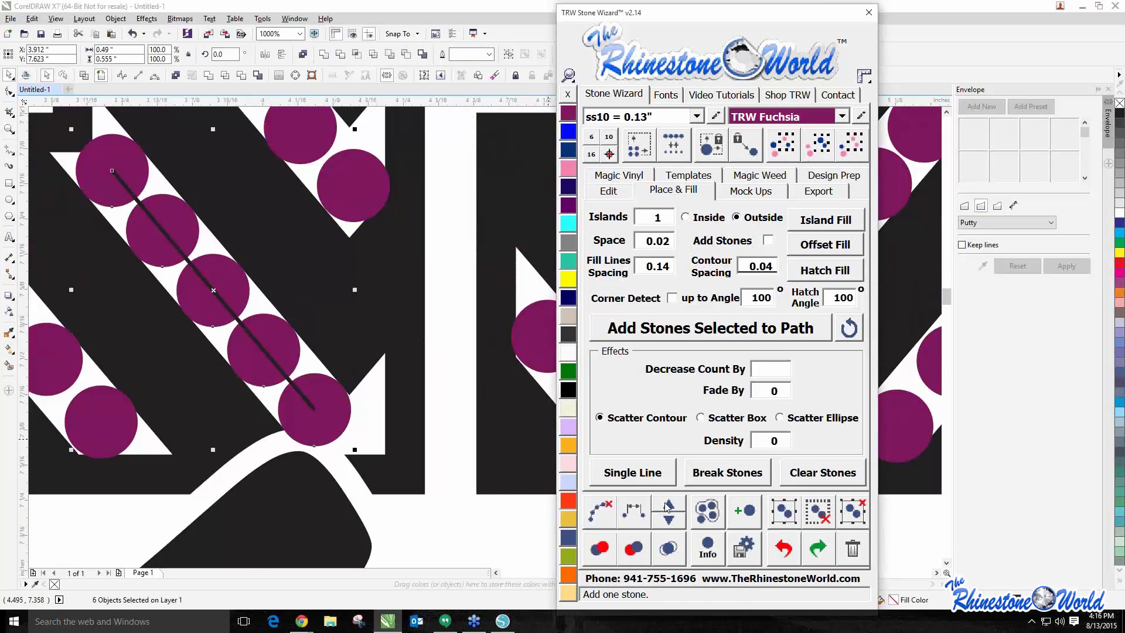
click(587, 520)
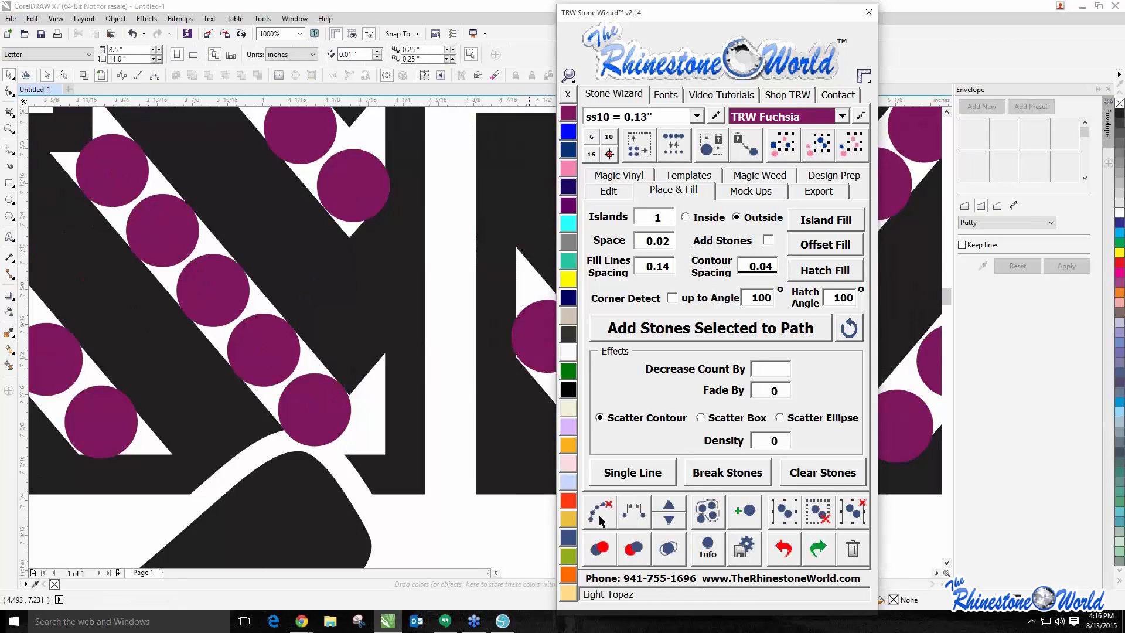
Delete the stone overlapping the M at the second E's lower left corner and adjust the position of the stone beside it
scroll(427, 445, down, 2)
scroll(117, 378, down, 1)
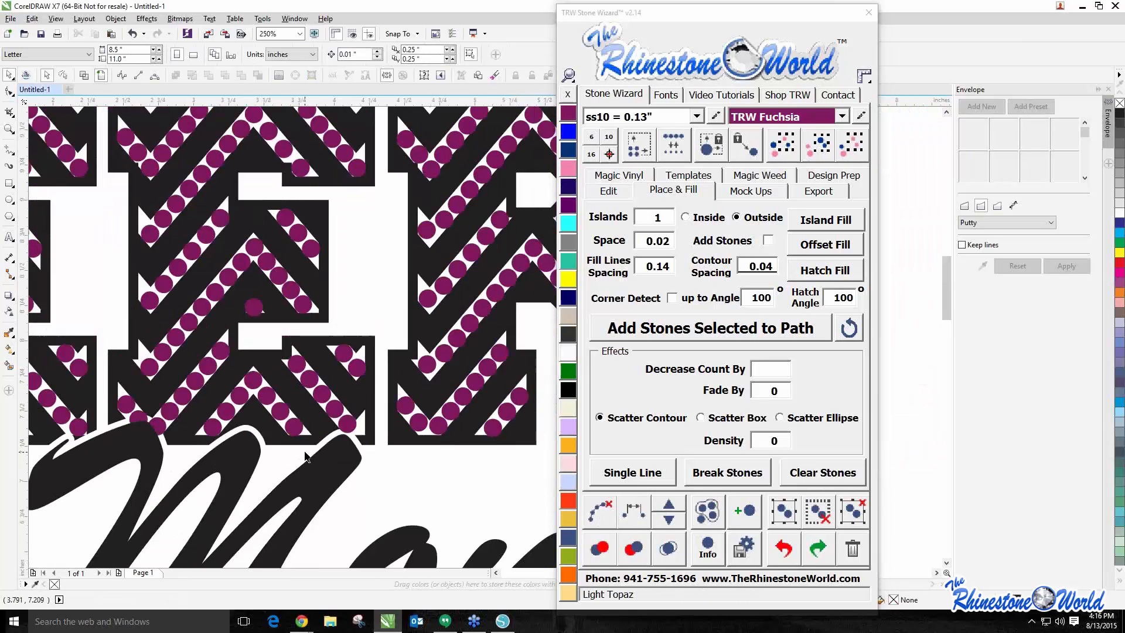
scroll(117, 379, down, 1)
scroll(223, 444, up, 3)
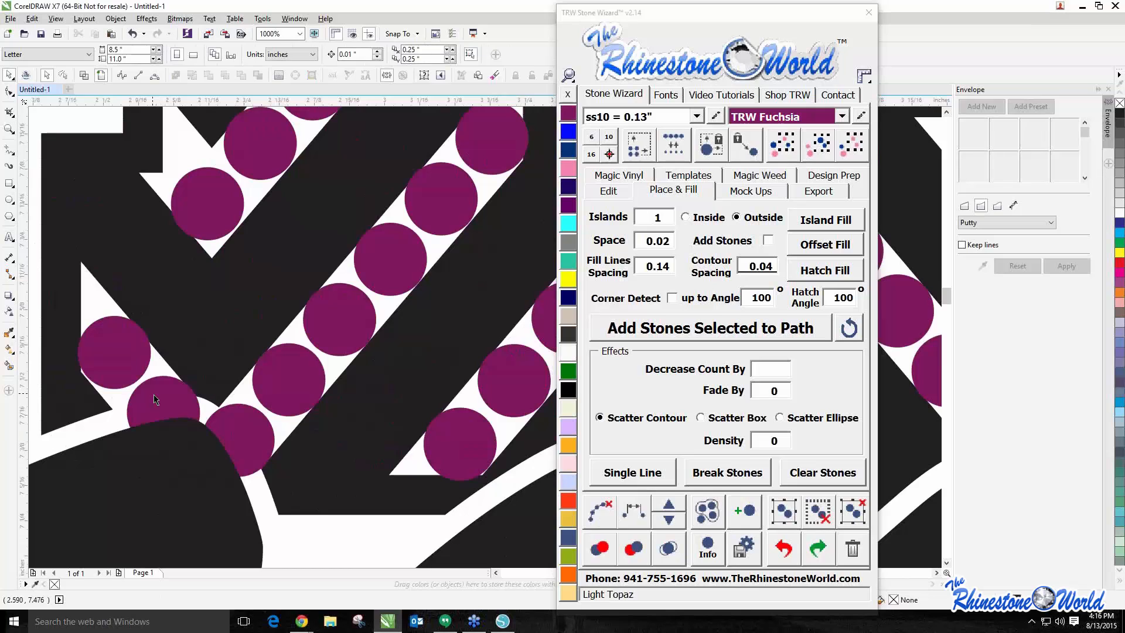
click(156, 398)
key(Delete)
scroll(154, 395, up, 1)
drag(83, 301, 113, 331)
scroll(138, 363, down, 1)
Move the lowest stone of the second E's lower diagonal stripe off Mom's contour and distribute the stripe's five stones evenly along a path
click(247, 433)
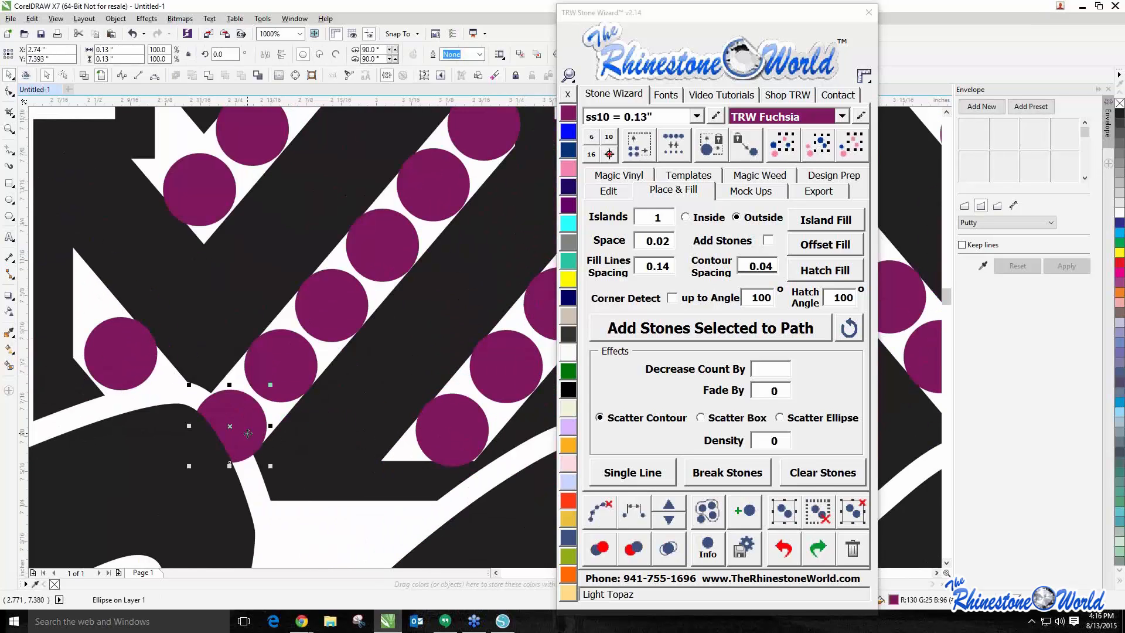
drag(248, 436, 261, 417)
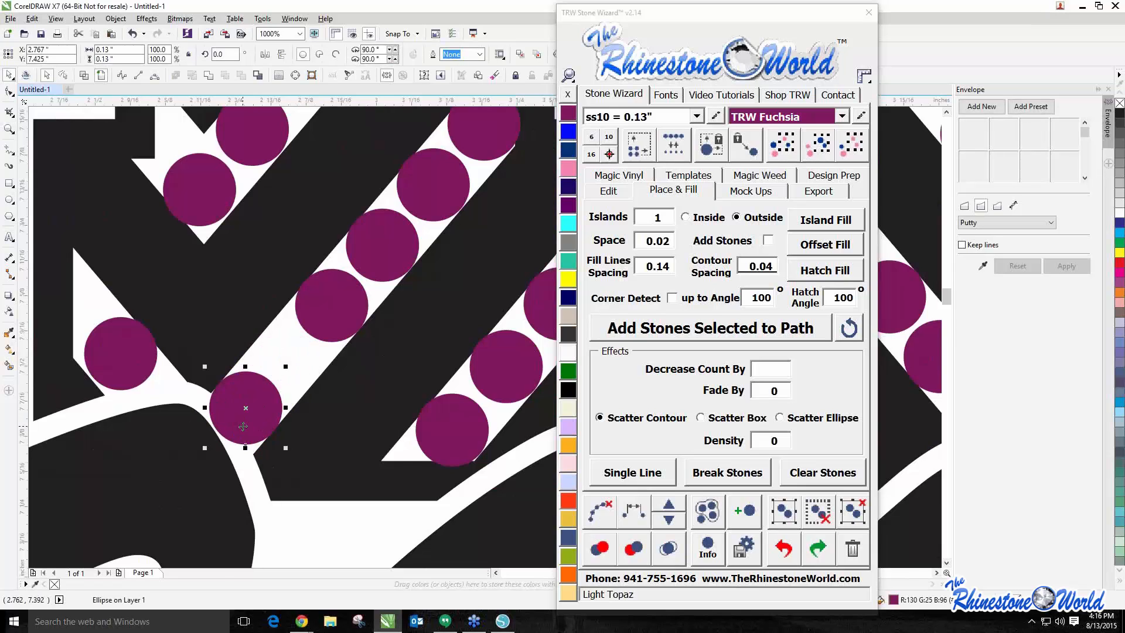
scroll(243, 430, down, 1)
shift+click(289, 368)
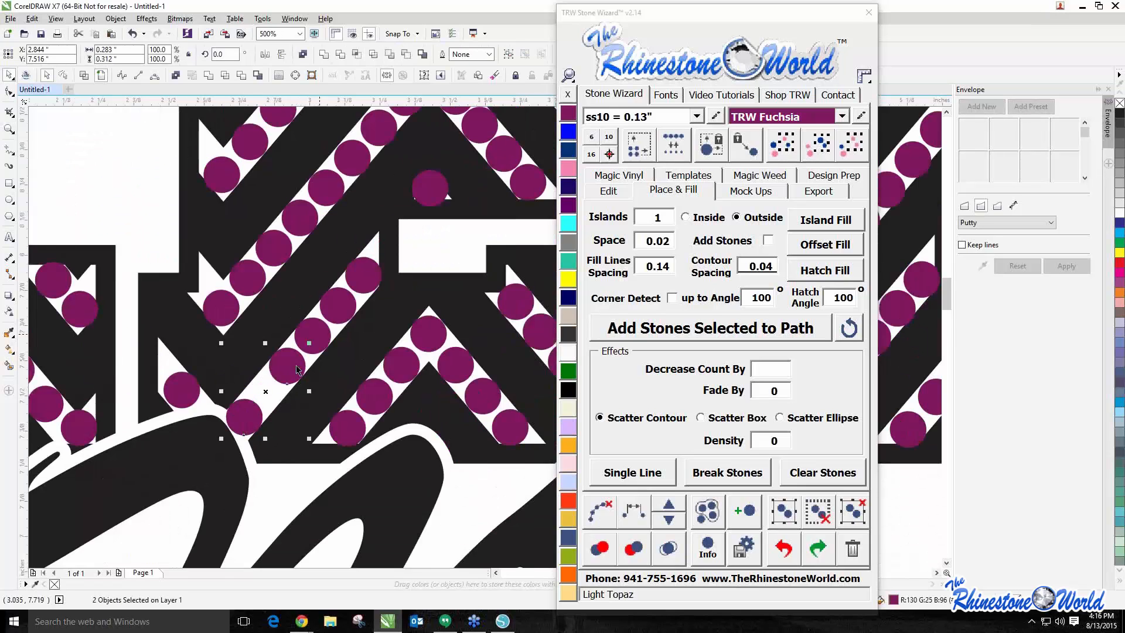
shift+click(313, 337)
shift+click(338, 305)
shift+click(363, 286)
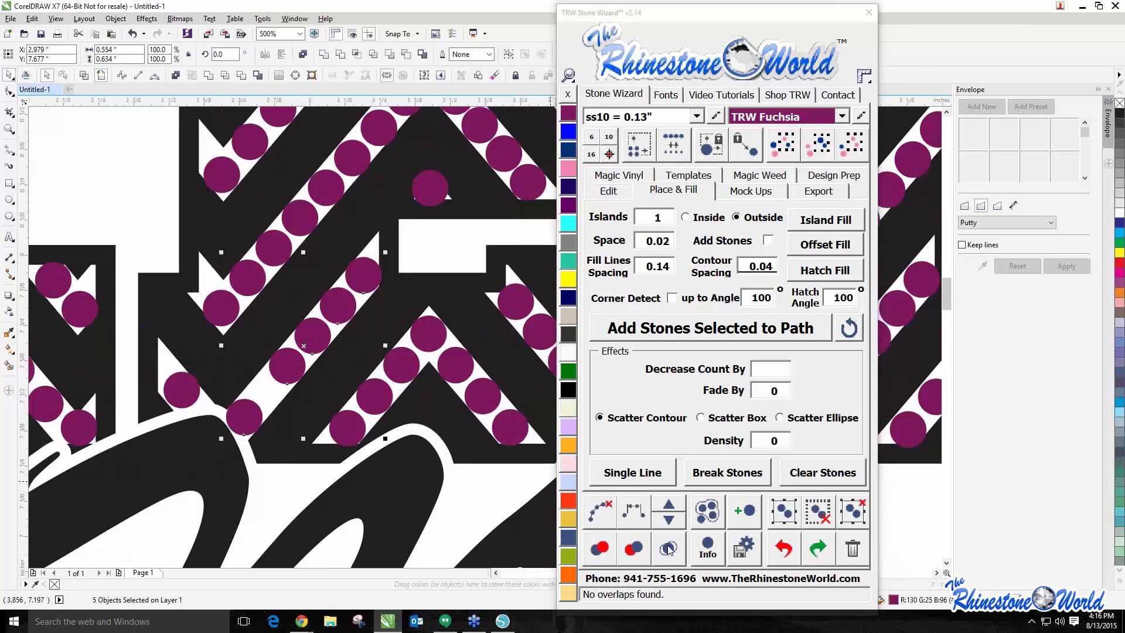
click(639, 520)
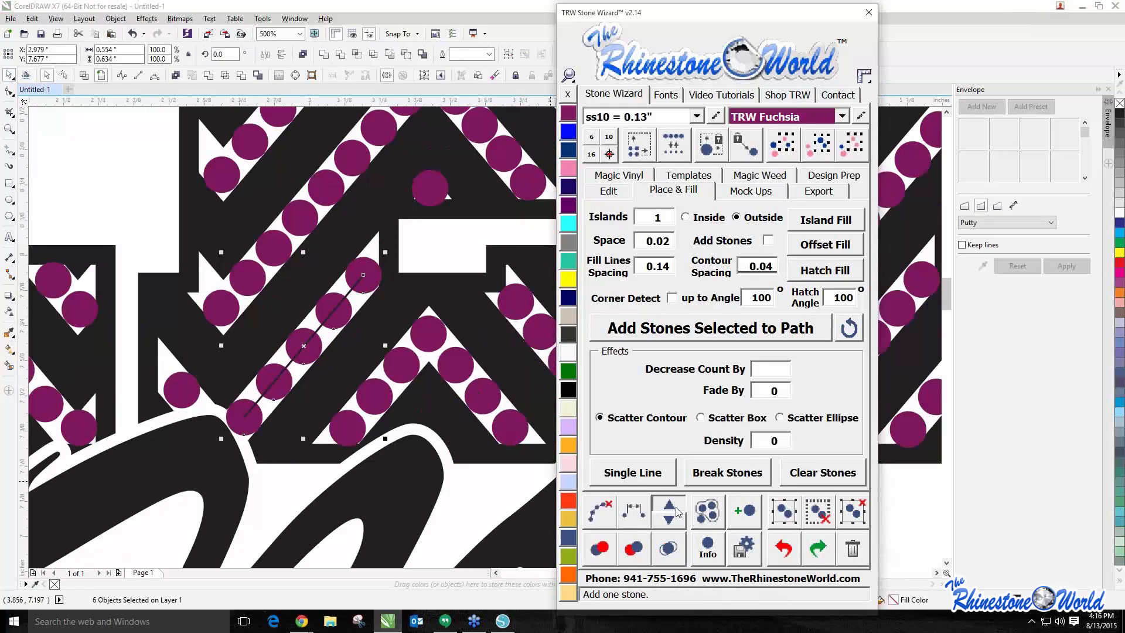
Try one extra stone in that diagonal stripe, take it out again, and clear the guide path
scroll(293, 383, up, 3)
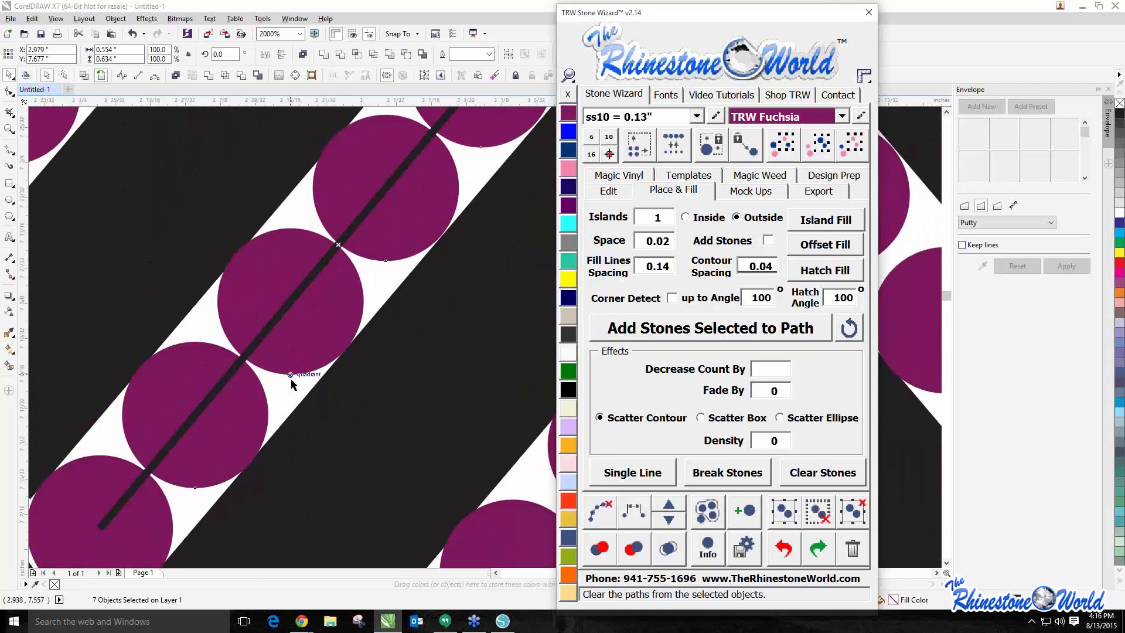
scroll(293, 384, down, 1)
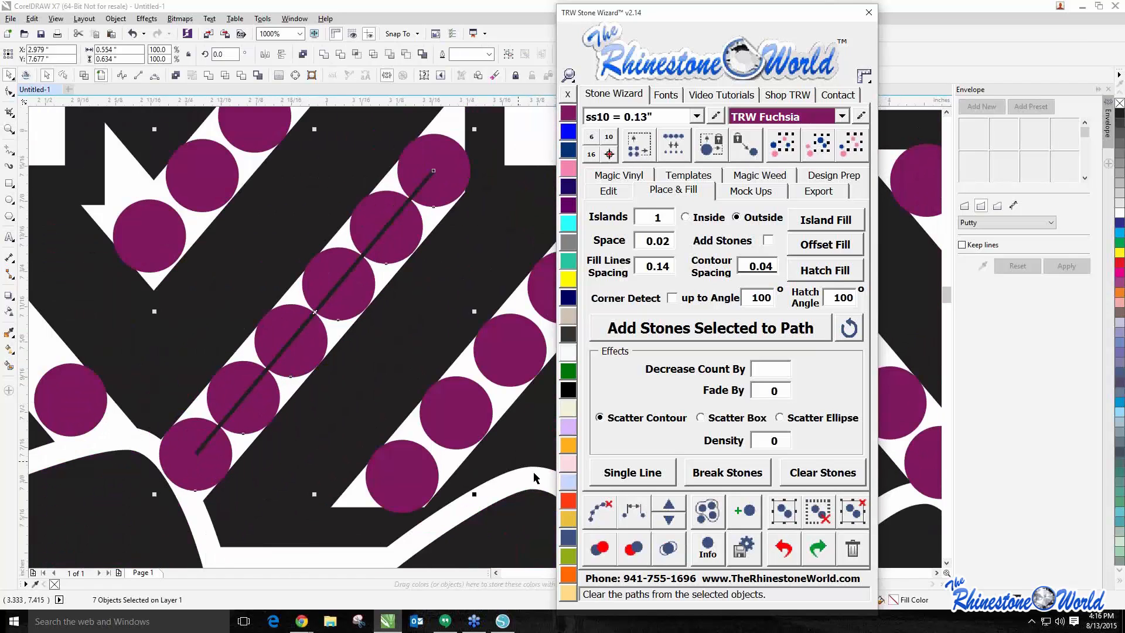
click(675, 530)
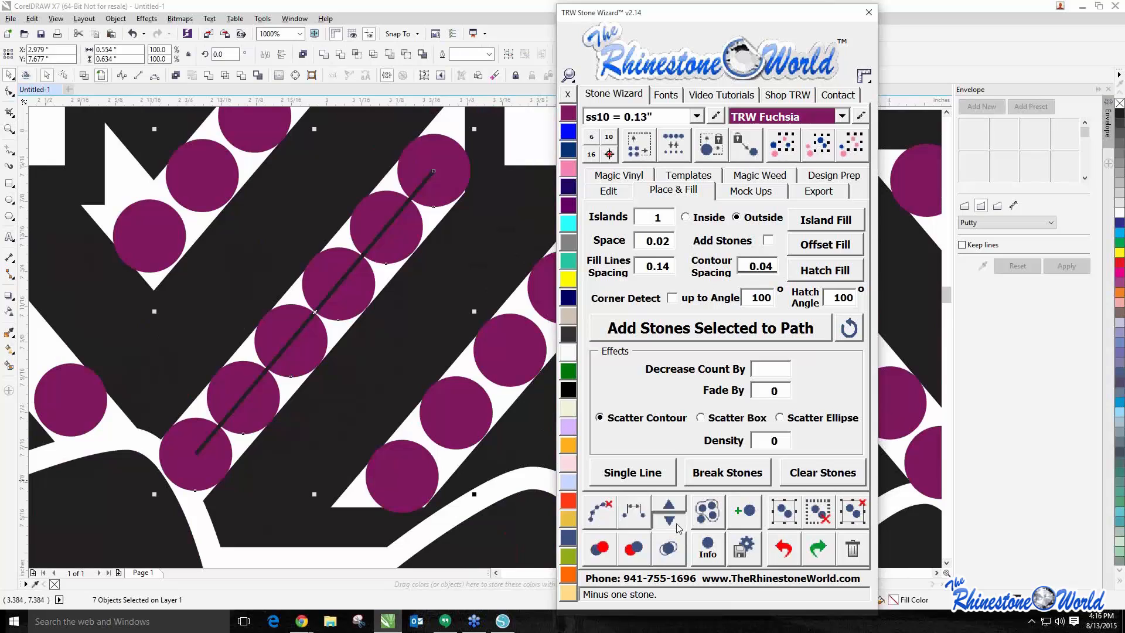
Combine the Mom script and the black CHEER background into one curve
scroll(334, 431, down, 5)
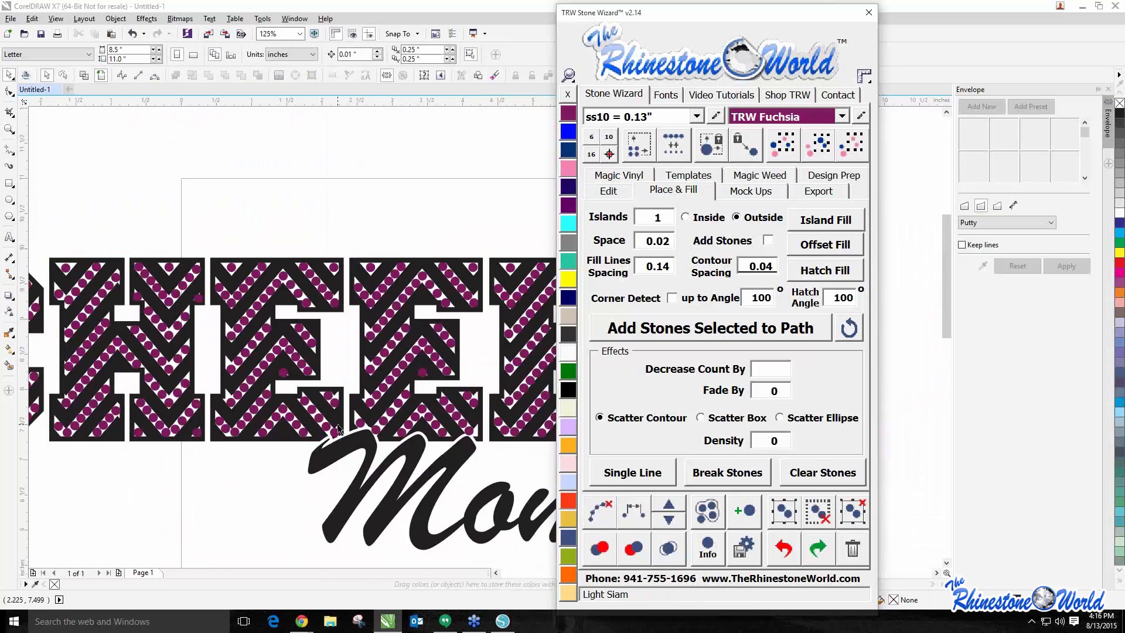
scroll(287, 445, down, 2)
click(309, 473)
scroll(312, 426, up, 2)
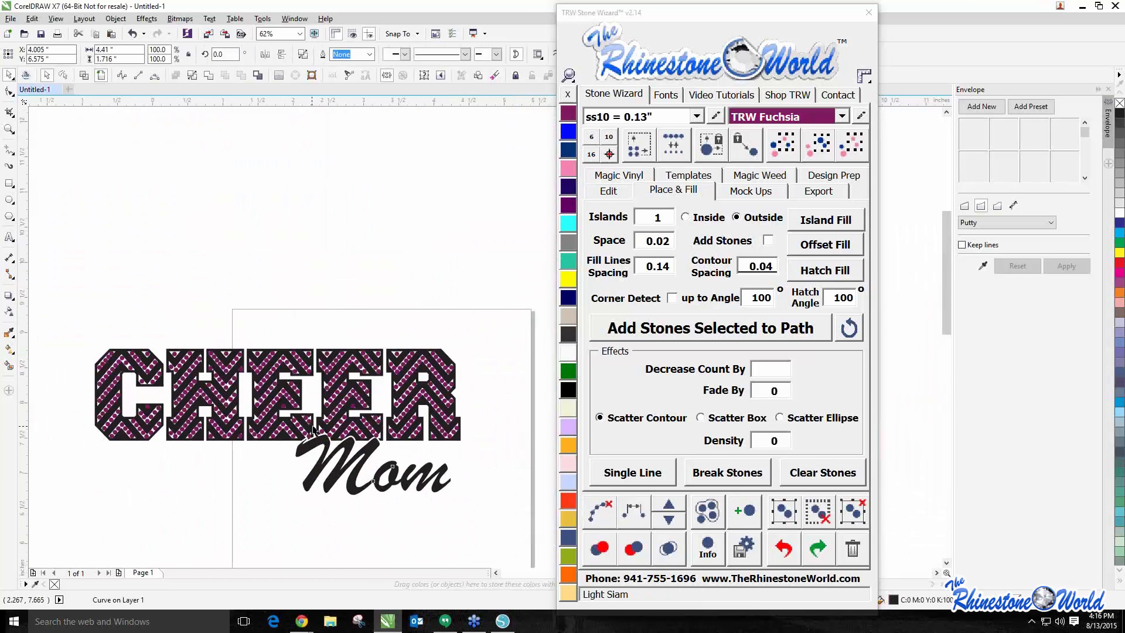
shift+click(354, 427)
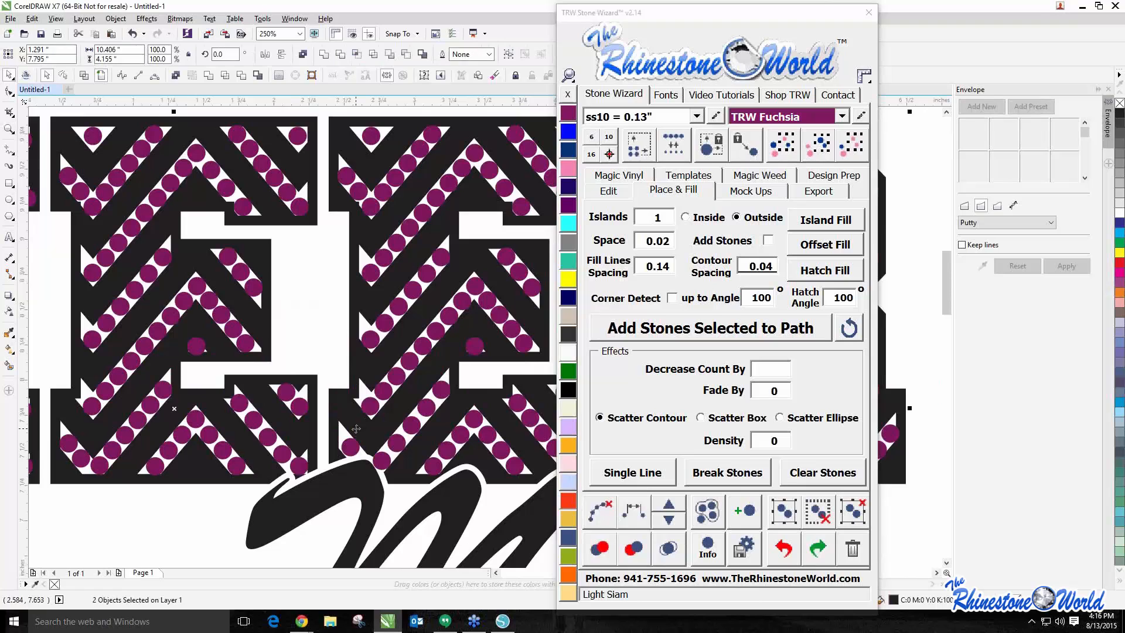
click(176, 77)
scroll(244, 331, down, 2)
click(433, 321)
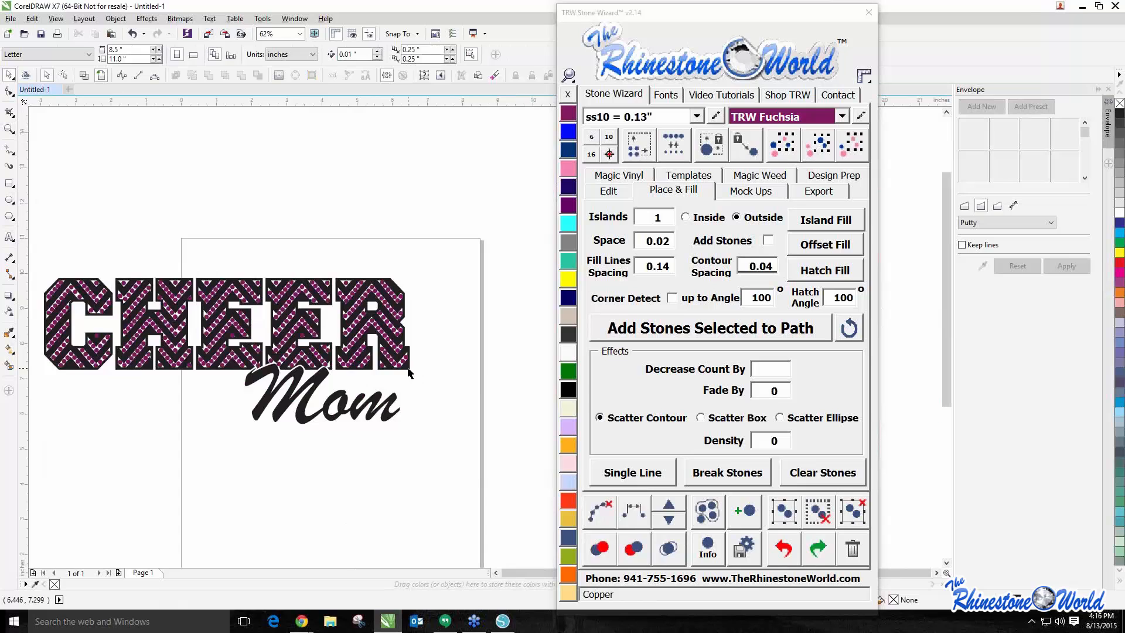
Fill the combined CHEER Mom curve with the Hot Pink Magic Glitter vinyl
click(410, 368)
click(633, 179)
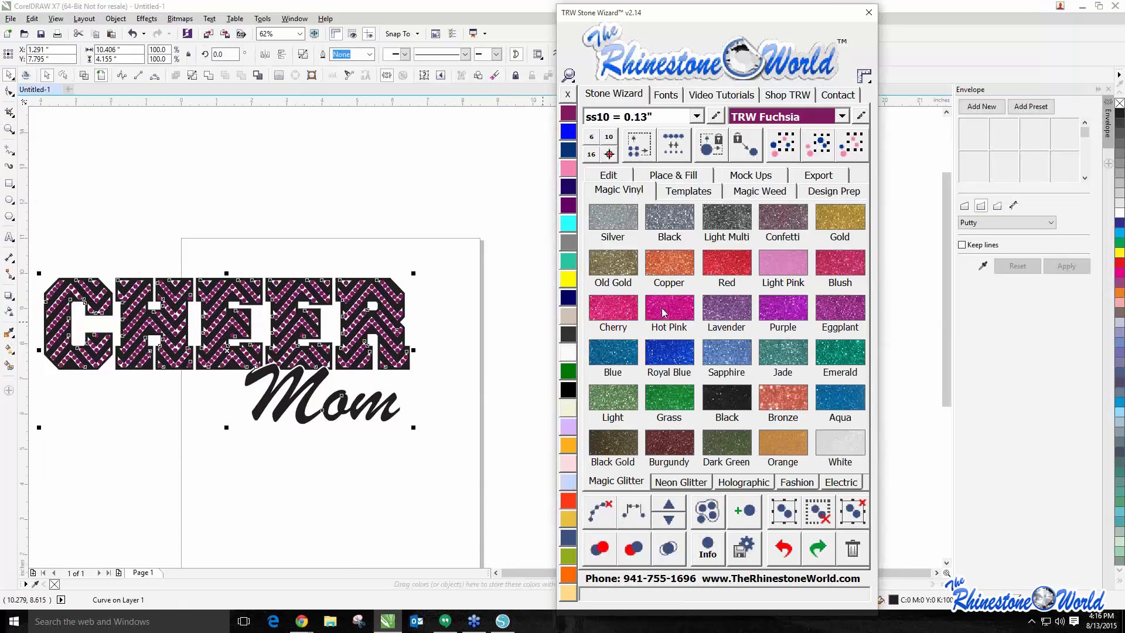
click(664, 311)
click(502, 369)
Select all TRW Fuchsia stones by their shared color and recolor them to Crystal
scroll(357, 338, up, 2)
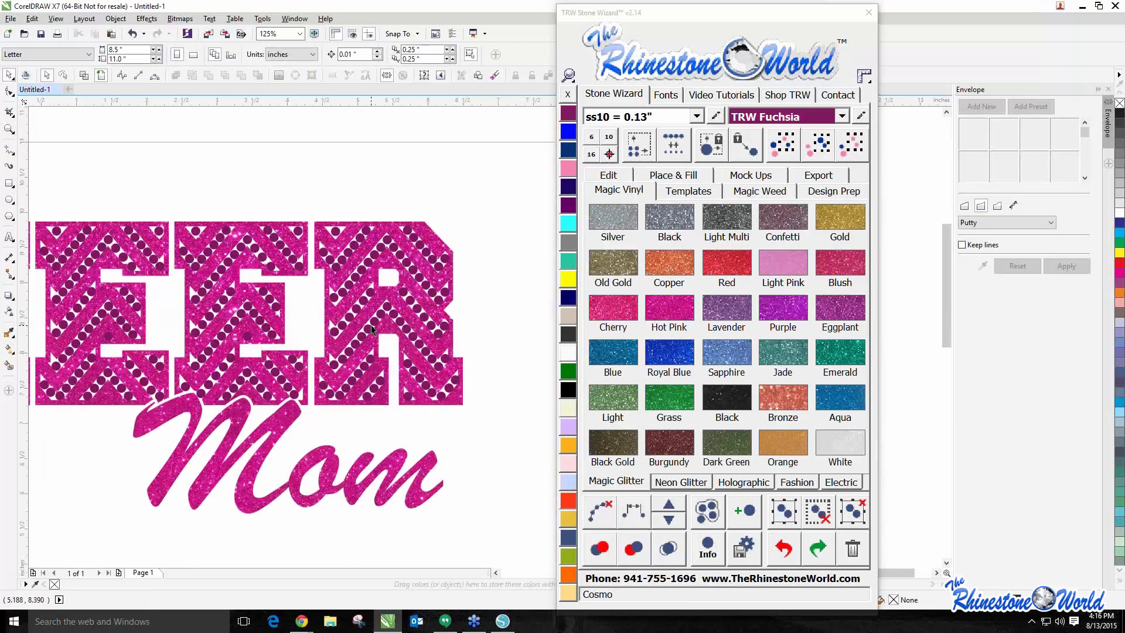
click(373, 321)
click(817, 153)
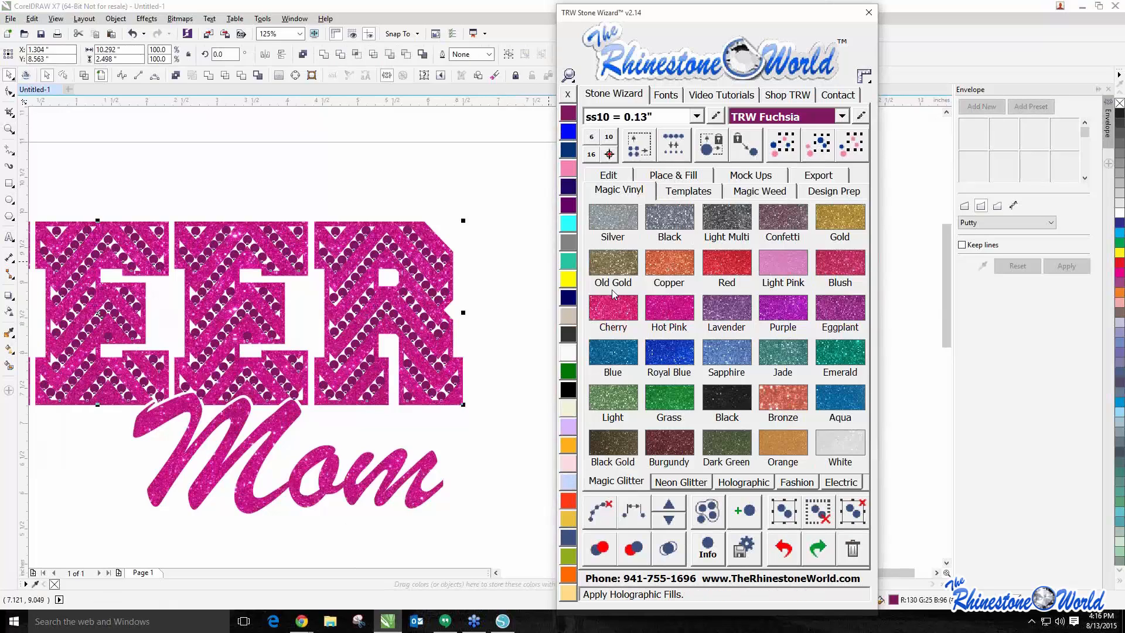
click(567, 352)
click(546, 353)
Set the page width to 50 inches
scroll(531, 340, down, 3)
drag(322, 261, 265, 364)
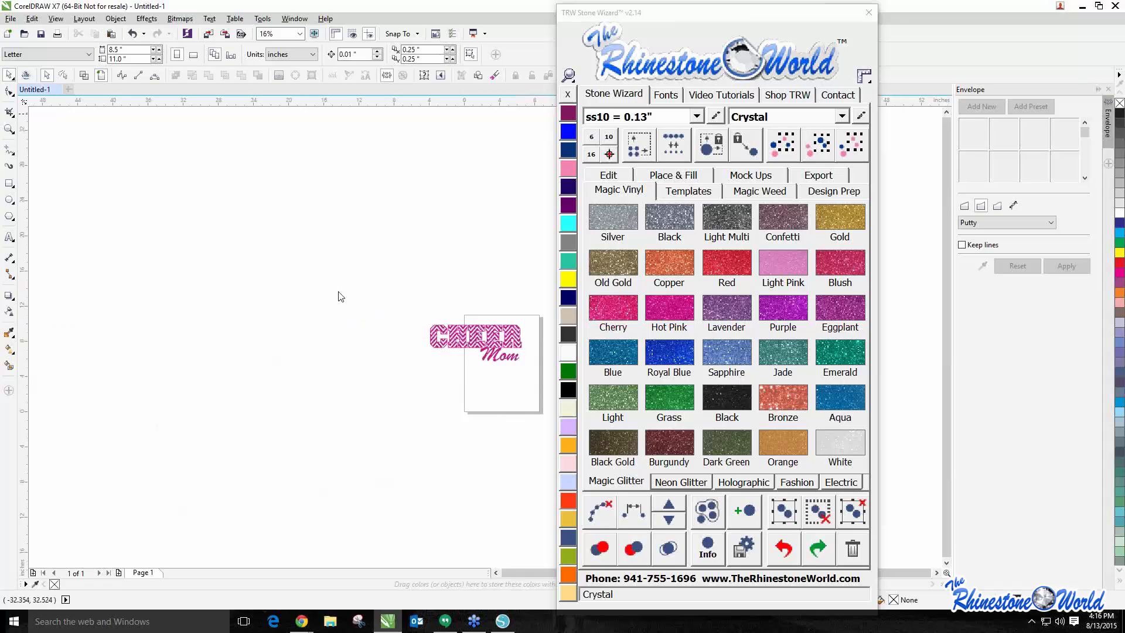
drag(121, 51, 96, 54)
text(50)
key(Return)
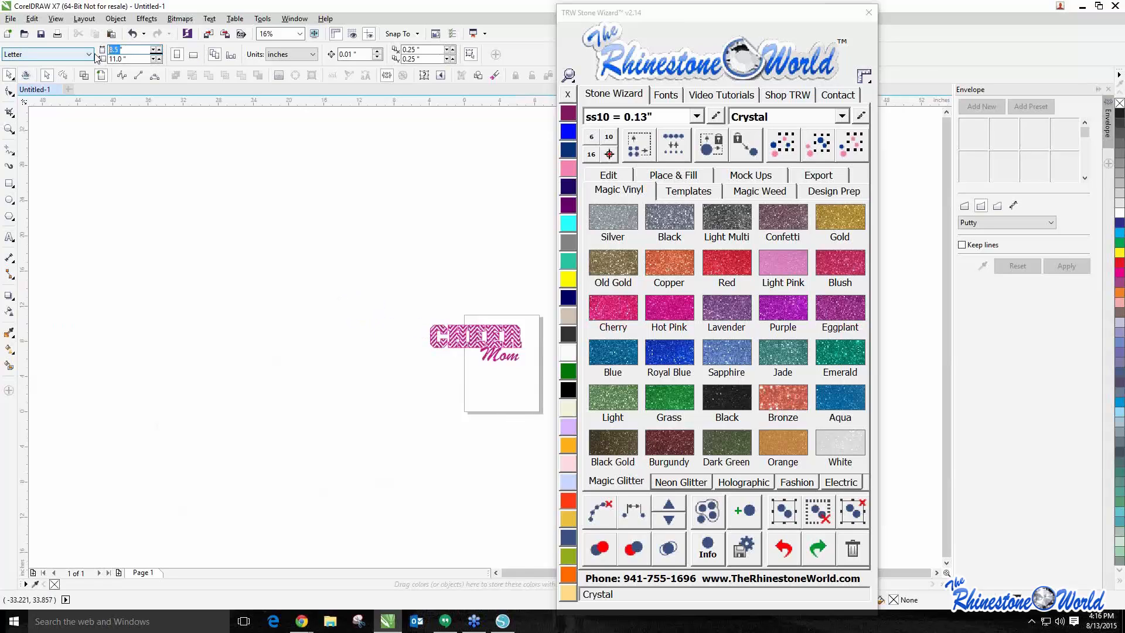
scroll(278, 245, down, 1)
scroll(430, 293, up, 1)
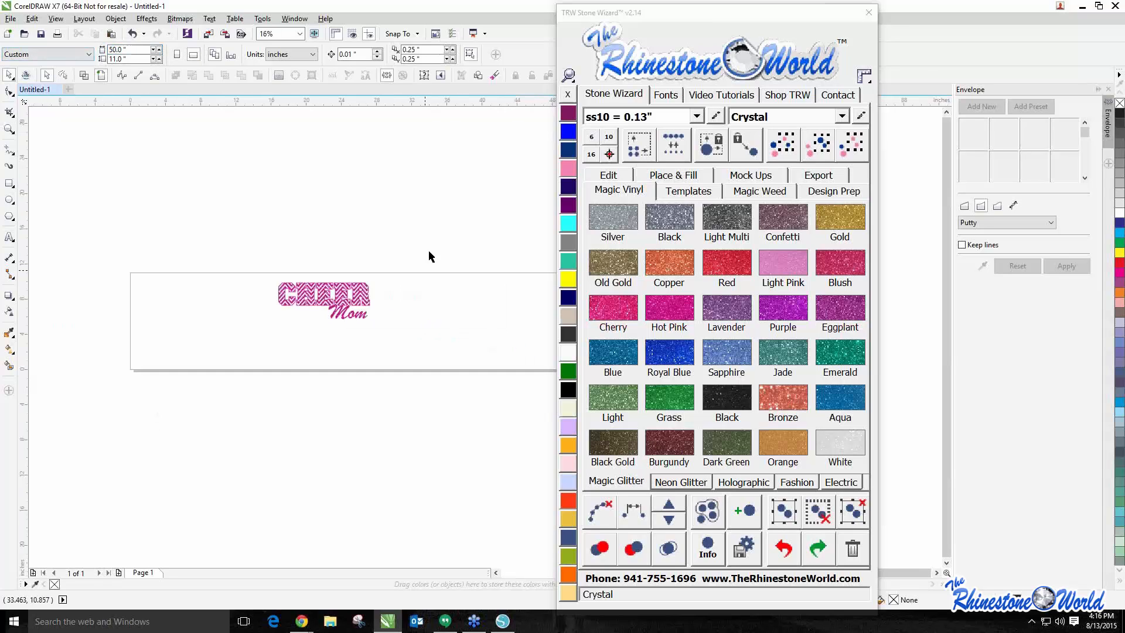
Create a quick proof of the whole CHEER Mom design with background, watermark, simulated stones and logo
drag(464, 221, 191, 402)
click(744, 175)
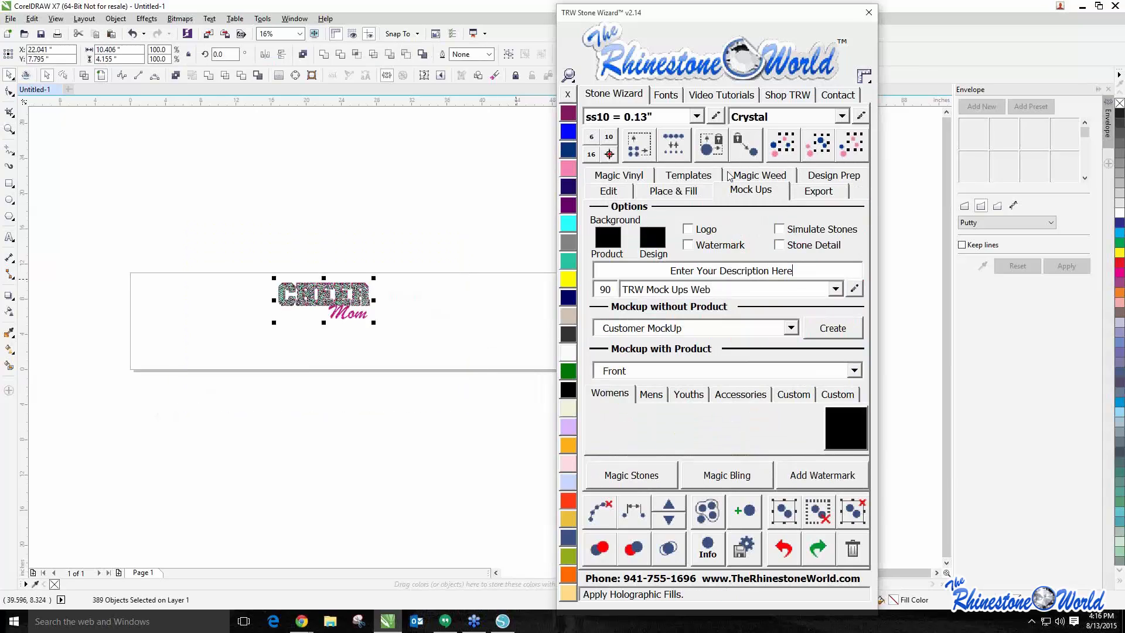
click(834, 178)
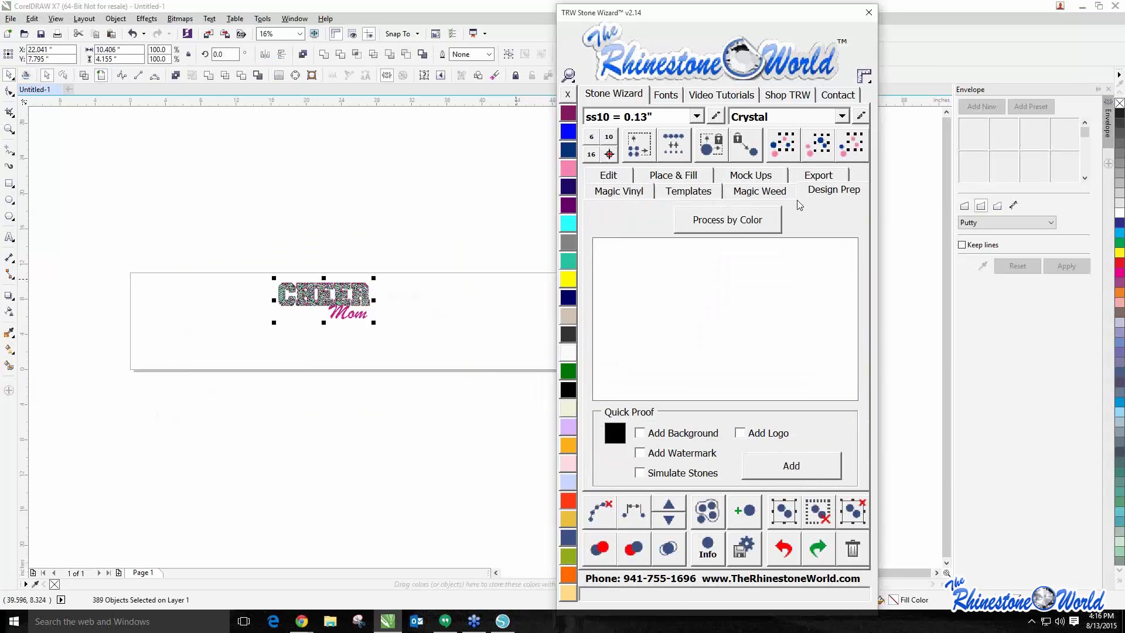
click(664, 436)
click(665, 454)
click(668, 473)
click(748, 436)
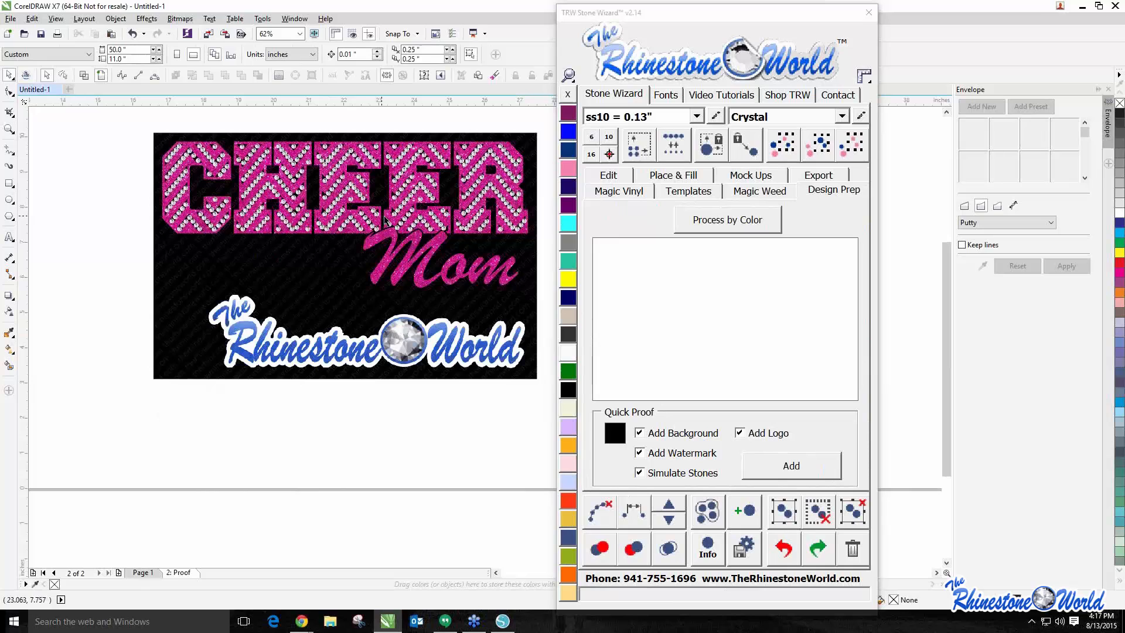
Examine the proof's stones along Mom's outline and the watermark pattern across the black background
scroll(432, 134, up, 1)
scroll(433, 134, down, 1)
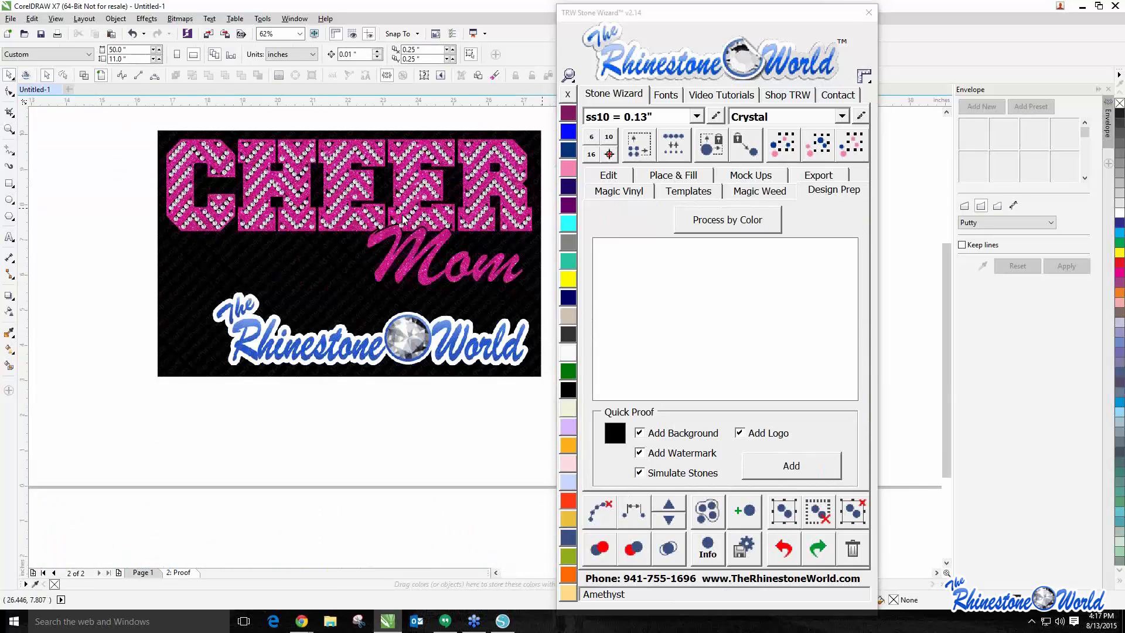
scroll(423, 216, up, 1)
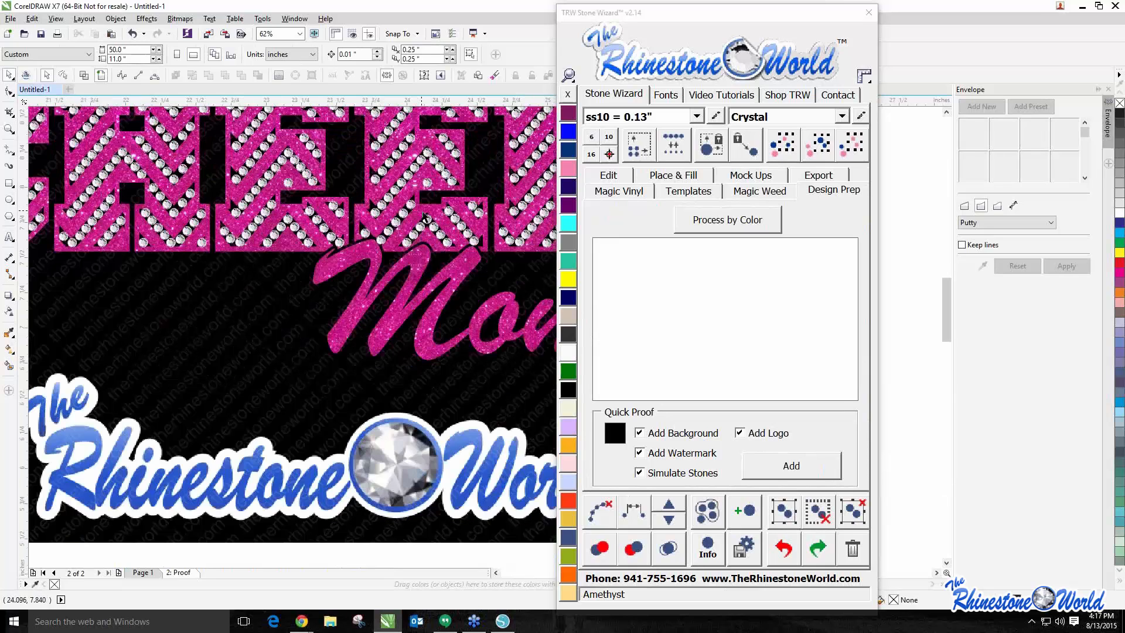
scroll(423, 215, up, 1)
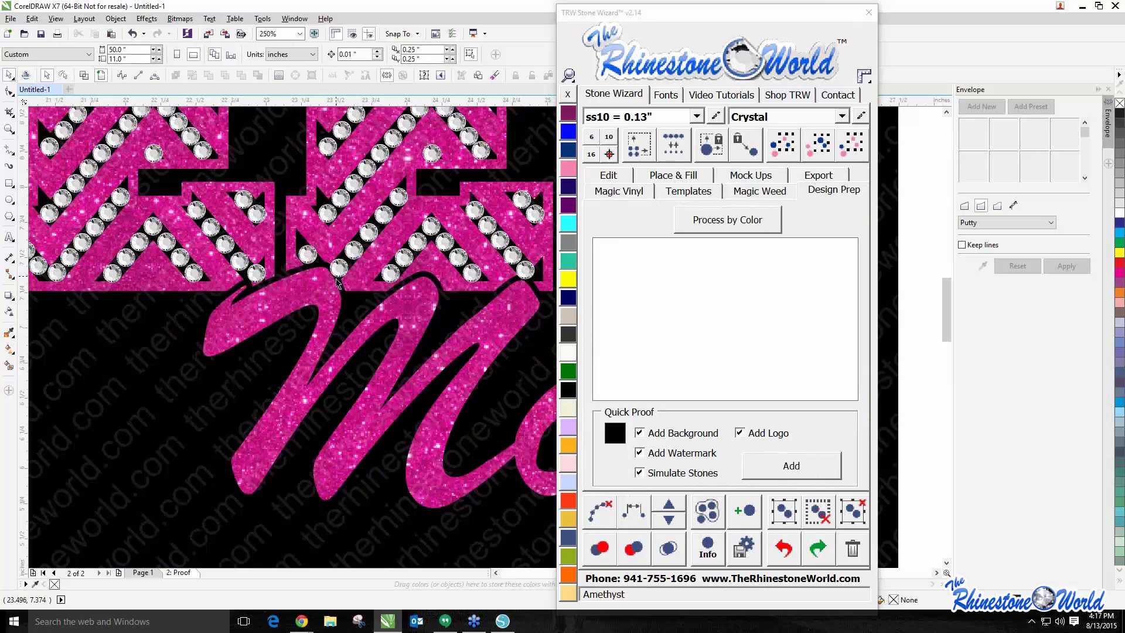
scroll(284, 259, down, 1)
scroll(284, 260, down, 1)
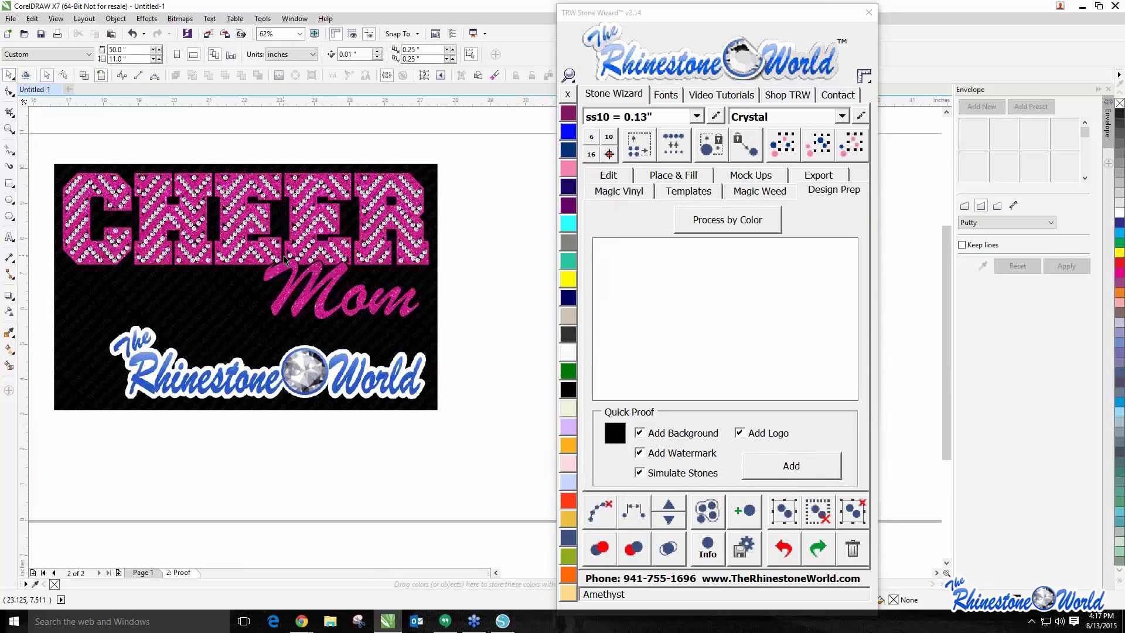
click(218, 324)
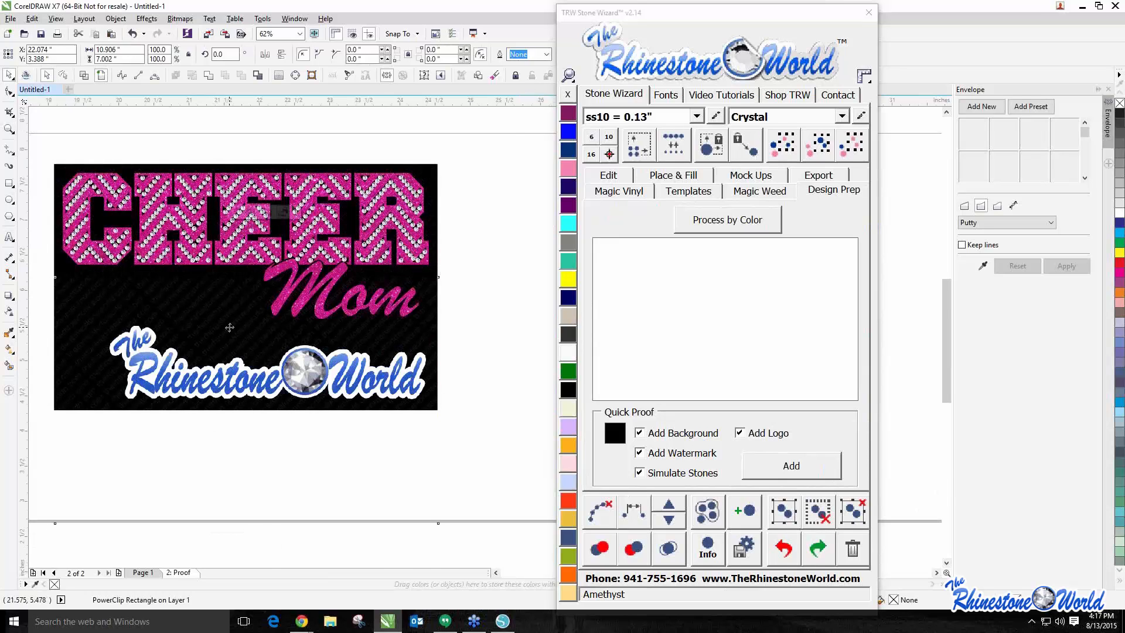
scroll(228, 326, up, 4)
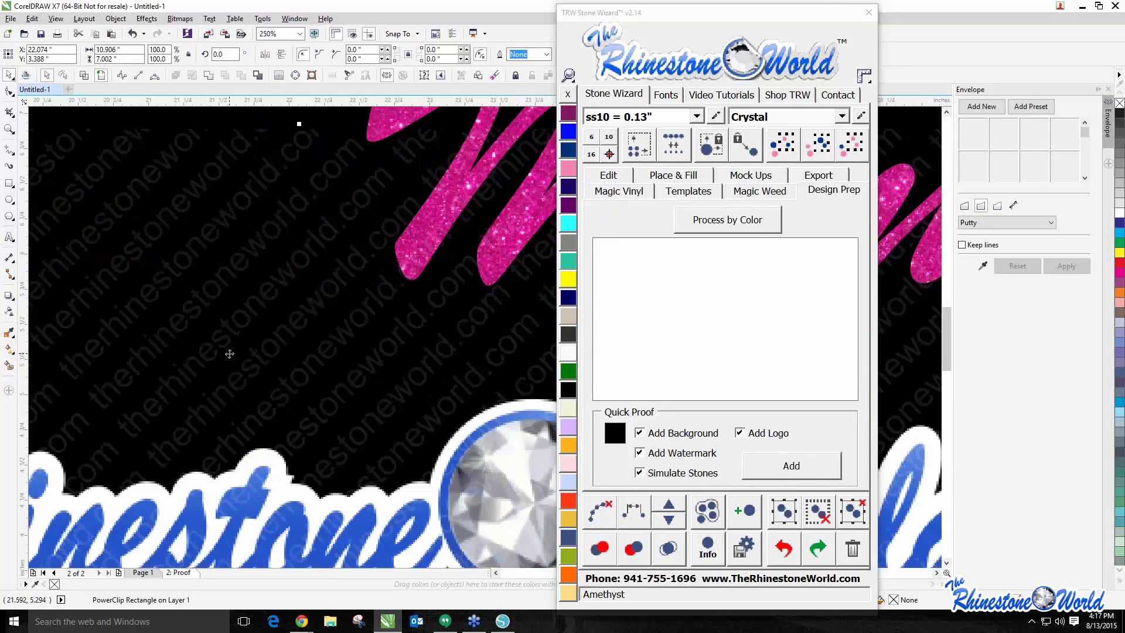
scroll(228, 353, down, 4)
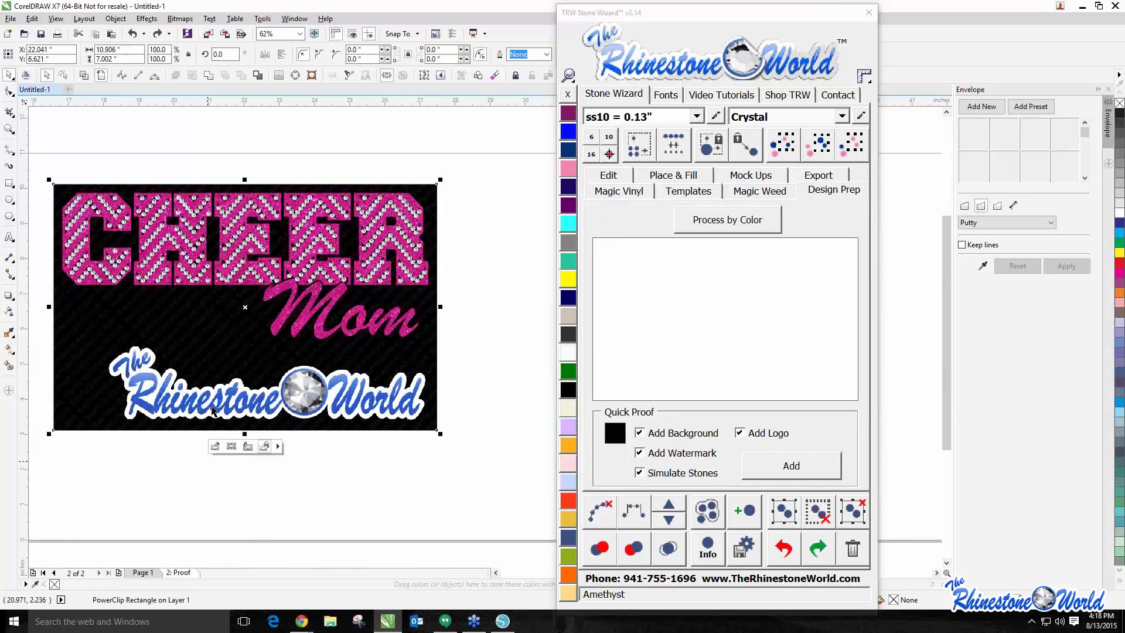
Examine the stone placement at the lower parts of the C and H in the proof
click(165, 511)
scroll(205, 257, up, 2)
scroll(205, 314, up, 2)
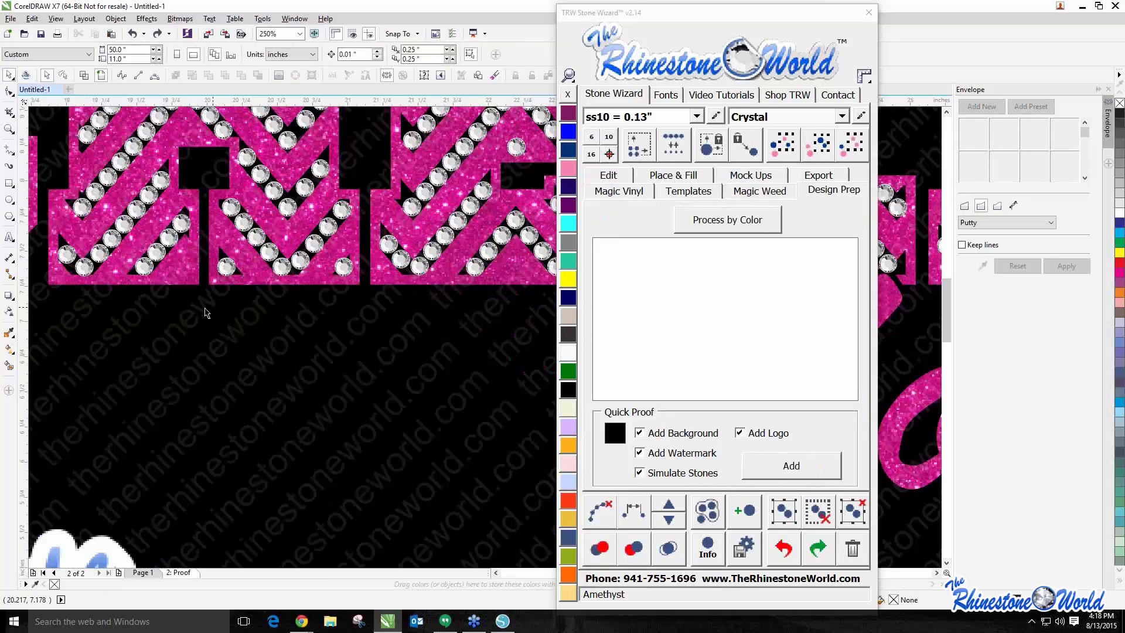
scroll(349, 265, up, 1)
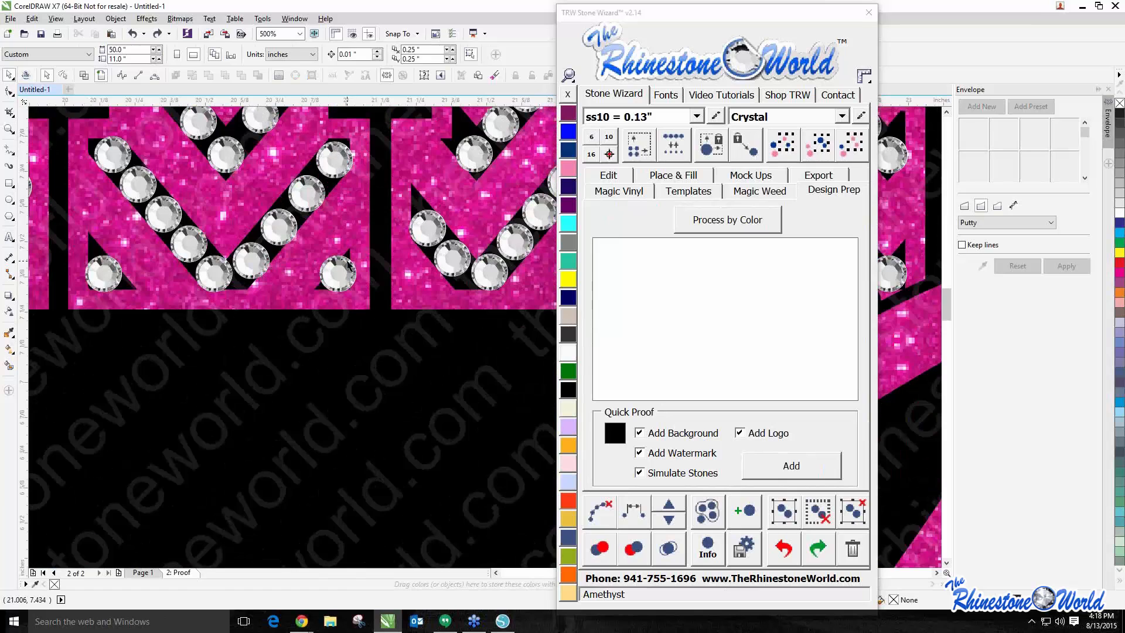
scroll(341, 280, down, 1)
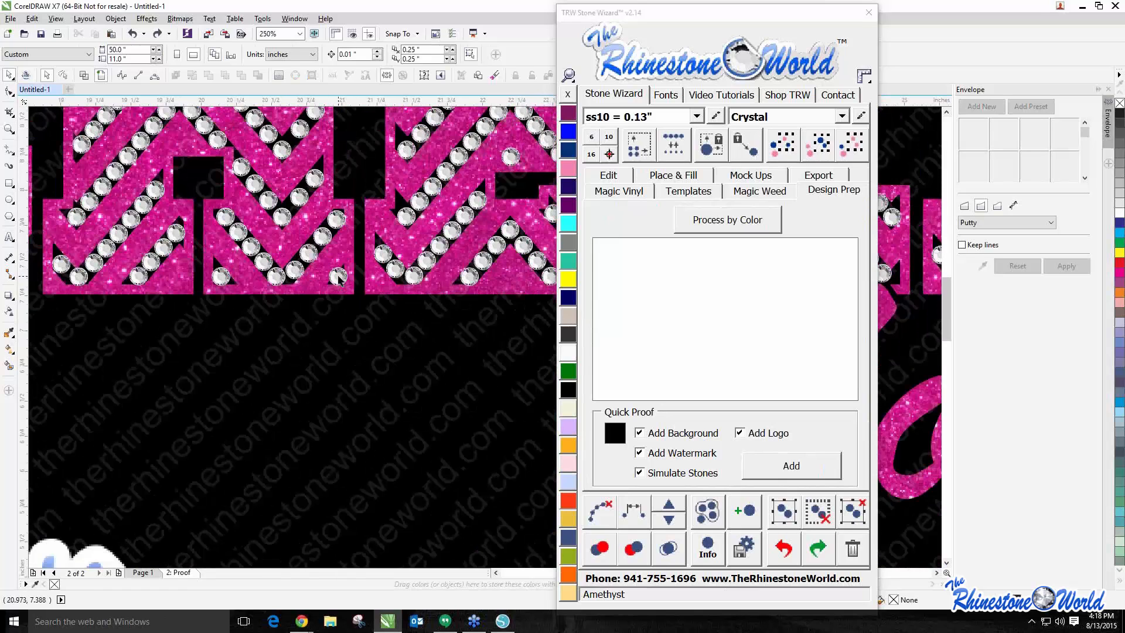
scroll(338, 278, down, 2)
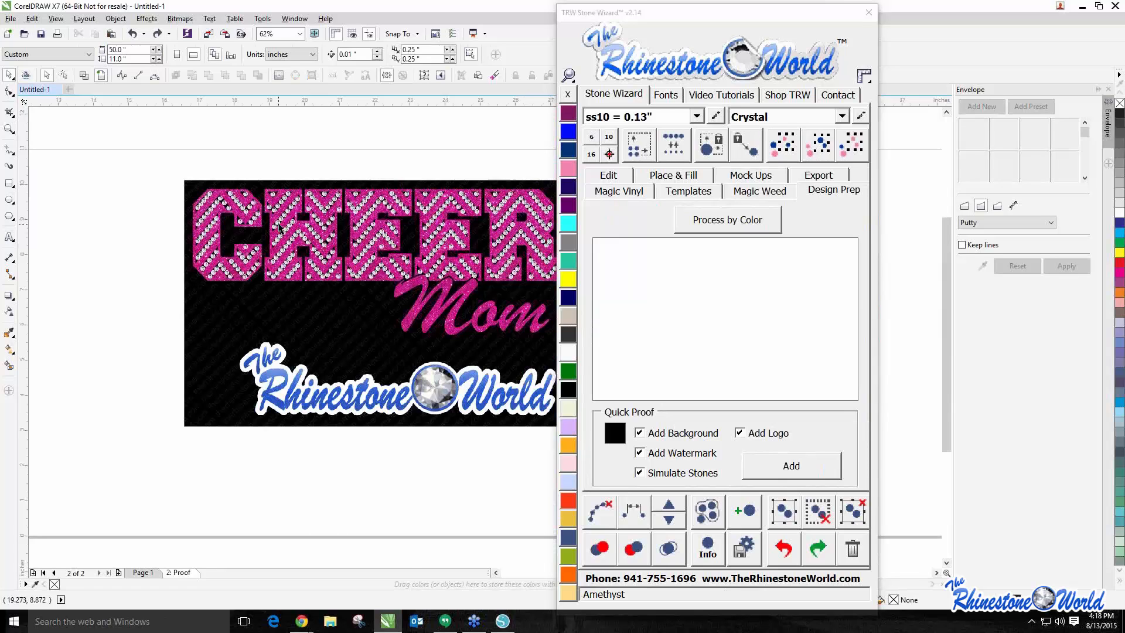
scroll(195, 350, up, 3)
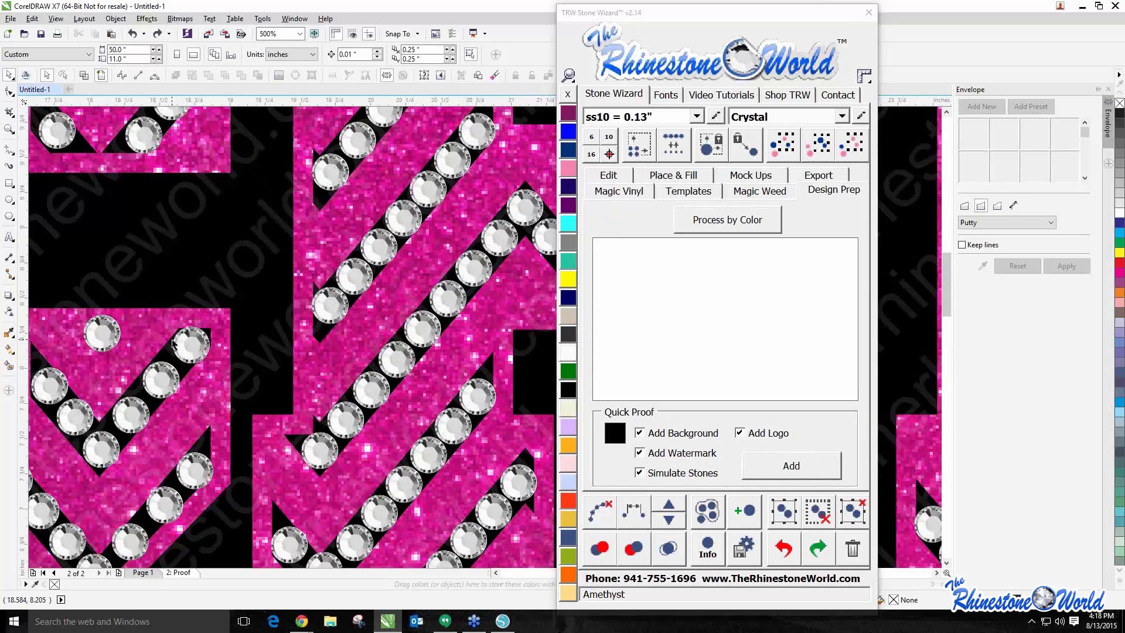
scroll(176, 346, down, 2)
scroll(181, 348, up, 2)
click(222, 354)
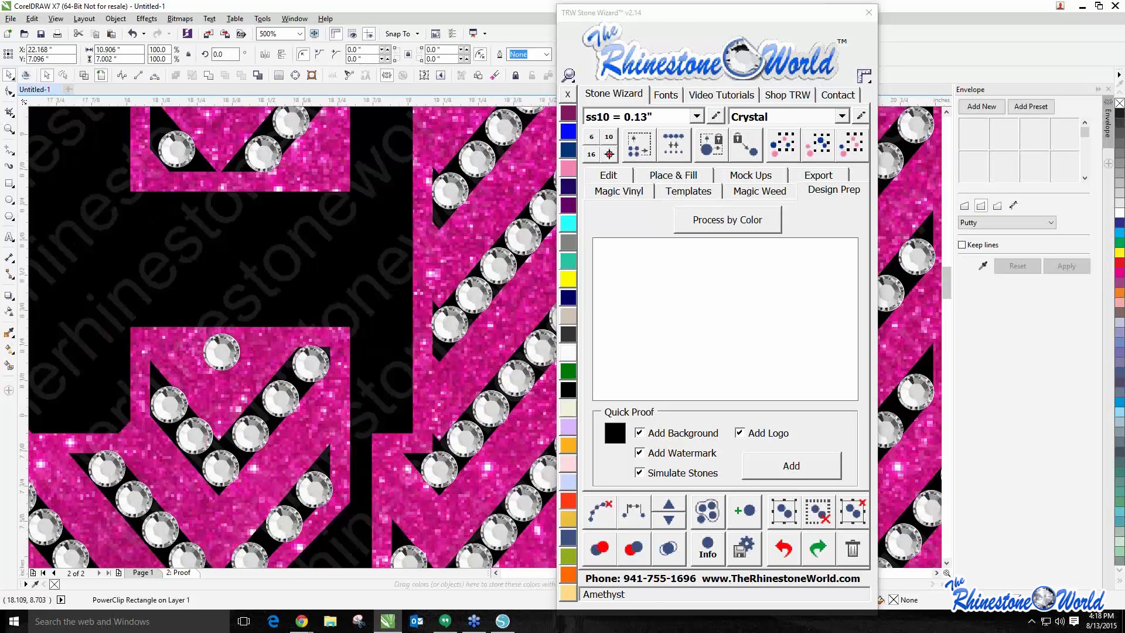
click(736, 178)
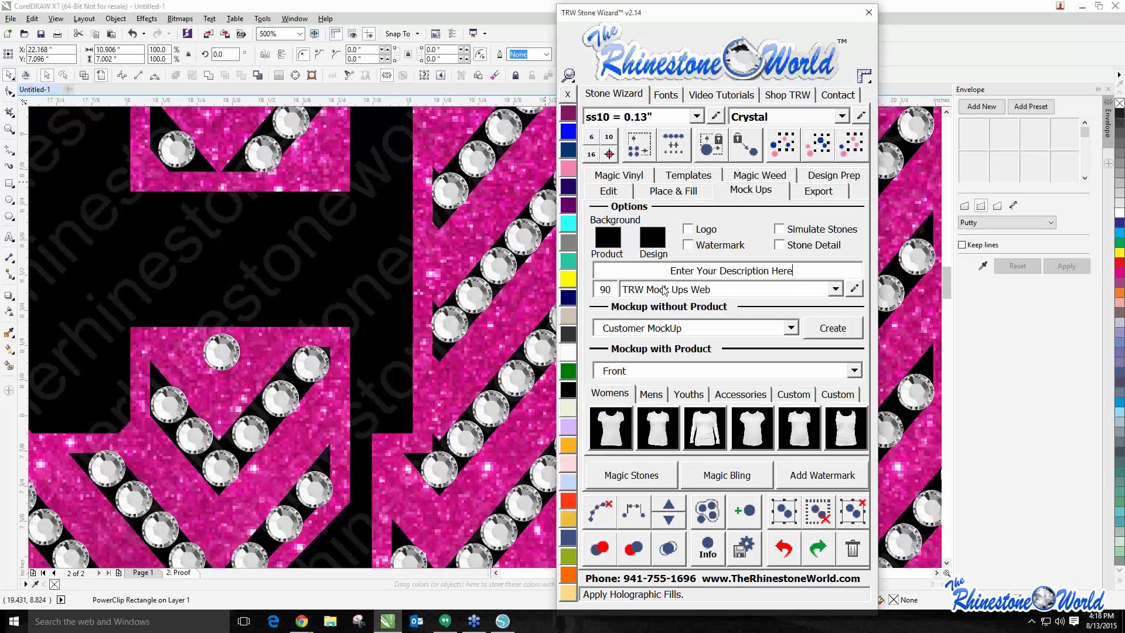
click(854, 288)
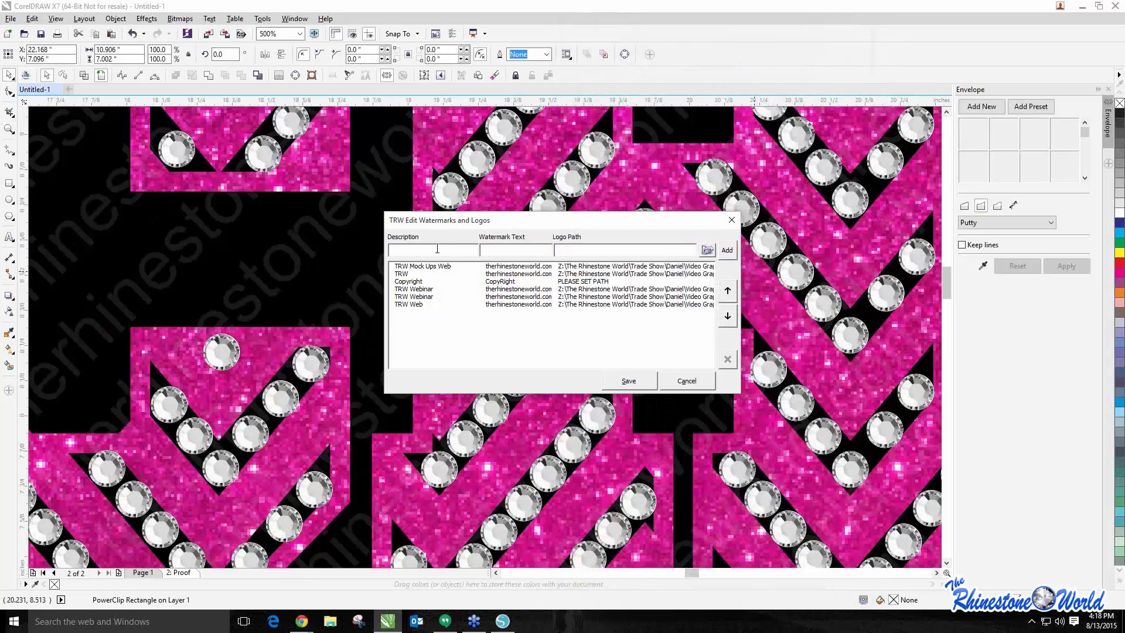
text(trw web)
click(681, 379)
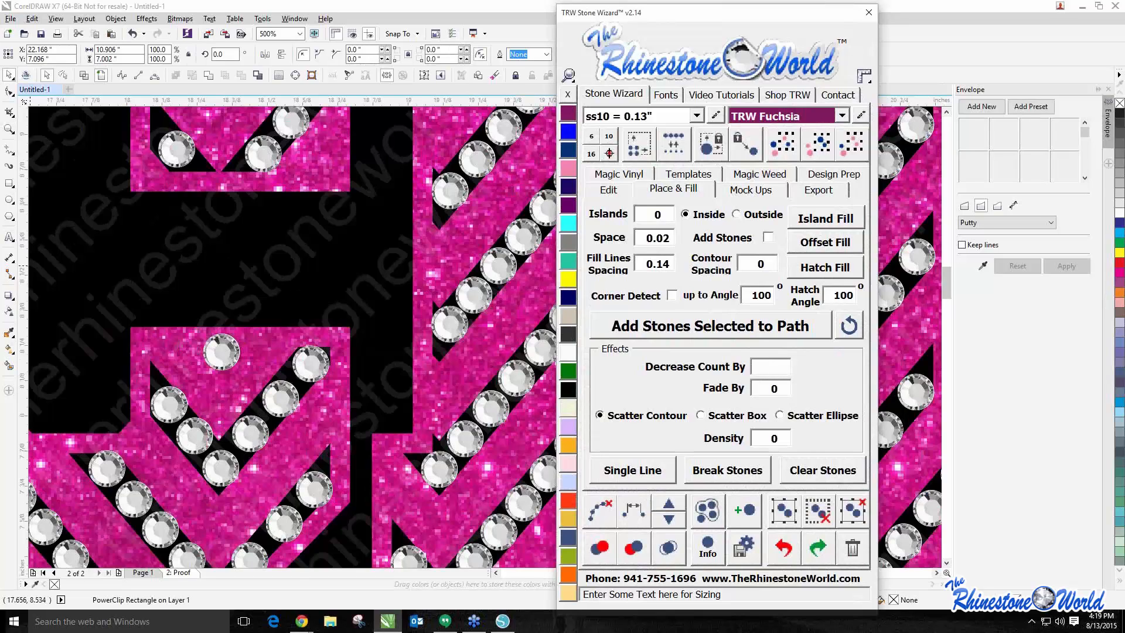
Examine the complete CHEER Mom proof with its logo, selecting all of its objects together and clearing the selection
mouse_move(304, 626)
scroll(214, 293, down, 2)
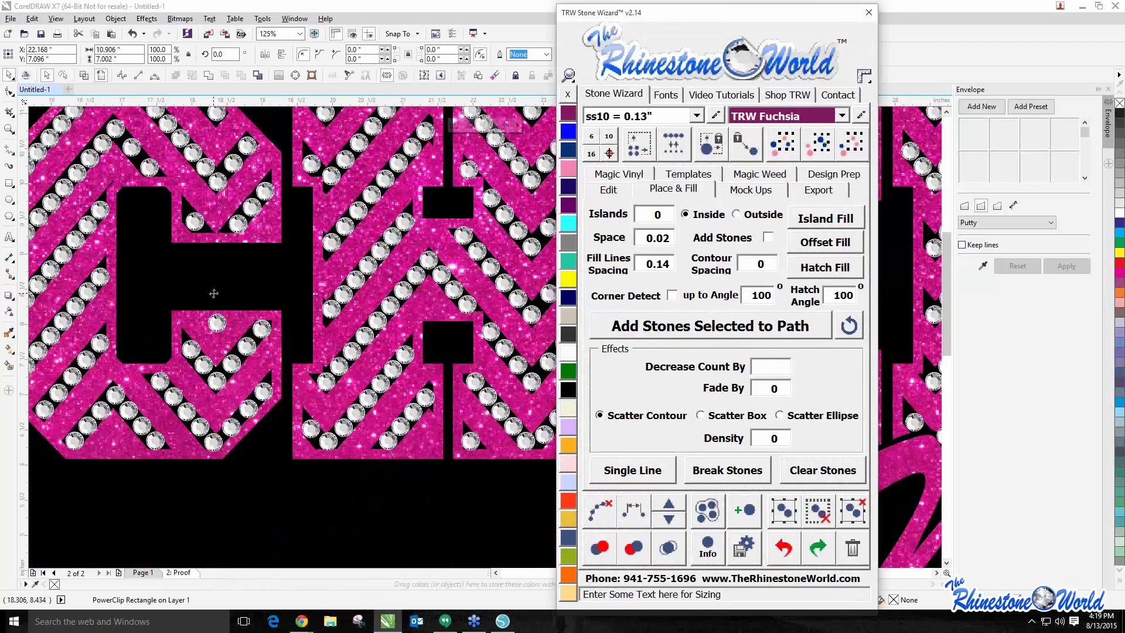
scroll(214, 293, down, 2)
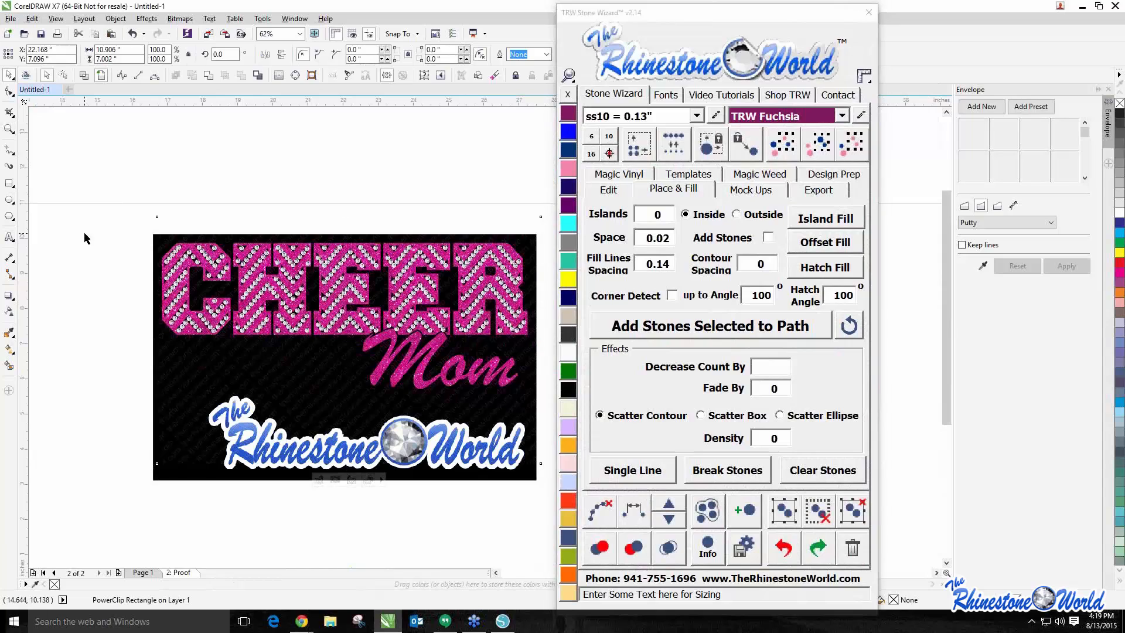
click(85, 233)
scroll(117, 205, down, 1)
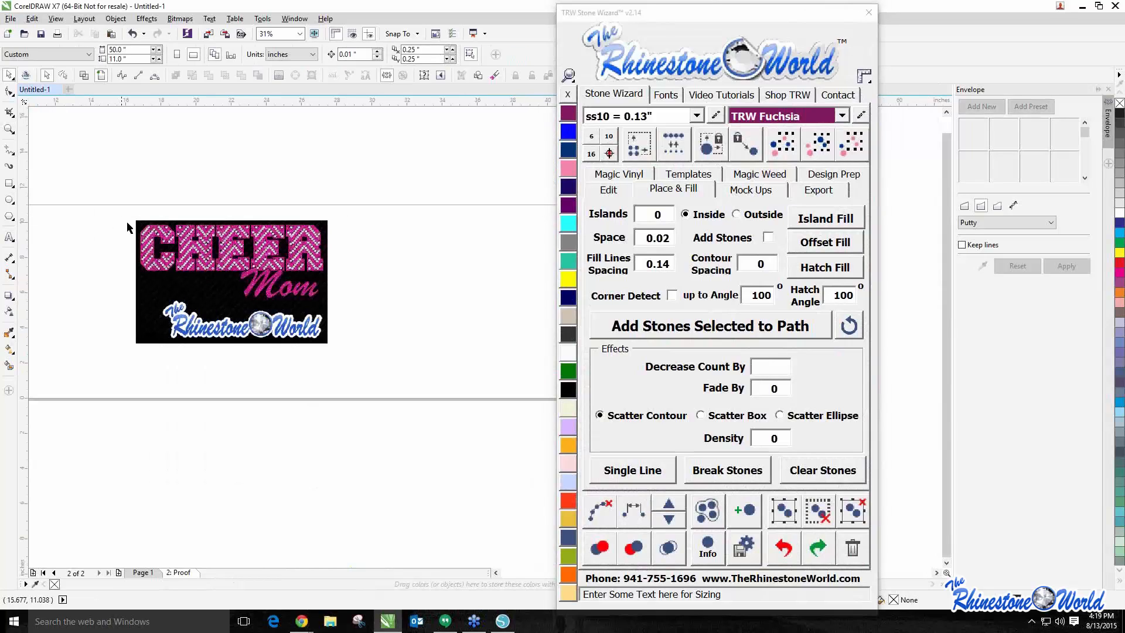
drag(120, 204, 394, 378)
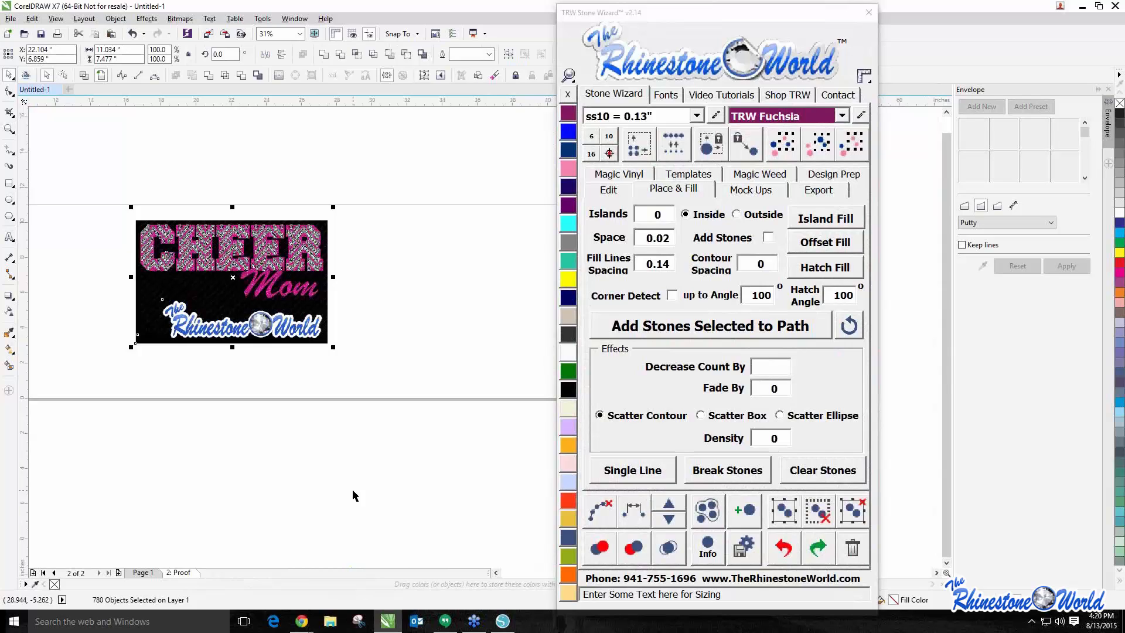
click(346, 454)
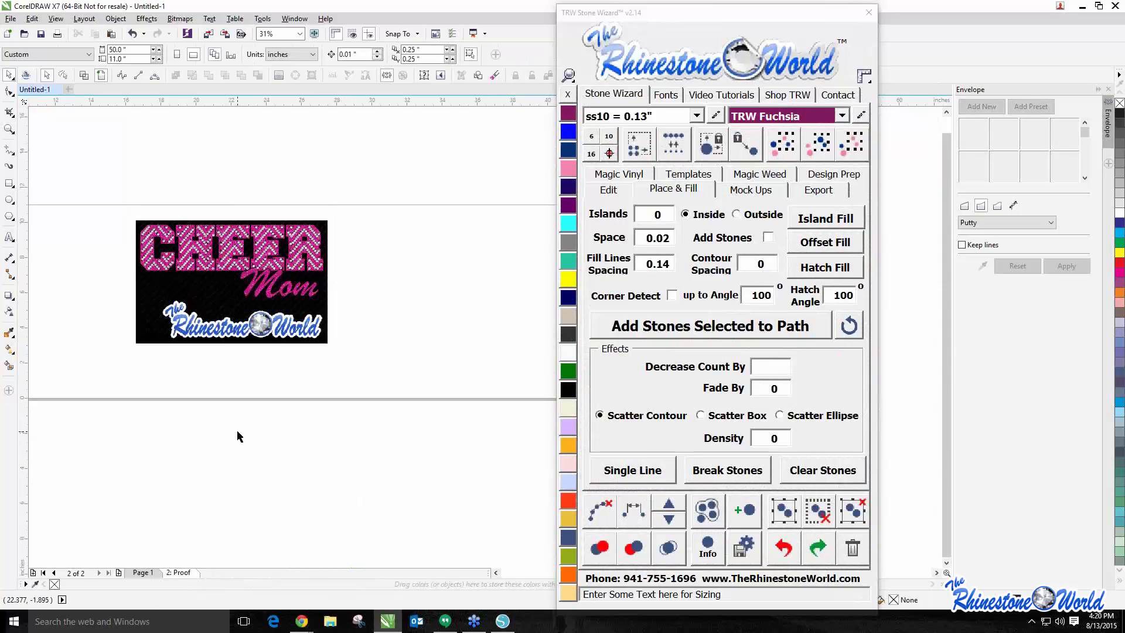